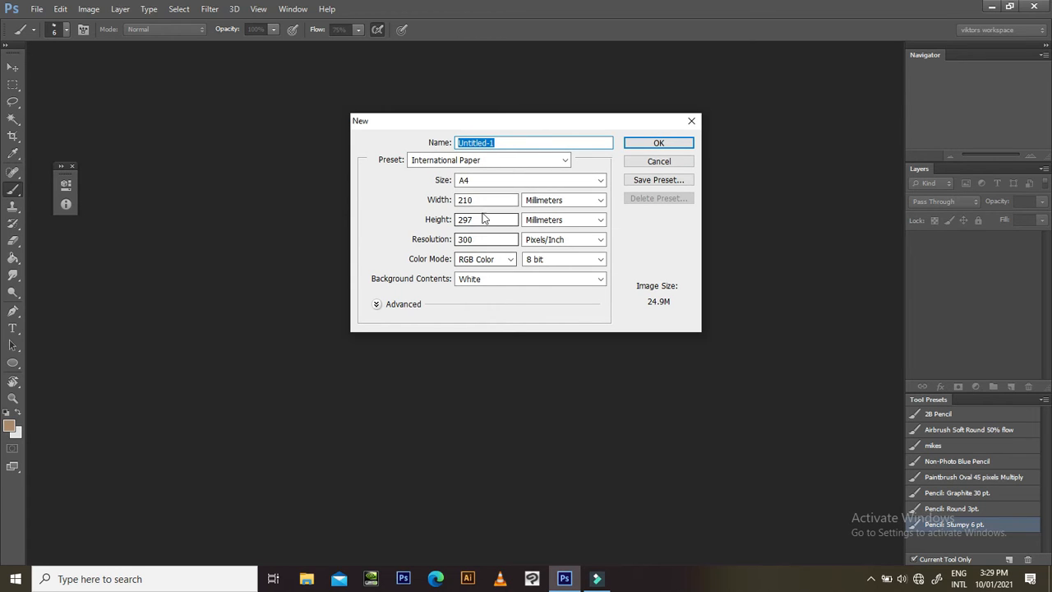
- Create a white A4 RGB document at 300 pixels/inch and crop its upper edge to shorten the page
{"action": "left_click", "coordinate": [662, 144]}
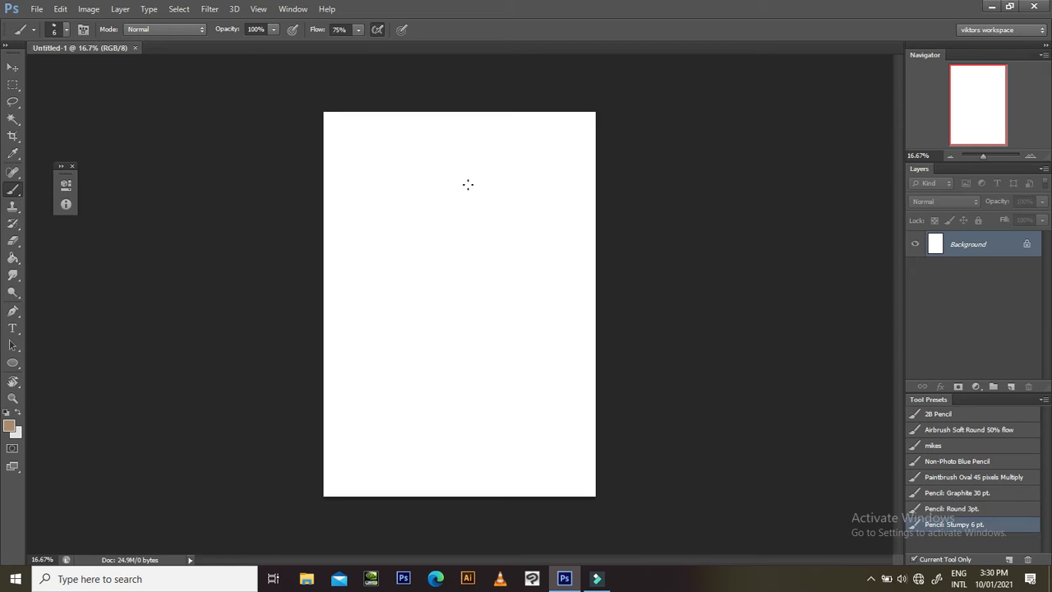
{"action": "key", "text": "c"}
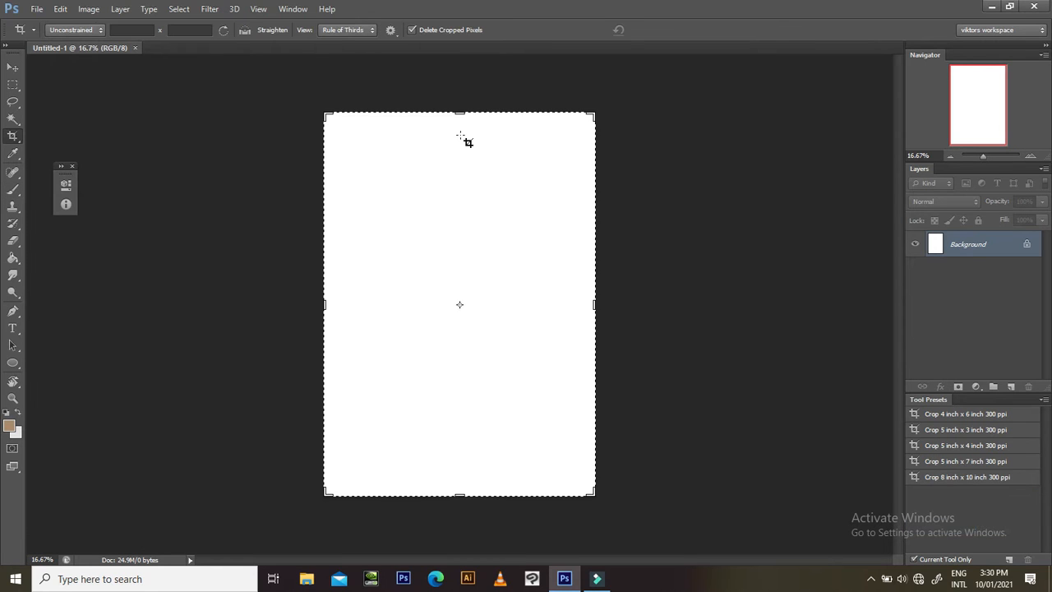
{"action": "mouse_move", "coordinate": [461, 115]}
{"action": "left_mouse_down"}
{"action": "mouse_move", "coordinate": [465, 147]}
{"action": "mouse_move", "coordinate": [462, 118]}
{"action": "mouse_move", "coordinate": [460, 146]}
{"action": "mouse_move", "coordinate": [465, 133]}
{"action": "left_mouse_up"}
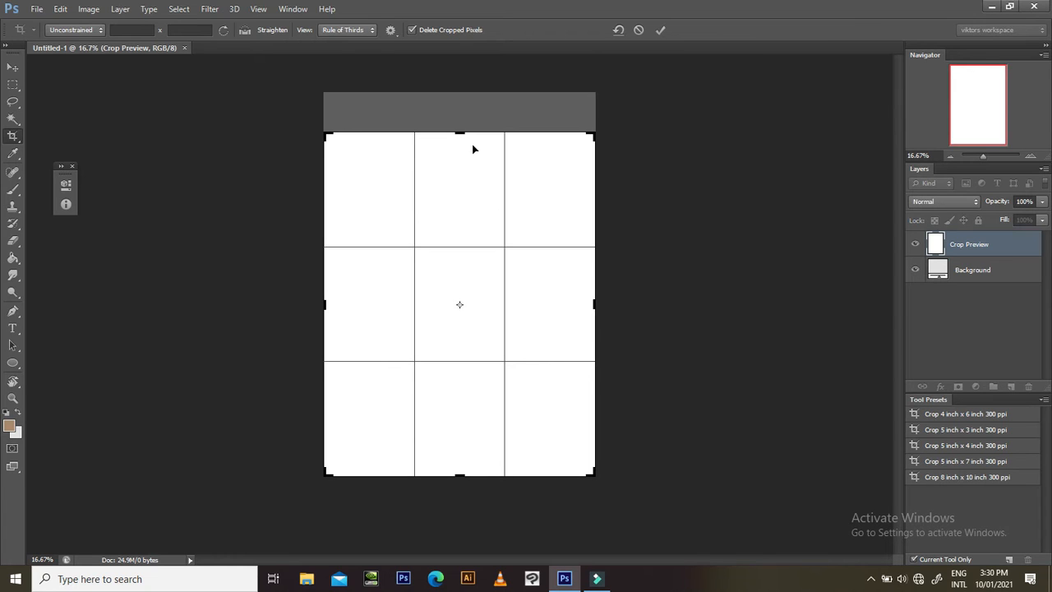
{"action": "key", "text": "Return"}
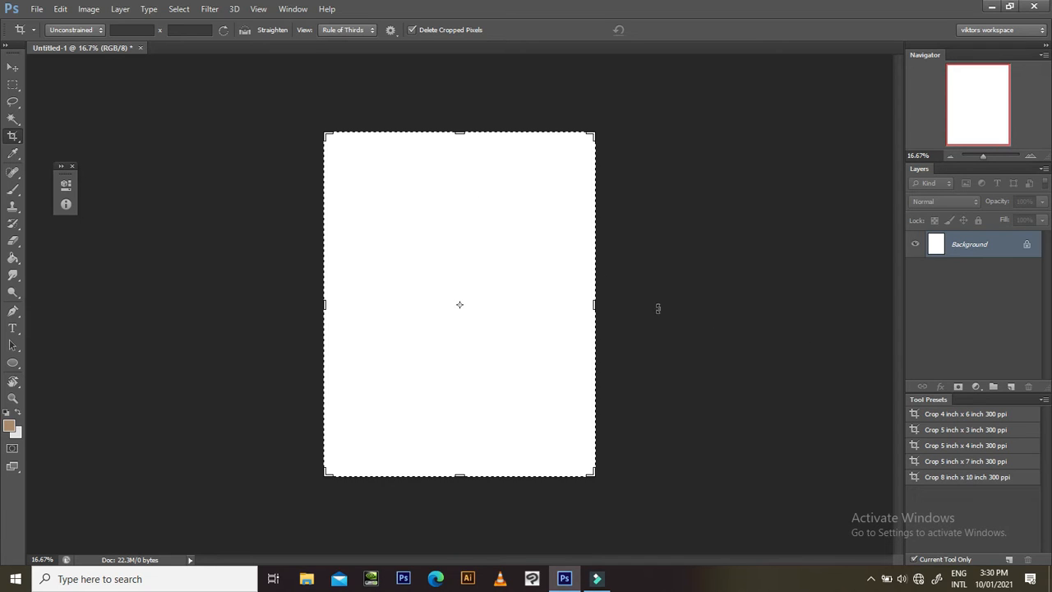
- Choose the Pencil: Stumpy 6 pt. brush preset and set the foreground color to blue-violet 4a19ff
{"action": "key", "text": "b"}
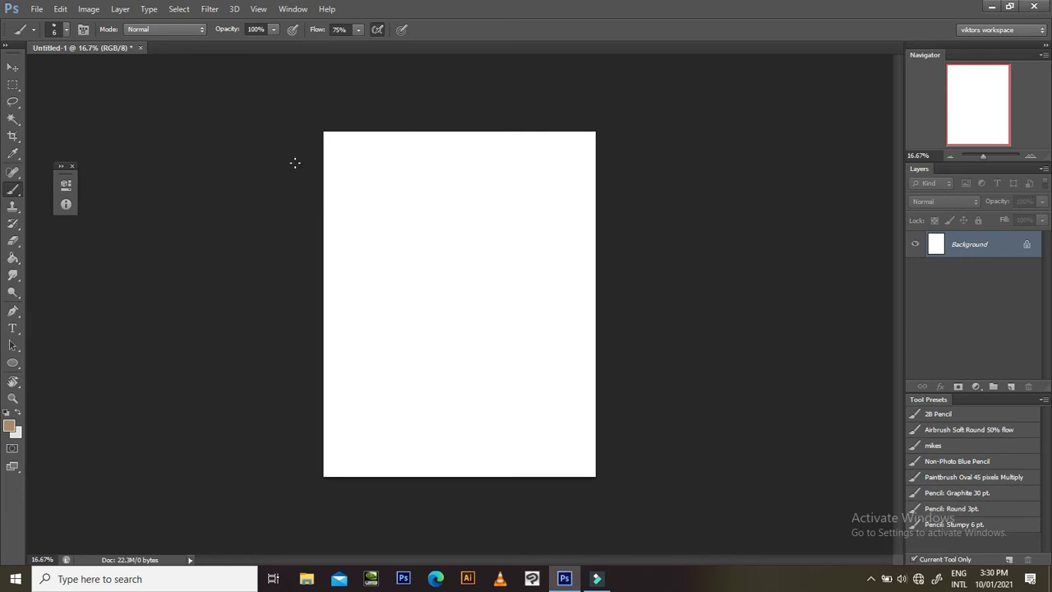
{"action": "left_click", "coordinate": [990, 526]}
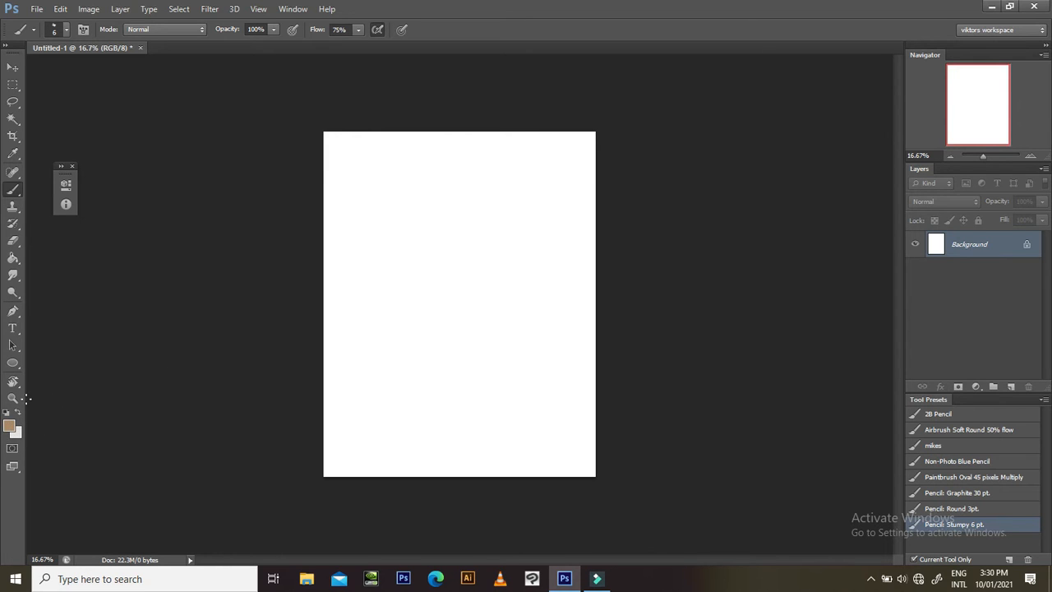
{"action": "left_click", "coordinate": [10, 428]}
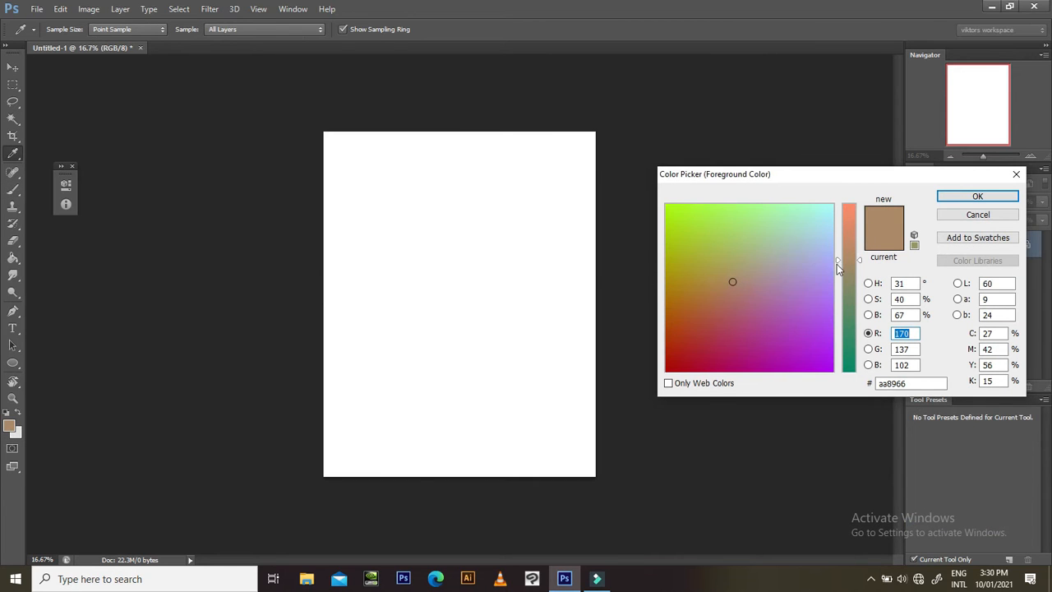
{"action": "left_click", "coordinate": [869, 283]}
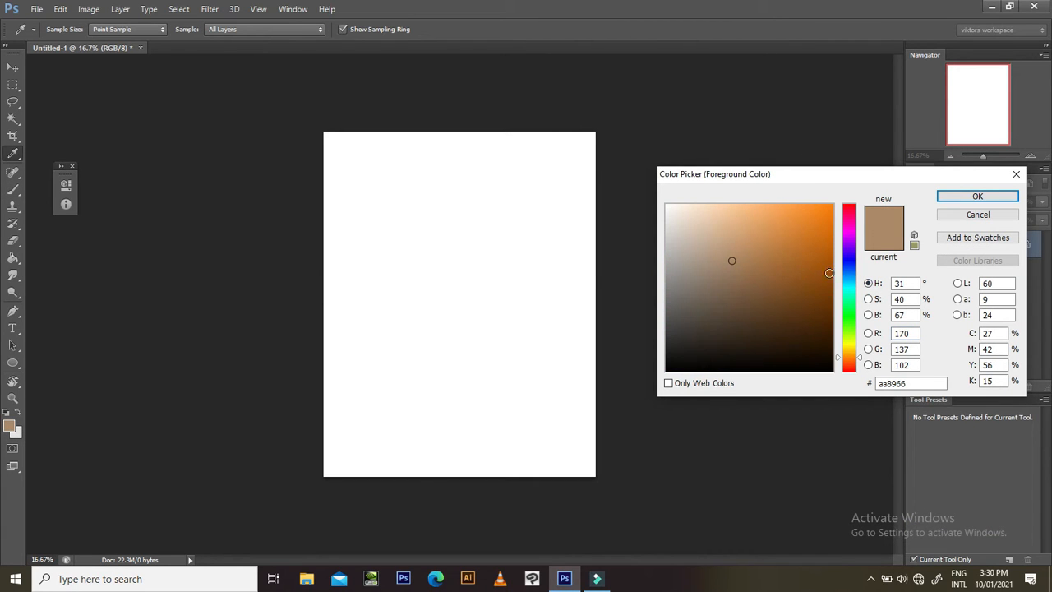
{"action": "left_click", "coordinate": [848, 255]}
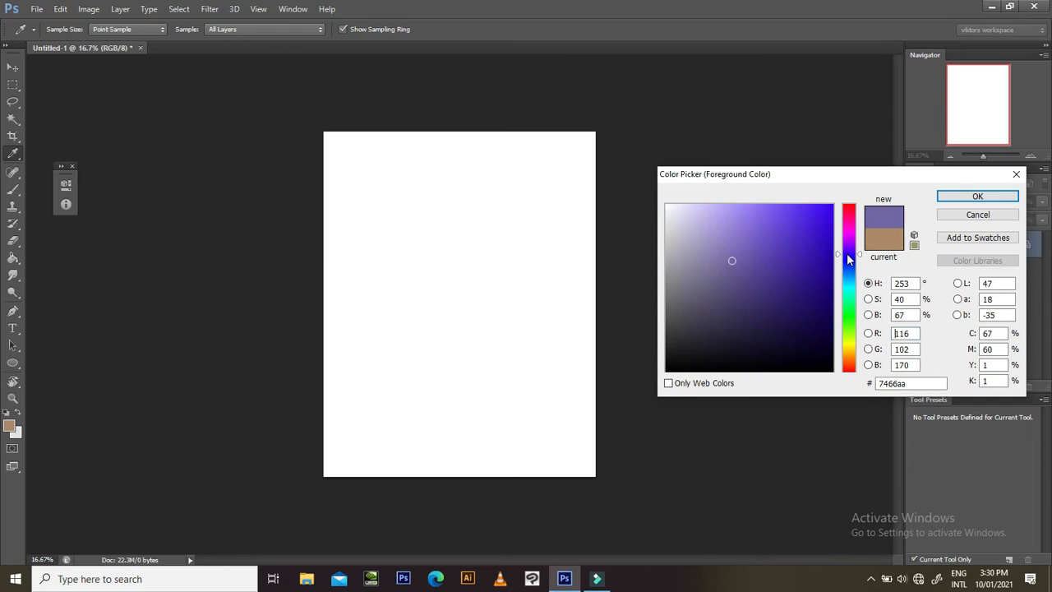
{"action": "left_click", "coordinate": [816, 204]}
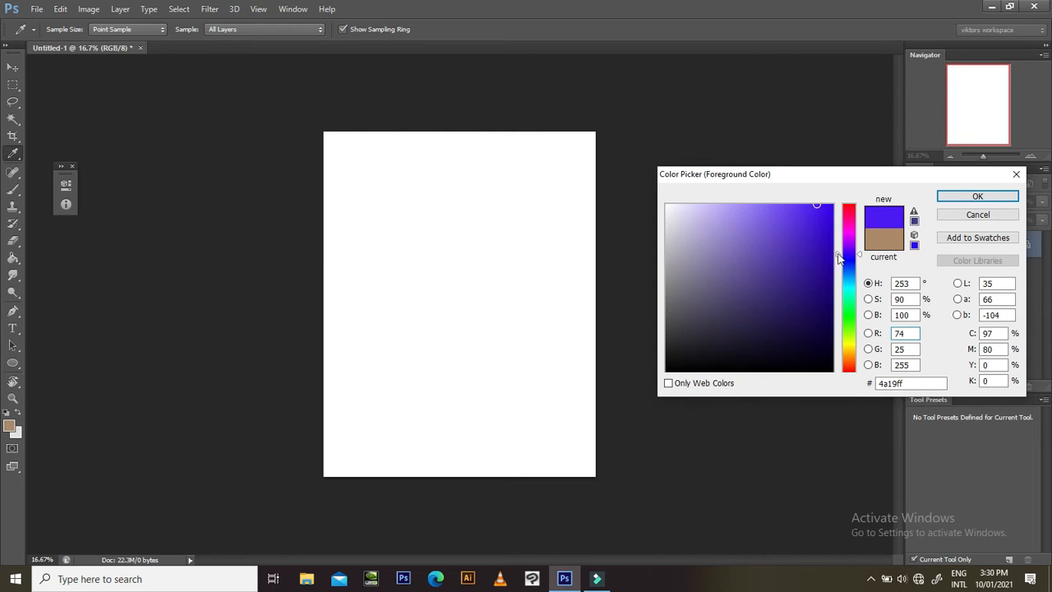
{"action": "key", "text": "b"}
{"action": "key", "text": "Return"}
- Try two test strokes with the pencil brush on the blank canvas and undo them
{"action": "mouse_move", "coordinate": [438, 196]}
{"action": "left_mouse_down"}
{"action": "mouse_move", "coordinate": [423, 268]}
{"action": "mouse_move", "coordinate": [469, 274]}
{"action": "mouse_move", "coordinate": [466, 299]}
{"action": "left_mouse_up"}
{"action": "key", "text": "ctrl+z"}
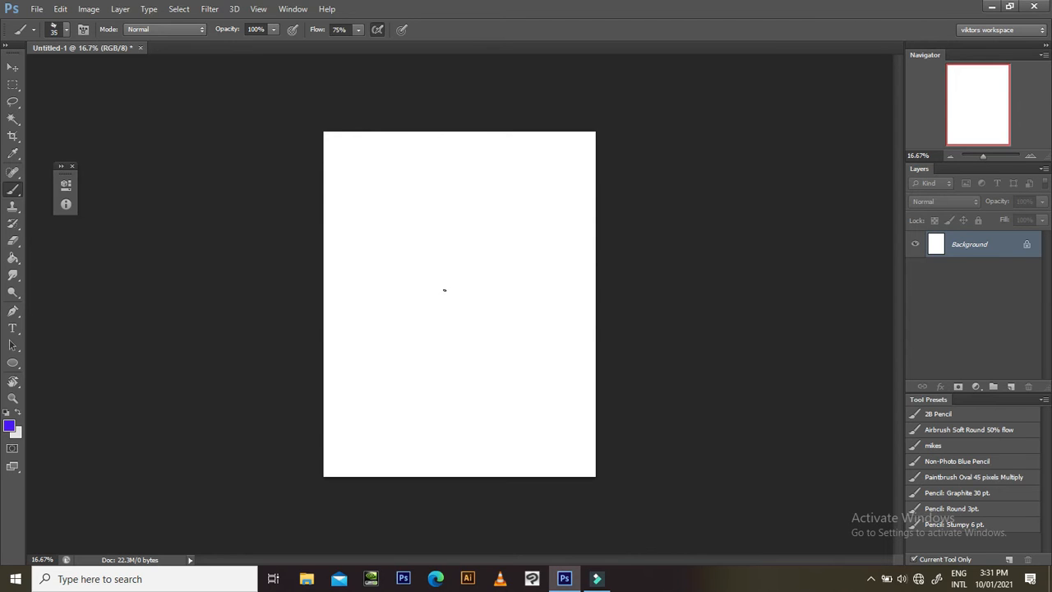
{"action": "left_click_drag", "start_coordinate": [409, 211], "coordinate": [435, 260]}
{"action": "key", "text": "ctrl+z"}
- Activate the Elliptical Marquee tool and add a new layer above the background
{"action": "left_click", "coordinate": [14, 88]}
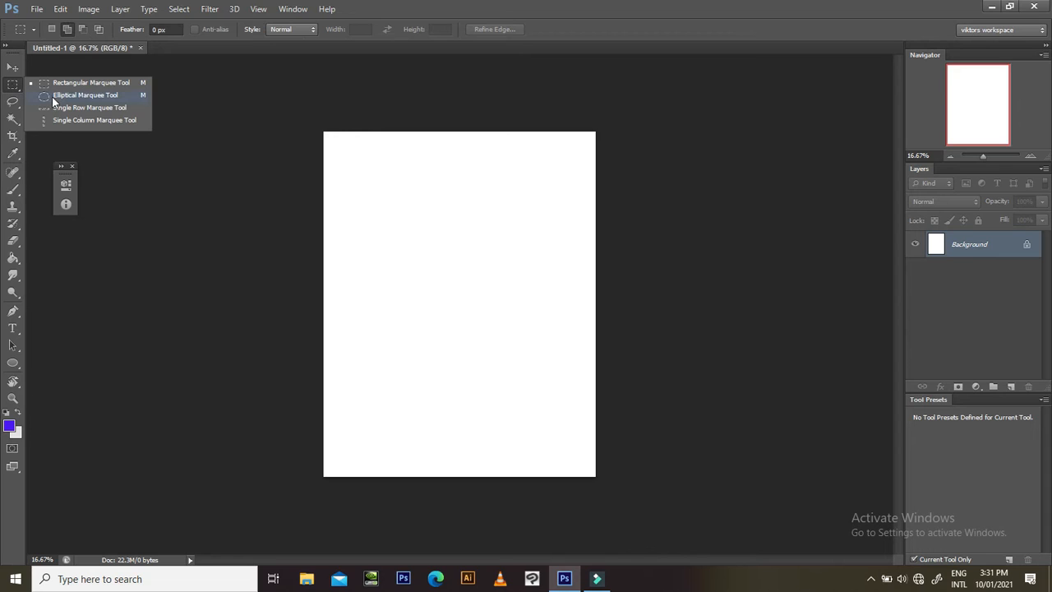
{"action": "left_click", "coordinate": [52, 96]}
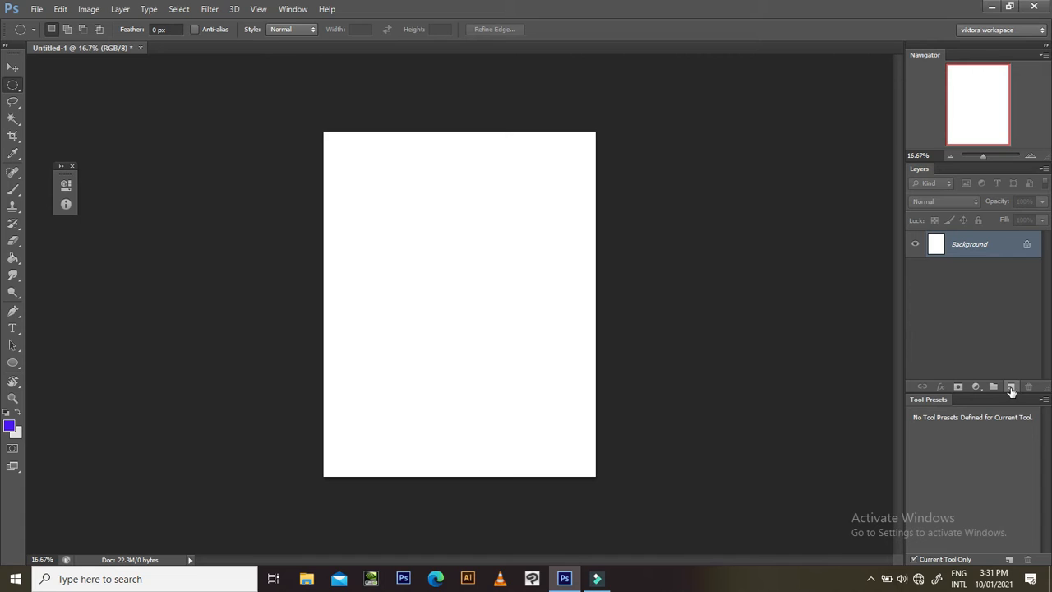
{"action": "left_click", "coordinate": [1013, 387]}
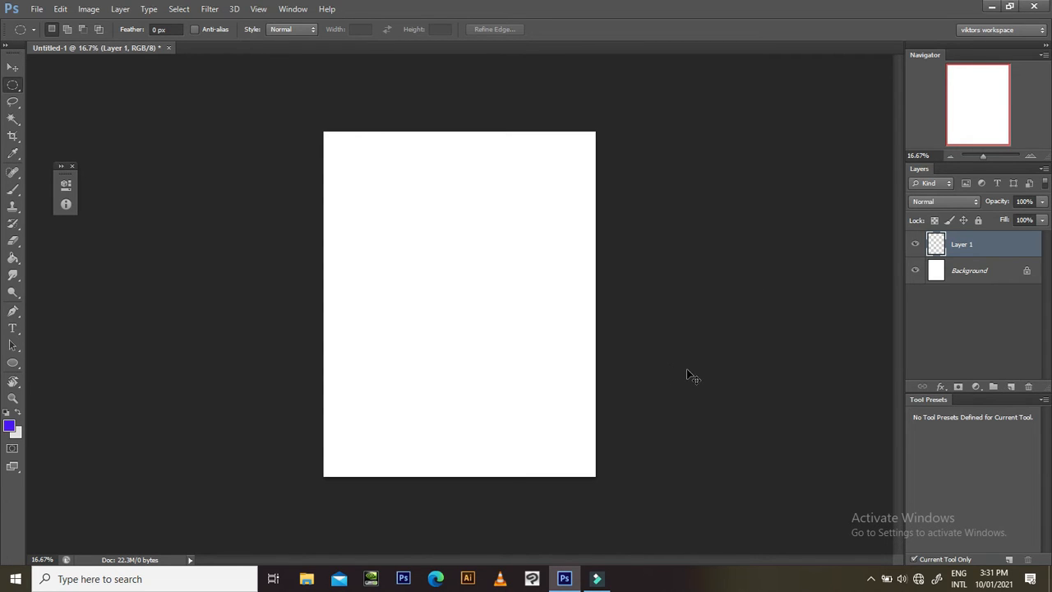
{"action": "key", "text": "ctrl+shift+n"}
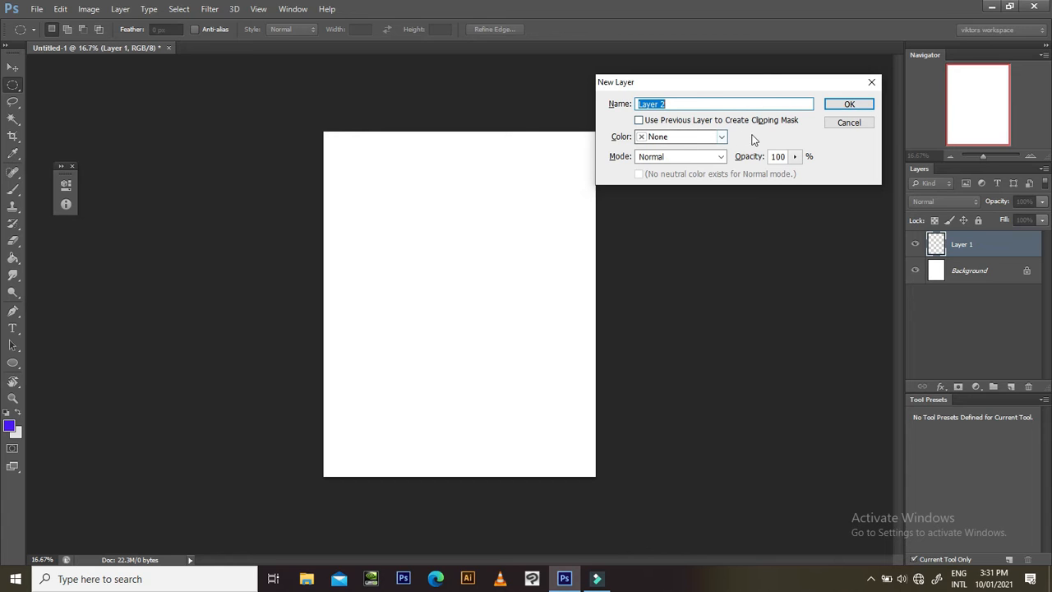
{"action": "left_click", "coordinate": [849, 122]}
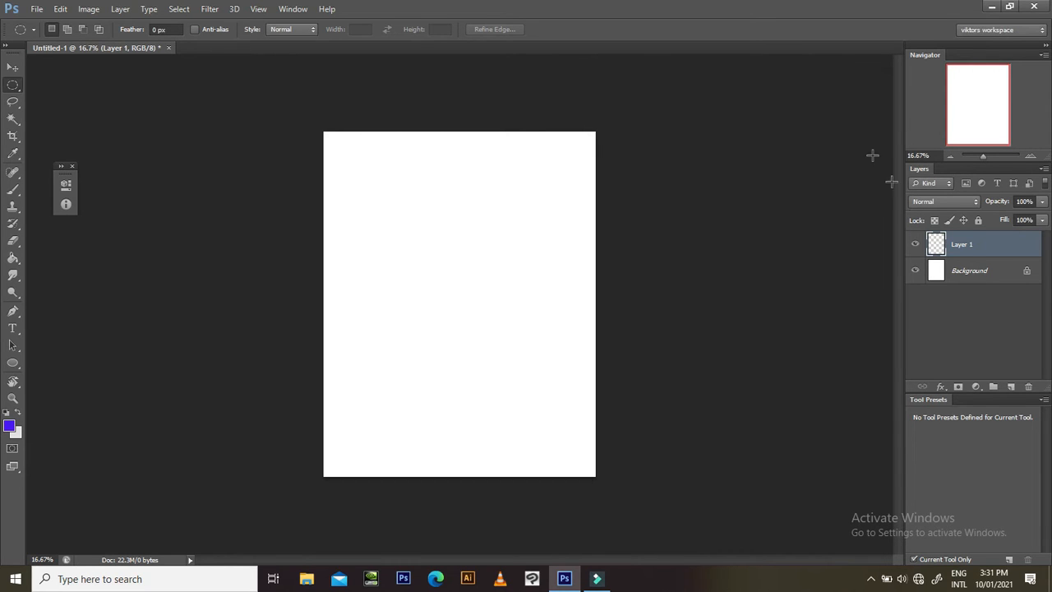
{"action": "right_click", "coordinate": [986, 248]}
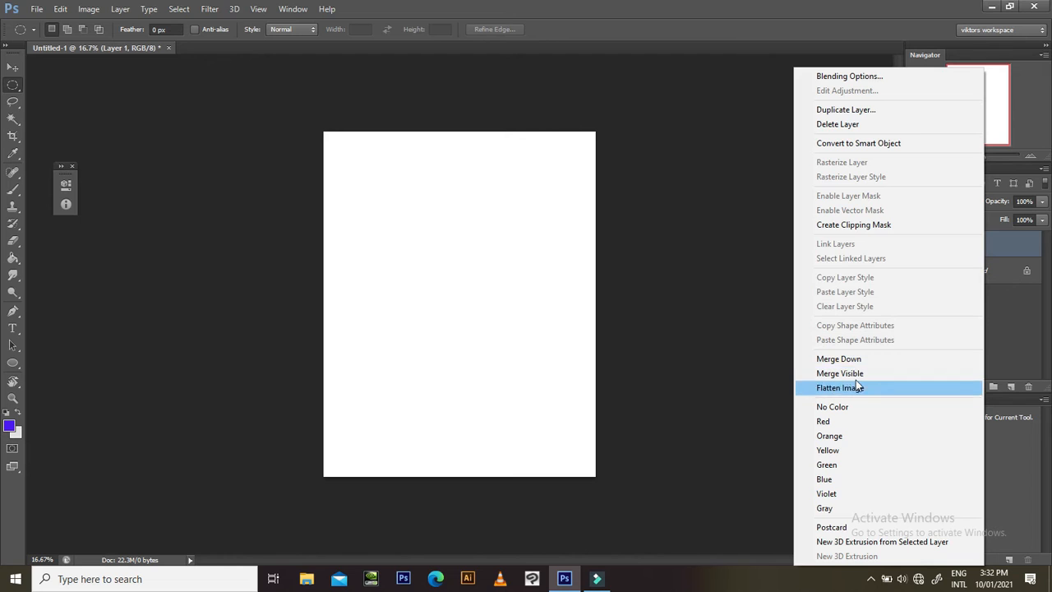
{"action": "left_click", "coordinate": [1002, 247]}
{"action": "right_click", "coordinate": [967, 247]}
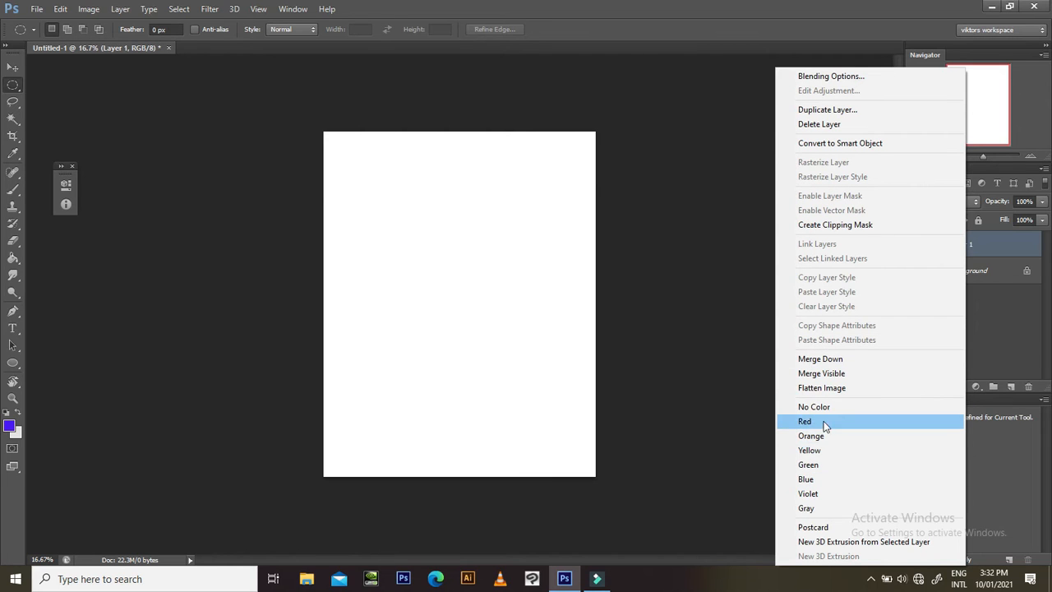
{"action": "left_click", "coordinate": [980, 263]}
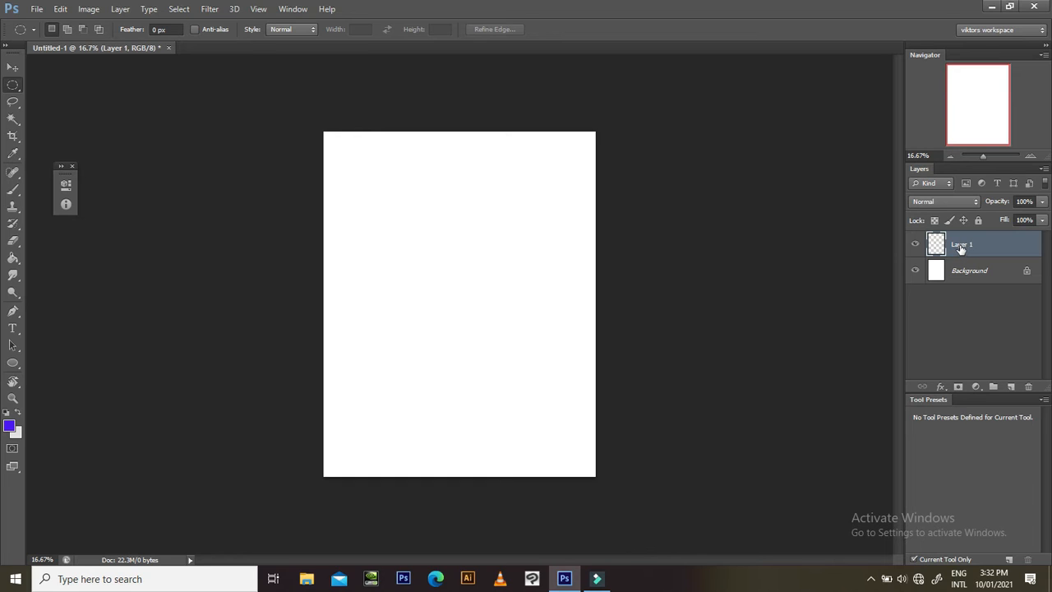
- Rename the new layer as sketch
{"action": "double_click", "coordinate": [962, 247]}
{"action": "type", "text": "ahahsh"}
{"action": "key", "text": "Return"}
{"action": "key", "text": "b"}
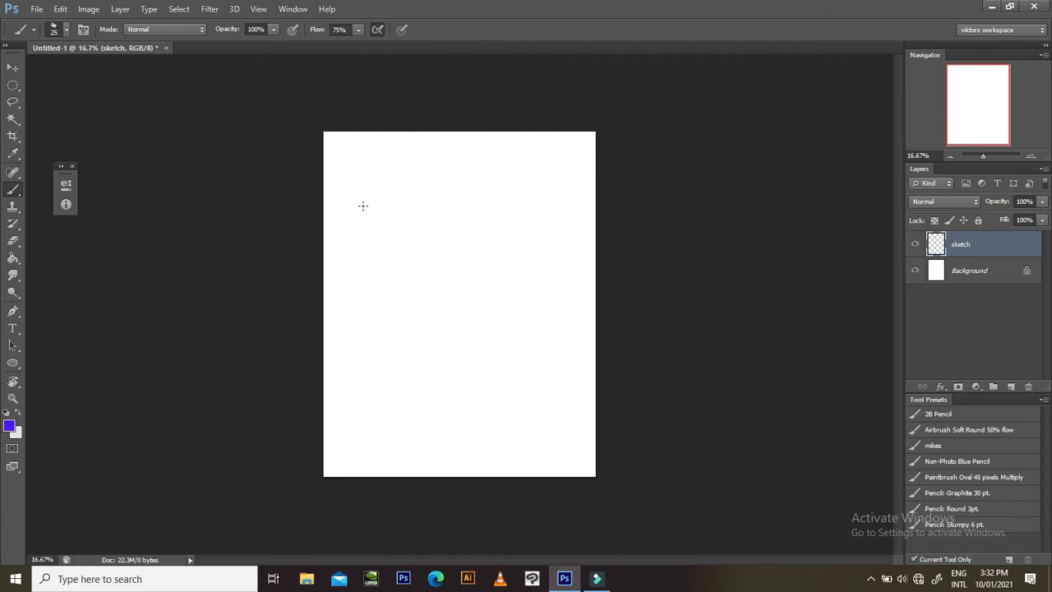
{"action": "left_click", "coordinate": [14, 88]}
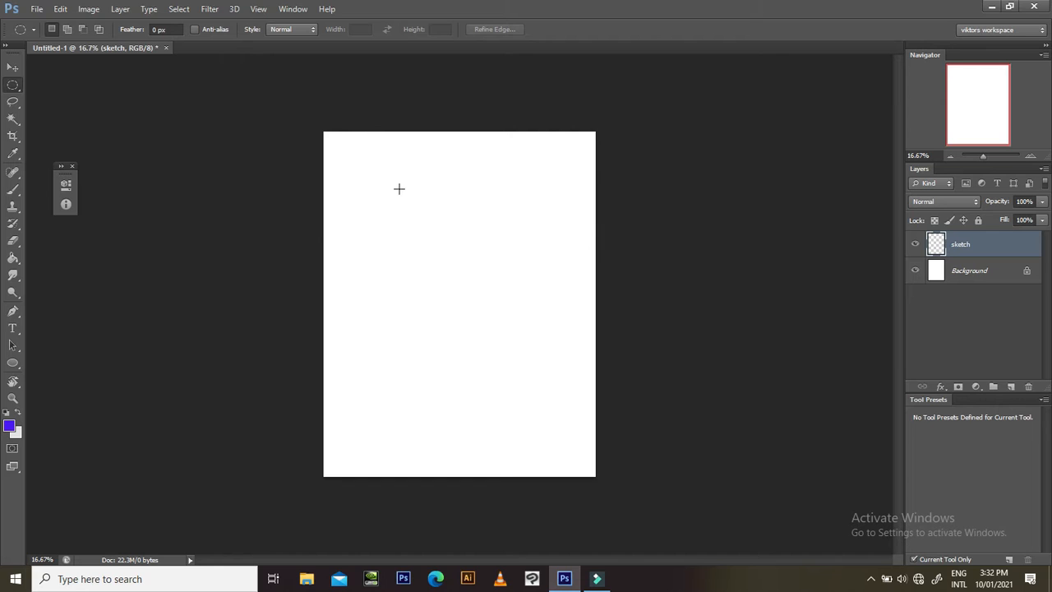
{"action": "left_click_drag", "start_coordinate": [410, 200], "coordinate": [505, 280]}
{"action": "left_click", "coordinate": [450, 258]}
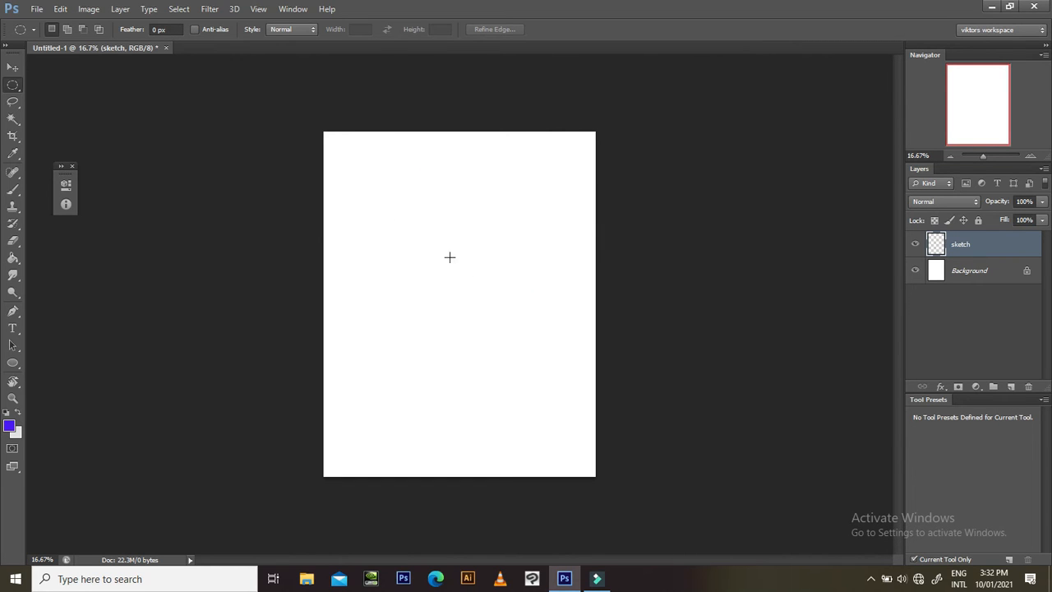
{"action": "right_click", "coordinate": [14, 86]}
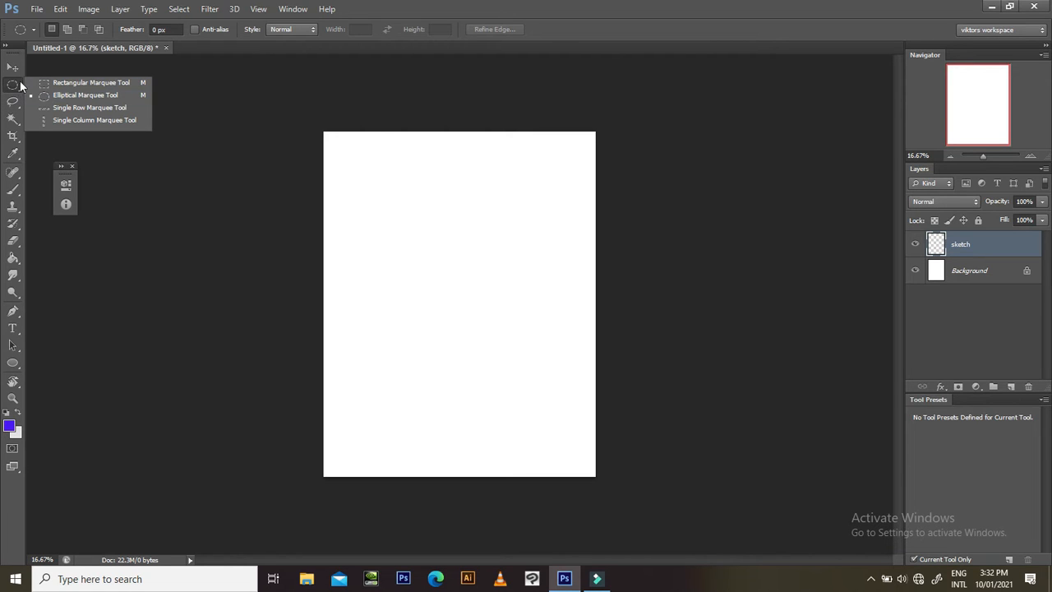
{"action": "left_click", "coordinate": [18, 88]}
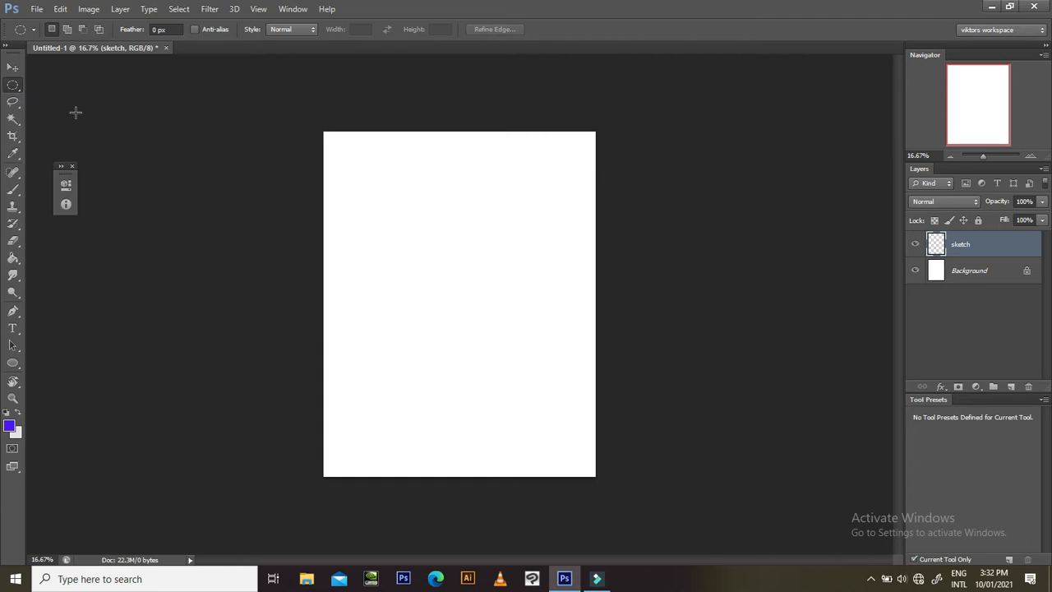
- Draw a circular selection in the upper half of the page, stroke it 2 px outside in blue-violet, and deselect
{"action": "left_click_drag", "start_coordinate": [394, 181], "coordinate": [560, 303]}
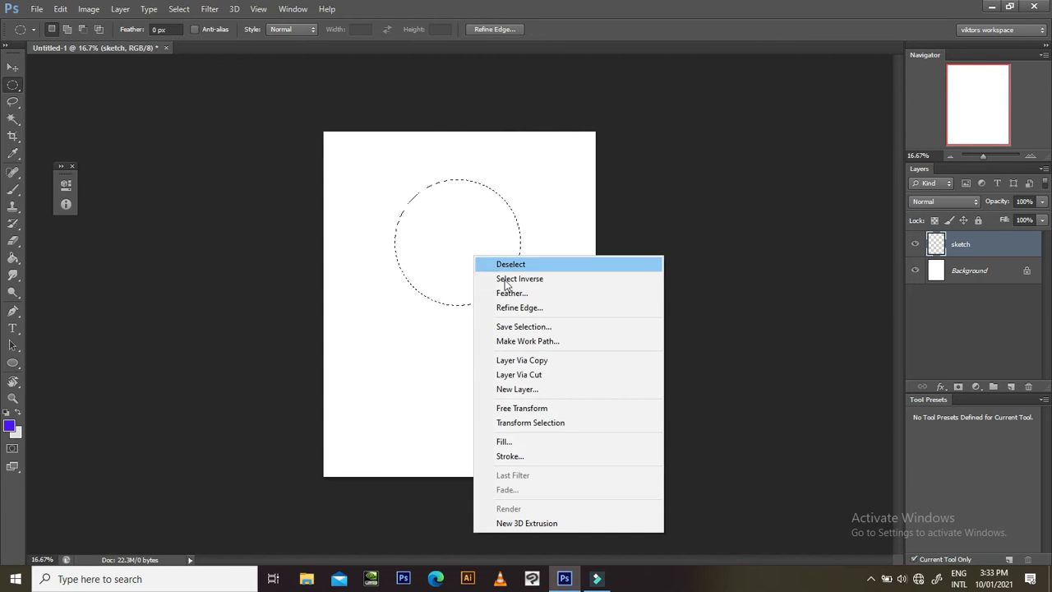
{"action": "left_click", "coordinate": [519, 459]}
{"action": "key", "text": "Return"}
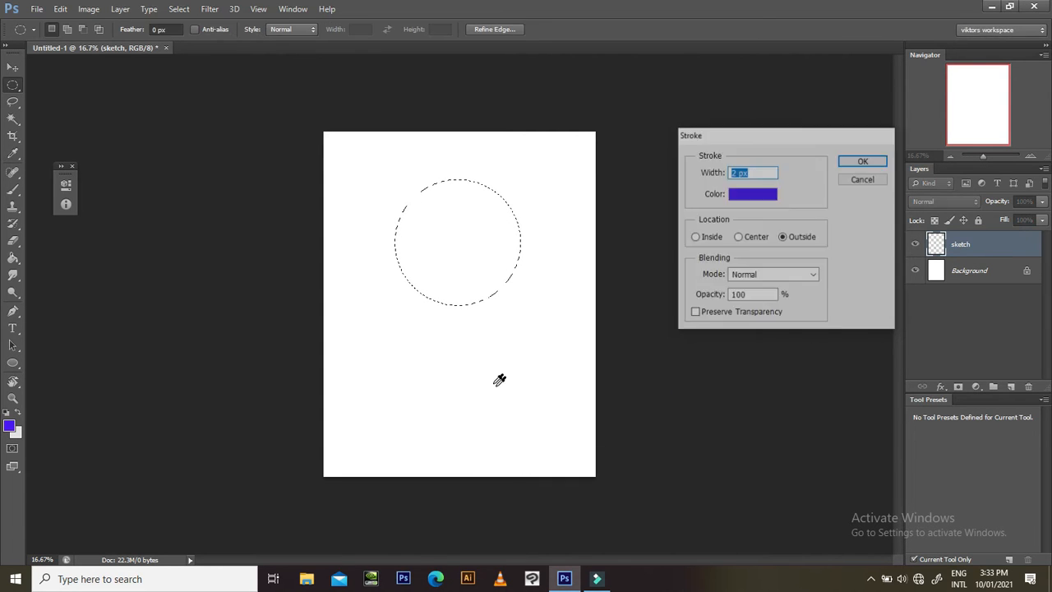
{"action": "key", "text": "ctrl+d"}
- Move the stroked circle up and slightly right with Free Transform, centered at about X 1271 px, Y 894 px
{"action": "key", "text": "ctrl+t"}
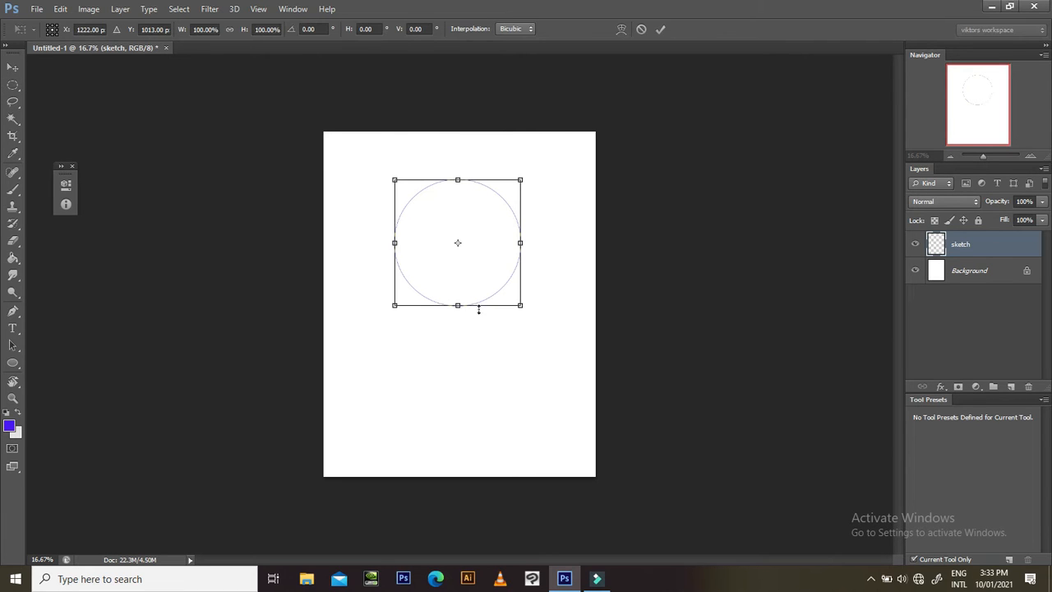
{"action": "left_click_drag", "start_coordinate": [486, 287], "coordinate": [491, 289]}
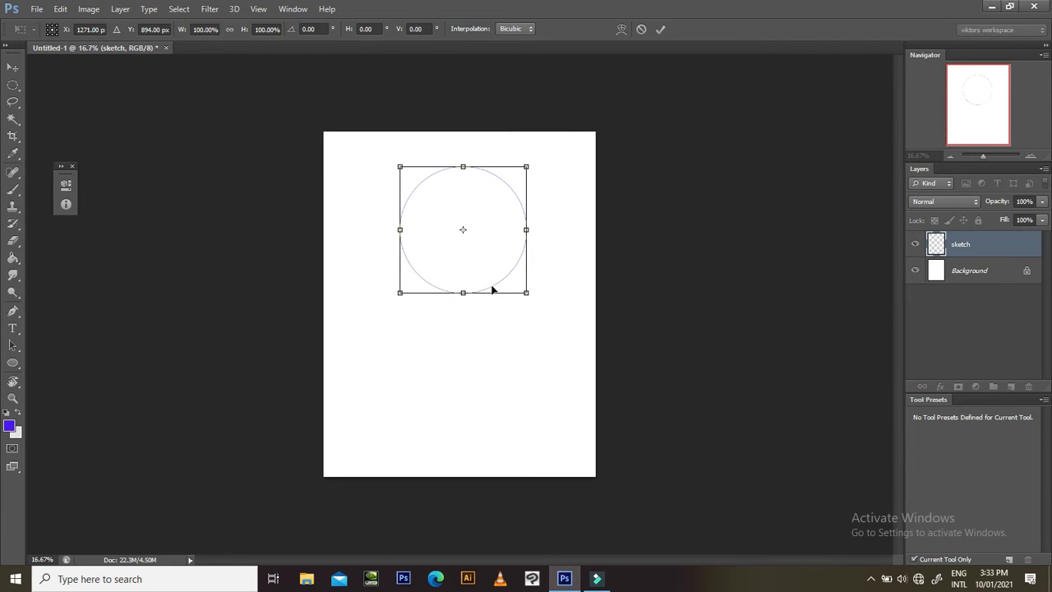
{"action": "key", "text": "Return"}
- Enable pen pressure for the brush's opacity and sketch a curved vertical line with a lower arc to the right inside the circle
{"action": "key", "text": "b"}
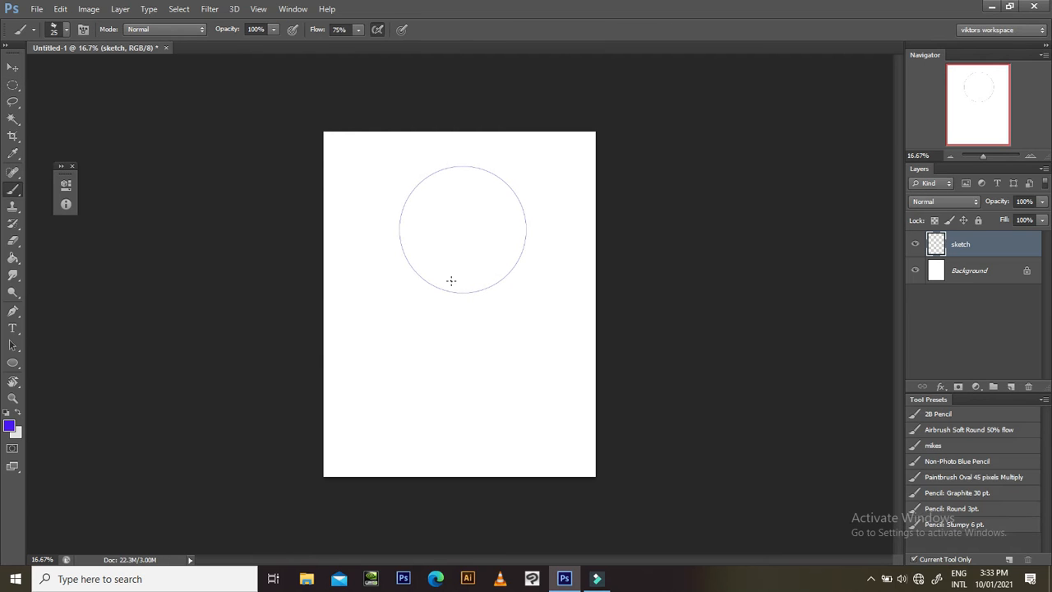
{"action": "key", "text": "ctrl+plus"}
{"action": "key", "text": "ctrl+plus"}
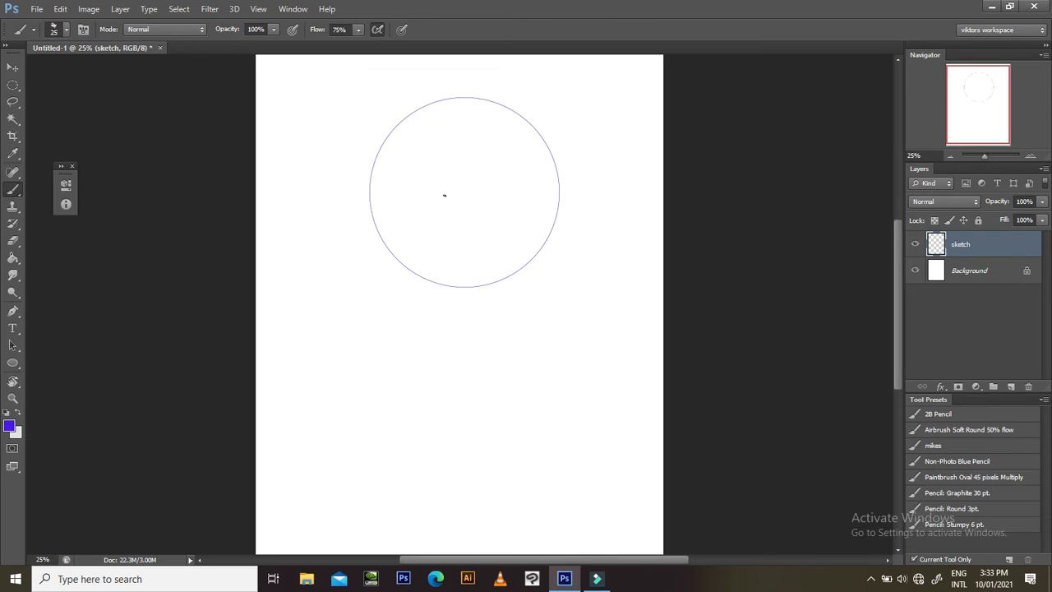
{"action": "left_click_drag", "start_coordinate": [490, 187], "coordinate": [498, 161]}
{"action": "left_click_drag", "start_coordinate": [423, 132], "coordinate": [405, 154]}
{"action": "left_click", "coordinate": [292, 33]}
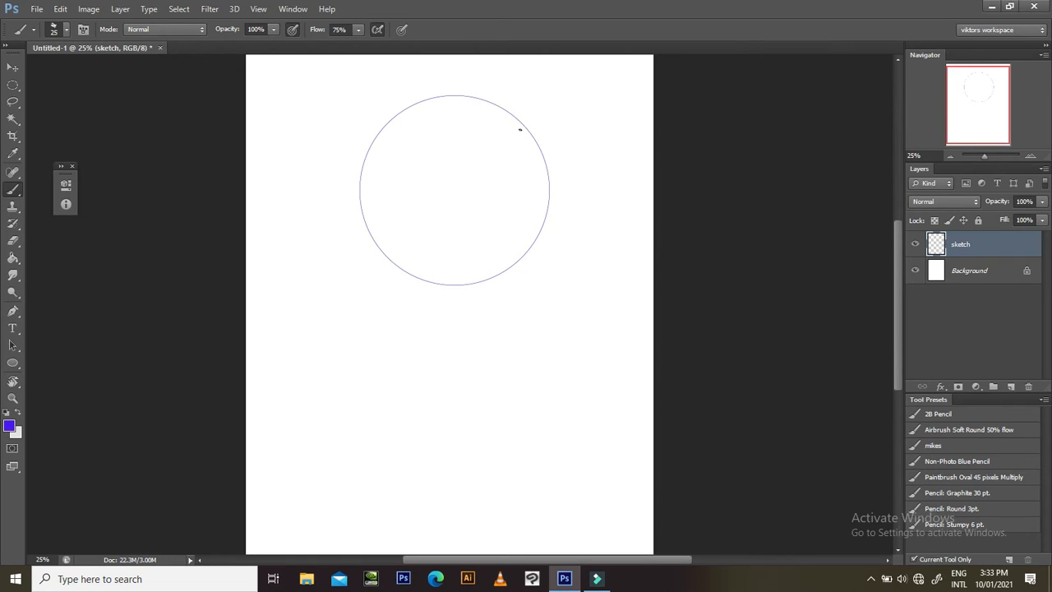
{"action": "mouse_move", "coordinate": [513, 120]}
{"action": "left_mouse_down"}
{"action": "mouse_move", "coordinate": [481, 148]}
{"action": "mouse_move", "coordinate": [459, 224]}
{"action": "left_mouse_up"}
{"action": "left_click_drag", "start_coordinate": [464, 184], "coordinate": [457, 249]}
{"action": "left_click_drag", "start_coordinate": [459, 212], "coordinate": [457, 255]}
{"action": "mouse_move", "coordinate": [462, 204]}
{"action": "left_mouse_down"}
{"action": "mouse_move", "coordinate": [465, 247]}
{"action": "mouse_move", "coordinate": [530, 226]}
{"action": "left_mouse_up"}
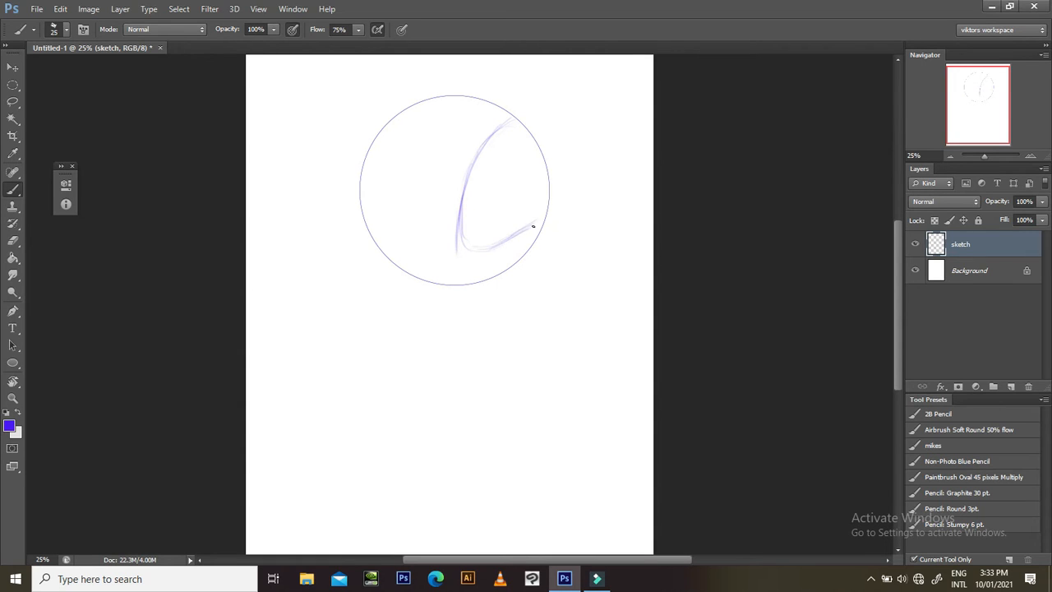
{"action": "scroll", "coordinate": [423, 197], "scroll_direction": "right", "scroll_amount": 3}
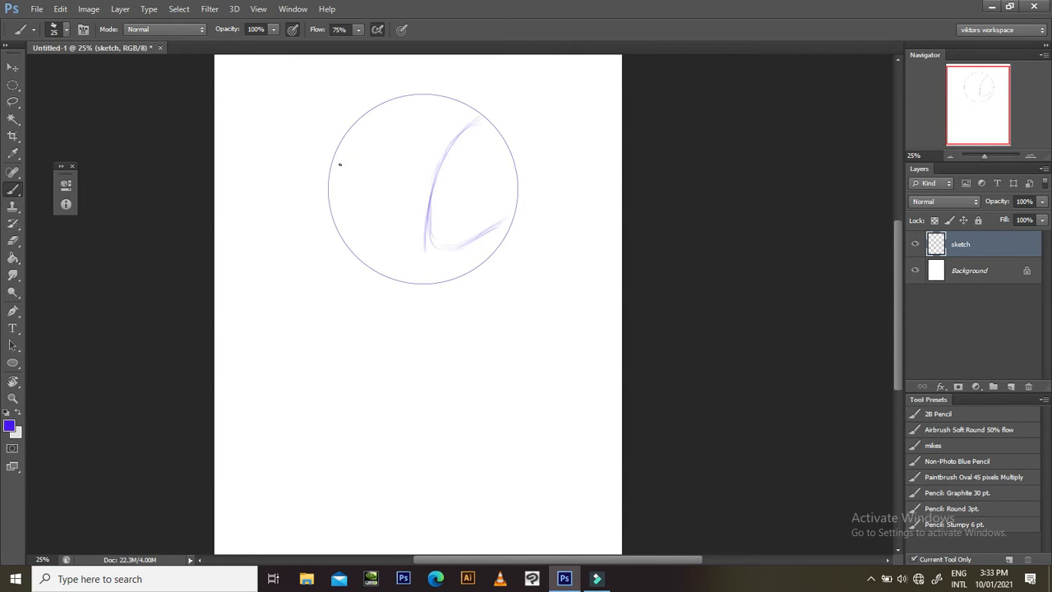
{"action": "mouse_move", "coordinate": [345, 211]}
{"action": "left_mouse_down"}
{"action": "mouse_move", "coordinate": [332, 237]}
{"action": "mouse_move", "coordinate": [350, 201]}
{"action": "left_mouse_up"}
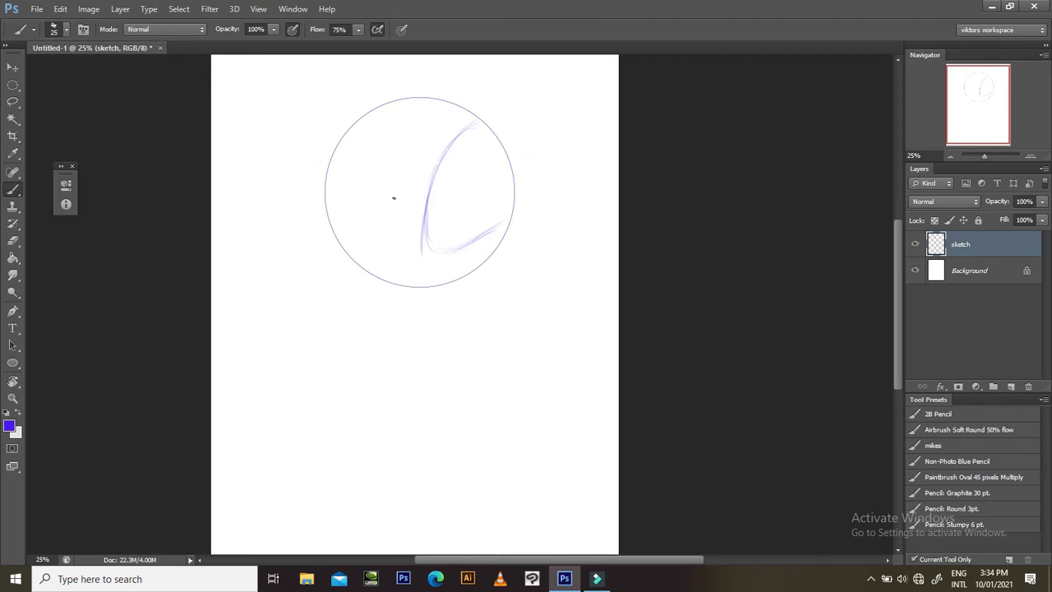
{"action": "left_click_drag", "start_coordinate": [477, 253], "coordinate": [485, 241]}
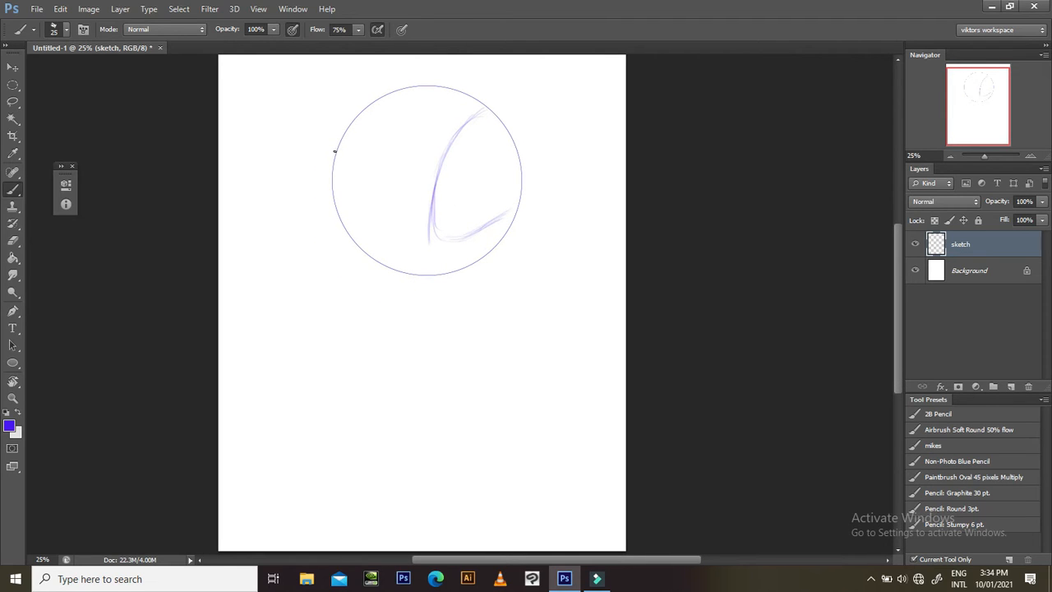
- Sketch the face's front contour along the circle's left side, from the brow through the eye-socket notch and cheek down to the chin
{"action": "mouse_move", "coordinate": [328, 199]}
{"action": "left_mouse_down"}
{"action": "mouse_move", "coordinate": [332, 166]}
{"action": "mouse_move", "coordinate": [325, 224]}
{"action": "left_mouse_up"}
{"action": "mouse_move", "coordinate": [333, 235]}
{"action": "left_mouse_down"}
{"action": "mouse_move", "coordinate": [349, 262]}
{"action": "mouse_move", "coordinate": [355, 240]}
{"action": "mouse_move", "coordinate": [343, 206]}
{"action": "mouse_move", "coordinate": [344, 263]}
{"action": "mouse_move", "coordinate": [336, 232]}
{"action": "mouse_move", "coordinate": [350, 278]}
{"action": "mouse_move", "coordinate": [338, 252]}
{"action": "mouse_move", "coordinate": [364, 317]}
{"action": "left_mouse_up"}
{"action": "left_click_drag", "start_coordinate": [341, 265], "coordinate": [367, 313]}
{"action": "scroll", "coordinate": [394, 290], "scroll_direction": "up", "scroll_amount": 3}
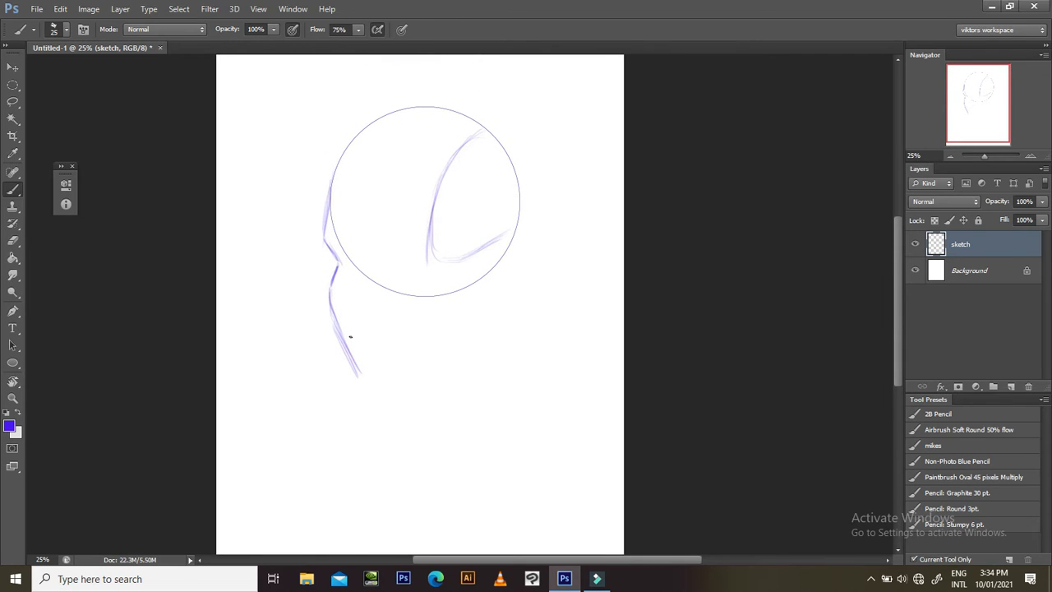
{"action": "mouse_move", "coordinate": [334, 318]}
{"action": "left_mouse_down"}
{"action": "mouse_move", "coordinate": [348, 347]}
{"action": "mouse_move", "coordinate": [332, 304]}
{"action": "mouse_move", "coordinate": [367, 386]}
{"action": "mouse_move", "coordinate": [387, 395]}
{"action": "mouse_move", "coordinate": [375, 394]}
{"action": "mouse_move", "coordinate": [399, 375]}
{"action": "mouse_move", "coordinate": [366, 385]}
{"action": "mouse_move", "coordinate": [394, 397]}
{"action": "left_mouse_up"}
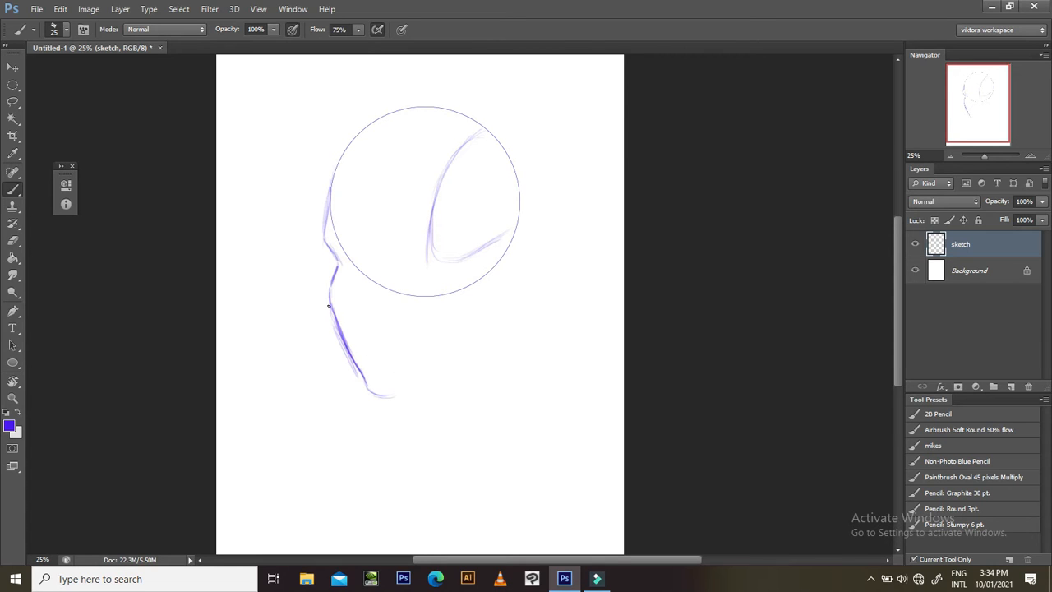
- Erase the chin stroke and the lower end of the cheek contour with the 70 px Eraser
{"action": "left_click", "coordinate": [13, 241]}
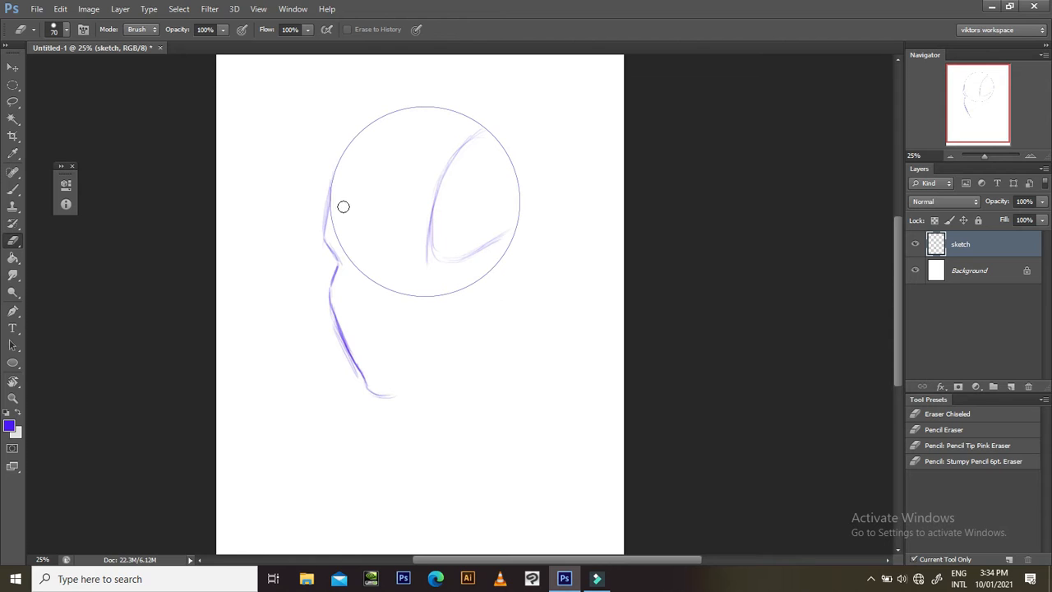
{"action": "left_click_drag", "start_coordinate": [380, 409], "coordinate": [354, 363]}
{"action": "left_click_drag", "start_coordinate": [377, 382], "coordinate": [395, 408]}
{"action": "key", "text": "b"}
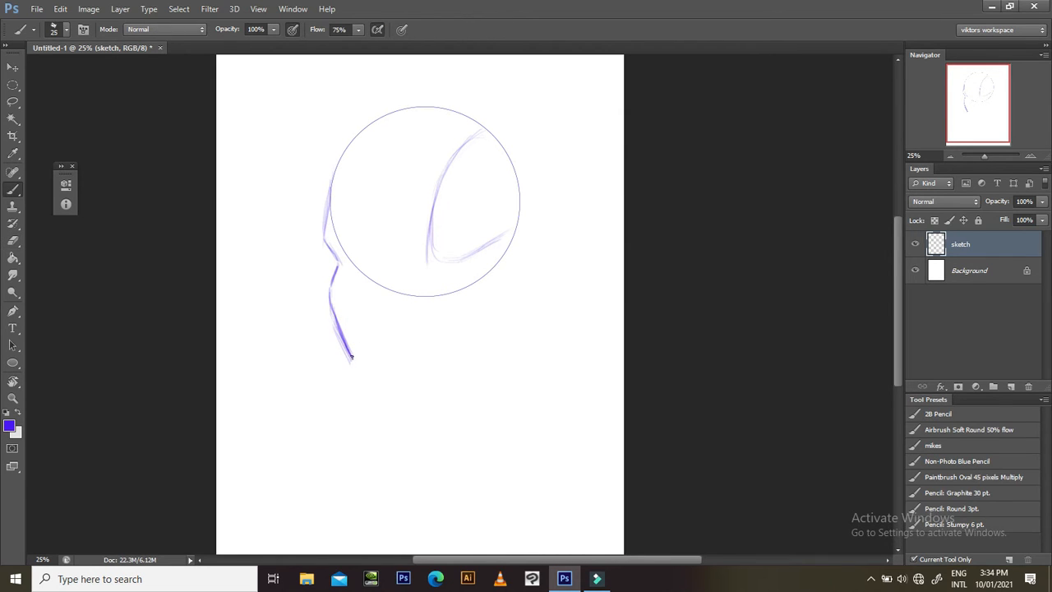
- Redraw the chin as a short rounded base and sketch a near-vertical jaw plane line up to the circle, plus a faint arc under the ear area
{"action": "left_click_drag", "start_coordinate": [354, 358], "coordinate": [391, 388]}
{"action": "mouse_move", "coordinate": [474, 273]}
{"action": "left_mouse_down"}
{"action": "mouse_move", "coordinate": [503, 247]}
{"action": "mouse_move", "coordinate": [444, 282]}
{"action": "left_mouse_up"}
{"action": "left_click_drag", "start_coordinate": [426, 312], "coordinate": [423, 336]}
{"action": "left_click_drag", "start_coordinate": [429, 293], "coordinate": [414, 363]}
{"action": "left_click_drag", "start_coordinate": [420, 325], "coordinate": [419, 376]}
{"action": "mouse_move", "coordinate": [417, 319]}
{"action": "left_mouse_down"}
{"action": "mouse_move", "coordinate": [421, 382]}
{"action": "mouse_move", "coordinate": [396, 340]}
{"action": "mouse_move", "coordinate": [436, 367]}
{"action": "mouse_move", "coordinate": [426, 373]}
{"action": "mouse_move", "coordinate": [416, 351]}
{"action": "mouse_move", "coordinate": [411, 378]}
{"action": "mouse_move", "coordinate": [387, 390]}
{"action": "mouse_move", "coordinate": [416, 388]}
{"action": "mouse_move", "coordinate": [387, 393]}
{"action": "mouse_move", "coordinate": [421, 390]}
{"action": "mouse_move", "coordinate": [383, 387]}
{"action": "mouse_move", "coordinate": [413, 381]}
{"action": "mouse_move", "coordinate": [370, 390]}
{"action": "mouse_move", "coordinate": [413, 381]}
{"action": "left_mouse_up"}
{"action": "left_click_drag", "start_coordinate": [420, 327], "coordinate": [413, 382]}
{"action": "mouse_move", "coordinate": [419, 346]}
{"action": "left_mouse_down"}
{"action": "mouse_move", "coordinate": [389, 384]}
{"action": "mouse_move", "coordinate": [370, 380]}
{"action": "mouse_move", "coordinate": [402, 389]}
{"action": "left_mouse_up"}
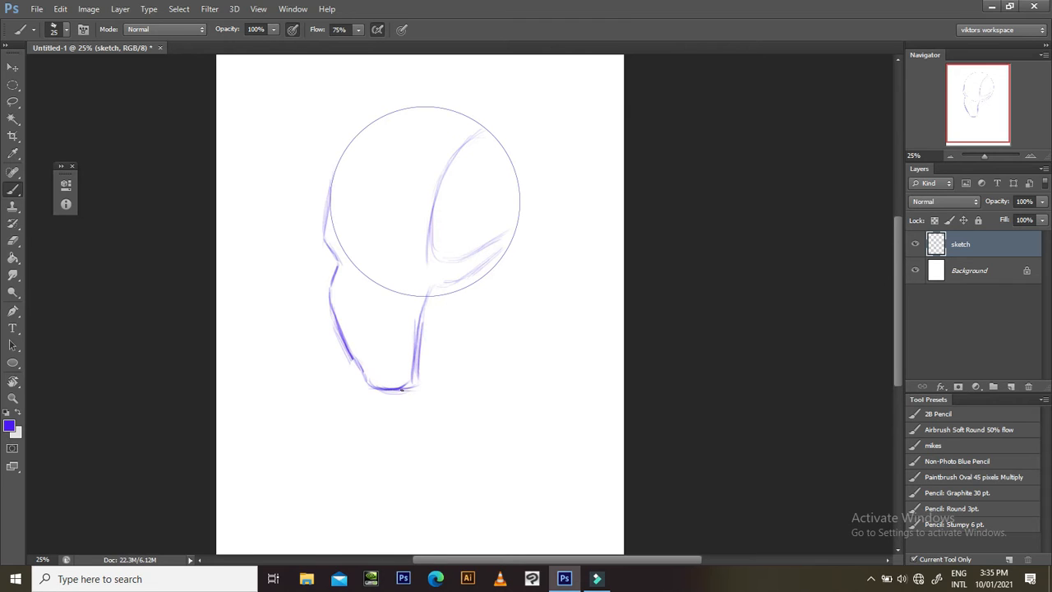
- Sketch the rear jawline from the chin diagonally up to the jaw corner and on toward the circle's lower right
{"action": "left_click_drag", "start_coordinate": [471, 318], "coordinate": [480, 305]}
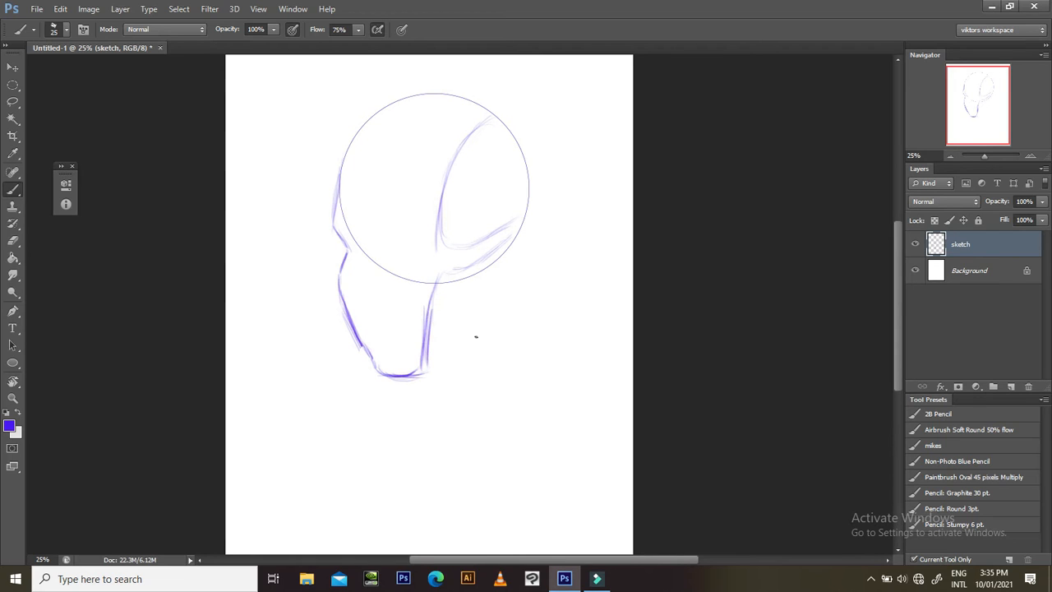
{"action": "left_click_drag", "start_coordinate": [444, 366], "coordinate": [480, 335]}
{"action": "mouse_move", "coordinate": [485, 321]}
{"action": "left_mouse_down"}
{"action": "mouse_move", "coordinate": [486, 286]}
{"action": "mouse_move", "coordinate": [482, 325]}
{"action": "mouse_move", "coordinate": [487, 278]}
{"action": "mouse_move", "coordinate": [482, 336]}
{"action": "mouse_move", "coordinate": [487, 279]}
{"action": "mouse_move", "coordinate": [482, 329]}
{"action": "mouse_move", "coordinate": [454, 352]}
{"action": "left_mouse_up"}
{"action": "mouse_move", "coordinate": [477, 303]}
{"action": "left_mouse_down"}
{"action": "mouse_move", "coordinate": [467, 329]}
{"action": "mouse_move", "coordinate": [478, 326]}
{"action": "mouse_move", "coordinate": [477, 309]}
{"action": "mouse_move", "coordinate": [467, 353]}
{"action": "left_mouse_up"}
- Sketch a flatter cranium outline from the forehead over the crown and down the back of the head to the jaw
{"action": "scroll", "coordinate": [435, 320], "scroll_direction": "down", "scroll_amount": 2}
{"action": "scroll", "coordinate": [403, 287], "scroll_direction": "right", "scroll_amount": 2}
{"action": "scroll", "coordinate": [378, 230], "scroll_direction": "up", "scroll_amount": 2}
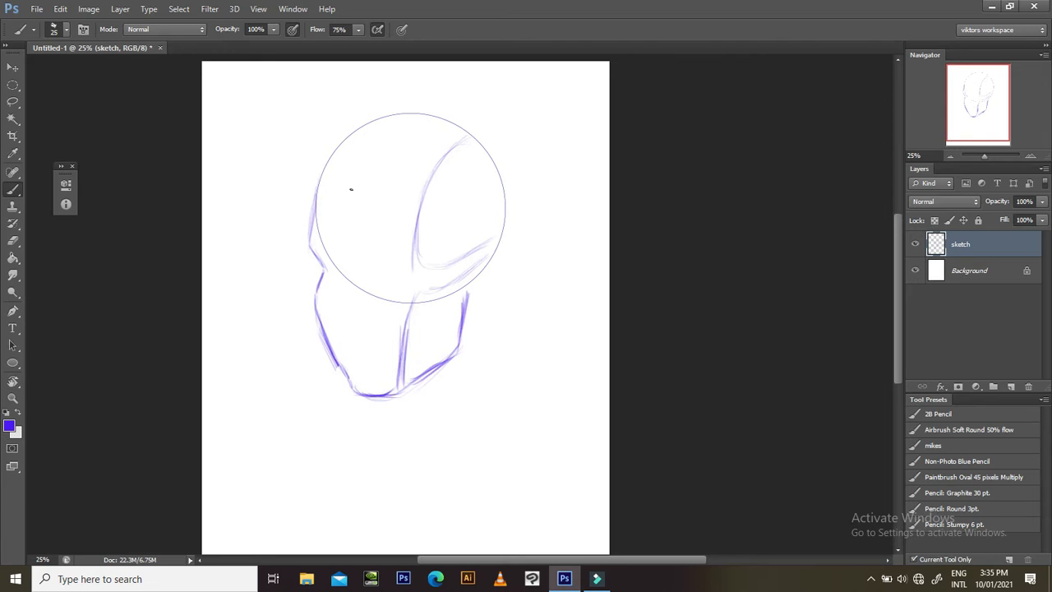
{"action": "scroll", "coordinate": [411, 208], "scroll_direction": "right", "scroll_amount": 2}
{"action": "scroll", "coordinate": [411, 208], "scroll_direction": "down", "scroll_amount": 1}
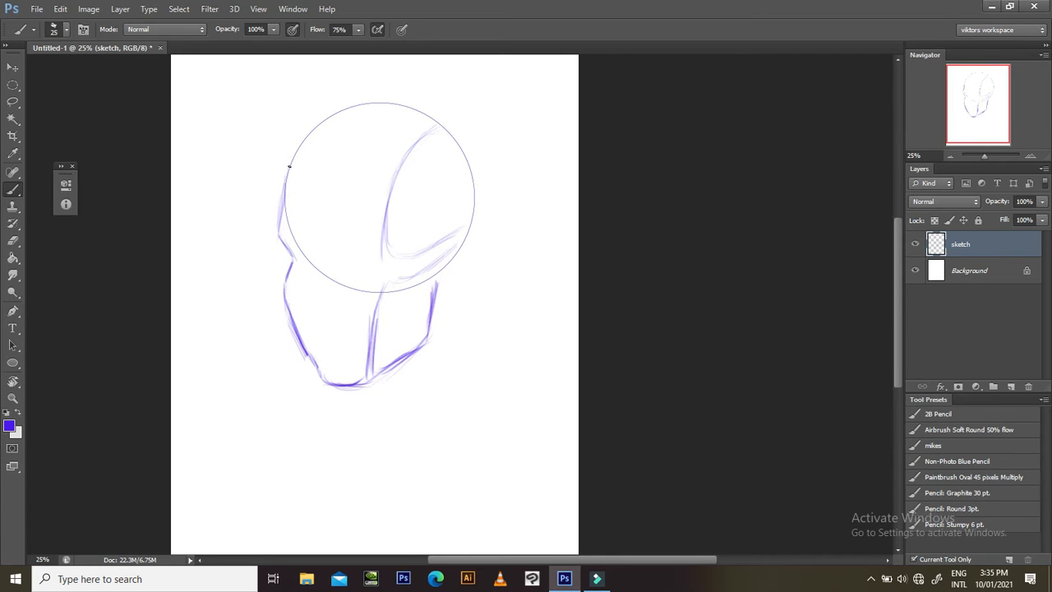
{"action": "mouse_move", "coordinate": [289, 174]}
{"action": "left_mouse_down"}
{"action": "mouse_move", "coordinate": [295, 174]}
{"action": "mouse_move", "coordinate": [328, 134]}
{"action": "mouse_move", "coordinate": [294, 169]}
{"action": "mouse_move", "coordinate": [334, 135]}
{"action": "mouse_move", "coordinate": [297, 163]}
{"action": "mouse_move", "coordinate": [354, 141]}
{"action": "mouse_move", "coordinate": [305, 150]}
{"action": "mouse_move", "coordinate": [368, 130]}
{"action": "mouse_move", "coordinate": [334, 126]}
{"action": "mouse_move", "coordinate": [384, 124]}
{"action": "mouse_move", "coordinate": [311, 148]}
{"action": "mouse_move", "coordinate": [379, 123]}
{"action": "left_mouse_up"}
{"action": "mouse_move", "coordinate": [393, 126]}
{"action": "left_mouse_down"}
{"action": "mouse_move", "coordinate": [444, 145]}
{"action": "mouse_move", "coordinate": [455, 162]}
{"action": "left_mouse_up"}
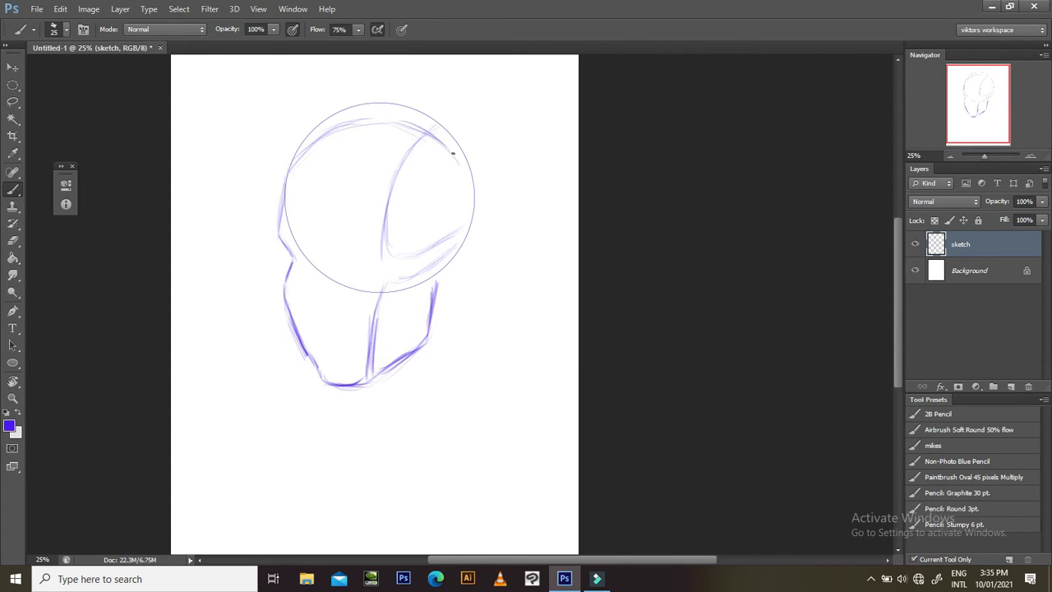
{"action": "mouse_move", "coordinate": [431, 126]}
{"action": "left_mouse_down"}
{"action": "mouse_move", "coordinate": [475, 192]}
{"action": "mouse_move", "coordinate": [470, 166]}
{"action": "mouse_move", "coordinate": [479, 218]}
{"action": "mouse_move", "coordinate": [474, 252]}
{"action": "mouse_move", "coordinate": [473, 221]}
{"action": "mouse_move", "coordinate": [441, 275]}
{"action": "mouse_move", "coordinate": [446, 256]}
{"action": "mouse_move", "coordinate": [476, 231]}
{"action": "mouse_move", "coordinate": [461, 271]}
{"action": "mouse_move", "coordinate": [477, 239]}
{"action": "mouse_move", "coordinate": [473, 253]}
{"action": "mouse_move", "coordinate": [433, 266]}
{"action": "left_mouse_up"}
- Erase the circle's upper arc where it extends beyond the sketched cranium outline
{"action": "key", "text": "e"}
{"action": "scroll", "coordinate": [352, 173], "scroll_direction": "up", "scroll_amount": 3}
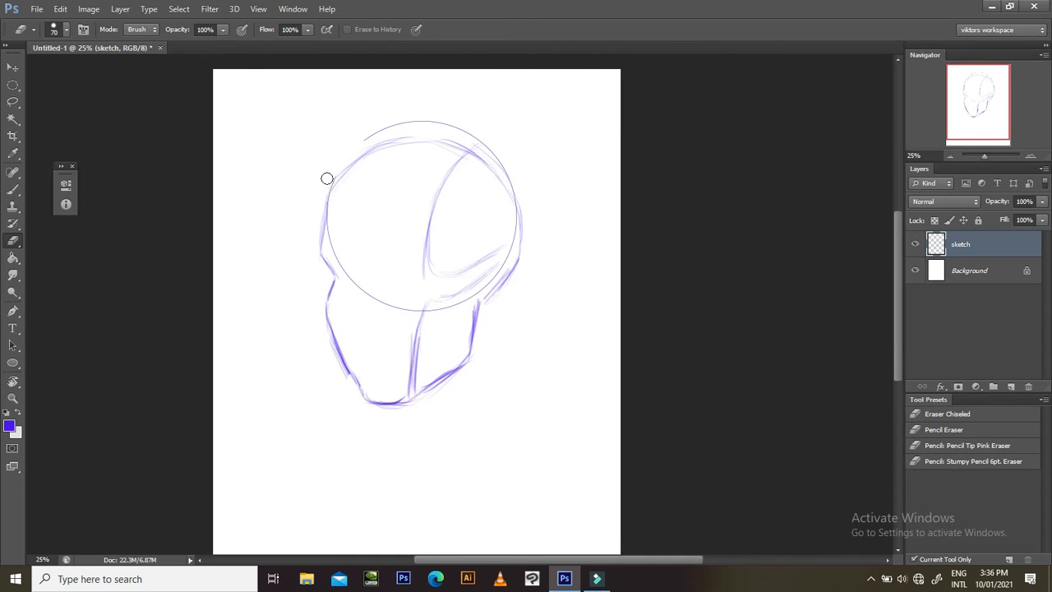
{"action": "mouse_move", "coordinate": [416, 114]}
{"action": "left_mouse_down"}
{"action": "mouse_move", "coordinate": [493, 142]}
{"action": "mouse_move", "coordinate": [473, 134]}
{"action": "mouse_move", "coordinate": [512, 171]}
{"action": "mouse_move", "coordinate": [532, 230]}
{"action": "left_mouse_up"}
{"action": "scroll", "coordinate": [526, 278], "scroll_direction": "down", "scroll_amount": 4}
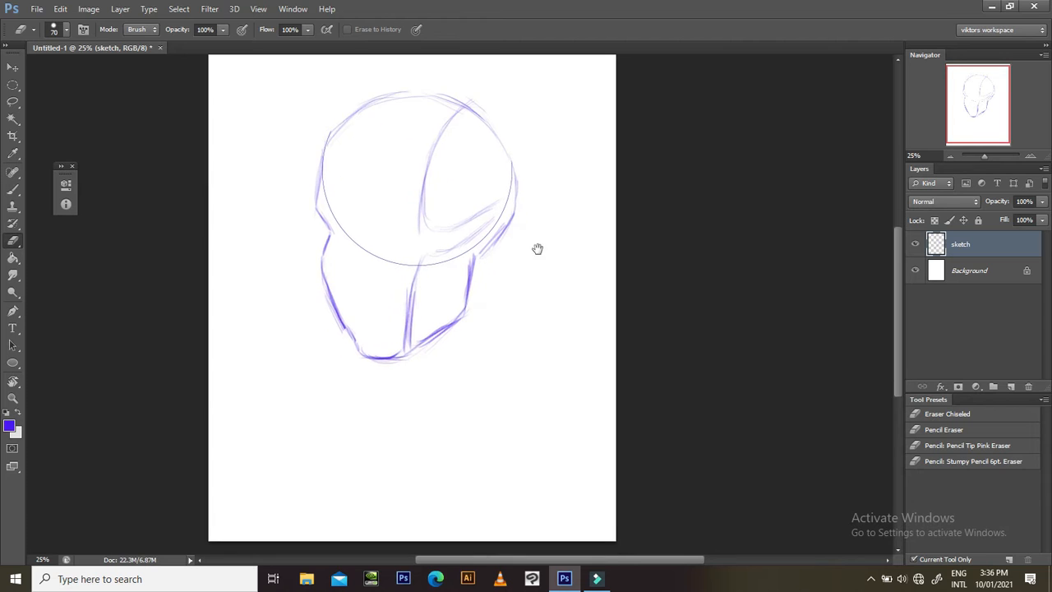
{"action": "scroll", "coordinate": [526, 313], "scroll_direction": "left", "scroll_amount": 3}
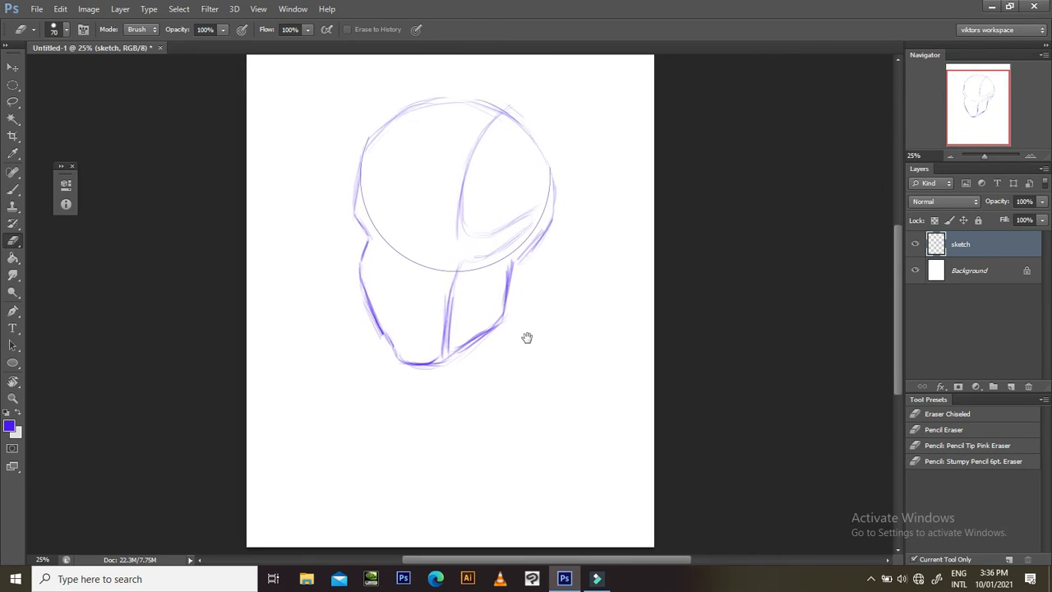
- Reinforce the back-of-head contour along the circle's right edge with the brush
{"action": "key", "text": "b"}
{"action": "left_click_drag", "start_coordinate": [481, 321], "coordinate": [504, 306]}
{"action": "scroll", "coordinate": [496, 293], "scroll_direction": "up", "scroll_amount": 2}
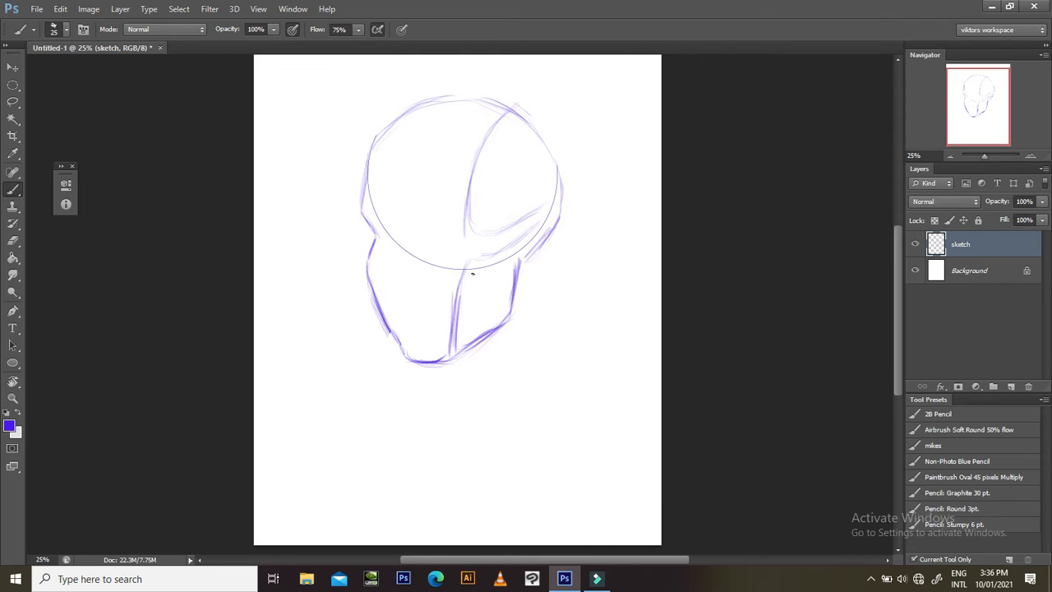
{"action": "left_click_drag", "start_coordinate": [469, 215], "coordinate": [498, 228]}
{"action": "mouse_move", "coordinate": [519, 107]}
{"action": "left_mouse_down"}
{"action": "mouse_move", "coordinate": [545, 136]}
{"action": "mouse_move", "coordinate": [554, 216]}
{"action": "mouse_move", "coordinate": [493, 253]}
{"action": "mouse_move", "coordinate": [560, 242]}
{"action": "mouse_move", "coordinate": [544, 252]}
{"action": "mouse_move", "coordinate": [503, 245]}
{"action": "left_mouse_up"}
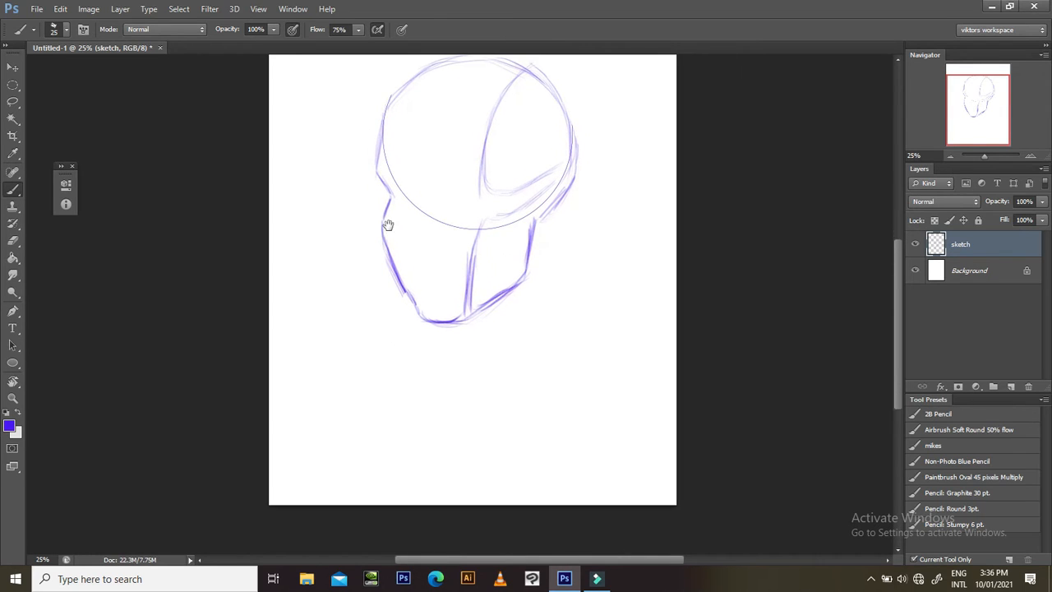
- Scale the head sketch down to about 88.5% with Free Transform, centered at about X 1261 px, Y 1087.5 px
{"action": "left_click_drag", "start_coordinate": [388, 225], "coordinate": [358, 256]}
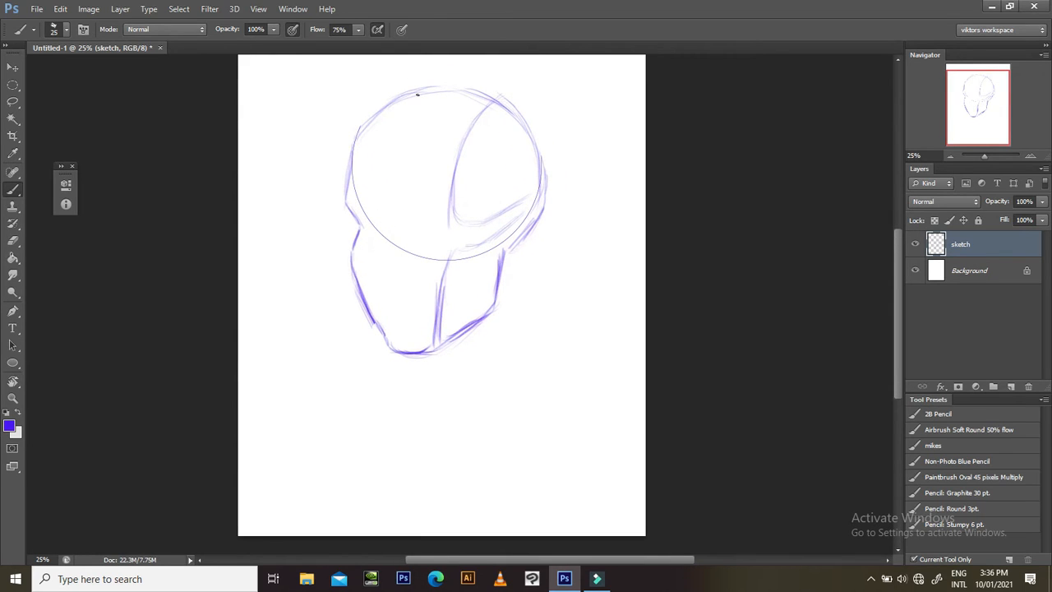
{"action": "left_click_drag", "start_coordinate": [395, 192], "coordinate": [379, 243]}
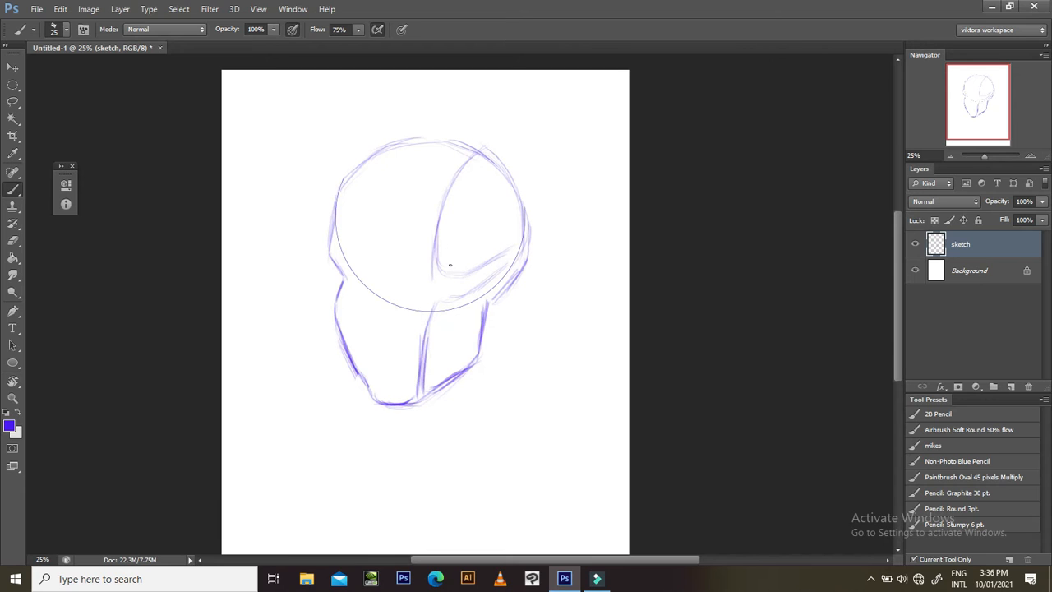
{"action": "key", "text": "ctrl+minus"}
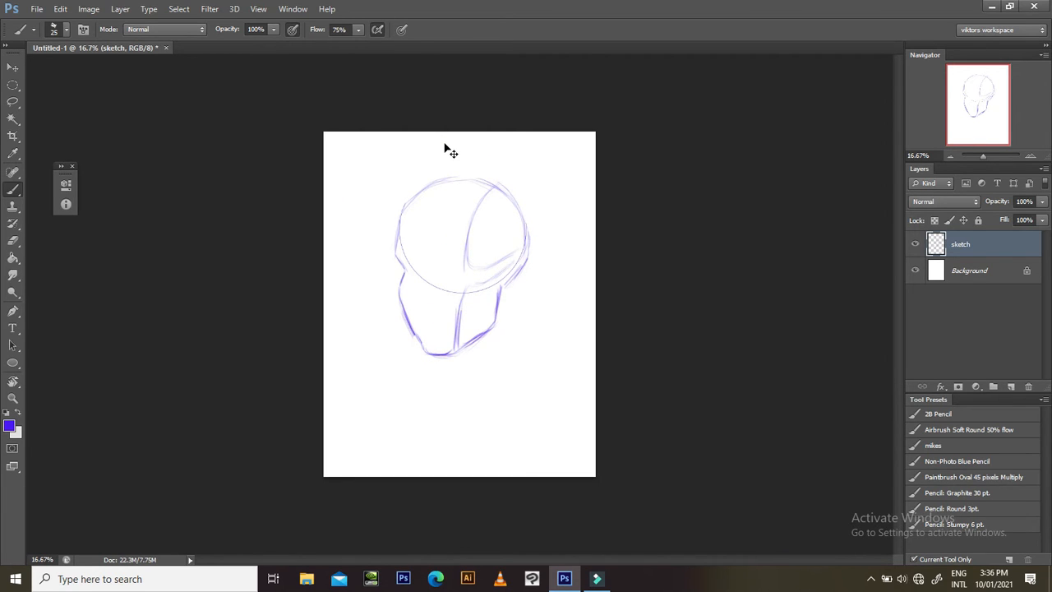
{"action": "key", "text": "ctrl+plus"}
{"action": "mouse_move", "coordinate": [616, 251]}
{"action": "left_mouse_down"}
{"action": "mouse_move", "coordinate": [630, 275]}
{"action": "mouse_move", "coordinate": [618, 261]}
{"action": "left_mouse_up"}
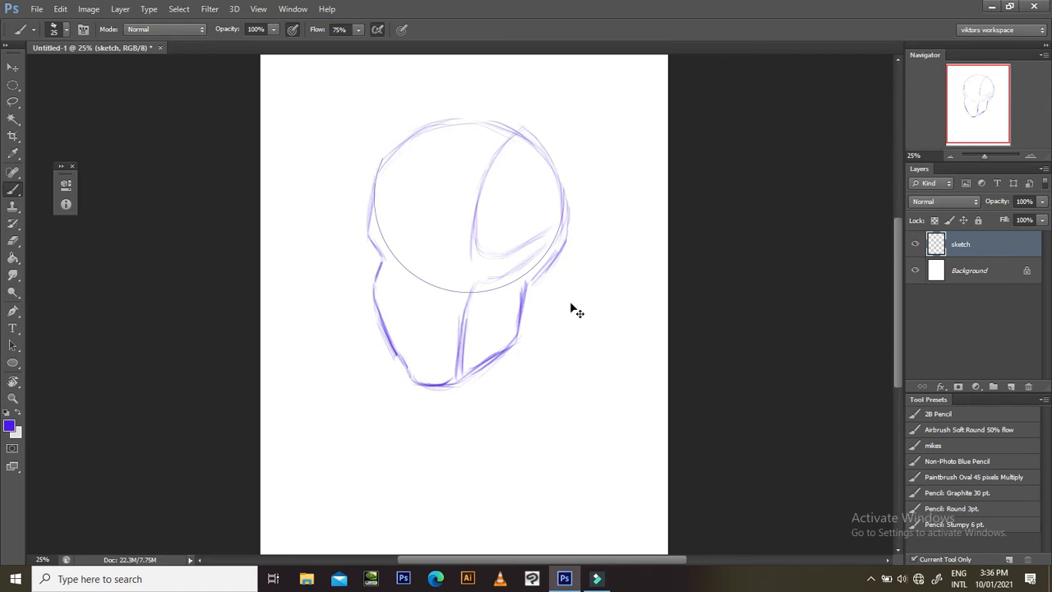
{"action": "key", "text": "ctrl+t"}
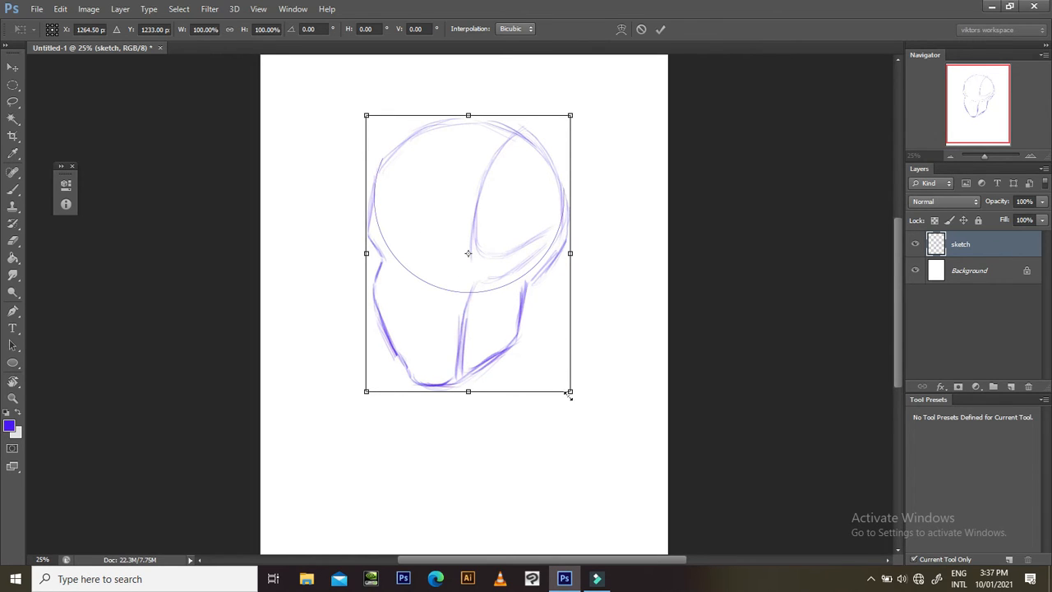
{"action": "mouse_move", "coordinate": [570, 391]}
{"action": "left_mouse_down"}
{"action": "mouse_move", "coordinate": [540, 343]}
{"action": "mouse_move", "coordinate": [631, 463]}
{"action": "mouse_move", "coordinate": [545, 351]}
{"action": "mouse_move", "coordinate": [528, 298]}
{"action": "mouse_move", "coordinate": [604, 388]}
{"action": "mouse_move", "coordinate": [519, 291]}
{"action": "mouse_move", "coordinate": [583, 347]}
{"action": "mouse_move", "coordinate": [571, 327]}
{"action": "mouse_move", "coordinate": [509, 285]}
{"action": "mouse_move", "coordinate": [485, 331]}
{"action": "mouse_move", "coordinate": [461, 283]}
{"action": "mouse_move", "coordinate": [494, 245]}
{"action": "mouse_move", "coordinate": [439, 240]}
{"action": "mouse_move", "coordinate": [491, 230]}
{"action": "mouse_move", "coordinate": [503, 261]}
{"action": "left_mouse_up"}
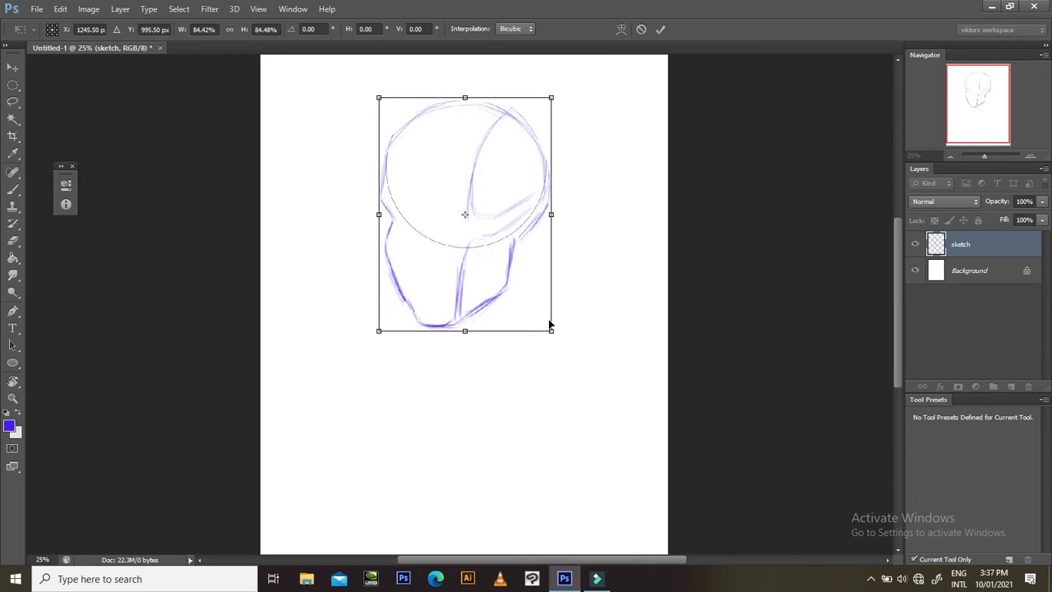
{"action": "mouse_move", "coordinate": [551, 331]}
{"action": "left_mouse_down"}
{"action": "mouse_move", "coordinate": [556, 344]}
{"action": "mouse_move", "coordinate": [536, 339]}
{"action": "mouse_move", "coordinate": [543, 328]}
{"action": "left_mouse_up"}
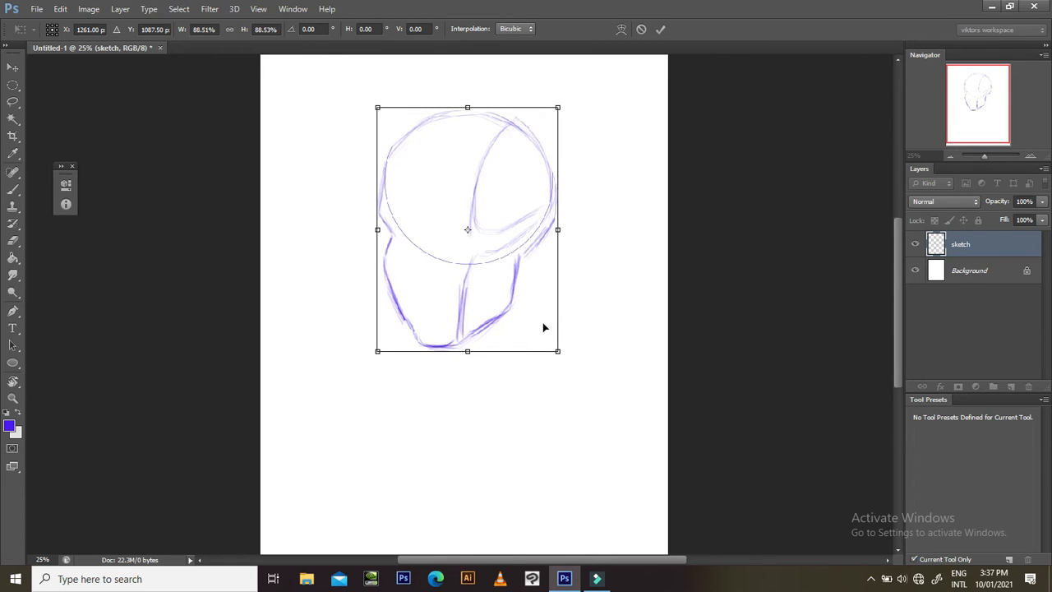
{"action": "key", "text": "b"}
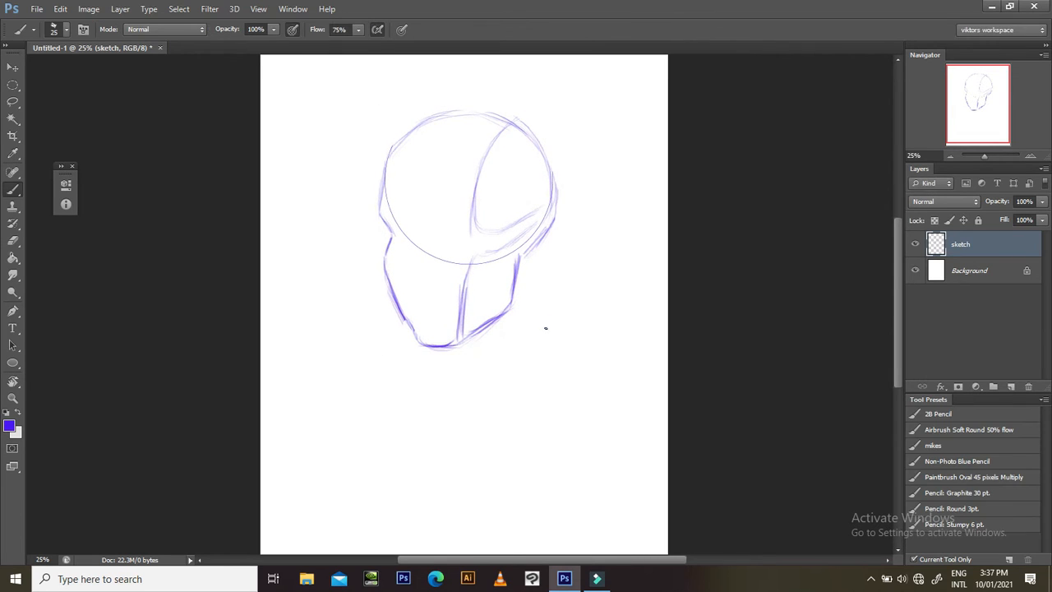
- Sketch the face's curved vertical centerline from the crown down through the cranium to the chin
{"action": "left_click_drag", "start_coordinate": [552, 371], "coordinate": [556, 326]}
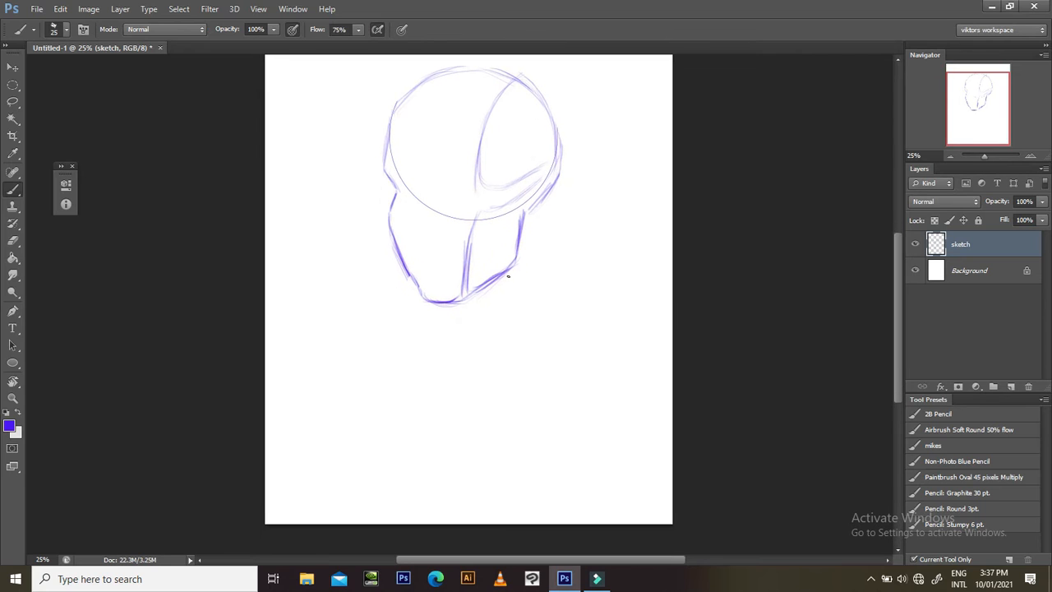
{"action": "left_click_drag", "start_coordinate": [473, 318], "coordinate": [468, 320]}
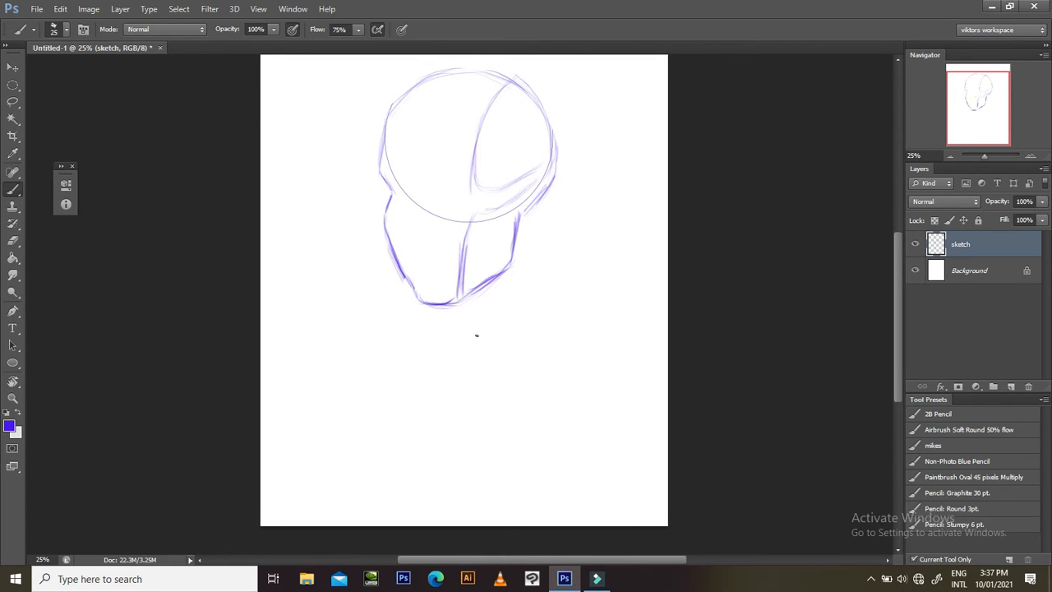
{"action": "scroll", "coordinate": [497, 253], "scroll_direction": "up", "scroll_amount": 2}
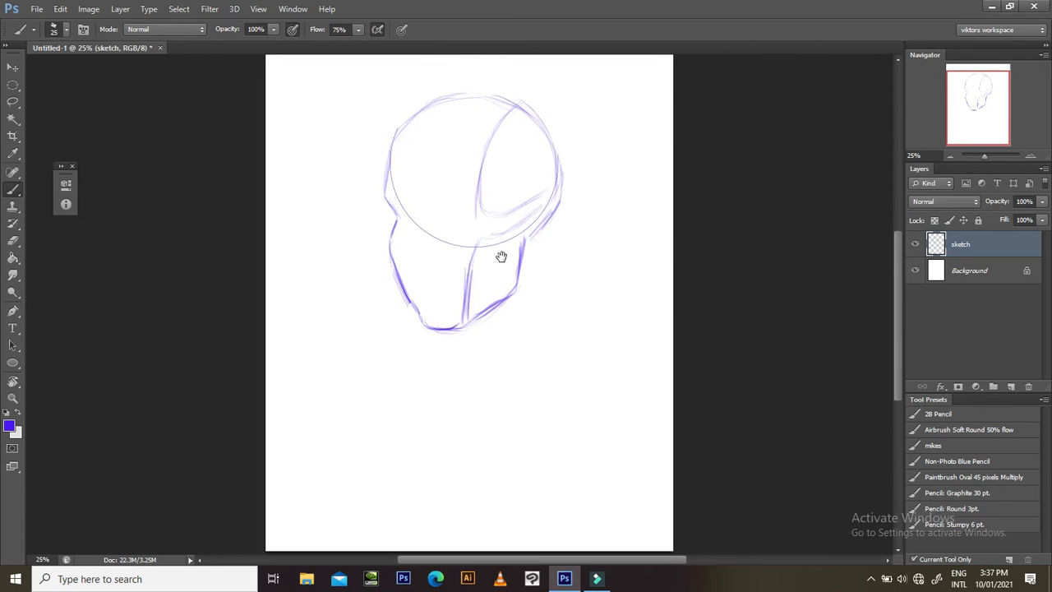
{"action": "scroll", "coordinate": [448, 185], "scroll_direction": "up", "scroll_amount": 3}
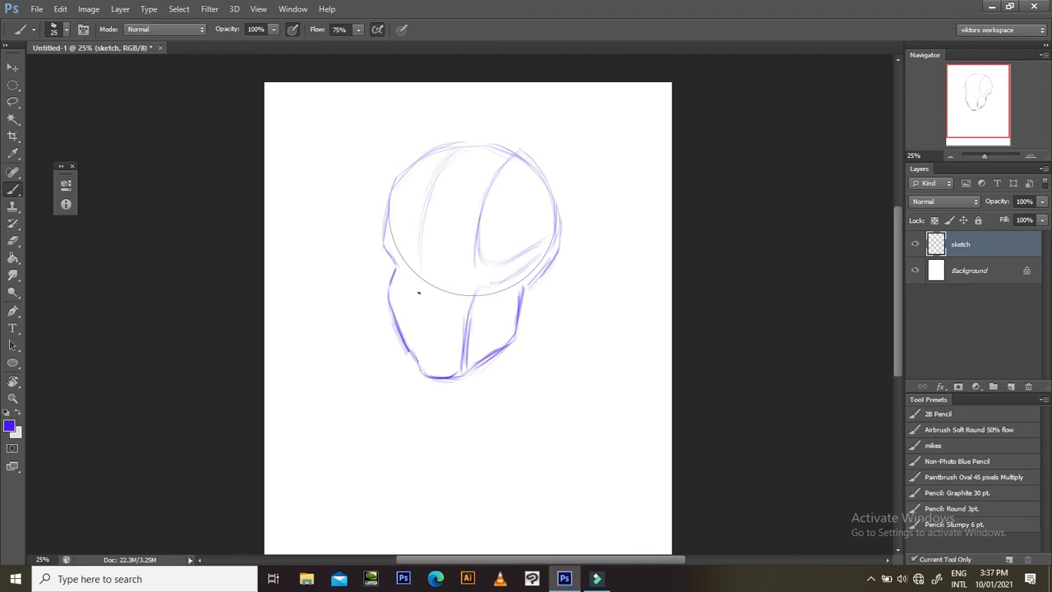
{"action": "left_click_drag", "start_coordinate": [420, 248], "coordinate": [424, 313]}
{"action": "left_click_drag", "start_coordinate": [423, 251], "coordinate": [428, 341]}
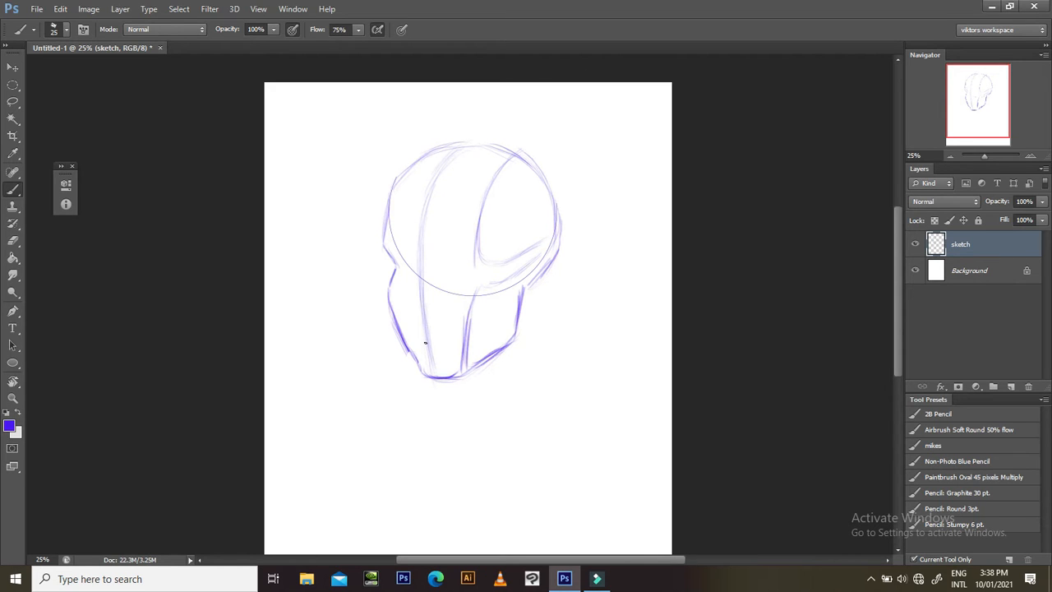
- Sketch two horizontal guidelines across the face at brow and eye level, reaching to the side plane curve
{"action": "left_click_drag", "start_coordinate": [465, 312], "coordinate": [477, 277]}
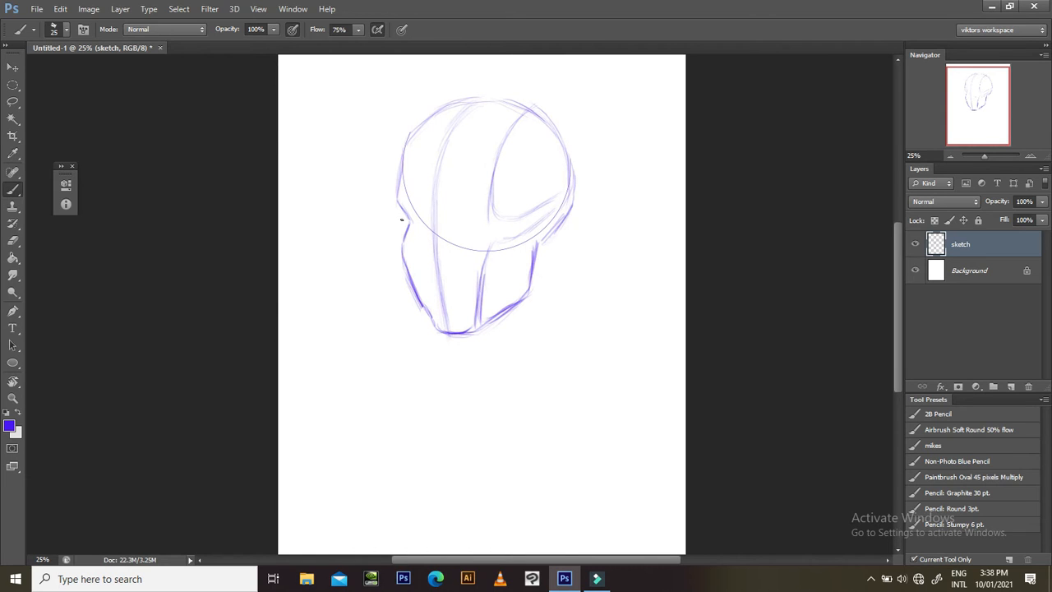
{"action": "mouse_move", "coordinate": [381, 199]}
{"action": "left_mouse_down"}
{"action": "mouse_move", "coordinate": [472, 215]}
{"action": "mouse_move", "coordinate": [424, 205]}
{"action": "mouse_move", "coordinate": [473, 201]}
{"action": "left_mouse_up"}
{"action": "left_click_drag", "start_coordinate": [462, 221], "coordinate": [409, 220]}
{"action": "left_click_drag", "start_coordinate": [478, 221], "coordinate": [443, 221]}
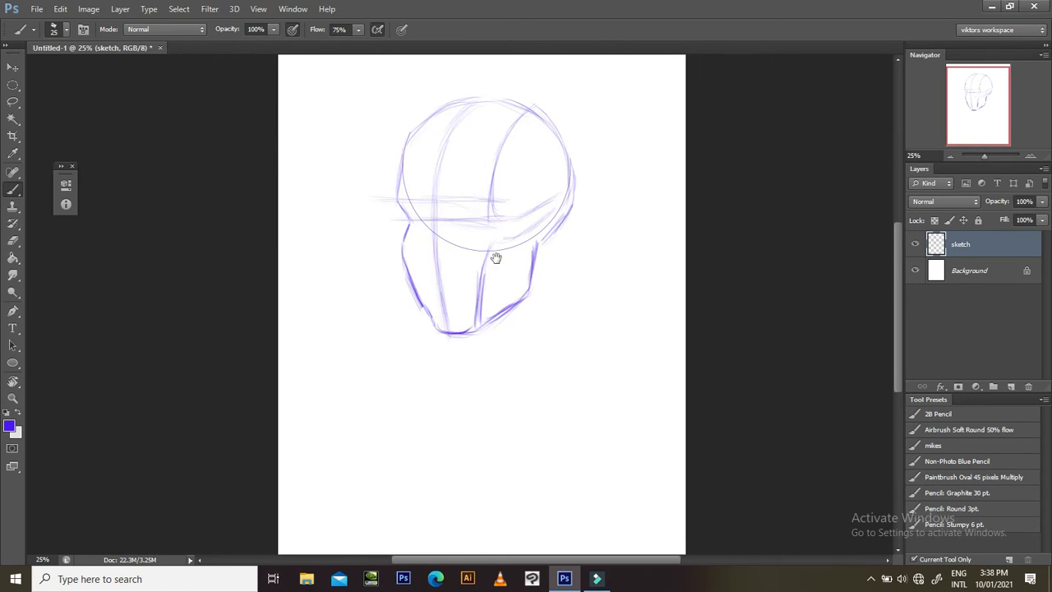
{"action": "scroll", "coordinate": [498, 257], "scroll_direction": "down", "scroll_amount": 1}
{"action": "scroll", "coordinate": [518, 262], "scroll_direction": "right", "scroll_amount": 1}
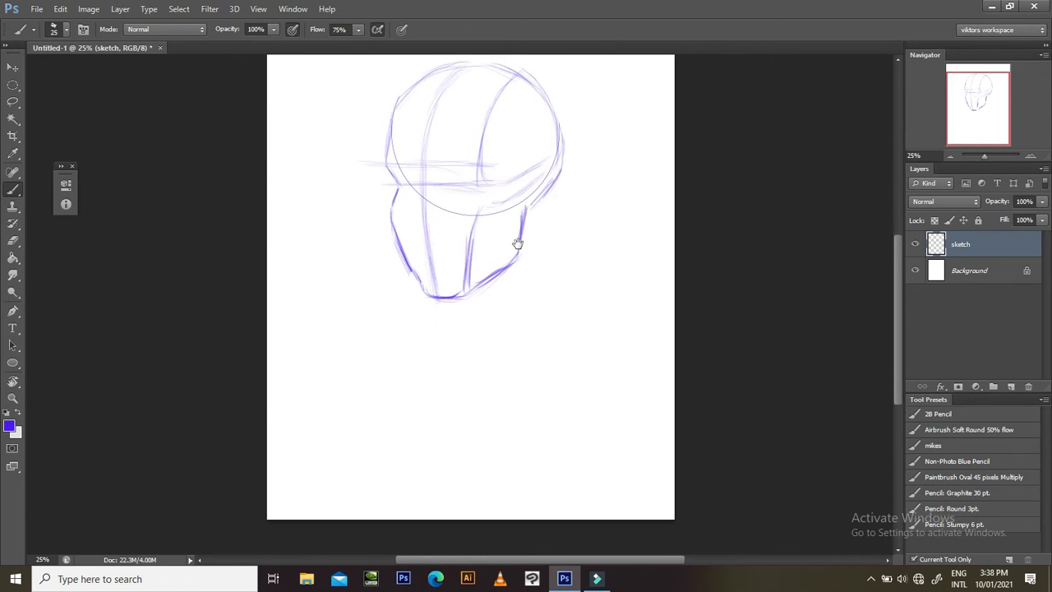
{"action": "left_click_drag", "start_coordinate": [500, 246], "coordinate": [499, 285]}
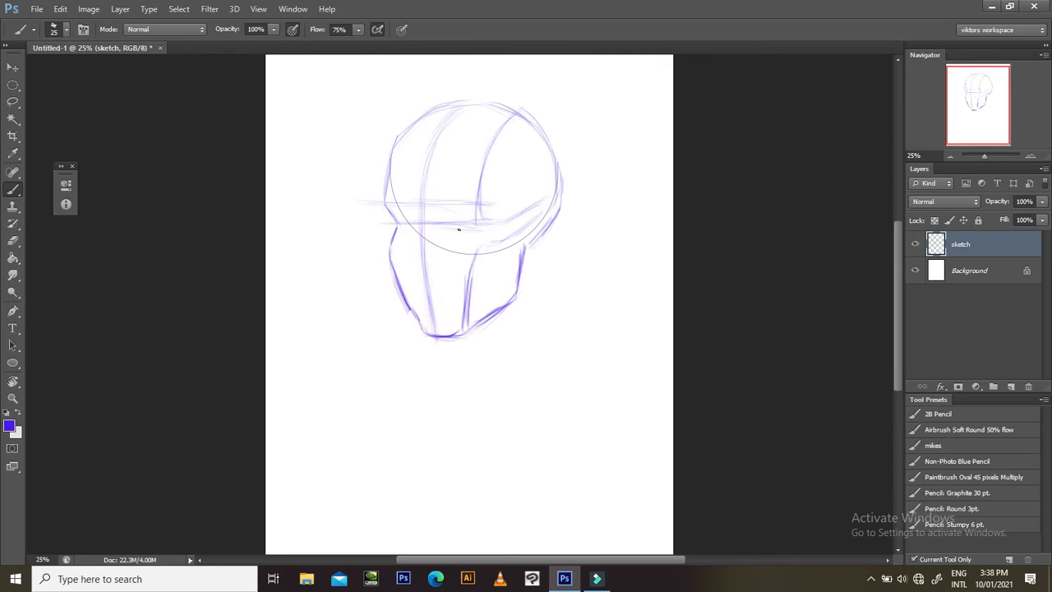
{"action": "key", "text": "ctrl+plus"}
{"action": "key", "text": "ctrl+plus"}
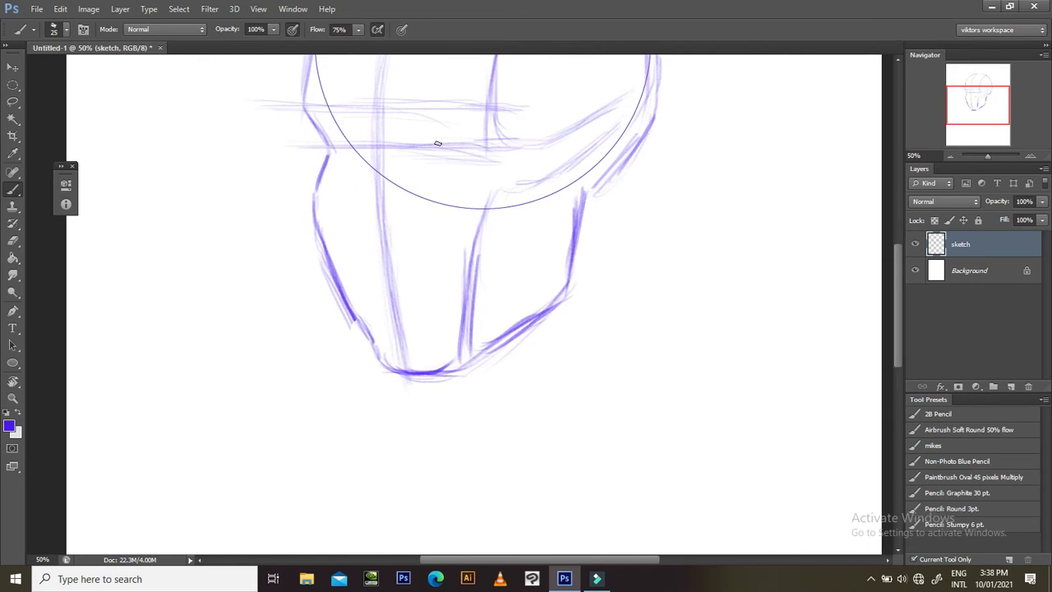
{"action": "key", "text": "ctrl+minus"}
{"action": "key", "text": "ctrl+minus"}
{"action": "key", "text": "ctrl+minus"}
{"action": "key", "text": "ctrl+minus"}
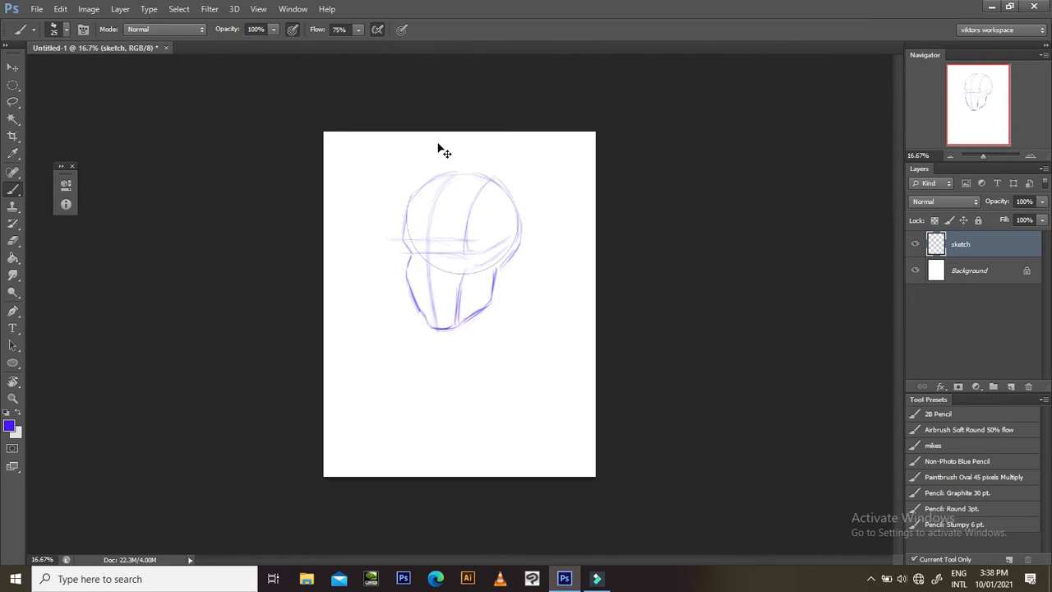
{"action": "key", "text": "ctrl+plus"}
{"action": "key", "text": "ctrl+plus"}
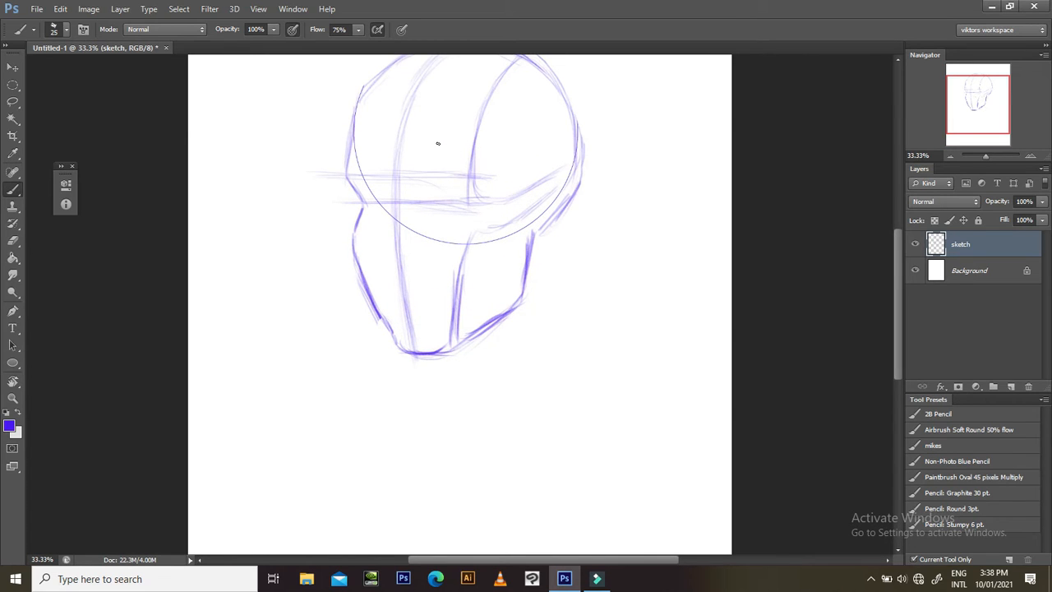
{"action": "key", "text": "ctrl+plus"}
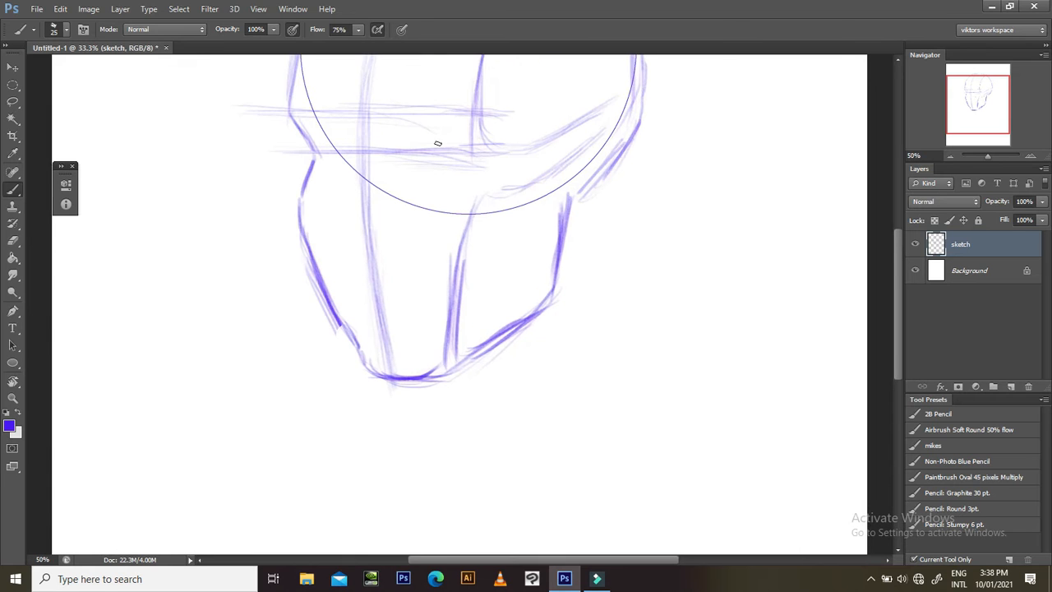
{"action": "left_click_drag", "start_coordinate": [510, 237], "coordinate": [514, 336]}
{"action": "left_click_drag", "start_coordinate": [412, 257], "coordinate": [455, 261]}
{"action": "mouse_move", "coordinate": [525, 266]}
{"action": "left_mouse_down"}
{"action": "mouse_move", "coordinate": [510, 236]}
{"action": "mouse_move", "coordinate": [531, 220]}
{"action": "mouse_move", "coordinate": [555, 252]}
{"action": "mouse_move", "coordinate": [537, 267]}
{"action": "left_mouse_up"}
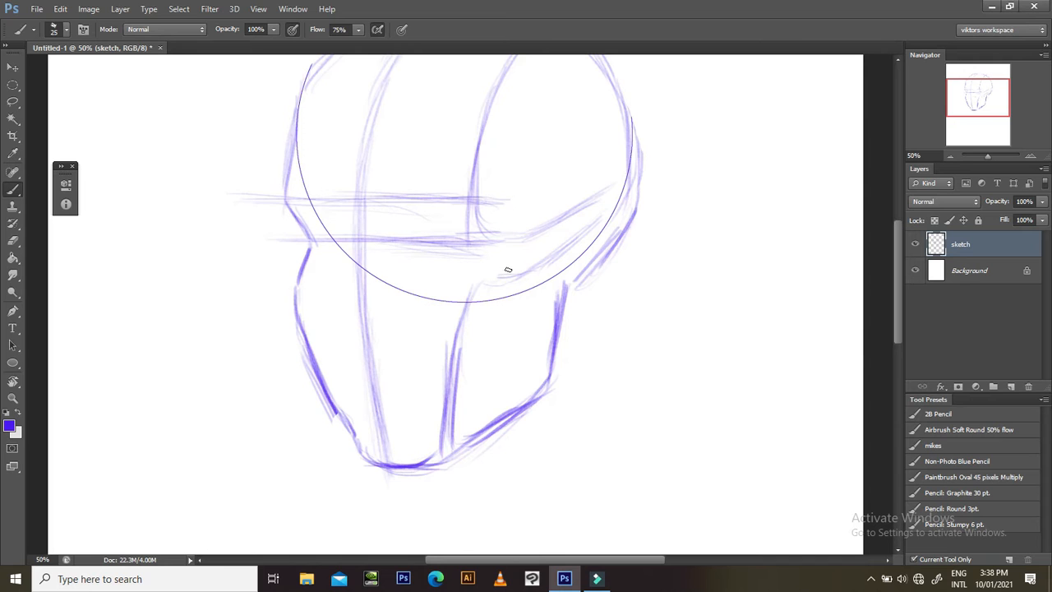
{"action": "mouse_move", "coordinate": [490, 265]}
{"action": "left_mouse_down"}
{"action": "mouse_move", "coordinate": [500, 216]}
{"action": "mouse_move", "coordinate": [489, 212]}
{"action": "left_mouse_up"}
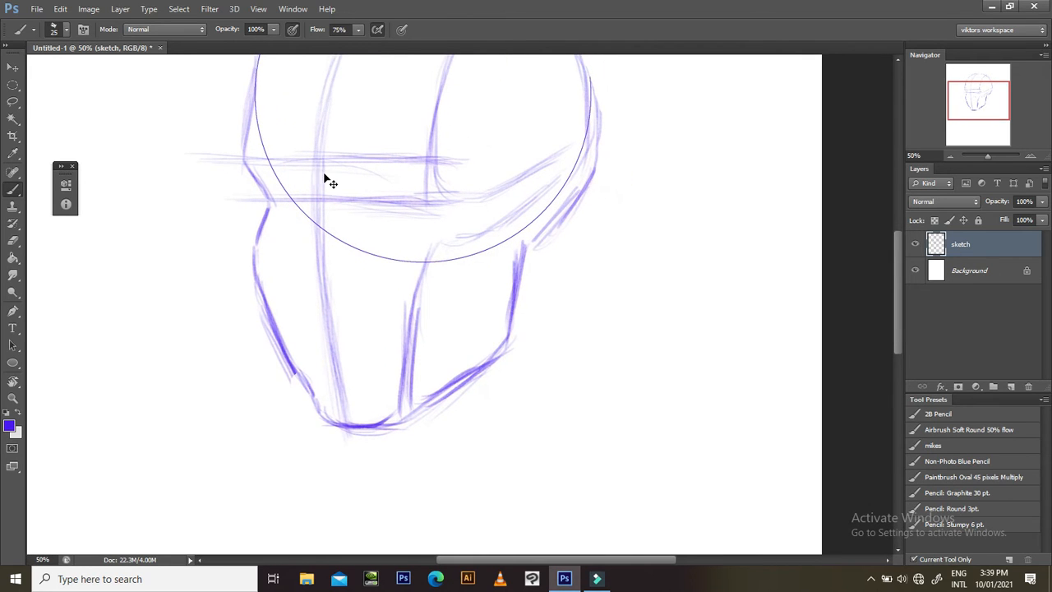
{"action": "key", "text": "ctrl+minus"}
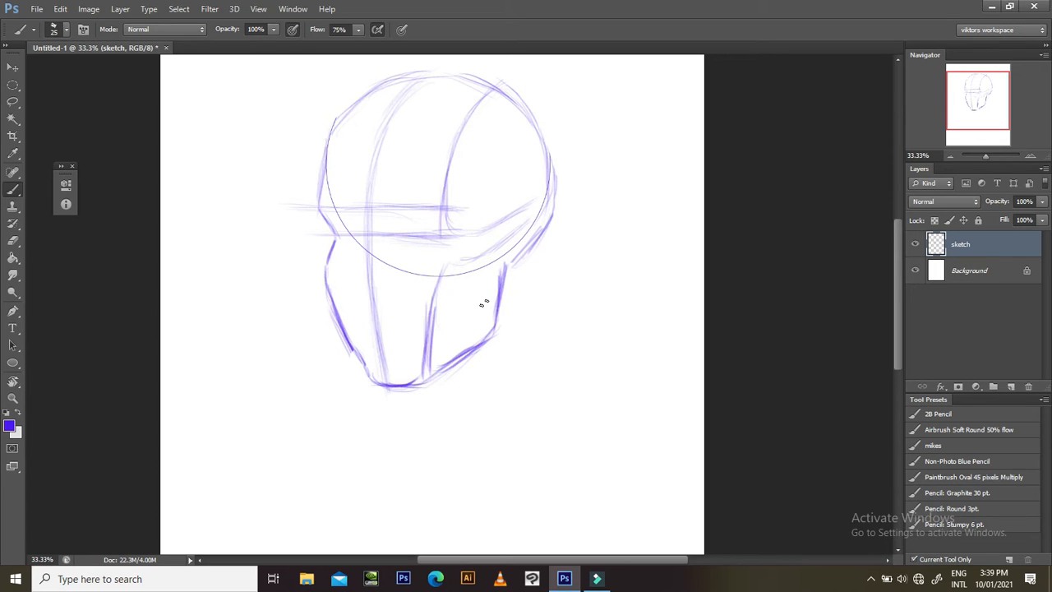
{"action": "scroll", "coordinate": [481, 350], "scroll_direction": "down", "scroll_amount": 3}
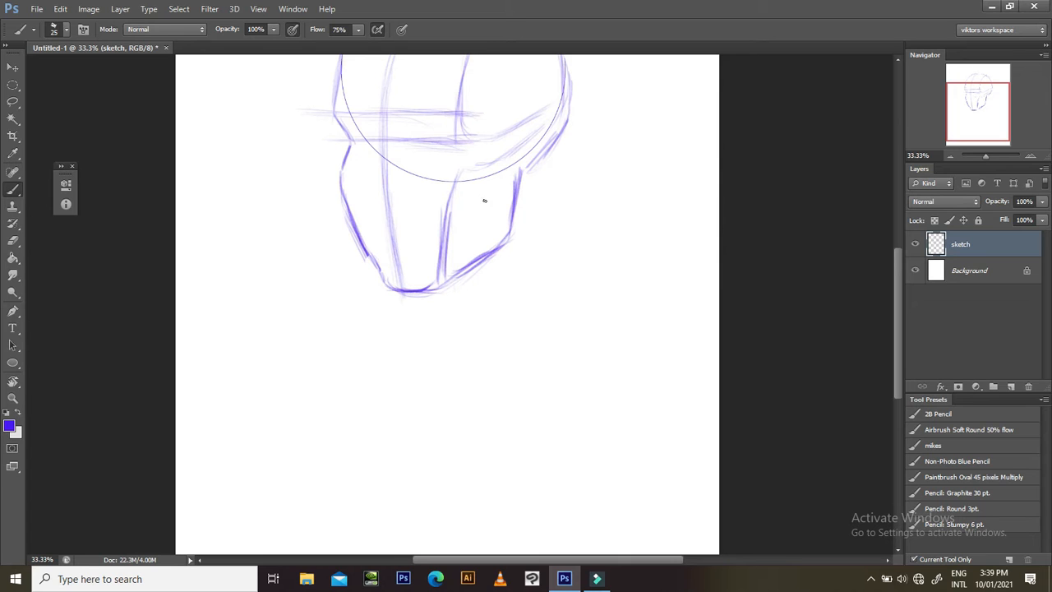
{"action": "scroll", "coordinate": [559, 235], "scroll_direction": "up", "scroll_amount": 3}
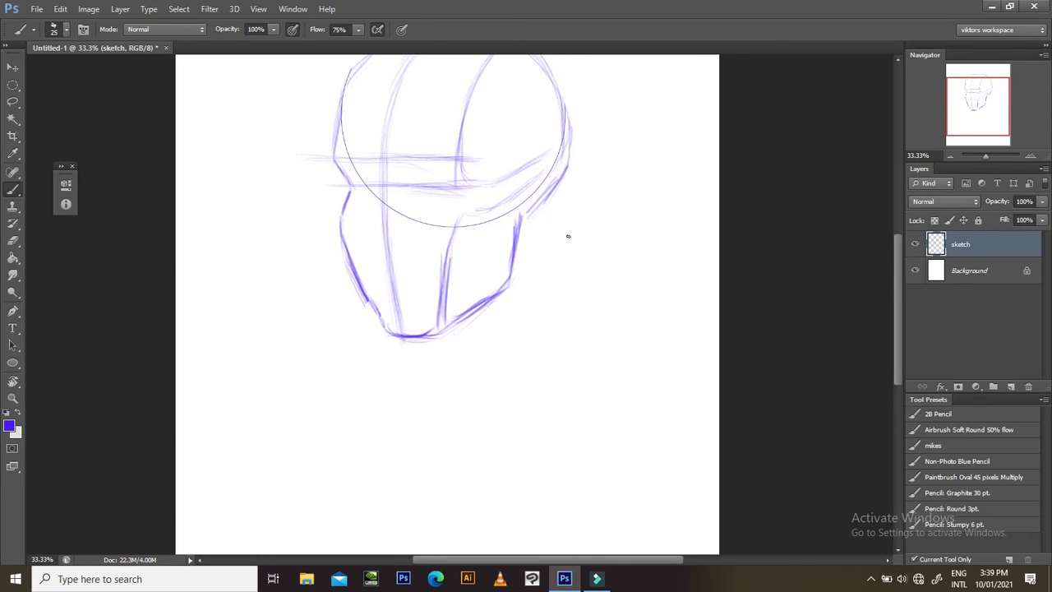
- Sketch the front line of the neck down from the jaw, ending in a short upward hook at its base
{"action": "left_click_drag", "start_coordinate": [523, 342], "coordinate": [543, 275]}
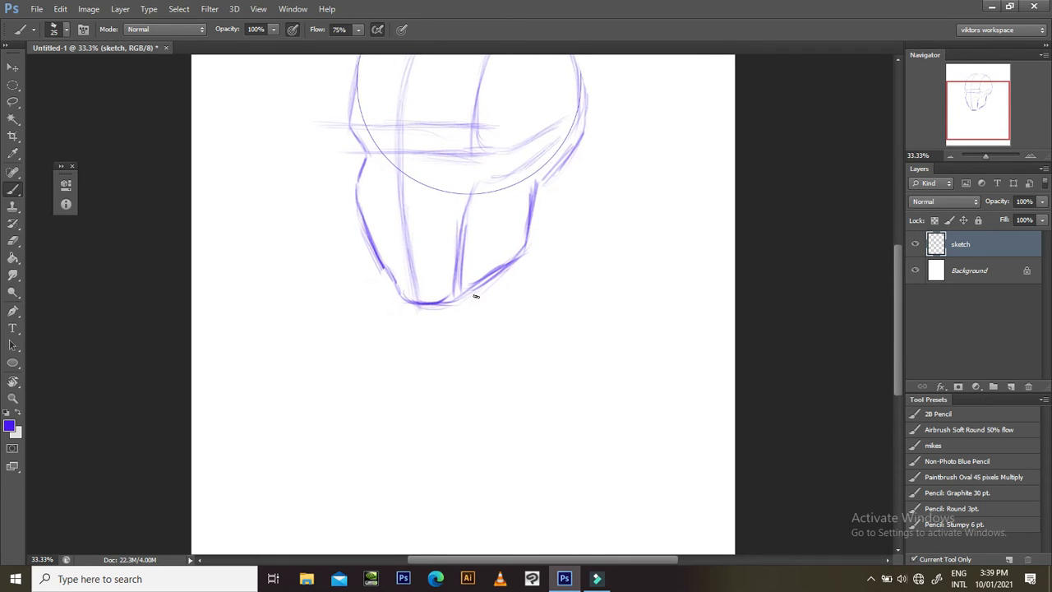
{"action": "mouse_move", "coordinate": [475, 354]}
{"action": "left_mouse_down"}
{"action": "mouse_move", "coordinate": [463, 302]}
{"action": "mouse_move", "coordinate": [471, 381]}
{"action": "left_mouse_up"}
{"action": "left_click_drag", "start_coordinate": [542, 290], "coordinate": [514, 330]}
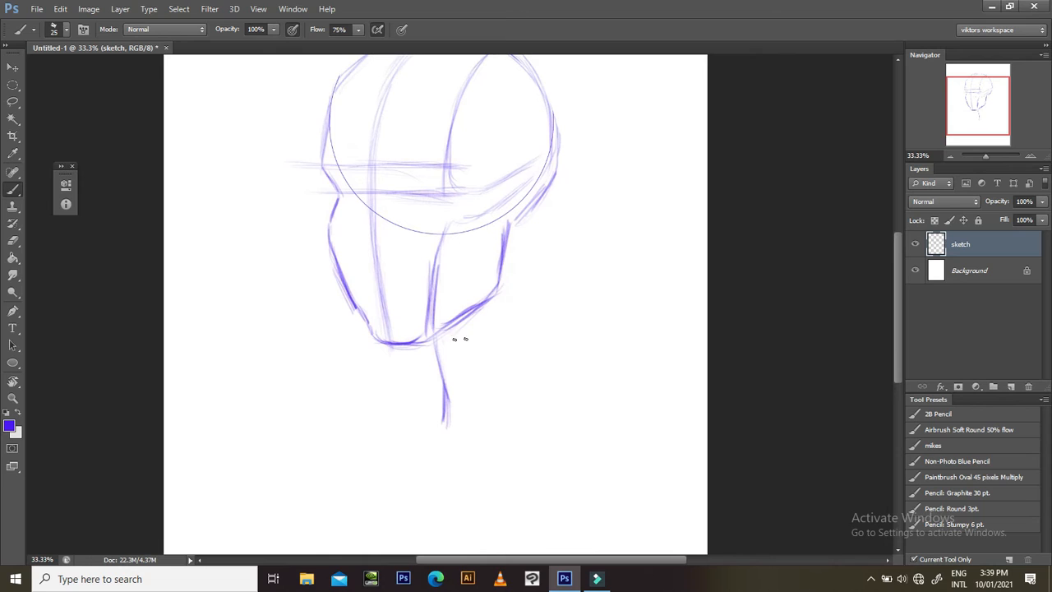
{"action": "left_click_drag", "start_coordinate": [477, 422], "coordinate": [473, 404]}
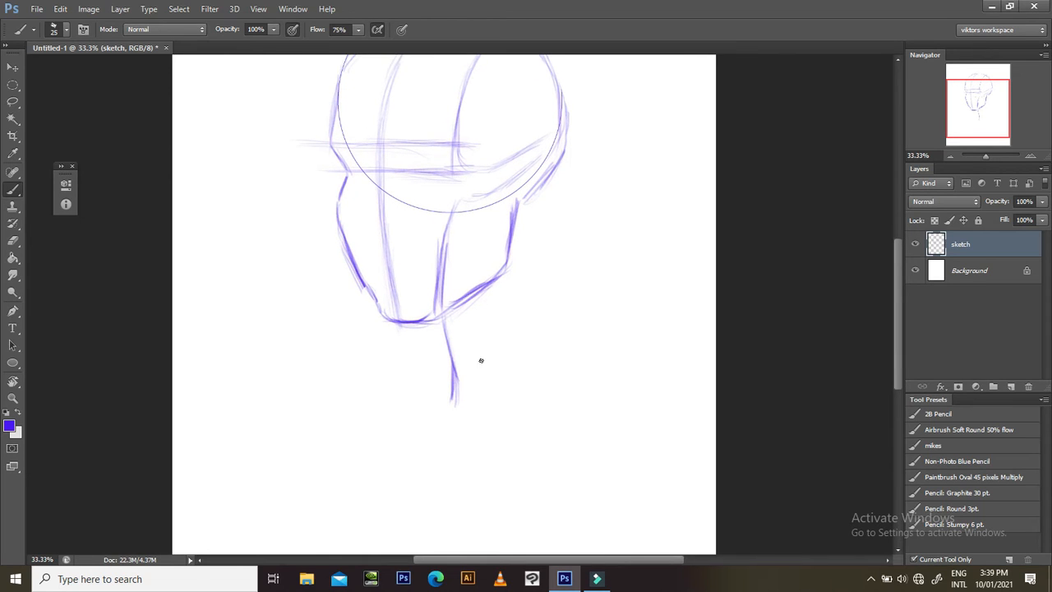
{"action": "left_click_drag", "start_coordinate": [471, 404], "coordinate": [481, 366]}
{"action": "mouse_move", "coordinate": [452, 400]}
{"action": "left_mouse_down"}
{"action": "mouse_move", "coordinate": [480, 364]}
{"action": "mouse_move", "coordinate": [458, 410]}
{"action": "left_mouse_up"}
{"action": "mouse_move", "coordinate": [496, 366]}
{"action": "left_mouse_down"}
{"action": "mouse_move", "coordinate": [490, 396]}
{"action": "mouse_move", "coordinate": [501, 363]}
{"action": "left_mouse_up"}
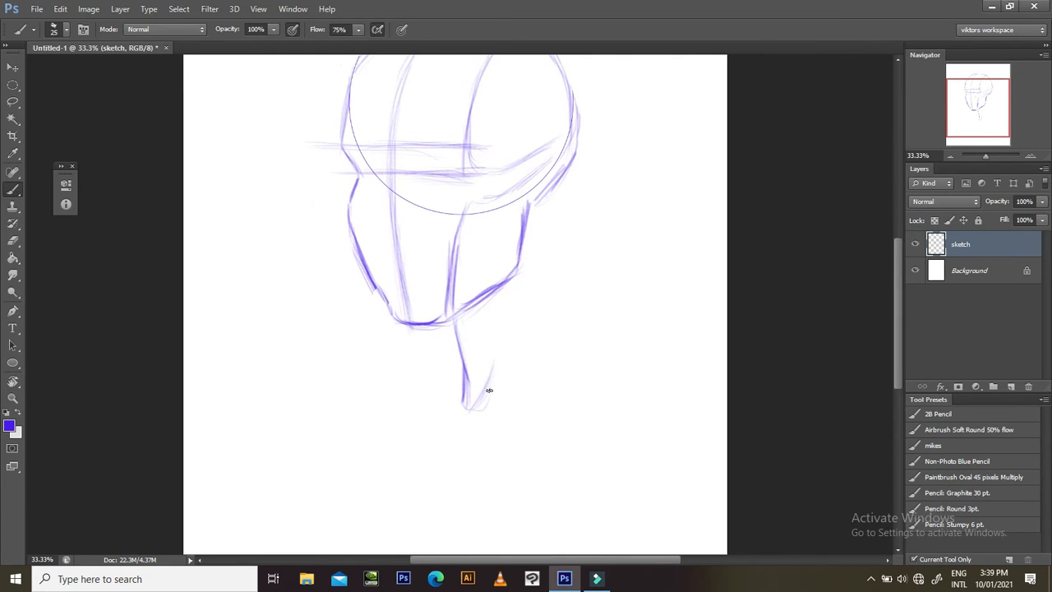
{"action": "left_click_drag", "start_coordinate": [541, 327], "coordinate": [541, 358]}
{"action": "key", "text": "ctrl+minus"}
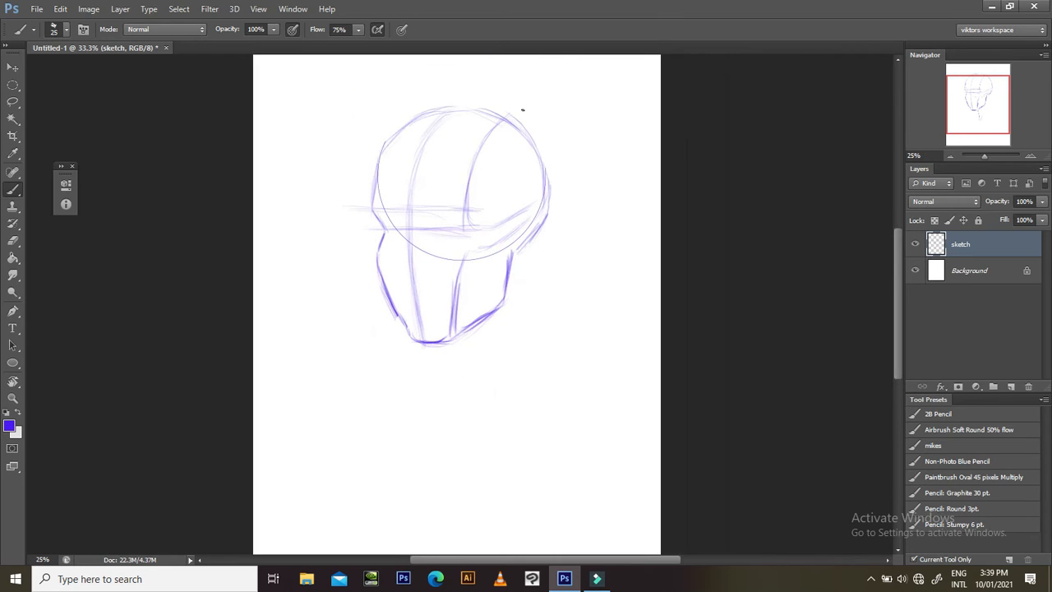
{"action": "key", "text": "ctrl+plus"}
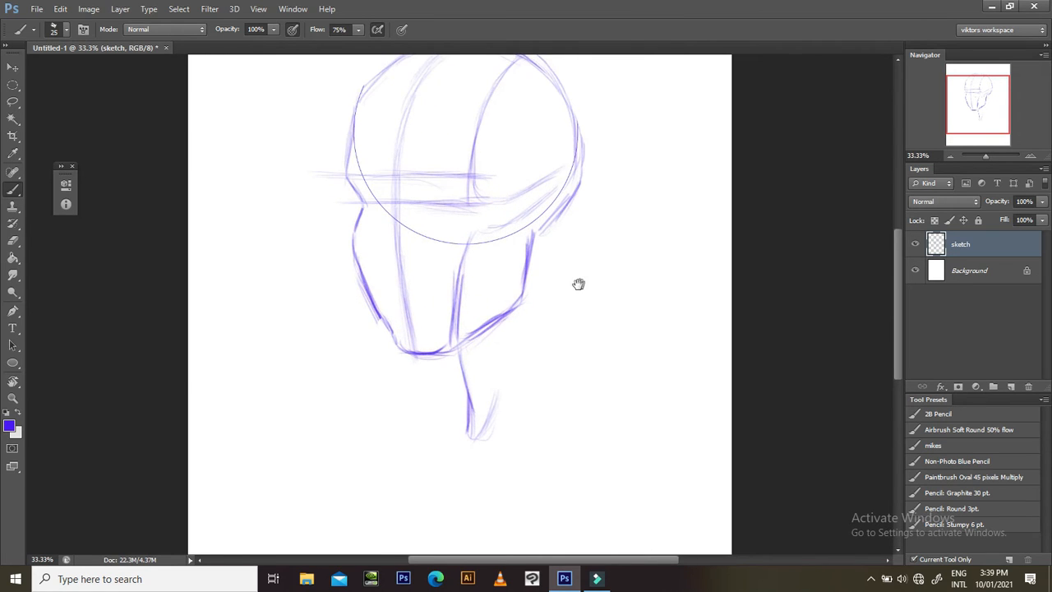
{"action": "scroll", "coordinate": [576, 285], "scroll_direction": "down", "scroll_amount": 2}
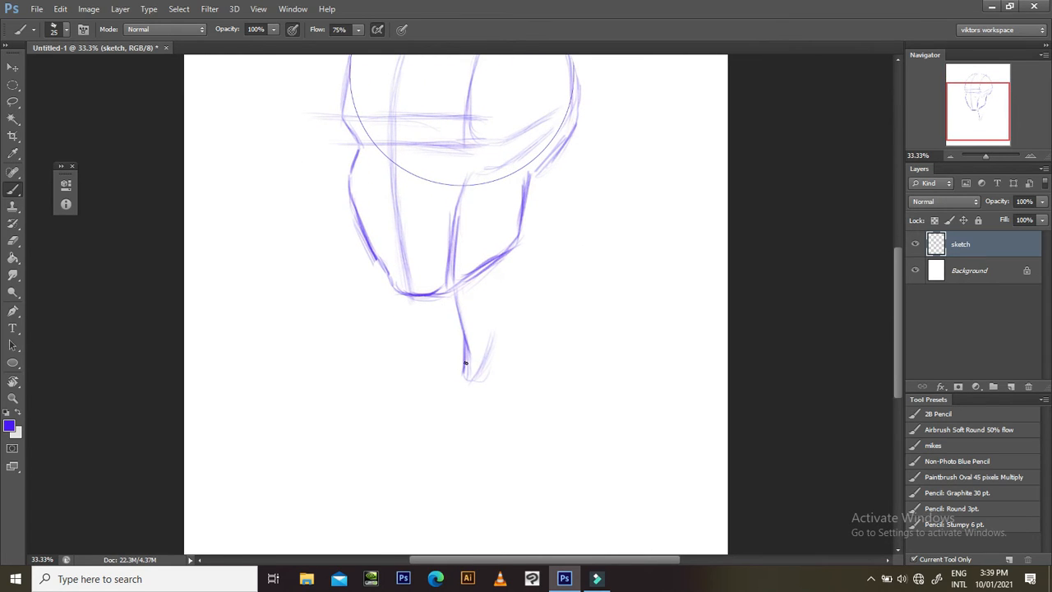
{"action": "left_click_drag", "start_coordinate": [545, 246], "coordinate": [530, 276]}
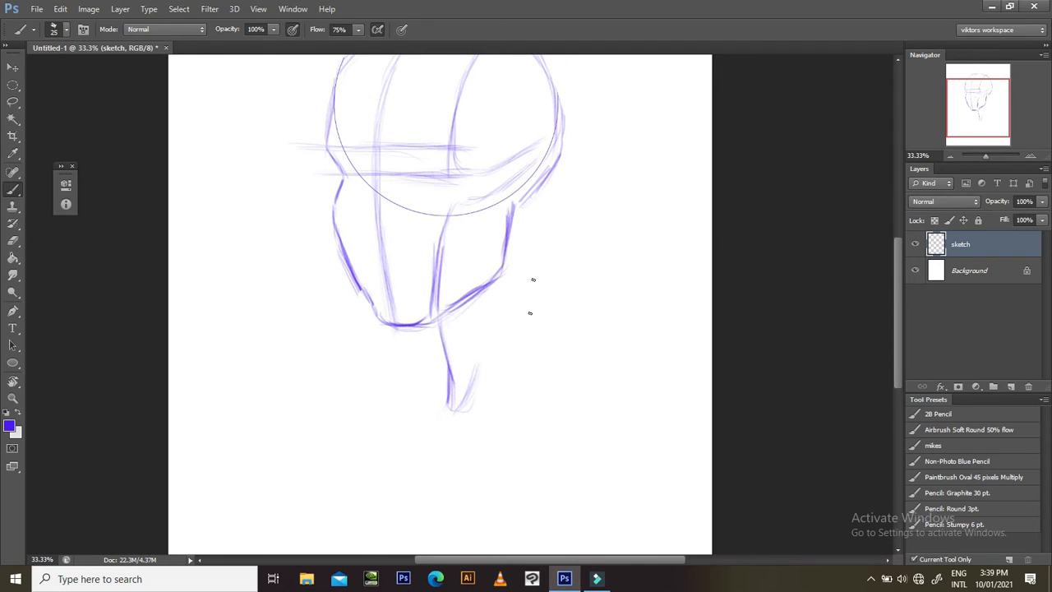
{"action": "left_click_drag", "start_coordinate": [557, 336], "coordinate": [551, 351]}
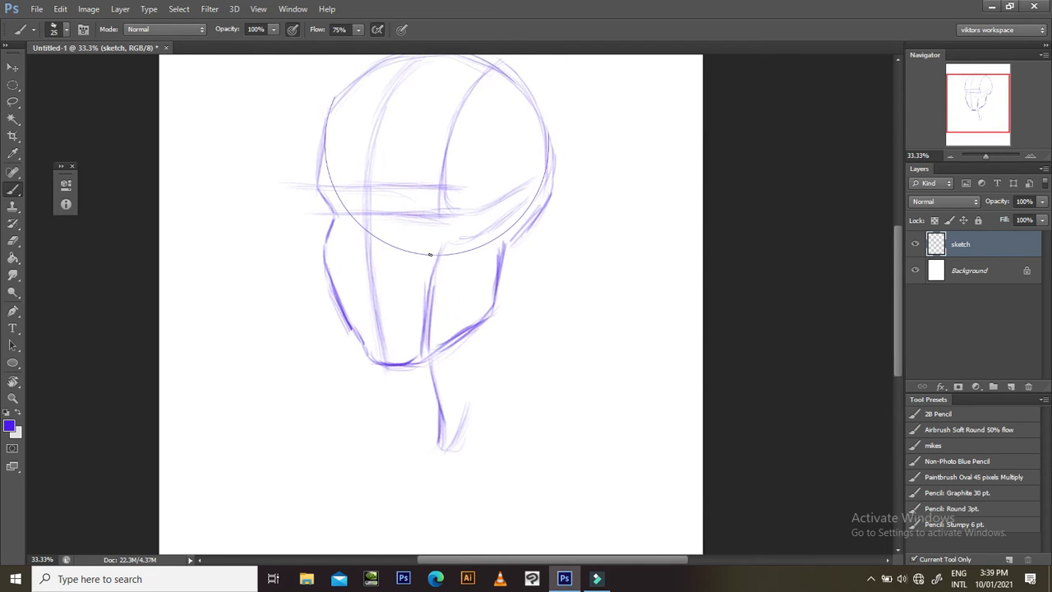
{"action": "key", "text": "ctrl+minus"}
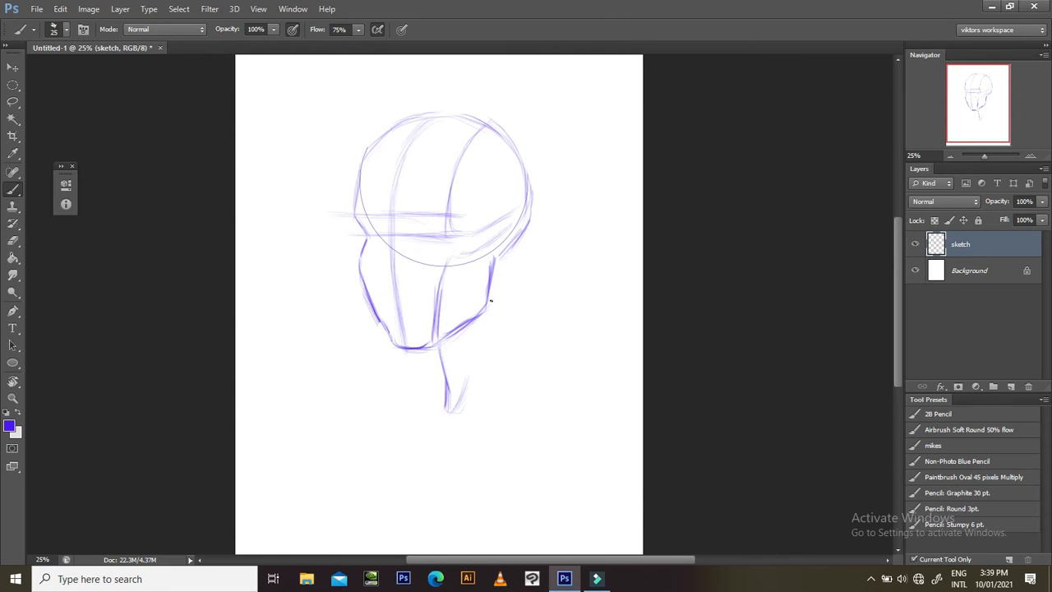
{"action": "scroll", "coordinate": [503, 283], "scroll_direction": "up", "scroll_amount": 1}
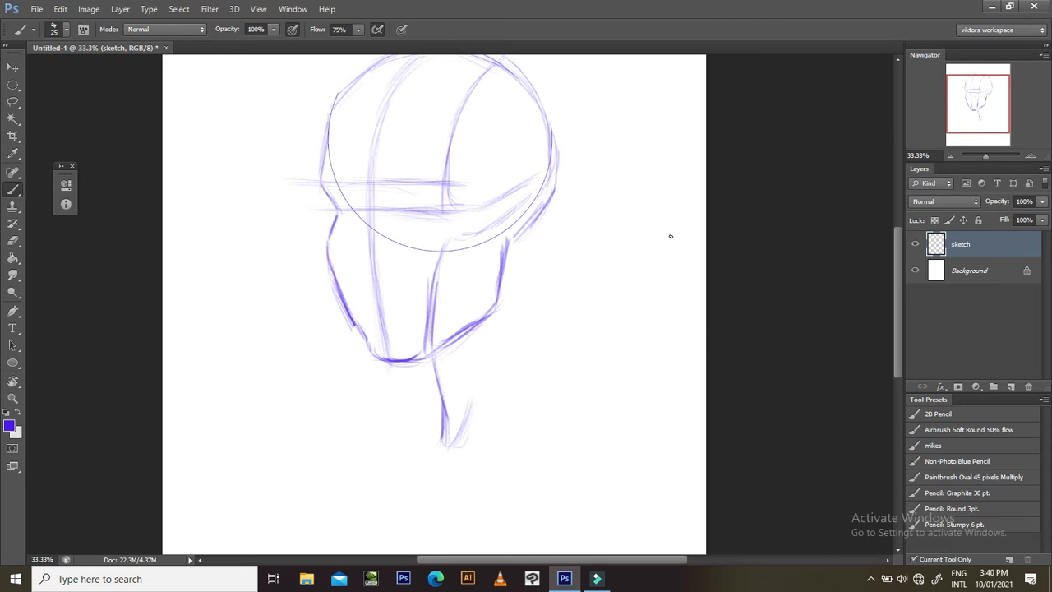
{"action": "left_click_drag", "start_coordinate": [517, 273], "coordinate": [526, 299]}
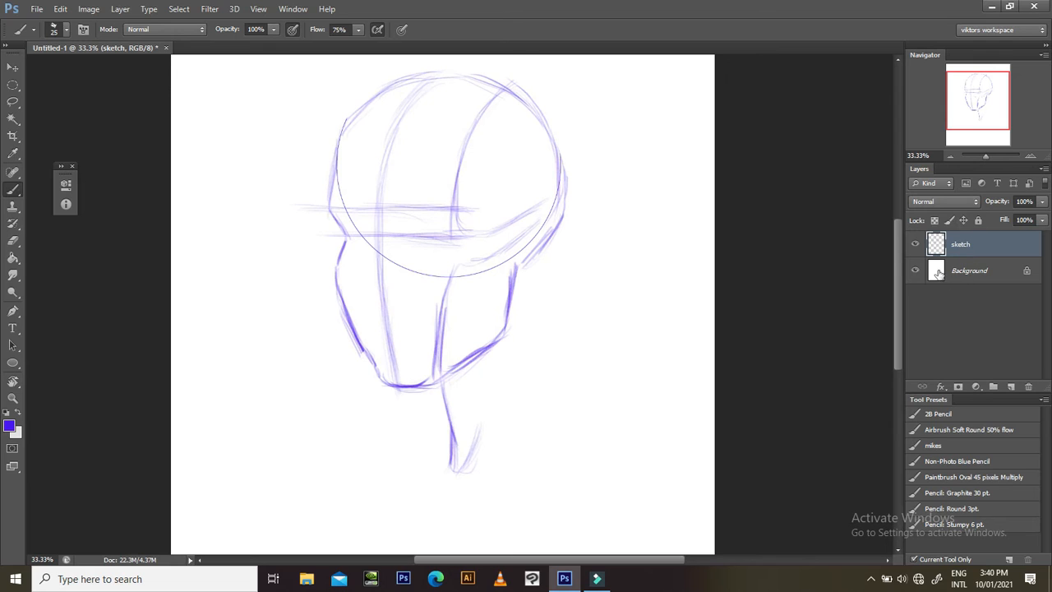
- Lock the sketch layer completely and add a new empty layer above it
{"action": "left_click", "coordinate": [978, 220]}
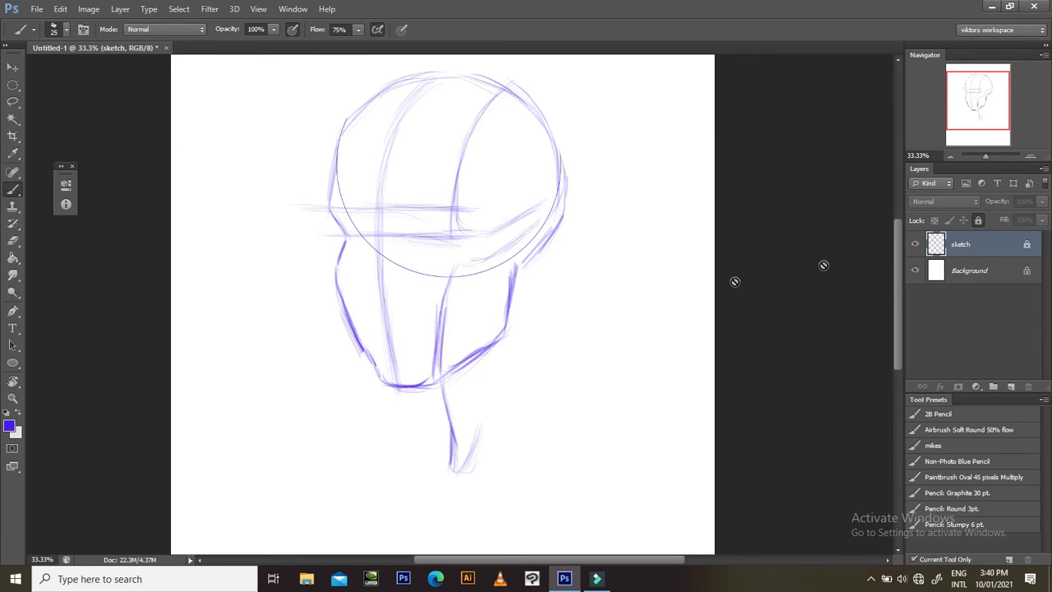
{"action": "left_click", "coordinate": [548, 283]}
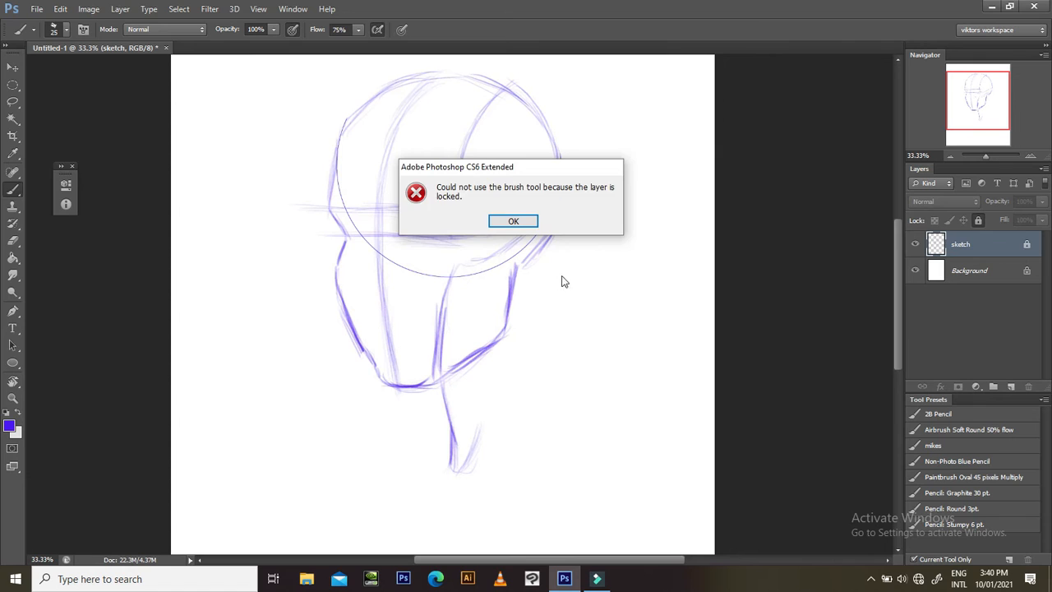
{"action": "key", "text": "Return"}
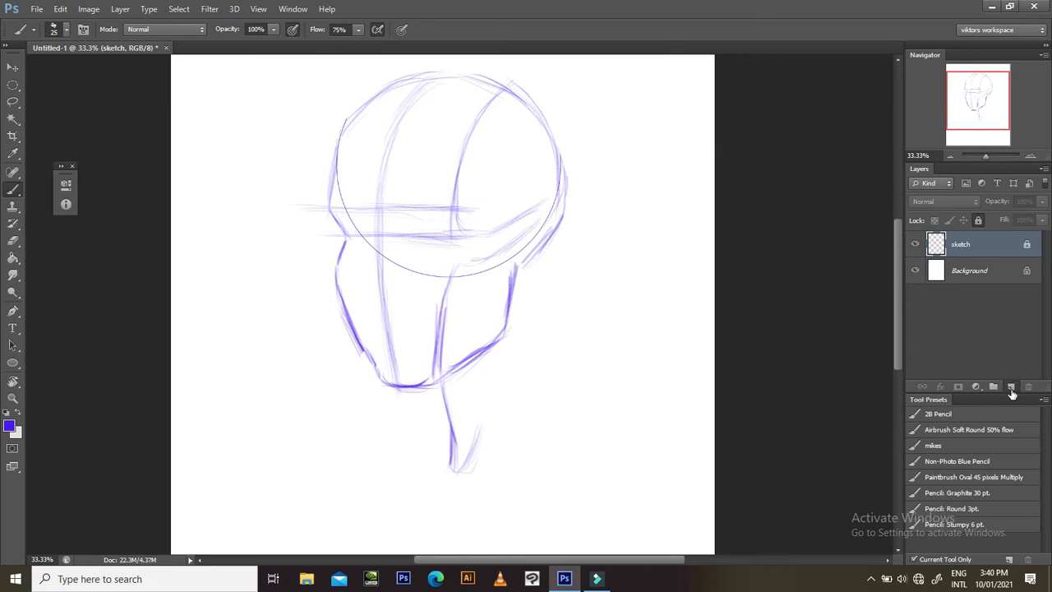
{"action": "left_click", "coordinate": [1012, 387]}
- Reduce the brush size to 10 px and sketch the nose bridge from the brow down beside the centerline, plus a short stroke for the tip
{"action": "left_click_drag", "start_coordinate": [387, 298], "coordinate": [405, 307]}
{"action": "key", "text": "ctrl+plus"}
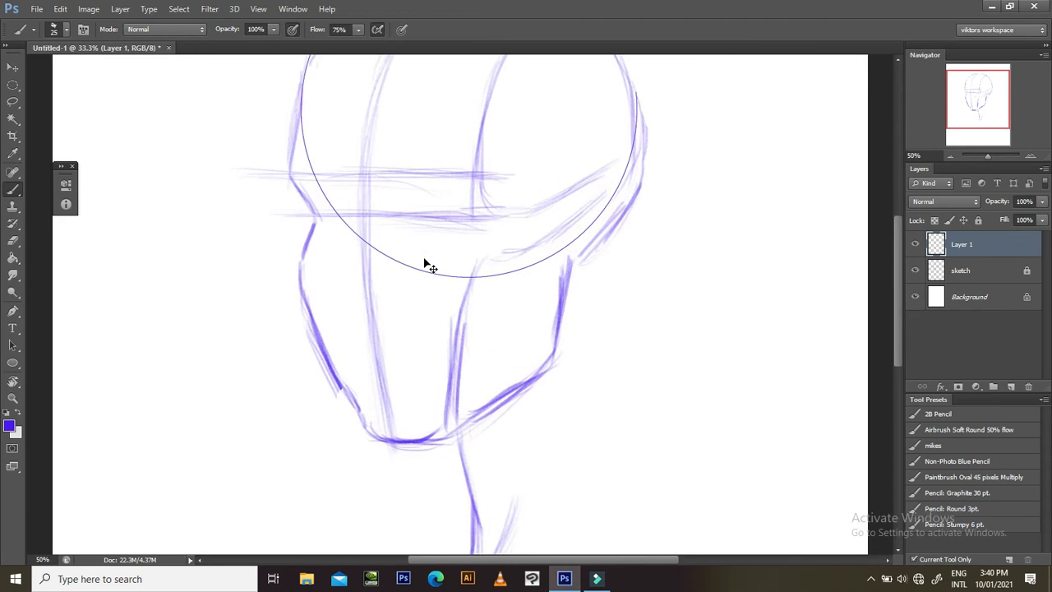
{"action": "key", "text": "ctrl+plus"}
{"action": "left_click_drag", "start_coordinate": [400, 188], "coordinate": [453, 225]}
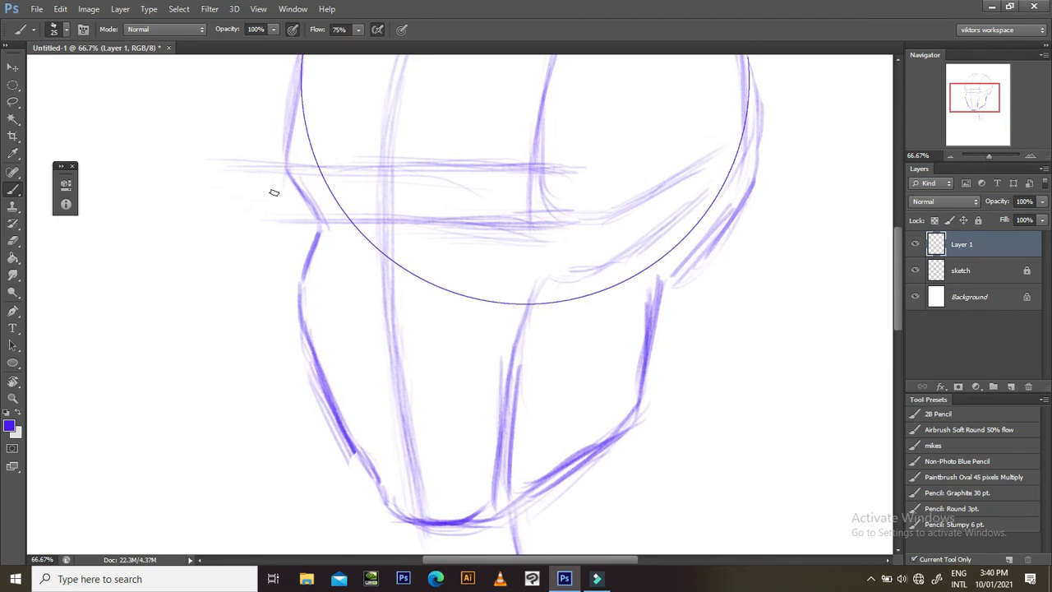
{"action": "key", "text": "bracketleft"}
{"action": "key", "text": "bracketleft"}
{"action": "key", "text": "bracketleft"}
{"action": "key", "text": "bracketright"}
{"action": "left_click_drag", "start_coordinate": [417, 200], "coordinate": [428, 190]}
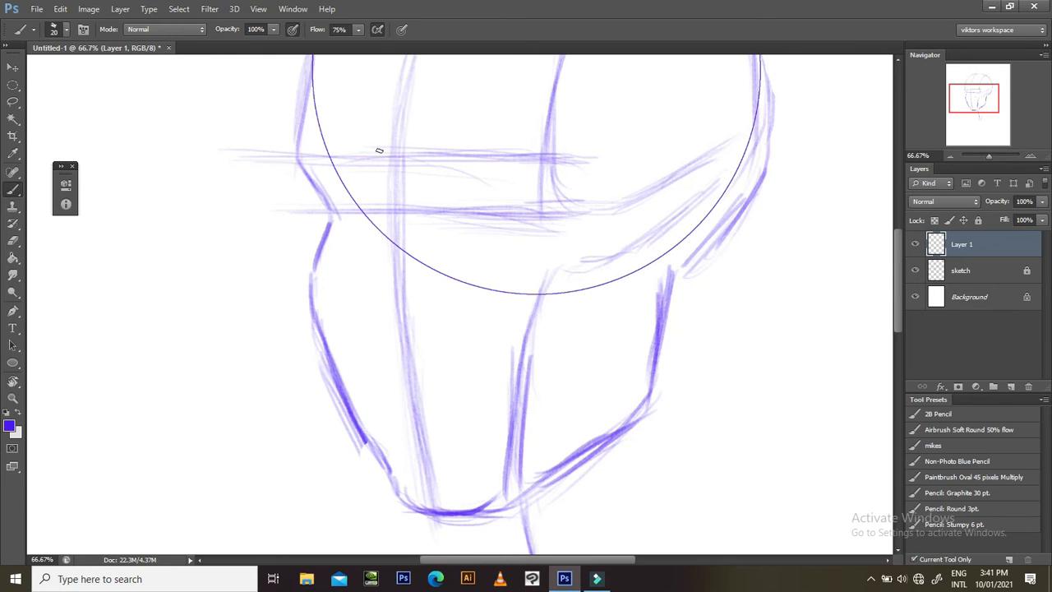
{"action": "left_click_drag", "start_coordinate": [383, 161], "coordinate": [374, 140]}
{"action": "left_click_drag", "start_coordinate": [393, 182], "coordinate": [385, 205]}
{"action": "key", "text": "bracketleft"}
{"action": "key", "text": "bracketleft"}
{"action": "left_click_drag", "start_coordinate": [386, 187], "coordinate": [377, 215]}
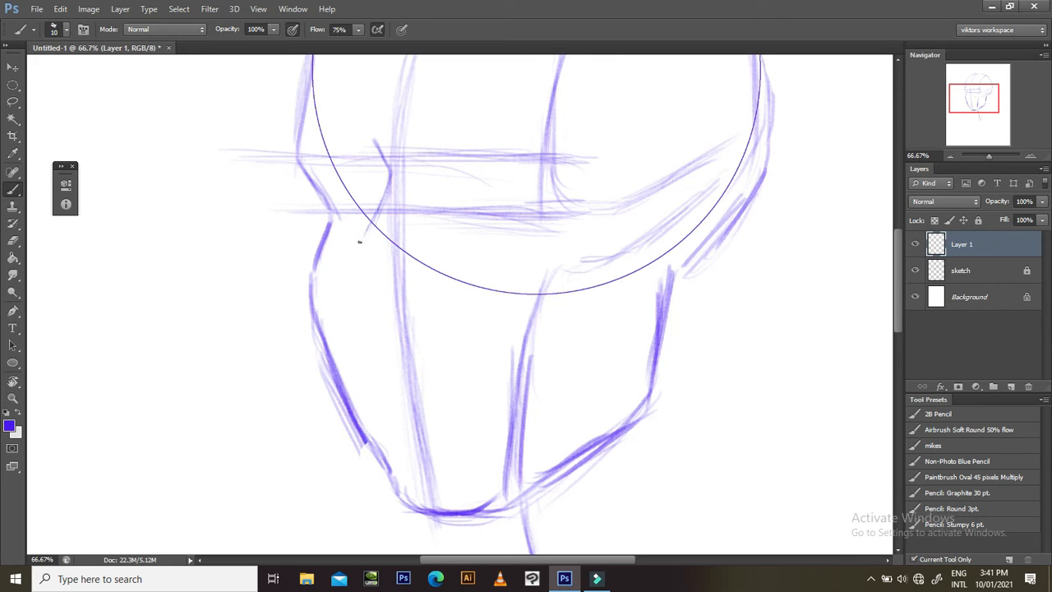
{"action": "left_click_drag", "start_coordinate": [366, 228], "coordinate": [346, 259]}
{"action": "left_click_drag", "start_coordinate": [337, 274], "coordinate": [365, 297]}
{"action": "key", "text": "r"}
{"action": "mouse_move", "coordinate": [497, 195]}
{"action": "left_mouse_down"}
{"action": "mouse_move", "coordinate": [597, 195]}
{"action": "mouse_move", "coordinate": [632, 274]}
{"action": "mouse_move", "coordinate": [630, 240]}
{"action": "mouse_move", "coordinate": [622, 255]}
{"action": "mouse_move", "coordinate": [710, 169]}
{"action": "mouse_move", "coordinate": [634, 87]}
{"action": "left_mouse_up"}
{"action": "key", "text": "r"}
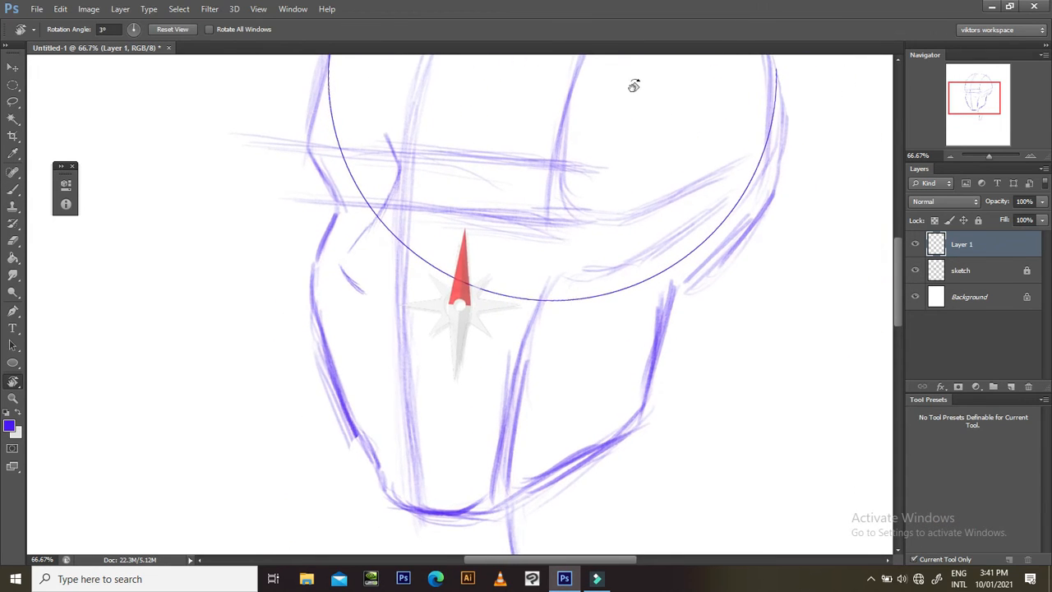
{"action": "key", "text": "space"}
{"action": "left_click_drag", "start_coordinate": [606, 220], "coordinate": [586, 259]}
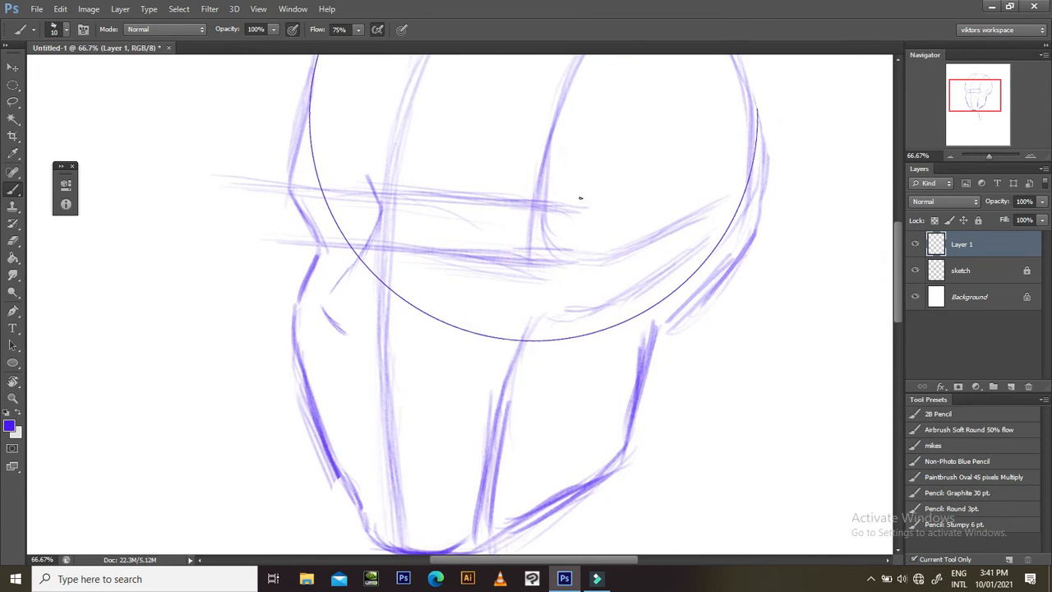
{"action": "key", "text": "ctrl+minus"}
{"action": "key", "text": "ctrl+minus"}
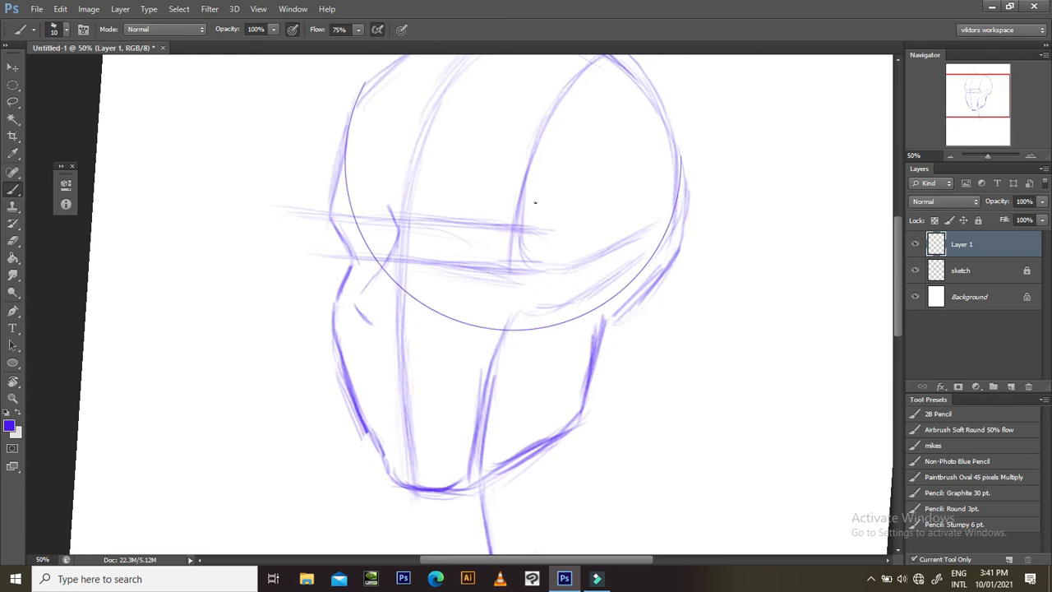
{"action": "key", "text": "r"}
{"action": "left_click_drag", "start_coordinate": [667, 320], "coordinate": [698, 300]}
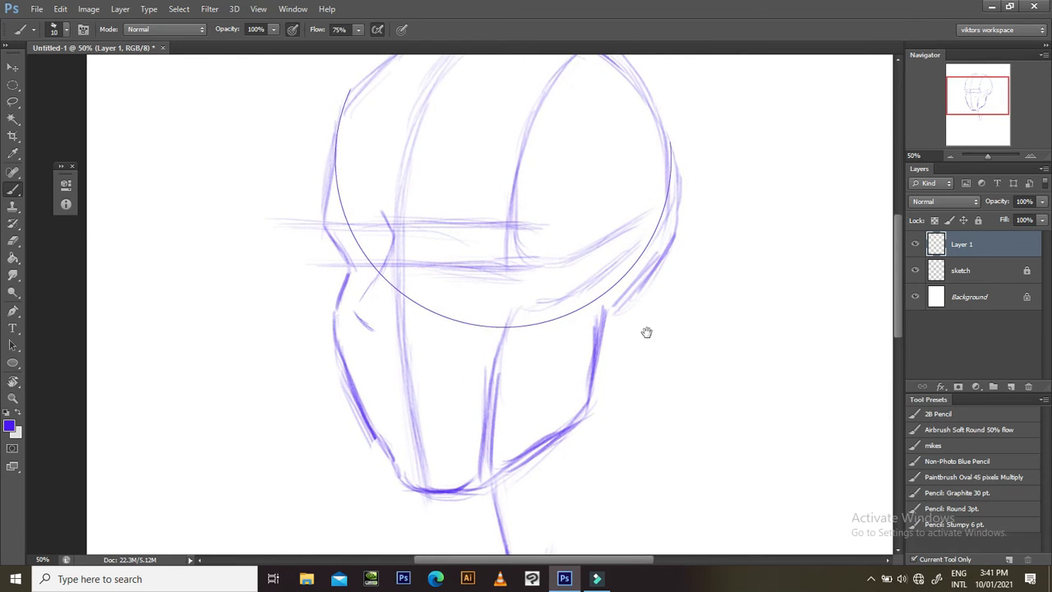
{"action": "left_click_drag", "start_coordinate": [647, 333], "coordinate": [634, 350]}
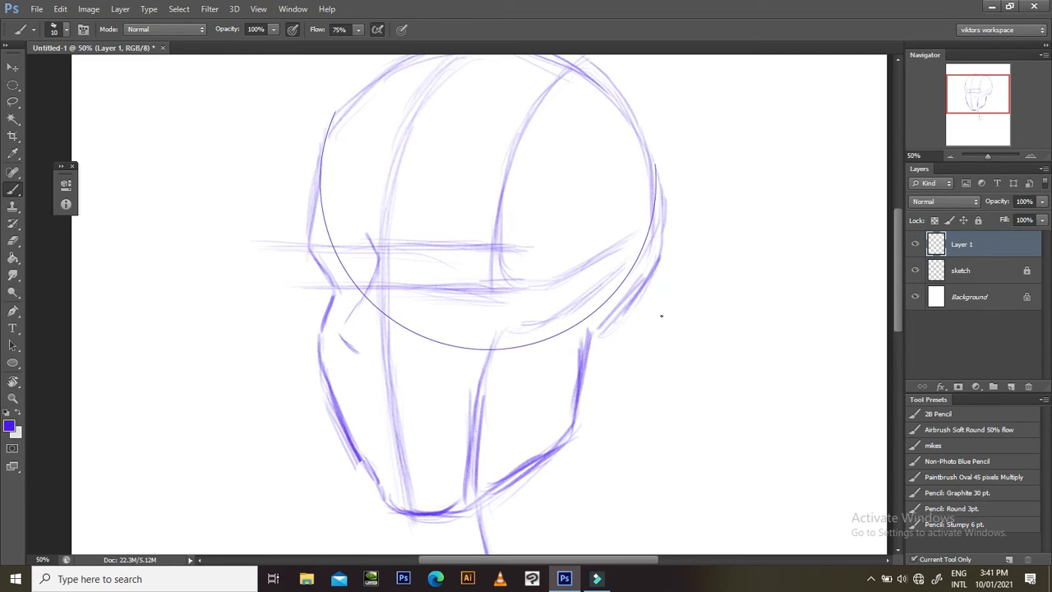
{"action": "left_click_drag", "start_coordinate": [669, 317], "coordinate": [650, 329]}
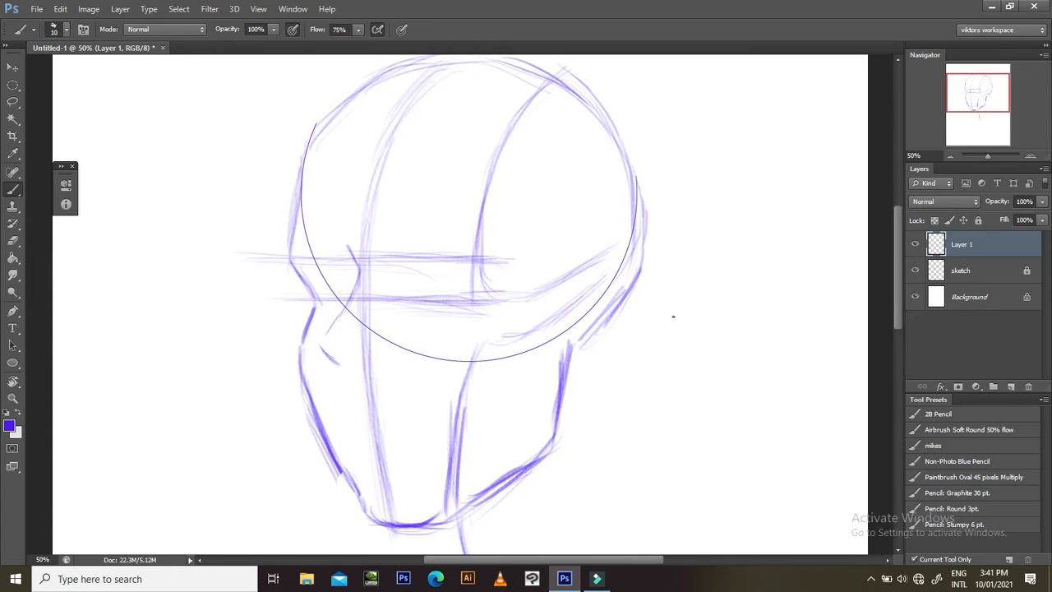
- Sketch the underside of the nose with an upper and a lower curve running back from the tip across the centerline
{"action": "key", "text": "r"}
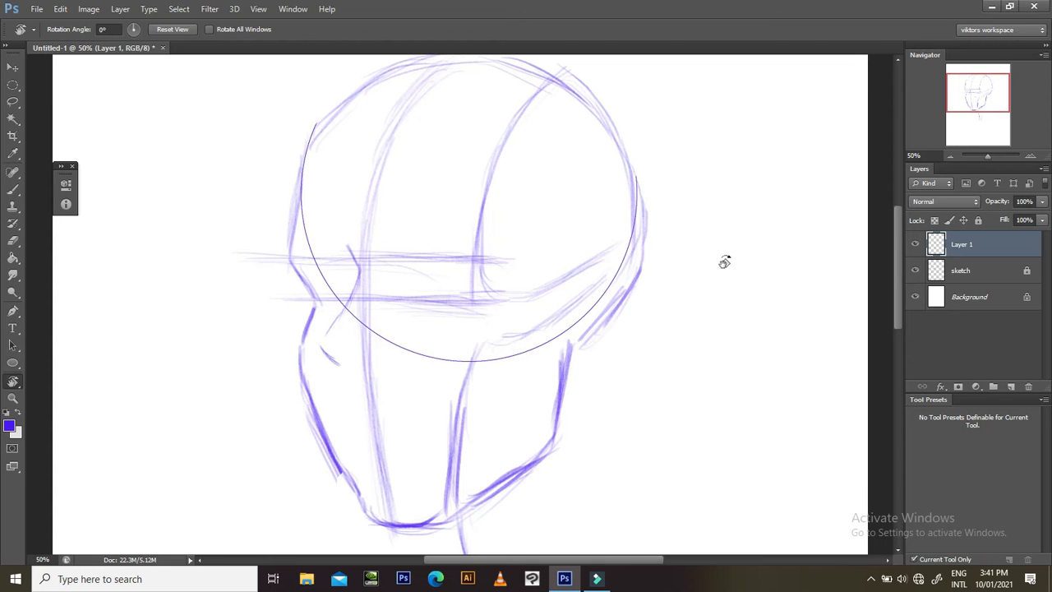
{"action": "left_click_drag", "start_coordinate": [733, 238], "coordinate": [573, 288]}
{"action": "key", "text": "Escape"}
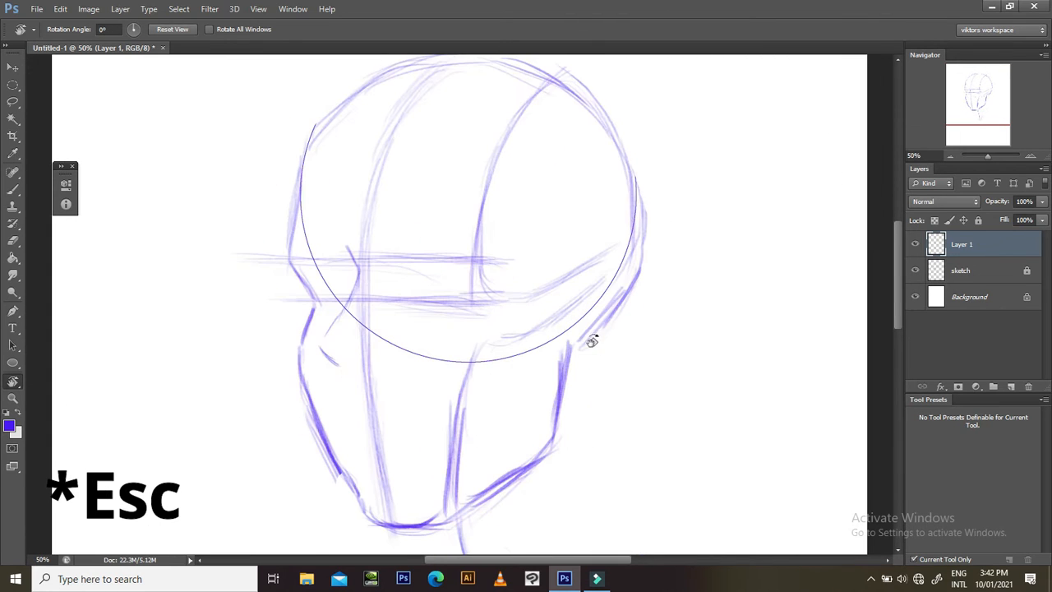
{"action": "mouse_move", "coordinate": [668, 280]}
{"action": "left_mouse_down"}
{"action": "mouse_move", "coordinate": [724, 315]}
{"action": "mouse_move", "coordinate": [710, 397]}
{"action": "mouse_move", "coordinate": [571, 388]}
{"action": "left_mouse_up"}
{"action": "key", "text": "b"}
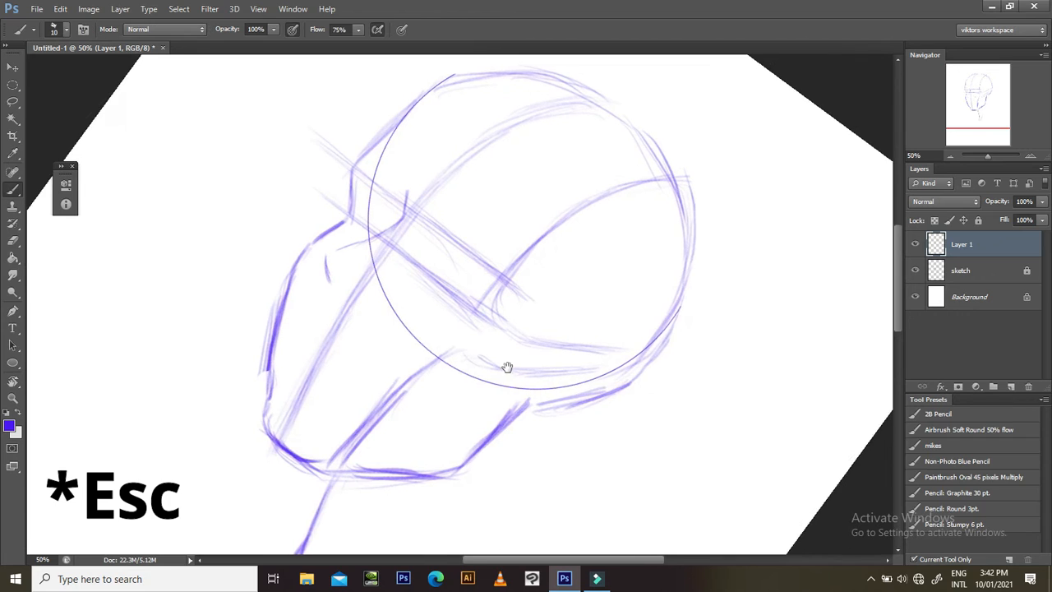
{"action": "left_click_drag", "start_coordinate": [507, 367], "coordinate": [565, 374]}
{"action": "key", "text": "ctrl+plus"}
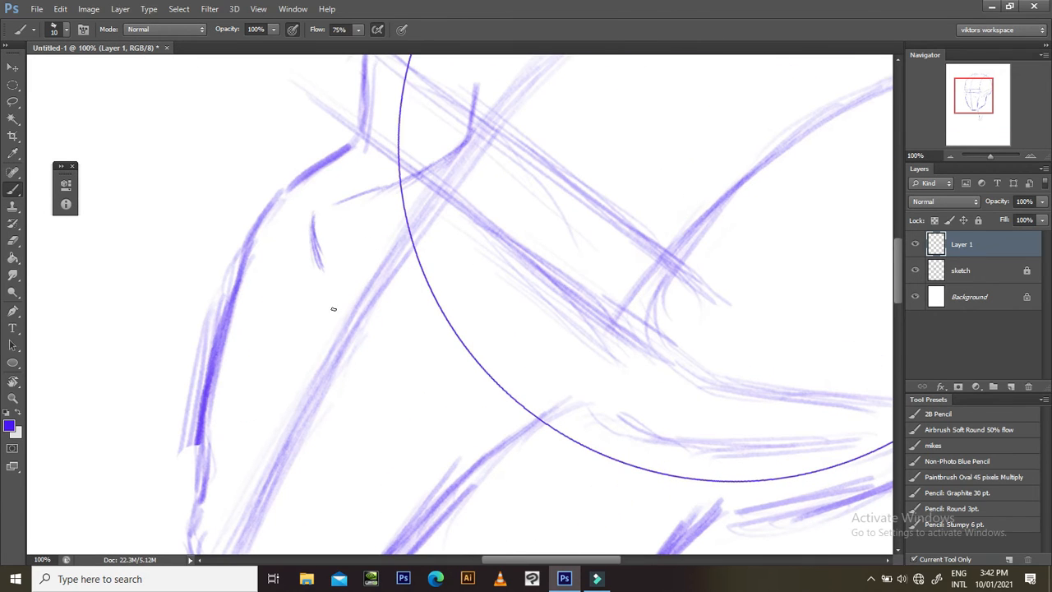
{"action": "left_click_drag", "start_coordinate": [322, 271], "coordinate": [362, 309]}
{"action": "mouse_move", "coordinate": [321, 217]}
{"action": "left_mouse_down"}
{"action": "mouse_move", "coordinate": [333, 247]}
{"action": "mouse_move", "coordinate": [322, 215]}
{"action": "mouse_move", "coordinate": [385, 292]}
{"action": "mouse_move", "coordinate": [353, 265]}
{"action": "mouse_move", "coordinate": [389, 303]}
{"action": "mouse_move", "coordinate": [392, 332]}
{"action": "mouse_move", "coordinate": [384, 291]}
{"action": "left_mouse_up"}
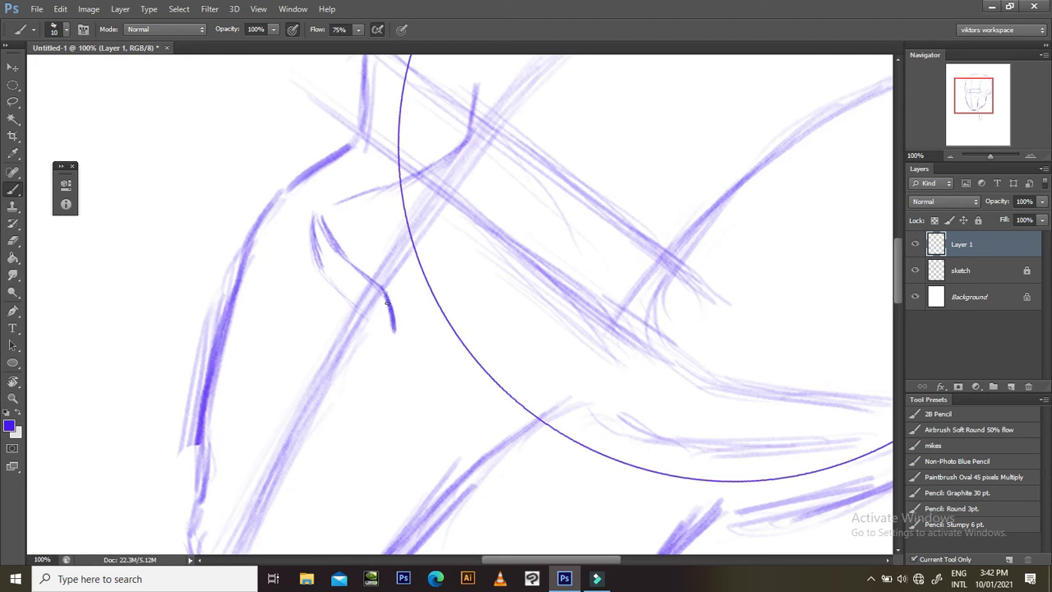
{"action": "mouse_move", "coordinate": [310, 220]}
{"action": "left_mouse_down"}
{"action": "mouse_move", "coordinate": [321, 278]}
{"action": "mouse_move", "coordinate": [323, 257]}
{"action": "mouse_move", "coordinate": [345, 305]}
{"action": "mouse_move", "coordinate": [322, 277]}
{"action": "mouse_move", "coordinate": [370, 322]}
{"action": "left_mouse_up"}
- Connect the nose bridge to the tip and extend the lower curve of the nose's underside toward the near side
{"action": "key", "text": "Escape"}
{"action": "left_click_drag", "start_coordinate": [428, 376], "coordinate": [464, 355]}
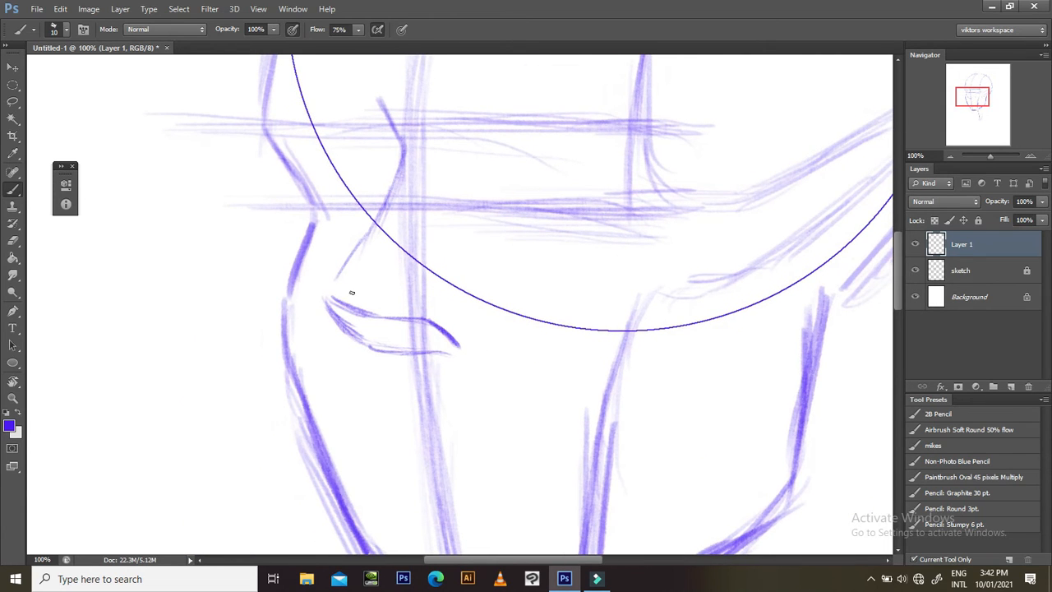
{"action": "left_click_drag", "start_coordinate": [348, 268], "coordinate": [327, 299]}
{"action": "left_click_drag", "start_coordinate": [380, 324], "coordinate": [334, 350]}
- Redraw the back end of the nose's upper underside line farther out and remove the old stroke with a 15 px eraser
{"action": "key", "text": "r"}
{"action": "mouse_move", "coordinate": [431, 341]}
{"action": "left_mouse_down"}
{"action": "mouse_move", "coordinate": [571, 276]}
{"action": "mouse_move", "coordinate": [575, 322]}
{"action": "left_mouse_up"}
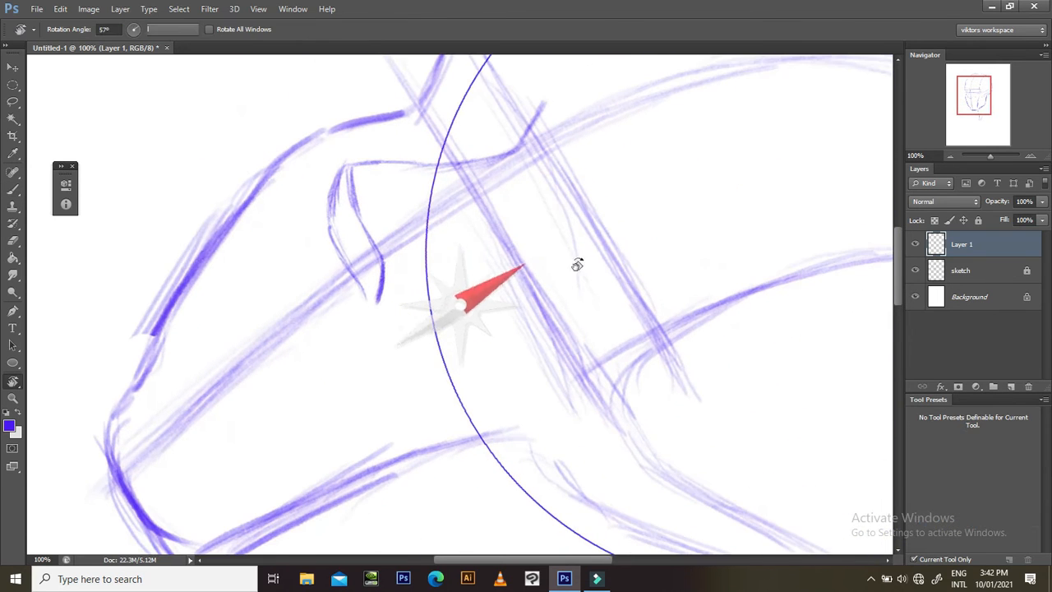
{"action": "mouse_move", "coordinate": [364, 218]}
{"action": "left_mouse_down"}
{"action": "mouse_move", "coordinate": [394, 272]}
{"action": "mouse_move", "coordinate": [396, 311]}
{"action": "left_mouse_up"}
{"action": "key", "text": "e"}
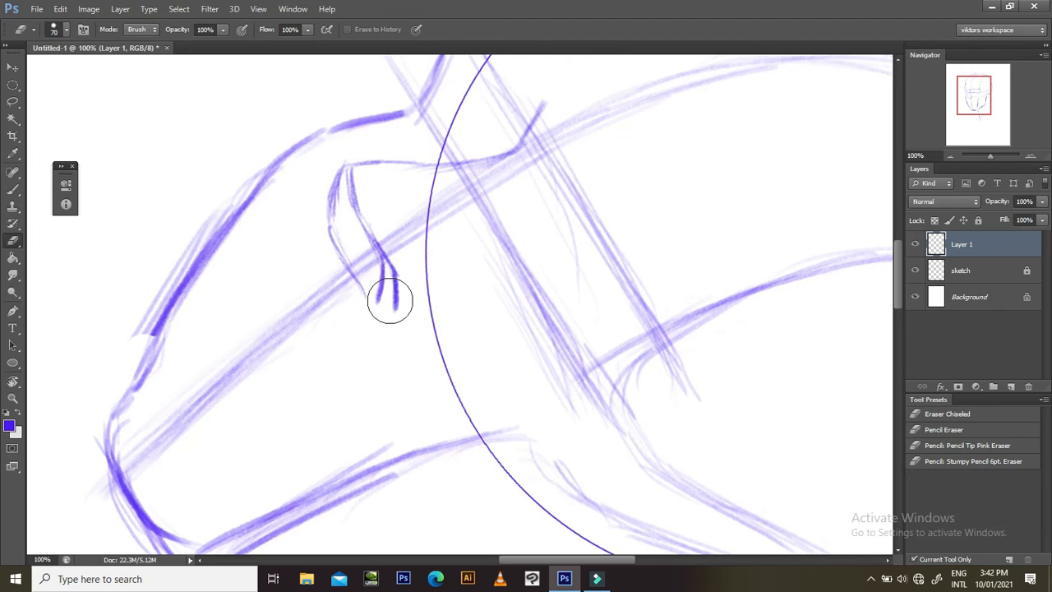
{"action": "key", "text": "bracketleft"}
{"action": "key", "text": "bracketleft"}
{"action": "key", "text": "bracketleft"}
{"action": "key", "text": "bracketleft"}
{"action": "key", "text": "bracketleft"}
{"action": "key", "text": "bracketleft"}
{"action": "key", "text": "bracketleft"}
{"action": "mouse_move", "coordinate": [381, 288]}
{"action": "left_mouse_down"}
{"action": "mouse_move", "coordinate": [381, 308]}
{"action": "mouse_move", "coordinate": [380, 286]}
{"action": "left_mouse_up"}
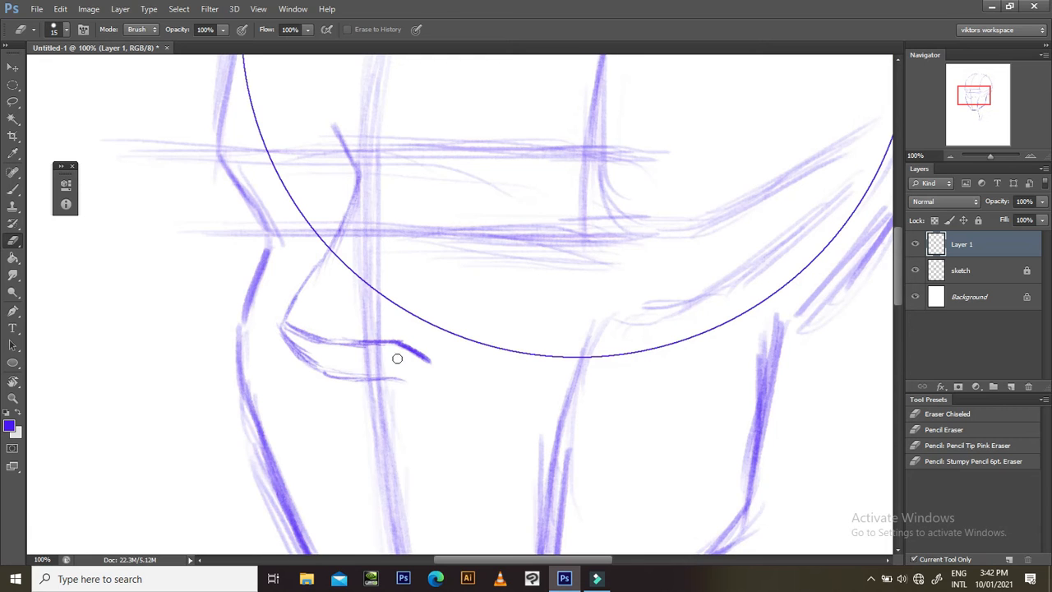
- Sketch a short upright stroke for the nostril wing and reinforce the lower contour around the nose tip
{"action": "key", "text": "r"}
{"action": "mouse_move", "coordinate": [488, 262]}
{"action": "left_mouse_down"}
{"action": "mouse_move", "coordinate": [606, 251]}
{"action": "mouse_move", "coordinate": [538, 265]}
{"action": "left_mouse_up"}
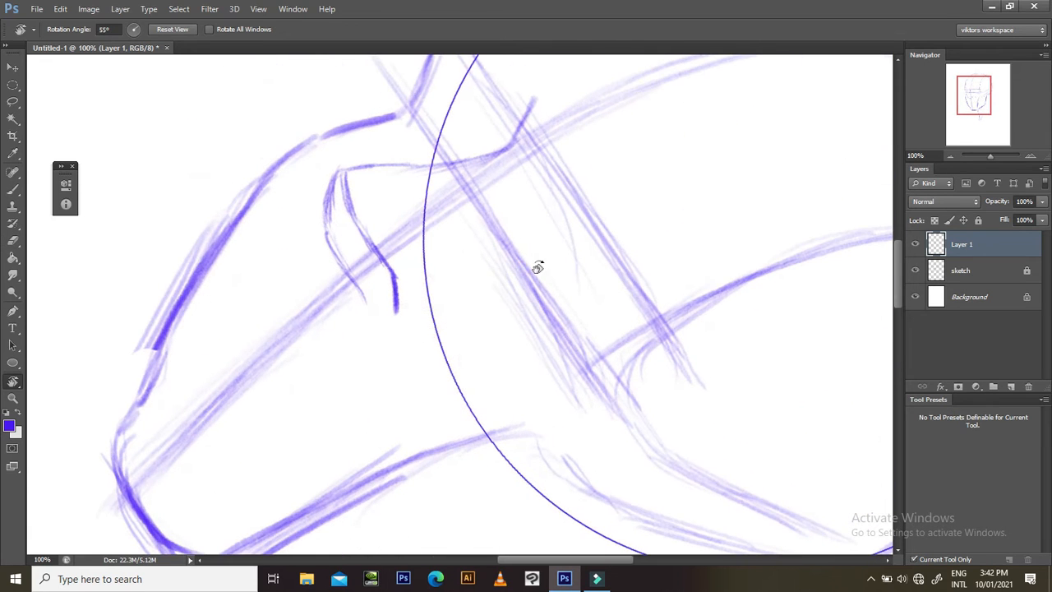
{"action": "key", "text": "b"}
{"action": "mouse_move", "coordinate": [376, 290]}
{"action": "left_mouse_down"}
{"action": "mouse_move", "coordinate": [357, 297]}
{"action": "mouse_move", "coordinate": [368, 308]}
{"action": "left_mouse_up"}
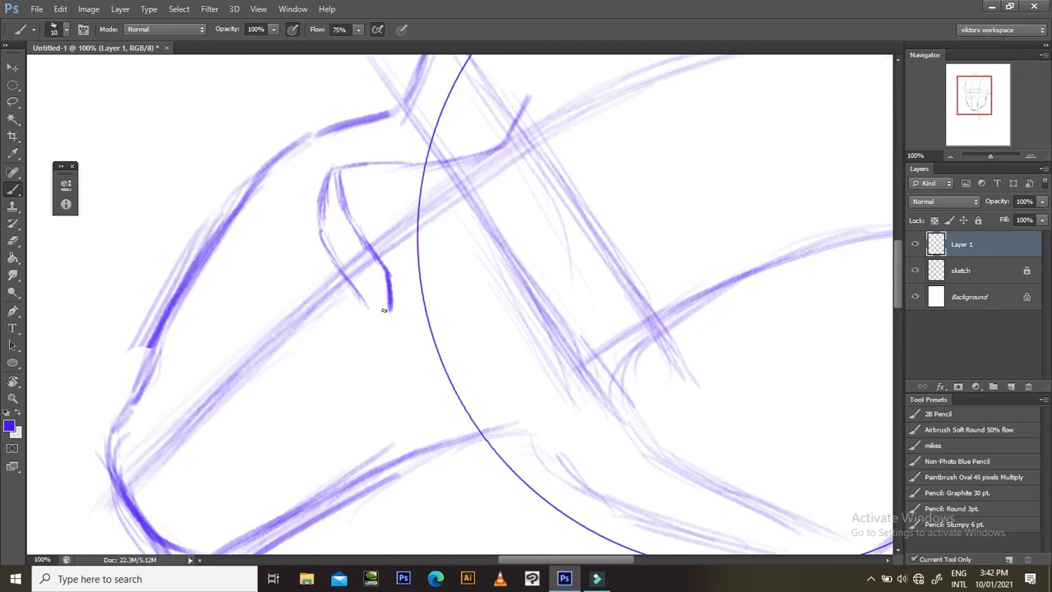
{"action": "left_click_drag", "start_coordinate": [365, 301], "coordinate": [353, 313]}
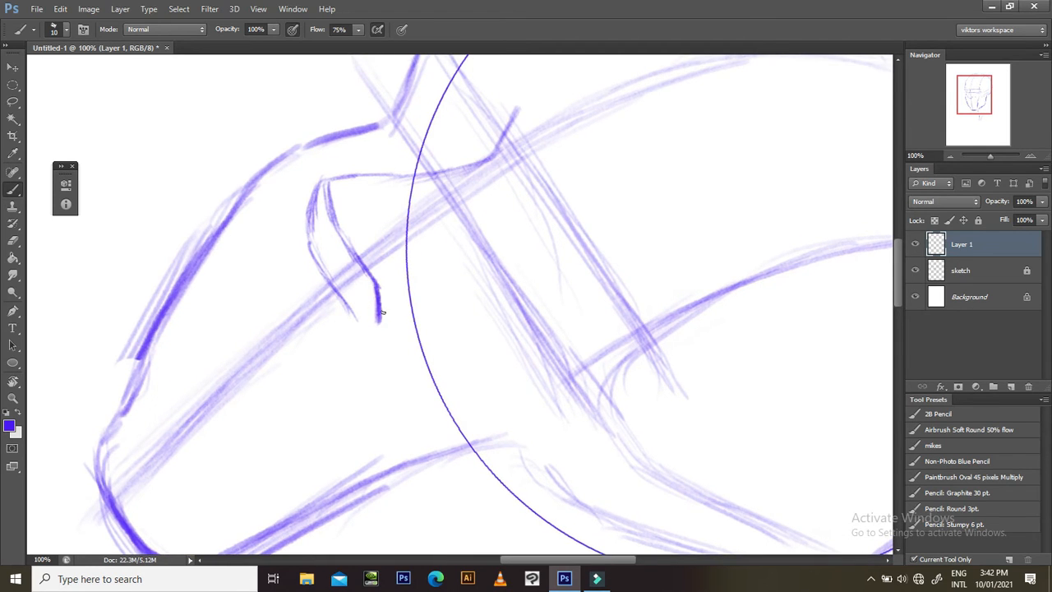
{"action": "mouse_move", "coordinate": [368, 321]}
{"action": "left_mouse_down"}
{"action": "mouse_move", "coordinate": [375, 326]}
{"action": "mouse_move", "coordinate": [380, 304]}
{"action": "left_mouse_up"}
{"action": "key", "text": "Escape"}
{"action": "mouse_move", "coordinate": [424, 348]}
{"action": "left_mouse_down"}
{"action": "mouse_move", "coordinate": [410, 286]}
{"action": "mouse_move", "coordinate": [413, 327]}
{"action": "mouse_move", "coordinate": [419, 308]}
{"action": "left_mouse_up"}
{"action": "left_click_drag", "start_coordinate": [328, 291], "coordinate": [365, 256]}
{"action": "left_click_drag", "start_coordinate": [319, 217], "coordinate": [297, 274]}
{"action": "left_click_drag", "start_coordinate": [301, 282], "coordinate": [333, 306]}
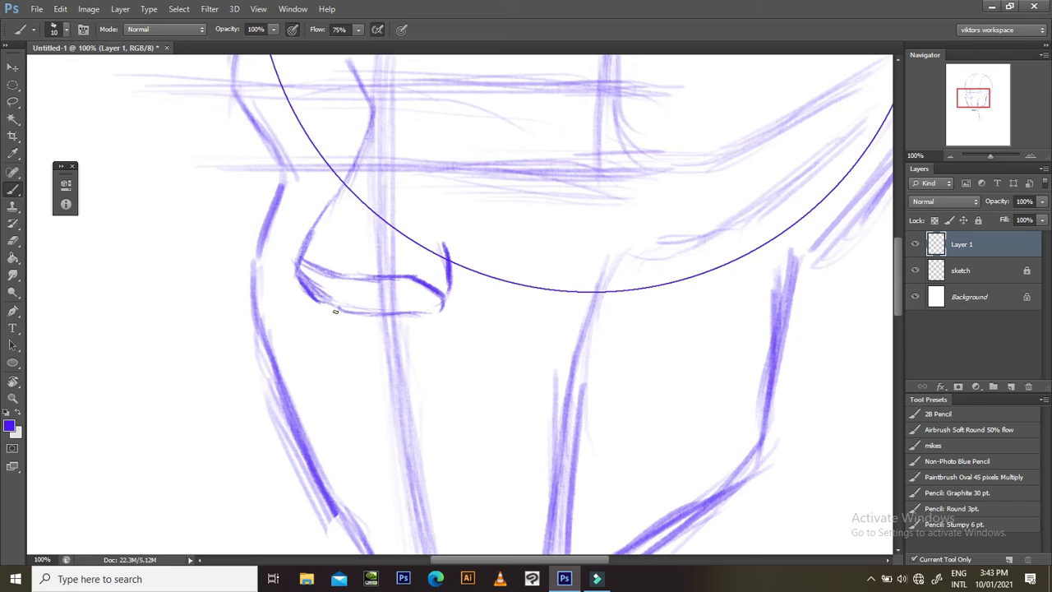
- Darken the upper and lower contours of the nose's underside with repeated strokes
{"action": "key", "text": "r"}
{"action": "mouse_move", "coordinate": [467, 184]}
{"action": "left_mouse_down"}
{"action": "mouse_move", "coordinate": [526, 177]}
{"action": "mouse_move", "coordinate": [583, 228]}
{"action": "mouse_move", "coordinate": [517, 201]}
{"action": "mouse_move", "coordinate": [432, 188]}
{"action": "left_mouse_up"}
{"action": "left_click_drag", "start_coordinate": [427, 146], "coordinate": [462, 248]}
{"action": "mouse_move", "coordinate": [437, 194]}
{"action": "left_mouse_down"}
{"action": "mouse_move", "coordinate": [465, 250]}
{"action": "mouse_move", "coordinate": [462, 281]}
{"action": "left_mouse_up"}
{"action": "mouse_move", "coordinate": [407, 169]}
{"action": "left_mouse_down"}
{"action": "mouse_move", "coordinate": [406, 205]}
{"action": "mouse_move", "coordinate": [447, 282]}
{"action": "mouse_move", "coordinate": [519, 329]}
{"action": "left_mouse_up"}
{"action": "key", "text": "Escape"}
- Erase the rough line ends where the nose's underside meets the nostril wing, and redraw that corner
{"action": "key", "text": "space"}
{"action": "key", "text": "r"}
{"action": "mouse_move", "coordinate": [576, 187]}
{"action": "left_mouse_down"}
{"action": "mouse_move", "coordinate": [622, 205]}
{"action": "mouse_move", "coordinate": [665, 298]}
{"action": "mouse_move", "coordinate": [660, 330]}
{"action": "left_mouse_up"}
{"action": "key", "text": "b"}
{"action": "key", "text": "e"}
{"action": "mouse_move", "coordinate": [448, 317]}
{"action": "left_mouse_down"}
{"action": "mouse_move", "coordinate": [452, 291]}
{"action": "mouse_move", "coordinate": [440, 327]}
{"action": "left_mouse_up"}
{"action": "key", "text": "b"}
{"action": "left_click_drag", "start_coordinate": [449, 291], "coordinate": [445, 324]}
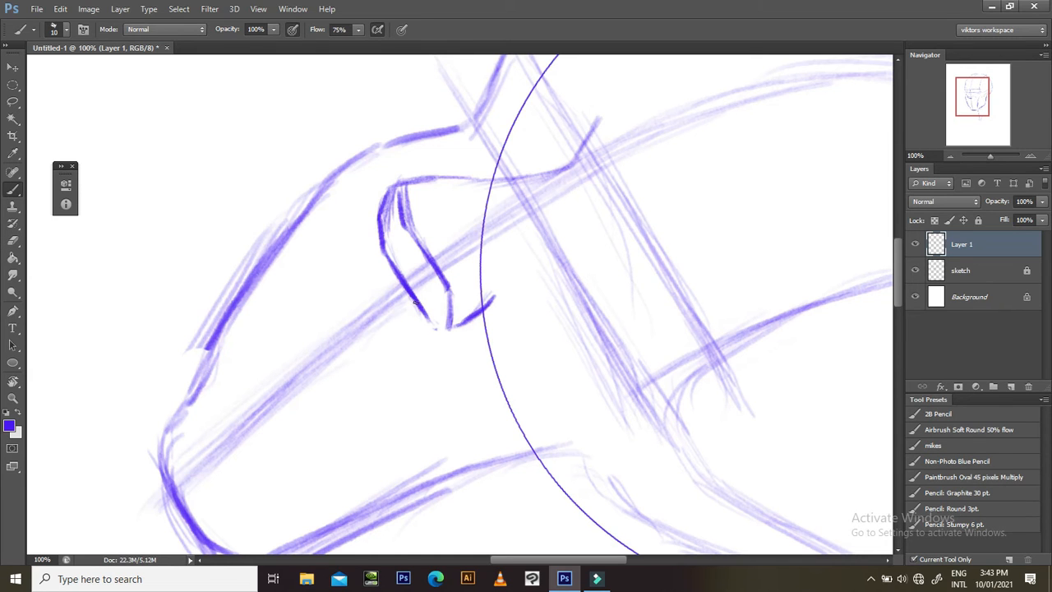
{"action": "key", "text": "Escape"}
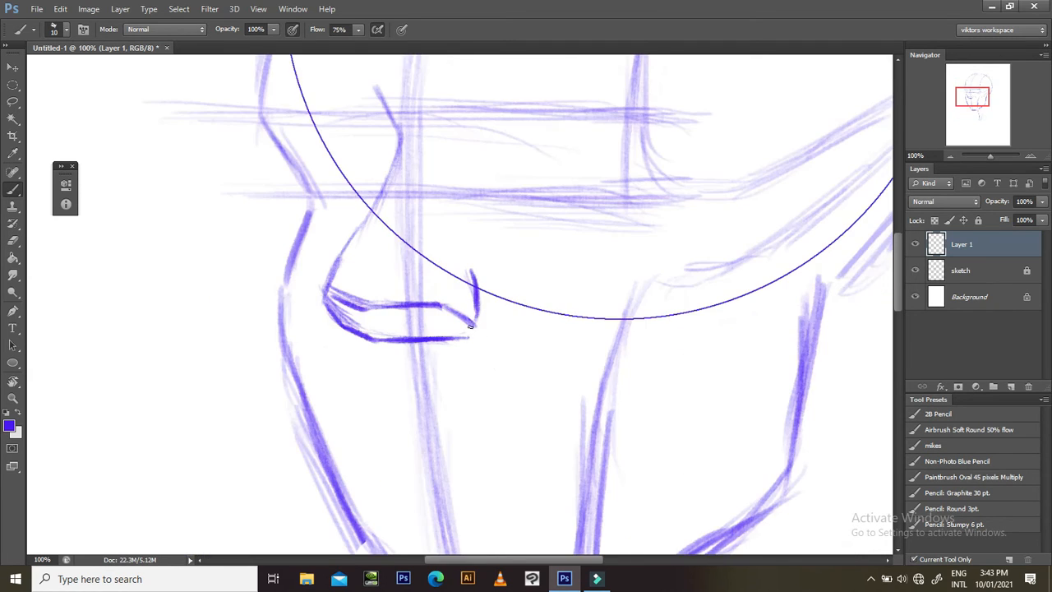
- Curve the top of the nostril wing inward, close its lower corner with a heavier line, and reinforce the contour under the tip
{"action": "mouse_move", "coordinate": [459, 263]}
{"action": "left_mouse_down"}
{"action": "mouse_move", "coordinate": [473, 284]}
{"action": "mouse_move", "coordinate": [469, 337]}
{"action": "mouse_move", "coordinate": [477, 331]}
{"action": "left_mouse_up"}
{"action": "key", "text": "r"}
{"action": "mouse_move", "coordinate": [564, 313]}
{"action": "left_mouse_down"}
{"action": "mouse_move", "coordinate": [599, 242]}
{"action": "mouse_move", "coordinate": [525, 242]}
{"action": "left_mouse_up"}
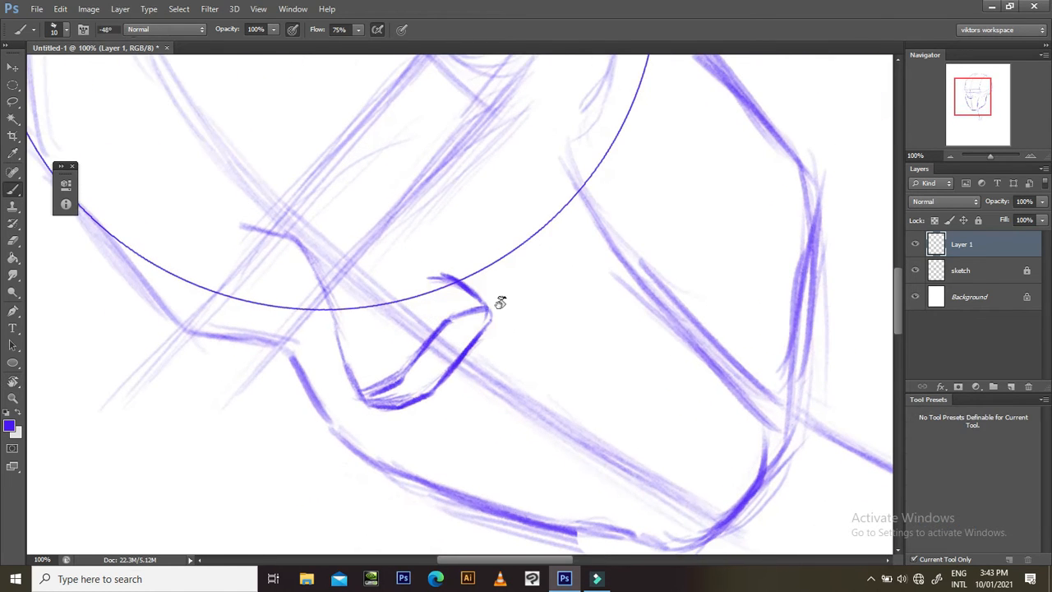
{"action": "left_click_drag", "start_coordinate": [469, 343], "coordinate": [485, 311]}
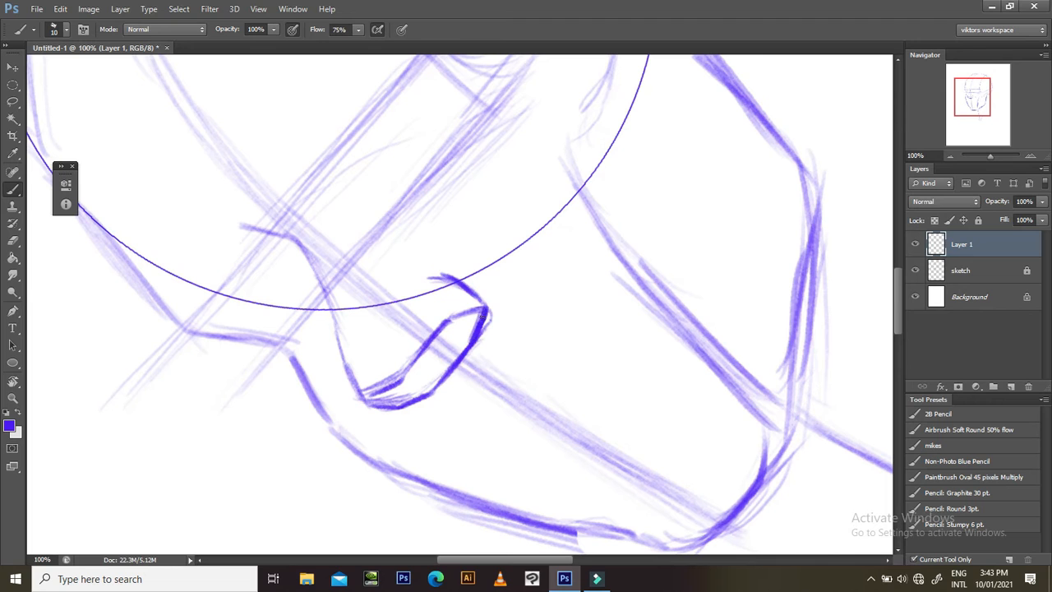
{"action": "key", "text": "Escape"}
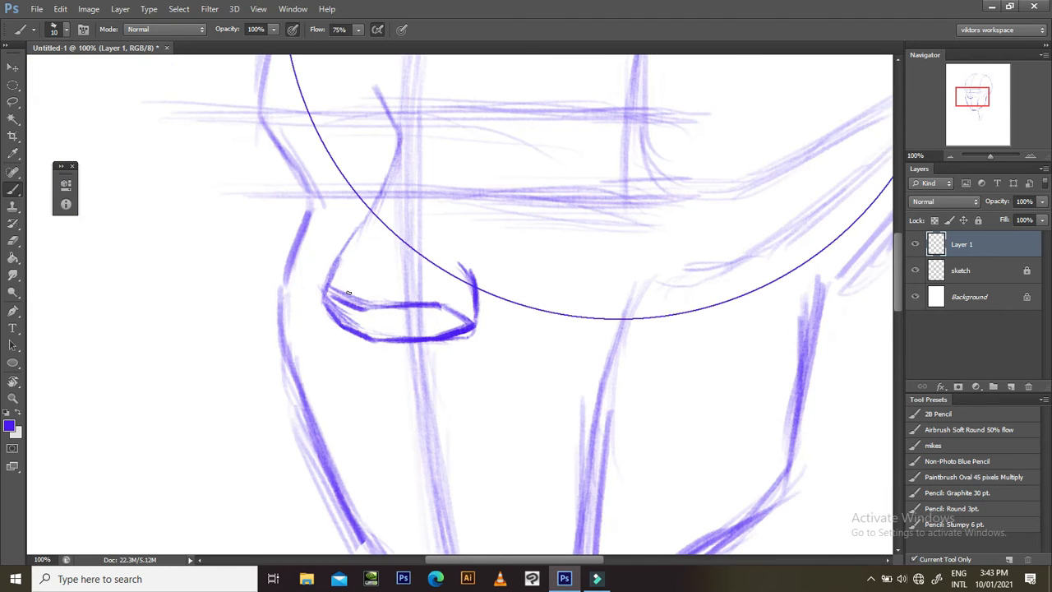
{"action": "left_click_drag", "start_coordinate": [329, 303], "coordinate": [358, 327]}
{"action": "scroll", "coordinate": [383, 300], "scroll_direction": "up", "scroll_amount": 3}
{"action": "left_click_drag", "start_coordinate": [440, 283], "coordinate": [399, 314]}
{"action": "key", "text": "ctrl+minus"}
{"action": "key", "text": "ctrl+minus"}
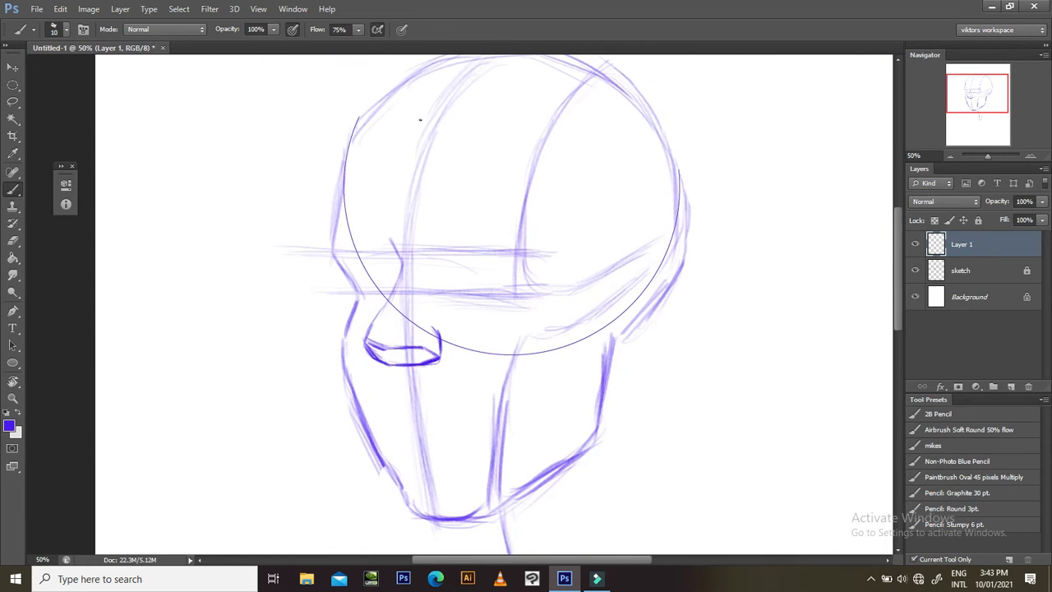
{"action": "left_click_drag", "start_coordinate": [429, 306], "coordinate": [386, 268]}
{"action": "left_click_drag", "start_coordinate": [463, 332], "coordinate": [424, 324]}
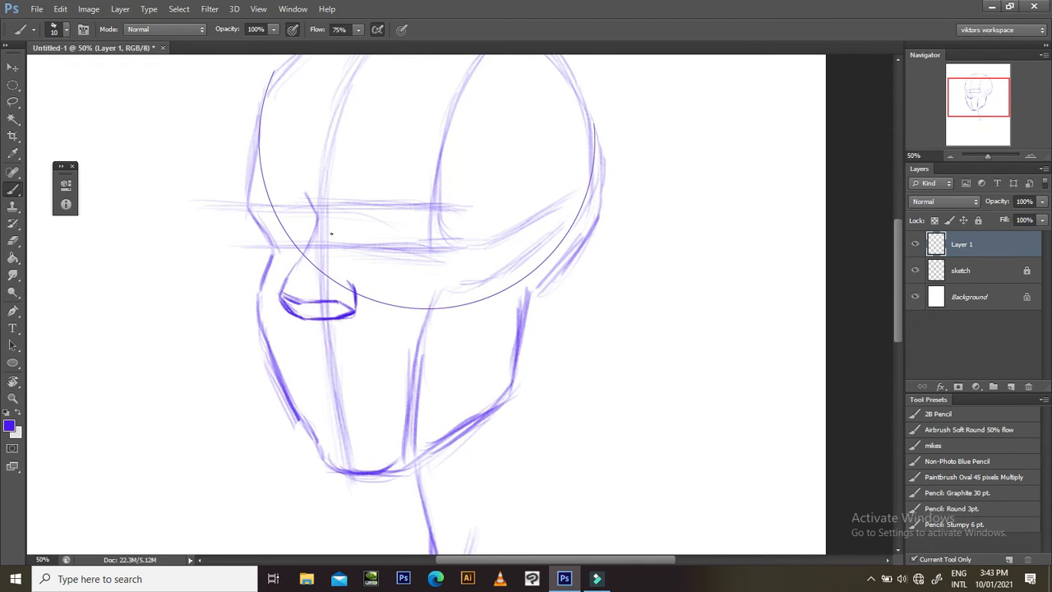
{"action": "key", "text": "ctrl+plus"}
{"action": "key", "text": "ctrl+plus"}
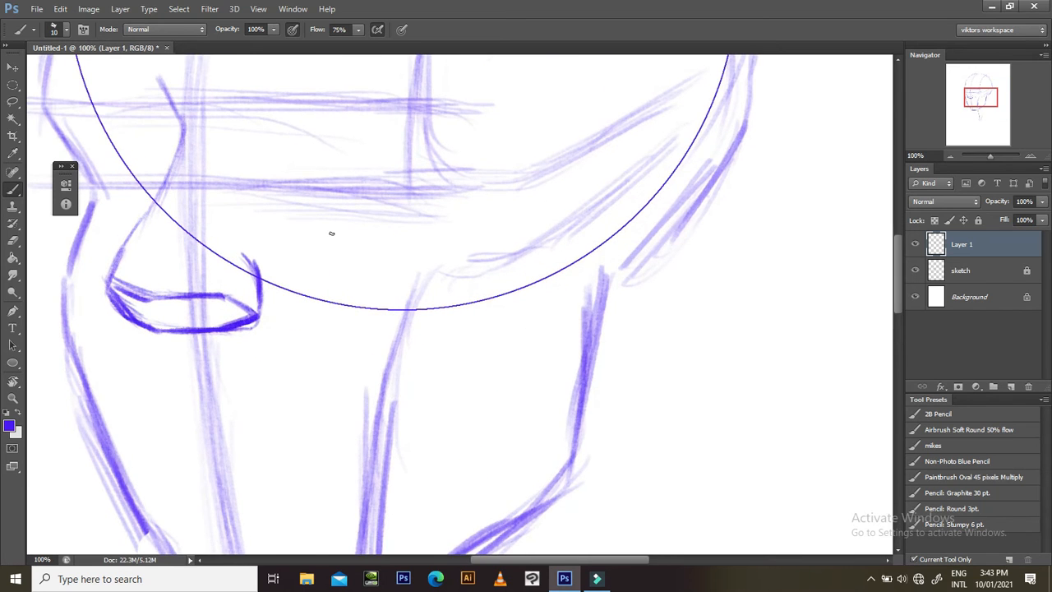
{"action": "left_click_drag", "start_coordinate": [315, 175], "coordinate": [492, 264]}
{"action": "left_click_drag", "start_coordinate": [371, 246], "coordinate": [417, 290]}
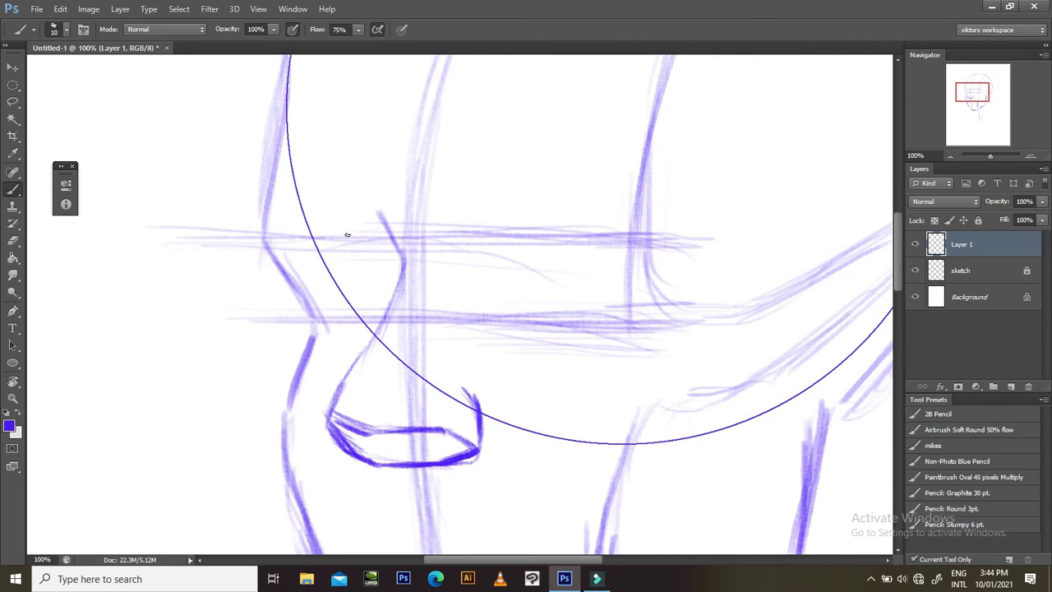
{"action": "key", "text": "r"}
{"action": "mouse_move", "coordinate": [453, 155]}
{"action": "left_mouse_down"}
{"action": "mouse_move", "coordinate": [575, 164]}
{"action": "mouse_move", "coordinate": [611, 235]}
{"action": "left_mouse_up"}
{"action": "key", "text": "b"}
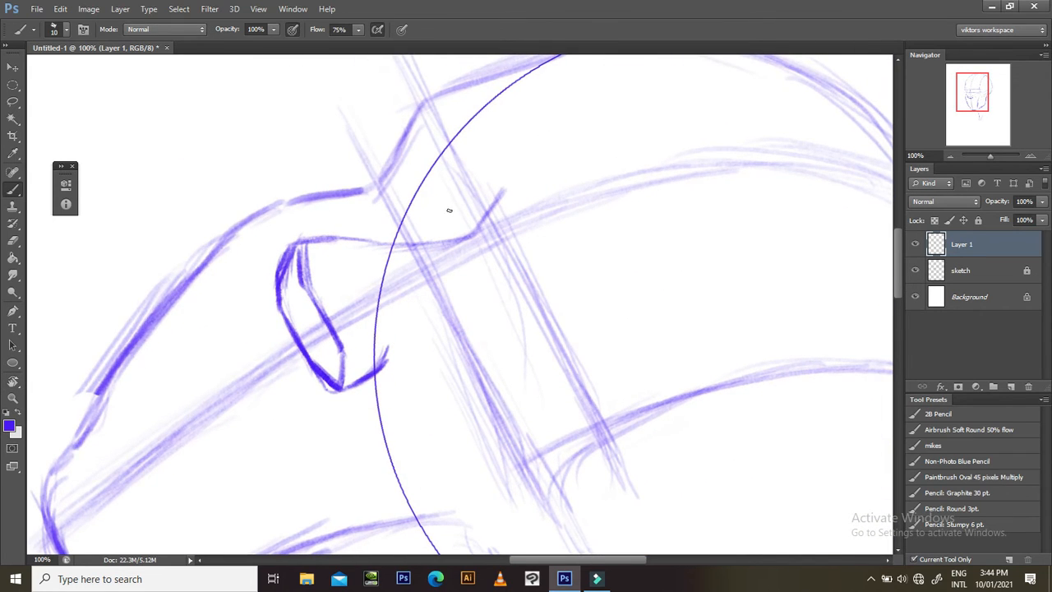
- Start a separate practice eye in the empty area beside the face with a short slanted stroke for the inner upper lid
{"action": "key", "text": "Escape"}
{"action": "left_click_drag", "start_coordinate": [489, 243], "coordinate": [608, 226]}
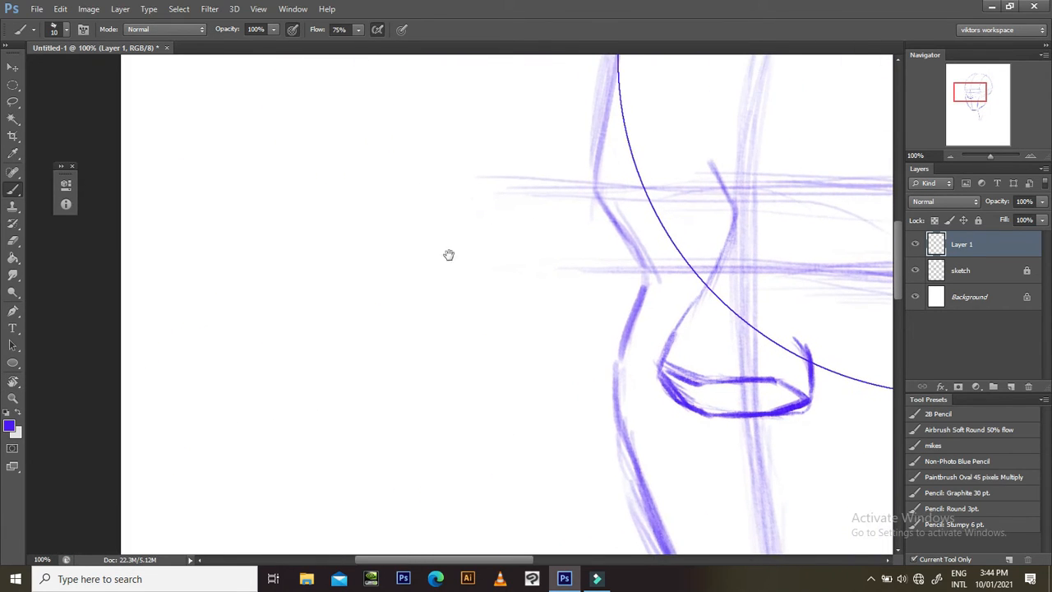
{"action": "left_click_drag", "start_coordinate": [345, 258], "coordinate": [384, 313]}
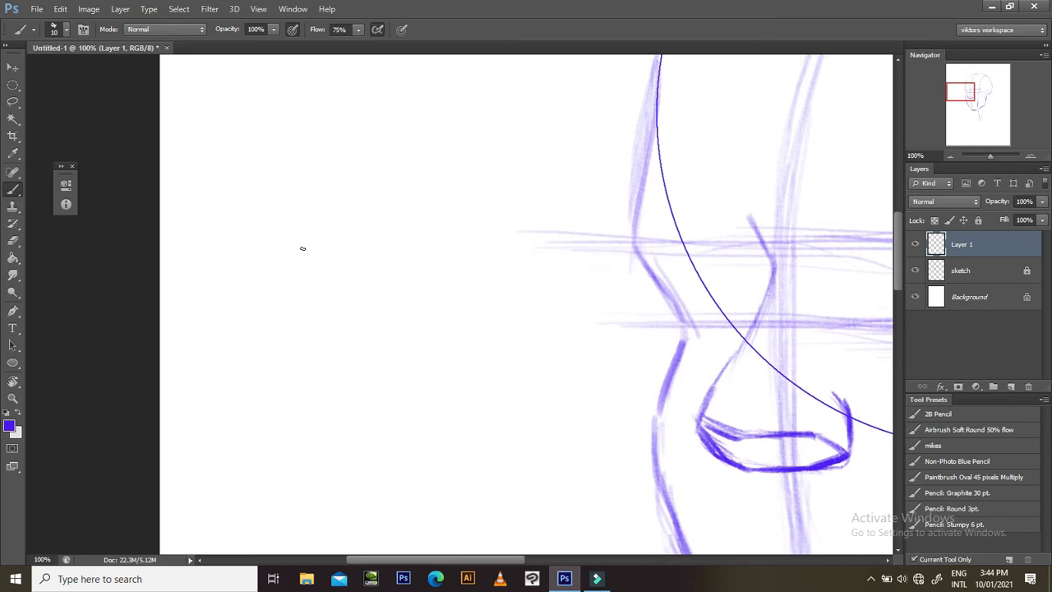
{"action": "key", "text": "r"}
{"action": "mouse_move", "coordinate": [440, 138]}
{"action": "left_mouse_down"}
{"action": "mouse_move", "coordinate": [485, 124]}
{"action": "mouse_move", "coordinate": [486, 108]}
{"action": "mouse_move", "coordinate": [465, 137]}
{"action": "left_mouse_up"}
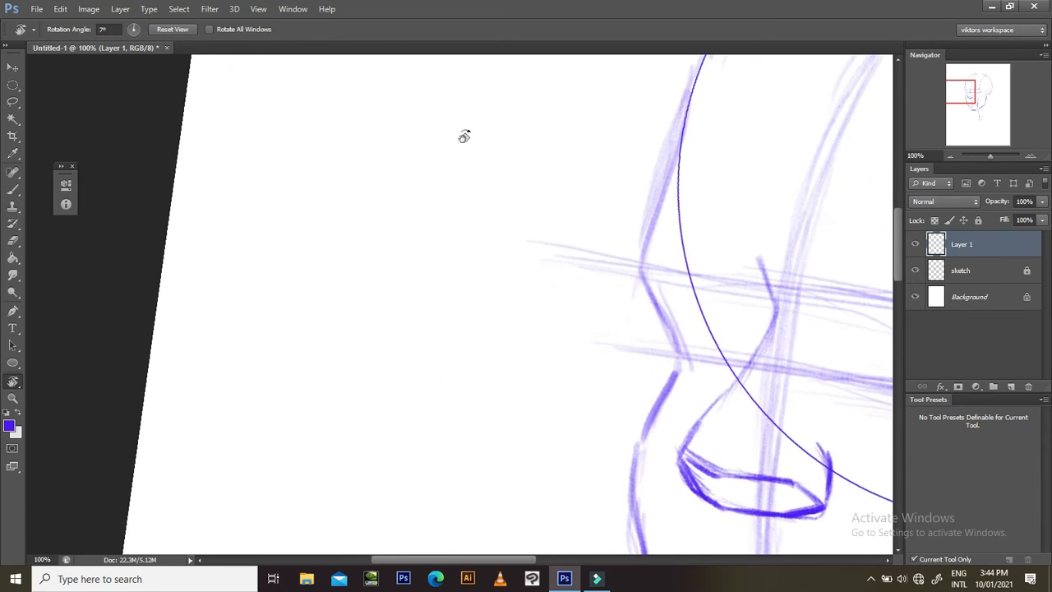
{"action": "key", "text": "Escape"}
{"action": "key", "text": "b"}
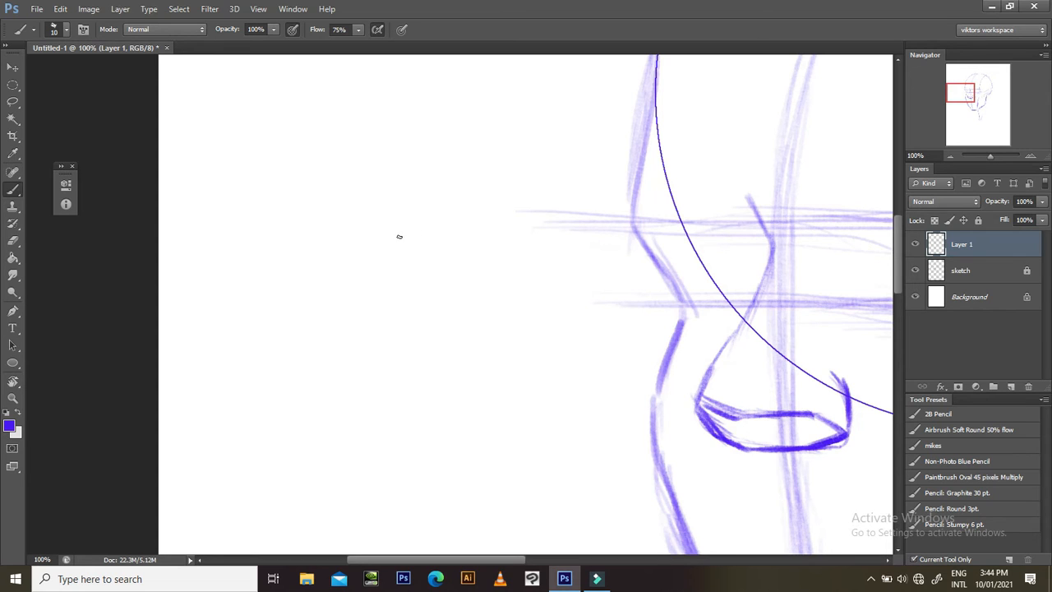
{"action": "left_click_drag", "start_coordinate": [394, 234], "coordinate": [430, 280]}
{"action": "mouse_move", "coordinate": [480, 183]}
{"action": "left_mouse_down"}
{"action": "mouse_move", "coordinate": [529, 111]}
{"action": "mouse_move", "coordinate": [625, 140]}
{"action": "mouse_move", "coordinate": [603, 172]}
{"action": "left_mouse_up"}
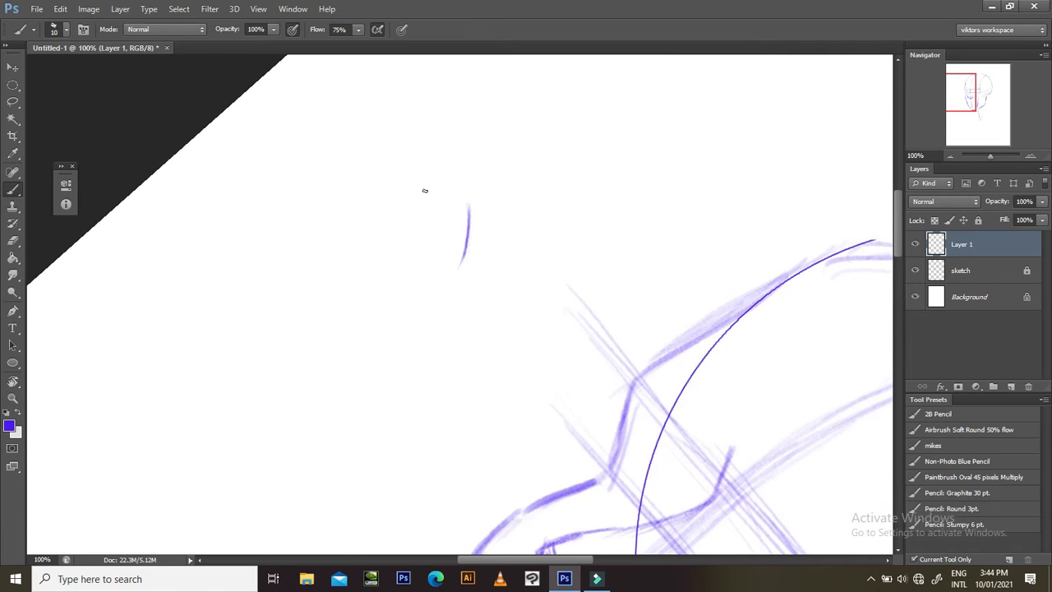
{"action": "mouse_move", "coordinate": [397, 137]}
{"action": "left_mouse_down"}
{"action": "mouse_move", "coordinate": [452, 222]}
{"action": "mouse_move", "coordinate": [429, 166]}
{"action": "mouse_move", "coordinate": [454, 197]}
{"action": "mouse_move", "coordinate": [462, 238]}
{"action": "mouse_move", "coordinate": [410, 145]}
{"action": "mouse_move", "coordinate": [467, 225]}
{"action": "mouse_move", "coordinate": [433, 167]}
{"action": "mouse_move", "coordinate": [459, 202]}
{"action": "mouse_move", "coordinate": [415, 145]}
{"action": "mouse_move", "coordinate": [462, 220]}
{"action": "mouse_move", "coordinate": [398, 130]}
{"action": "mouse_move", "coordinate": [462, 224]}
{"action": "left_mouse_up"}
{"action": "key", "text": "ctrl+z"}
{"action": "key", "text": "ctrl+alt+z"}
{"action": "key", "text": "ctrl+alt+z"}
{"action": "left_click_drag", "start_coordinate": [411, 142], "coordinate": [471, 212]}
{"action": "key", "text": "ctrl+alt+z"}
{"action": "key", "text": "ctrl+alt+z"}
- Sketch the upper lid from the inner stroke back to a pointed outer corner and darken it with repeated strokes
{"action": "left_click_drag", "start_coordinate": [403, 130], "coordinate": [469, 216]}
{"action": "mouse_move", "coordinate": [421, 150]}
{"action": "left_mouse_down"}
{"action": "mouse_move", "coordinate": [470, 220]}
{"action": "mouse_move", "coordinate": [462, 207]}
{"action": "left_mouse_up"}
{"action": "left_click_drag", "start_coordinate": [381, 133], "coordinate": [409, 145]}
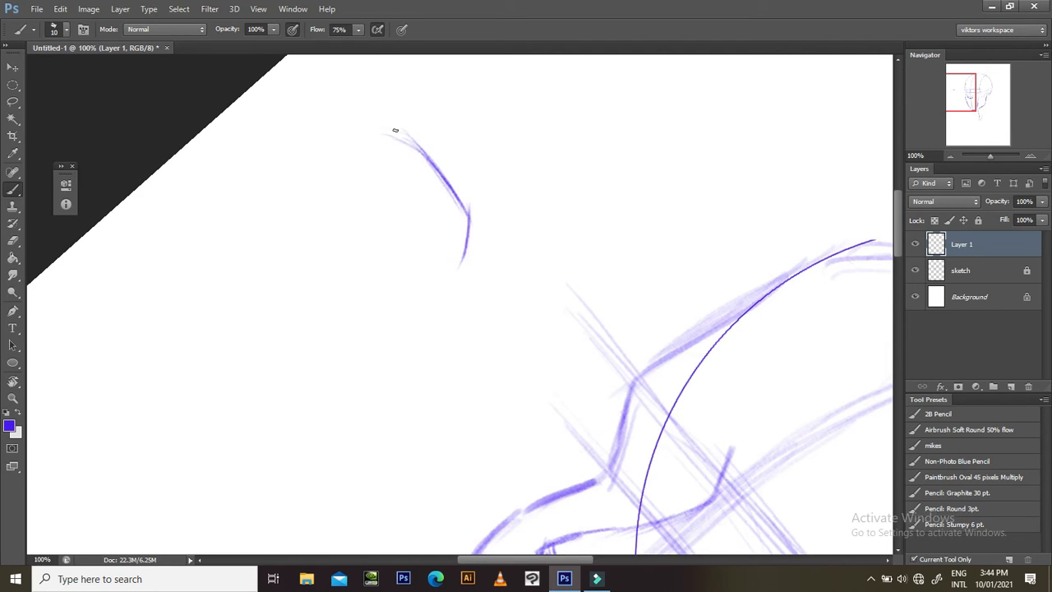
{"action": "left_click_drag", "start_coordinate": [379, 113], "coordinate": [398, 139]}
{"action": "mouse_move", "coordinate": [465, 216]}
{"action": "left_mouse_down"}
{"action": "mouse_move", "coordinate": [424, 146]}
{"action": "mouse_move", "coordinate": [389, 173]}
{"action": "left_mouse_up"}
{"action": "left_click_drag", "start_coordinate": [463, 255], "coordinate": [463, 205]}
{"action": "left_click_drag", "start_coordinate": [420, 149], "coordinate": [459, 205]}
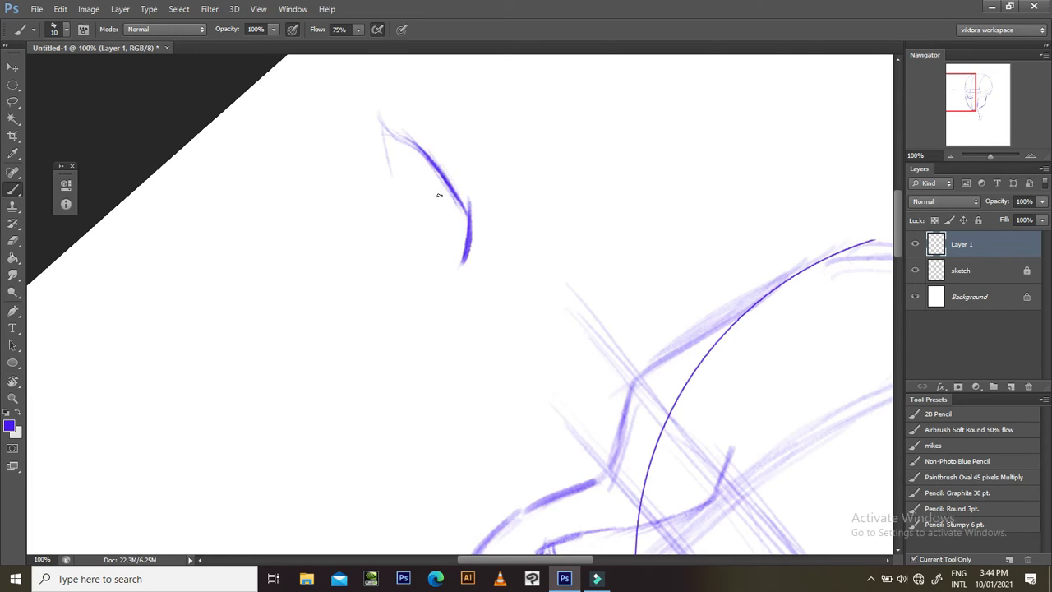
- Sketch the curved lower lid from the outer corner and close the eye with a small tear duct hook
{"action": "left_click_drag", "start_coordinate": [385, 123], "coordinate": [402, 202]}
{"action": "left_click_drag", "start_coordinate": [384, 157], "coordinate": [416, 221]}
{"action": "left_click_drag", "start_coordinate": [388, 175], "coordinate": [450, 258]}
{"action": "mouse_move", "coordinate": [416, 228]}
{"action": "left_mouse_down"}
{"action": "mouse_move", "coordinate": [459, 277]}
{"action": "mouse_move", "coordinate": [460, 268]}
{"action": "left_mouse_up"}
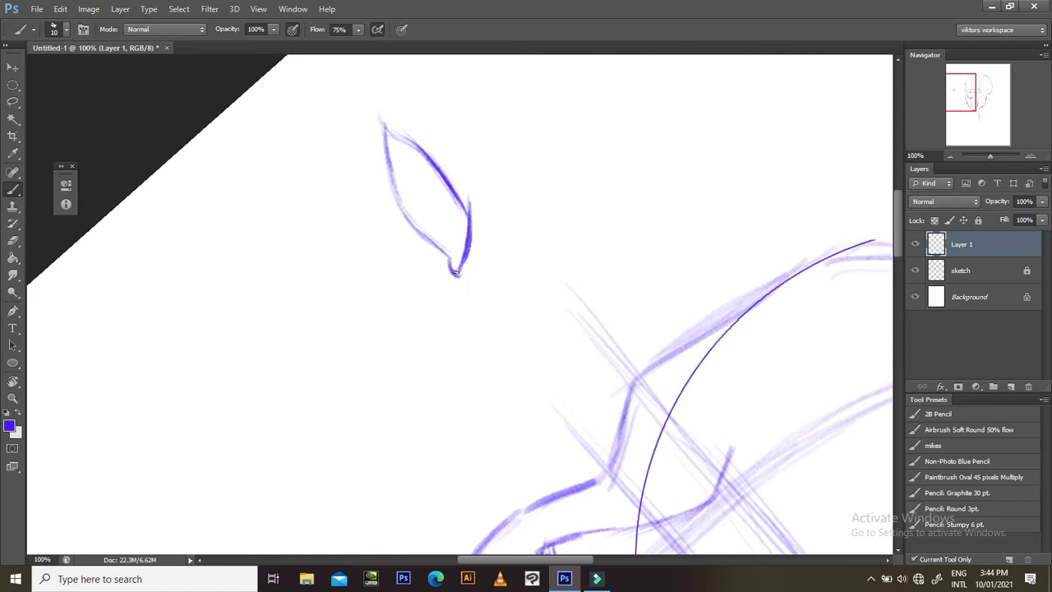
- Thicken the eye's upper lid, extend its outer corner to a sharp point, and darken the outer part of the lower lid
{"action": "key", "text": "r"}
{"action": "left_click_drag", "start_coordinate": [513, 107], "coordinate": [562, 108]}
{"action": "mouse_move", "coordinate": [434, 124]}
{"action": "left_mouse_down"}
{"action": "mouse_move", "coordinate": [470, 174]}
{"action": "mouse_move", "coordinate": [463, 199]}
{"action": "left_mouse_up"}
{"action": "key", "text": "space"}
{"action": "left_click_drag", "start_coordinate": [437, 160], "coordinate": [485, 235]}
{"action": "left_click_drag", "start_coordinate": [440, 173], "coordinate": [433, 222]}
{"action": "mouse_move", "coordinate": [439, 177]}
{"action": "left_mouse_down"}
{"action": "mouse_move", "coordinate": [432, 225]}
{"action": "mouse_move", "coordinate": [444, 220]}
{"action": "mouse_move", "coordinate": [434, 148]}
{"action": "mouse_move", "coordinate": [453, 177]}
{"action": "mouse_move", "coordinate": [433, 143]}
{"action": "mouse_move", "coordinate": [460, 184]}
{"action": "left_mouse_up"}
{"action": "left_click_drag", "start_coordinate": [433, 144], "coordinate": [454, 185]}
{"action": "key", "text": "Escape"}
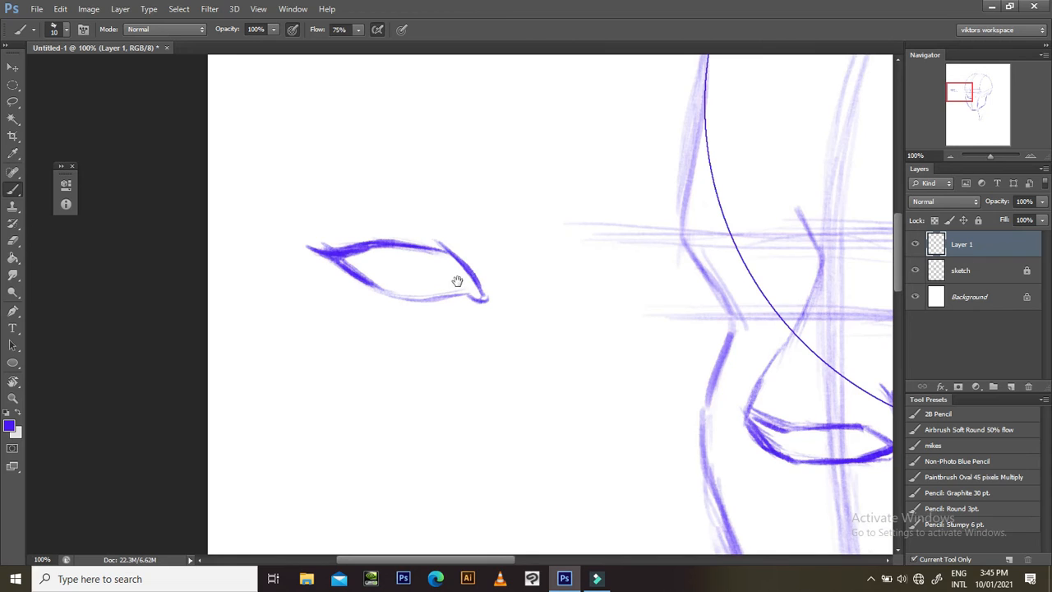
{"action": "left_click_drag", "start_coordinate": [436, 265], "coordinate": [453, 258]}
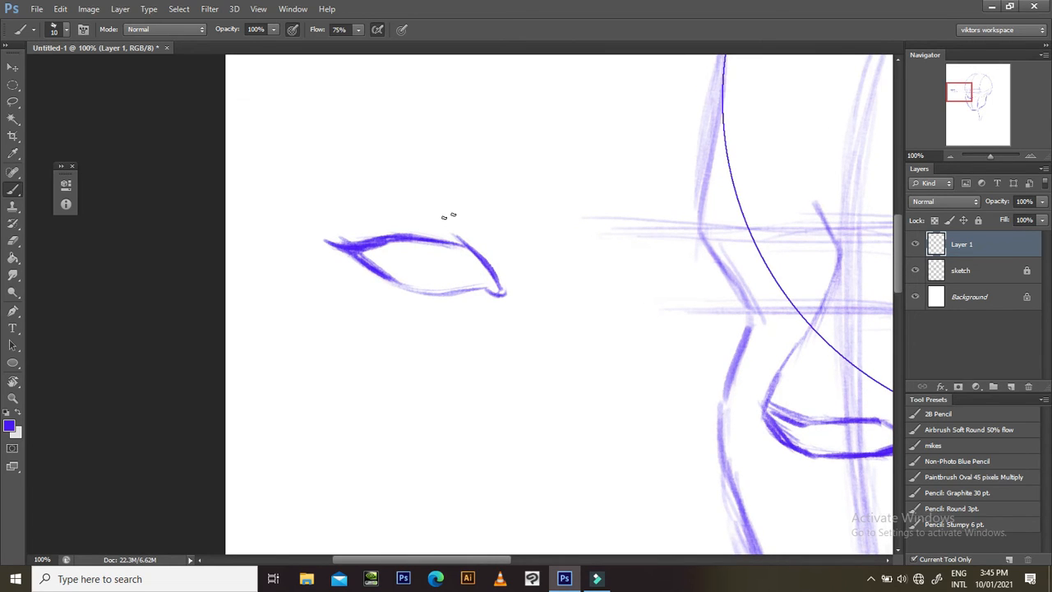
{"action": "key", "text": "r"}
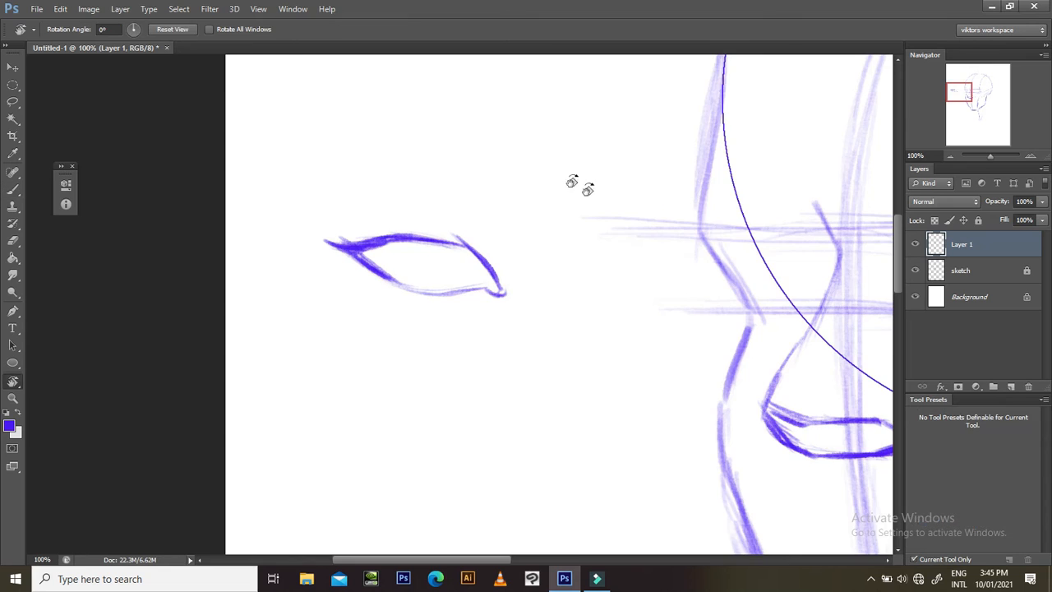
{"action": "left_click_drag", "start_coordinate": [575, 183], "coordinate": [632, 230]}
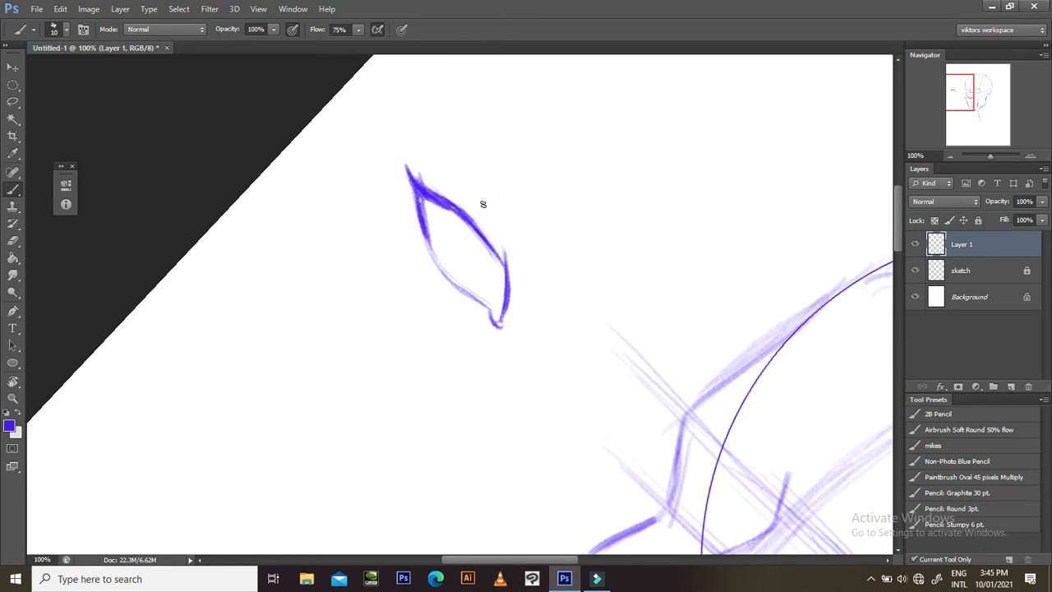
- Draw a light crease arching above the practice eye's upper lid and a faint curved line beneath its lower lid
{"action": "mouse_move", "coordinate": [450, 189]}
{"action": "left_mouse_down"}
{"action": "mouse_move", "coordinate": [496, 214]}
{"action": "mouse_move", "coordinate": [518, 249]}
{"action": "left_mouse_up"}
{"action": "mouse_move", "coordinate": [487, 204]}
{"action": "left_mouse_down"}
{"action": "mouse_move", "coordinate": [517, 246]}
{"action": "mouse_move", "coordinate": [518, 270]}
{"action": "left_mouse_up"}
{"action": "left_click_drag", "start_coordinate": [500, 220], "coordinate": [520, 285]}
{"action": "left_click_drag", "start_coordinate": [484, 202], "coordinate": [508, 238]}
{"action": "key", "text": "Escape"}
{"action": "mouse_move", "coordinate": [518, 220]}
{"action": "left_mouse_down"}
{"action": "mouse_move", "coordinate": [637, 174]}
{"action": "mouse_move", "coordinate": [416, 259]}
{"action": "mouse_move", "coordinate": [465, 310]}
{"action": "left_mouse_up"}
{"action": "left_click_drag", "start_coordinate": [425, 280], "coordinate": [479, 314]}
{"action": "key", "text": "Escape"}
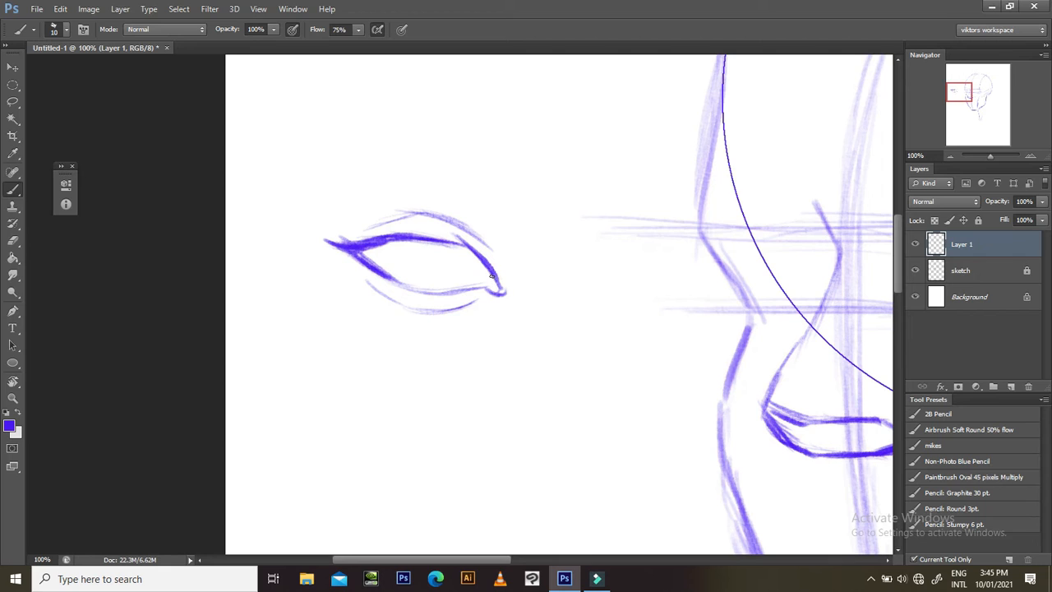
- Mark off the practice eye's tear duct and draw the iris hanging from the upper lid with a small dark pupil
{"action": "mouse_move", "coordinate": [485, 287]}
{"action": "left_mouse_down"}
{"action": "mouse_move", "coordinate": [491, 273]}
{"action": "mouse_move", "coordinate": [492, 285]}
{"action": "left_mouse_up"}
{"action": "left_click_drag", "start_coordinate": [399, 289], "coordinate": [437, 309]}
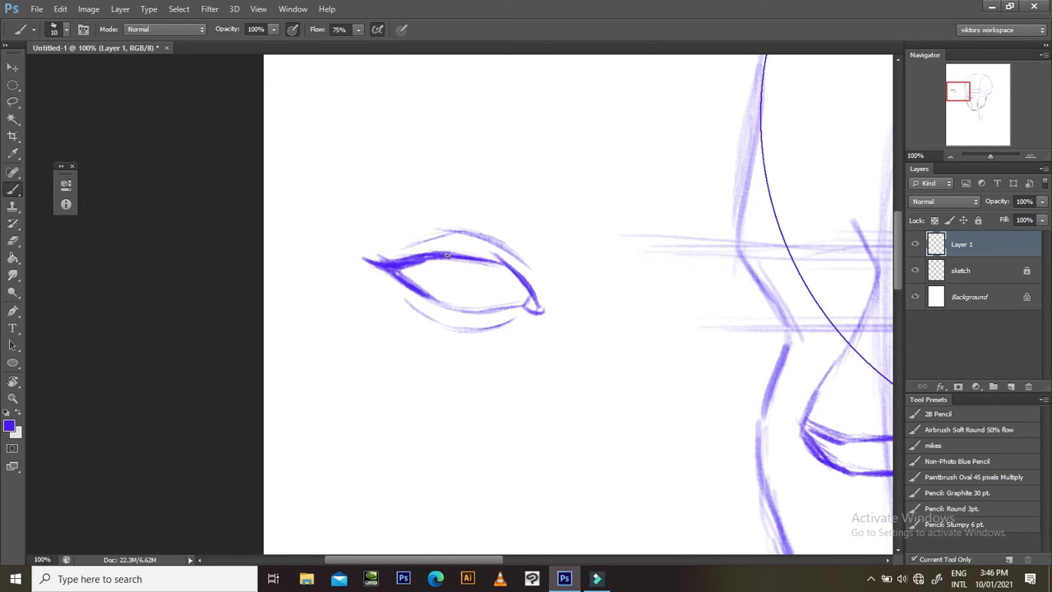
{"action": "left_click_drag", "start_coordinate": [430, 263], "coordinate": [468, 298]}
{"action": "mouse_move", "coordinate": [498, 263]}
{"action": "left_mouse_down"}
{"action": "mouse_move", "coordinate": [487, 291]}
{"action": "mouse_move", "coordinate": [449, 302]}
{"action": "left_mouse_up"}
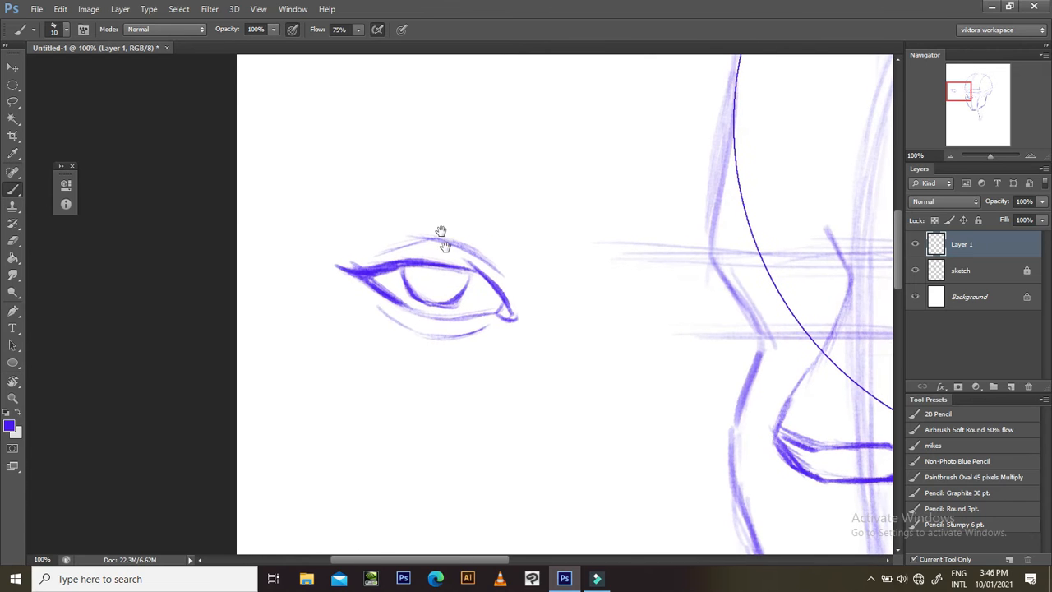
{"action": "key", "text": "r"}
{"action": "mouse_move", "coordinate": [567, 162]}
{"action": "left_mouse_down"}
{"action": "mouse_move", "coordinate": [629, 176]}
{"action": "mouse_move", "coordinate": [603, 214]}
{"action": "left_mouse_up"}
{"action": "key", "text": "Escape"}
{"action": "key", "text": "ctrl+minus"}
{"action": "key", "text": "ctrl+minus"}
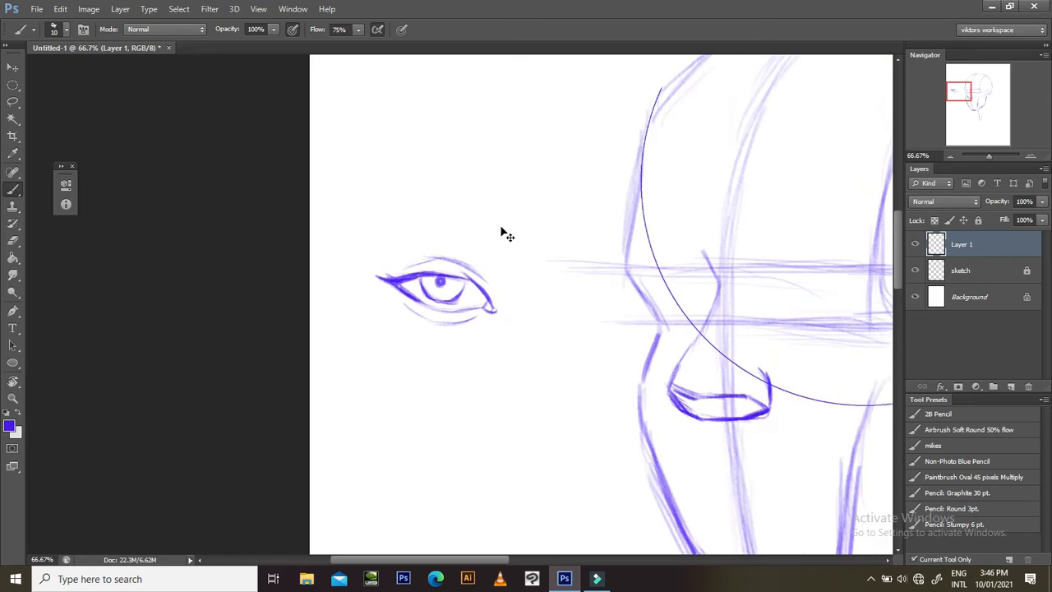
{"action": "key", "text": "ctrl+plus"}
{"action": "key", "text": "ctrl+plus"}
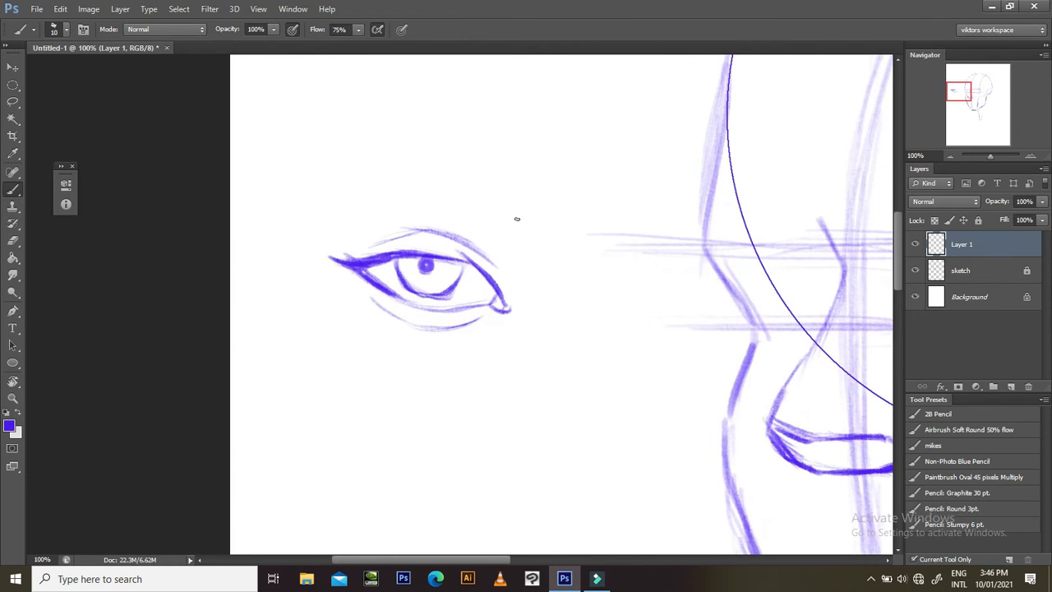
- Add short upward eyelashes along the outer half of the practice eye's upper lid and a sample lash stroke above it
{"action": "key", "text": "r"}
{"action": "mouse_move", "coordinate": [630, 176]}
{"action": "left_mouse_down"}
{"action": "mouse_move", "coordinate": [646, 219]}
{"action": "mouse_move", "coordinate": [542, 224]}
{"action": "mouse_move", "coordinate": [567, 231]}
{"action": "left_mouse_up"}
{"action": "left_click_drag", "start_coordinate": [512, 220], "coordinate": [493, 227]}
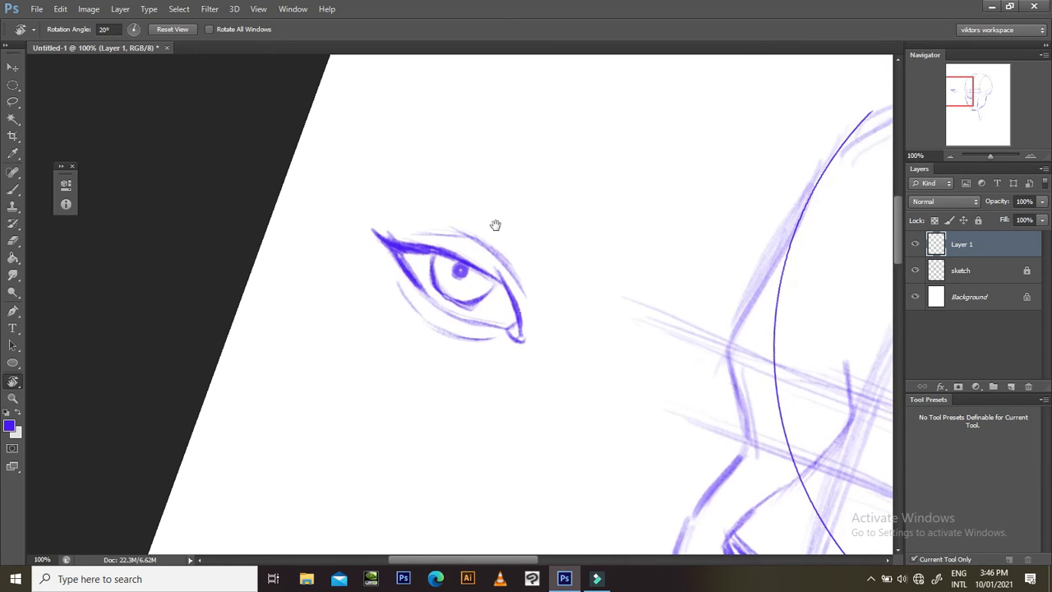
{"action": "key", "text": "b"}
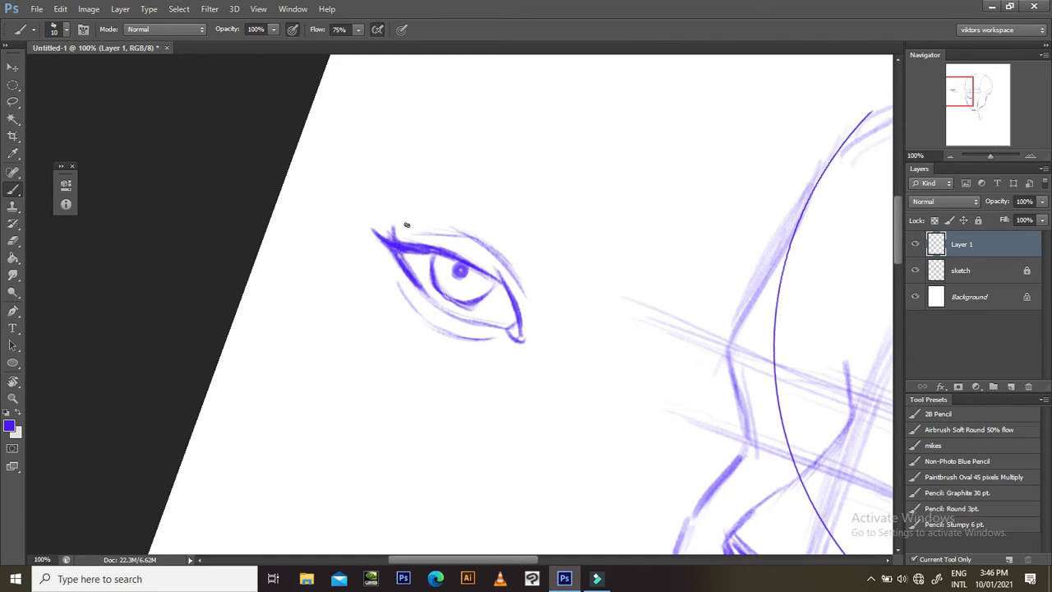
{"action": "left_click_drag", "start_coordinate": [400, 120], "coordinate": [410, 140]}
{"action": "mouse_move", "coordinate": [408, 226]}
{"action": "left_mouse_down"}
{"action": "mouse_move", "coordinate": [417, 244]}
{"action": "mouse_move", "coordinate": [405, 239]}
{"action": "left_mouse_up"}
{"action": "mouse_move", "coordinate": [440, 248]}
{"action": "left_mouse_down"}
{"action": "mouse_move", "coordinate": [438, 235]}
{"action": "mouse_move", "coordinate": [450, 228]}
{"action": "mouse_move", "coordinate": [404, 240]}
{"action": "left_mouse_up"}
{"action": "key", "text": "Escape"}
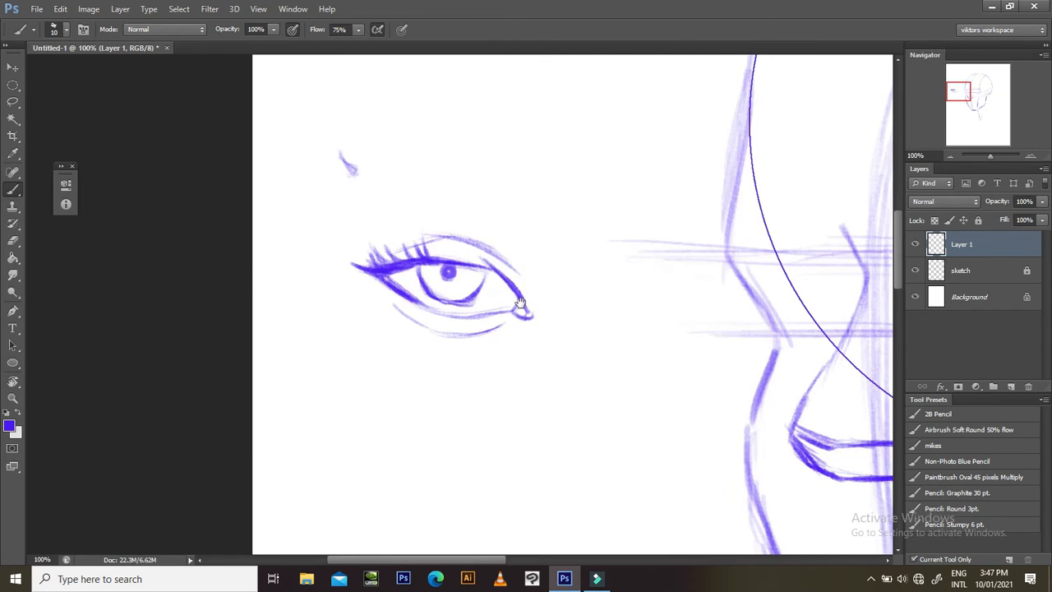
- Compare the practice eye with the head beside it, both close up and in the wider drawing
{"action": "left_click_drag", "start_coordinate": [568, 265], "coordinate": [494, 242]}
{"action": "key", "text": "ctrl+minus"}
{"action": "key", "text": "ctrl+minus"}
{"action": "key", "text": "ctrl+minus"}
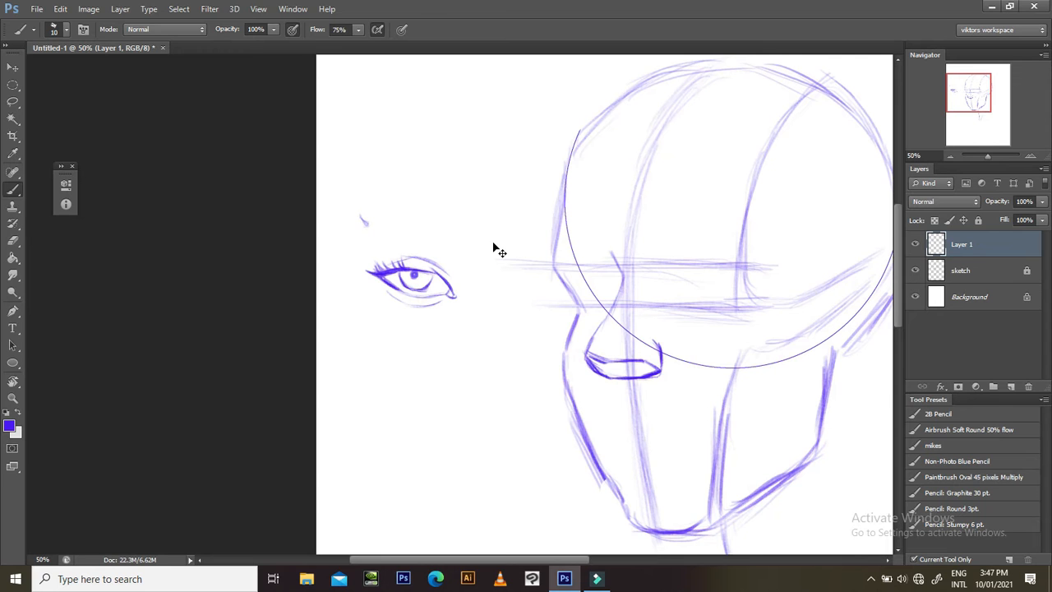
{"action": "key", "text": "ctrl+plus"}
{"action": "key", "text": "ctrl+plus"}
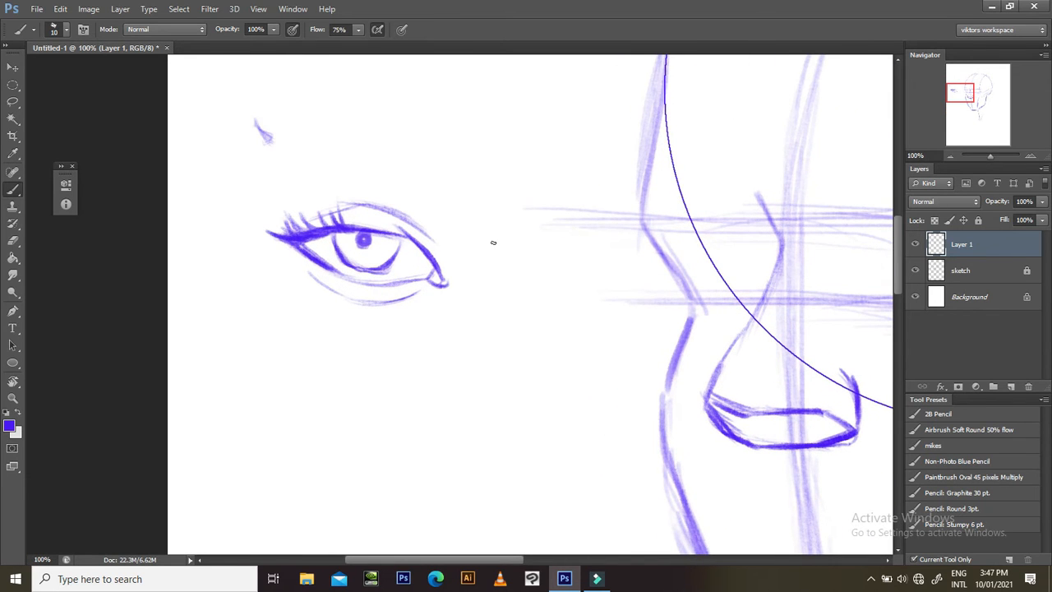
{"action": "key", "text": "ctrl+minus"}
{"action": "key", "text": "ctrl+minus"}
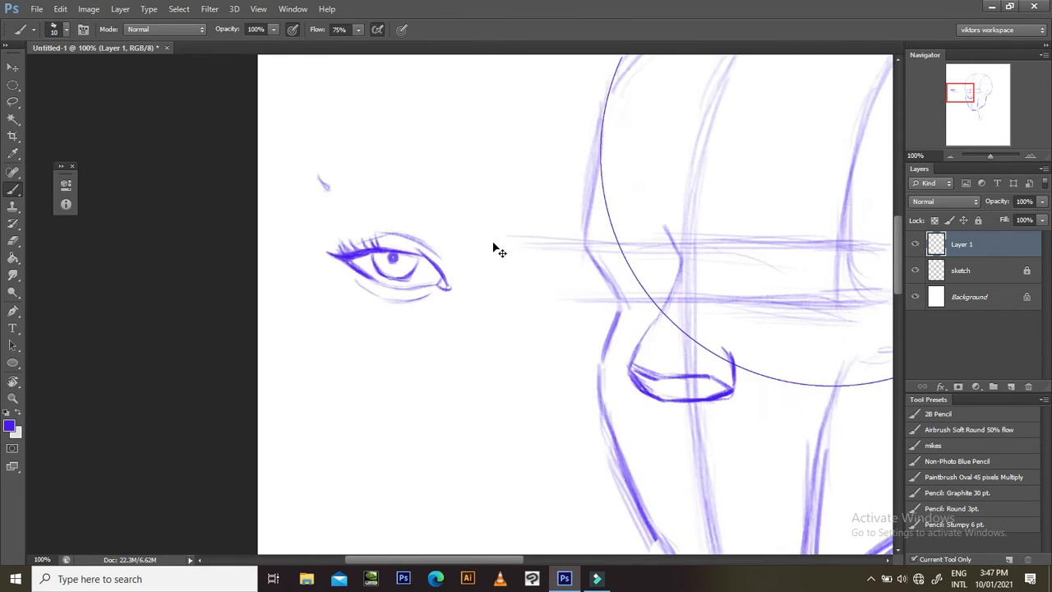
- Draw the far eye's arched upper lid between the face contour and the nose bridge and darken it with repeated strokes
{"action": "scroll", "coordinate": [634, 231], "scroll_direction": "right", "scroll_amount": 5}
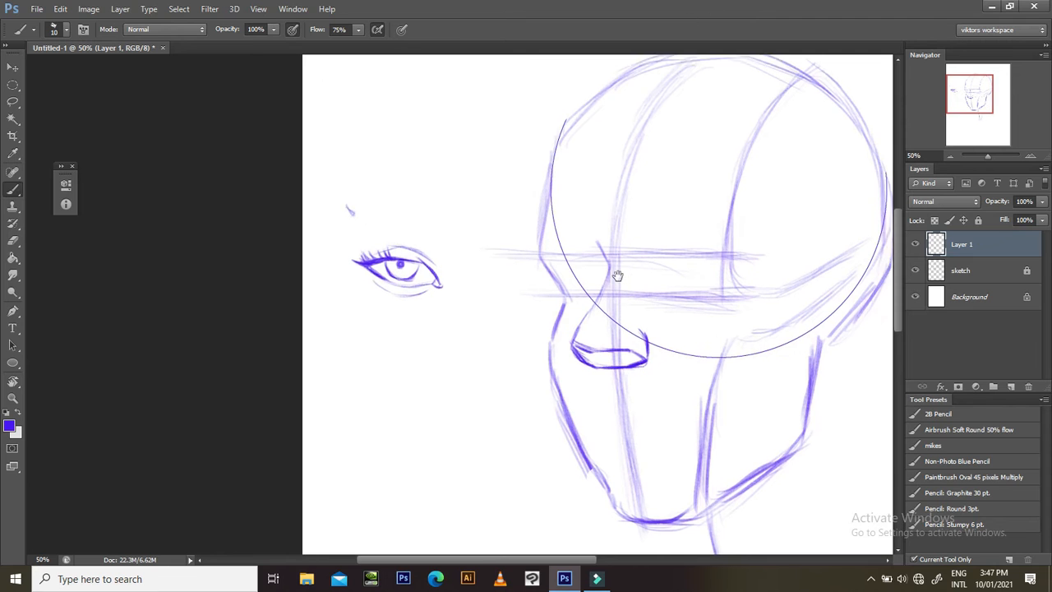
{"action": "key", "text": "ctrl+plus"}
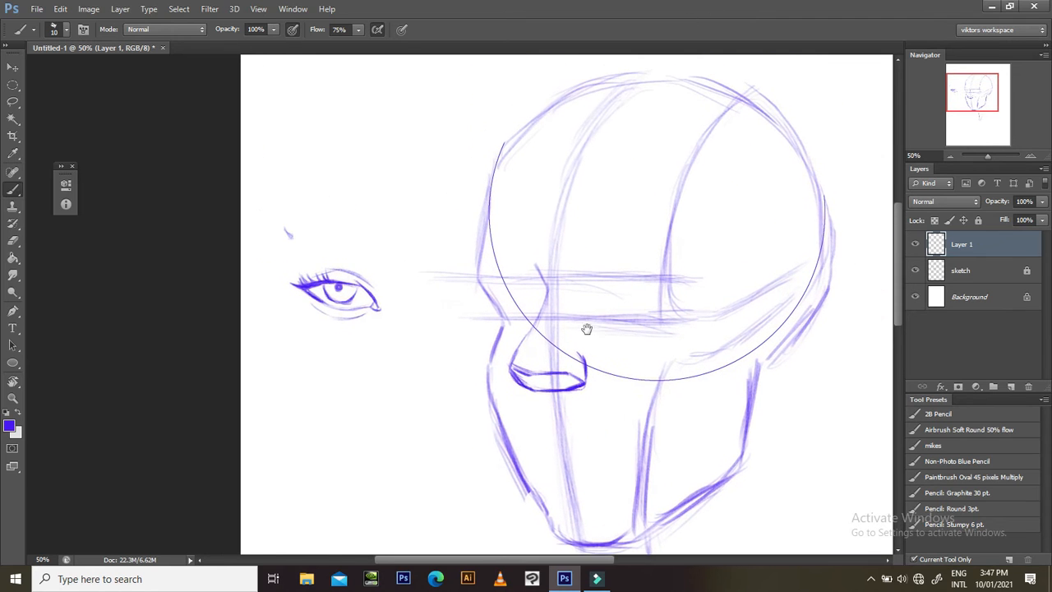
{"action": "key", "text": "ctrl+plus"}
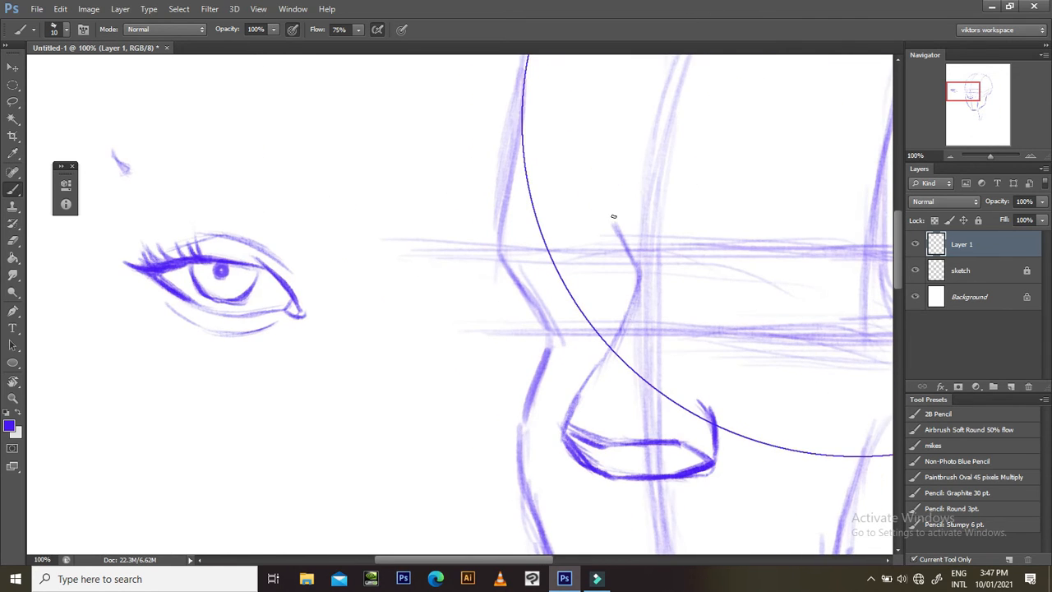
{"action": "left_click_drag", "start_coordinate": [681, 251], "coordinate": [630, 270]}
{"action": "key", "text": "r"}
{"action": "mouse_move", "coordinate": [766, 169]}
{"action": "left_mouse_down"}
{"action": "mouse_move", "coordinate": [774, 450]}
{"action": "mouse_move", "coordinate": [704, 509]}
{"action": "left_mouse_up"}
{"action": "key", "text": "b"}
{"action": "left_click_drag", "start_coordinate": [635, 391], "coordinate": [627, 353]}
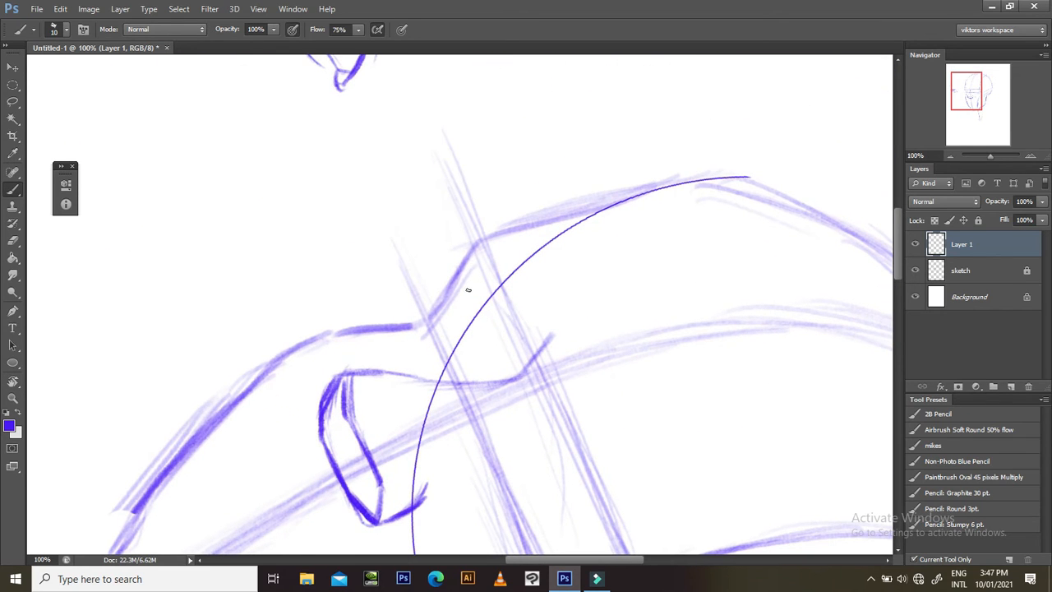
{"action": "left_click_drag", "start_coordinate": [465, 291], "coordinate": [458, 285]}
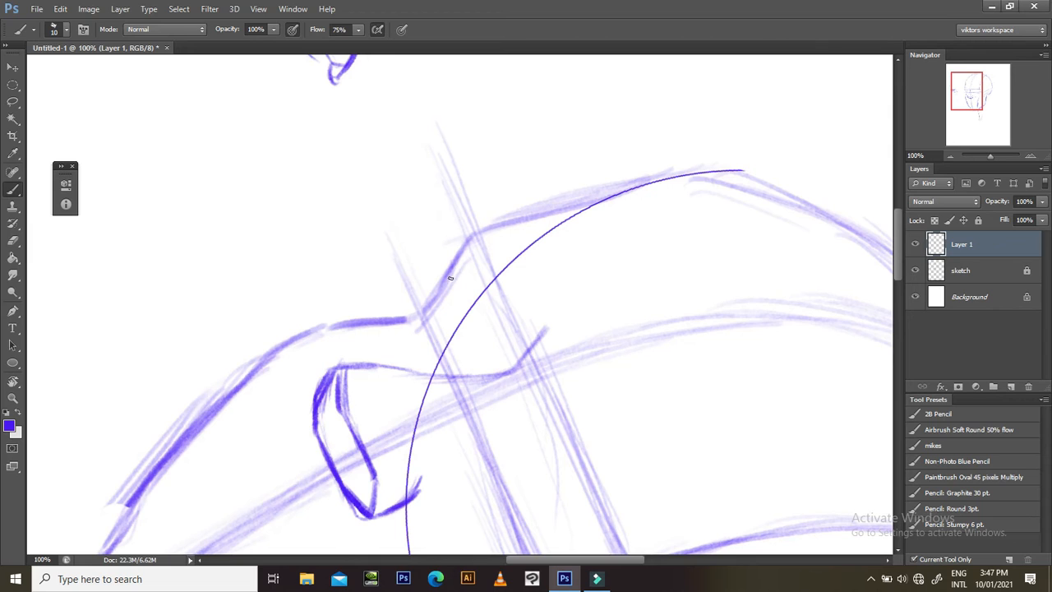
{"action": "mouse_move", "coordinate": [459, 292]}
{"action": "left_mouse_down"}
{"action": "mouse_move", "coordinate": [481, 306]}
{"action": "mouse_move", "coordinate": [448, 283]}
{"action": "mouse_move", "coordinate": [490, 336]}
{"action": "mouse_move", "coordinate": [492, 361]}
{"action": "left_mouse_up"}
{"action": "left_click_drag", "start_coordinate": [484, 317], "coordinate": [493, 367]}
{"action": "left_click_drag", "start_coordinate": [473, 291], "coordinate": [493, 360]}
{"action": "left_click_drag", "start_coordinate": [452, 287], "coordinate": [472, 296]}
{"action": "key", "text": "Escape"}
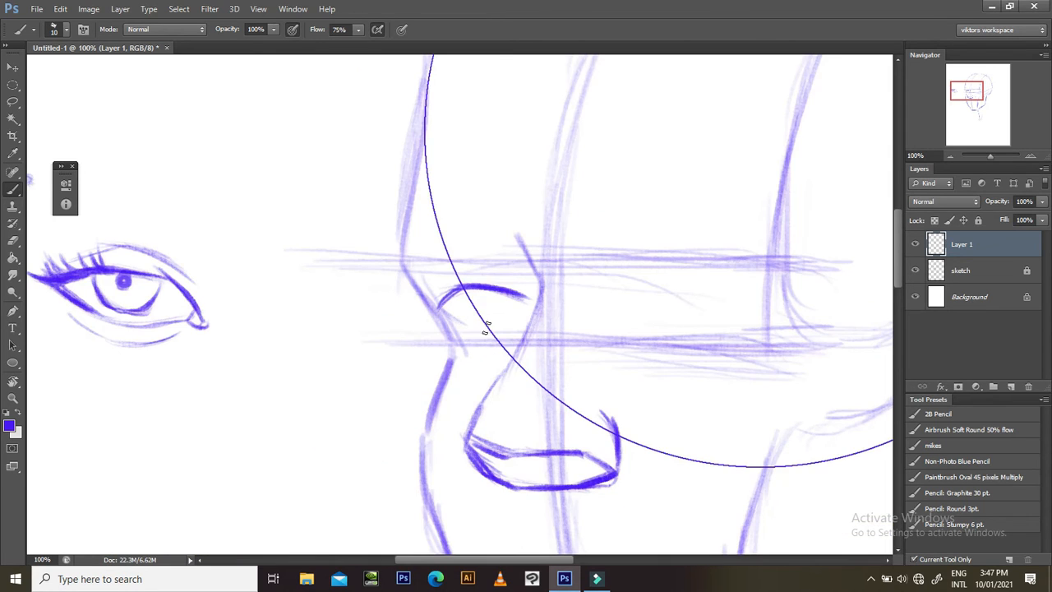
- Bring the far eye's upper lid down to its inner corner at the nose bridge and sketch the curved lower lid
{"action": "left_click_drag", "start_coordinate": [518, 293], "coordinate": [533, 314]}
{"action": "key", "text": "r"}
{"action": "mouse_move", "coordinate": [592, 220]}
{"action": "left_mouse_down"}
{"action": "mouse_move", "coordinate": [683, 250]}
{"action": "mouse_move", "coordinate": [676, 346]}
{"action": "left_mouse_up"}
{"action": "left_click_drag", "start_coordinate": [506, 322], "coordinate": [490, 311]}
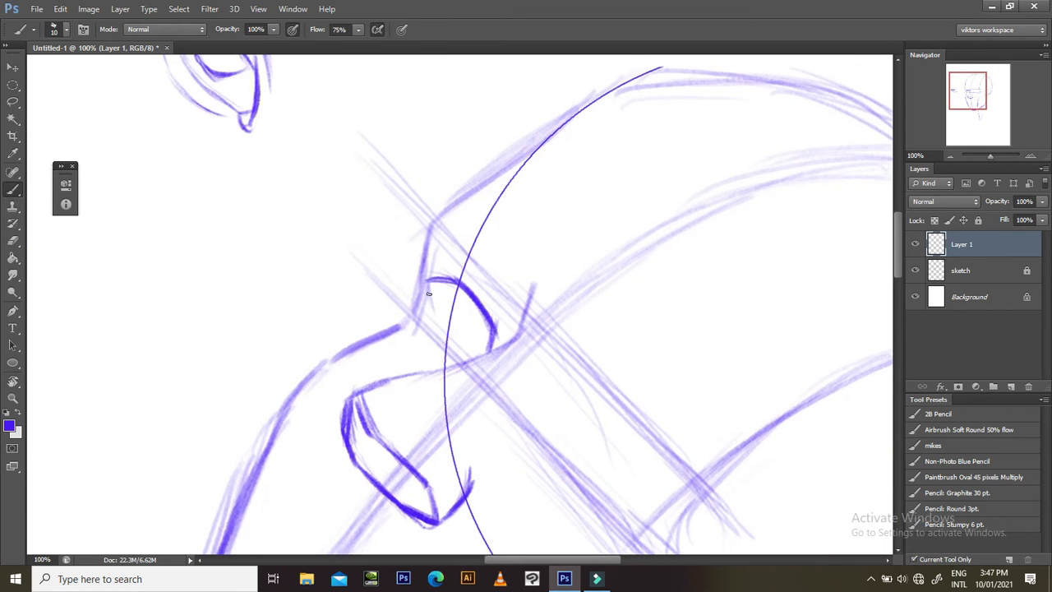
{"action": "left_click_drag", "start_coordinate": [430, 291], "coordinate": [446, 336]}
{"action": "left_click_drag", "start_coordinate": [430, 300], "coordinate": [466, 347]}
- Reinforce the far eye's upper lid and extend it slightly at the outer end
{"action": "key", "text": "r"}
{"action": "mouse_move", "coordinate": [601, 228]}
{"action": "left_mouse_down"}
{"action": "mouse_move", "coordinate": [625, 284]}
{"action": "mouse_move", "coordinate": [443, 326]}
{"action": "mouse_move", "coordinate": [449, 358]}
{"action": "left_mouse_up"}
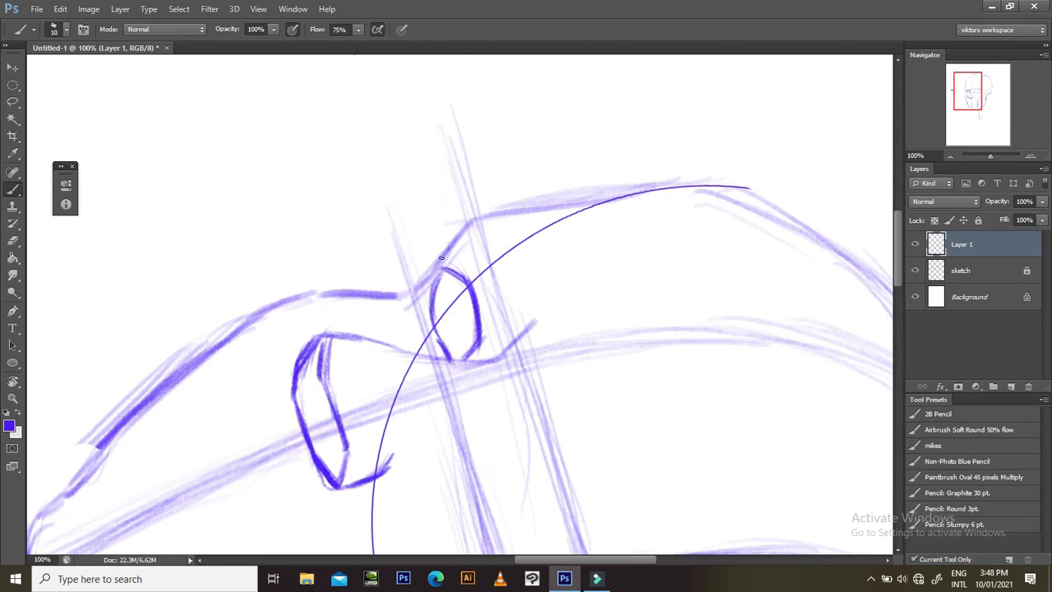
{"action": "mouse_move", "coordinate": [440, 268]}
{"action": "left_mouse_down"}
{"action": "mouse_move", "coordinate": [469, 302]}
{"action": "mouse_move", "coordinate": [437, 266]}
{"action": "mouse_move", "coordinate": [465, 280]}
{"action": "mouse_move", "coordinate": [474, 321]}
{"action": "mouse_move", "coordinate": [469, 276]}
{"action": "mouse_move", "coordinate": [477, 342]}
{"action": "mouse_move", "coordinate": [494, 321]}
{"action": "left_mouse_up"}
{"action": "key", "text": "space"}
{"action": "key", "text": "Escape"}
- Start the near eye between the two horizontal guidelines with a short slanted stroke for the inner upper lid
{"action": "left_click_drag", "start_coordinate": [546, 348], "coordinate": [515, 320]}
{"action": "left_click_drag", "start_coordinate": [591, 292], "coordinate": [503, 283]}
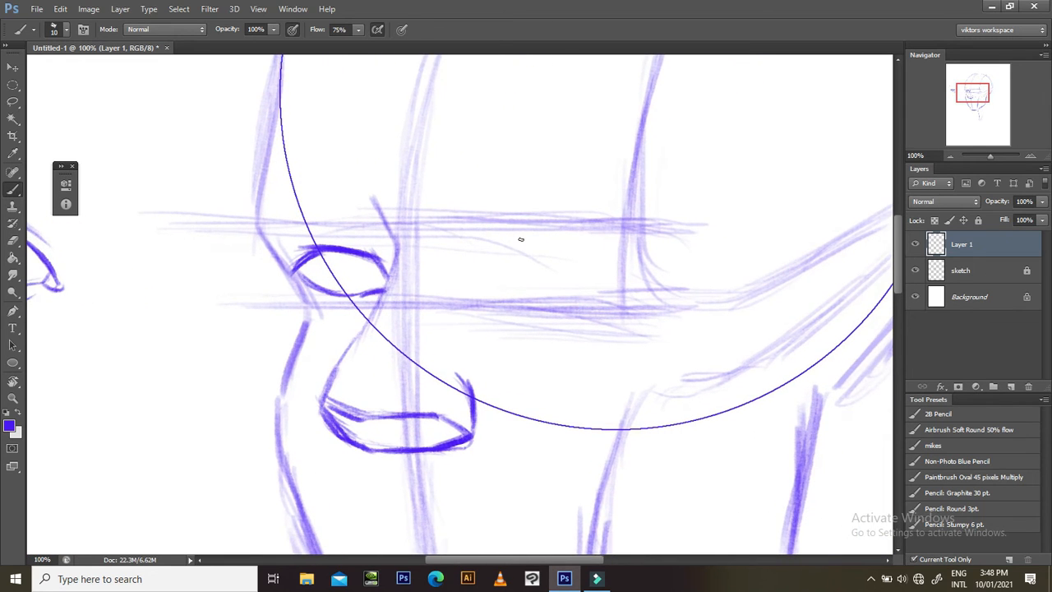
{"action": "left_click_drag", "start_coordinate": [498, 244], "coordinate": [461, 218]}
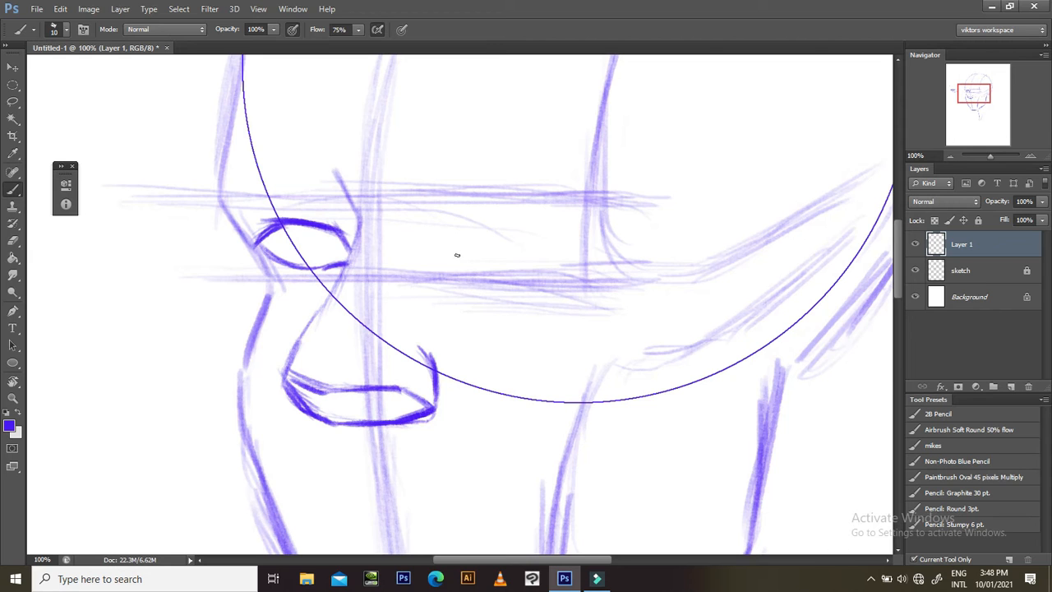
{"action": "left_click_drag", "start_coordinate": [454, 256], "coordinate": [485, 226]}
{"action": "left_click_drag", "start_coordinate": [454, 260], "coordinate": [483, 229]}
{"action": "left_click_drag", "start_coordinate": [450, 263], "coordinate": [485, 228]}
- Continue the near eye's upper lid in a long curve from the inner stroke to the outer corner, replacing the first attempt
{"action": "key", "text": "r"}
{"action": "mouse_move", "coordinate": [613, 122]}
{"action": "left_mouse_down"}
{"action": "mouse_move", "coordinate": [661, 390]}
{"action": "mouse_move", "coordinate": [635, 406]}
{"action": "left_mouse_up"}
{"action": "left_click_drag", "start_coordinate": [580, 361], "coordinate": [547, 306]}
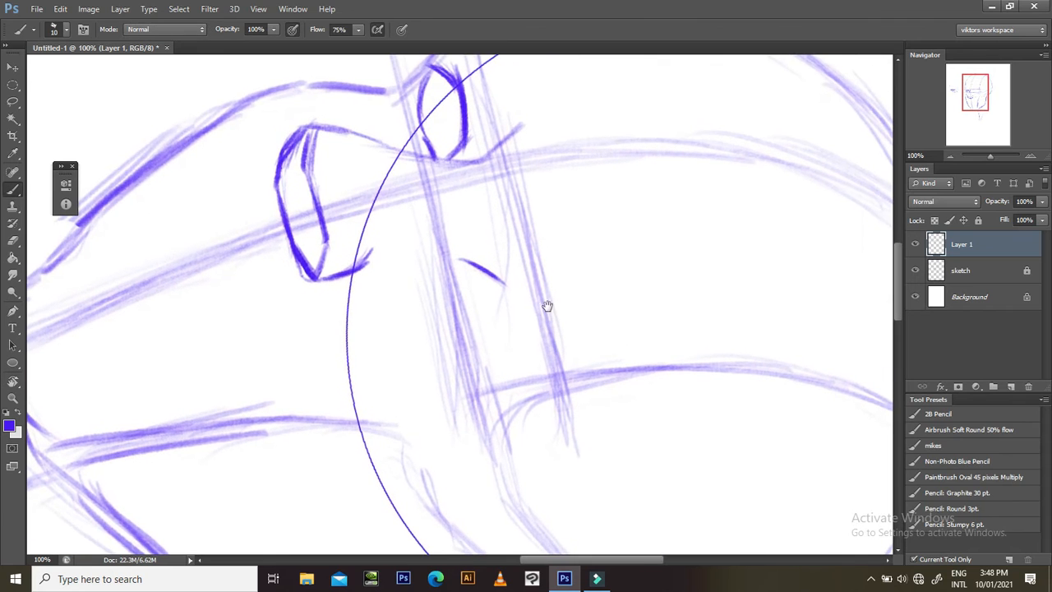
{"action": "left_click_drag", "start_coordinate": [496, 279], "coordinate": [513, 355]}
{"action": "key", "text": "ctrl+alt+z"}
{"action": "mouse_move", "coordinate": [497, 273]}
{"action": "left_mouse_down"}
{"action": "mouse_move", "coordinate": [516, 345]}
{"action": "mouse_move", "coordinate": [500, 276]}
{"action": "mouse_move", "coordinate": [516, 326]}
{"action": "mouse_move", "coordinate": [516, 380]}
{"action": "left_mouse_up"}
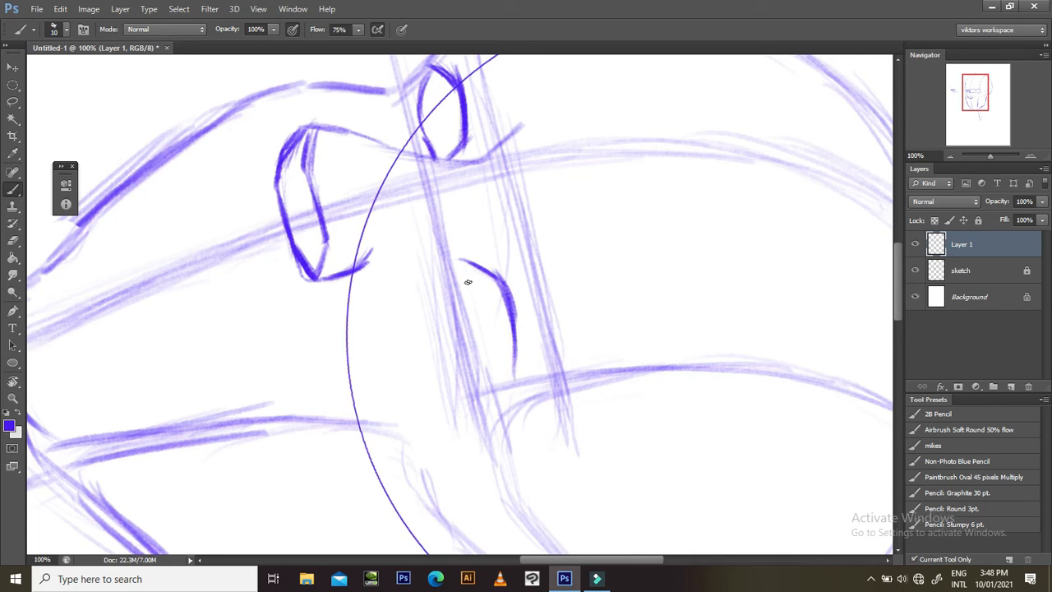
- Sketch the near eye's curved lower lid from the inner corner to the outer corner
{"action": "left_click_drag", "start_coordinate": [454, 262], "coordinate": [466, 325]}
{"action": "left_click_drag", "start_coordinate": [460, 281], "coordinate": [478, 347]}
{"action": "left_click_drag", "start_coordinate": [464, 281], "coordinate": [500, 378]}
{"action": "left_click_drag", "start_coordinate": [472, 346], "coordinate": [511, 386]}
- Darken the near eye's upper and lower lids and close the shape at the inner corner
{"action": "mouse_move", "coordinate": [492, 269]}
{"action": "left_mouse_down"}
{"action": "mouse_move", "coordinate": [508, 303]}
{"action": "mouse_move", "coordinate": [516, 375]}
{"action": "left_mouse_up"}
{"action": "left_click_drag", "start_coordinate": [518, 330], "coordinate": [517, 383]}
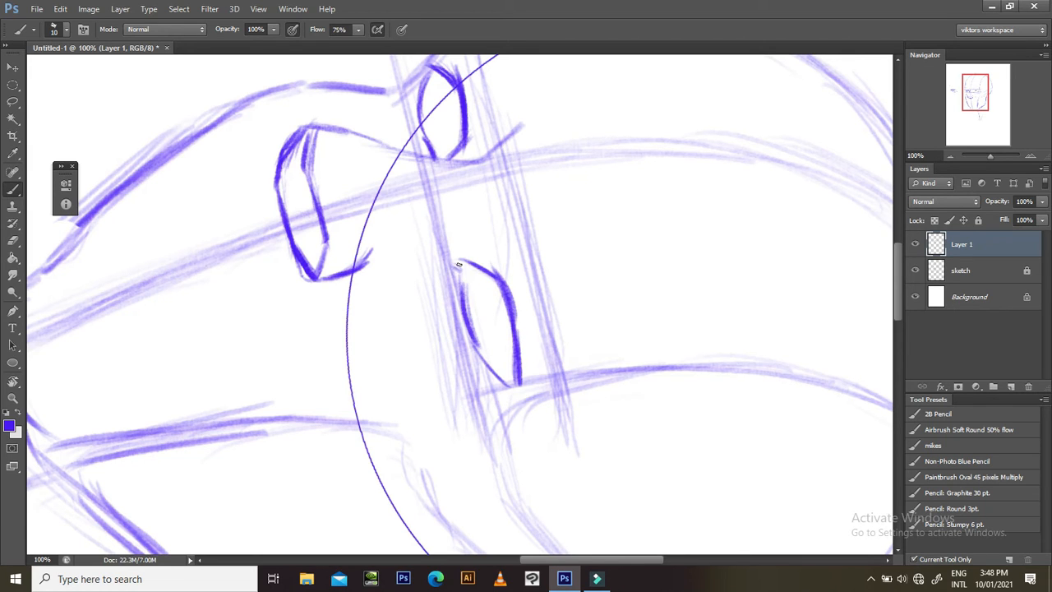
{"action": "mouse_move", "coordinate": [456, 261]}
{"action": "left_mouse_down"}
{"action": "mouse_move", "coordinate": [473, 342]}
{"action": "mouse_move", "coordinate": [505, 387]}
{"action": "left_mouse_up"}
{"action": "left_click_drag", "start_coordinate": [476, 345], "coordinate": [515, 386]}
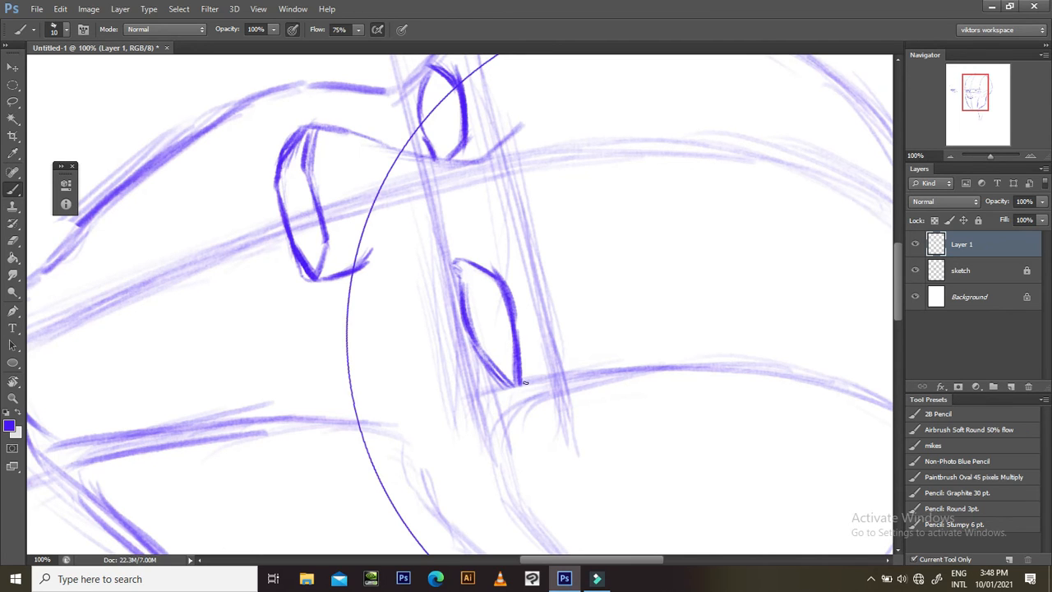
{"action": "key", "text": "Escape"}
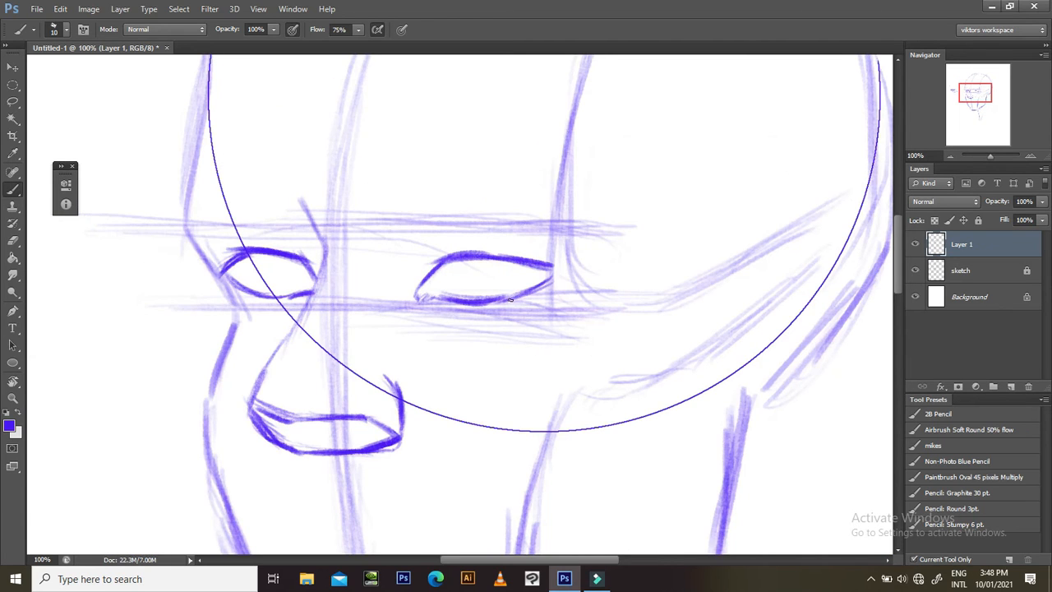
{"action": "key", "text": "r"}
{"action": "mouse_move", "coordinate": [610, 316]}
{"action": "left_mouse_down"}
{"action": "mouse_move", "coordinate": [662, 235]}
{"action": "mouse_move", "coordinate": [663, 279]}
{"action": "mouse_move", "coordinate": [650, 272]}
{"action": "left_mouse_up"}
{"action": "key", "text": "l"}
{"action": "mouse_move", "coordinate": [540, 230]}
{"action": "left_mouse_down"}
{"action": "mouse_move", "coordinate": [574, 272]}
{"action": "mouse_move", "coordinate": [530, 314]}
{"action": "mouse_move", "coordinate": [468, 327]}
{"action": "left_mouse_up"}
{"action": "key", "text": "ctrl+d"}
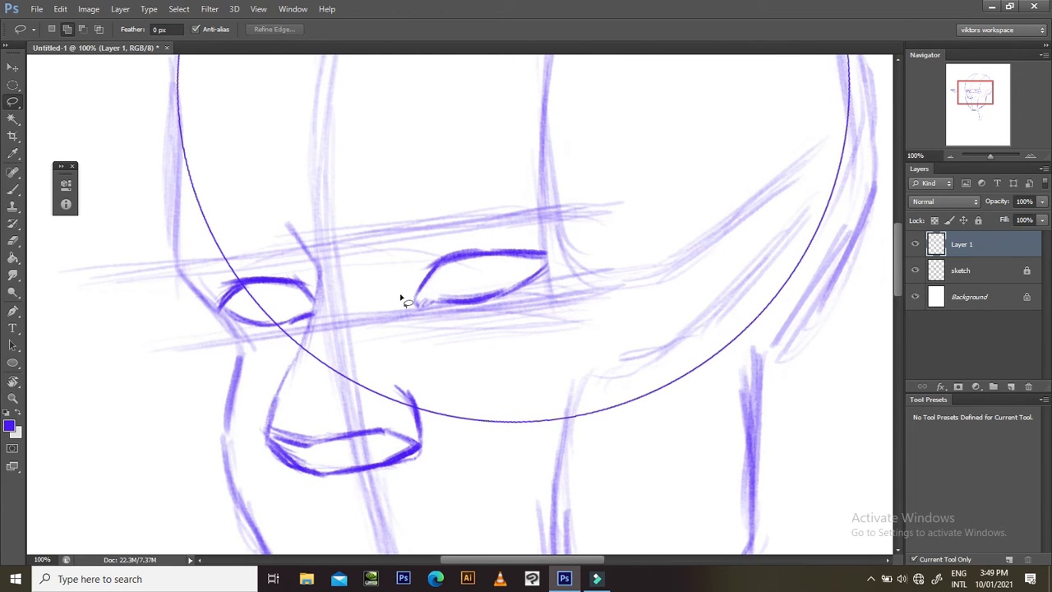
{"action": "key", "text": "Escape"}
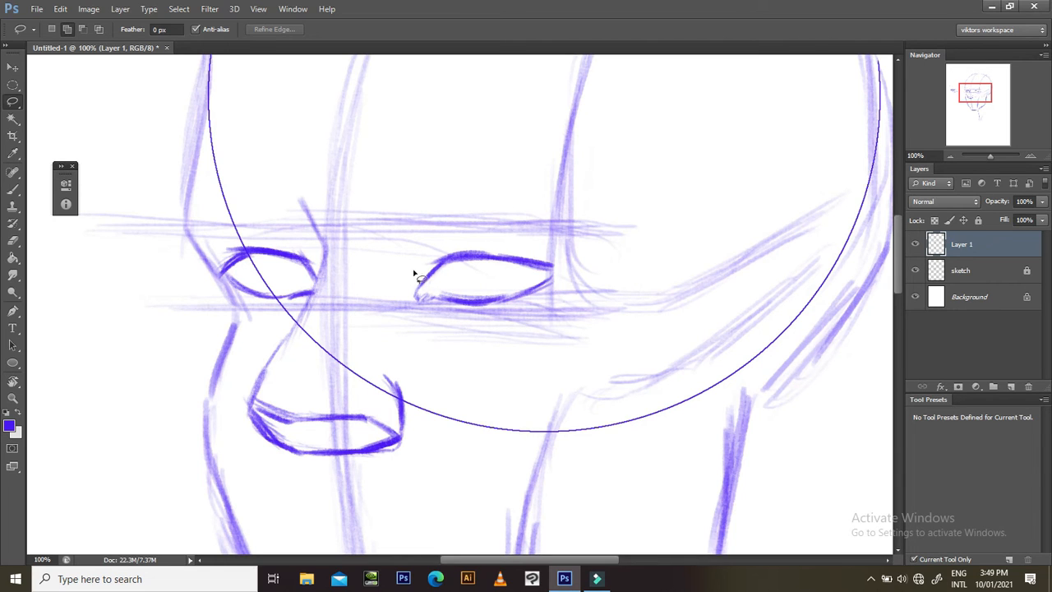
{"action": "left_click_drag", "start_coordinate": [521, 270], "coordinate": [513, 335]}
{"action": "mouse_move", "coordinate": [442, 331]}
{"action": "left_mouse_down"}
{"action": "mouse_move", "coordinate": [443, 302]}
{"action": "mouse_move", "coordinate": [395, 302]}
{"action": "mouse_move", "coordinate": [448, 274]}
{"action": "mouse_move", "coordinate": [465, 300]}
{"action": "left_mouse_up"}
{"action": "left_click", "coordinate": [470, 309]}
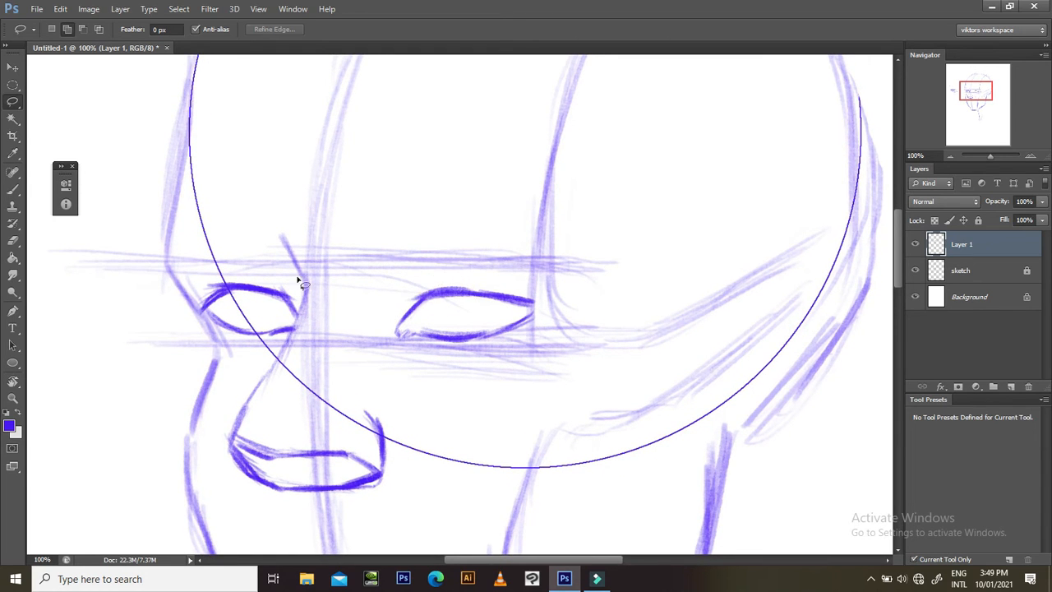
- Select the near eye with the Lasso tool, move it up about 6 px with Free Transform, and deselect it
{"action": "right_click", "coordinate": [20, 106]}
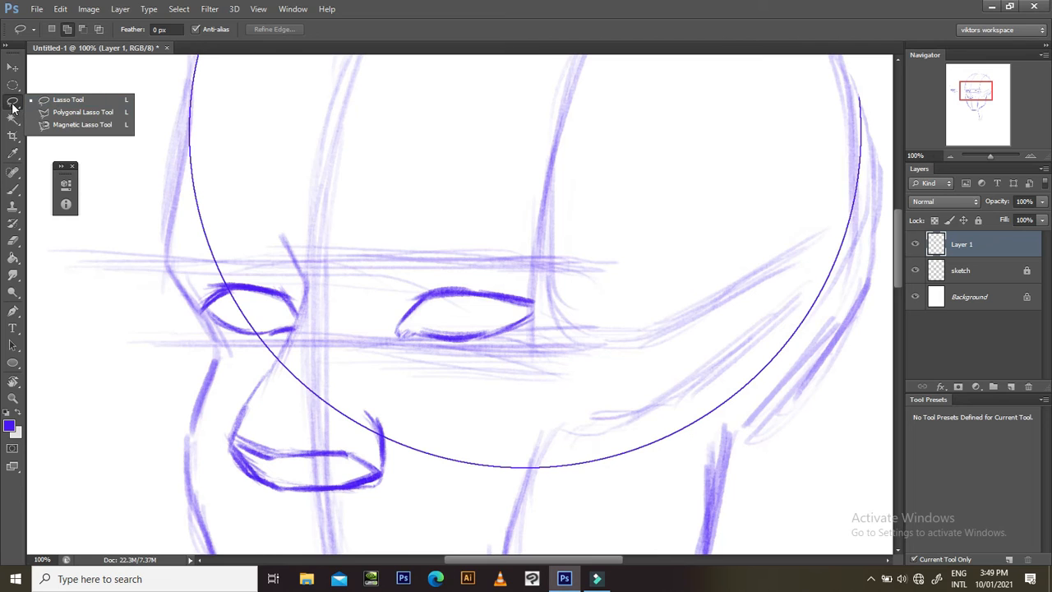
{"action": "left_click", "coordinate": [14, 105]}
{"action": "right_click", "coordinate": [14, 105]}
{"action": "left_click", "coordinate": [12, 105]}
{"action": "right_click", "coordinate": [12, 105]}
{"action": "left_click", "coordinate": [64, 100]}
{"action": "mouse_move", "coordinate": [396, 294]}
{"action": "left_mouse_down"}
{"action": "mouse_move", "coordinate": [510, 277]}
{"action": "mouse_move", "coordinate": [552, 288]}
{"action": "mouse_move", "coordinate": [559, 312]}
{"action": "mouse_move", "coordinate": [517, 359]}
{"action": "mouse_move", "coordinate": [395, 336]}
{"action": "mouse_move", "coordinate": [400, 292]}
{"action": "left_mouse_up"}
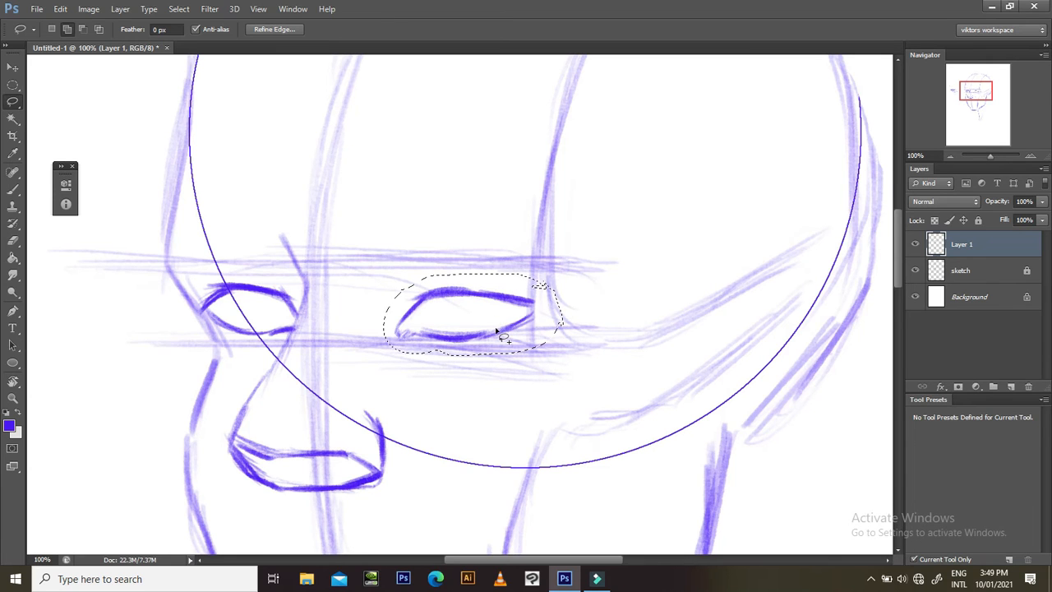
{"action": "key", "text": "ctrl+t"}
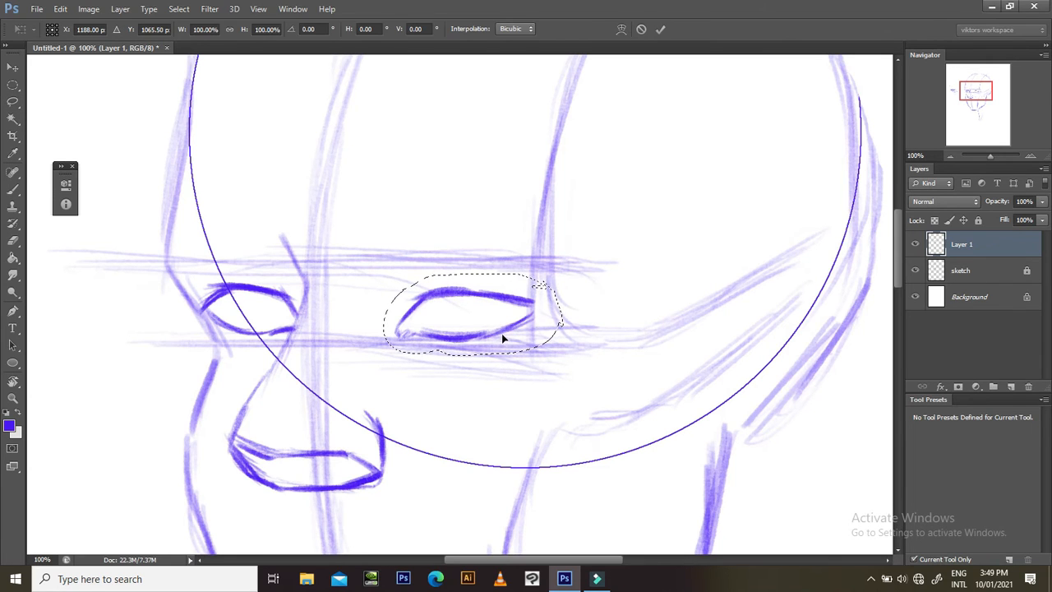
{"action": "mouse_move", "coordinate": [509, 340]}
{"action": "left_mouse_down"}
{"action": "mouse_move", "coordinate": [508, 331]}
{"action": "mouse_move", "coordinate": [523, 339]}
{"action": "left_mouse_up"}
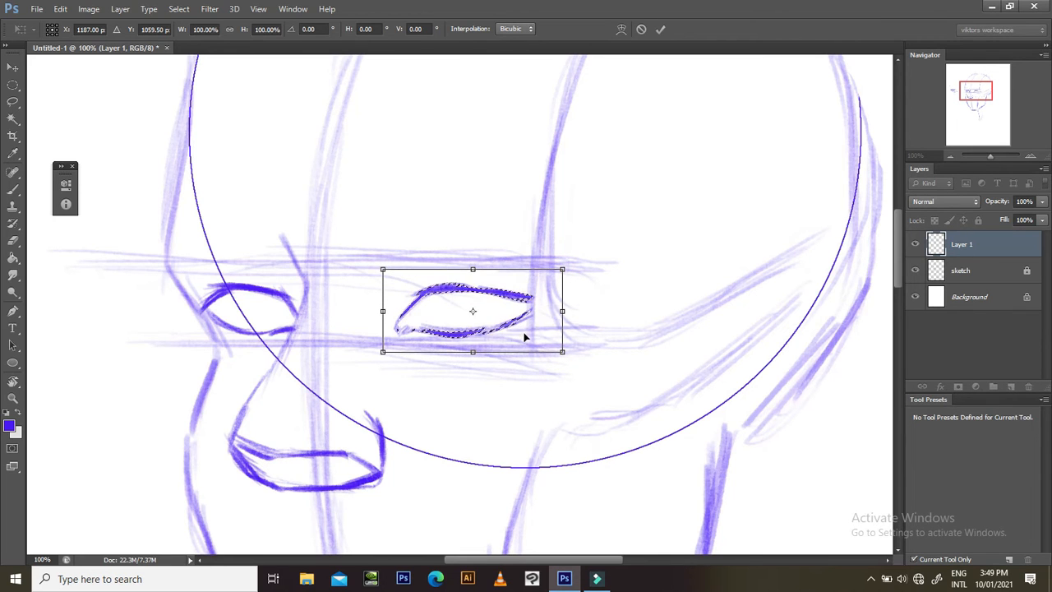
{"action": "key", "text": "Return"}
{"action": "key", "text": "ctrl+d"}
- Thicken the near eye's upper lid toward the outer corner with repeated dark strokes
{"action": "key", "text": "r"}
{"action": "mouse_move", "coordinate": [608, 211]}
{"action": "left_mouse_down"}
{"action": "mouse_move", "coordinate": [672, 277]}
{"action": "mouse_move", "coordinate": [648, 422]}
{"action": "left_mouse_up"}
{"action": "key", "text": "b"}
{"action": "scroll", "coordinate": [534, 361], "scroll_direction": "down", "scroll_amount": 3}
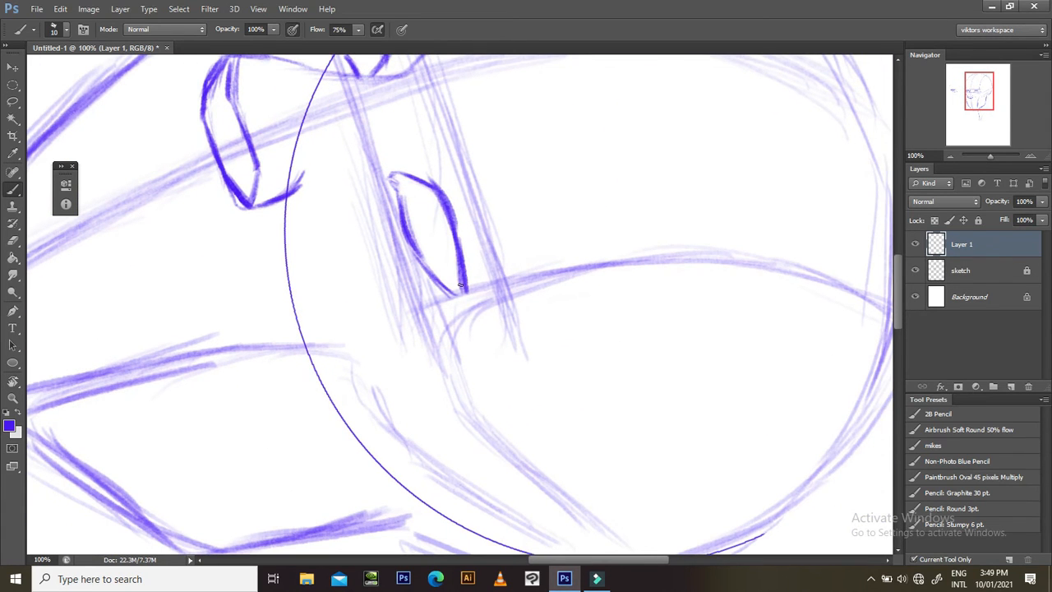
{"action": "left_click_drag", "start_coordinate": [462, 268], "coordinate": [466, 297]}
{"action": "left_click_drag", "start_coordinate": [436, 184], "coordinate": [460, 287]}
{"action": "left_click_drag", "start_coordinate": [457, 251], "coordinate": [464, 294]}
- Thicken the outer part of the near eye's lower lid and darken the outer corner where the lids meet
{"action": "key", "text": "r"}
{"action": "mouse_move", "coordinate": [537, 192]}
{"action": "left_mouse_down"}
{"action": "mouse_move", "coordinate": [571, 186]}
{"action": "mouse_move", "coordinate": [606, 227]}
{"action": "left_mouse_up"}
{"action": "mouse_move", "coordinate": [443, 244]}
{"action": "left_mouse_down"}
{"action": "mouse_move", "coordinate": [456, 282]}
{"action": "mouse_move", "coordinate": [447, 254]}
{"action": "mouse_move", "coordinate": [472, 284]}
{"action": "mouse_move", "coordinate": [443, 256]}
{"action": "mouse_move", "coordinate": [468, 301]}
{"action": "left_mouse_up"}
{"action": "left_click_drag", "start_coordinate": [448, 263], "coordinate": [458, 285]}
{"action": "left_click_drag", "start_coordinate": [457, 283], "coordinate": [468, 293]}
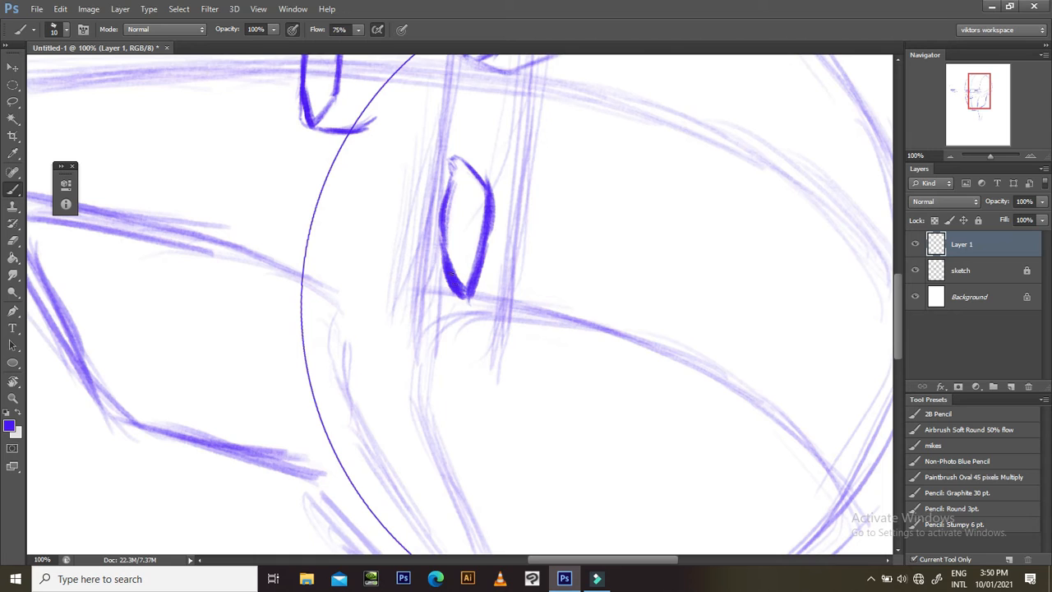
- Darken the inner part of the near eye's lower lid up to the inner corner
{"action": "left_click_drag", "start_coordinate": [448, 180], "coordinate": [440, 258]}
{"action": "left_click_drag", "start_coordinate": [453, 160], "coordinate": [449, 178]}
{"action": "key", "text": "Escape"}
{"action": "left_click_drag", "start_coordinate": [404, 316], "coordinate": [448, 280]}
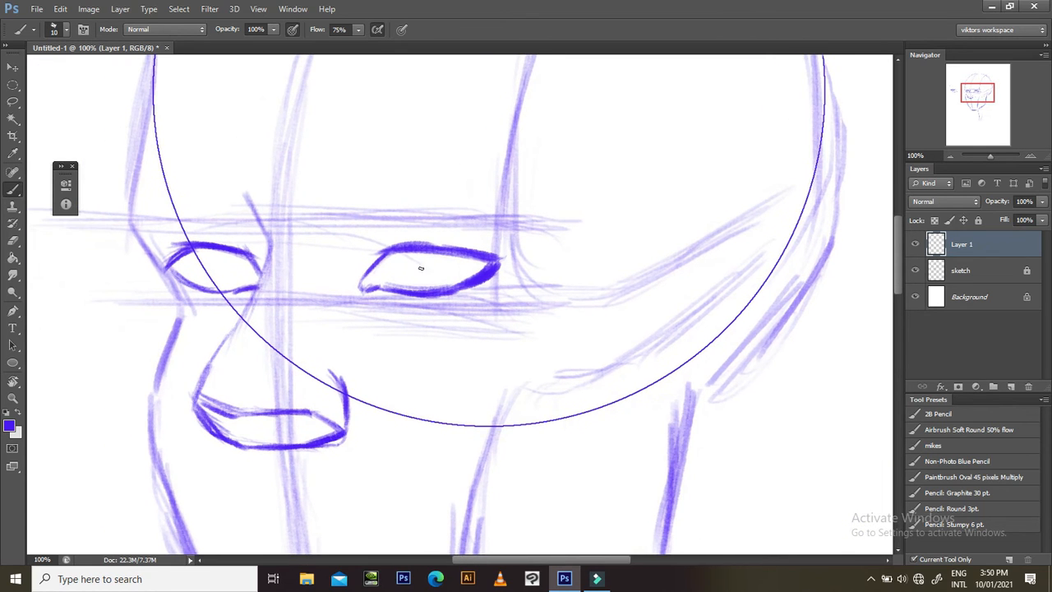
- Draw the curved eyelid crease above the near eye, following its upper lid toward the outer corner
{"action": "mouse_move", "coordinate": [376, 261]}
{"action": "left_mouse_down"}
{"action": "mouse_move", "coordinate": [361, 289]}
{"action": "mouse_move", "coordinate": [406, 284]}
{"action": "mouse_move", "coordinate": [361, 266]}
{"action": "mouse_move", "coordinate": [406, 268]}
{"action": "left_mouse_up"}
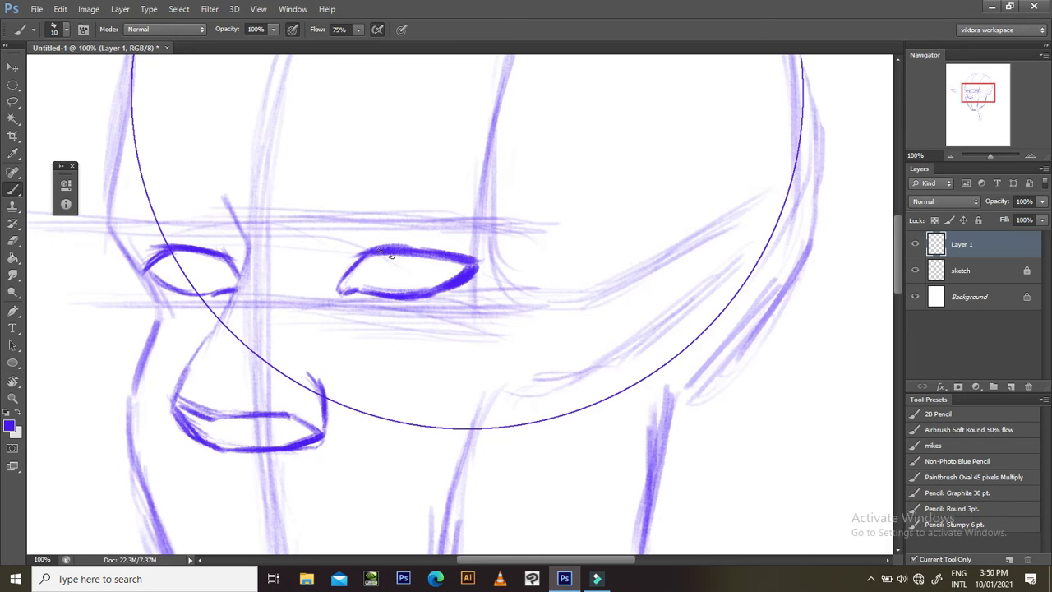
{"action": "left_click_drag", "start_coordinate": [305, 251], "coordinate": [333, 241]}
{"action": "mouse_move", "coordinate": [421, 227]}
{"action": "left_mouse_down"}
{"action": "mouse_move", "coordinate": [535, 176]}
{"action": "mouse_move", "coordinate": [575, 254]}
{"action": "mouse_move", "coordinate": [567, 251]}
{"action": "left_mouse_up"}
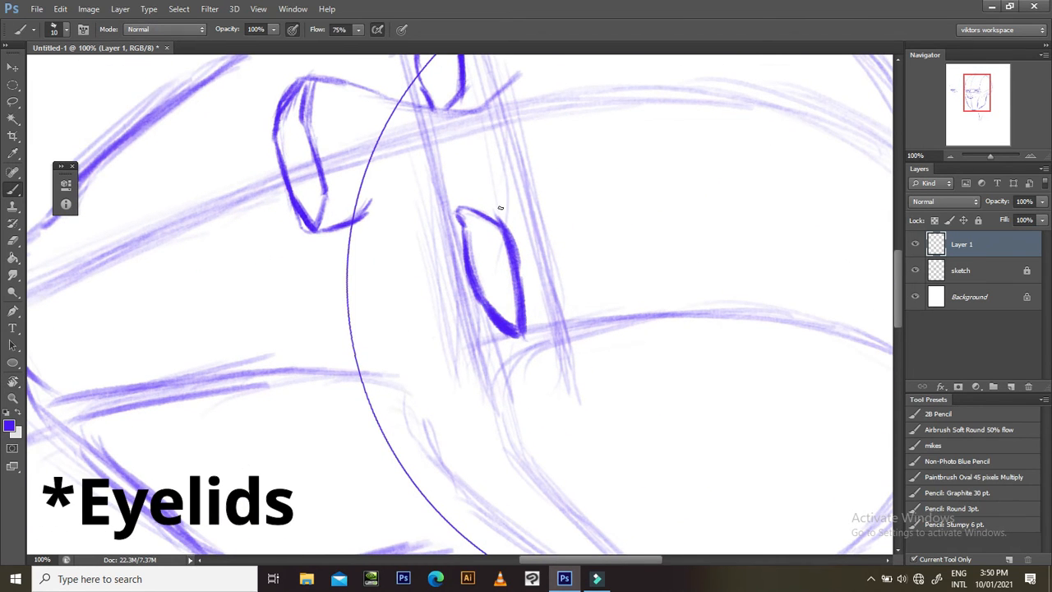
{"action": "mouse_move", "coordinate": [499, 210]}
{"action": "left_mouse_down"}
{"action": "mouse_move", "coordinate": [536, 249]}
{"action": "mouse_move", "coordinate": [541, 309]}
{"action": "left_mouse_up"}
{"action": "left_click_drag", "start_coordinate": [535, 245], "coordinate": [536, 346]}
{"action": "mouse_move", "coordinate": [542, 296]}
{"action": "left_mouse_down"}
{"action": "mouse_move", "coordinate": [536, 345]}
{"action": "mouse_move", "coordinate": [537, 327]}
{"action": "left_mouse_up"}
- Draw a matching eyelid crease above the far eye, undoing unsatisfactory strokes
{"action": "left_click_drag", "start_coordinate": [461, 237], "coordinate": [486, 364]}
{"action": "mouse_move", "coordinate": [468, 129]}
{"action": "left_mouse_down"}
{"action": "mouse_move", "coordinate": [492, 151]}
{"action": "mouse_move", "coordinate": [498, 192]}
{"action": "left_mouse_up"}
{"action": "left_click_drag", "start_coordinate": [491, 155], "coordinate": [500, 226]}
{"action": "key", "text": "ctrl+alt+z"}
{"action": "key", "text": "ctrl+alt+z"}
{"action": "mouse_move", "coordinate": [493, 158]}
{"action": "left_mouse_down"}
{"action": "mouse_move", "coordinate": [515, 400]}
{"action": "mouse_move", "coordinate": [444, 296]}
{"action": "left_mouse_up"}
{"action": "key", "text": "r"}
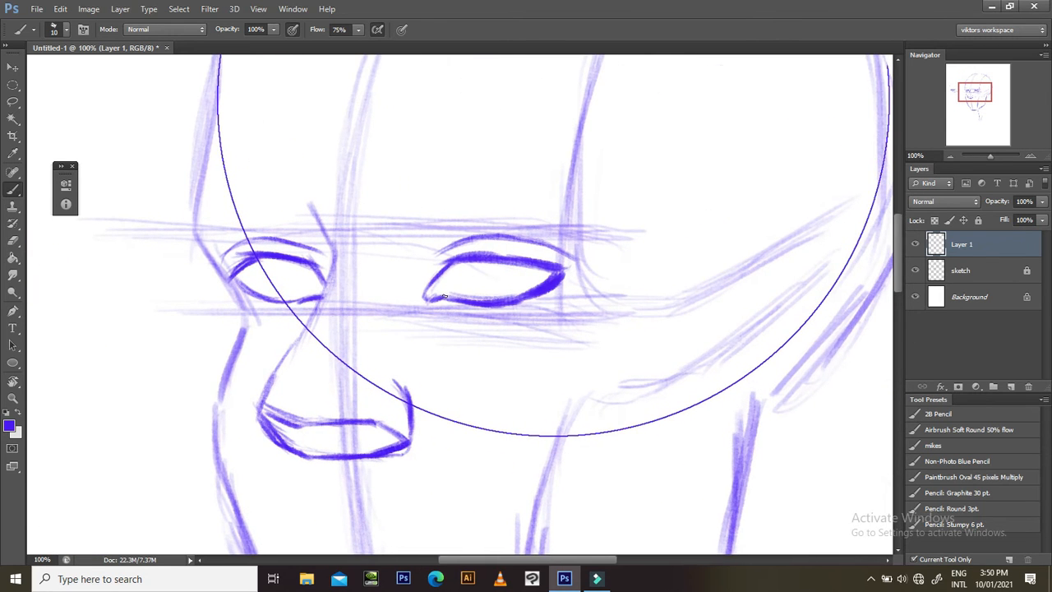
- Examine both eyelid creases up close and against the whole head
{"action": "left_click_drag", "start_coordinate": [512, 275], "coordinate": [472, 287]}
{"action": "left_click_drag", "start_coordinate": [442, 338], "coordinate": [473, 318]}
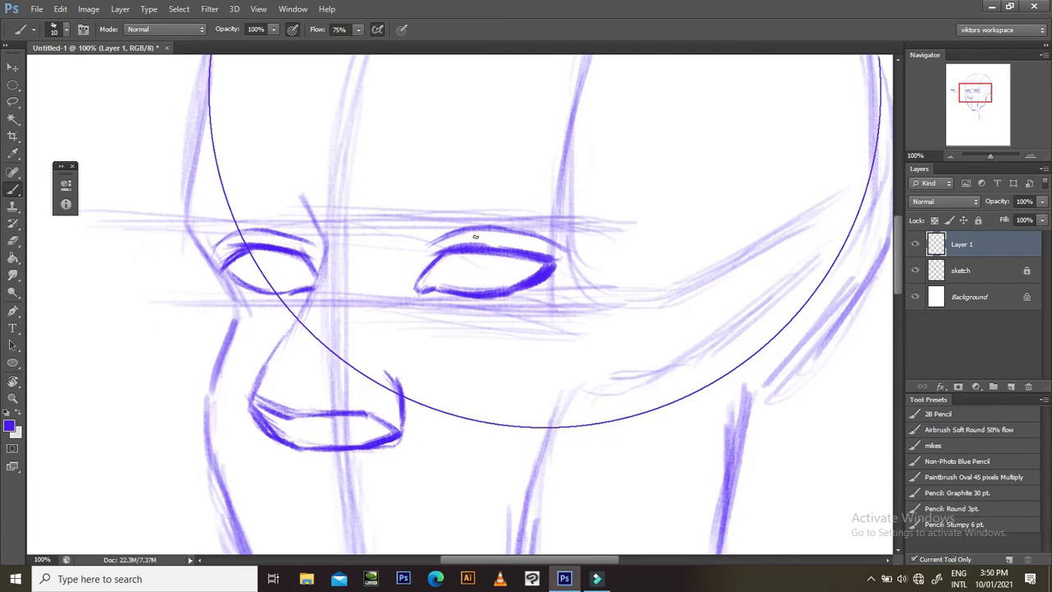
{"action": "key", "text": "ctrl+minus"}
{"action": "key", "text": "ctrl+minus"}
{"action": "key", "text": "ctrl+minus"}
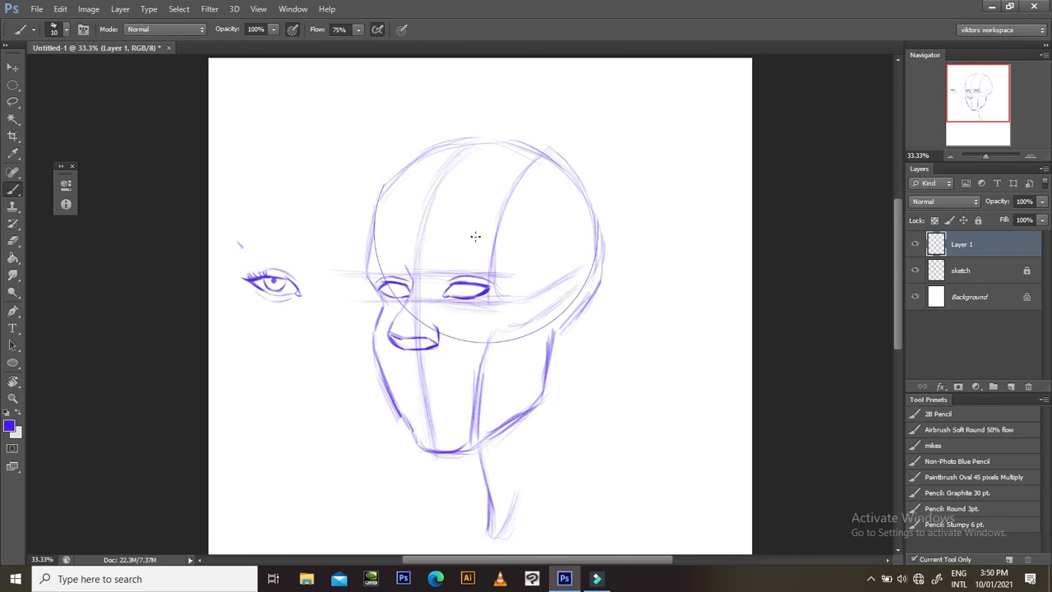
{"action": "key", "text": "ctrl+minus"}
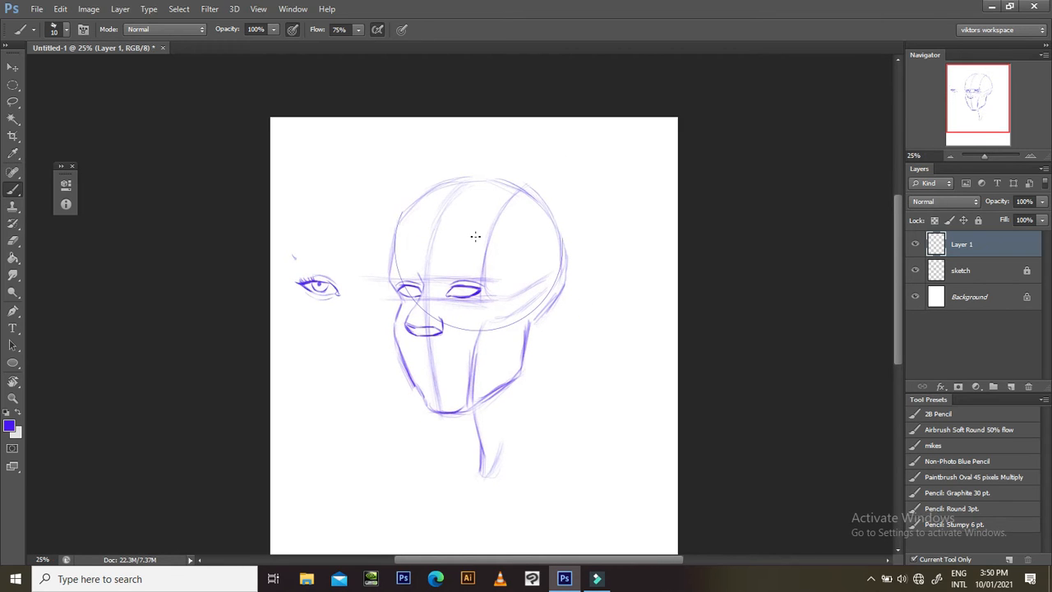
{"action": "key", "text": "ctrl+plus"}
{"action": "key", "text": "ctrl+plus"}
{"action": "key", "text": "ctrl+plus"}
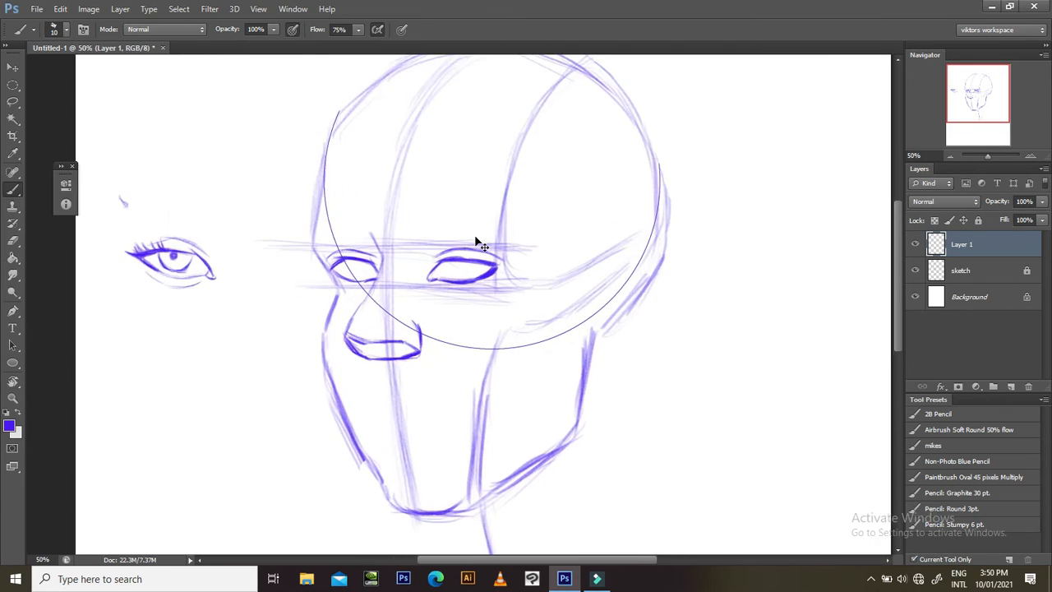
{"action": "key", "text": "ctrl+plus"}
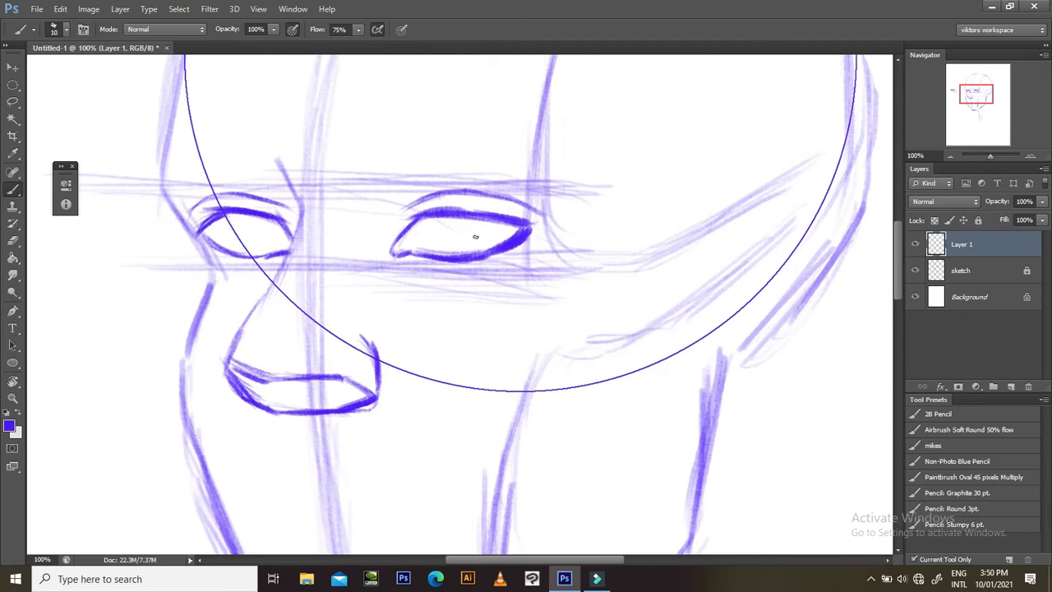
{"action": "left_click_drag", "start_coordinate": [374, 234], "coordinate": [415, 287]}
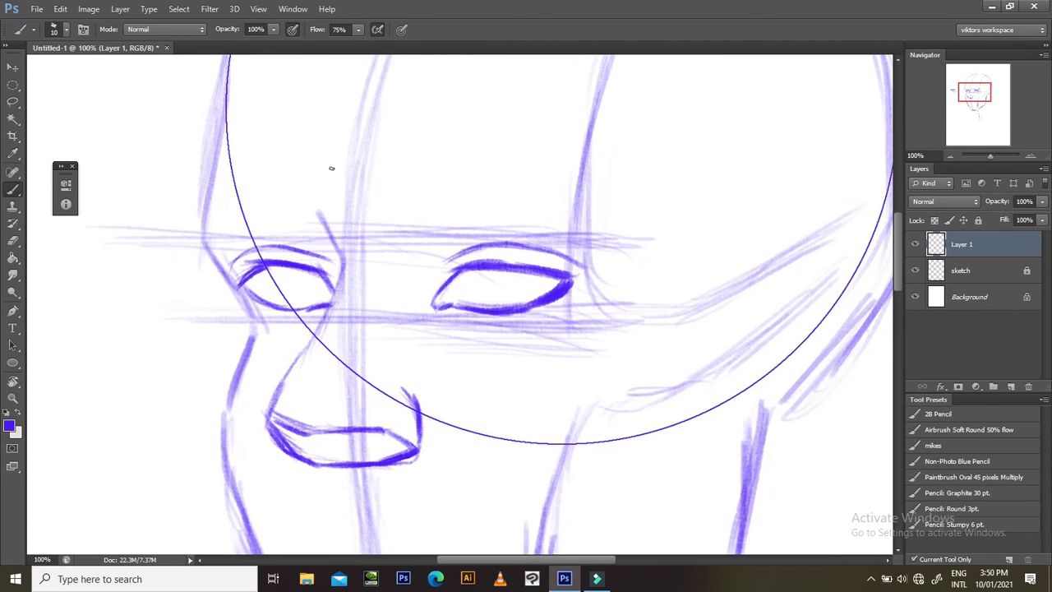
{"action": "scroll", "coordinate": [360, 238], "scroll_direction": "up", "scroll_amount": 2}
{"action": "scroll", "coordinate": [376, 244], "scroll_direction": "left", "scroll_amount": 1}
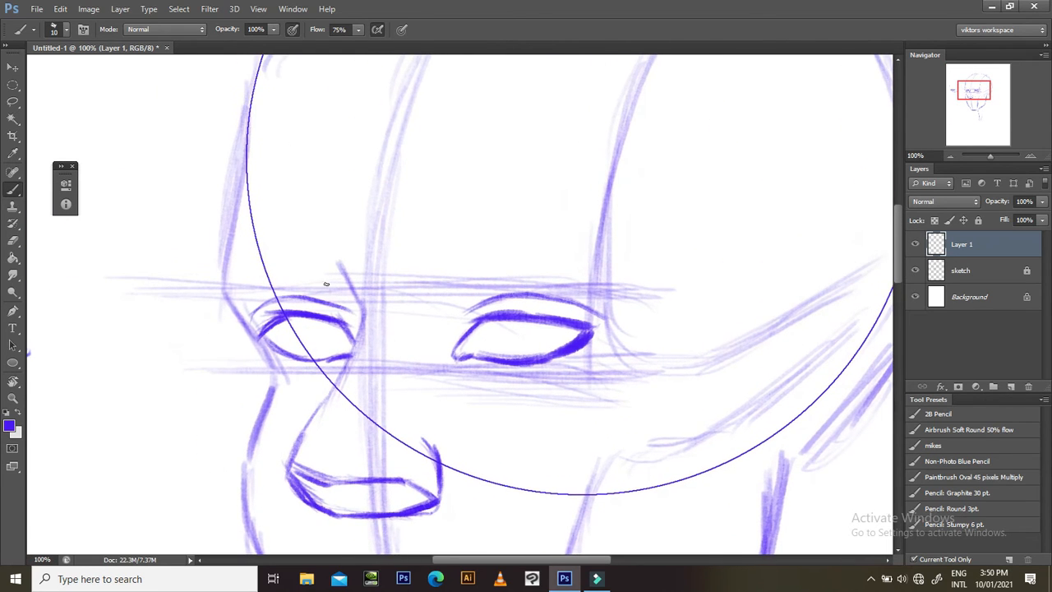
{"action": "scroll", "coordinate": [328, 325], "scroll_direction": "down", "scroll_amount": 2}
{"action": "scroll", "coordinate": [325, 302], "scroll_direction": "right", "scroll_amount": 1}
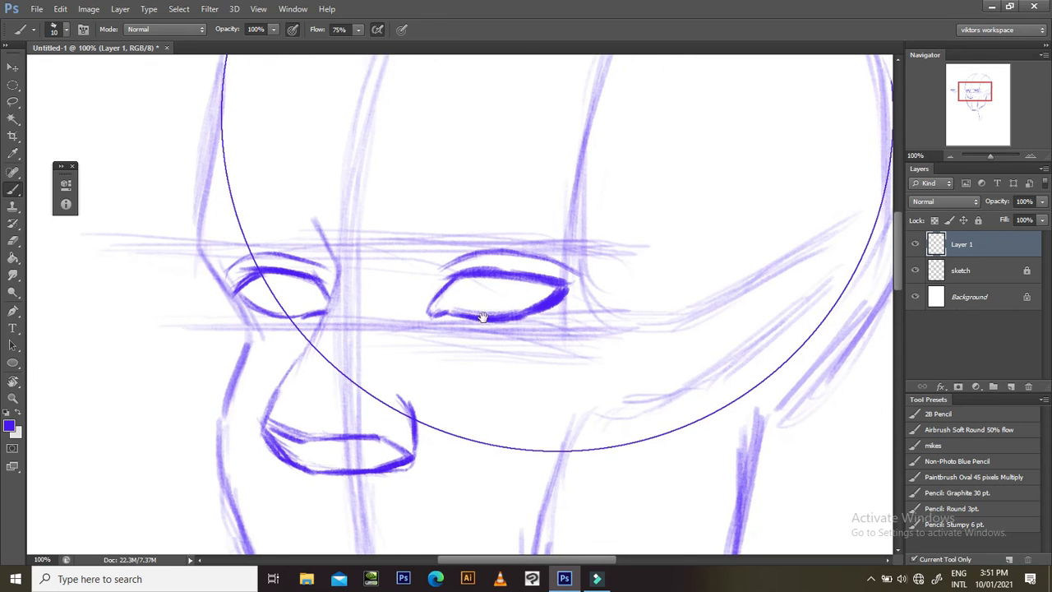
- Draw the near eye's iris as two curved edges running from the upper to the lower lid
{"action": "scroll", "coordinate": [493, 310], "scroll_direction": "right", "scroll_amount": 2}
{"action": "scroll", "coordinate": [493, 309], "scroll_direction": "down", "scroll_amount": 1}
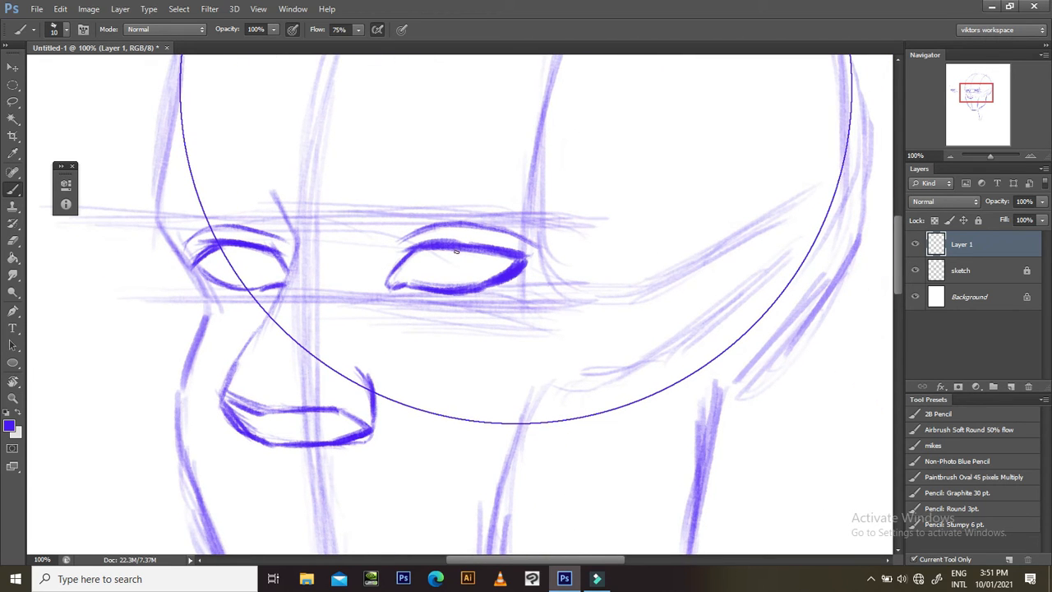
{"action": "mouse_move", "coordinate": [452, 254]}
{"action": "left_mouse_down"}
{"action": "mouse_move", "coordinate": [445, 278]}
{"action": "mouse_move", "coordinate": [454, 283]}
{"action": "left_mouse_up"}
{"action": "mouse_move", "coordinate": [496, 253]}
{"action": "left_mouse_down"}
{"action": "mouse_move", "coordinate": [496, 281]}
{"action": "mouse_move", "coordinate": [449, 264]}
{"action": "mouse_move", "coordinate": [451, 313]}
{"action": "left_mouse_up"}
{"action": "left_click_drag", "start_coordinate": [392, 286], "coordinate": [465, 270]}
{"action": "mouse_move", "coordinate": [551, 274]}
{"action": "left_mouse_down"}
{"action": "mouse_move", "coordinate": [496, 280]}
{"action": "mouse_move", "coordinate": [513, 292]}
{"action": "mouse_move", "coordinate": [468, 296]}
{"action": "mouse_move", "coordinate": [485, 316]}
{"action": "left_mouse_up"}
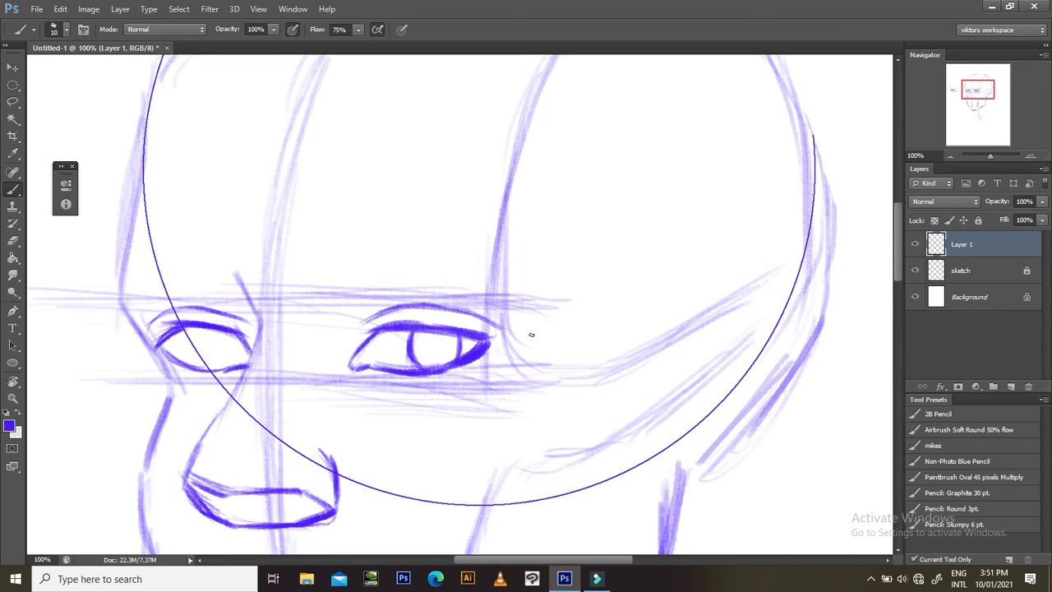
- Draw the curved edge of the far eye's iris between the lids, undoing and redrawing the first stroke
{"action": "scroll", "coordinate": [624, 374], "scroll_direction": "down", "scroll_amount": 3}
{"action": "scroll", "coordinate": [616, 362], "scroll_direction": "left", "scroll_amount": 5}
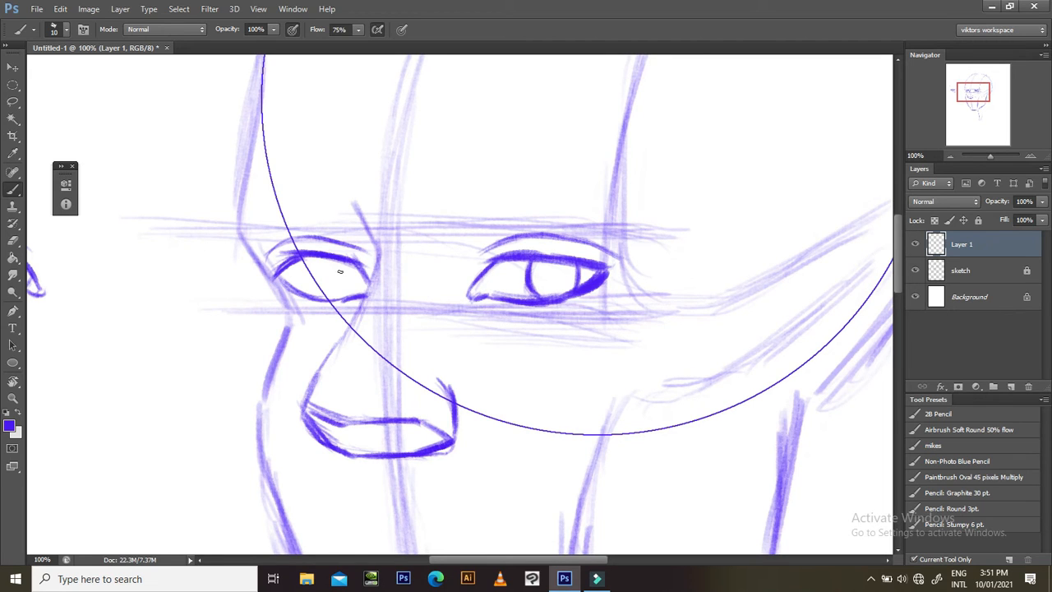
{"action": "left_click_drag", "start_coordinate": [323, 263], "coordinate": [331, 297]}
{"action": "key", "text": "ctrl+alt+z"}
{"action": "key", "text": "ctrl+alt+z"}
{"action": "left_click_drag", "start_coordinate": [322, 260], "coordinate": [331, 298]}
- Try outlining a small circular selection above the near eye with Stroke, and undo the outline
{"action": "left_click", "coordinate": [13, 87]}
{"action": "mouse_move", "coordinate": [512, 147]}
{"action": "left_mouse_down"}
{"action": "mouse_move", "coordinate": [565, 197]}
{"action": "mouse_move", "coordinate": [555, 182]}
{"action": "left_mouse_up"}
{"action": "right_click", "coordinate": [554, 172]}
{"action": "left_click", "coordinate": [589, 374]}
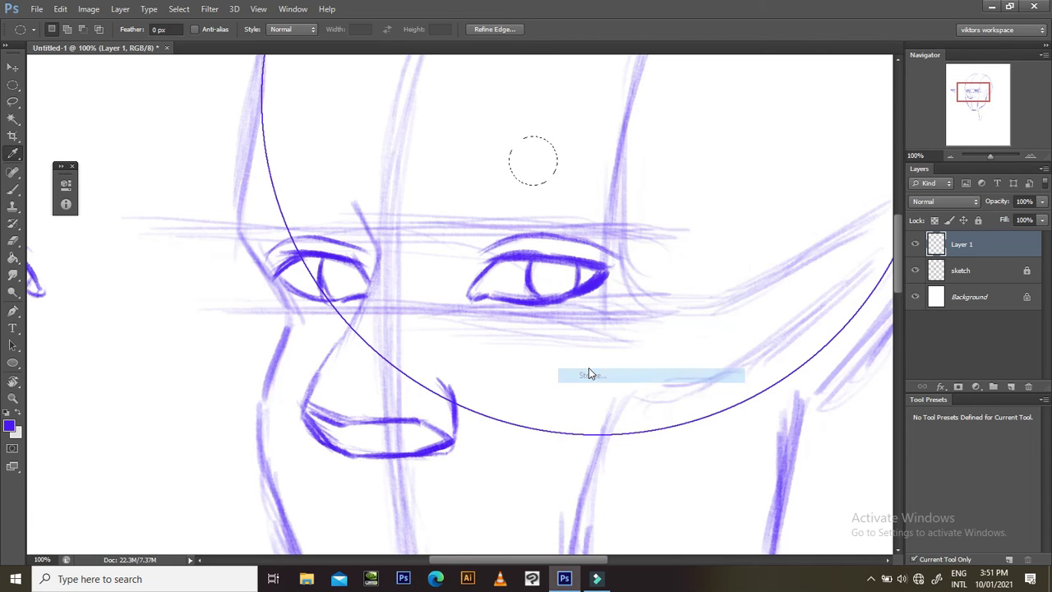
{"action": "key", "text": "Return"}
{"action": "key", "text": "ctrl+d"}
{"action": "key", "text": "ctrl+alt+z"}
{"action": "key", "text": "ctrl+alt+z"}
{"action": "key", "text": "ctrl+alt+z"}
- Check the placement of both eyes and irises against the nose and the whole head
{"action": "key", "text": "space"}
{"action": "mouse_move", "coordinate": [565, 294]}
{"action": "left_mouse_down"}
{"action": "mouse_move", "coordinate": [536, 265]}
{"action": "mouse_move", "coordinate": [569, 266]}
{"action": "left_mouse_up"}
{"action": "key", "text": "b"}
{"action": "key", "text": "space"}
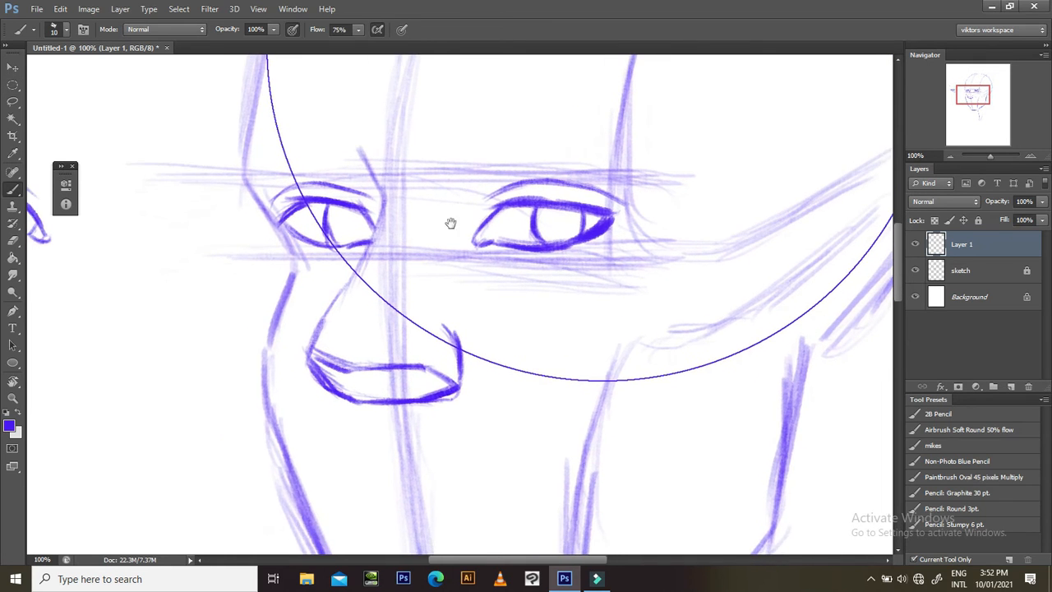
{"action": "left_click_drag", "start_coordinate": [361, 266], "coordinate": [393, 305]}
{"action": "left_click_drag", "start_coordinate": [615, 356], "coordinate": [483, 360]}
{"action": "key", "text": "ctrl+minus"}
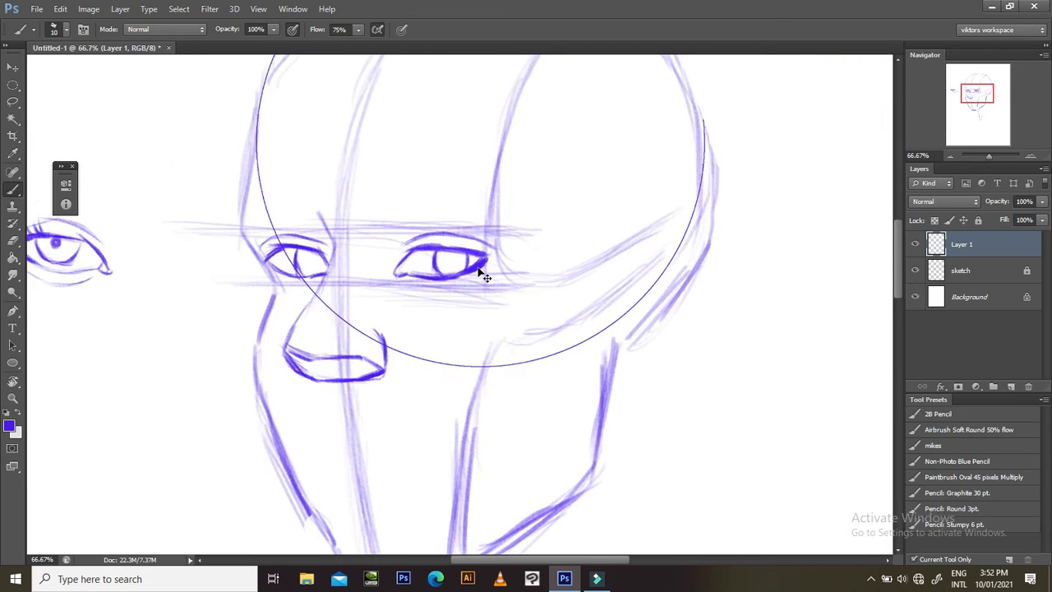
{"action": "key", "text": "ctrl+minus"}
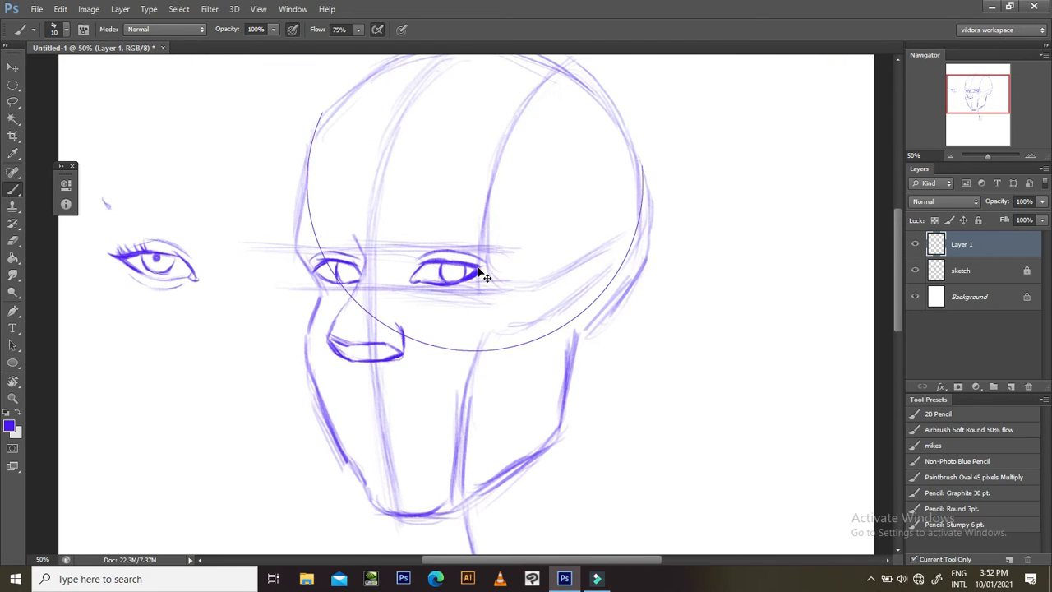
{"action": "key", "text": "ctrl+minus"}
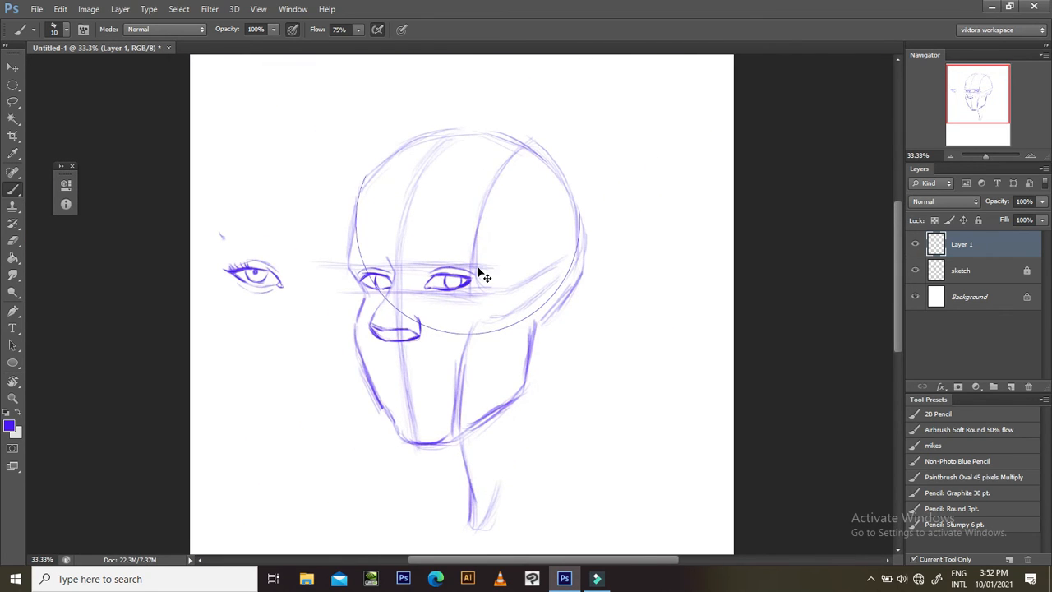
{"action": "key", "text": "ctrl+plus"}
{"action": "key", "text": "ctrl+plus"}
{"action": "key", "text": "ctrl+plus"}
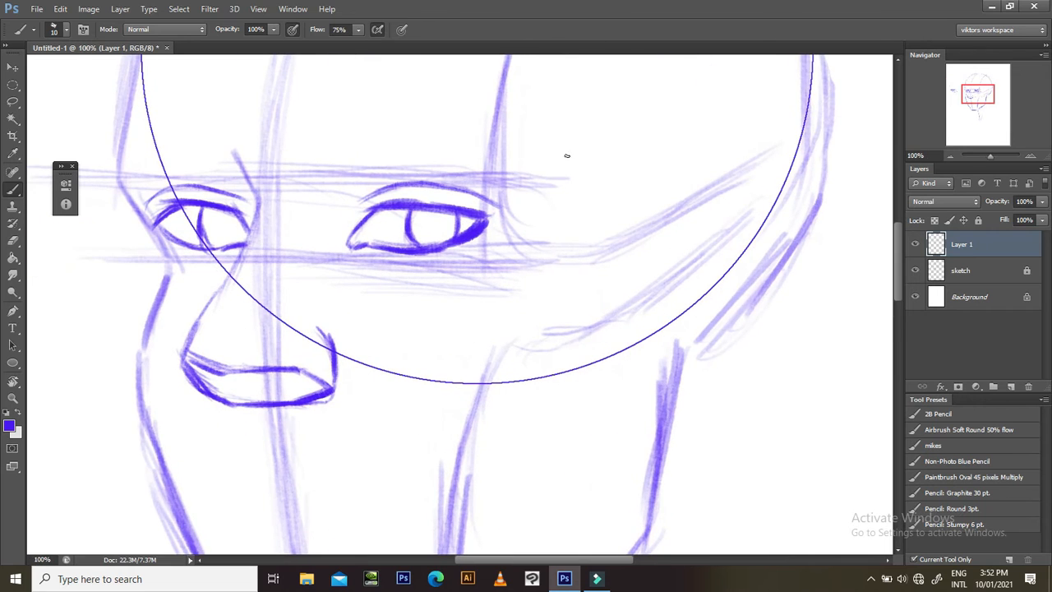
{"action": "left_click_drag", "start_coordinate": [541, 246], "coordinate": [564, 278]}
{"action": "left_click_drag", "start_coordinate": [450, 278], "coordinate": [465, 320]}
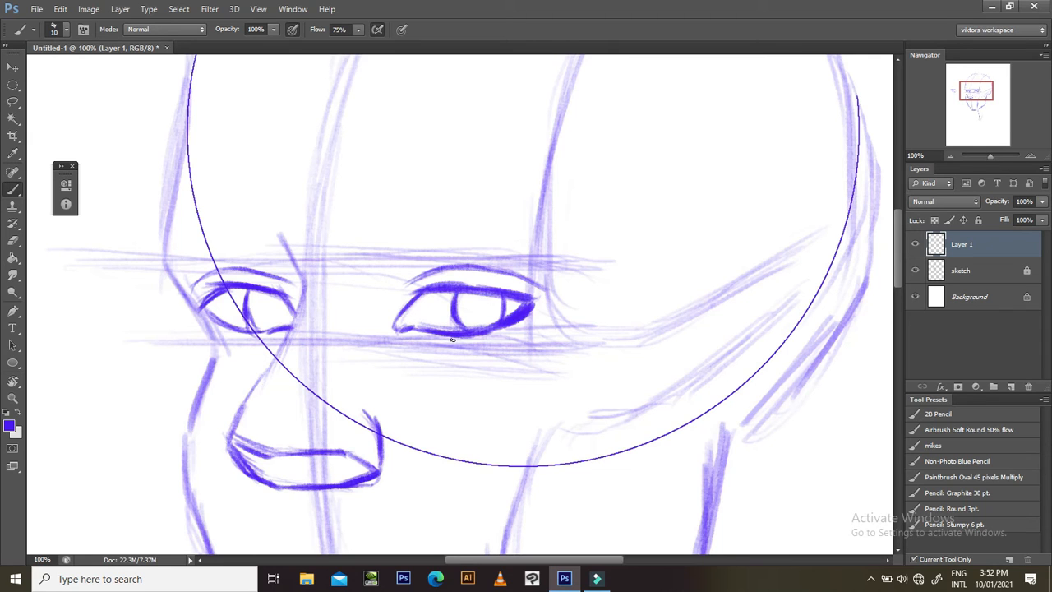
- Lasso the near eye with its crease, move it to X 1195 and Y 1041.50 px with Free Transform, and deselect
{"action": "key", "text": "l"}
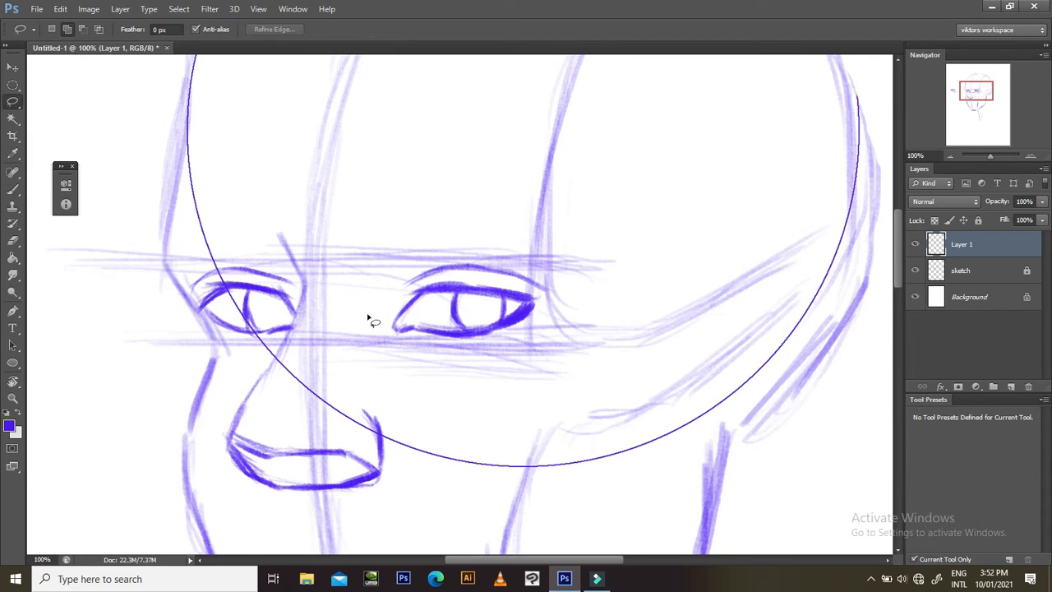
{"action": "mouse_move", "coordinate": [385, 283]}
{"action": "left_mouse_down"}
{"action": "mouse_move", "coordinate": [463, 248]}
{"action": "mouse_move", "coordinate": [550, 275]}
{"action": "mouse_move", "coordinate": [514, 354]}
{"action": "mouse_move", "coordinate": [364, 324]}
{"action": "mouse_move", "coordinate": [367, 296]}
{"action": "left_mouse_up"}
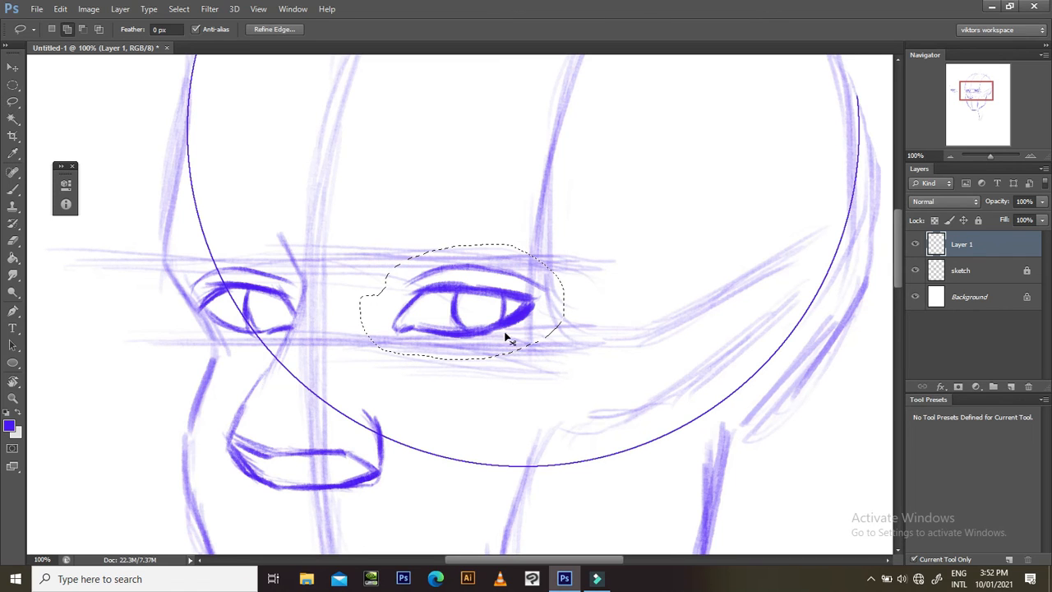
{"action": "key", "text": "ctrl+t"}
{"action": "left_click_drag", "start_coordinate": [537, 333], "coordinate": [551, 345]}
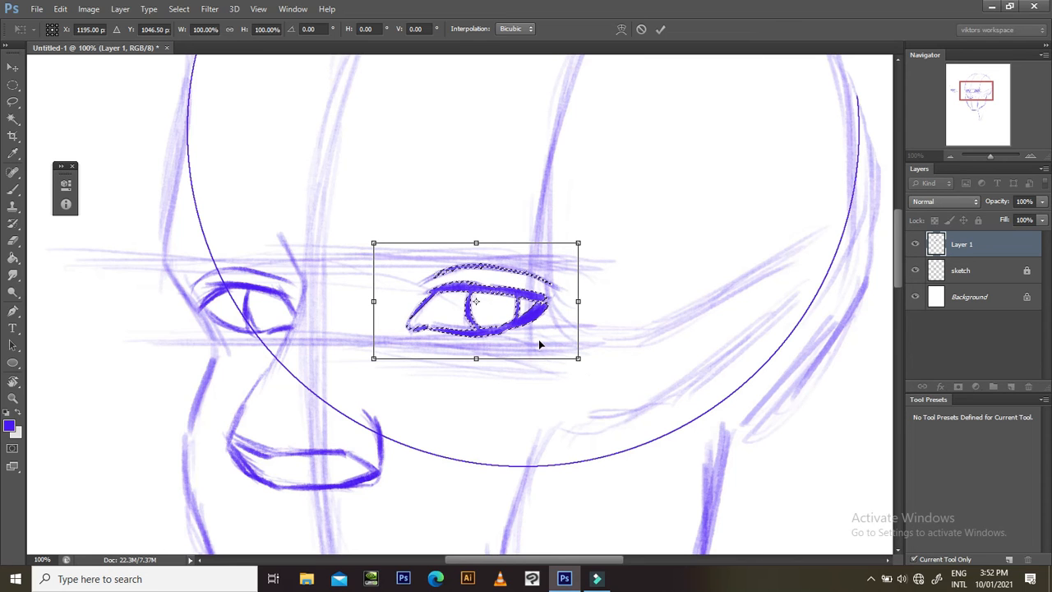
{"action": "left_click_drag", "start_coordinate": [538, 338], "coordinate": [536, 337]}
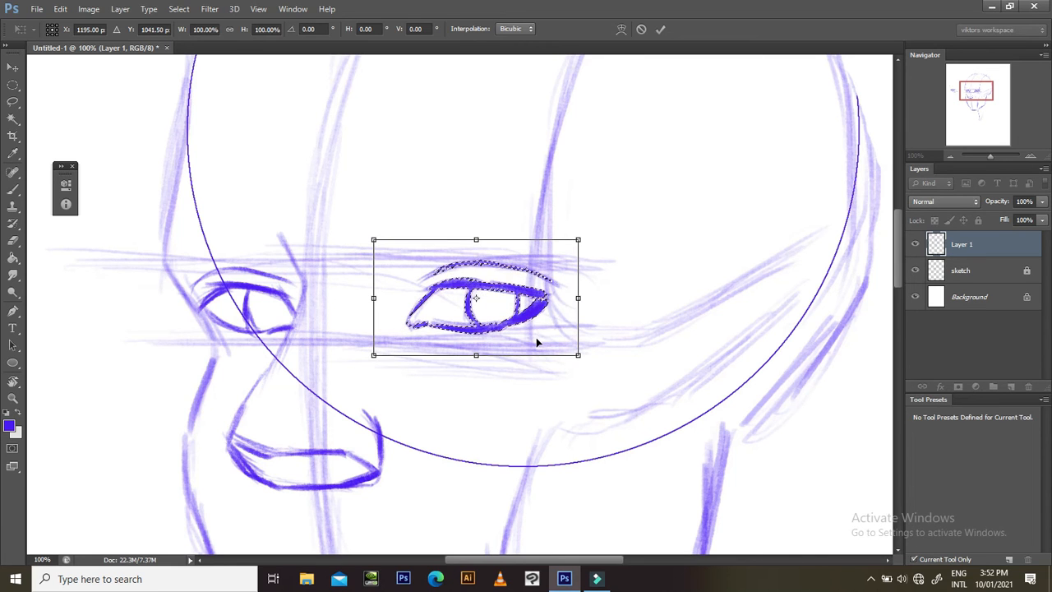
{"action": "key", "text": "Return"}
{"action": "key", "text": "ctrl+d"}
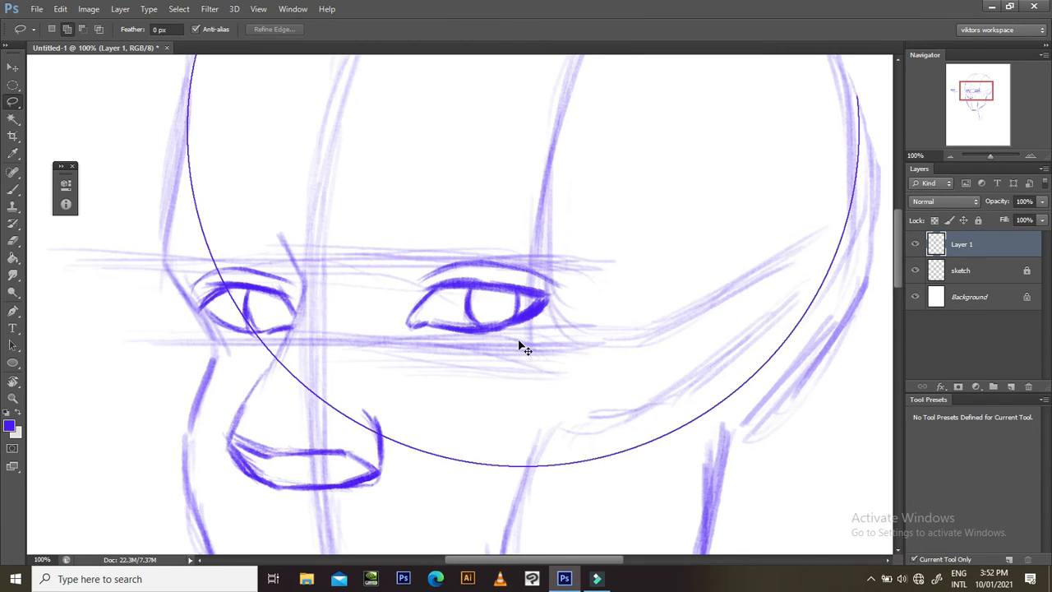
- Examine the near eye's new position in relation to the side of the head and the jaw
{"action": "key", "text": "ctrl+minus"}
{"action": "key", "text": "ctrl+minus"}
{"action": "key", "text": "ctrl+minus"}
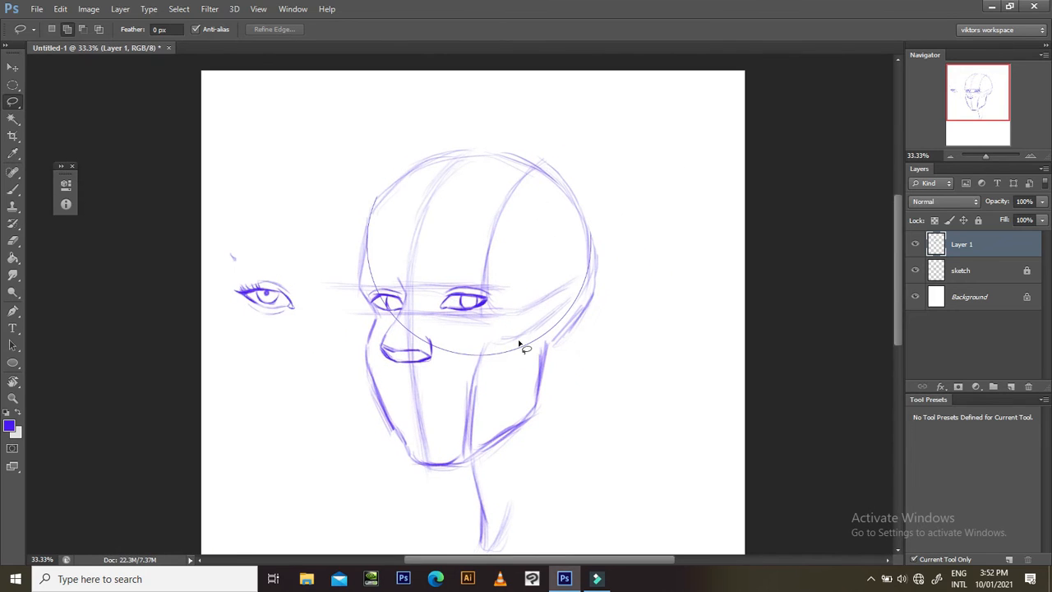
{"action": "mouse_move", "coordinate": [557, 444]}
{"action": "left_mouse_down"}
{"action": "mouse_move", "coordinate": [513, 374]}
{"action": "mouse_move", "coordinate": [501, 405]}
{"action": "left_mouse_up"}
{"action": "key", "text": "b"}
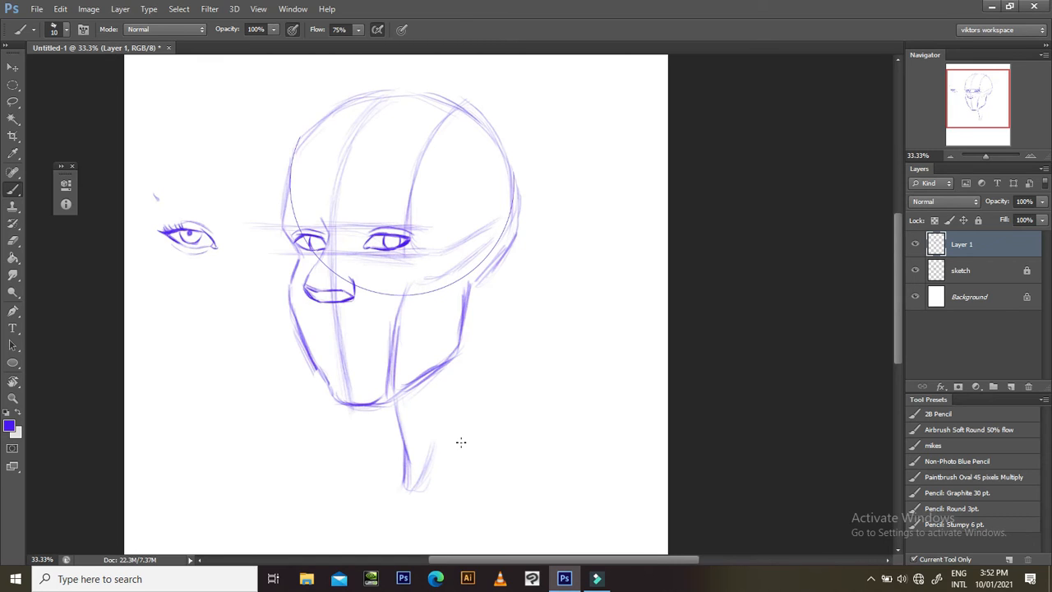
{"action": "scroll", "coordinate": [461, 443], "scroll_direction": "up", "scroll_amount": 1}
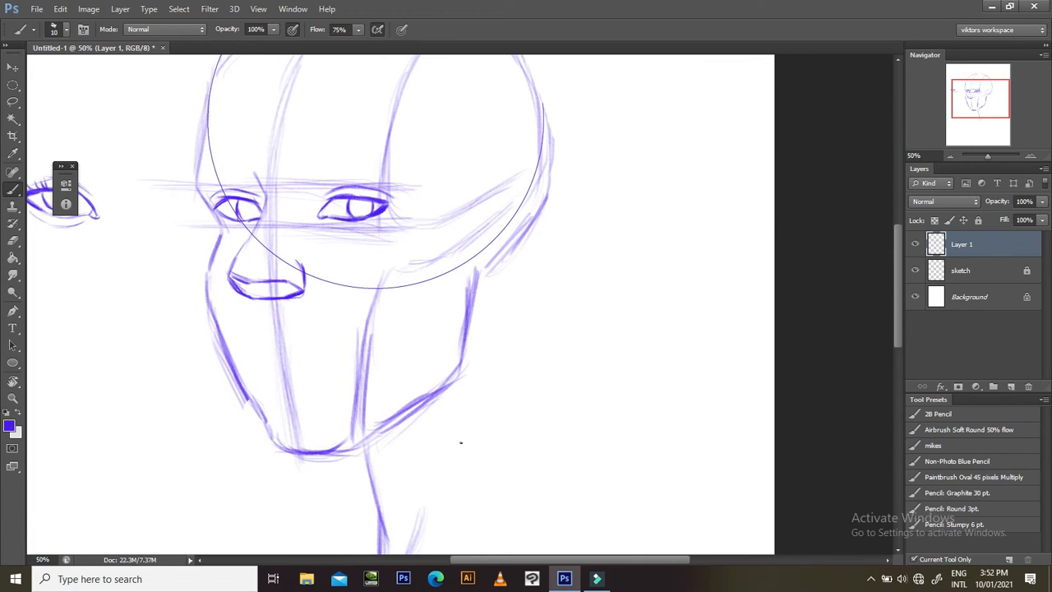
{"action": "left_click_drag", "start_coordinate": [398, 284], "coordinate": [434, 333]}
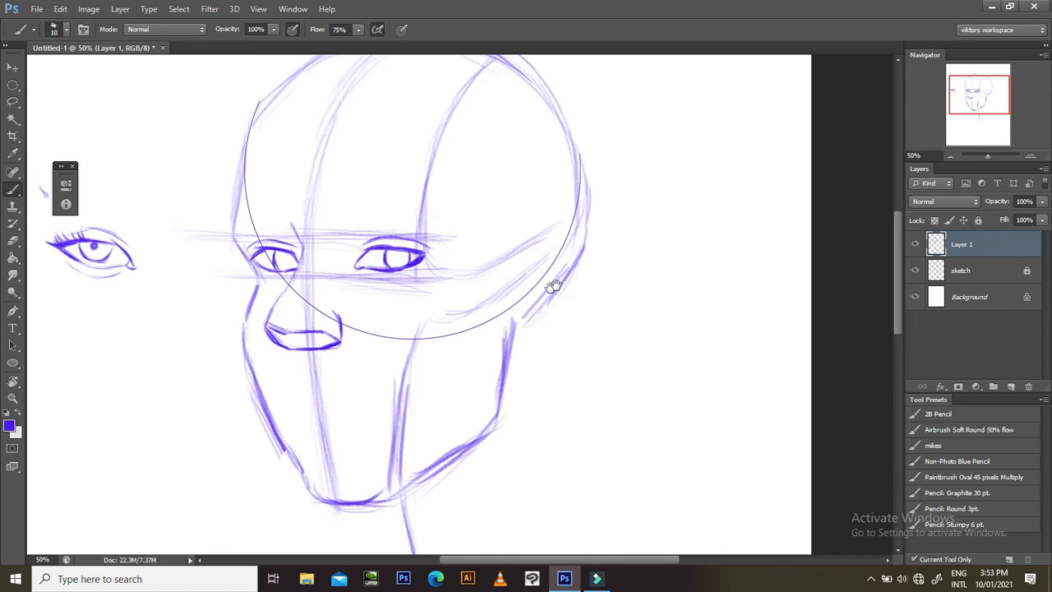
{"action": "left_click_drag", "start_coordinate": [546, 200], "coordinate": [554, 287]}
{"action": "mouse_move", "coordinate": [592, 338]}
{"action": "left_mouse_down"}
{"action": "mouse_move", "coordinate": [546, 314]}
{"action": "mouse_move", "coordinate": [570, 349]}
{"action": "left_mouse_up"}
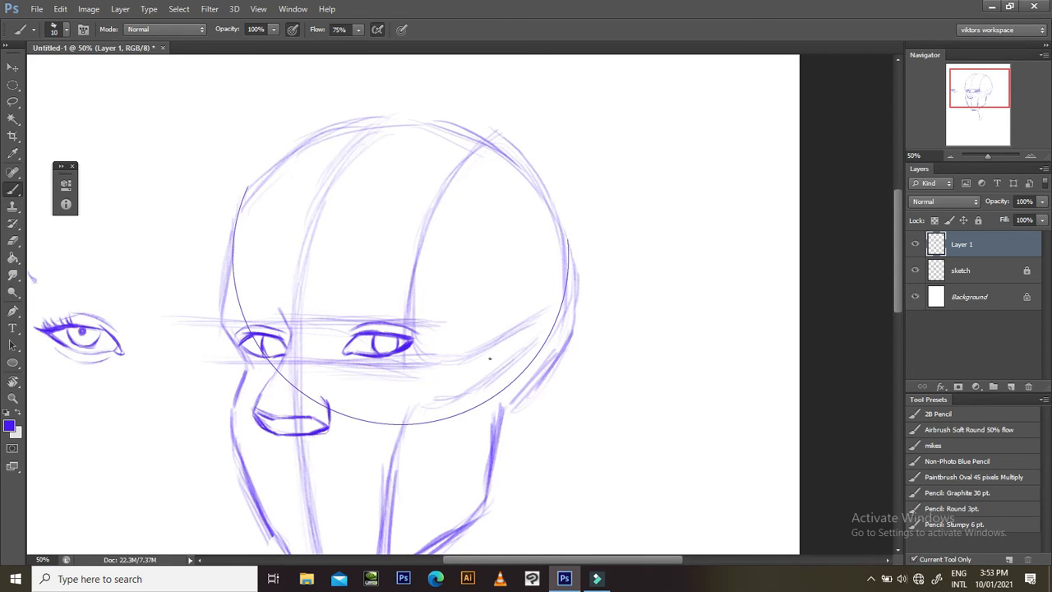
{"action": "left_click_drag", "start_coordinate": [523, 378], "coordinate": [538, 351]}
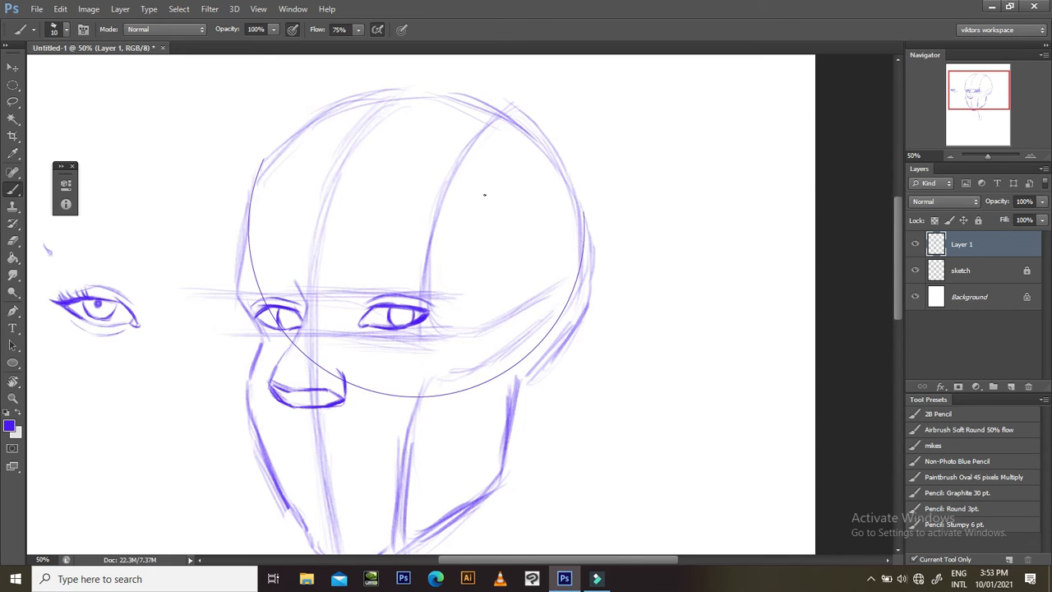
{"action": "left_click_drag", "start_coordinate": [516, 302], "coordinate": [493, 263]}
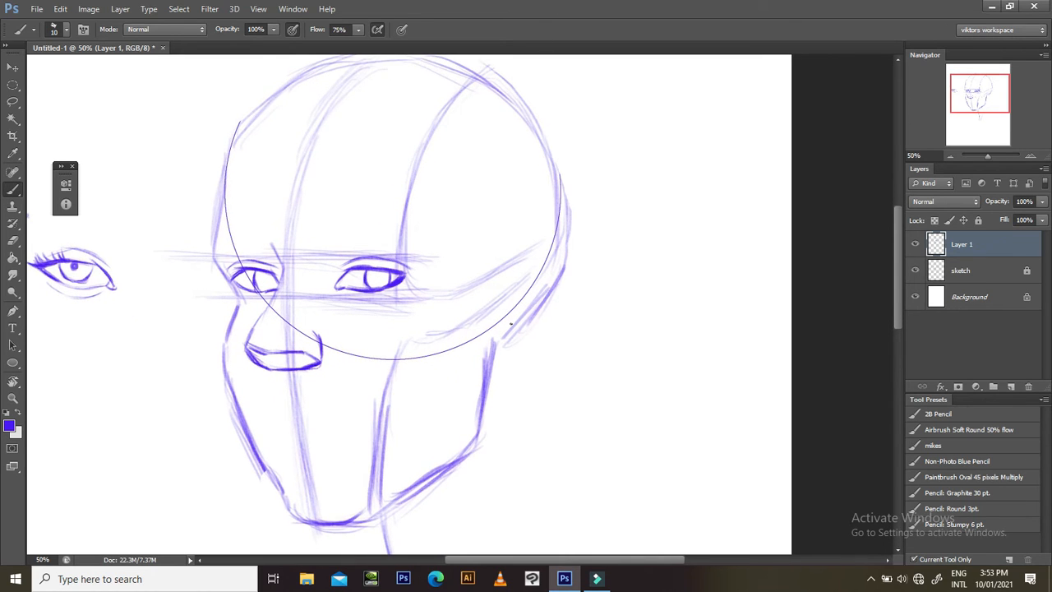
{"action": "mouse_move", "coordinate": [512, 334]}
{"action": "left_mouse_down"}
{"action": "mouse_move", "coordinate": [533, 336]}
{"action": "mouse_move", "coordinate": [495, 348]}
{"action": "mouse_move", "coordinate": [486, 301]}
{"action": "mouse_move", "coordinate": [502, 332]}
{"action": "left_mouse_up"}
{"action": "key", "text": "ctrl+minus"}
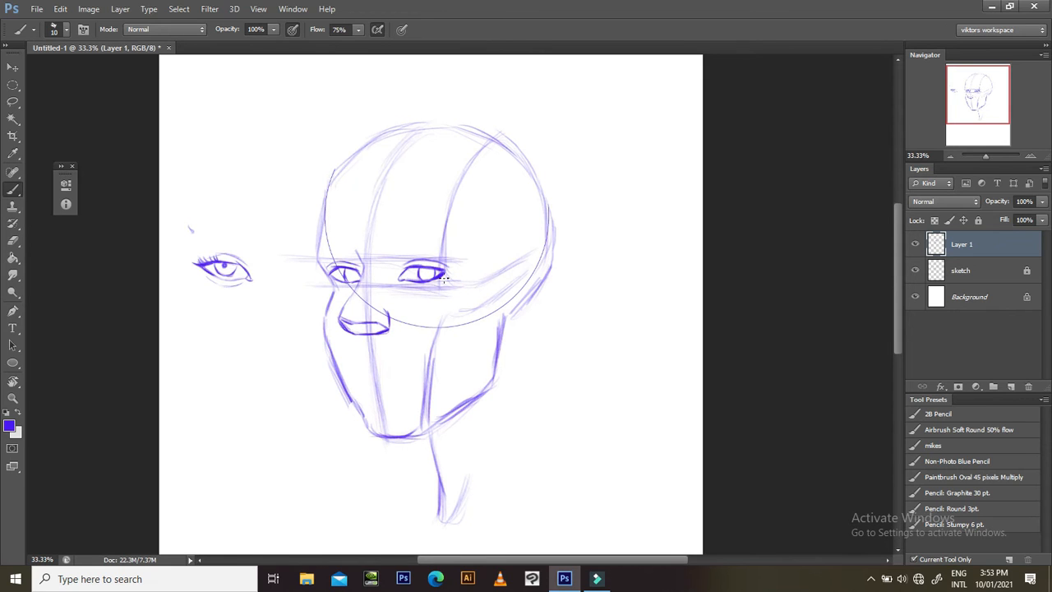
- Flip the canvas horizontally to check the face in mirror view
{"action": "left_click", "coordinate": [90, 11]}
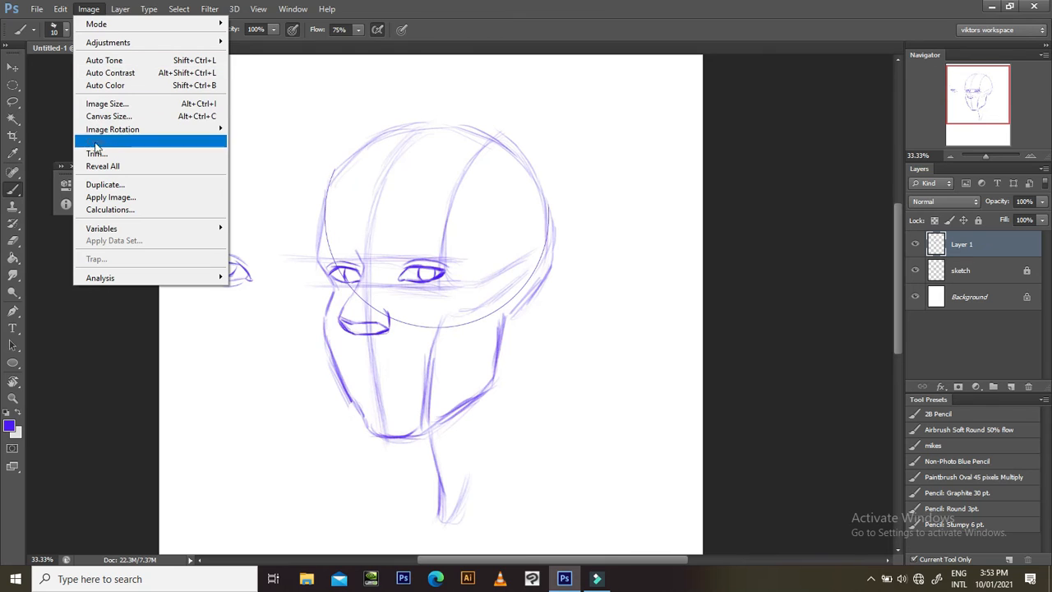
{"action": "mouse_move", "coordinate": [150, 136]}
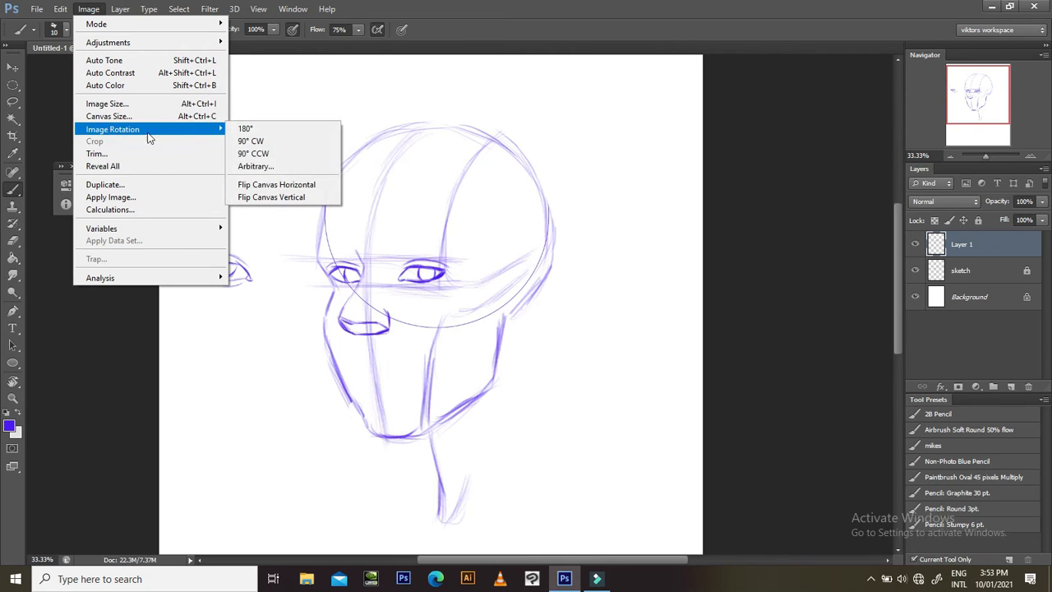
{"action": "left_click", "coordinate": [287, 185]}
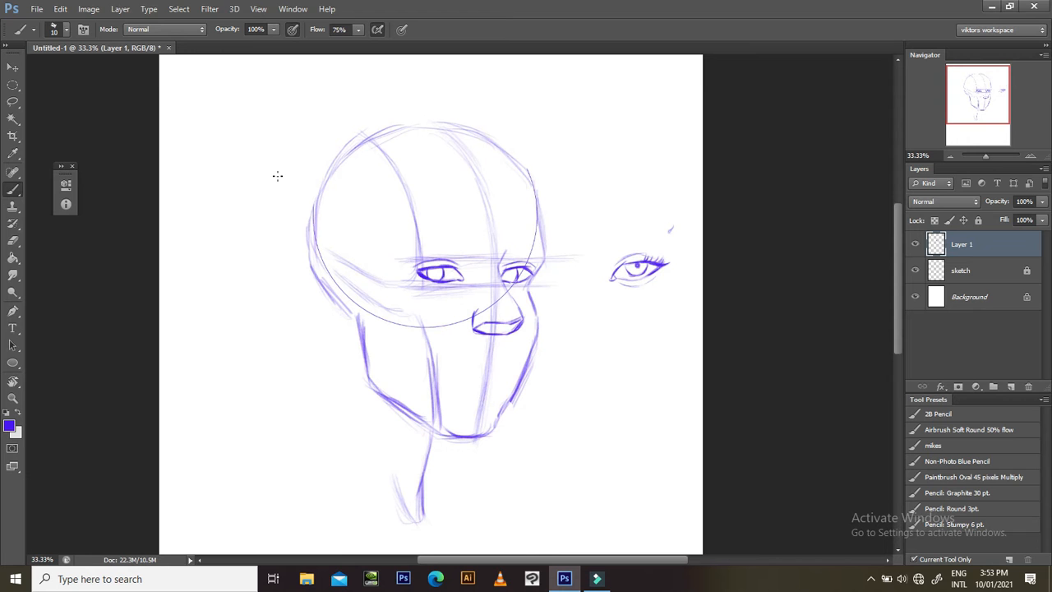
- Examine the mirrored eyes and nose up close and in proportion to the whole head
{"action": "key", "text": "ctrl+plus"}
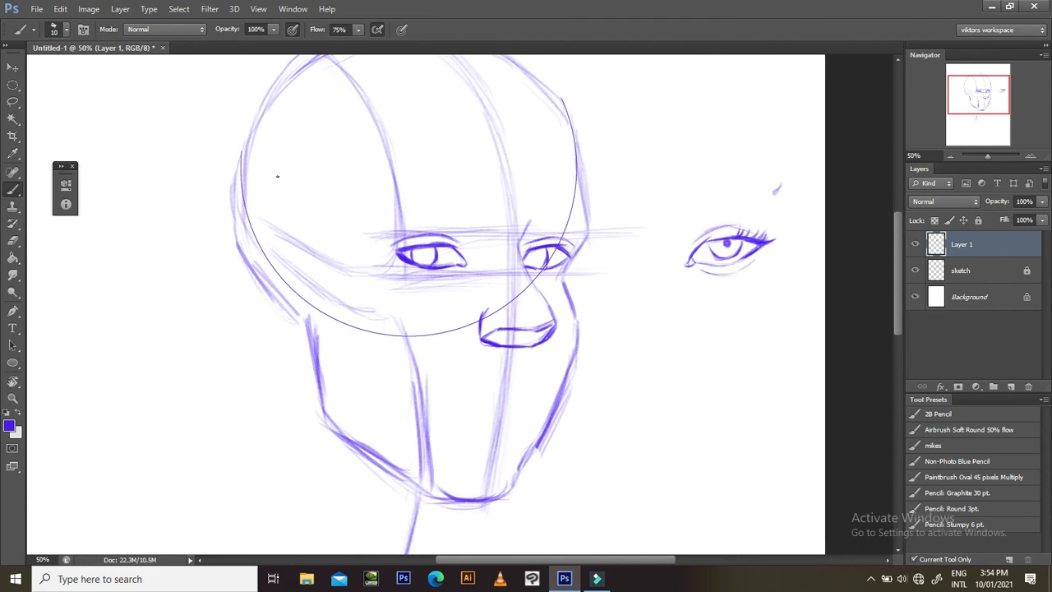
{"action": "key", "text": "ctrl+plus"}
{"action": "key", "text": "ctrl+minus"}
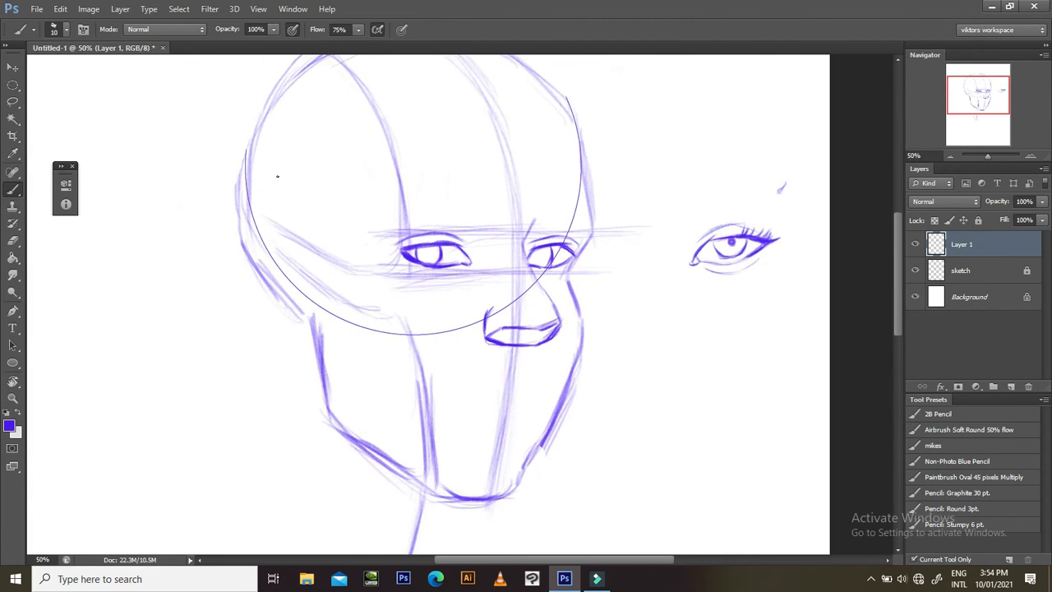
{"action": "scroll", "coordinate": [565, 301], "scroll_direction": "down", "scroll_amount": 3}
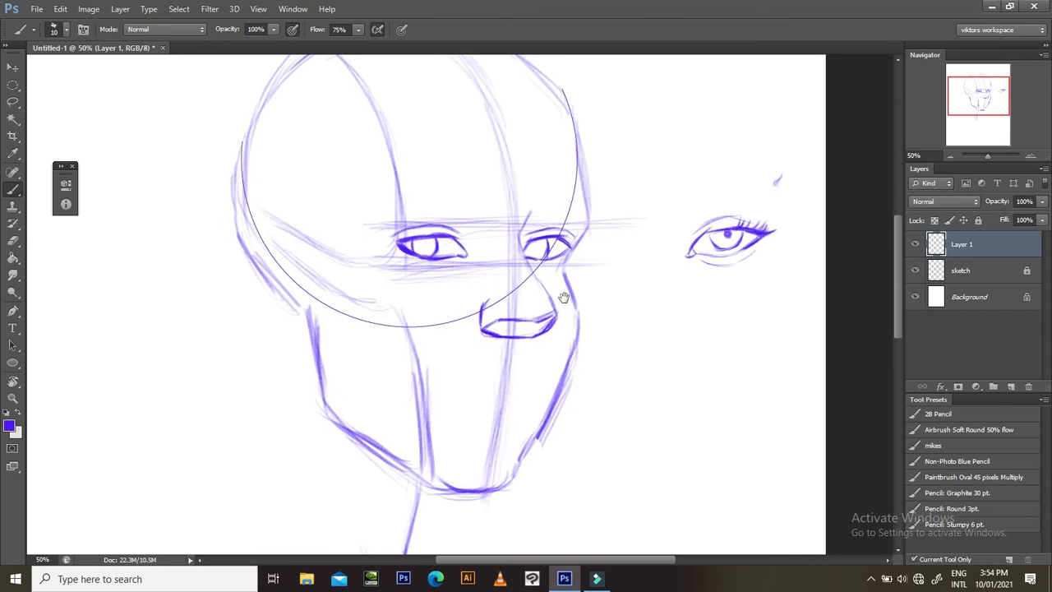
{"action": "scroll", "coordinate": [575, 321], "scroll_direction": "up", "scroll_amount": 3}
{"action": "key", "text": "ctrl+plus"}
{"action": "key", "text": "ctrl+plus"}
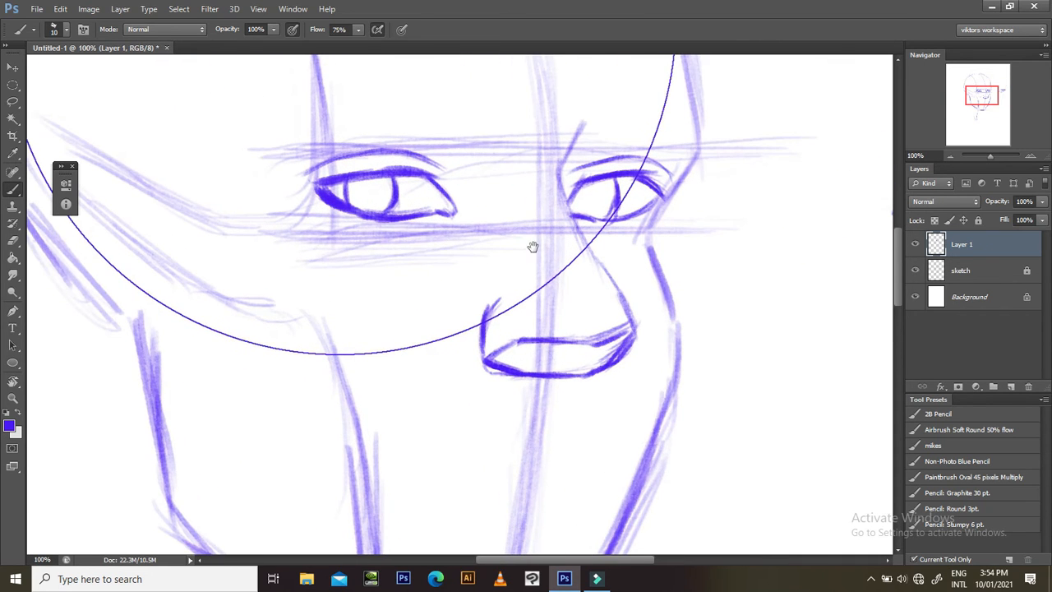
{"action": "left_click_drag", "start_coordinate": [533, 247], "coordinate": [494, 266]}
{"action": "key", "text": "ctrl+minus"}
{"action": "key", "text": "ctrl+minus"}
{"action": "key", "text": "ctrl+minus"}
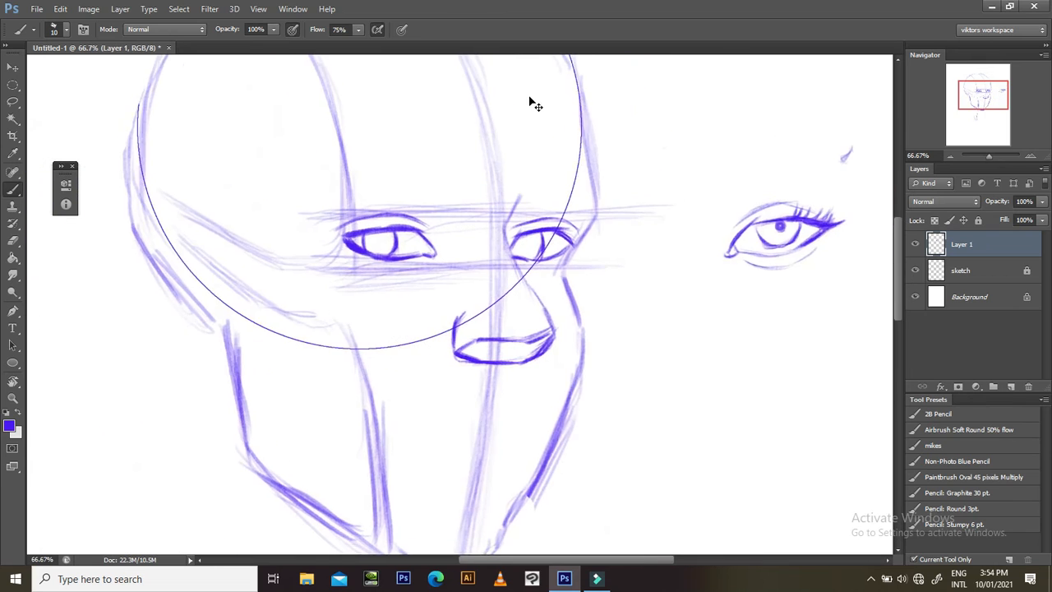
{"action": "key", "text": "ctrl+minus"}
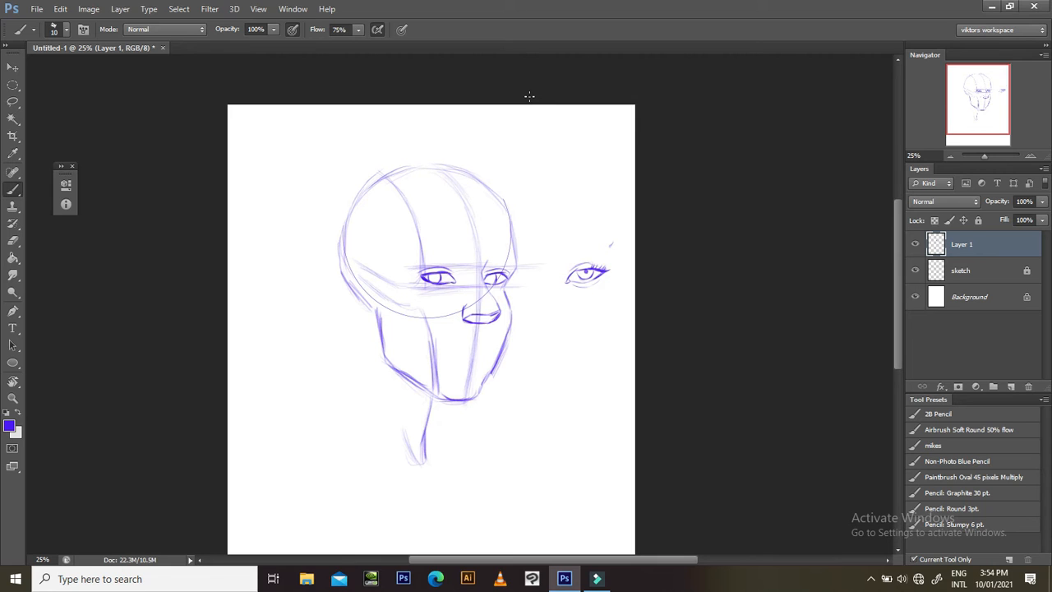
{"action": "key", "text": "ctrl+plus"}
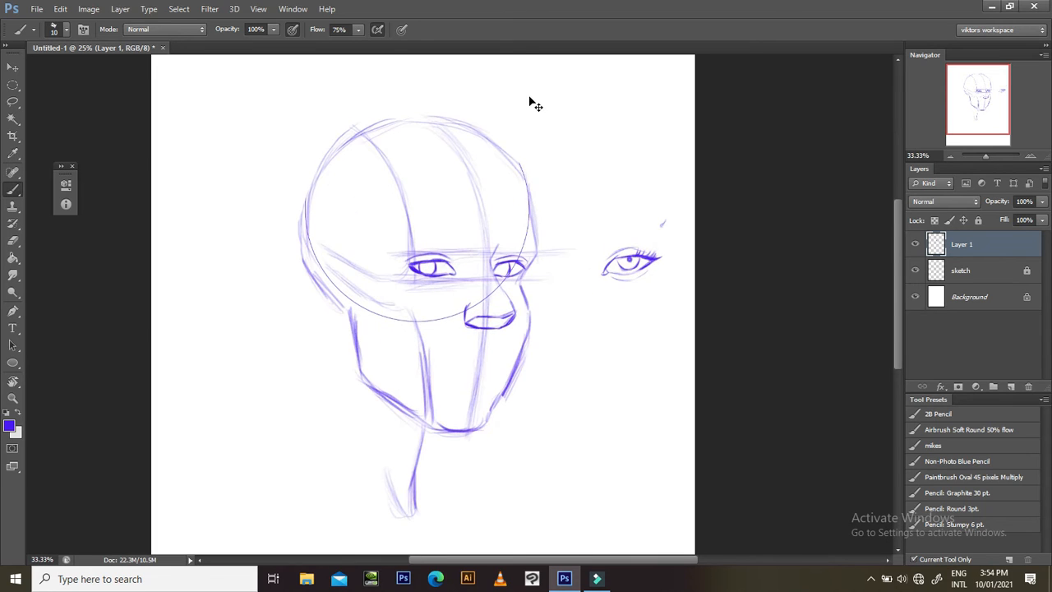
{"action": "mouse_move", "coordinate": [584, 418]}
{"action": "left_mouse_down"}
{"action": "mouse_move", "coordinate": [567, 384]}
{"action": "mouse_move", "coordinate": [566, 409]}
{"action": "left_mouse_up"}
{"action": "scroll", "coordinate": [566, 408], "scroll_direction": "up", "scroll_amount": 3}
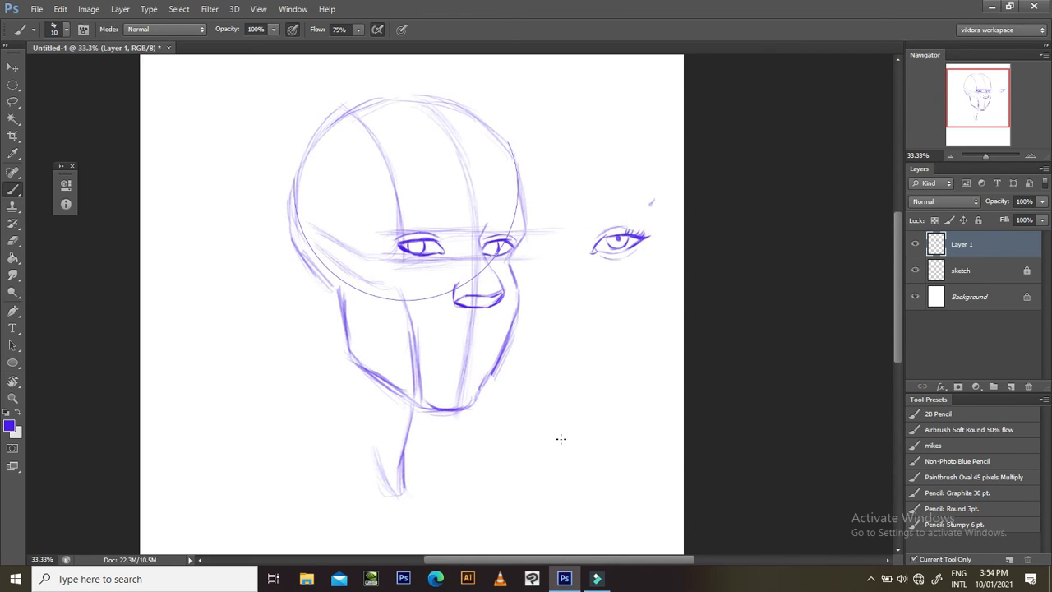
{"action": "scroll", "coordinate": [560, 439], "scroll_direction": "right", "scroll_amount": 2}
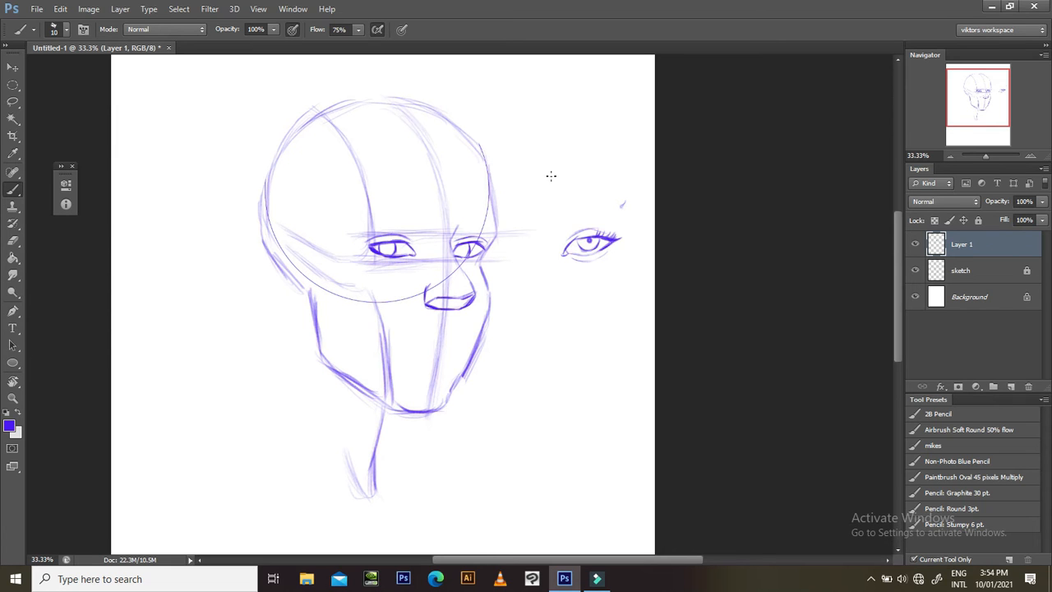
{"action": "key", "text": "ctrl+plus"}
{"action": "key", "text": "ctrl+plus"}
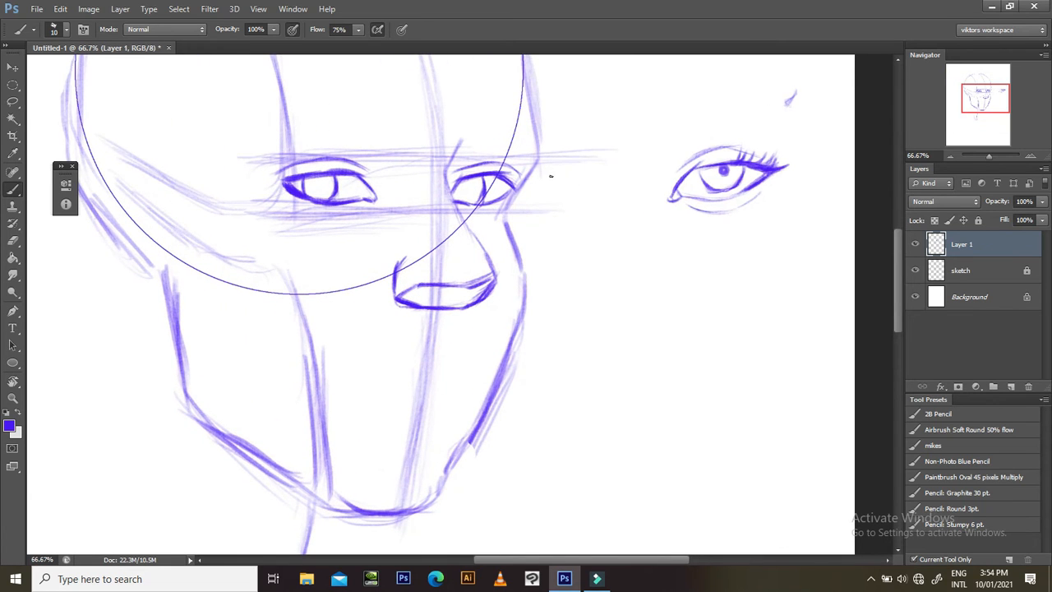
{"action": "key", "text": "ctrl+minus"}
{"action": "key", "text": "ctrl+minus"}
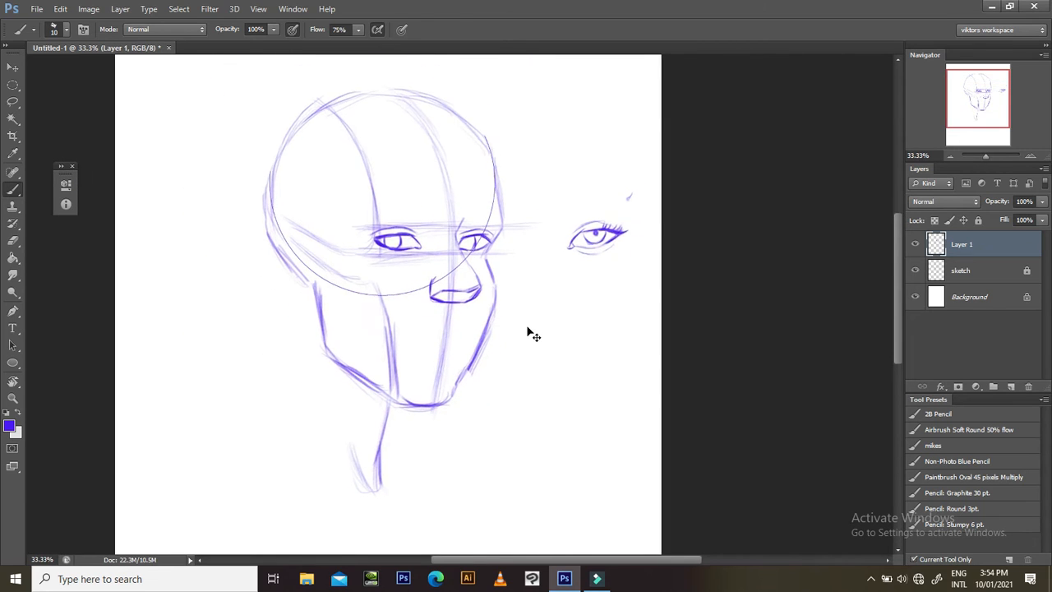
{"action": "key", "text": "ctrl+plus"}
{"action": "key", "text": "ctrl+minus"}
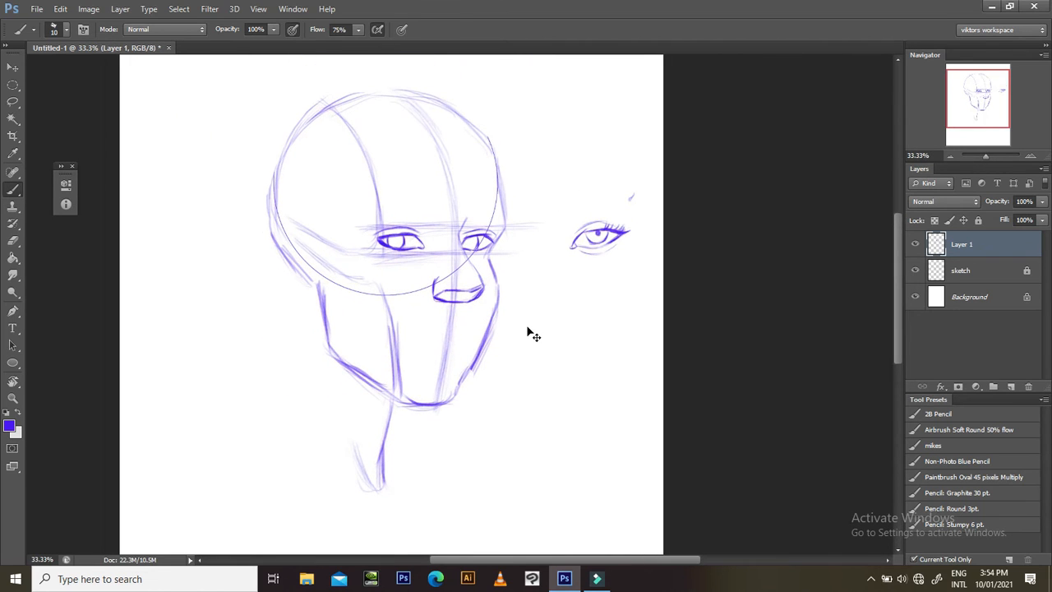
- Flip the canvas horizontally back to its original orientation
{"action": "left_click", "coordinate": [89, 9]}
{"action": "mouse_move", "coordinate": [143, 136]}
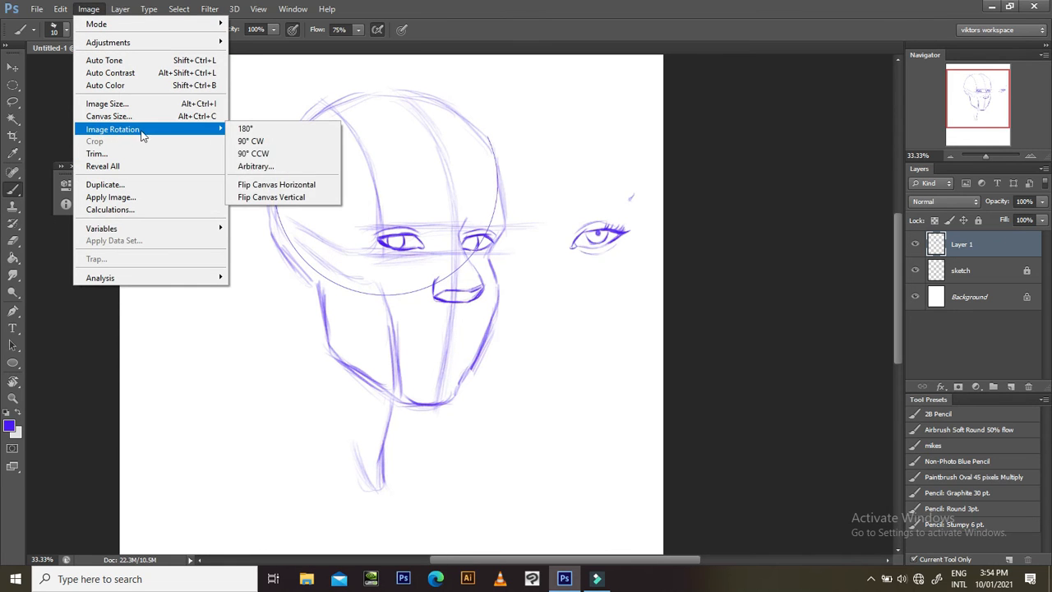
{"action": "left_click", "coordinate": [288, 188]}
- Examine the eyes, the nose bridge and the brow area up close and within the whole head
{"action": "left_click_drag", "start_coordinate": [382, 270], "coordinate": [403, 295]}
{"action": "scroll", "coordinate": [367, 258], "scroll_direction": "up", "scroll_amount": 1}
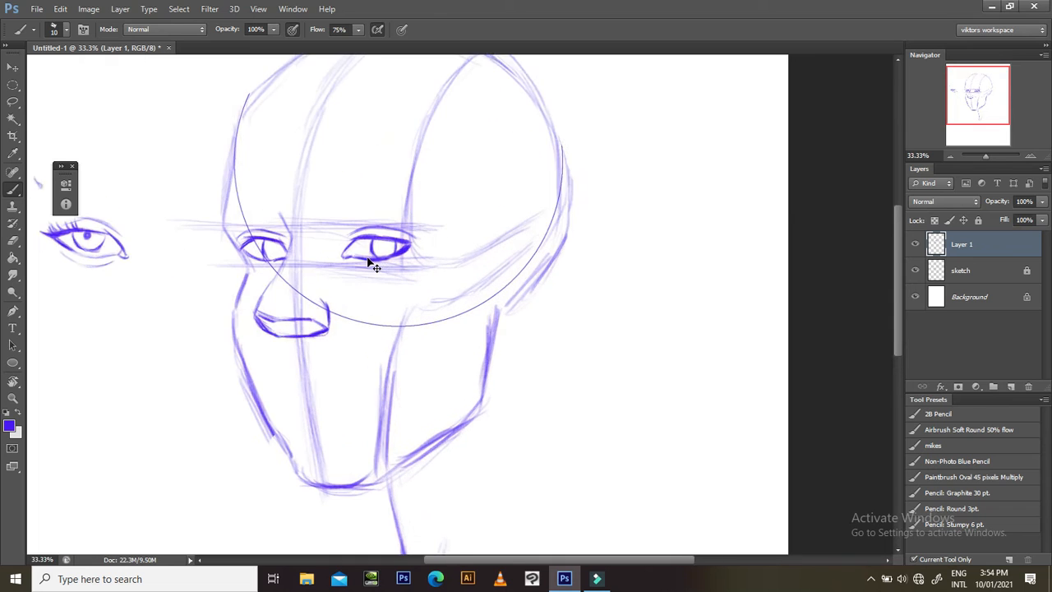
{"action": "scroll", "coordinate": [367, 258], "scroll_direction": "down", "scroll_amount": 1}
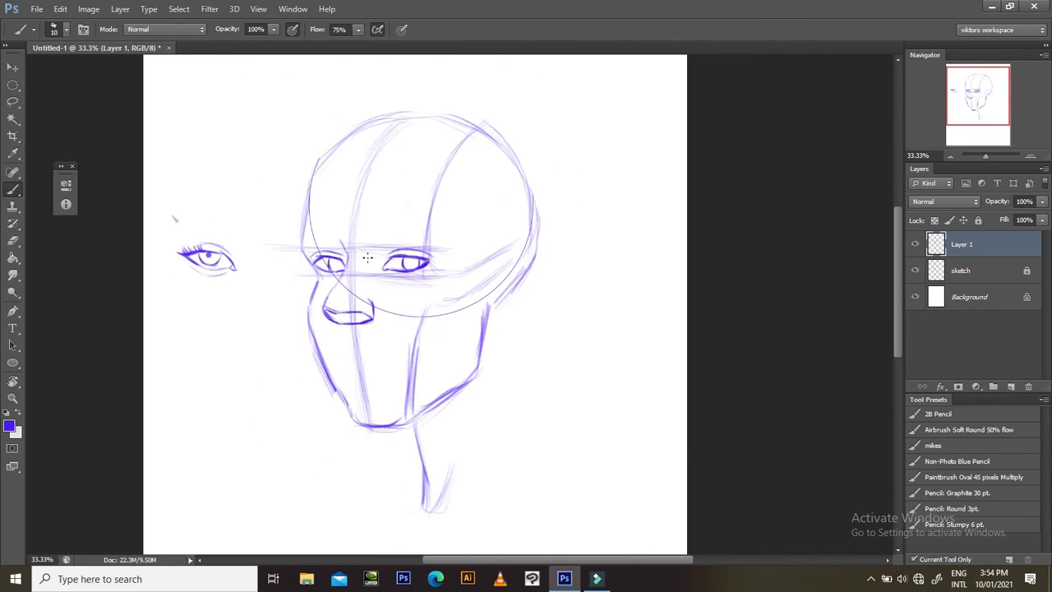
{"action": "scroll", "coordinate": [369, 261], "scroll_direction": "up", "scroll_amount": 1}
{"action": "scroll", "coordinate": [370, 265], "scroll_direction": "up", "scroll_amount": 1}
{"action": "scroll", "coordinate": [368, 257], "scroll_direction": "down", "scroll_amount": 1}
{"action": "left_click_drag", "start_coordinate": [374, 300], "coordinate": [403, 262]}
{"action": "left_click_drag", "start_coordinate": [295, 313], "coordinate": [342, 340]}
{"action": "scroll", "coordinate": [338, 290], "scroll_direction": "up", "scroll_amount": 1}
{"action": "scroll", "coordinate": [341, 308], "scroll_direction": "down", "scroll_amount": 1}
{"action": "scroll", "coordinate": [319, 292], "scroll_direction": "up", "scroll_amount": 1}
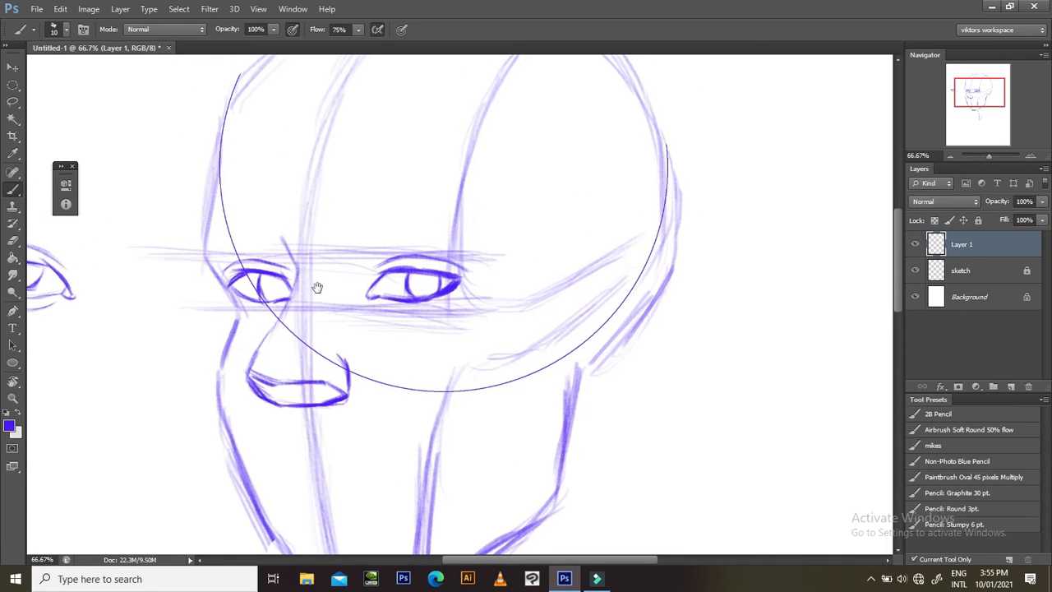
{"action": "scroll", "coordinate": [318, 287], "scroll_direction": "down", "scroll_amount": 1}
{"action": "mouse_move", "coordinate": [294, 281]}
{"action": "left_mouse_down"}
{"action": "mouse_move", "coordinate": [299, 273]}
{"action": "mouse_move", "coordinate": [275, 267]}
{"action": "mouse_move", "coordinate": [294, 260]}
{"action": "left_mouse_up"}
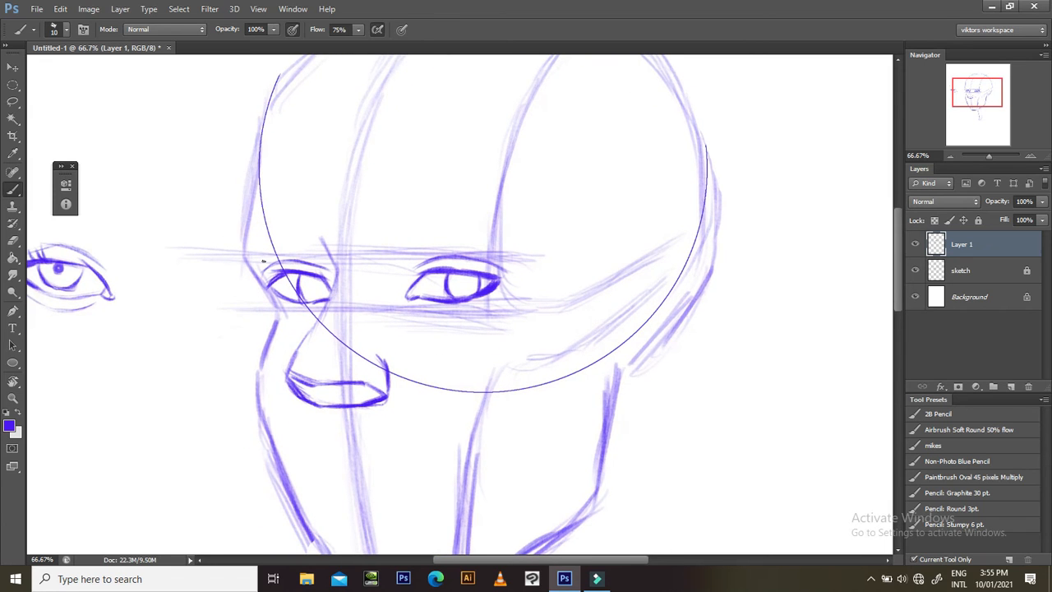
- With the canvas view tilted, sketch the lower edge of the far eyebrow as an arc from the face contour to the nose bridge
{"action": "key", "text": "ctrl+plus"}
{"action": "left_click_drag", "start_coordinate": [289, 327], "coordinate": [378, 430]}
{"action": "key", "text": "r"}
{"action": "mouse_move", "coordinate": [415, 265]}
{"action": "left_mouse_down"}
{"action": "mouse_move", "coordinate": [477, 195]}
{"action": "mouse_move", "coordinate": [496, 216]}
{"action": "mouse_move", "coordinate": [425, 222]}
{"action": "left_mouse_up"}
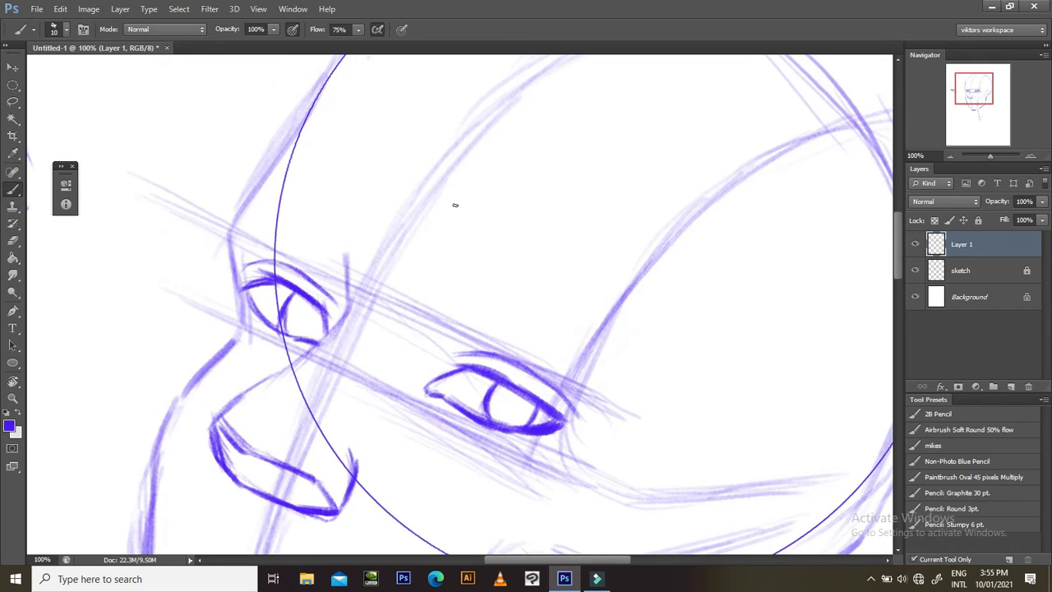
{"action": "scroll", "coordinate": [455, 205], "scroll_direction": "left", "scroll_amount": 2}
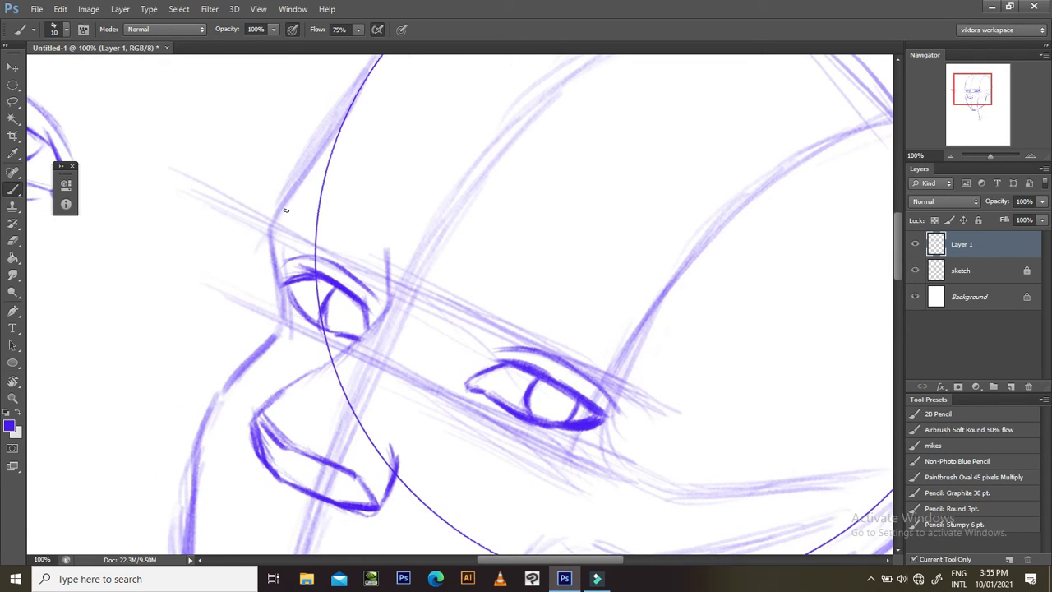
{"action": "left_click_drag", "start_coordinate": [303, 216], "coordinate": [360, 257]}
{"action": "left_click_drag", "start_coordinate": [334, 222], "coordinate": [378, 275]}
{"action": "left_click_drag", "start_coordinate": [345, 233], "coordinate": [383, 288]}
{"action": "key", "text": "space"}
{"action": "left_click_drag", "start_coordinate": [384, 236], "coordinate": [375, 259]}
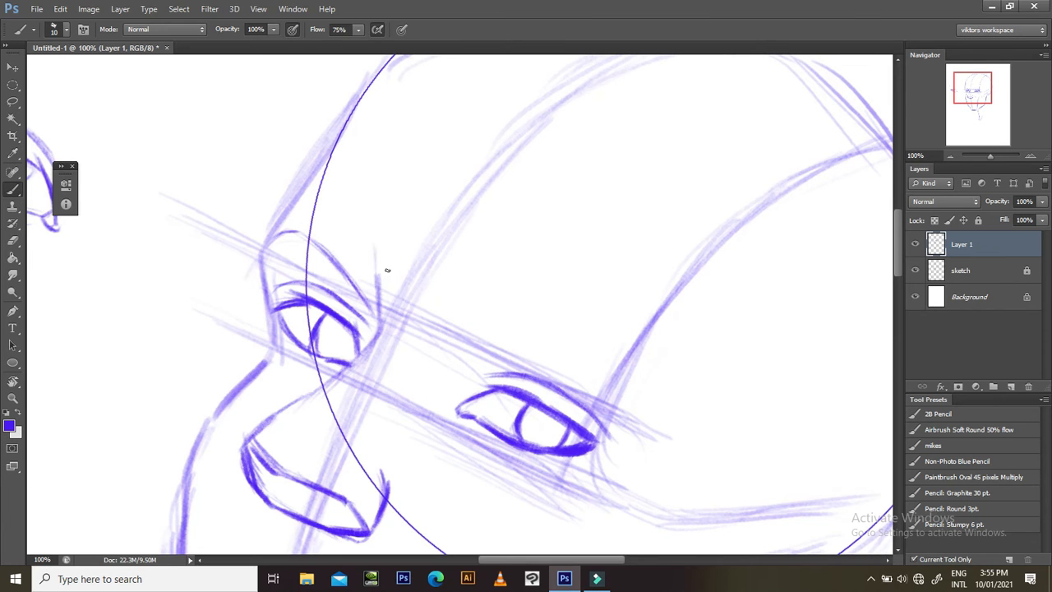
{"action": "key", "text": "space"}
{"action": "left_click_drag", "start_coordinate": [360, 244], "coordinate": [374, 259]}
- Tilt the view further, sketch the far eyebrow's upper edge and inner end, and restore the upright view
{"action": "key", "text": "r"}
{"action": "left_click_drag", "start_coordinate": [442, 132], "coordinate": [494, 128]}
{"action": "key", "text": "space"}
{"action": "left_click_drag", "start_coordinate": [459, 171], "coordinate": [464, 203]}
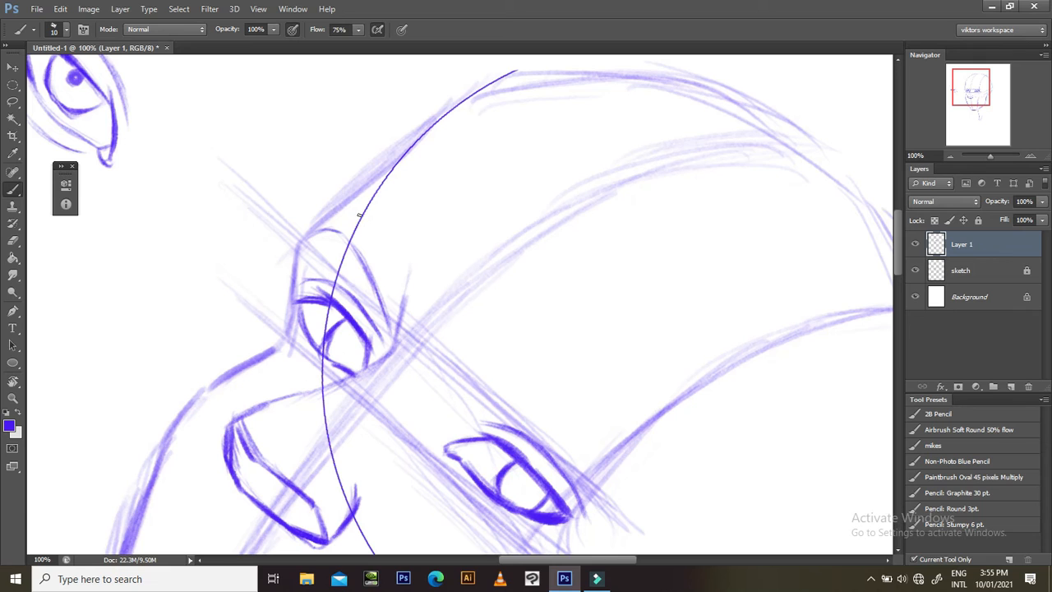
{"action": "left_click_drag", "start_coordinate": [358, 214], "coordinate": [408, 275]}
{"action": "left_click_drag", "start_coordinate": [390, 261], "coordinate": [395, 289]}
{"action": "key", "text": "Escape"}
- Check the far eyebrow's shape against both eyes, the nose and the head outline
{"action": "left_click_drag", "start_coordinate": [485, 312], "coordinate": [470, 226]}
{"action": "left_click_drag", "start_coordinate": [586, 291], "coordinate": [512, 275]}
{"action": "left_click_drag", "start_coordinate": [482, 232], "coordinate": [506, 340]}
{"action": "left_click_drag", "start_coordinate": [482, 276], "coordinate": [491, 279]}
{"action": "key", "text": "ctrl+minus"}
{"action": "key", "text": "ctrl+minus"}
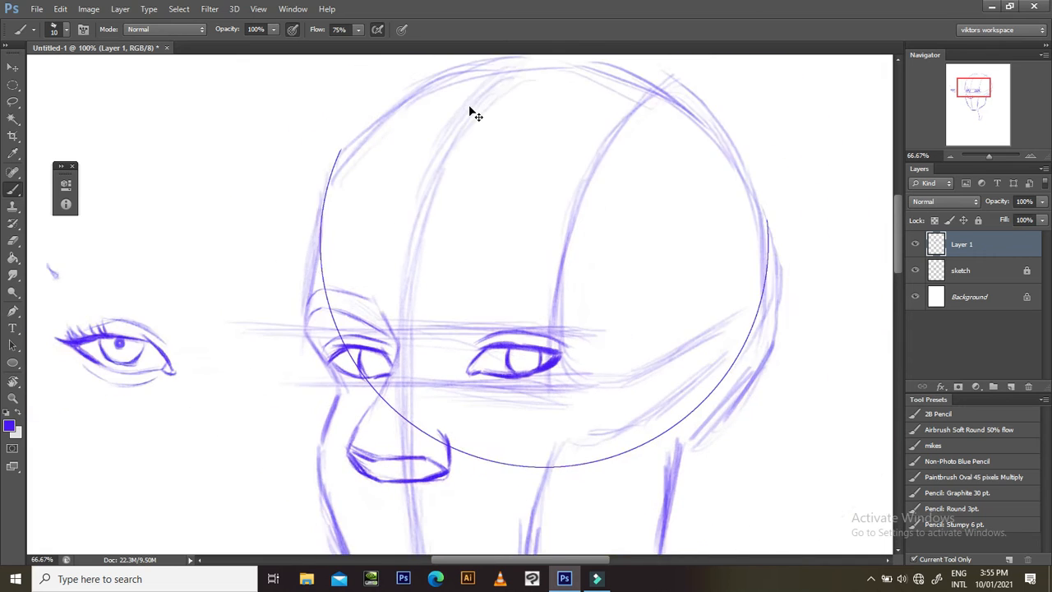
{"action": "key", "text": "ctrl+plus"}
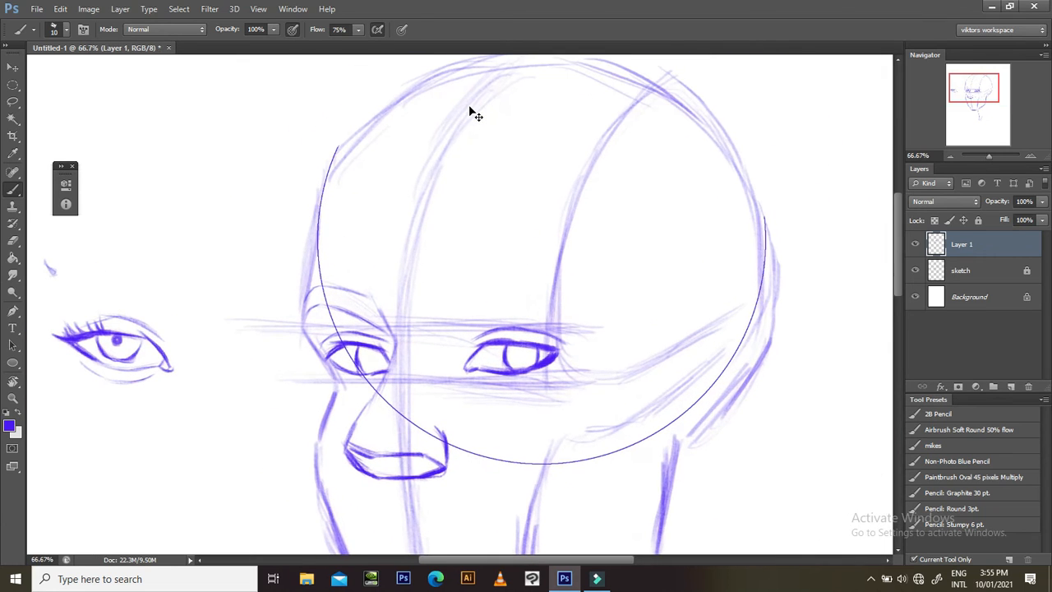
{"action": "left_click_drag", "start_coordinate": [534, 418], "coordinate": [581, 282]}
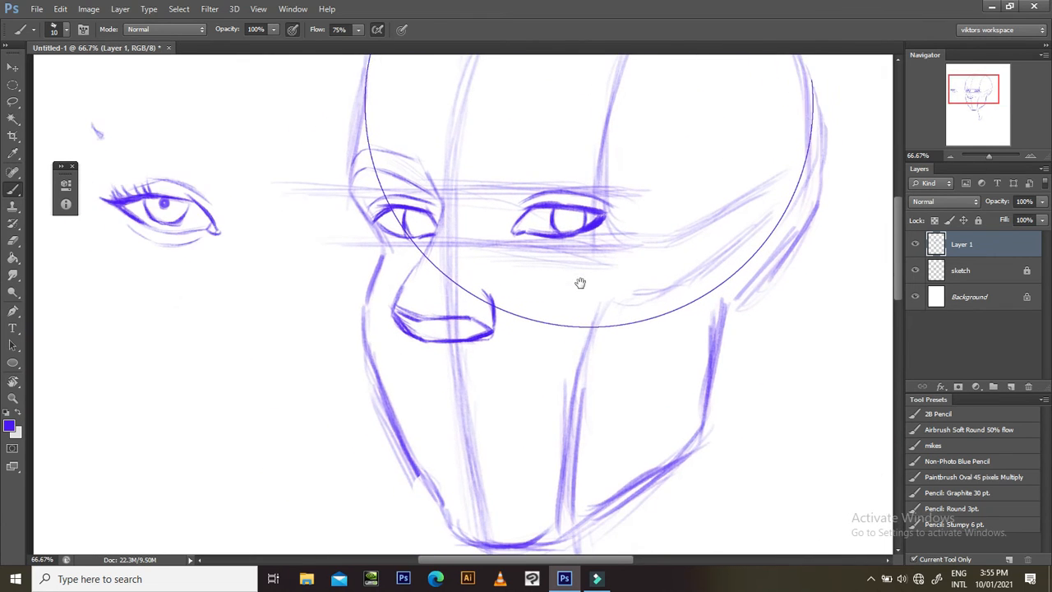
{"action": "left_click_drag", "start_coordinate": [551, 234], "coordinate": [536, 305]}
{"action": "left_click_drag", "start_coordinate": [549, 249], "coordinate": [476, 302]}
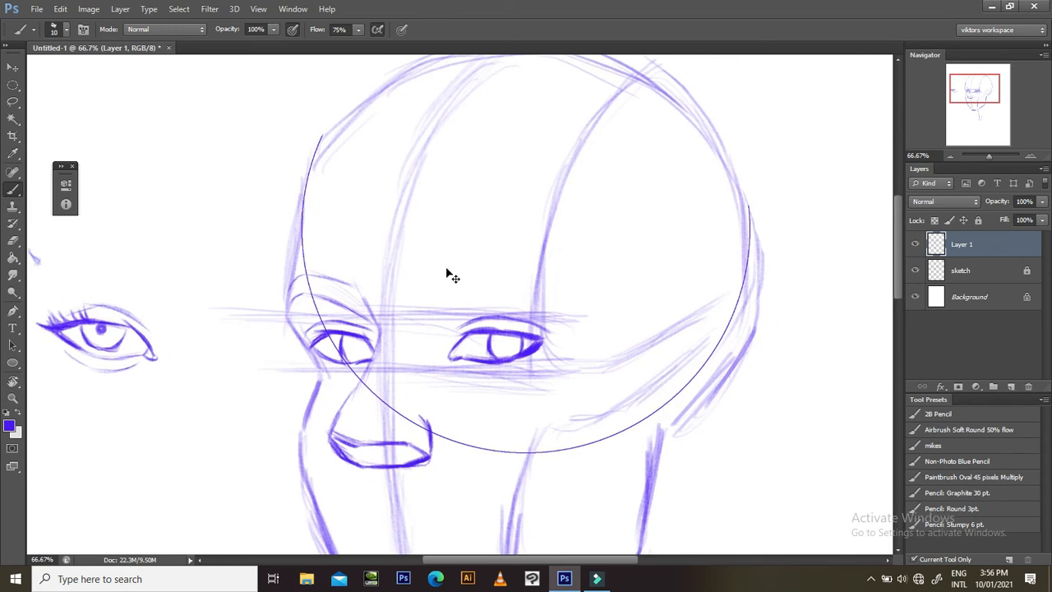
- Sketch the near eyebrow's lower edge as an arch above the near eye, with a short mark for its inner end
{"action": "key", "text": "ctrl+plus"}
{"action": "scroll", "coordinate": [485, 288], "scroll_direction": "down", "scroll_amount": 2}
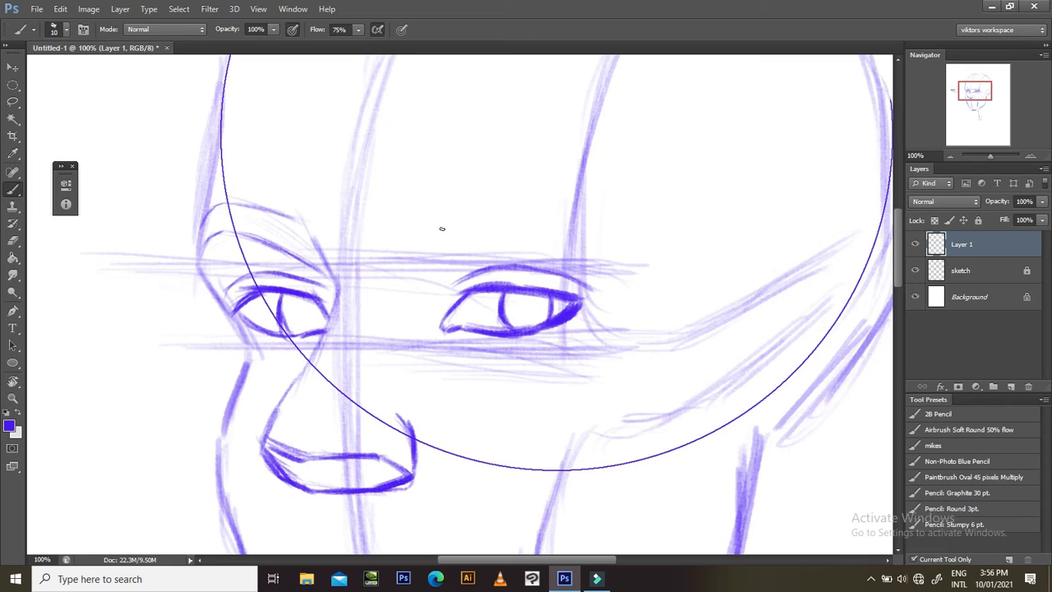
{"action": "left_click_drag", "start_coordinate": [441, 250], "coordinate": [431, 263]}
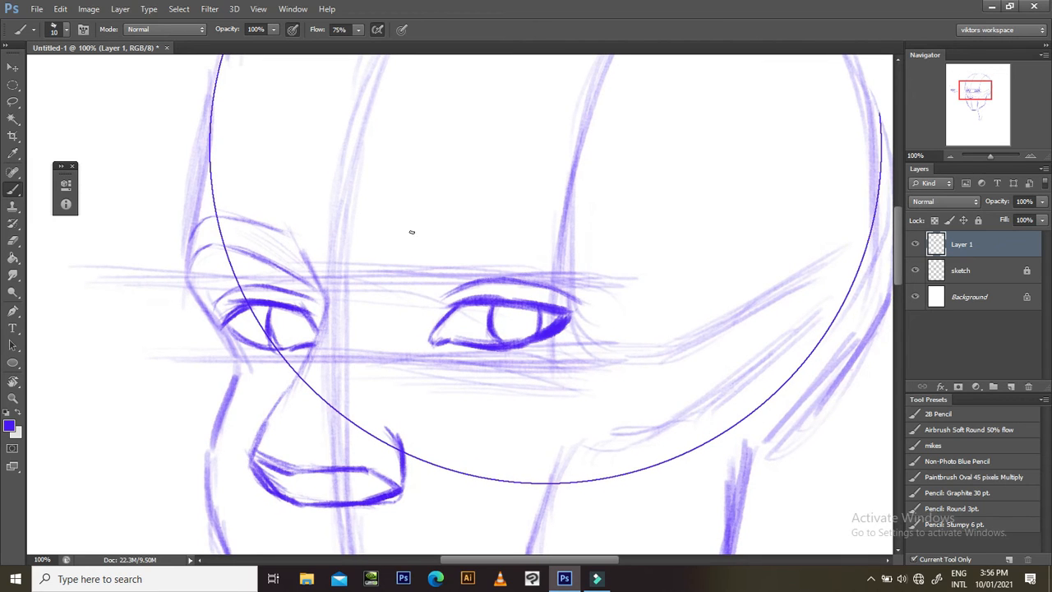
{"action": "left_click_drag", "start_coordinate": [413, 224], "coordinate": [410, 250]}
{"action": "left_click_drag", "start_coordinate": [415, 263], "coordinate": [508, 231]}
{"action": "mouse_move", "coordinate": [453, 249]}
{"action": "left_mouse_down"}
{"action": "mouse_move", "coordinate": [550, 227]}
{"action": "mouse_move", "coordinate": [463, 254]}
{"action": "mouse_move", "coordinate": [554, 239]}
{"action": "mouse_move", "coordinate": [521, 230]}
{"action": "mouse_move", "coordinate": [573, 256]}
{"action": "mouse_move", "coordinate": [526, 233]}
{"action": "mouse_move", "coordinate": [574, 249]}
{"action": "left_mouse_up"}
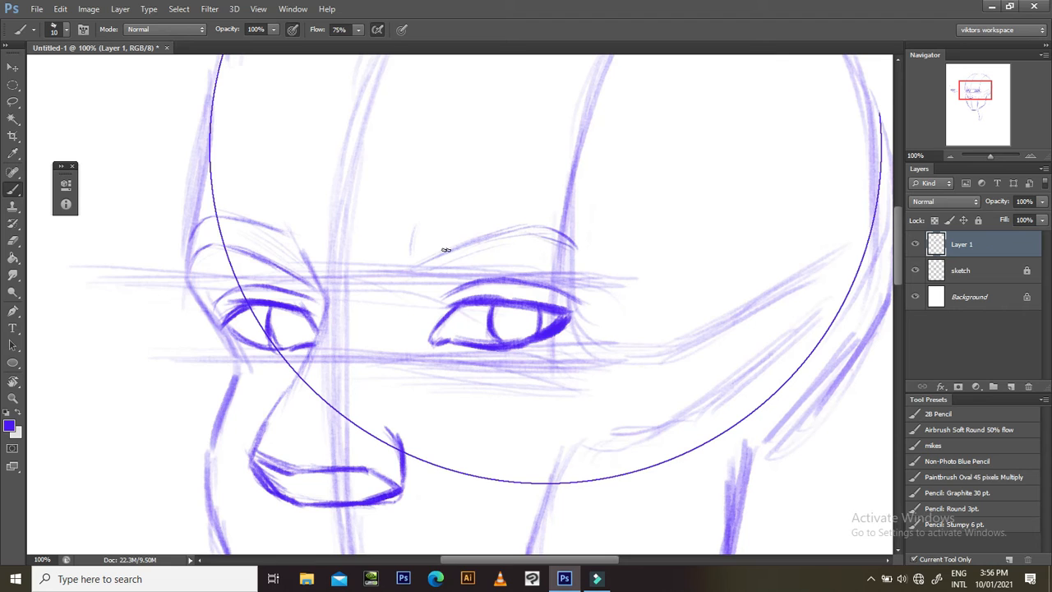
- Build up the near eyebrow's inner end and add slanted hair strokes above its lower edge
{"action": "left_click_drag", "start_coordinate": [414, 230], "coordinate": [410, 263]}
{"action": "left_click_drag", "start_coordinate": [448, 223], "coordinate": [411, 264]}
{"action": "mouse_move", "coordinate": [445, 233]}
{"action": "left_mouse_down"}
{"action": "mouse_move", "coordinate": [471, 222]}
{"action": "mouse_move", "coordinate": [440, 252]}
{"action": "mouse_move", "coordinate": [505, 218]}
{"action": "mouse_move", "coordinate": [470, 242]}
{"action": "mouse_move", "coordinate": [534, 206]}
{"action": "left_mouse_up"}
{"action": "scroll", "coordinate": [560, 222], "scroll_direction": "left", "scroll_amount": 3}
{"action": "left_click_drag", "start_coordinate": [439, 259], "coordinate": [451, 229]}
{"action": "left_click_drag", "start_coordinate": [442, 265], "coordinate": [465, 212]}
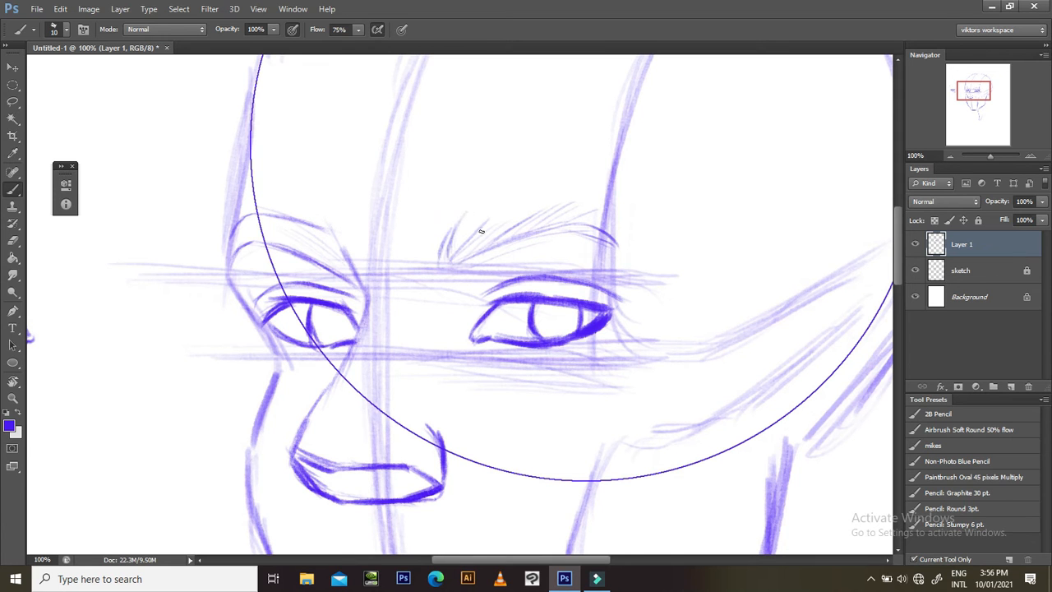
- Rotate the canvas view, draw the near eyebrow's upper edge and tapering outer tail, and restore the upright view
{"action": "key", "text": "r"}
{"action": "mouse_move", "coordinate": [617, 129]}
{"action": "left_mouse_down"}
{"action": "mouse_move", "coordinate": [711, 234]}
{"action": "mouse_move", "coordinate": [701, 371]}
{"action": "left_mouse_up"}
{"action": "key", "text": "Escape"}
{"action": "key", "text": "b"}
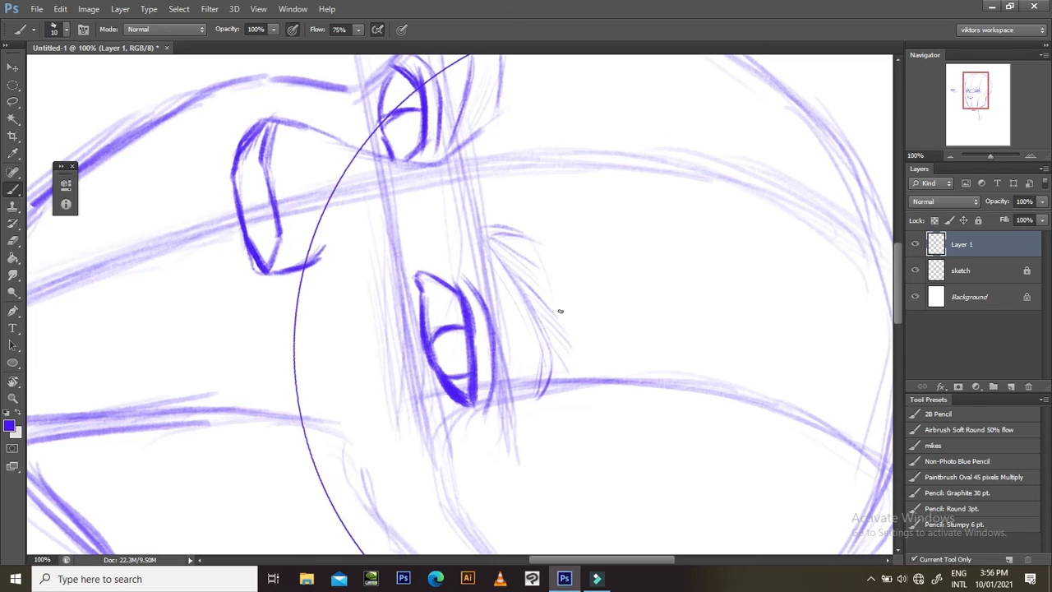
{"action": "left_click_drag", "start_coordinate": [566, 322], "coordinate": [571, 332]}
{"action": "left_click_drag", "start_coordinate": [543, 257], "coordinate": [568, 336]}
{"action": "mouse_move", "coordinate": [559, 292]}
{"action": "left_mouse_down"}
{"action": "mouse_move", "coordinate": [579, 364]}
{"action": "mouse_move", "coordinate": [565, 337]}
{"action": "mouse_move", "coordinate": [570, 309]}
{"action": "mouse_move", "coordinate": [574, 375]}
{"action": "mouse_move", "coordinate": [573, 346]}
{"action": "mouse_move", "coordinate": [550, 410]}
{"action": "left_mouse_up"}
{"action": "left_click_drag", "start_coordinate": [574, 362], "coordinate": [545, 405]}
{"action": "key", "text": "Escape"}
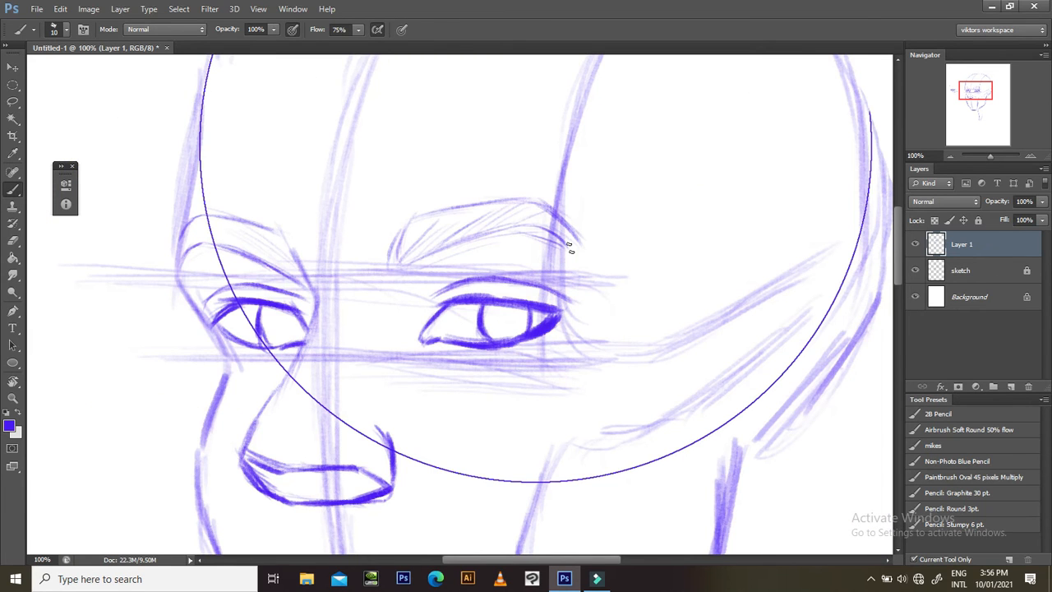
{"action": "key", "text": "ctrl+minus"}
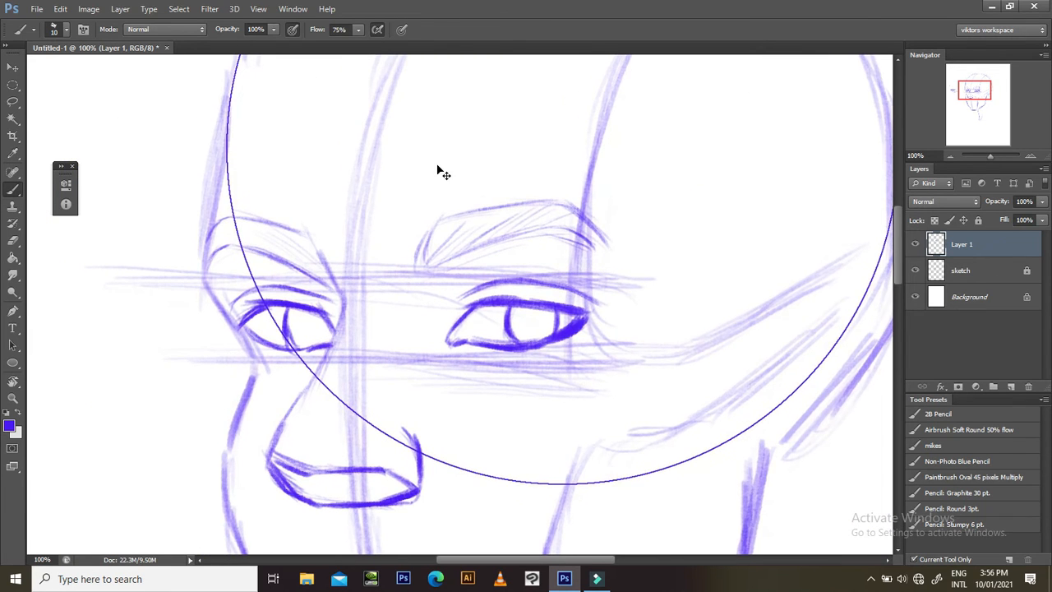
- Rotate the canvas view, reinforce the near eyebrow's outer tail with a short stroke, and restore the upright view
{"action": "key", "text": "ctrl+minus"}
{"action": "key", "text": "ctrl+minus"}
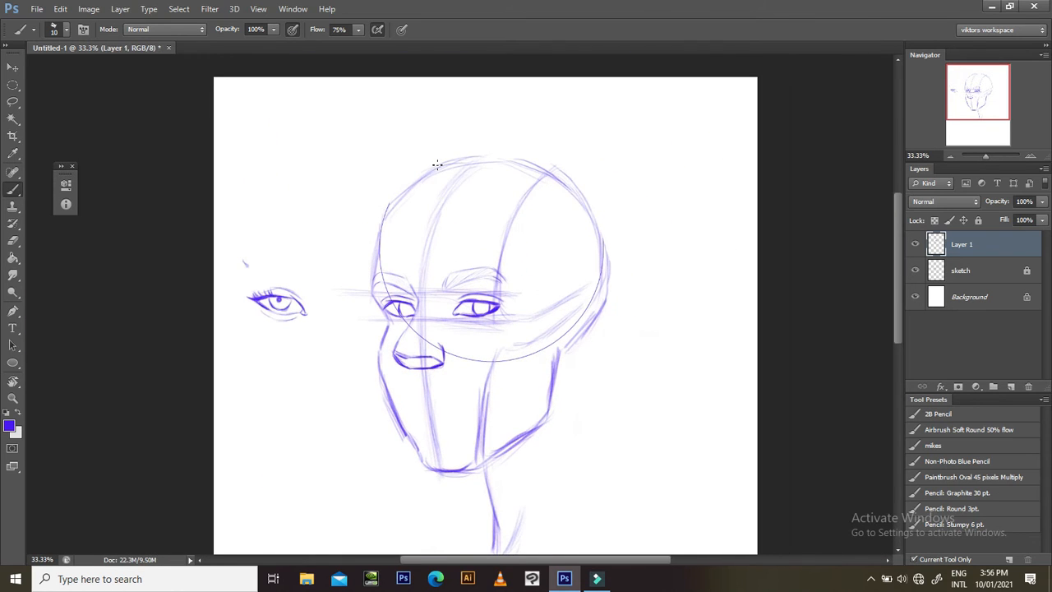
{"action": "key", "text": "ctrl+plus"}
{"action": "key", "text": "ctrl+plus"}
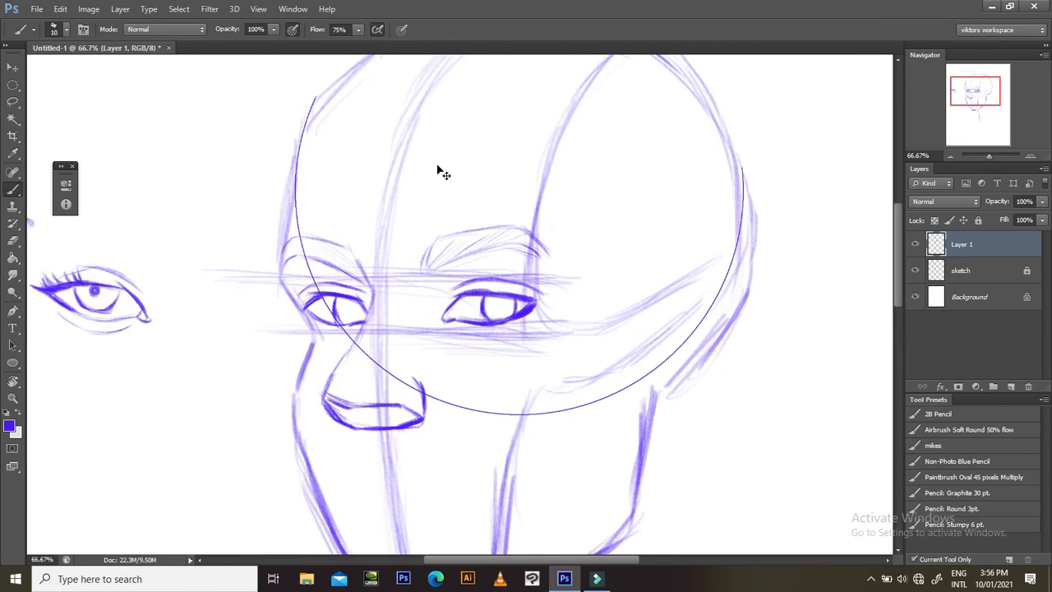
{"action": "key", "text": "ctrl+plus"}
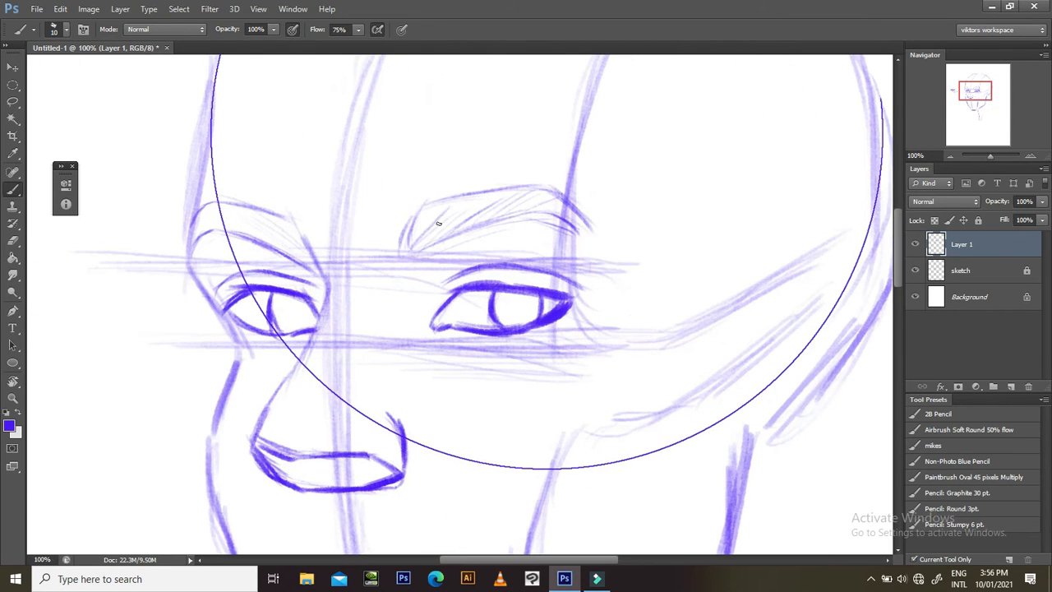
{"action": "key", "text": "r"}
{"action": "mouse_move", "coordinate": [670, 192]}
{"action": "left_mouse_down"}
{"action": "mouse_move", "coordinate": [634, 272]}
{"action": "mouse_move", "coordinate": [600, 295]}
{"action": "left_mouse_up"}
{"action": "mouse_move", "coordinate": [574, 260]}
{"action": "left_mouse_down"}
{"action": "mouse_move", "coordinate": [601, 297]}
{"action": "mouse_move", "coordinate": [611, 288]}
{"action": "left_mouse_up"}
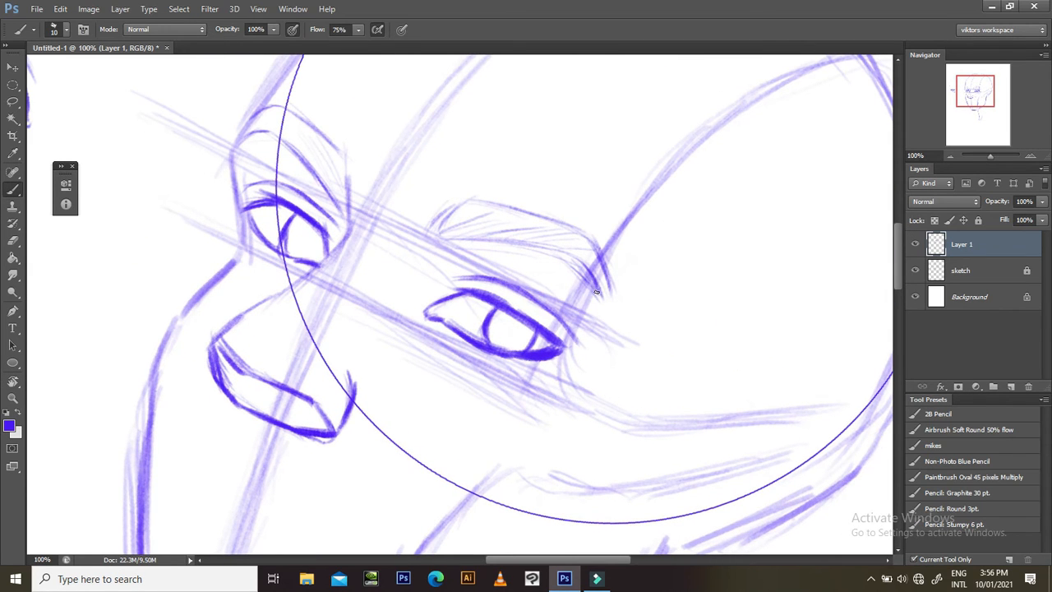
{"action": "key", "text": "Escape"}
{"action": "left_click_drag", "start_coordinate": [522, 304], "coordinate": [555, 322]}
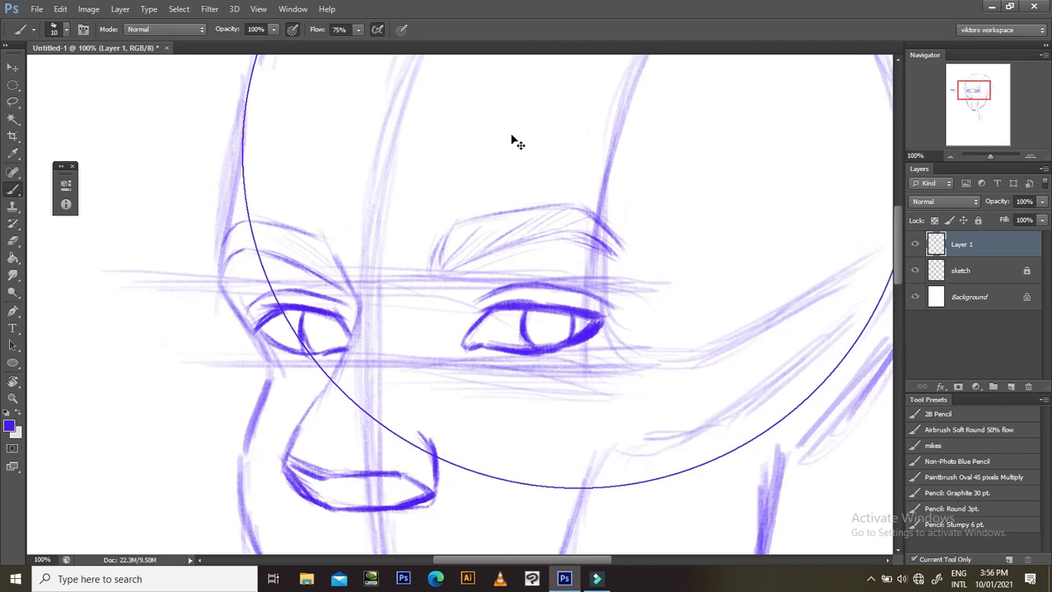
- Examine the near eyebrow's shape in relation to the eyes, the far eyebrow and the whole head
{"action": "key", "text": "ctrl+minus"}
{"action": "key", "text": "ctrl+minus"}
{"action": "key", "text": "ctrl+minus"}
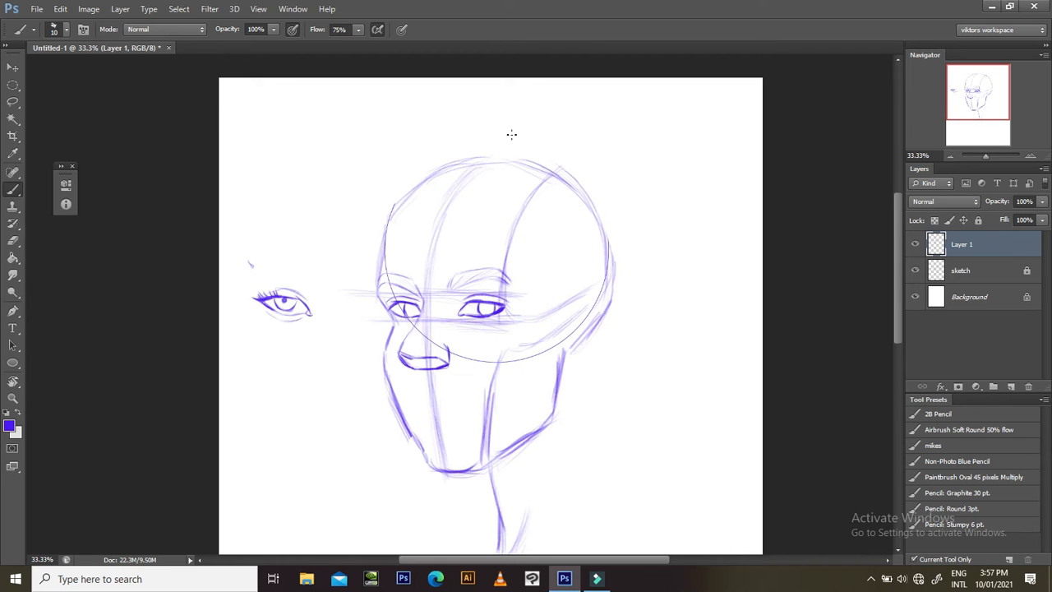
{"action": "key", "text": "ctrl+plus"}
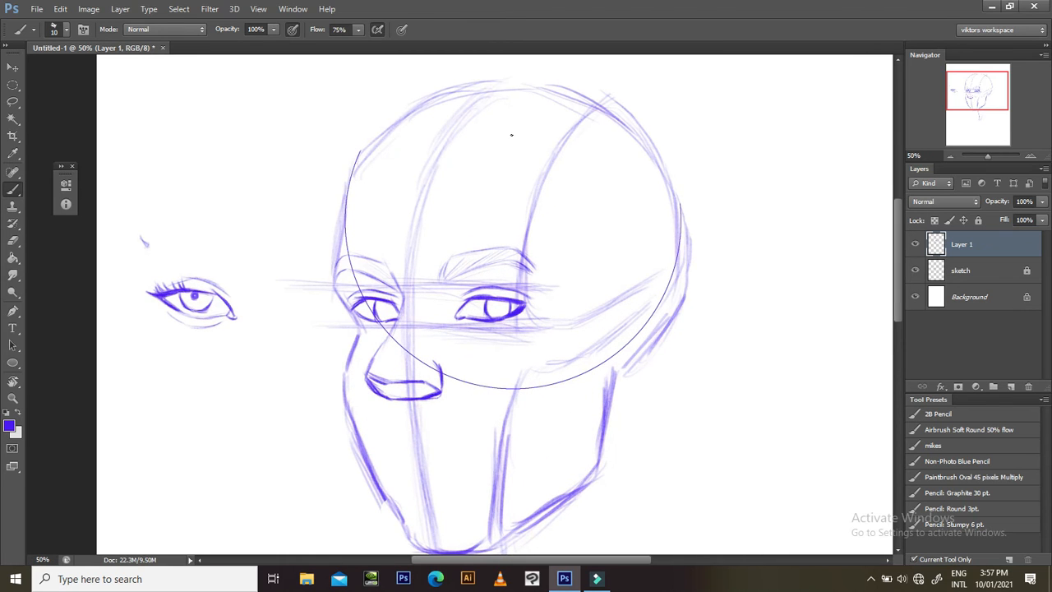
{"action": "left_click_drag", "start_coordinate": [534, 293], "coordinate": [499, 230]}
{"action": "left_click_drag", "start_coordinate": [498, 265], "coordinate": [520, 322]}
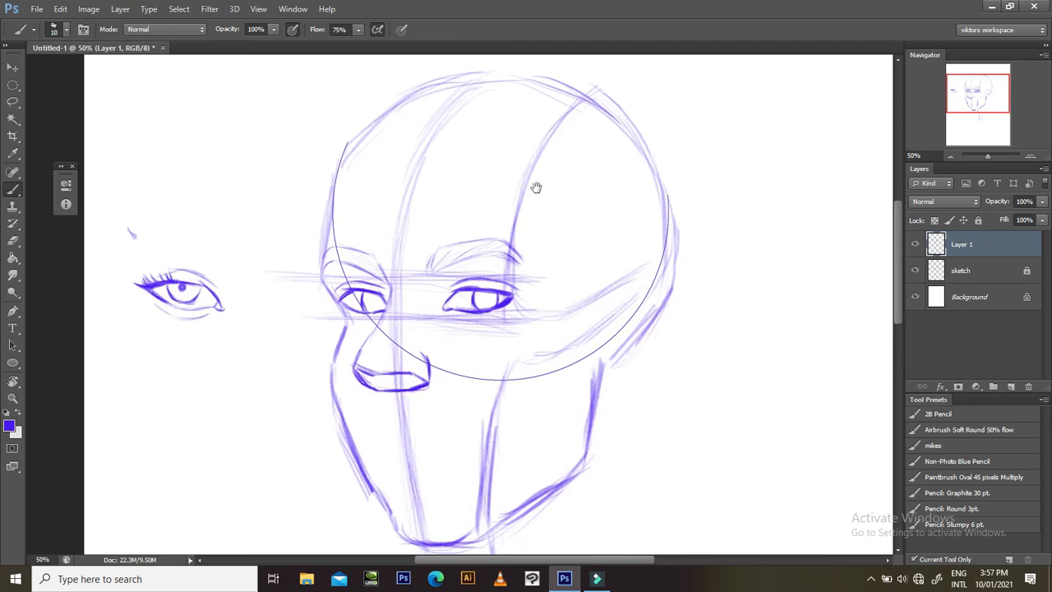
{"action": "key", "text": "ctrl+plus"}
{"action": "key", "text": "ctrl+plus"}
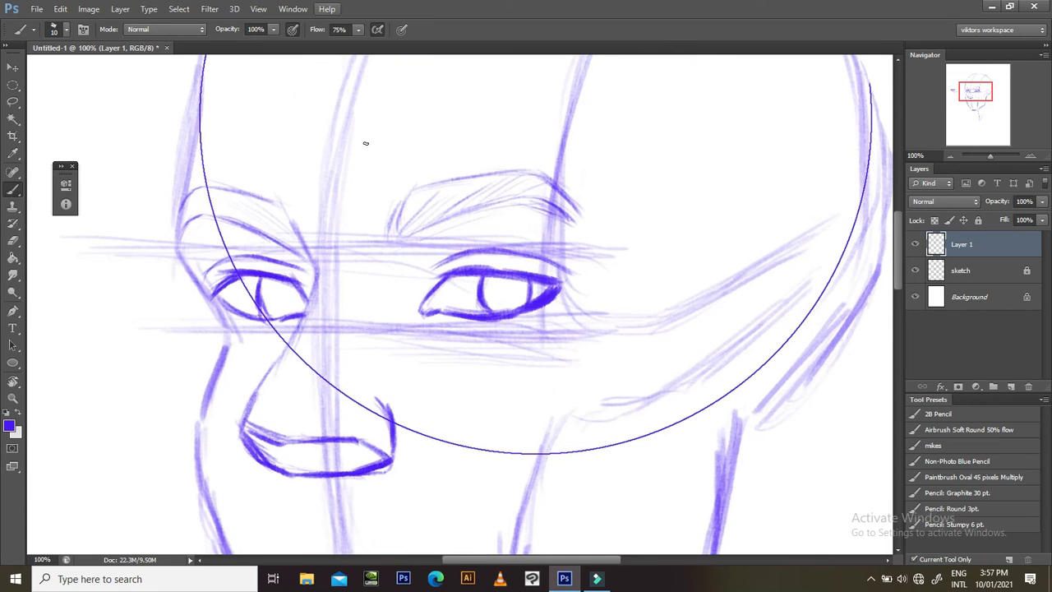
{"action": "left_click_drag", "start_coordinate": [404, 280], "coordinate": [427, 301]}
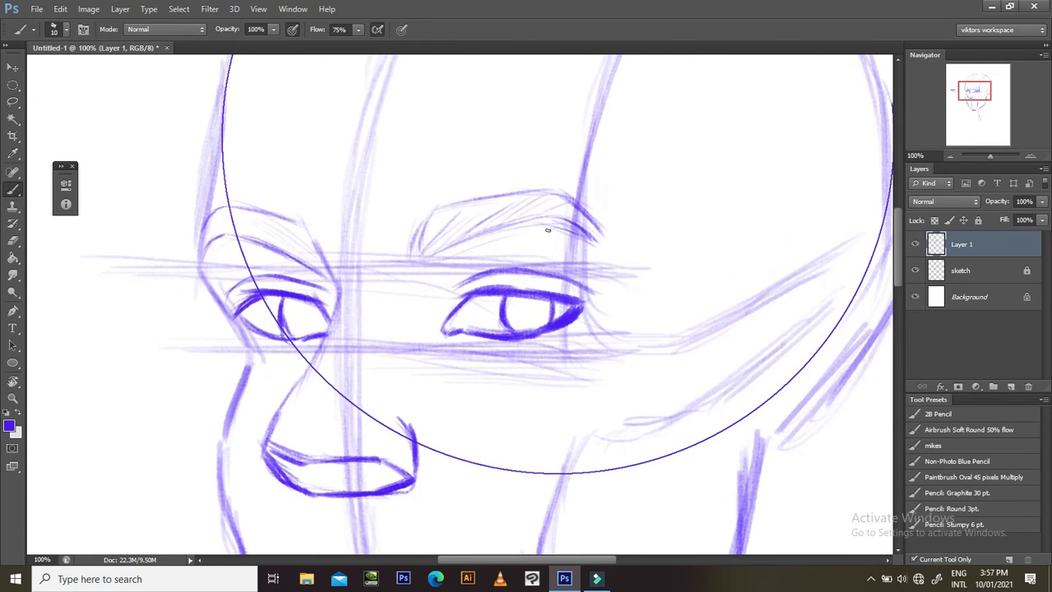
- Rotate the canvas view to 56°, darken the near eyebrow's lower edge and outer tail, and restore the upright view
{"action": "key", "text": "r"}
{"action": "mouse_move", "coordinate": [676, 174]}
{"action": "left_mouse_down"}
{"action": "mouse_move", "coordinate": [743, 274]}
{"action": "mouse_move", "coordinate": [702, 376]}
{"action": "mouse_move", "coordinate": [571, 314]}
{"action": "left_mouse_up"}
{"action": "key", "text": "b"}
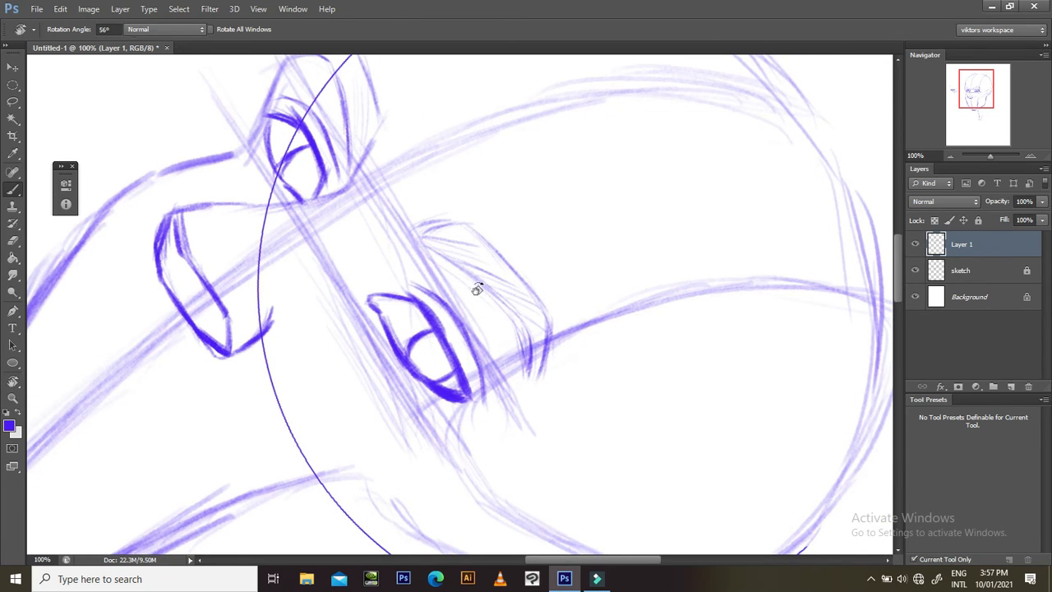
{"action": "left_click_drag", "start_coordinate": [471, 279], "coordinate": [528, 341]}
{"action": "mouse_move", "coordinate": [497, 299]}
{"action": "left_mouse_down"}
{"action": "mouse_move", "coordinate": [532, 342]}
{"action": "mouse_move", "coordinate": [529, 377]}
{"action": "left_mouse_up"}
{"action": "left_click_drag", "start_coordinate": [548, 326], "coordinate": [536, 374]}
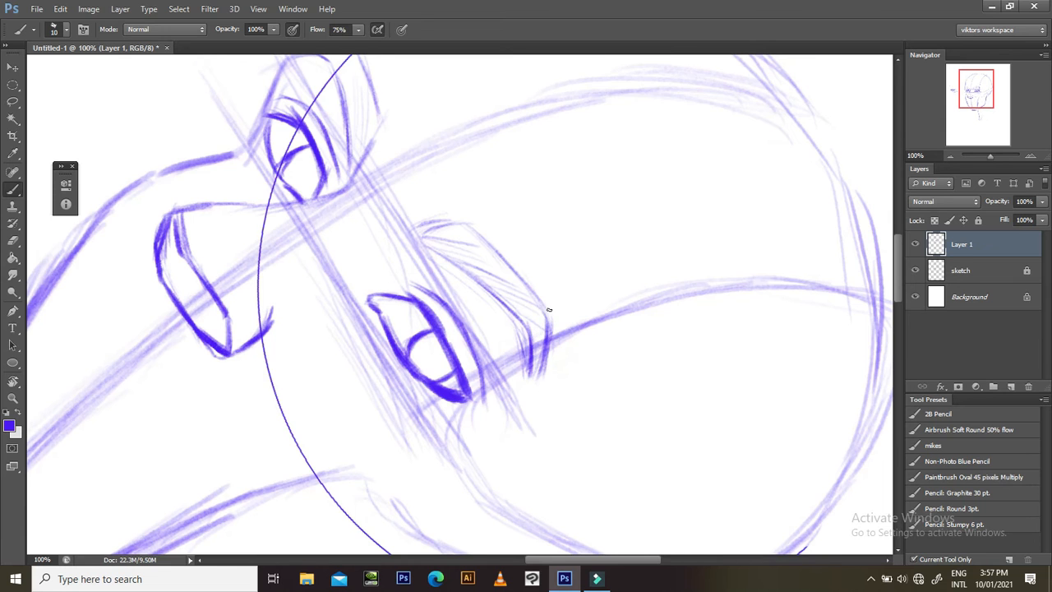
{"action": "key", "text": "Escape"}
{"action": "left_click_drag", "start_coordinate": [536, 328], "coordinate": [593, 298]}
{"action": "mouse_move", "coordinate": [458, 300]}
{"action": "left_mouse_down"}
{"action": "mouse_move", "coordinate": [440, 247]}
{"action": "mouse_move", "coordinate": [451, 228]}
{"action": "left_mouse_up"}
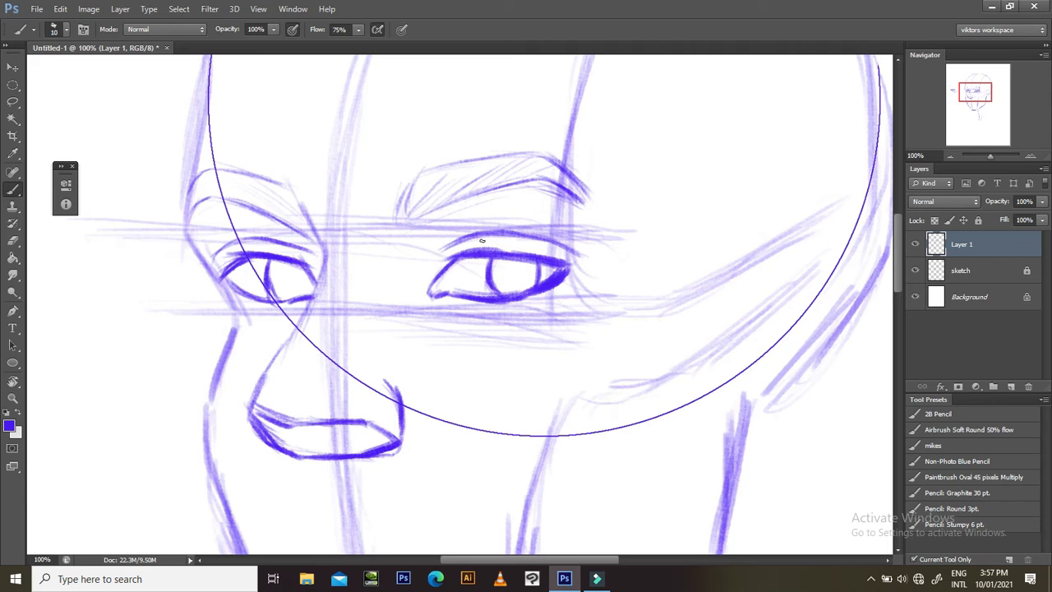
- Fill the near eyebrow with slanted hair strokes and thicken its outer tail, tilting the canvas view slightly for the strokes
{"action": "left_click_drag", "start_coordinate": [437, 259], "coordinate": [473, 232]}
{"action": "scroll", "coordinate": [573, 192], "scroll_direction": "down", "scroll_amount": 3}
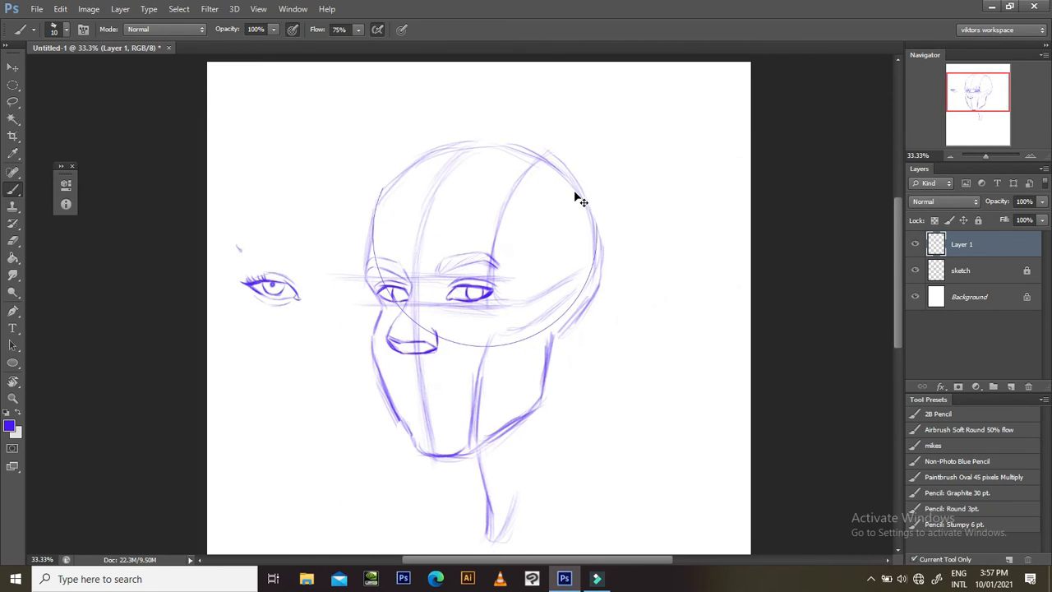
{"action": "scroll", "coordinate": [528, 330], "scroll_direction": "down", "scroll_amount": 2}
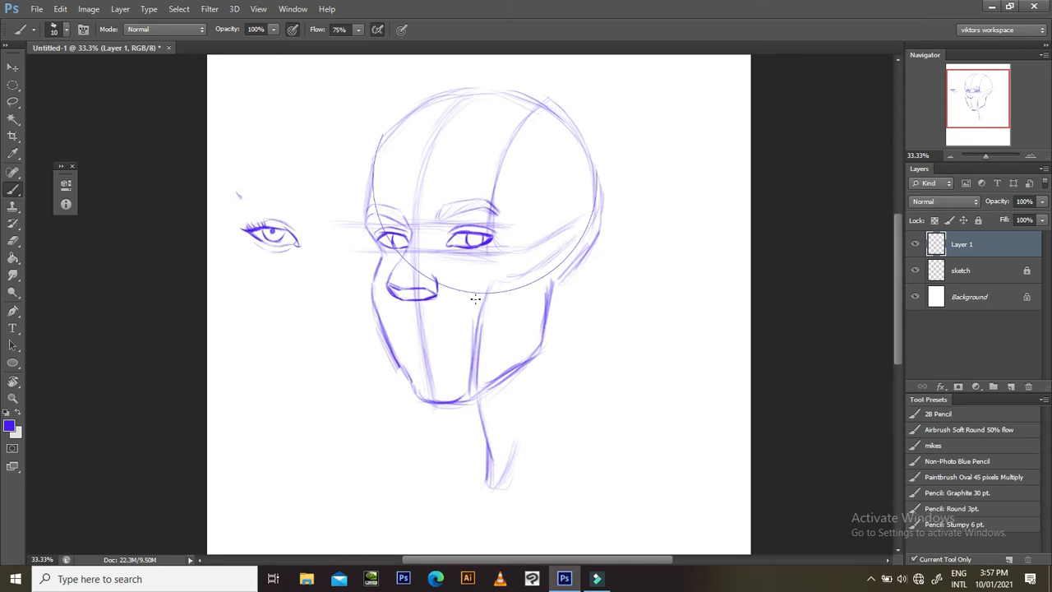
{"action": "scroll", "coordinate": [530, 195], "scroll_direction": "up", "scroll_amount": 3}
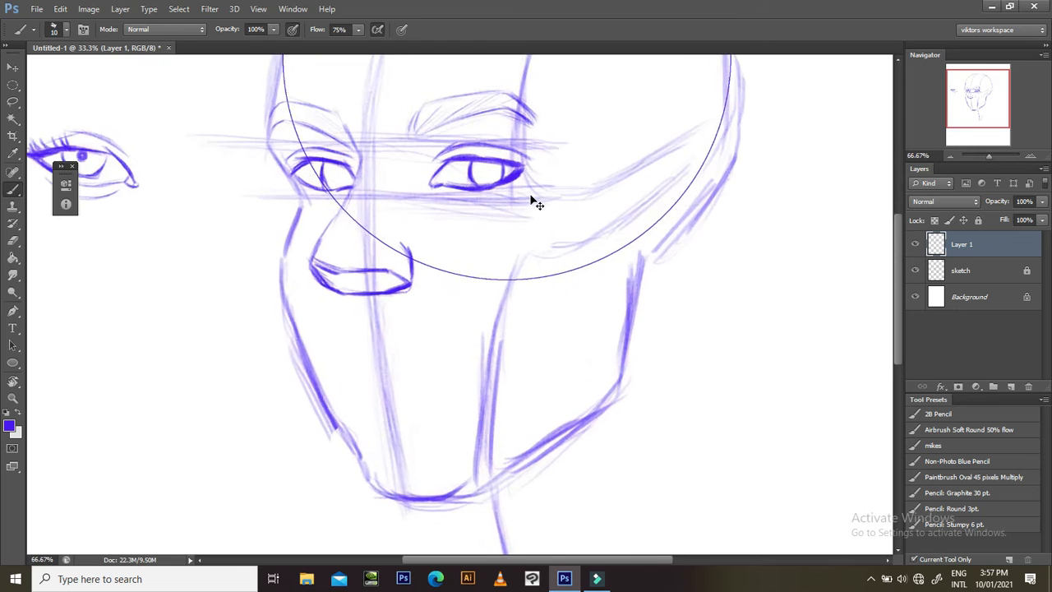
{"action": "scroll", "coordinate": [523, 214], "scroll_direction": "up", "scroll_amount": 5}
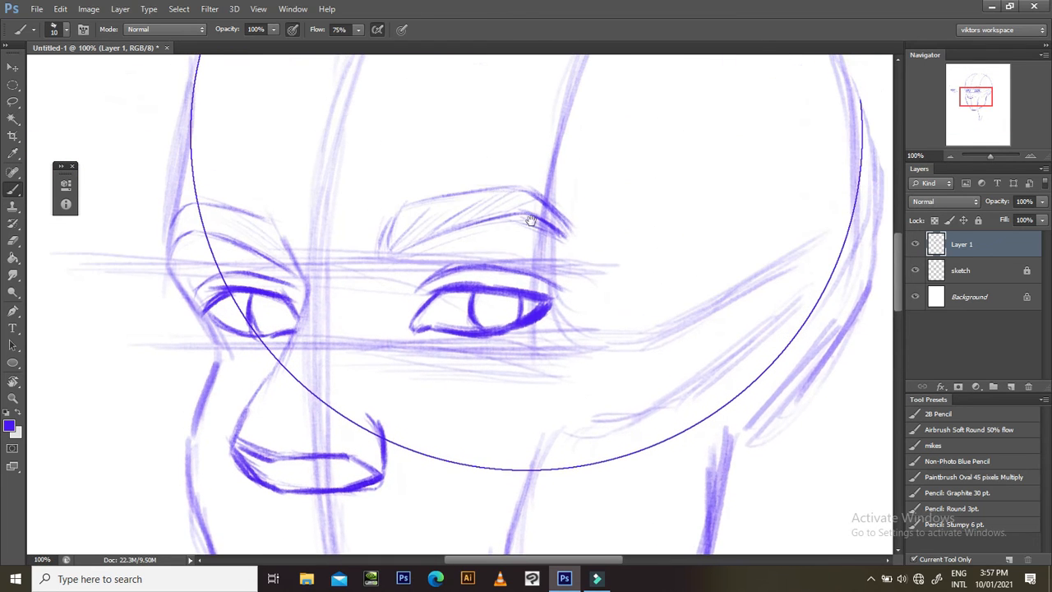
{"action": "left_click_drag", "start_coordinate": [432, 230], "coordinate": [465, 197]}
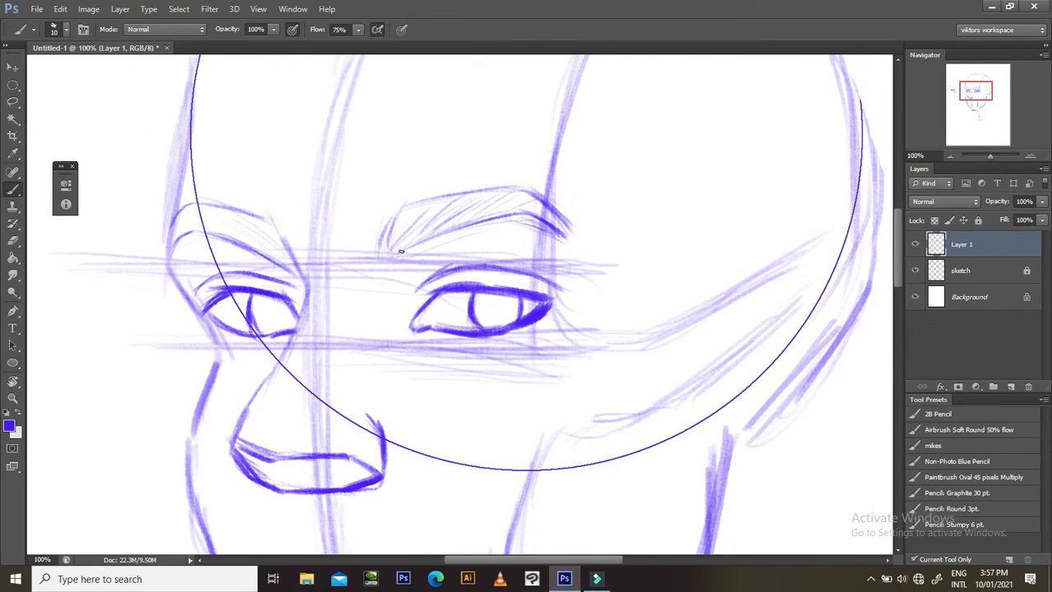
{"action": "mouse_move", "coordinate": [444, 223]}
{"action": "left_mouse_down"}
{"action": "mouse_move", "coordinate": [472, 199]}
{"action": "mouse_move", "coordinate": [518, 195]}
{"action": "left_mouse_up"}
{"action": "key", "text": "r"}
{"action": "mouse_move", "coordinate": [578, 215]}
{"action": "left_mouse_down"}
{"action": "mouse_move", "coordinate": [655, 238]}
{"action": "mouse_move", "coordinate": [599, 332]}
{"action": "mouse_move", "coordinate": [580, 329]}
{"action": "mouse_move", "coordinate": [573, 369]}
{"action": "left_mouse_up"}
{"action": "key", "text": "r"}
{"action": "mouse_move", "coordinate": [646, 340]}
{"action": "left_mouse_down"}
{"action": "mouse_move", "coordinate": [657, 187]}
{"action": "mouse_move", "coordinate": [357, 152]}
{"action": "left_mouse_up"}
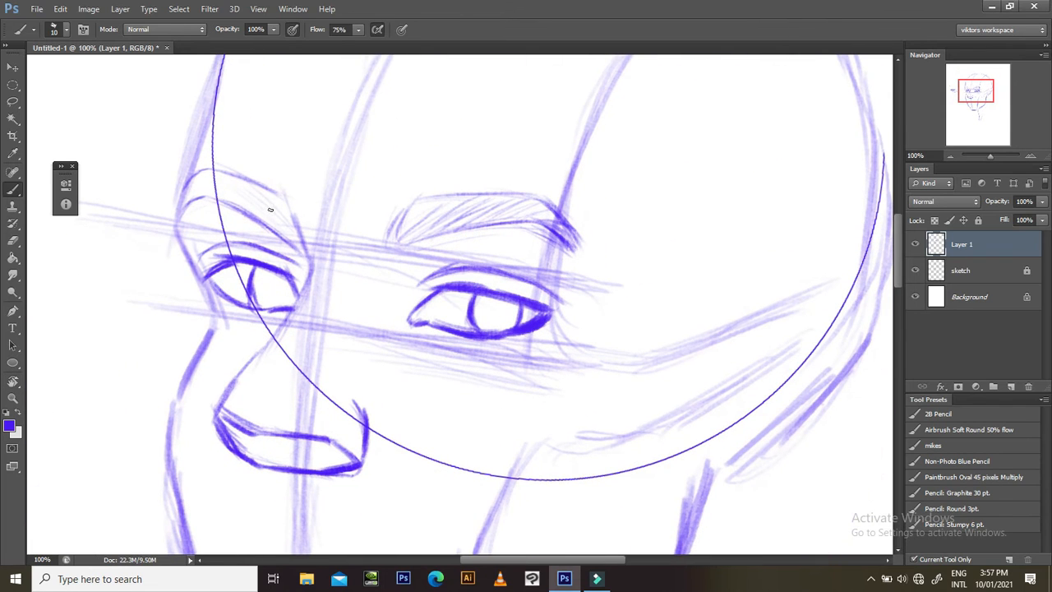
- Fill the far eyebrow with slanted hair strokes and restore the upright canvas view
{"action": "mouse_move", "coordinate": [254, 189]}
{"action": "left_mouse_down"}
{"action": "mouse_move", "coordinate": [287, 235]}
{"action": "mouse_move", "coordinate": [270, 224]}
{"action": "left_mouse_up"}
{"action": "mouse_move", "coordinate": [218, 184]}
{"action": "left_mouse_down"}
{"action": "mouse_move", "coordinate": [243, 211]}
{"action": "mouse_move", "coordinate": [222, 174]}
{"action": "mouse_move", "coordinate": [252, 223]}
{"action": "mouse_move", "coordinate": [205, 178]}
{"action": "mouse_move", "coordinate": [227, 204]}
{"action": "mouse_move", "coordinate": [210, 211]}
{"action": "mouse_move", "coordinate": [227, 173]}
{"action": "mouse_move", "coordinate": [198, 186]}
{"action": "left_mouse_up"}
{"action": "left_click_drag", "start_coordinate": [186, 202], "coordinate": [201, 191]}
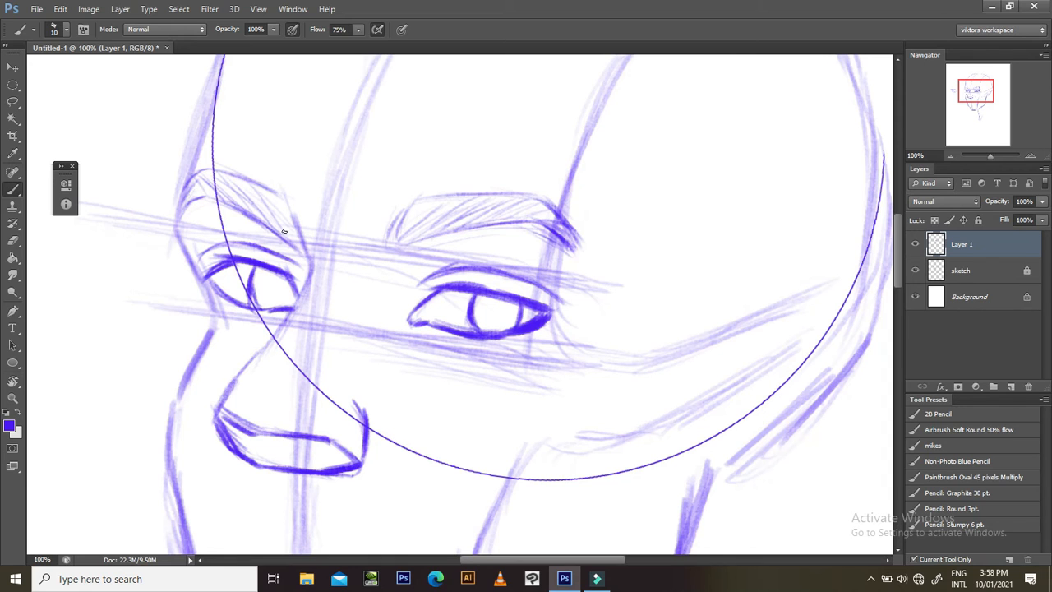
{"action": "key", "text": "Escape"}
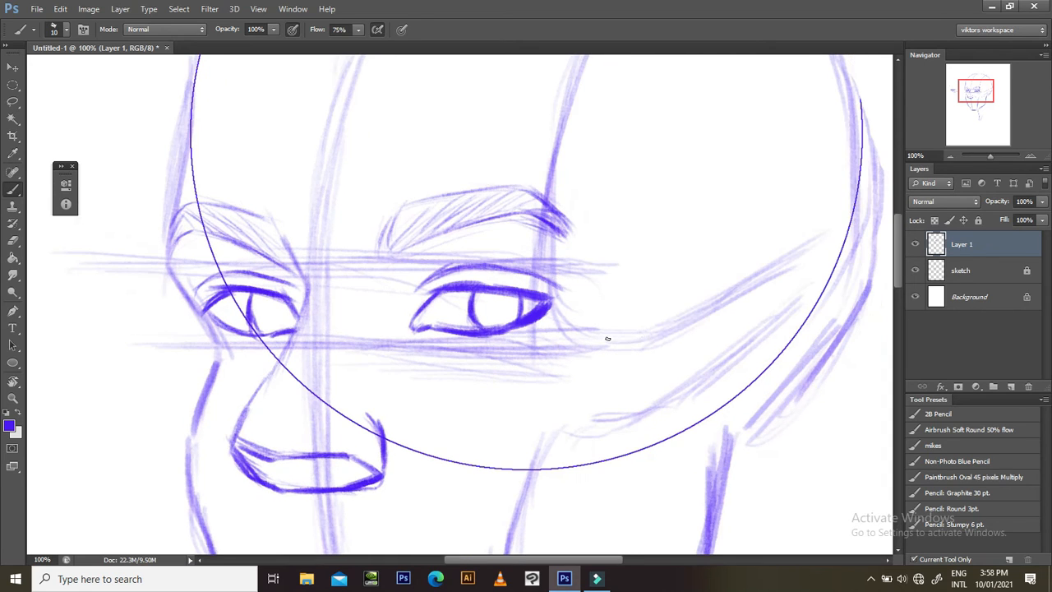
- Examine the filled eyebrows, the nose and the lower face from the full-face view down to a close-up
{"action": "left_click_drag", "start_coordinate": [652, 340], "coordinate": [631, 368]}
{"action": "mouse_move", "coordinate": [523, 397]}
{"action": "left_mouse_down"}
{"action": "mouse_move", "coordinate": [598, 279]}
{"action": "mouse_move", "coordinate": [555, 212]}
{"action": "left_mouse_up"}
{"action": "key", "text": "ctrl+minus"}
{"action": "scroll", "coordinate": [545, 250], "scroll_direction": "up", "scroll_amount": 5}
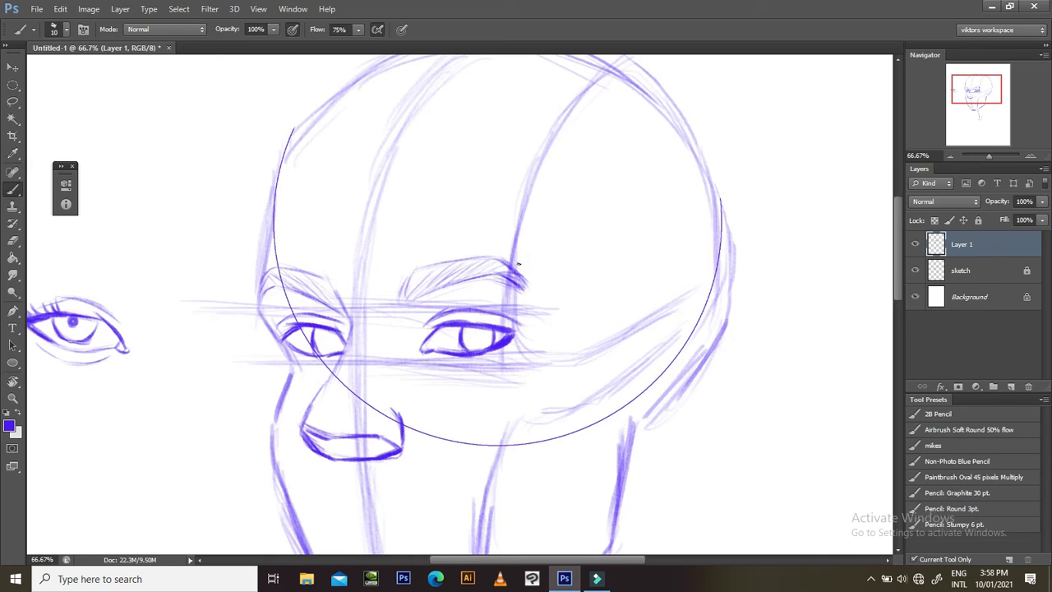
{"action": "scroll", "coordinate": [534, 347], "scroll_direction": "down", "scroll_amount": 5}
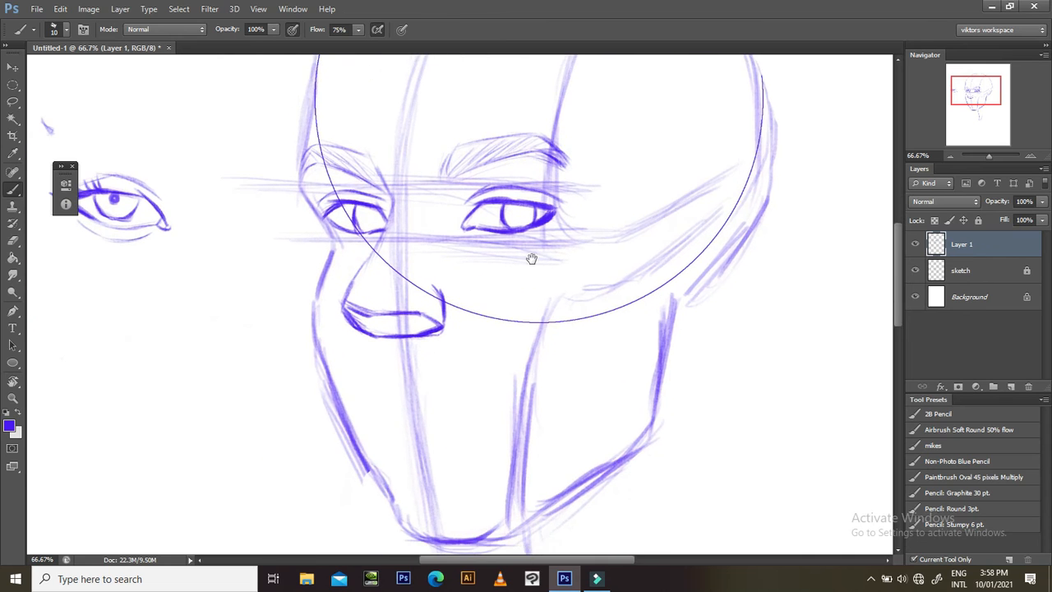
{"action": "scroll", "coordinate": [445, 304], "scroll_direction": "down", "scroll_amount": 2}
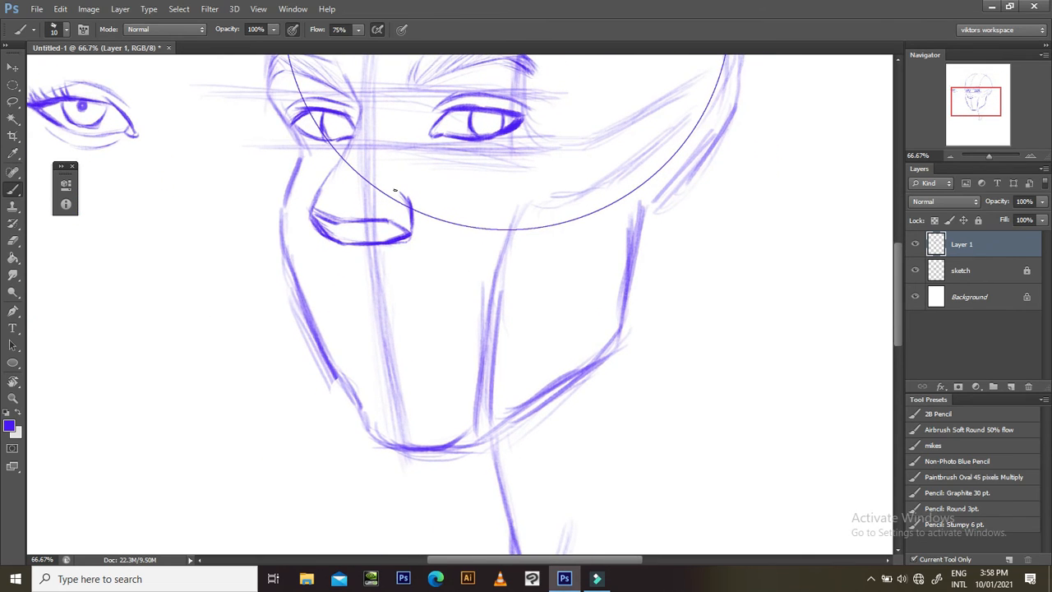
{"action": "scroll", "coordinate": [394, 190], "scroll_direction": "up", "scroll_amount": 3}
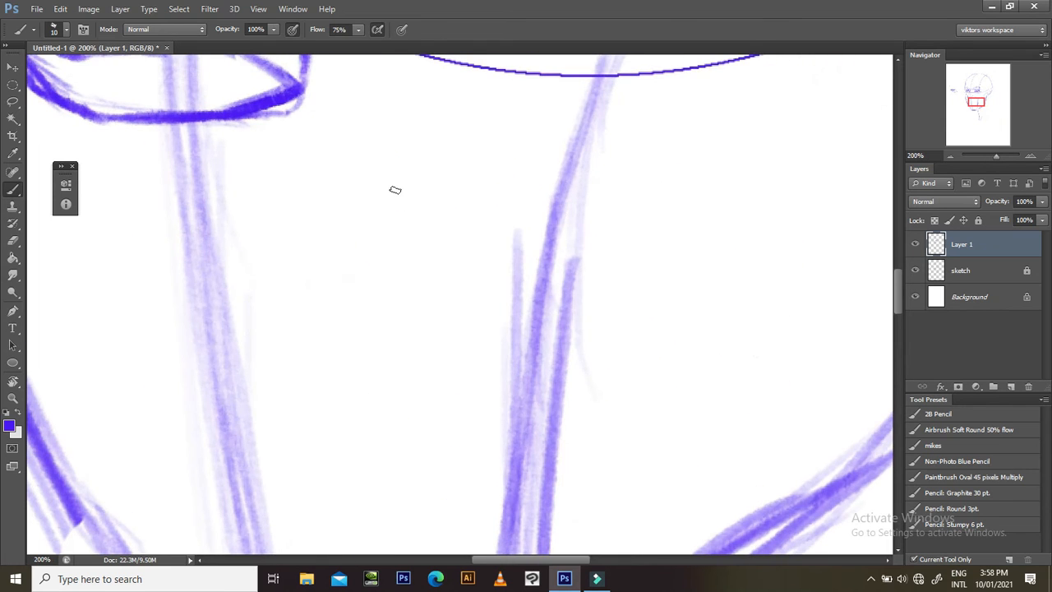
{"action": "scroll", "coordinate": [371, 322], "scroll_direction": "up", "scroll_amount": 5}
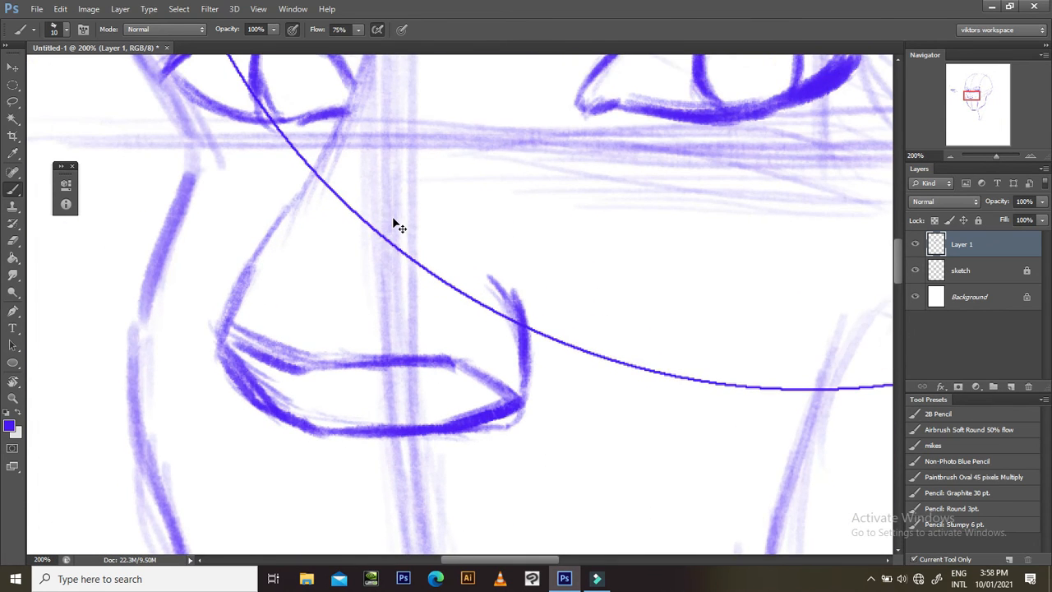
{"action": "scroll", "coordinate": [398, 227], "scroll_direction": "down", "scroll_amount": 2}
{"action": "scroll", "coordinate": [419, 209], "scroll_direction": "down", "scroll_amount": 2}
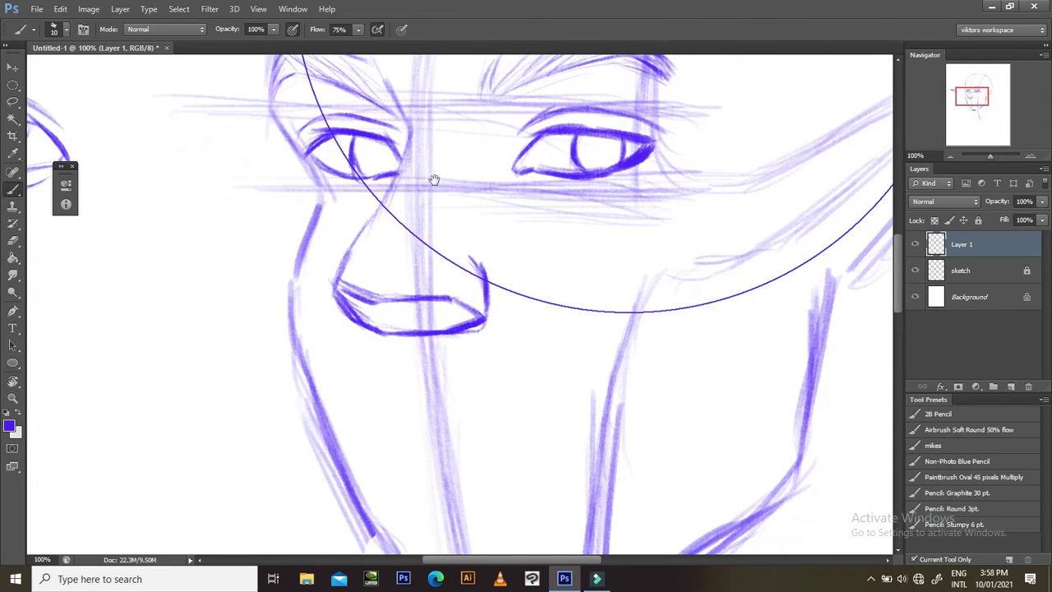
- Sketch a side-view nose in the blank area beneath the separate reference eye, with a sloping bridge and a short underside
{"action": "left_click_drag", "start_coordinate": [392, 200], "coordinate": [422, 225]}
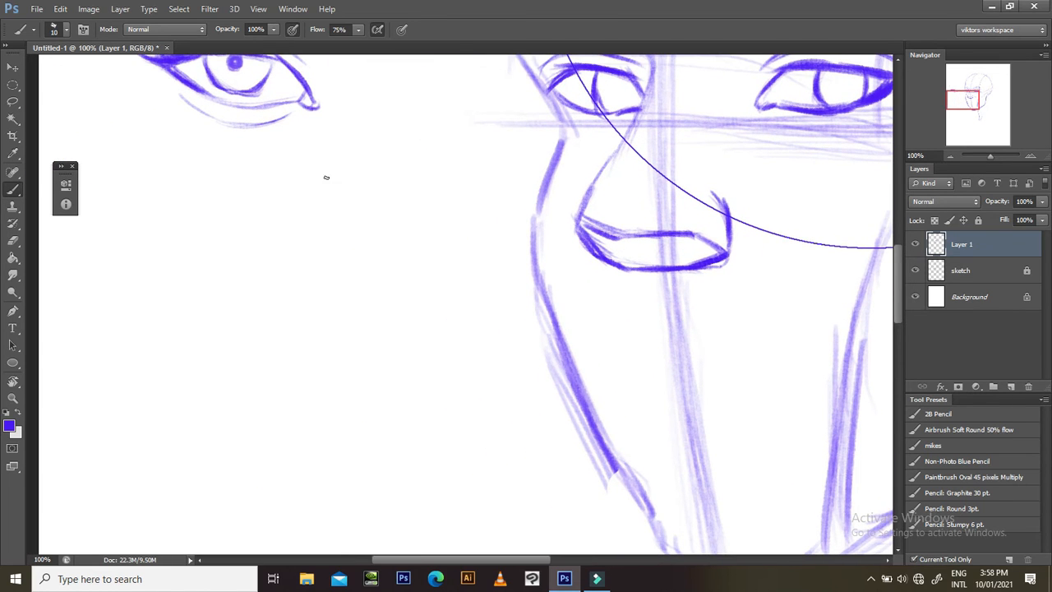
{"action": "mouse_move", "coordinate": [334, 163]}
{"action": "left_mouse_down"}
{"action": "mouse_move", "coordinate": [327, 202]}
{"action": "mouse_move", "coordinate": [234, 313]}
{"action": "mouse_move", "coordinate": [276, 365]}
{"action": "left_mouse_up"}
{"action": "left_click_drag", "start_coordinate": [239, 326], "coordinate": [276, 359]}
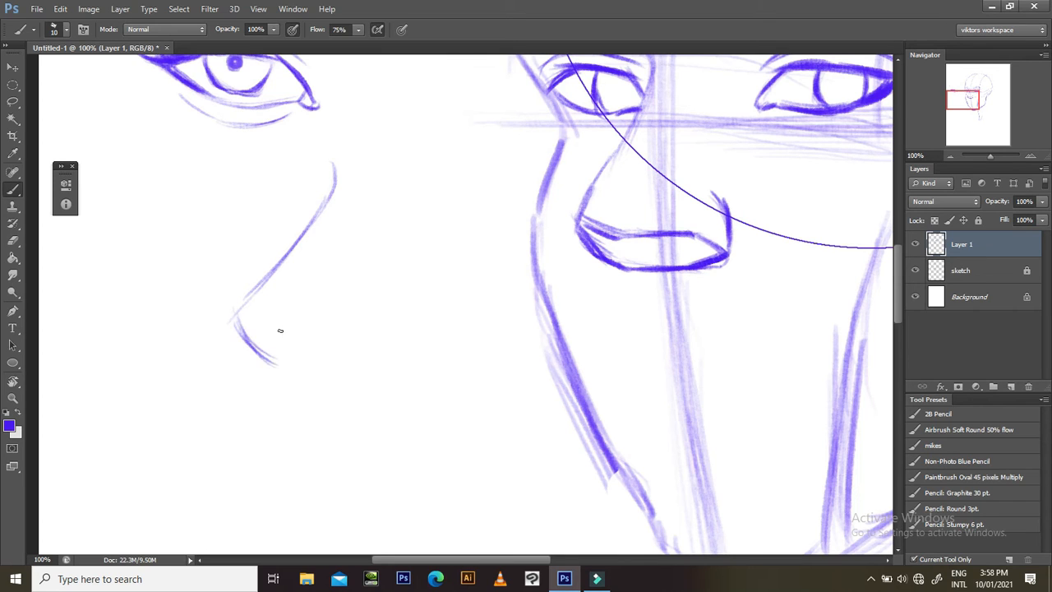
{"action": "mouse_move", "coordinate": [317, 397]}
{"action": "left_mouse_down"}
{"action": "mouse_move", "coordinate": [342, 338]}
{"action": "mouse_move", "coordinate": [346, 350]}
{"action": "left_mouse_up"}
- Sketch a second nose profile below the first, with a darkened bridge, rounded underside, nostril and curved wing
{"action": "mouse_move", "coordinate": [361, 355]}
{"action": "left_mouse_down"}
{"action": "mouse_move", "coordinate": [362, 305]}
{"action": "mouse_move", "coordinate": [344, 303]}
{"action": "mouse_move", "coordinate": [320, 317]}
{"action": "mouse_move", "coordinate": [260, 426]}
{"action": "left_mouse_up"}
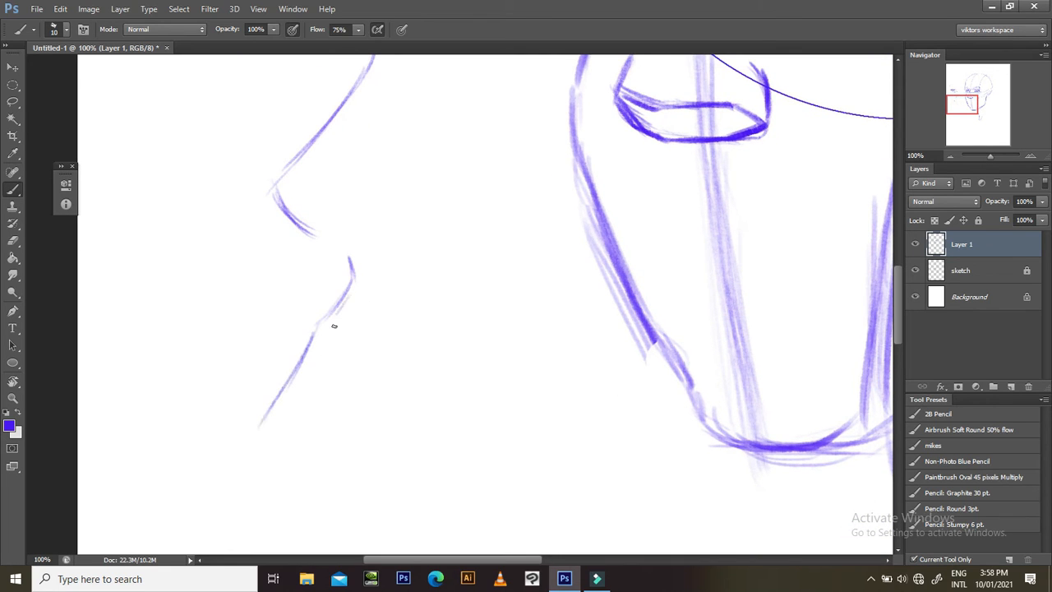
{"action": "mouse_move", "coordinate": [329, 317]}
{"action": "left_mouse_down"}
{"action": "mouse_move", "coordinate": [294, 387]}
{"action": "mouse_move", "coordinate": [308, 356]}
{"action": "mouse_move", "coordinate": [265, 414]}
{"action": "left_mouse_up"}
{"action": "mouse_move", "coordinate": [313, 351]}
{"action": "left_mouse_down"}
{"action": "mouse_move", "coordinate": [267, 422]}
{"action": "mouse_move", "coordinate": [303, 353]}
{"action": "mouse_move", "coordinate": [282, 351]}
{"action": "mouse_move", "coordinate": [295, 378]}
{"action": "mouse_move", "coordinate": [280, 385]}
{"action": "mouse_move", "coordinate": [282, 374]}
{"action": "mouse_move", "coordinate": [316, 399]}
{"action": "mouse_move", "coordinate": [272, 371]}
{"action": "mouse_move", "coordinate": [298, 385]}
{"action": "mouse_move", "coordinate": [329, 377]}
{"action": "mouse_move", "coordinate": [291, 380]}
{"action": "mouse_move", "coordinate": [268, 360]}
{"action": "mouse_move", "coordinate": [331, 392]}
{"action": "left_mouse_up"}
{"action": "left_click_drag", "start_coordinate": [370, 301], "coordinate": [376, 349]}
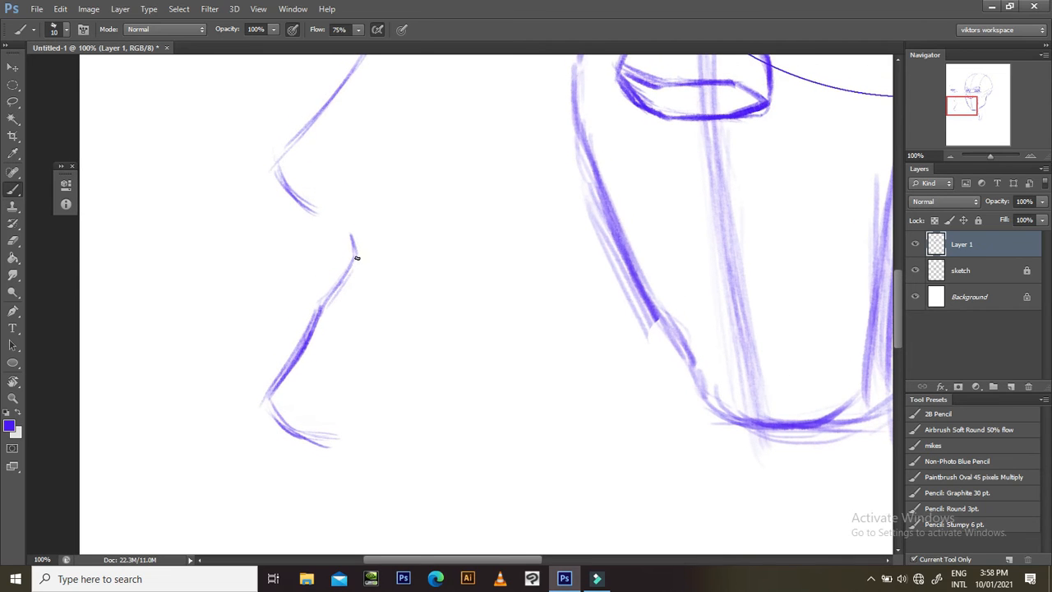
{"action": "left_click_drag", "start_coordinate": [353, 257], "coordinate": [313, 334]}
{"action": "mouse_move", "coordinate": [289, 415]}
{"action": "left_mouse_down"}
{"action": "mouse_move", "coordinate": [292, 372]}
{"action": "mouse_move", "coordinate": [332, 341]}
{"action": "mouse_move", "coordinate": [354, 357]}
{"action": "mouse_move", "coordinate": [345, 347]}
{"action": "mouse_move", "coordinate": [377, 319]}
{"action": "mouse_move", "coordinate": [387, 335]}
{"action": "mouse_move", "coordinate": [357, 353]}
{"action": "mouse_move", "coordinate": [332, 345]}
{"action": "left_mouse_up"}
- Mark the nasal bone's end across the second profile's bridge and sketch the skull's nasal opening curving down behind the nose
{"action": "left_click_drag", "start_coordinate": [346, 223], "coordinate": [334, 218]}
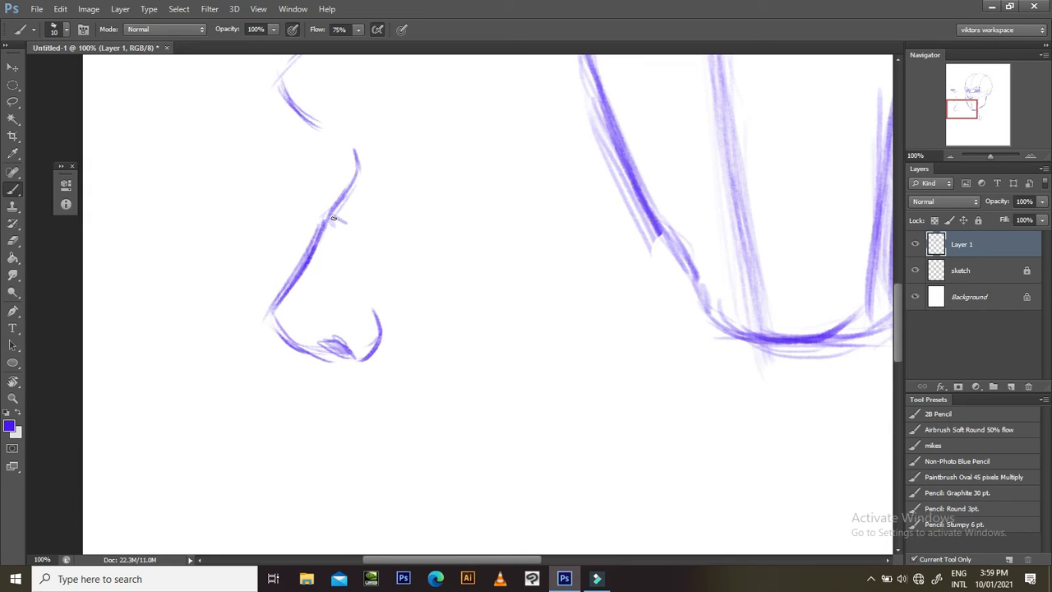
{"action": "mouse_move", "coordinate": [376, 174]}
{"action": "left_mouse_down"}
{"action": "mouse_move", "coordinate": [348, 222]}
{"action": "mouse_move", "coordinate": [388, 283]}
{"action": "left_mouse_up"}
{"action": "mouse_move", "coordinate": [350, 237]}
{"action": "left_mouse_down"}
{"action": "mouse_move", "coordinate": [396, 299]}
{"action": "mouse_move", "coordinate": [363, 245]}
{"action": "left_mouse_up"}
{"action": "mouse_move", "coordinate": [375, 171]}
{"action": "left_mouse_down"}
{"action": "mouse_move", "coordinate": [352, 220]}
{"action": "mouse_move", "coordinate": [389, 281]}
{"action": "mouse_move", "coordinate": [375, 366]}
{"action": "left_mouse_up"}
- Sketch the rounded upper teeth and the lower teeth beneath the second nose profile, along a common bite line
{"action": "mouse_move", "coordinate": [392, 331]}
{"action": "left_mouse_down"}
{"action": "mouse_move", "coordinate": [374, 386]}
{"action": "mouse_move", "coordinate": [396, 396]}
{"action": "left_mouse_up"}
{"action": "mouse_move", "coordinate": [403, 373]}
{"action": "left_mouse_down"}
{"action": "mouse_move", "coordinate": [366, 312]}
{"action": "mouse_move", "coordinate": [384, 332]}
{"action": "mouse_move", "coordinate": [445, 347]}
{"action": "mouse_move", "coordinate": [436, 347]}
{"action": "left_mouse_up"}
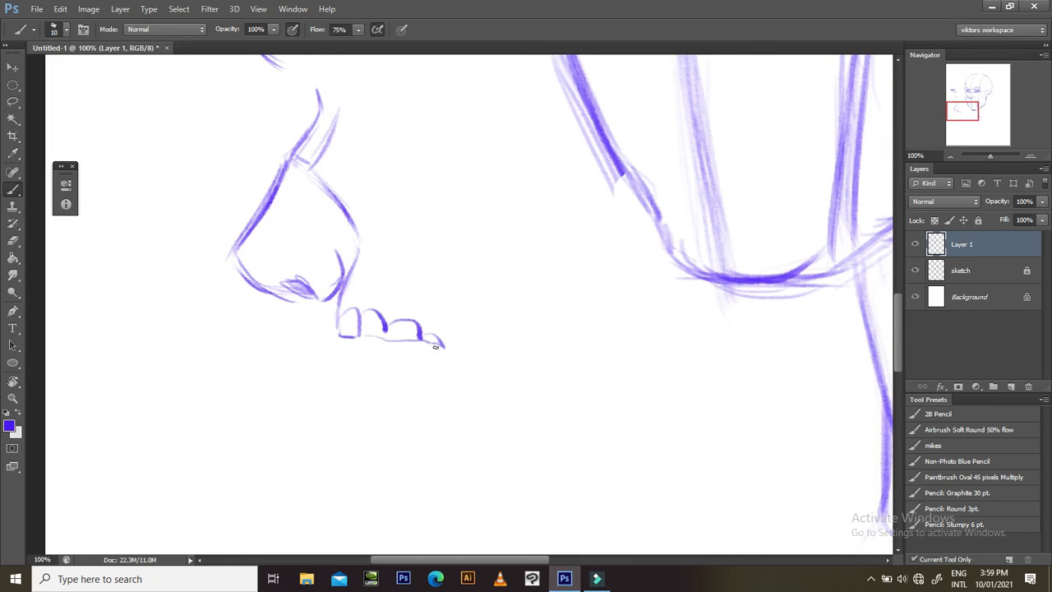
{"action": "mouse_move", "coordinate": [339, 342]}
{"action": "left_mouse_down"}
{"action": "mouse_move", "coordinate": [355, 380]}
{"action": "mouse_move", "coordinate": [360, 336]}
{"action": "mouse_move", "coordinate": [400, 340]}
{"action": "left_mouse_up"}
{"action": "left_click_drag", "start_coordinate": [404, 337], "coordinate": [398, 360]}
- Draw the front of the lower jaw down from the teeth and round it into a reinforced chin curve
{"action": "mouse_move", "coordinate": [335, 339]}
{"action": "left_mouse_down"}
{"action": "mouse_move", "coordinate": [356, 383]}
{"action": "mouse_move", "coordinate": [358, 444]}
{"action": "mouse_move", "coordinate": [420, 457]}
{"action": "left_mouse_up"}
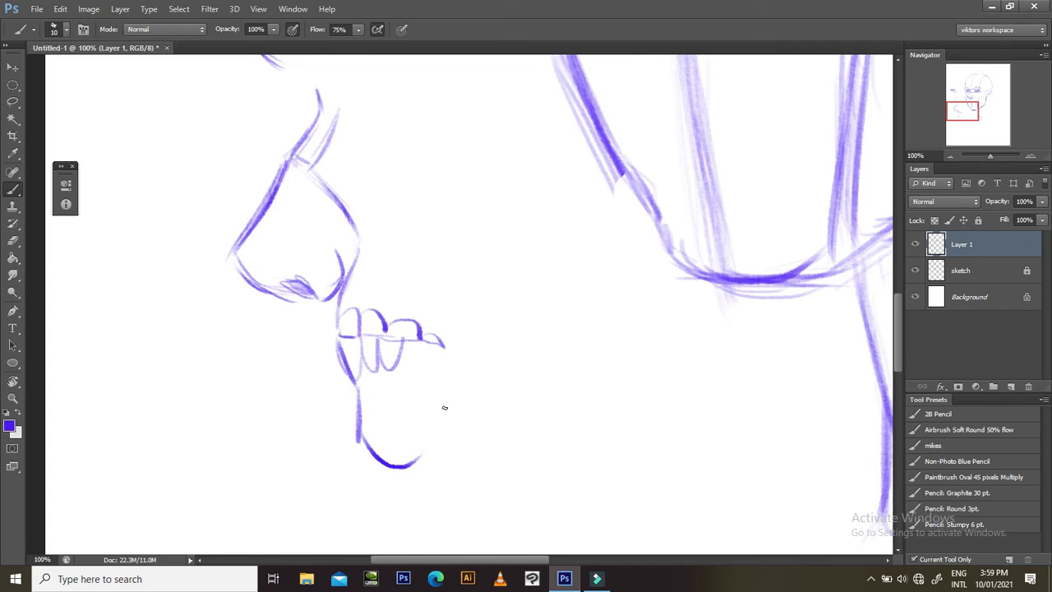
{"action": "left_click_drag", "start_coordinate": [358, 446], "coordinate": [424, 452]}
{"action": "left_click_drag", "start_coordinate": [425, 299], "coordinate": [441, 378]}
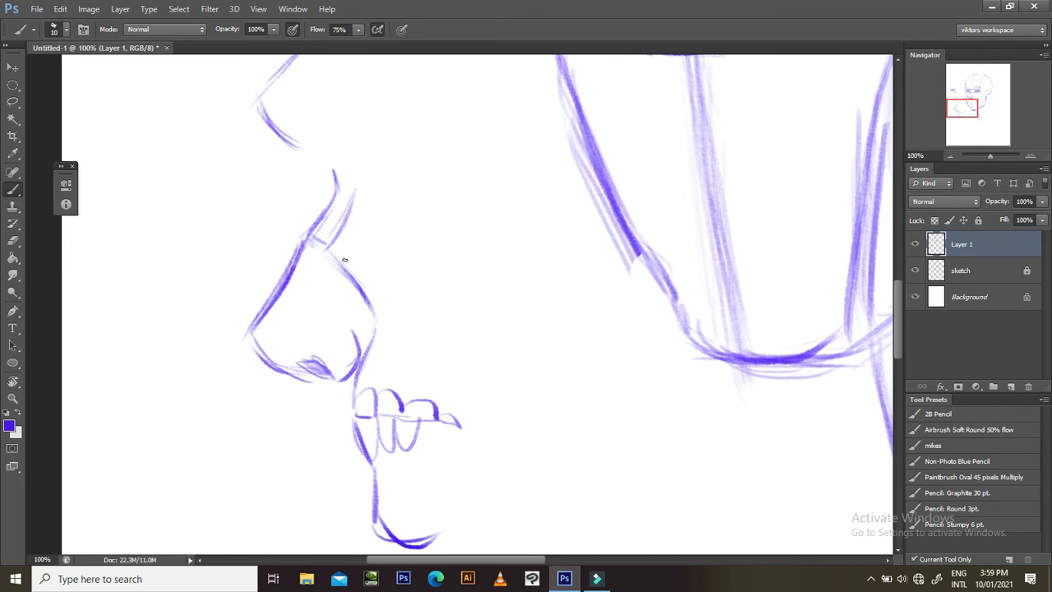
- Strengthen the skull's nasal opening curve and draw the lip contour in front of the teeth on the second profile study
{"action": "mouse_move", "coordinate": [345, 218]}
{"action": "left_mouse_down"}
{"action": "mouse_move", "coordinate": [326, 252]}
{"action": "mouse_move", "coordinate": [371, 314]}
{"action": "mouse_move", "coordinate": [361, 278]}
{"action": "left_mouse_up"}
{"action": "mouse_move", "coordinate": [318, 317]}
{"action": "left_mouse_down"}
{"action": "mouse_move", "coordinate": [342, 323]}
{"action": "mouse_move", "coordinate": [363, 393]}
{"action": "left_mouse_up"}
{"action": "scroll", "coordinate": [390, 358], "scroll_direction": "up", "scroll_amount": 3}
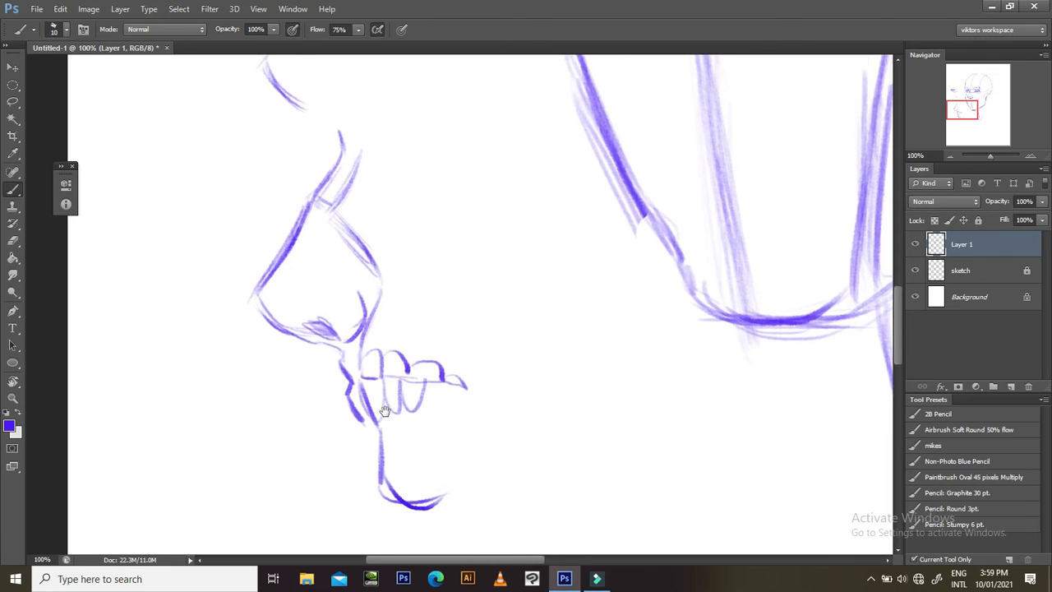
- Erase the second nose profile with its skull, teeth and chin study below the first nose profile
{"action": "key", "text": "ctrl+minus"}
{"action": "key", "text": "ctrl+minus"}
{"action": "left_click_drag", "start_coordinate": [387, 349], "coordinate": [410, 325]}
{"action": "key", "text": "e"}
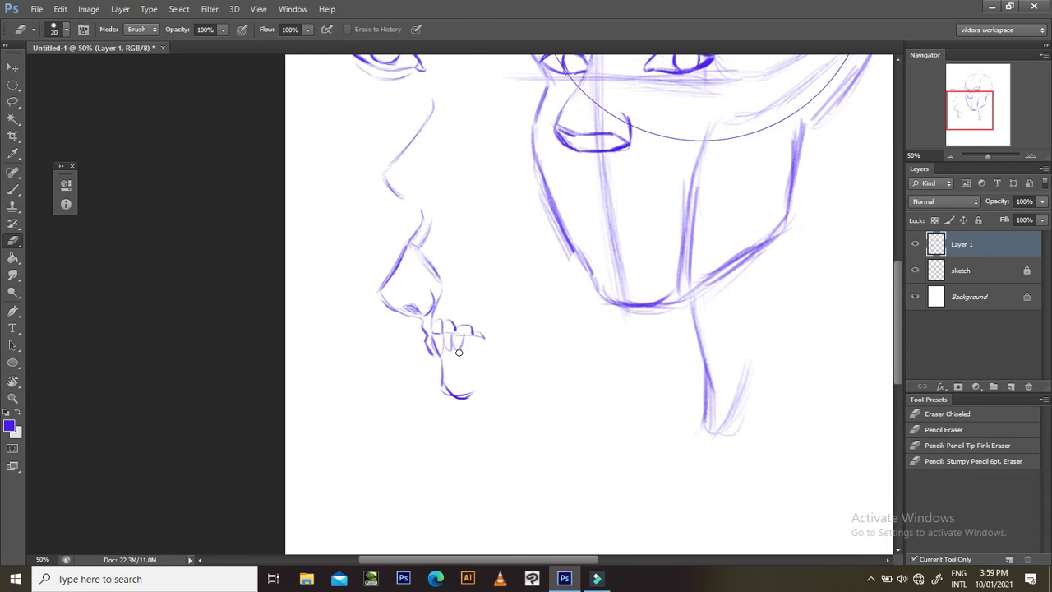
{"action": "mouse_move", "coordinate": [442, 260]}
{"action": "left_mouse_down"}
{"action": "mouse_move", "coordinate": [387, 299]}
{"action": "mouse_move", "coordinate": [453, 382]}
{"action": "mouse_move", "coordinate": [496, 348]}
{"action": "left_mouse_up"}
{"action": "left_click_drag", "start_coordinate": [608, 218], "coordinate": [490, 381]}
{"action": "key", "text": "b"}
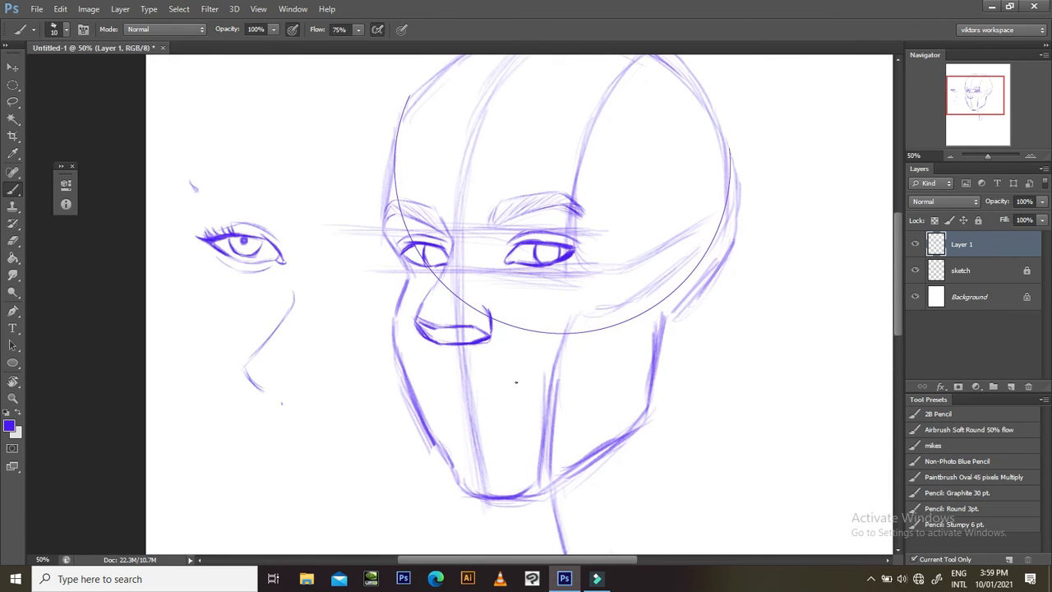
- Darken the nose bridge contour on the three-quarter head from the far eye's inner corner down to the nose tip
{"action": "scroll", "coordinate": [507, 346], "scroll_direction": "up", "scroll_amount": 1}
{"action": "scroll", "coordinate": [508, 345], "scroll_direction": "up", "scroll_amount": 1}
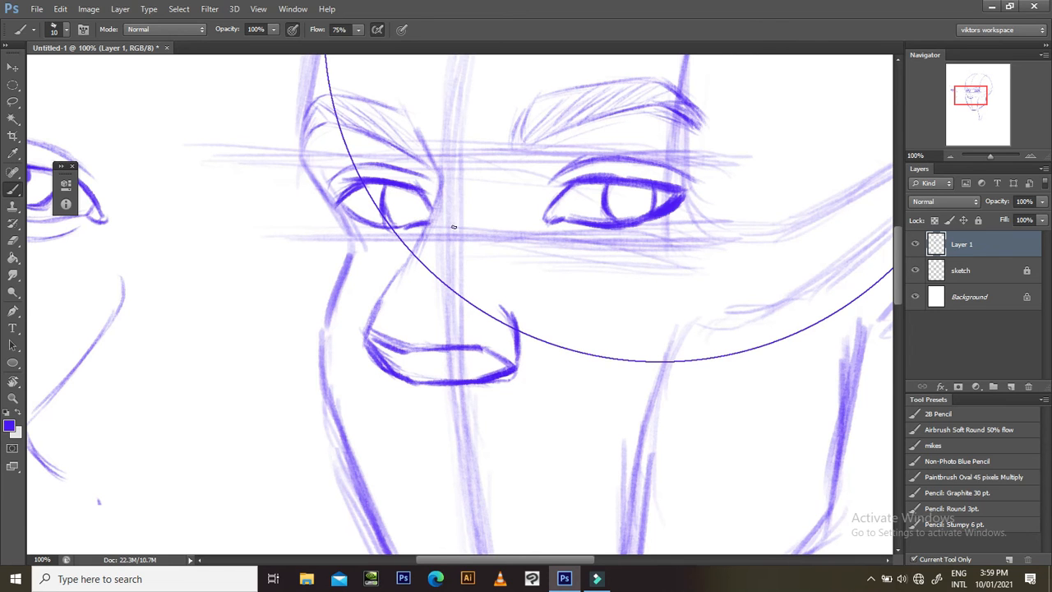
{"action": "key", "text": "ctrl+plus"}
{"action": "mouse_move", "coordinate": [424, 313]}
{"action": "left_mouse_down"}
{"action": "mouse_move", "coordinate": [388, 315]}
{"action": "mouse_move", "coordinate": [438, 345]}
{"action": "left_mouse_up"}
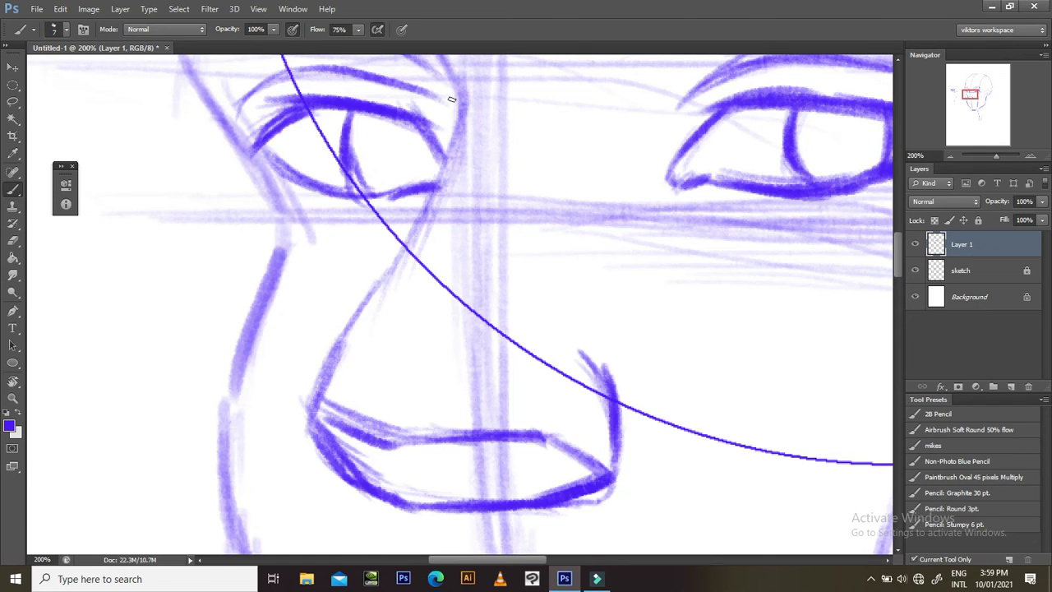
{"action": "key", "text": "ctrl+minus"}
{"action": "left_click_drag", "start_coordinate": [460, 277], "coordinate": [518, 218]}
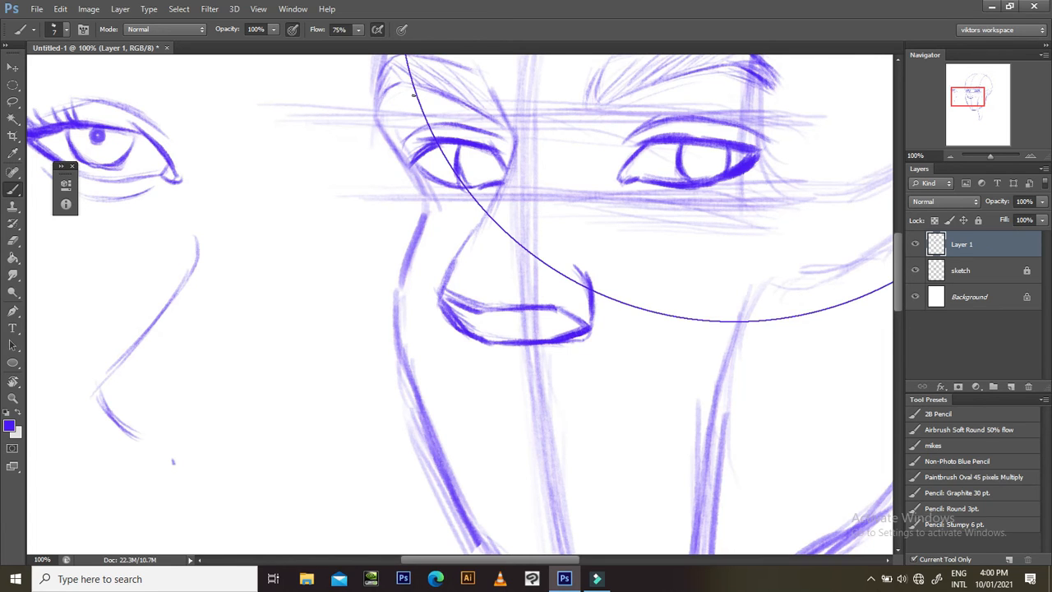
{"action": "scroll", "coordinate": [494, 182], "scroll_direction": "up", "scroll_amount": 2}
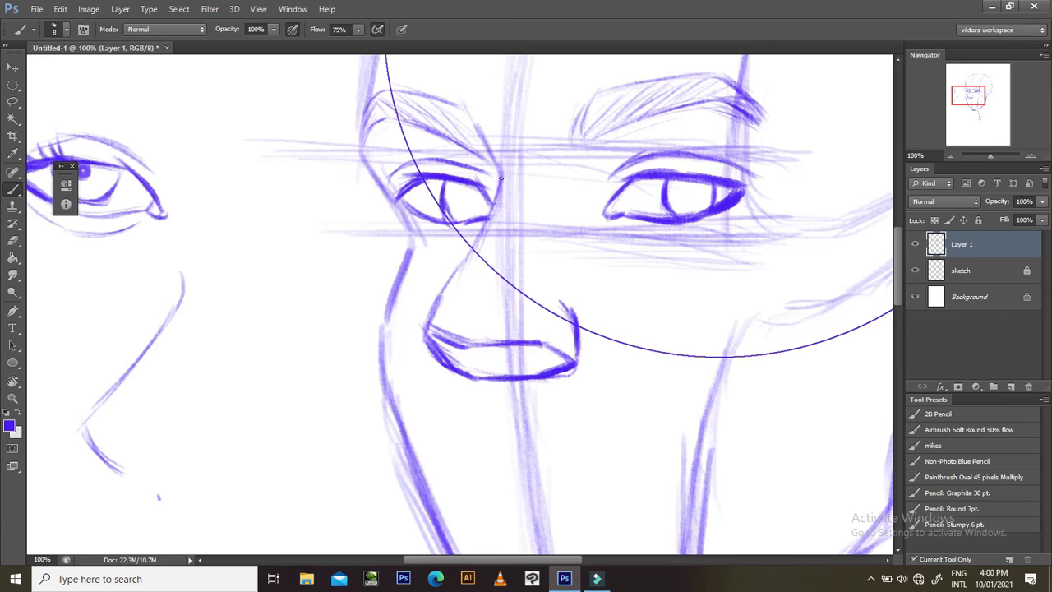
{"action": "left_click_drag", "start_coordinate": [501, 187], "coordinate": [464, 263]}
{"action": "left_click_drag", "start_coordinate": [483, 227], "coordinate": [455, 268]}
{"action": "scroll", "coordinate": [466, 284], "scroll_direction": "down", "scroll_amount": 2}
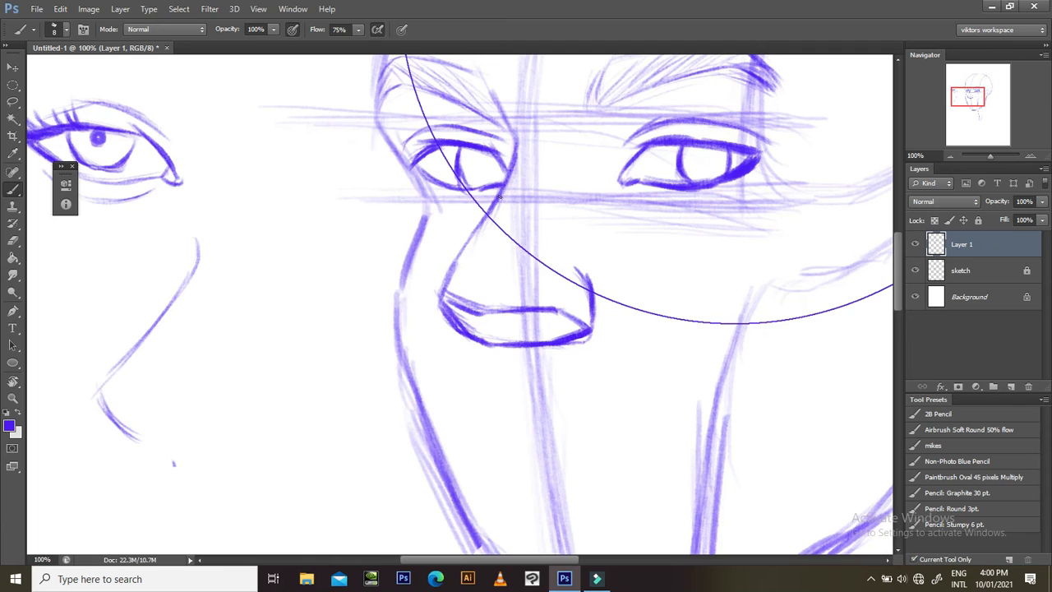
- Draw an oval nostril on the underside plane of the three-quarter head's nose
{"action": "mouse_move", "coordinate": [494, 205]}
{"action": "left_mouse_down"}
{"action": "mouse_move", "coordinate": [454, 267]}
{"action": "mouse_move", "coordinate": [472, 326]}
{"action": "mouse_move", "coordinate": [494, 328]}
{"action": "mouse_move", "coordinate": [454, 325]}
{"action": "mouse_move", "coordinate": [511, 325]}
{"action": "left_mouse_up"}
{"action": "scroll", "coordinate": [501, 322], "scroll_direction": "right", "scroll_amount": 2}
{"action": "scroll", "coordinate": [501, 322], "scroll_direction": "up", "scroll_amount": 1}
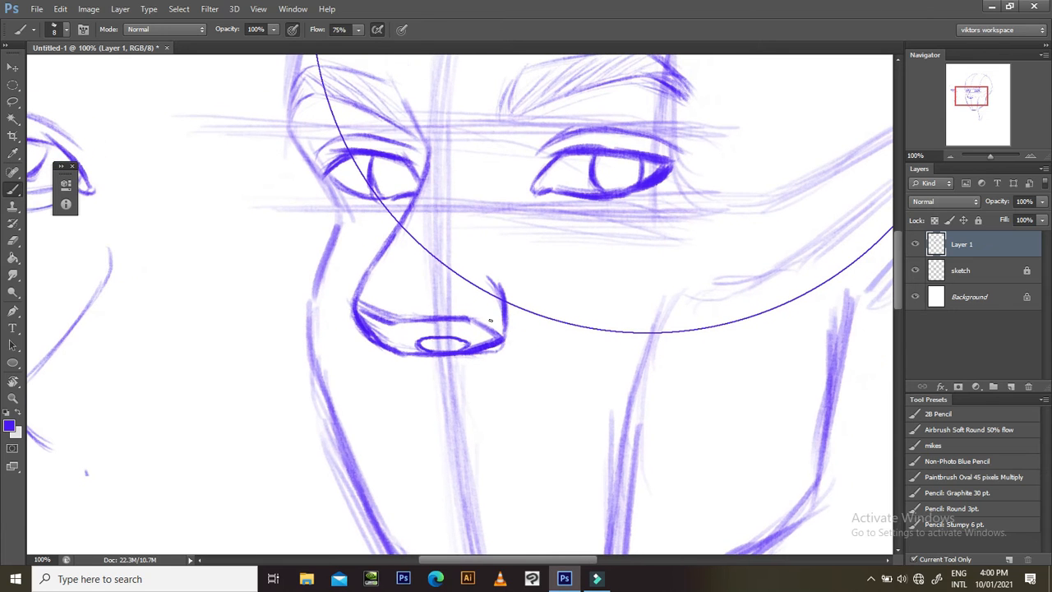
{"action": "scroll", "coordinate": [403, 333], "scroll_direction": "left", "scroll_amount": 2}
{"action": "scroll", "coordinate": [403, 333], "scroll_direction": "down", "scroll_amount": 1}
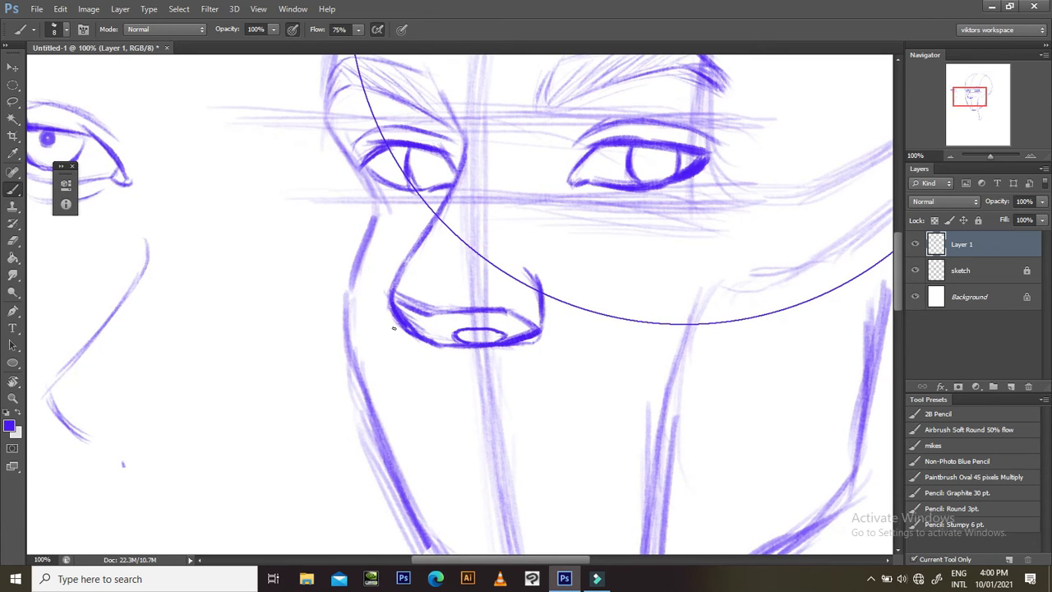
- Rotate the canvas and thicken the far lower contour of the nose beside the nostril
{"action": "left_click_drag", "start_coordinate": [414, 318], "coordinate": [435, 342]}
{"action": "key", "text": "r"}
{"action": "mouse_move", "coordinate": [615, 207]}
{"action": "left_mouse_down"}
{"action": "mouse_move", "coordinate": [701, 342]}
{"action": "mouse_move", "coordinate": [689, 387]}
{"action": "left_mouse_up"}
{"action": "key", "text": "b"}
{"action": "left_click_drag", "start_coordinate": [413, 296], "coordinate": [434, 339]}
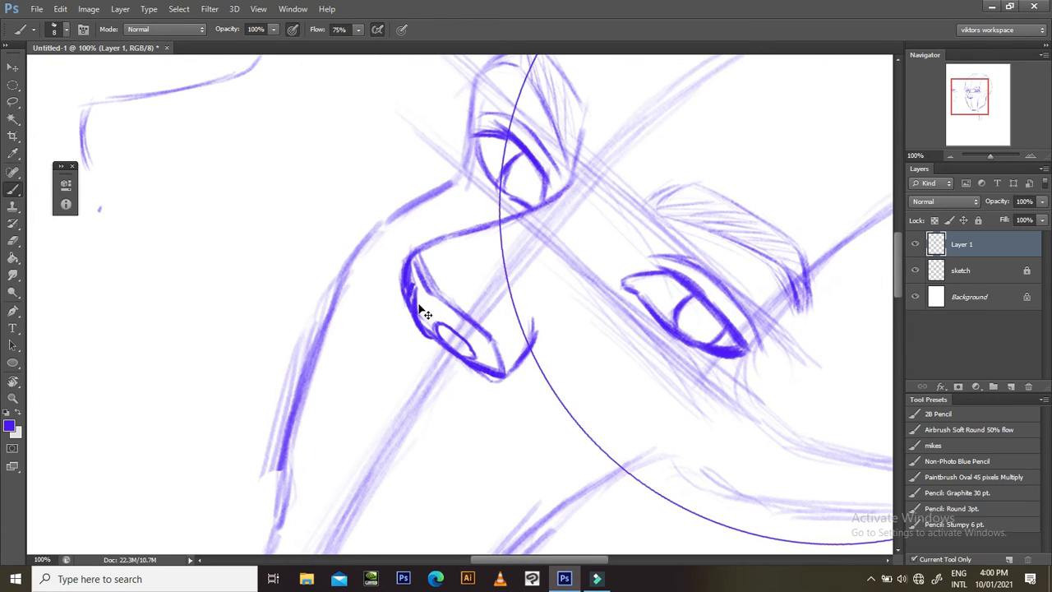
- Reduce the eraser size to 35 and trim the outer edge of the thick contour at the nose tip's far side
{"action": "key", "text": "e"}
{"action": "key", "text": "bracketleft"}
{"action": "key", "text": "bracketleft"}
{"action": "key", "text": "bracketleft"}
{"action": "key", "text": "bracketleft"}
{"action": "key", "text": "bracketleft"}
{"action": "key", "text": "bracketleft"}
{"action": "key", "text": "bracketleft"}
{"action": "key", "text": "bracketleft"}
{"action": "key", "text": "bracketleft"}
{"action": "key", "text": "bracketleft"}
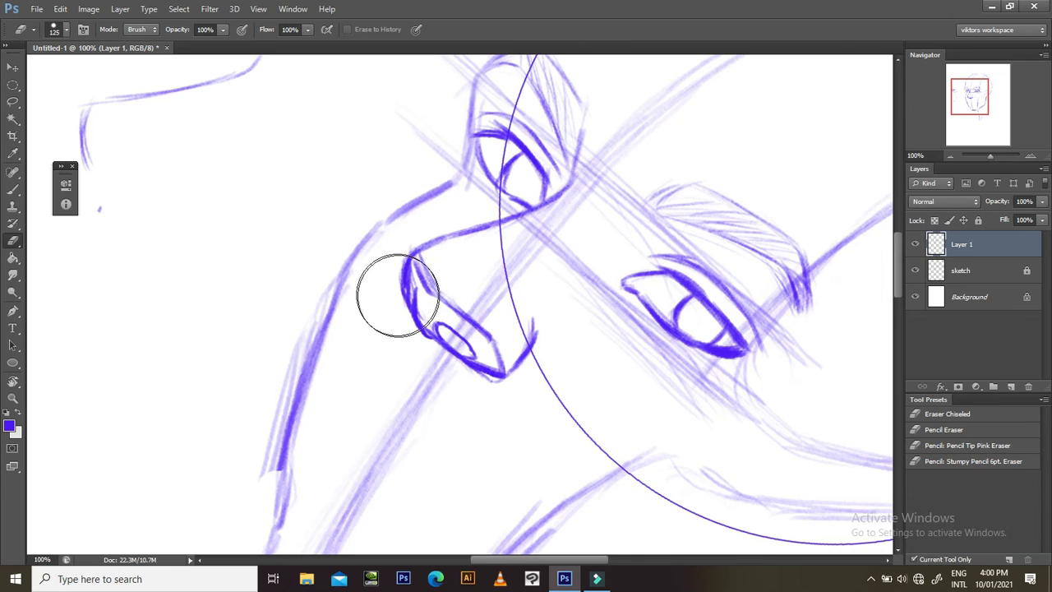
{"action": "left_click_drag", "start_coordinate": [397, 278], "coordinate": [395, 298]}
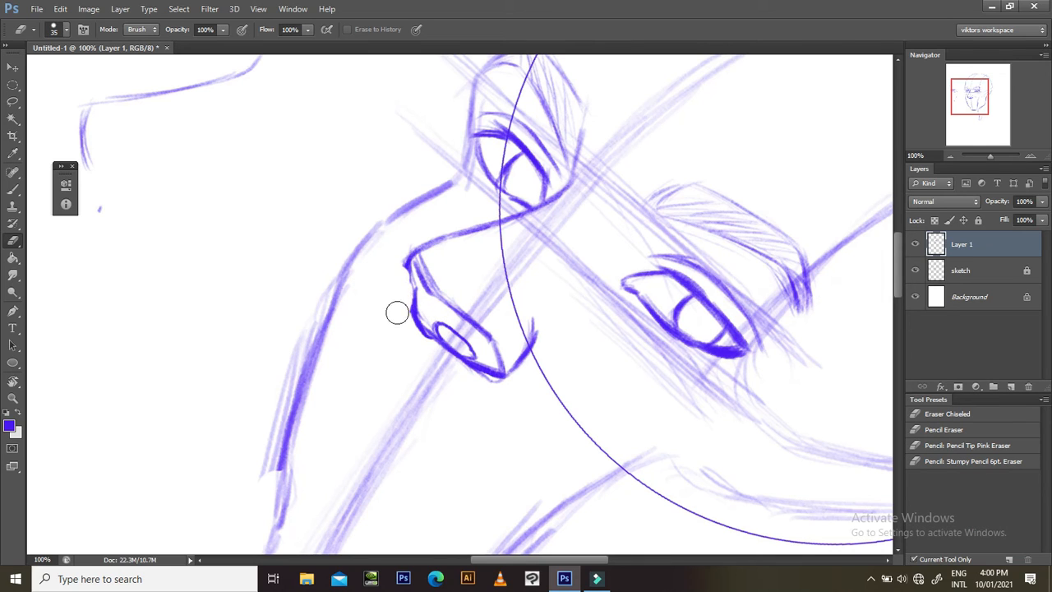
{"action": "key", "text": "b"}
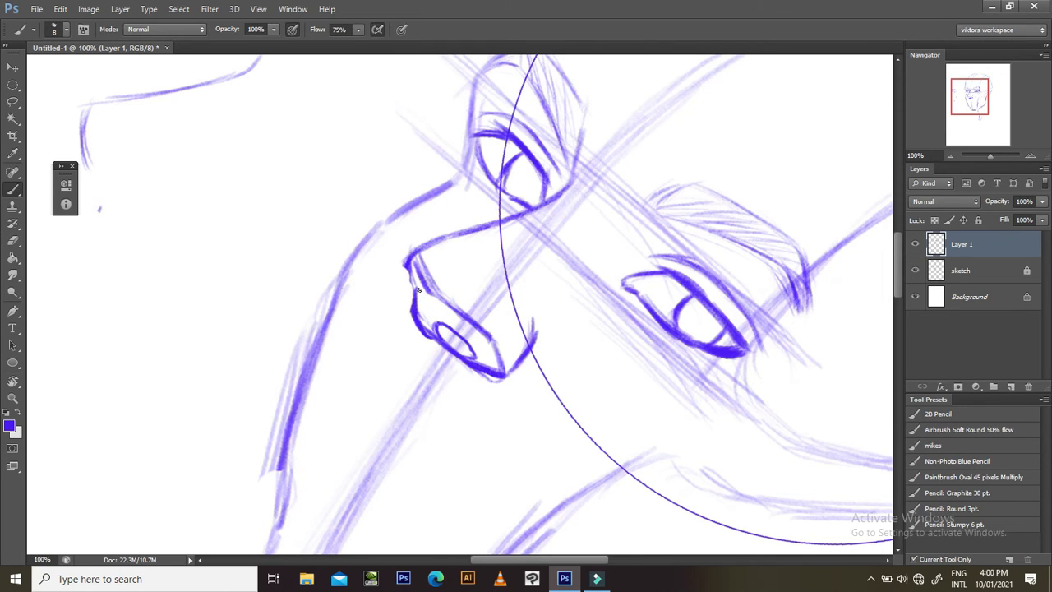
- Redraw the far side of the nose tip with a rounded outer curve and return the canvas to upright
{"action": "left_click_drag", "start_coordinate": [413, 283], "coordinate": [410, 306]}
{"action": "mouse_move", "coordinate": [408, 258]}
{"action": "left_mouse_down"}
{"action": "mouse_move", "coordinate": [422, 326]}
{"action": "mouse_move", "coordinate": [431, 319]}
{"action": "mouse_move", "coordinate": [398, 282]}
{"action": "mouse_move", "coordinate": [411, 318]}
{"action": "left_mouse_up"}
{"action": "key", "text": "ctrl+z"}
{"action": "key", "text": "Escape"}
{"action": "left_click_drag", "start_coordinate": [527, 352], "coordinate": [457, 363]}
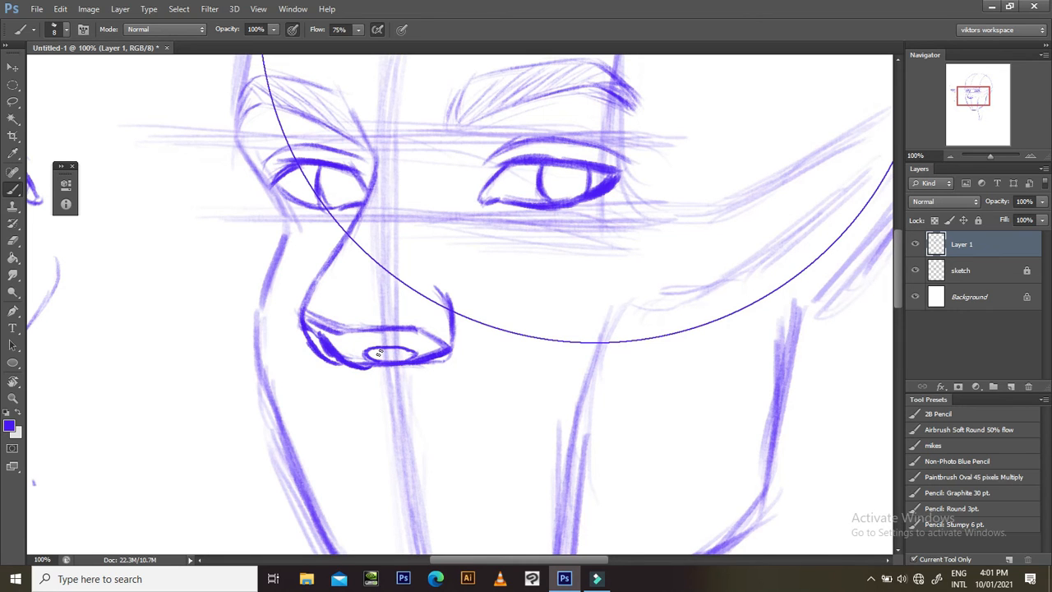
- Rotate the canvas to shade the inside of the oval nostril, then reset the rotation
{"action": "left_click_drag", "start_coordinate": [440, 318], "coordinate": [391, 251]}
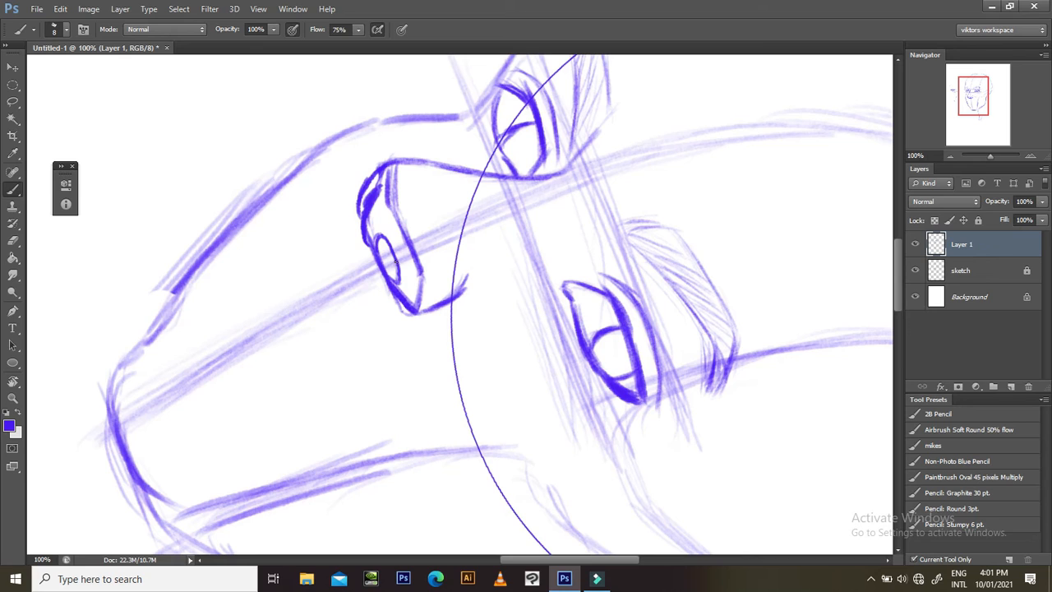
{"action": "mouse_move", "coordinate": [388, 247]}
{"action": "left_mouse_down"}
{"action": "mouse_move", "coordinate": [386, 272]}
{"action": "mouse_move", "coordinate": [377, 242]}
{"action": "left_mouse_up"}
{"action": "key", "text": "Escape"}
{"action": "left_click_drag", "start_coordinate": [473, 335], "coordinate": [475, 380]}
{"action": "key", "text": "ctrl+minus"}
{"action": "key", "text": "ctrl+minus"}
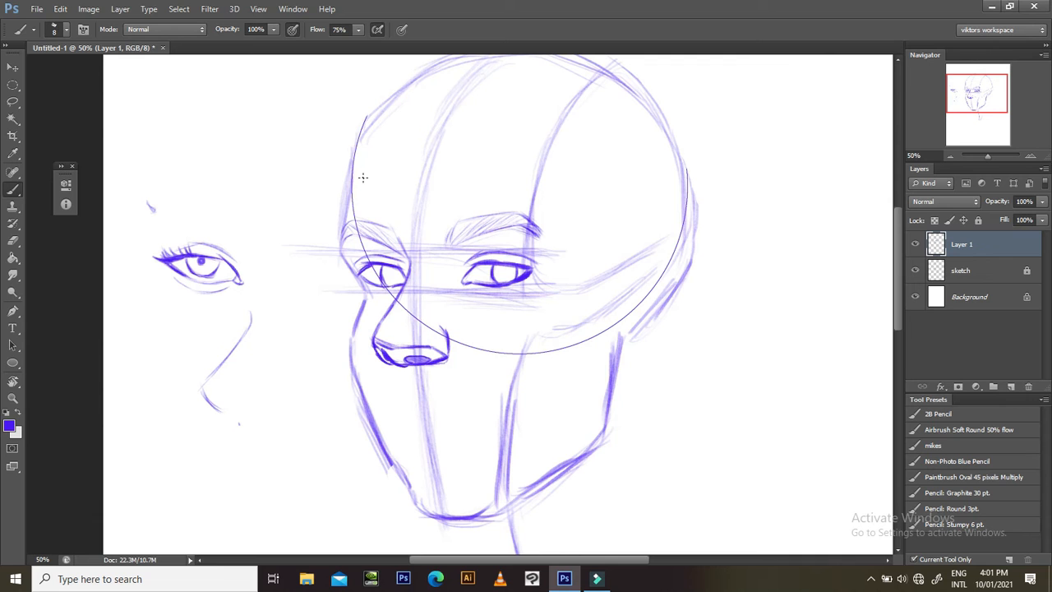
- Erase the angular outline of the near nose wing and redraw it as a rounded curve
{"action": "key", "text": "ctrl+plus"}
{"action": "key", "text": "ctrl+plus"}
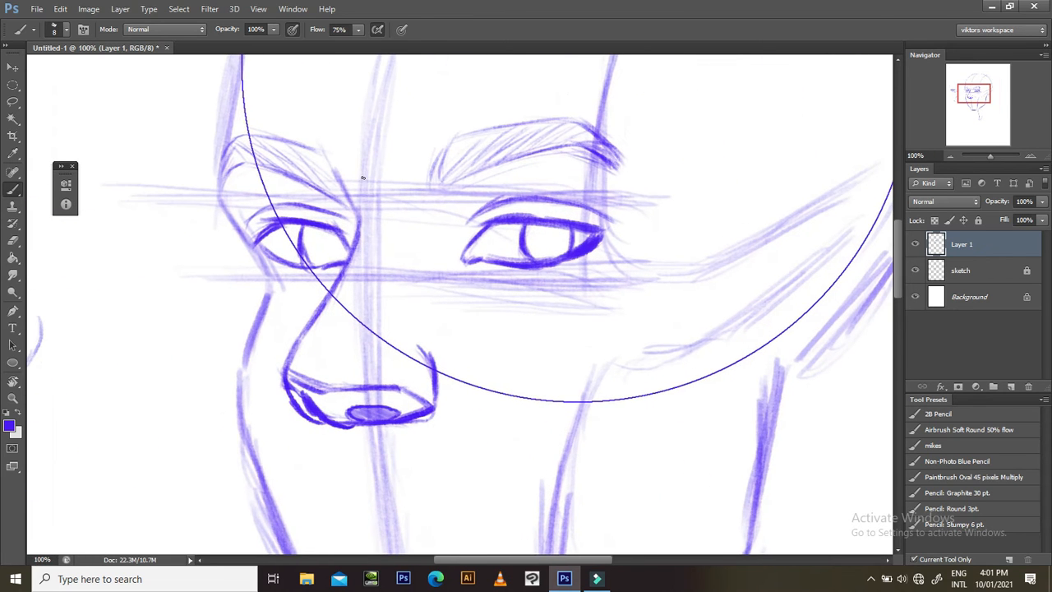
{"action": "left_click_drag", "start_coordinate": [409, 406], "coordinate": [398, 333]}
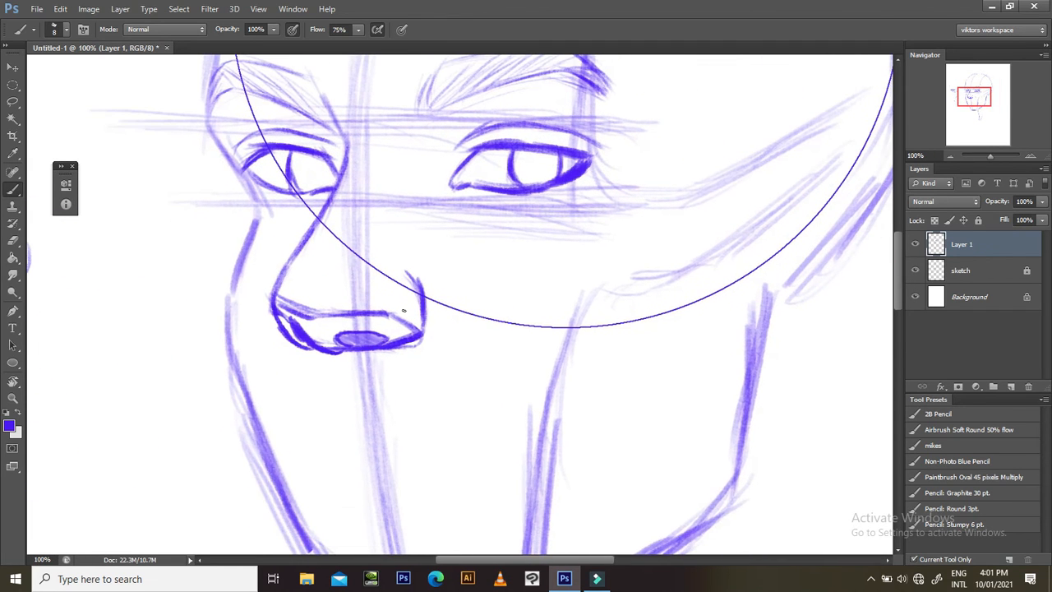
{"action": "key", "text": "e"}
{"action": "mouse_move", "coordinate": [437, 293]}
{"action": "left_mouse_down"}
{"action": "mouse_move", "coordinate": [425, 275]}
{"action": "mouse_move", "coordinate": [440, 307]}
{"action": "mouse_move", "coordinate": [425, 311]}
{"action": "mouse_move", "coordinate": [422, 331]}
{"action": "mouse_move", "coordinate": [417, 319]}
{"action": "mouse_move", "coordinate": [393, 341]}
{"action": "left_mouse_up"}
{"action": "key", "text": "b"}
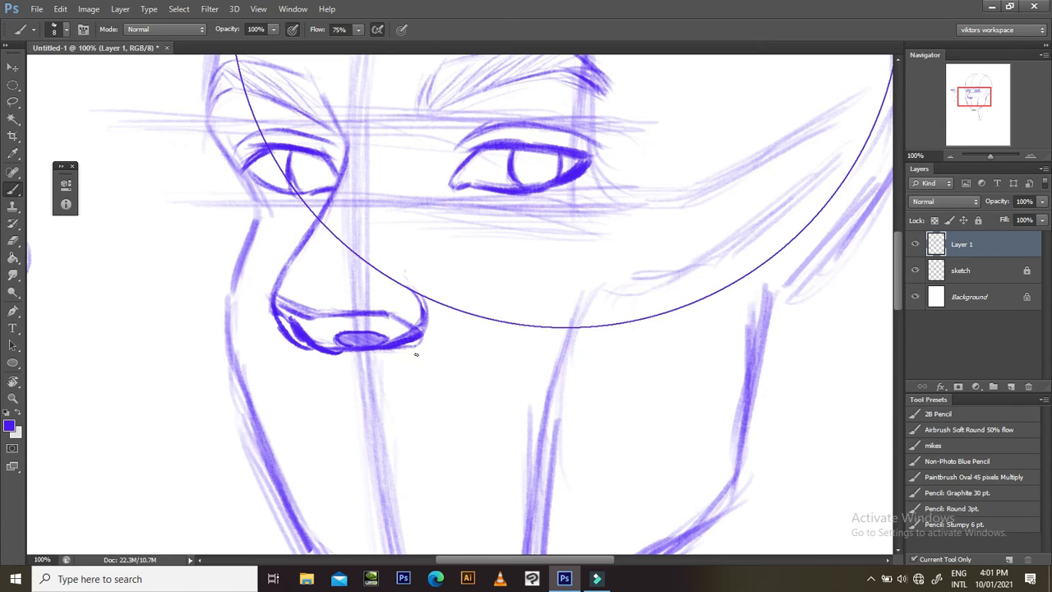
- Erase the stray strokes beneath the near nose wing and along the lower edge of the nostril
{"action": "key", "text": "e"}
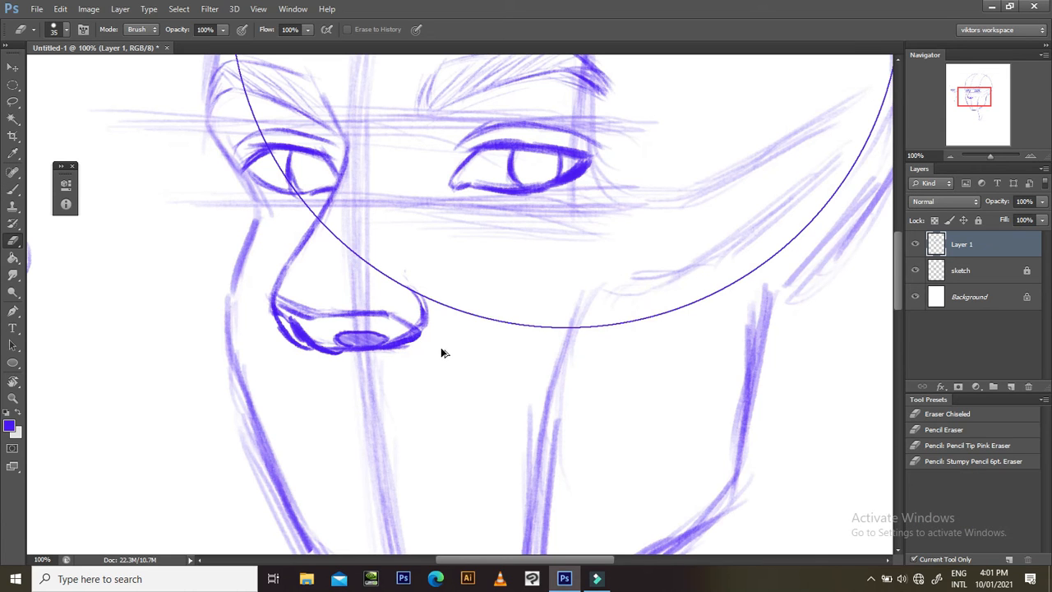
{"action": "key", "text": "ctrl+plus"}
{"action": "key", "text": "ctrl+plus"}
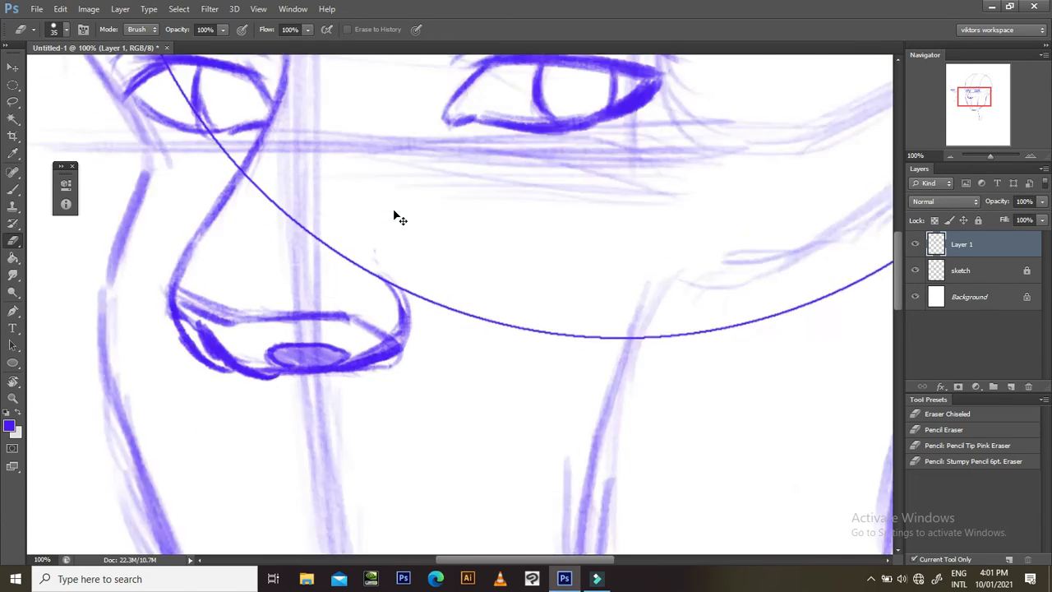
{"action": "mouse_move", "coordinate": [360, 350]}
{"action": "left_mouse_down"}
{"action": "mouse_move", "coordinate": [491, 296]}
{"action": "mouse_move", "coordinate": [505, 315]}
{"action": "mouse_move", "coordinate": [515, 297]}
{"action": "left_mouse_up"}
{"action": "mouse_move", "coordinate": [350, 371]}
{"action": "left_mouse_down"}
{"action": "mouse_move", "coordinate": [315, 359]}
{"action": "mouse_move", "coordinate": [323, 364]}
{"action": "left_mouse_up"}
{"action": "left_click_drag", "start_coordinate": [440, 360], "coordinate": [470, 336]}
{"action": "key", "text": "t"}
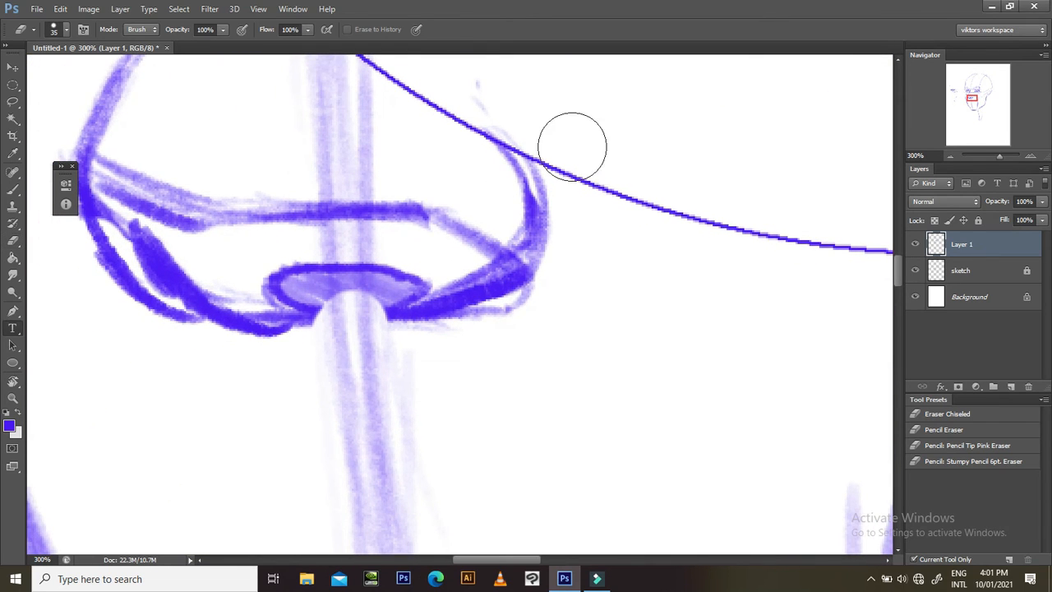
- Close the lower edge of the oval at the base of the nose with fine brush strokes
{"action": "left_click", "coordinate": [550, 148]}
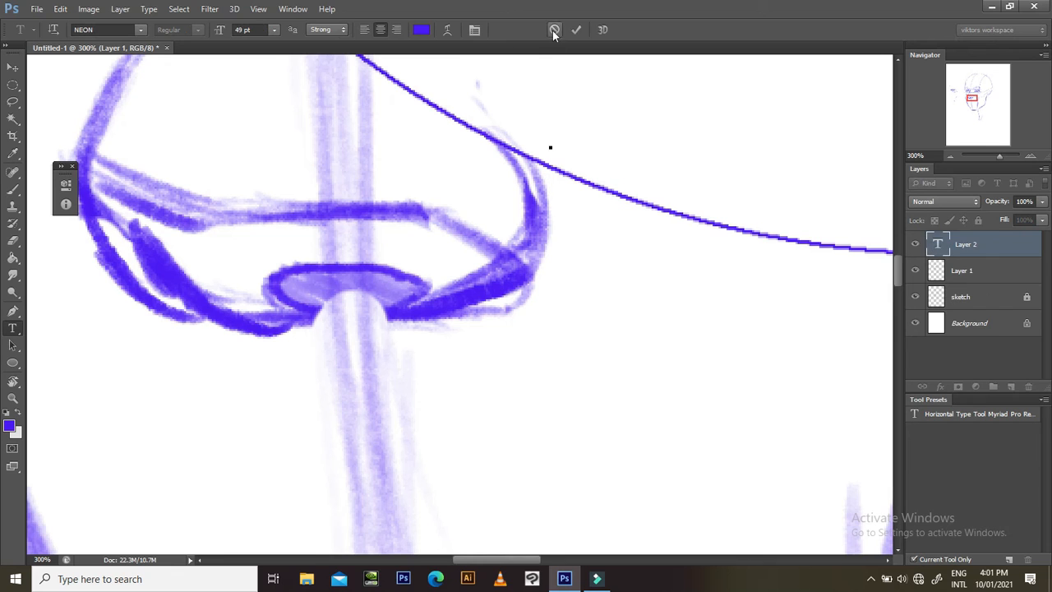
{"action": "key", "text": "Escape"}
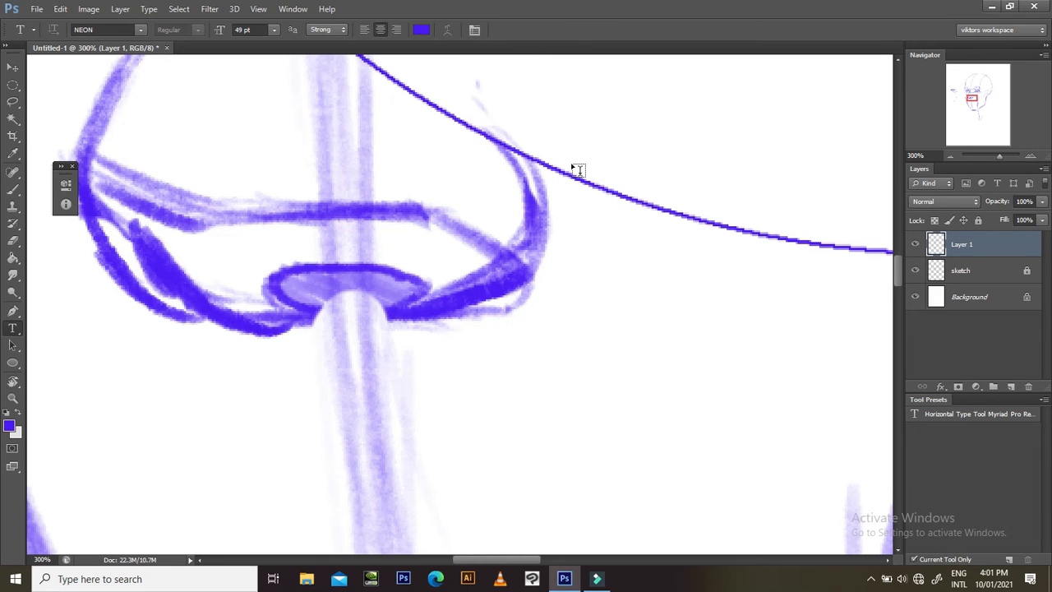
{"action": "key", "text": "b"}
{"action": "key", "text": "r"}
{"action": "mouse_move", "coordinate": [674, 94]}
{"action": "left_mouse_down"}
{"action": "mouse_move", "coordinate": [747, 226]}
{"action": "mouse_move", "coordinate": [472, 169]}
{"action": "left_mouse_up"}
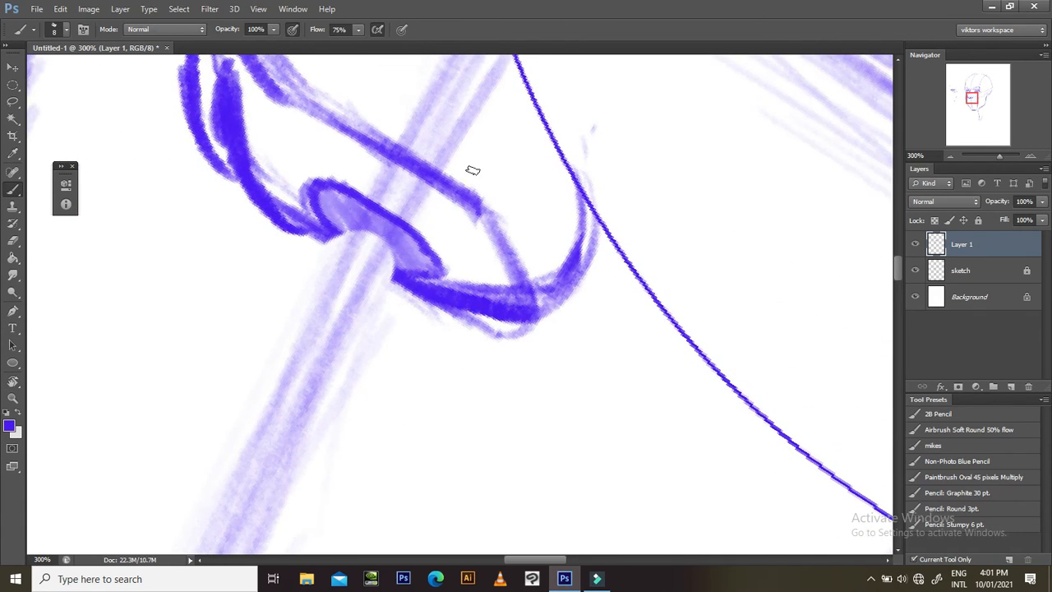
{"action": "key", "text": "r"}
{"action": "mouse_move", "coordinate": [355, 238]}
{"action": "left_mouse_down"}
{"action": "mouse_move", "coordinate": [444, 288]}
{"action": "mouse_move", "coordinate": [494, 228]}
{"action": "mouse_move", "coordinate": [436, 189]}
{"action": "mouse_move", "coordinate": [369, 202]}
{"action": "mouse_move", "coordinate": [386, 186]}
{"action": "mouse_move", "coordinate": [380, 198]}
{"action": "left_mouse_up"}
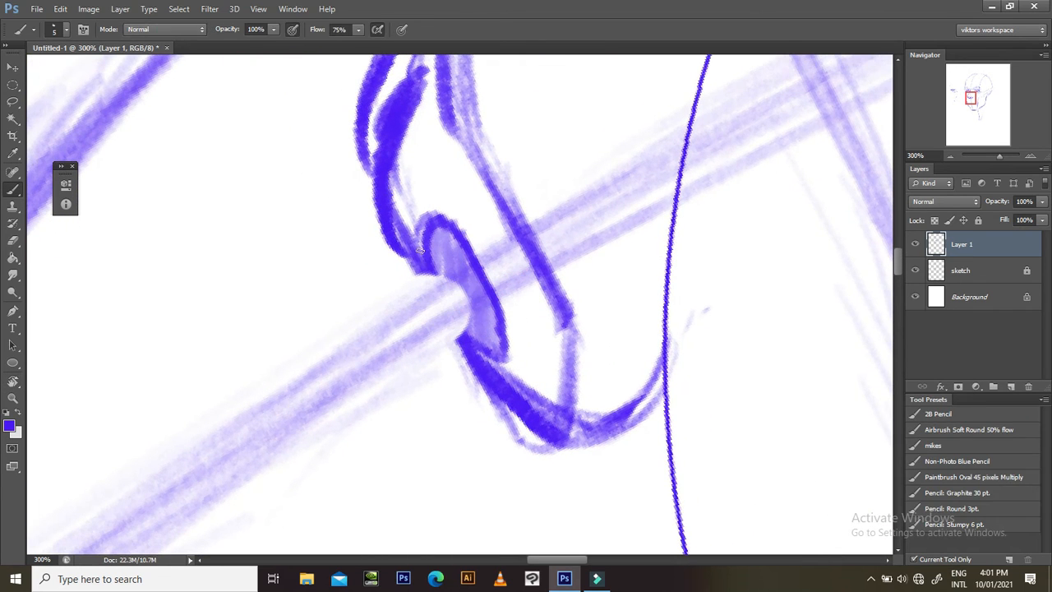
{"action": "mouse_move", "coordinate": [434, 261]}
{"action": "left_mouse_down"}
{"action": "mouse_move", "coordinate": [481, 339]}
{"action": "mouse_move", "coordinate": [437, 233]}
{"action": "mouse_move", "coordinate": [497, 345]}
{"action": "left_mouse_up"}
{"action": "mouse_move", "coordinate": [492, 308]}
{"action": "left_mouse_down"}
{"action": "mouse_move", "coordinate": [498, 351]}
{"action": "mouse_move", "coordinate": [493, 324]}
{"action": "mouse_move", "coordinate": [559, 299]}
{"action": "left_mouse_up"}
{"action": "key", "text": "Escape"}
{"action": "key", "text": "r"}
{"action": "mouse_move", "coordinate": [620, 100]}
{"action": "left_mouse_down"}
{"action": "mouse_move", "coordinate": [772, 270]}
{"action": "mouse_move", "coordinate": [766, 306]}
{"action": "left_mouse_up"}
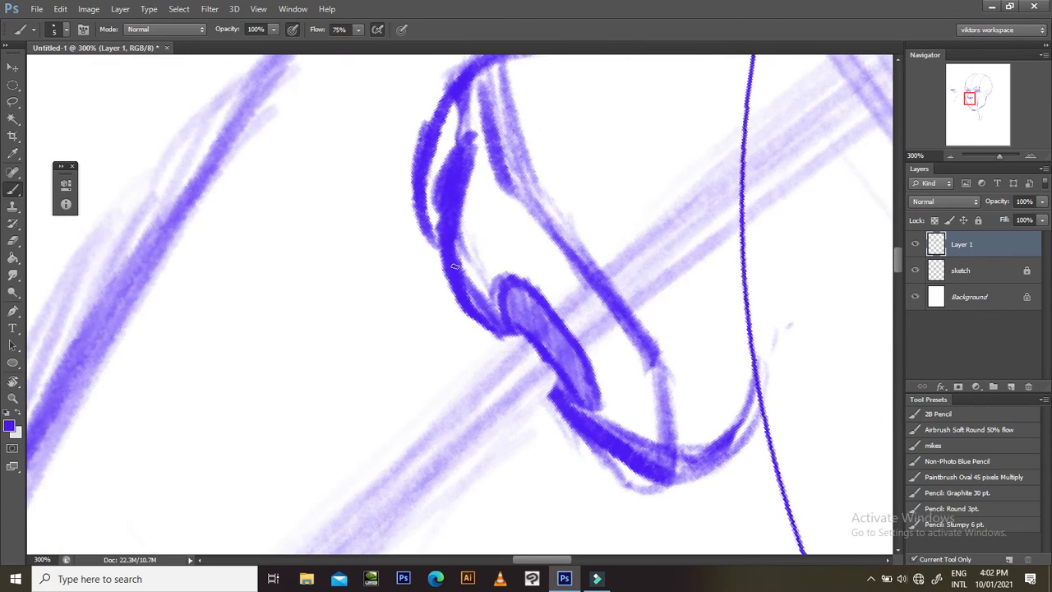
{"action": "key", "text": "Escape"}
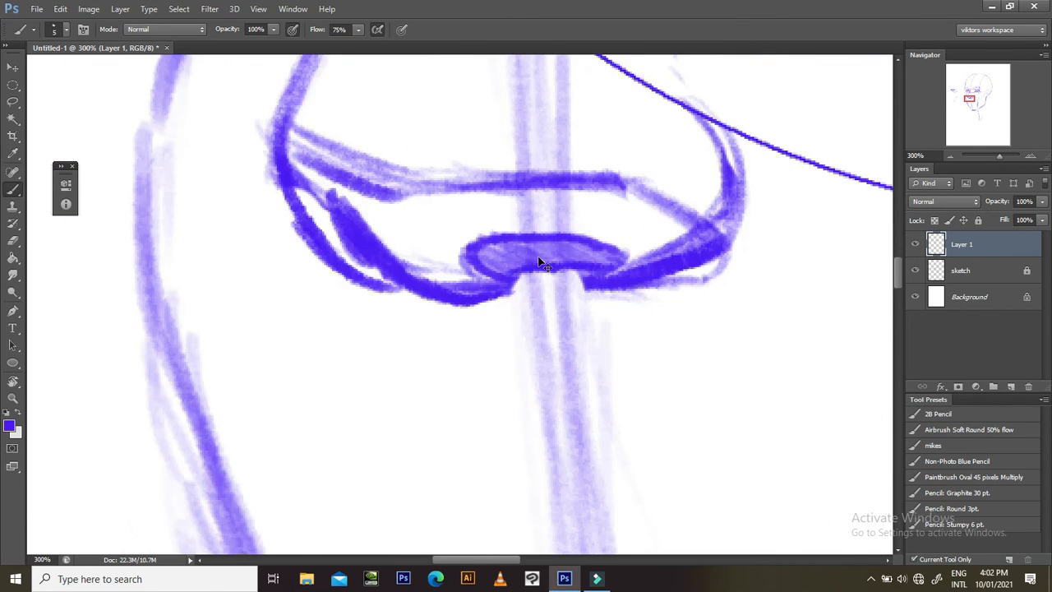
- Erase the horizontal construction line running across the lower part of the nose
{"action": "key", "text": "ctrl+minus"}
{"action": "key", "text": "ctrl+minus"}
{"action": "key", "text": "ctrl+minus"}
{"action": "key", "text": "ctrl+minus"}
{"action": "scroll", "coordinate": [538, 256], "scroll_direction": "up", "scroll_amount": 3}
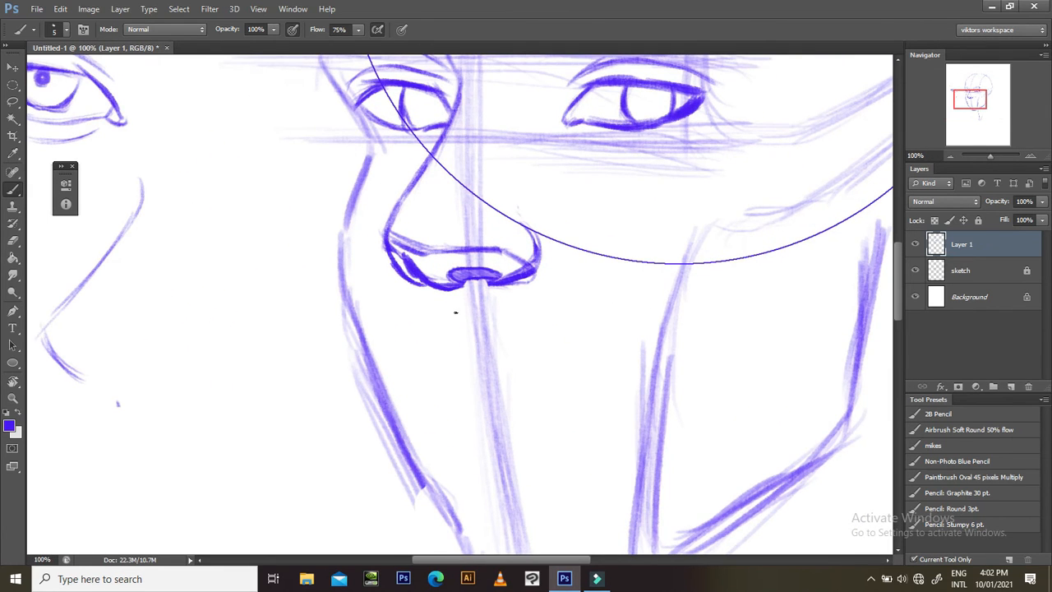
{"action": "key", "text": "e"}
{"action": "mouse_move", "coordinate": [444, 254]}
{"action": "left_mouse_down"}
{"action": "mouse_move", "coordinate": [406, 238]}
{"action": "mouse_move", "coordinate": [505, 251]}
{"action": "left_mouse_up"}
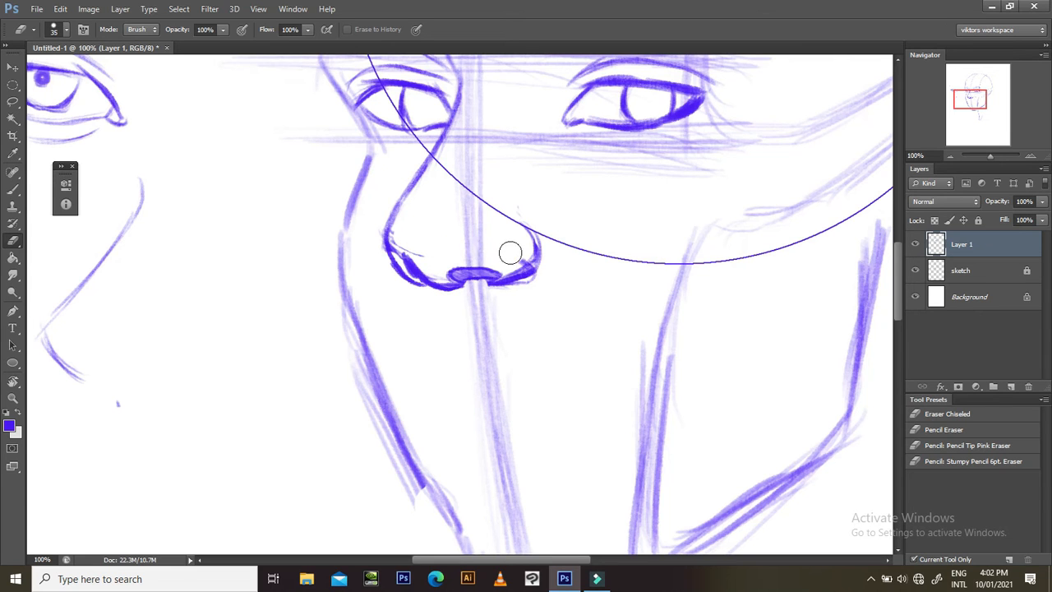
{"action": "left_click_drag", "start_coordinate": [568, 266], "coordinate": [557, 317]}
- Erase the outline of the nose's right wing and redraw it as a cleaner curve
{"action": "key", "text": "b"}
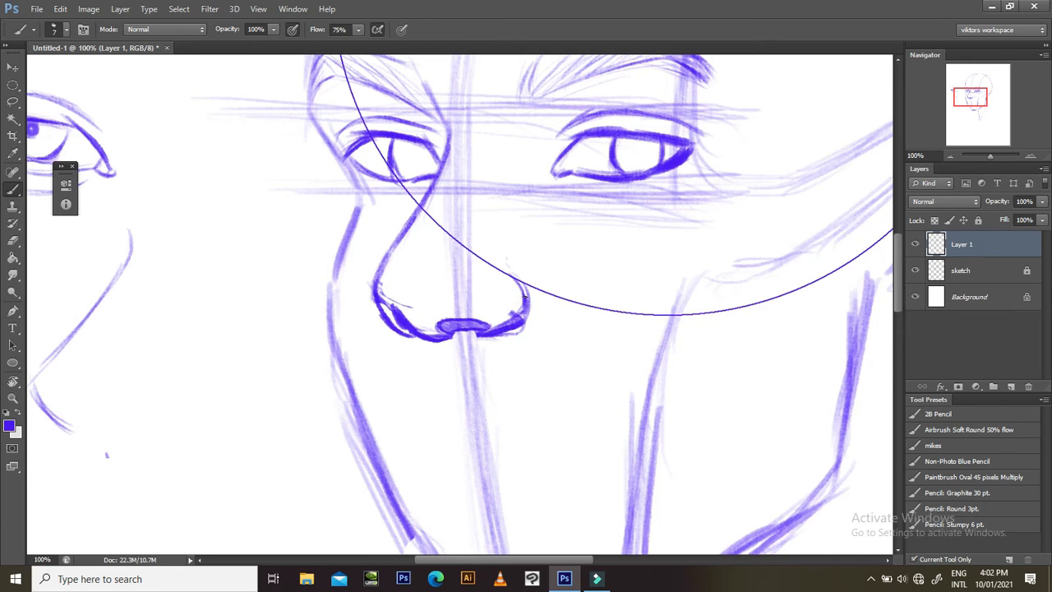
{"action": "key", "text": "e"}
{"action": "left_click_drag", "start_coordinate": [503, 310], "coordinate": [533, 316]}
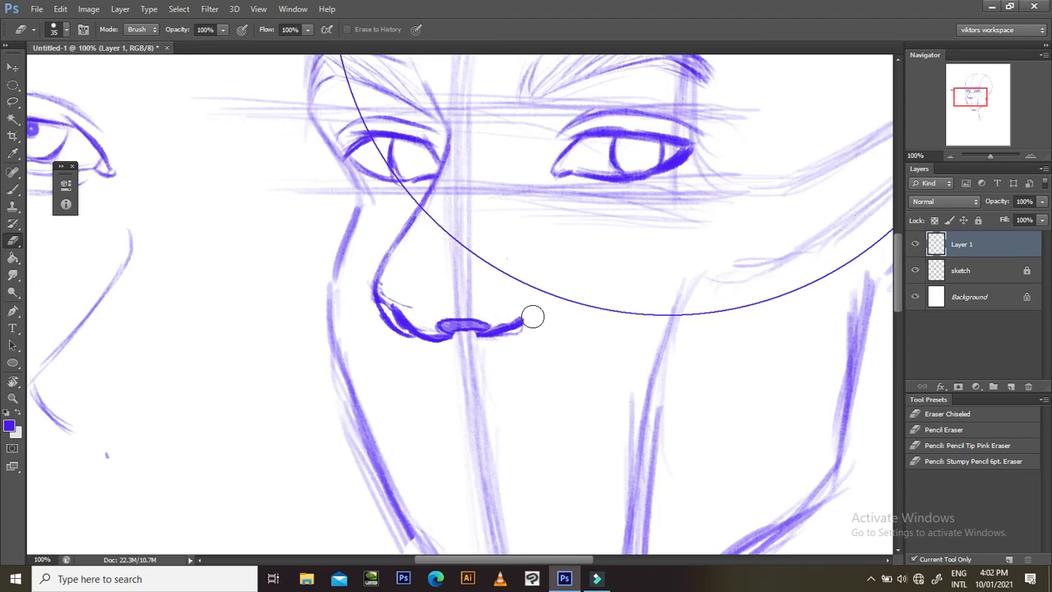
{"action": "key", "text": "b"}
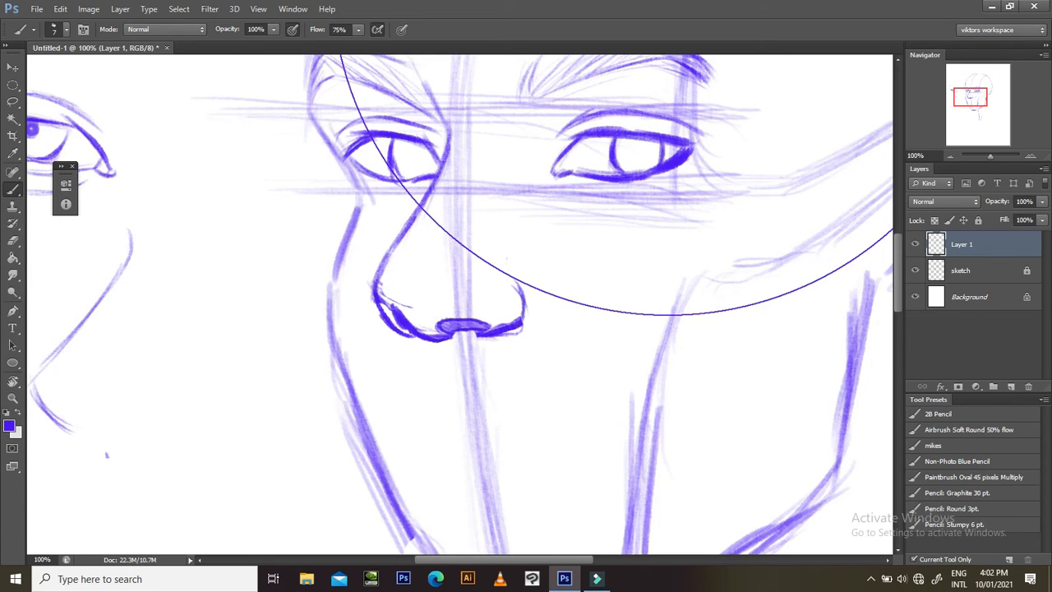
- Sketch a light oval on the nose tip and extend the curve over the right wing
{"action": "scroll", "coordinate": [506, 259], "scroll_direction": "left", "scroll_amount": 2}
{"action": "mouse_move", "coordinate": [452, 270]}
{"action": "left_mouse_down"}
{"action": "mouse_move", "coordinate": [478, 295]}
{"action": "mouse_move", "coordinate": [511, 275]}
{"action": "mouse_move", "coordinate": [534, 284]}
{"action": "mouse_move", "coordinate": [563, 307]}
{"action": "mouse_move", "coordinate": [549, 297]}
{"action": "mouse_move", "coordinate": [556, 322]}
{"action": "mouse_move", "coordinate": [540, 287]}
{"action": "left_mouse_up"}
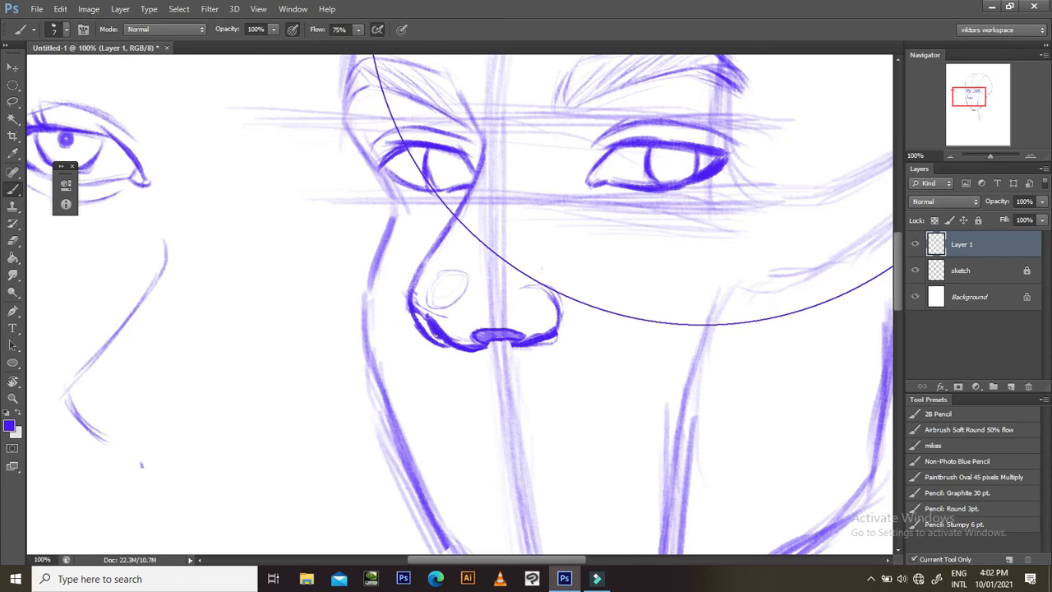
{"action": "left_click_drag", "start_coordinate": [430, 315], "coordinate": [426, 296]}
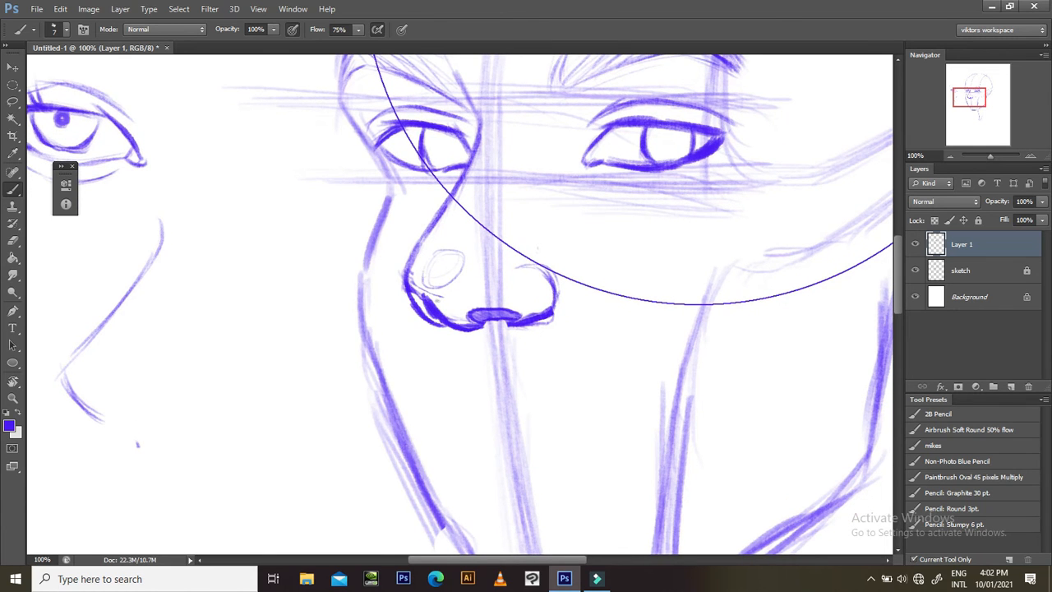
{"action": "left_click_drag", "start_coordinate": [483, 210], "coordinate": [459, 284]}
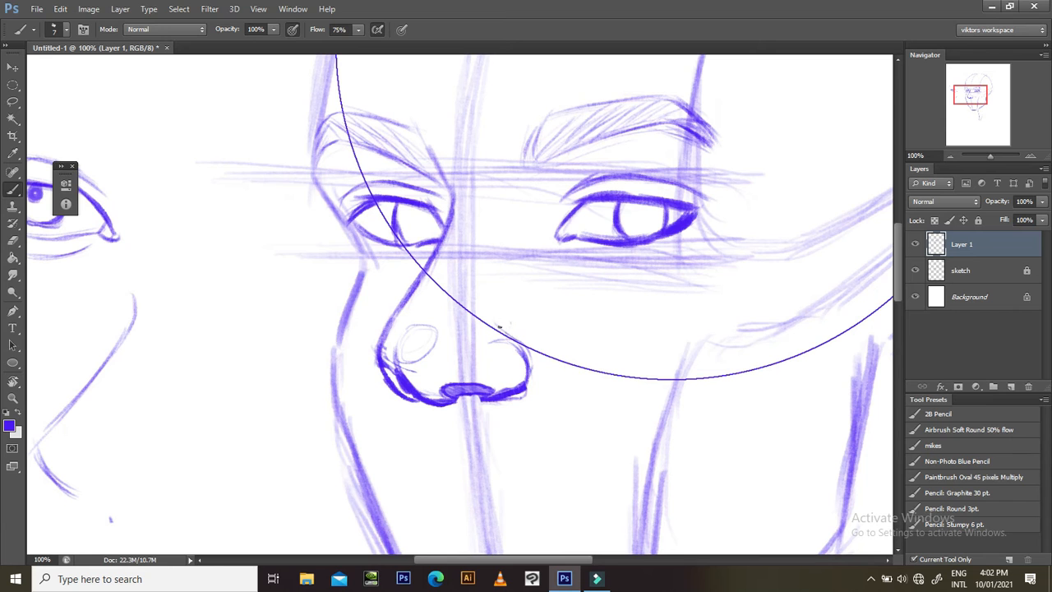
{"action": "left_click_drag", "start_coordinate": [498, 329], "coordinate": [514, 205]}
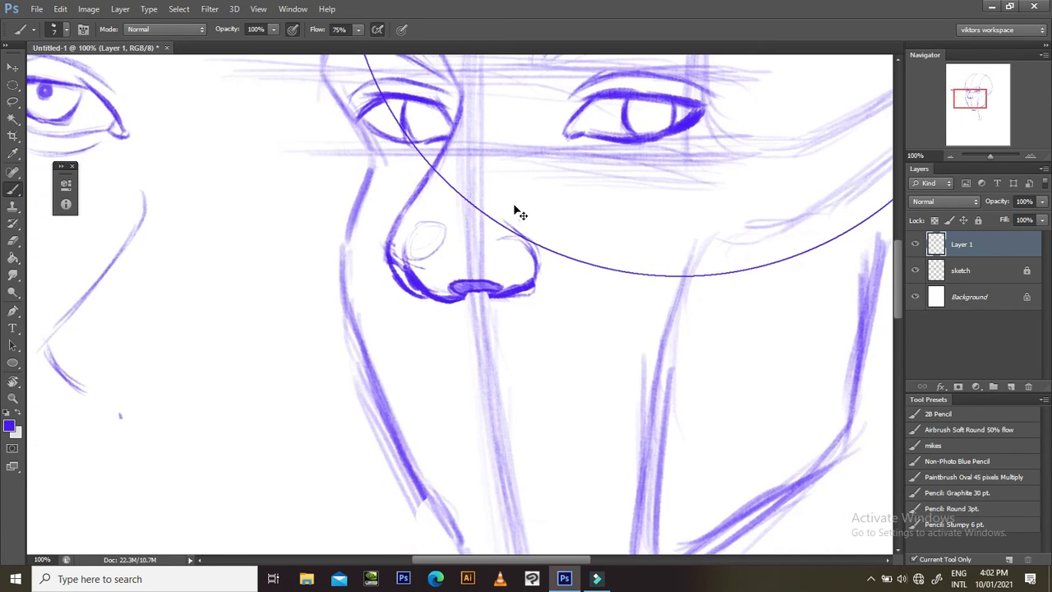
- Sketch the two short philtrum lines directly beneath the nose
{"action": "key", "text": "ctrl+minus"}
{"action": "key", "text": "ctrl+minus"}
{"action": "key", "text": "ctrl+minus"}
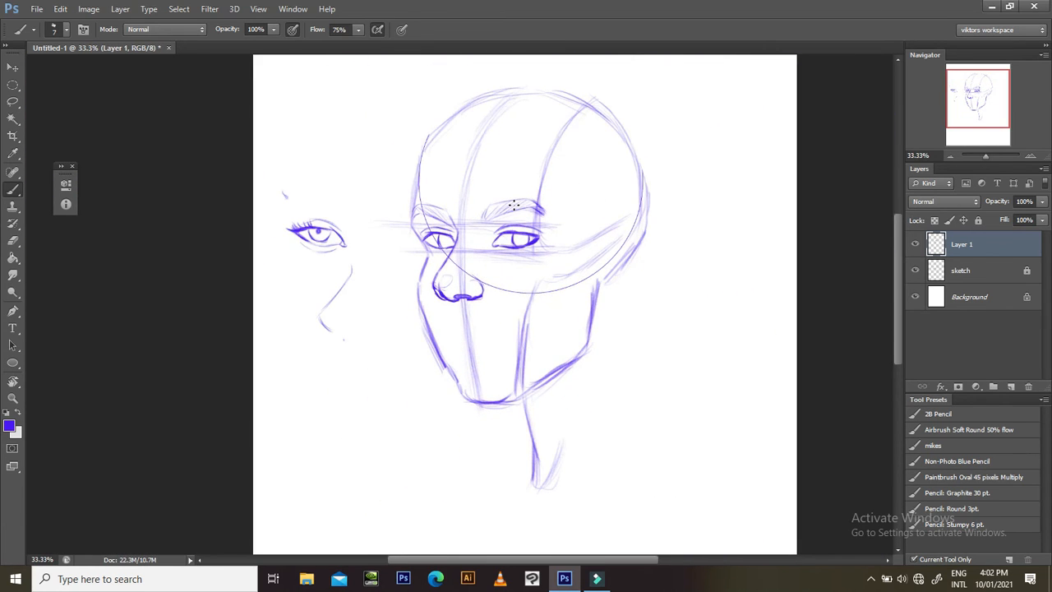
{"action": "key", "text": "ctrl+plus"}
{"action": "key", "text": "ctrl+plus"}
{"action": "key", "text": "ctrl+plus"}
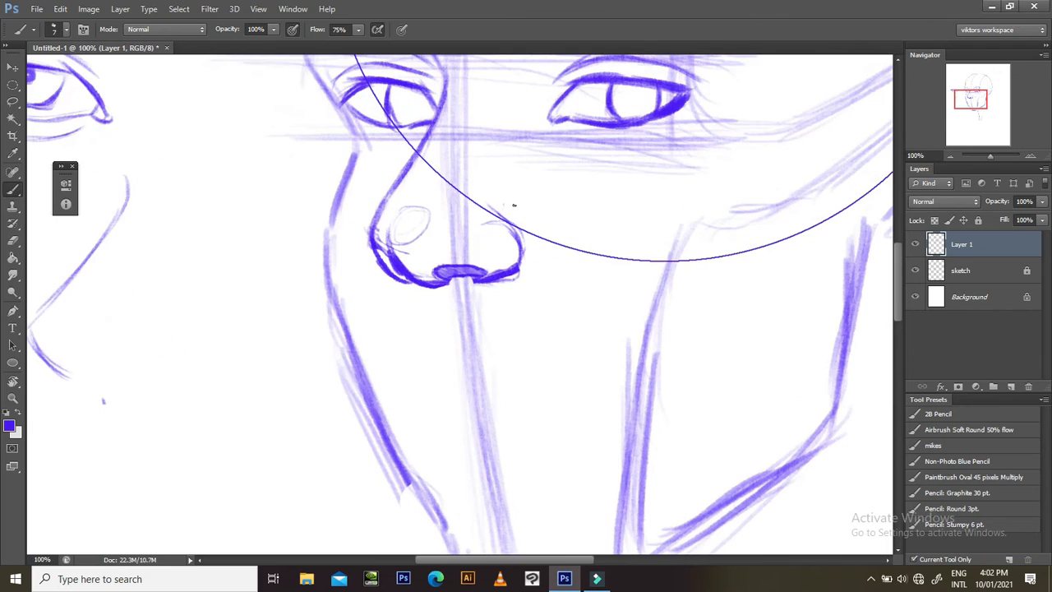
{"action": "mouse_move", "coordinate": [426, 324]}
{"action": "left_mouse_down"}
{"action": "mouse_move", "coordinate": [472, 240]}
{"action": "mouse_move", "coordinate": [481, 251]}
{"action": "left_mouse_up"}
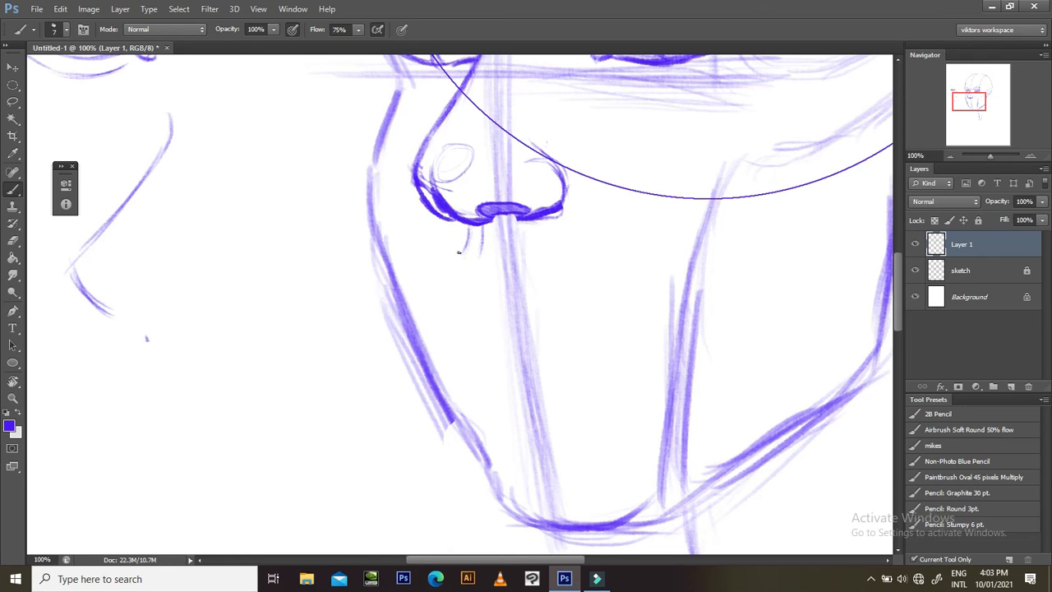
{"action": "left_click_drag", "start_coordinate": [469, 233], "coordinate": [471, 253]}
{"action": "scroll", "coordinate": [458, 268], "scroll_direction": "up", "scroll_amount": 5}
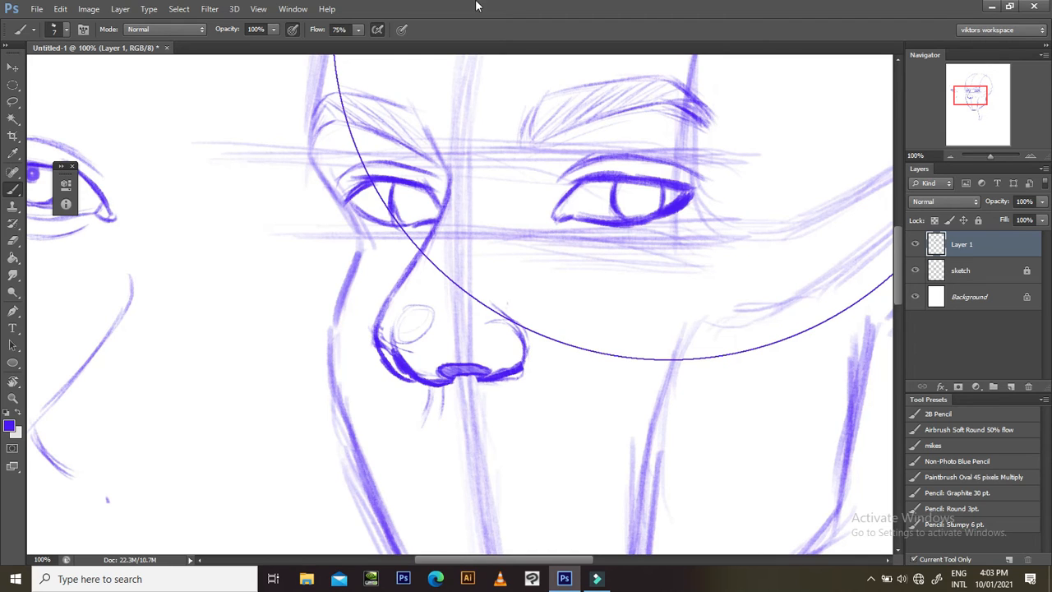
{"action": "left_click_drag", "start_coordinate": [444, 201], "coordinate": [405, 288]}
{"action": "left_click_drag", "start_coordinate": [435, 241], "coordinate": [404, 301]}
{"action": "key", "text": "ctrl+alt+z"}
{"action": "key", "text": "ctrl+alt+z"}
- Thicken the nose bridge line from the inner eye corner towards the tip and erase its rough outer edge
{"action": "left_click_drag", "start_coordinate": [420, 259], "coordinate": [382, 329]}
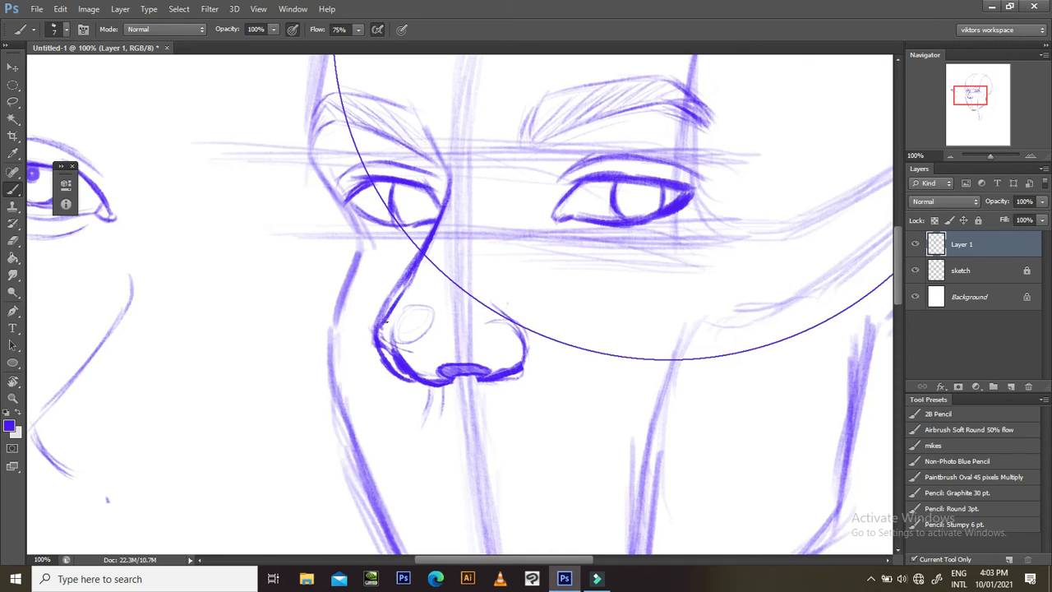
{"action": "key", "text": "e"}
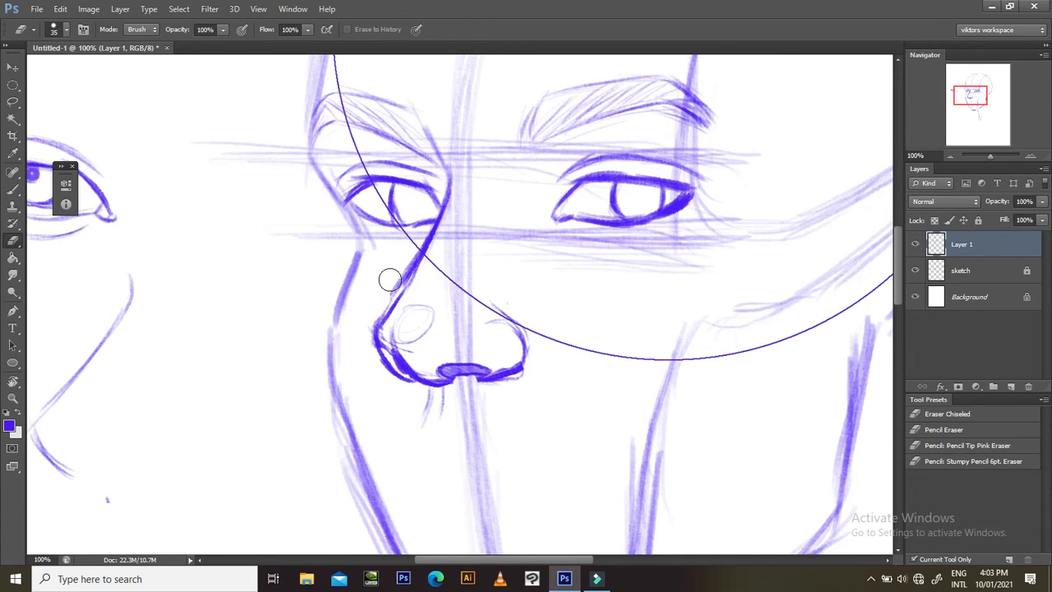
{"action": "left_click_drag", "start_coordinate": [393, 280], "coordinate": [408, 255]}
{"action": "left_click_drag", "start_coordinate": [541, 129], "coordinate": [489, 194]}
{"action": "scroll", "coordinate": [490, 198], "scroll_direction": "down", "scroll_amount": 3}
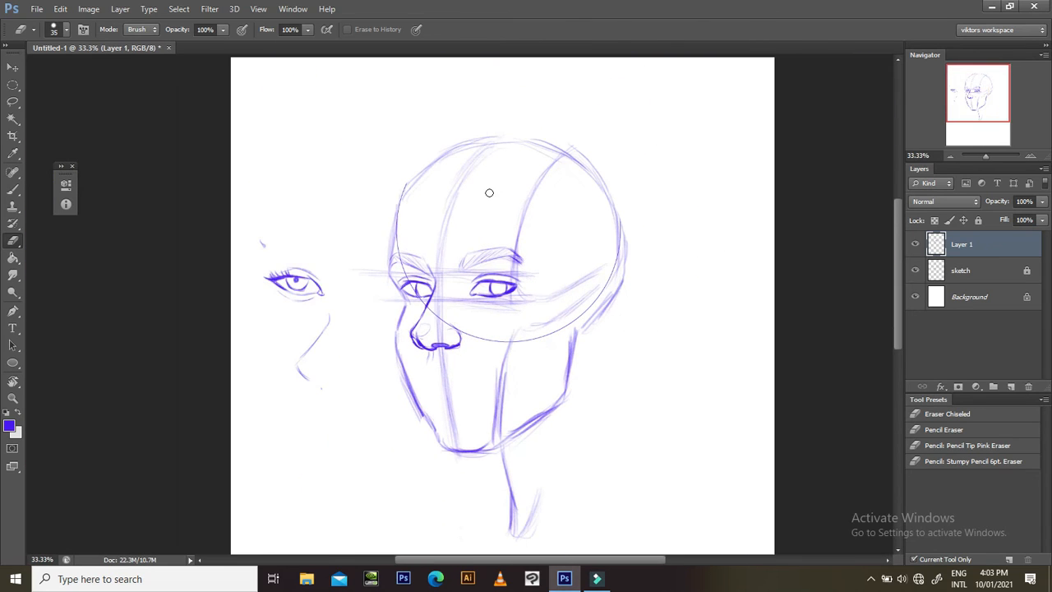
- Sketch a small heart shape in the blank area beside the face, below the separate nose-profile practice lines
{"action": "key", "text": "b"}
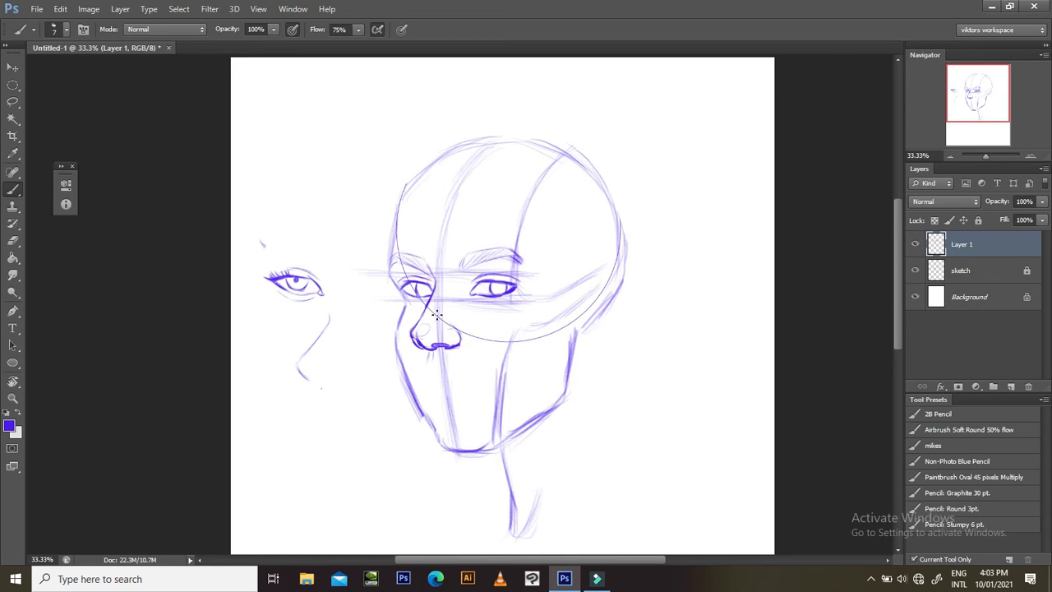
{"action": "scroll", "coordinate": [491, 260], "scroll_direction": "up", "scroll_amount": 3}
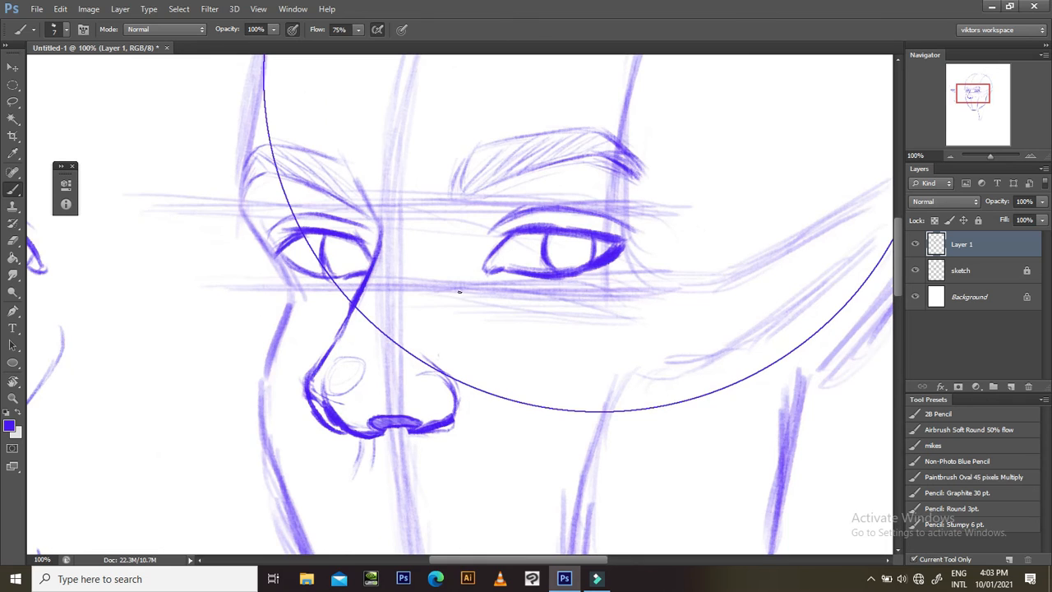
{"action": "left_click_drag", "start_coordinate": [471, 342], "coordinate": [479, 303]}
{"action": "left_click_drag", "start_coordinate": [448, 425], "coordinate": [522, 347]}
{"action": "left_click_drag", "start_coordinate": [314, 401], "coordinate": [476, 335]}
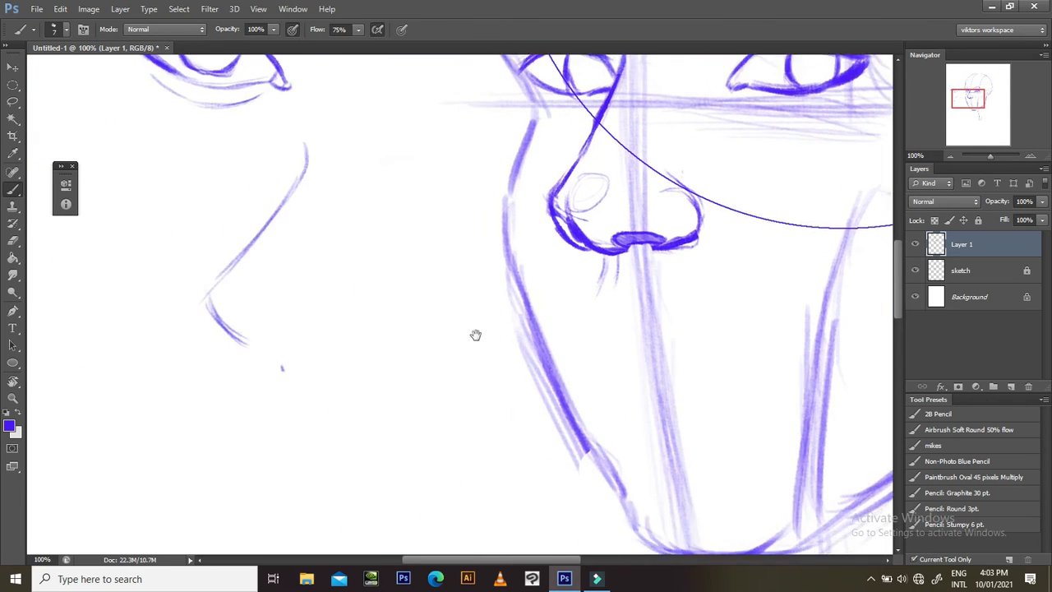
{"action": "left_click_drag", "start_coordinate": [289, 369], "coordinate": [400, 321]}
{"action": "left_click_drag", "start_coordinate": [364, 427], "coordinate": [314, 273]}
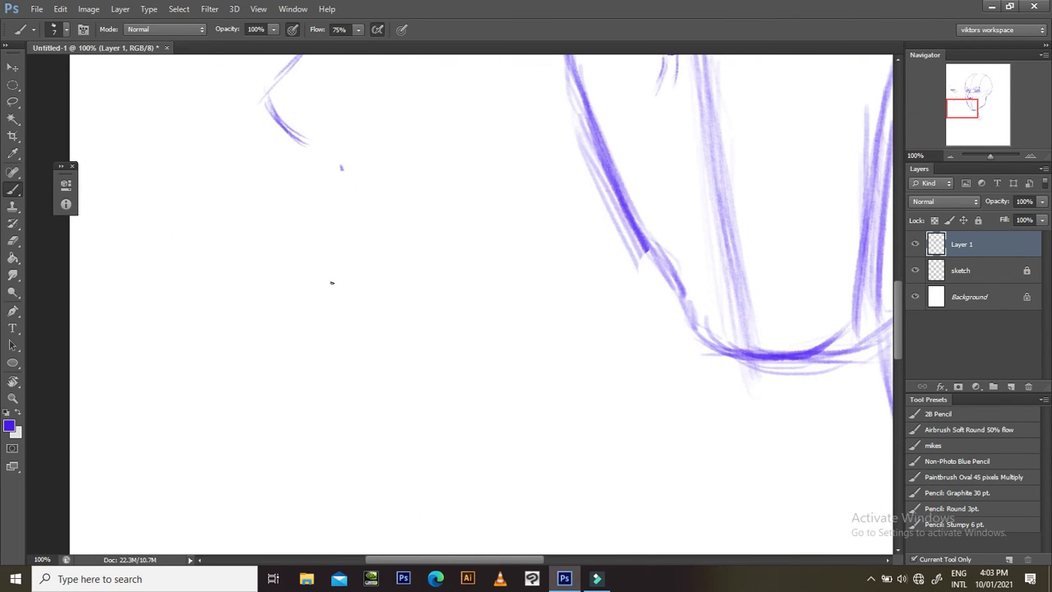
{"action": "left_click_drag", "start_coordinate": [309, 296], "coordinate": [310, 303]}
{"action": "key", "text": "ctrl+z"}
{"action": "mouse_move", "coordinate": [324, 268]}
{"action": "left_mouse_down"}
{"action": "mouse_move", "coordinate": [315, 298]}
{"action": "mouse_move", "coordinate": [325, 293]}
{"action": "mouse_move", "coordinate": [336, 318]}
{"action": "left_mouse_up"}
{"action": "mouse_move", "coordinate": [324, 270]}
{"action": "left_mouse_down"}
{"action": "mouse_move", "coordinate": [377, 275]}
{"action": "mouse_move", "coordinate": [370, 270]}
{"action": "mouse_move", "coordinate": [385, 288]}
{"action": "mouse_move", "coordinate": [385, 276]}
{"action": "mouse_move", "coordinate": [358, 328]}
{"action": "mouse_move", "coordinate": [326, 314]}
{"action": "mouse_move", "coordinate": [349, 333]}
{"action": "left_mouse_up"}
- Draw a tapering wing-like lip shape extending from the heart's left side, with a curved lower edge
{"action": "left_click_drag", "start_coordinate": [311, 270], "coordinate": [207, 301]}
{"action": "mouse_move", "coordinate": [300, 269]}
{"action": "left_mouse_down"}
{"action": "mouse_move", "coordinate": [314, 276]}
{"action": "mouse_move", "coordinate": [319, 328]}
{"action": "left_mouse_up"}
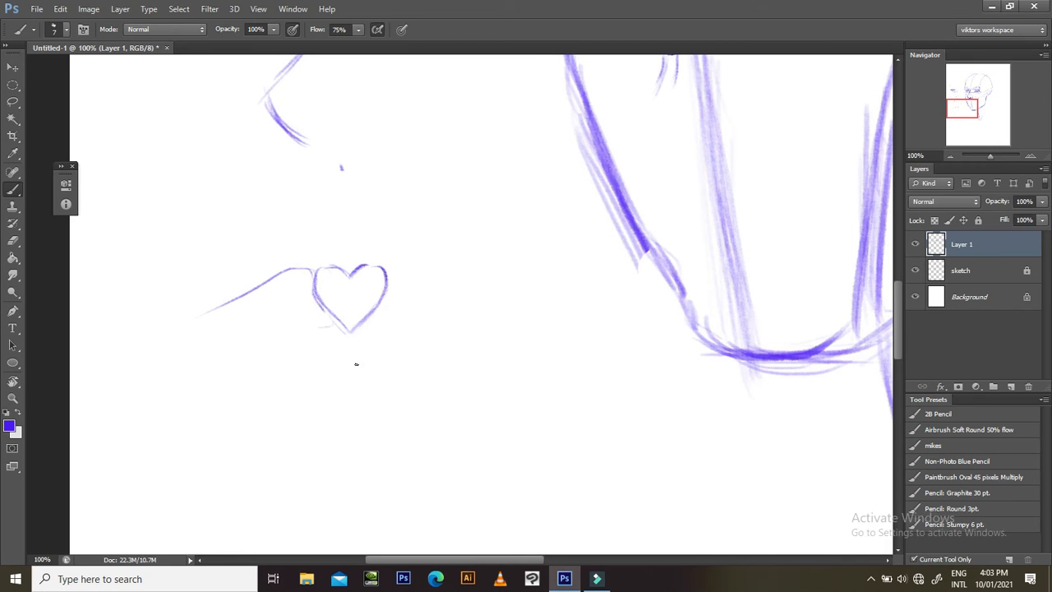
{"action": "key", "text": "r"}
{"action": "left_click_drag", "start_coordinate": [437, 381], "coordinate": [474, 385]}
{"action": "mouse_move", "coordinate": [484, 332]}
{"action": "left_mouse_down"}
{"action": "mouse_move", "coordinate": [477, 356]}
{"action": "mouse_move", "coordinate": [480, 336]}
{"action": "mouse_move", "coordinate": [445, 420]}
{"action": "left_mouse_up"}
{"action": "left_click_drag", "start_coordinate": [473, 362], "coordinate": [448, 440]}
{"action": "mouse_move", "coordinate": [411, 390]}
{"action": "left_mouse_down"}
{"action": "mouse_move", "coordinate": [414, 418]}
{"action": "mouse_move", "coordinate": [449, 431]}
{"action": "mouse_move", "coordinate": [440, 453]}
{"action": "mouse_move", "coordinate": [441, 440]}
{"action": "mouse_move", "coordinate": [417, 454]}
{"action": "mouse_move", "coordinate": [411, 477]}
{"action": "mouse_move", "coordinate": [436, 462]}
{"action": "left_mouse_up"}
{"action": "key", "text": "r"}
{"action": "left_click_drag", "start_coordinate": [586, 210], "coordinate": [575, 359]}
- Draw a matching tapering lip shape extending from the heart's right side to a pointed corner
{"action": "key", "text": "r"}
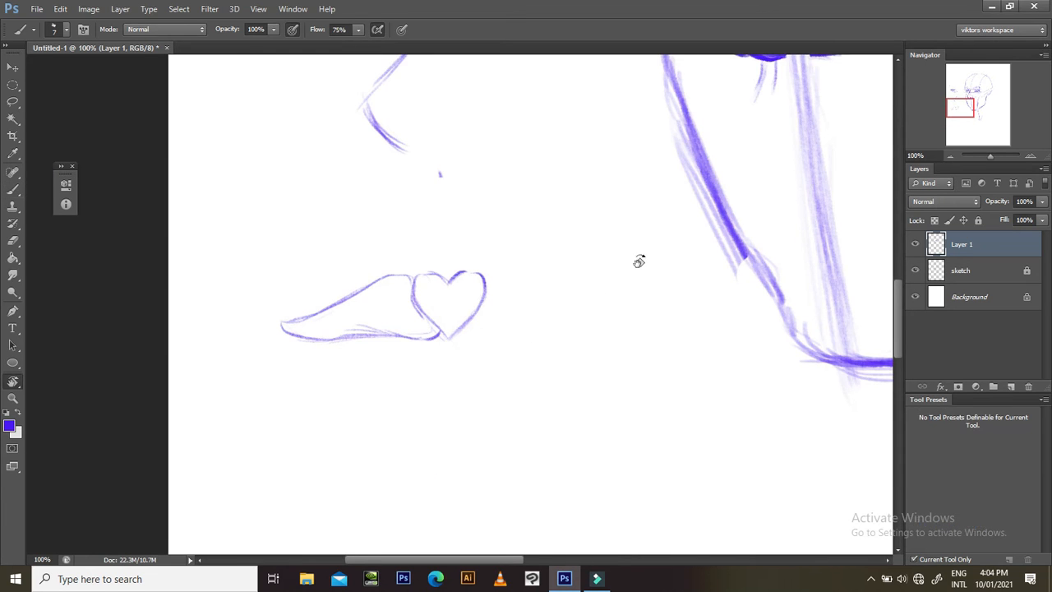
{"action": "left_click_drag", "start_coordinate": [639, 261], "coordinate": [597, 343]}
{"action": "mouse_move", "coordinate": [495, 301]}
{"action": "left_mouse_down"}
{"action": "mouse_move", "coordinate": [521, 328]}
{"action": "mouse_move", "coordinate": [511, 308]}
{"action": "mouse_move", "coordinate": [540, 408]}
{"action": "left_mouse_up"}
{"action": "mouse_move", "coordinate": [441, 324]}
{"action": "left_mouse_down"}
{"action": "mouse_move", "coordinate": [530, 404]}
{"action": "mouse_move", "coordinate": [469, 354]}
{"action": "mouse_move", "coordinate": [528, 418]}
{"action": "mouse_move", "coordinate": [510, 409]}
{"action": "mouse_move", "coordinate": [530, 384]}
{"action": "mouse_move", "coordinate": [542, 419]}
{"action": "mouse_move", "coordinate": [516, 406]}
{"action": "left_mouse_up"}
{"action": "key", "text": "Escape"}
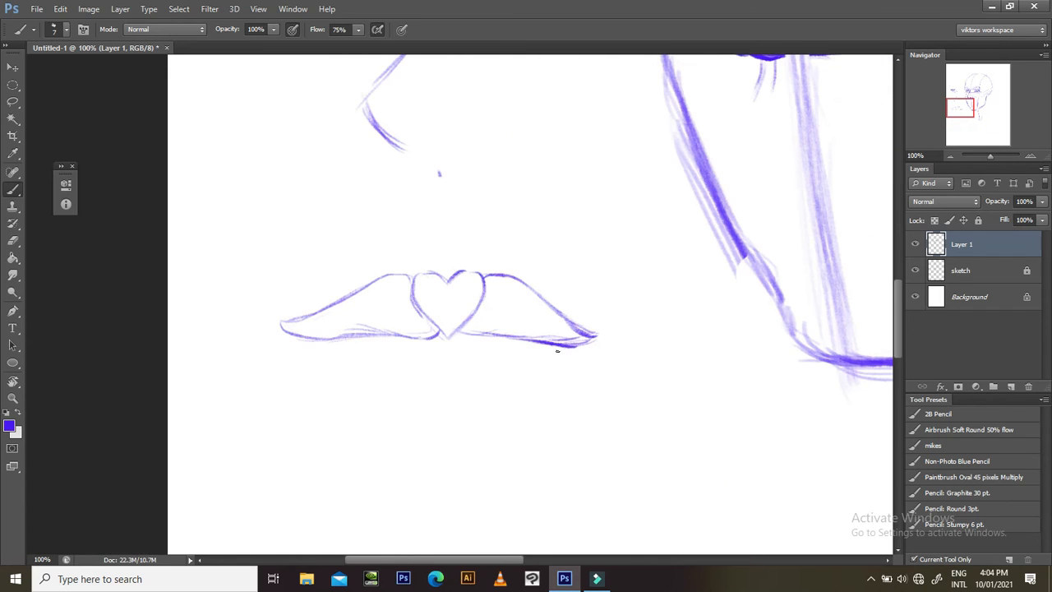
{"action": "mouse_move", "coordinate": [566, 348]}
{"action": "left_mouse_down"}
{"action": "mouse_move", "coordinate": [556, 313]}
{"action": "mouse_move", "coordinate": [606, 330]}
{"action": "mouse_move", "coordinate": [576, 348]}
{"action": "left_mouse_up"}
- Add strokes extending the outer corner of the right lip shape
{"action": "key", "text": "r"}
{"action": "mouse_move", "coordinate": [601, 288]}
{"action": "left_mouse_down"}
{"action": "mouse_move", "coordinate": [704, 324]}
{"action": "mouse_move", "coordinate": [480, 380]}
{"action": "left_mouse_up"}
{"action": "left_click_drag", "start_coordinate": [469, 423], "coordinate": [456, 375]}
{"action": "key", "text": "Escape"}
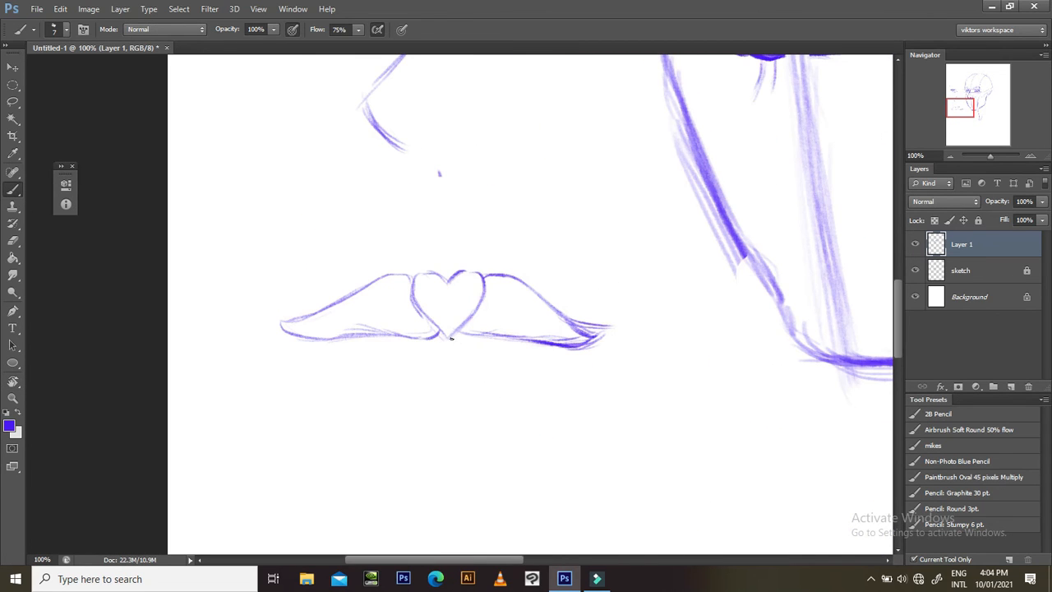
- Clean up the lower edge of the right lip shape by erasing inner strokes and redrawing a darker line
{"action": "left_click_drag", "start_coordinate": [456, 336], "coordinate": [482, 341]}
{"action": "key", "text": "r"}
{"action": "mouse_move", "coordinate": [588, 291]}
{"action": "left_mouse_down"}
{"action": "mouse_move", "coordinate": [663, 420]}
{"action": "mouse_move", "coordinate": [567, 460]}
{"action": "left_mouse_up"}
{"action": "left_click_drag", "start_coordinate": [432, 331], "coordinate": [472, 423]}
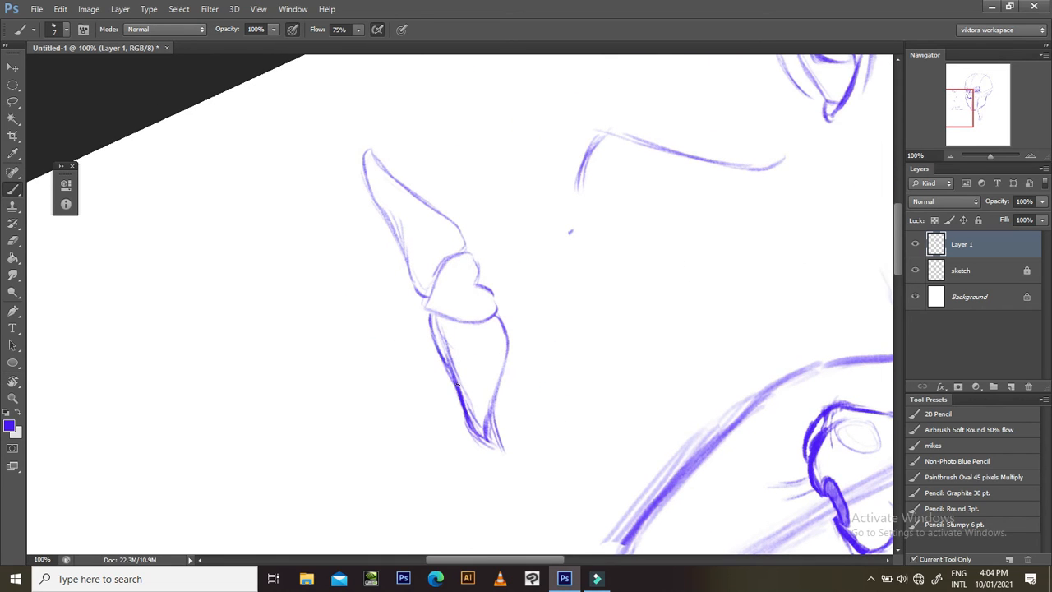
{"action": "key", "text": "e"}
{"action": "mouse_move", "coordinate": [470, 372]}
{"action": "left_mouse_down"}
{"action": "mouse_move", "coordinate": [456, 346]}
{"action": "mouse_move", "coordinate": [465, 414]}
{"action": "left_mouse_up"}
{"action": "key", "text": "b"}
{"action": "mouse_move", "coordinate": [442, 350]}
{"action": "left_mouse_down"}
{"action": "mouse_move", "coordinate": [470, 426]}
{"action": "mouse_move", "coordinate": [490, 444]}
{"action": "left_mouse_up"}
{"action": "key", "text": "Escape"}
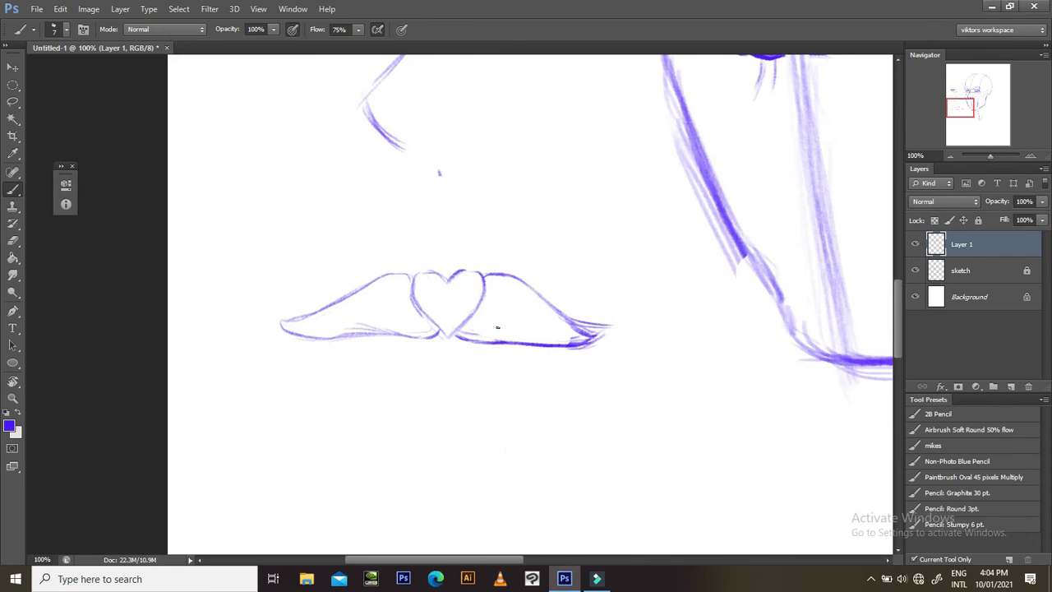
- Erase the right lip shape except for the short upper curve beside the heart
{"action": "key", "text": "e"}
{"action": "mouse_move", "coordinate": [561, 305]}
{"action": "left_mouse_down"}
{"action": "mouse_move", "coordinate": [577, 325]}
{"action": "mouse_move", "coordinate": [557, 326]}
{"action": "mouse_move", "coordinate": [561, 351]}
{"action": "mouse_move", "coordinate": [577, 355]}
{"action": "mouse_move", "coordinate": [480, 339]}
{"action": "left_mouse_up"}
{"action": "left_click_drag", "start_coordinate": [551, 335], "coordinate": [513, 362]}
- Redraw the right lip shape longer, with tapering upper and lower edges meeting in a rounded outer corner
{"action": "key", "text": "r"}
{"action": "mouse_move", "coordinate": [554, 189]}
{"action": "left_mouse_down"}
{"action": "mouse_move", "coordinate": [632, 379]}
{"action": "mouse_move", "coordinate": [623, 389]}
{"action": "left_mouse_up"}
{"action": "key", "text": "b"}
{"action": "key", "text": "b"}
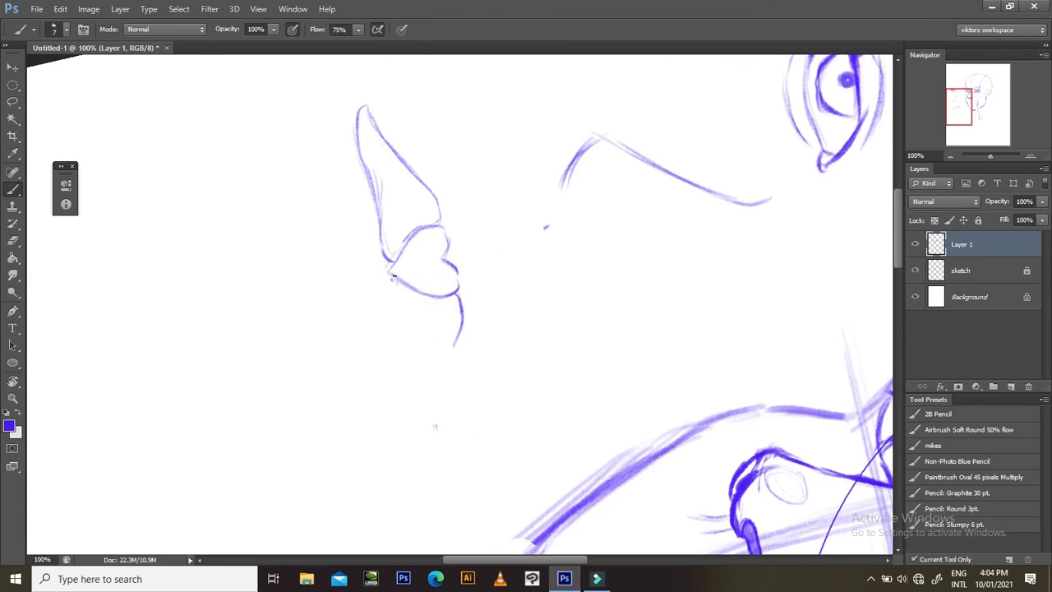
{"action": "left_click_drag", "start_coordinate": [389, 274], "coordinate": [412, 387]}
{"action": "mouse_move", "coordinate": [406, 340]}
{"action": "left_mouse_down"}
{"action": "mouse_move", "coordinate": [413, 394]}
{"action": "mouse_move", "coordinate": [408, 341]}
{"action": "mouse_move", "coordinate": [416, 381]}
{"action": "mouse_move", "coordinate": [408, 410]}
{"action": "mouse_move", "coordinate": [428, 442]}
{"action": "left_mouse_up"}
{"action": "left_click_drag", "start_coordinate": [460, 329], "coordinate": [441, 421]}
{"action": "left_click_drag", "start_coordinate": [445, 383], "coordinate": [436, 444]}
{"action": "mouse_move", "coordinate": [410, 408]}
{"action": "left_mouse_down"}
{"action": "mouse_move", "coordinate": [439, 453]}
{"action": "mouse_move", "coordinate": [441, 411]}
{"action": "mouse_move", "coordinate": [438, 451]}
{"action": "left_mouse_up"}
{"action": "key", "text": "Escape"}
{"action": "mouse_move", "coordinate": [506, 406]}
{"action": "left_mouse_down"}
{"action": "mouse_move", "coordinate": [500, 439]}
{"action": "mouse_move", "coordinate": [507, 421]}
{"action": "mouse_move", "coordinate": [570, 386]}
{"action": "left_mouse_up"}
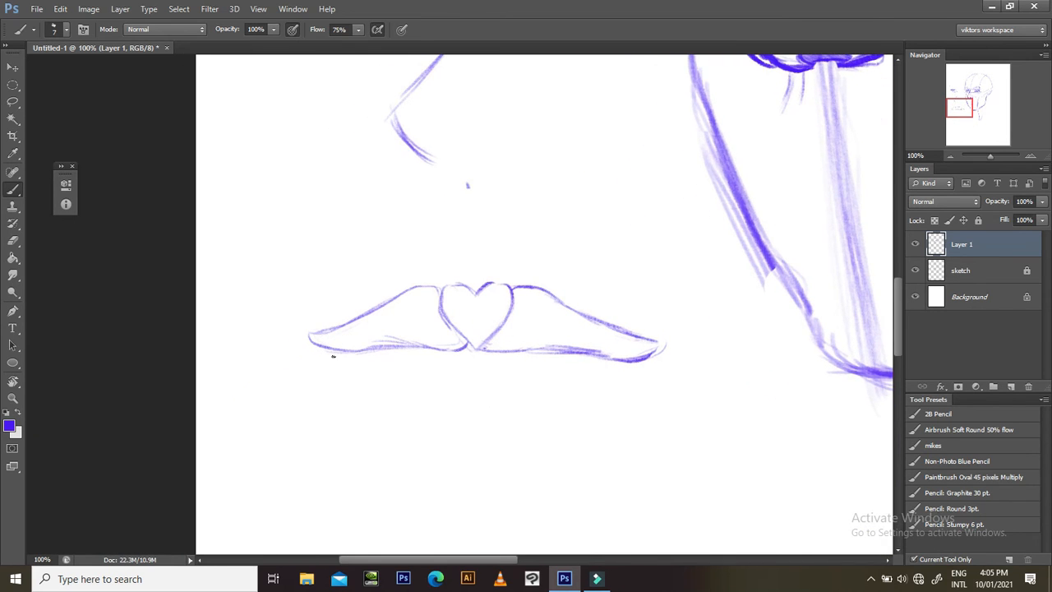
- Rework the outer corner of the right lip shape with a darker, thicker edge and a slanting inner stroke, erasing stray lines
{"action": "left_click_drag", "start_coordinate": [511, 322], "coordinate": [492, 371]}
{"action": "mouse_move", "coordinate": [568, 391]}
{"action": "left_mouse_down"}
{"action": "mouse_move", "coordinate": [610, 347]}
{"action": "mouse_move", "coordinate": [643, 363]}
{"action": "mouse_move", "coordinate": [670, 356]}
{"action": "mouse_move", "coordinate": [748, 301]}
{"action": "mouse_move", "coordinate": [751, 254]}
{"action": "left_mouse_up"}
{"action": "key", "text": "r"}
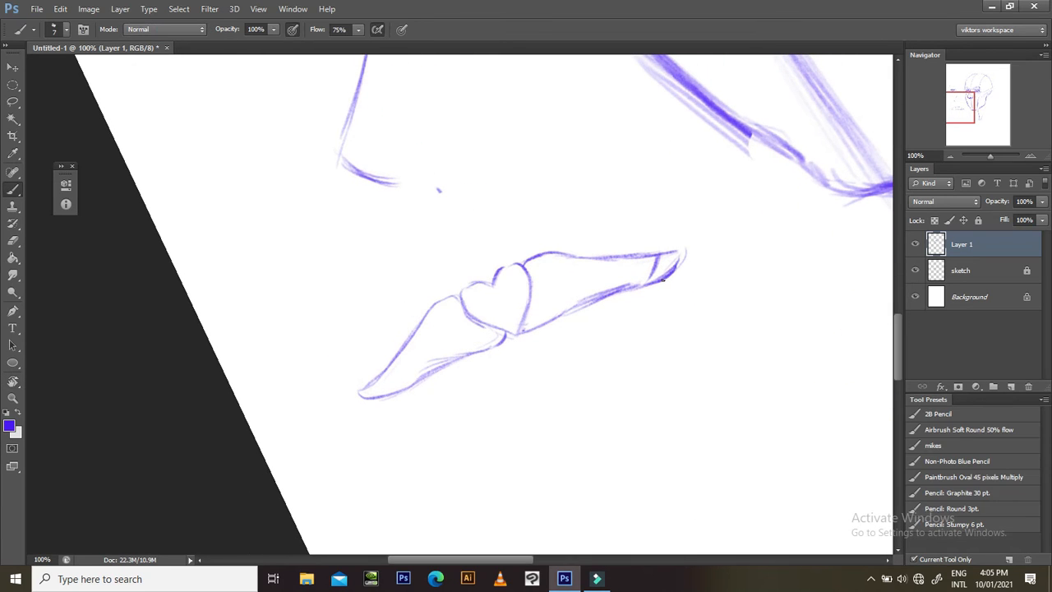
{"action": "mouse_move", "coordinate": [662, 256]}
{"action": "left_mouse_down"}
{"action": "mouse_move", "coordinate": [658, 270]}
{"action": "mouse_move", "coordinate": [688, 261]}
{"action": "mouse_move", "coordinate": [684, 245]}
{"action": "mouse_move", "coordinate": [688, 258]}
{"action": "mouse_move", "coordinate": [646, 254]}
{"action": "left_mouse_up"}
{"action": "key", "text": "e"}
{"action": "key", "text": "b"}
{"action": "key", "text": "r"}
{"action": "mouse_move", "coordinate": [742, 235]}
{"action": "left_mouse_down"}
{"action": "mouse_move", "coordinate": [599, 521]}
{"action": "mouse_move", "coordinate": [531, 406]}
{"action": "mouse_move", "coordinate": [526, 369]}
{"action": "left_mouse_up"}
{"action": "mouse_move", "coordinate": [469, 438]}
{"action": "left_mouse_down"}
{"action": "mouse_move", "coordinate": [454, 381]}
{"action": "mouse_move", "coordinate": [488, 438]}
{"action": "left_mouse_up"}
{"action": "key", "text": "Escape"}
{"action": "left_click_drag", "start_coordinate": [519, 397], "coordinate": [565, 379]}
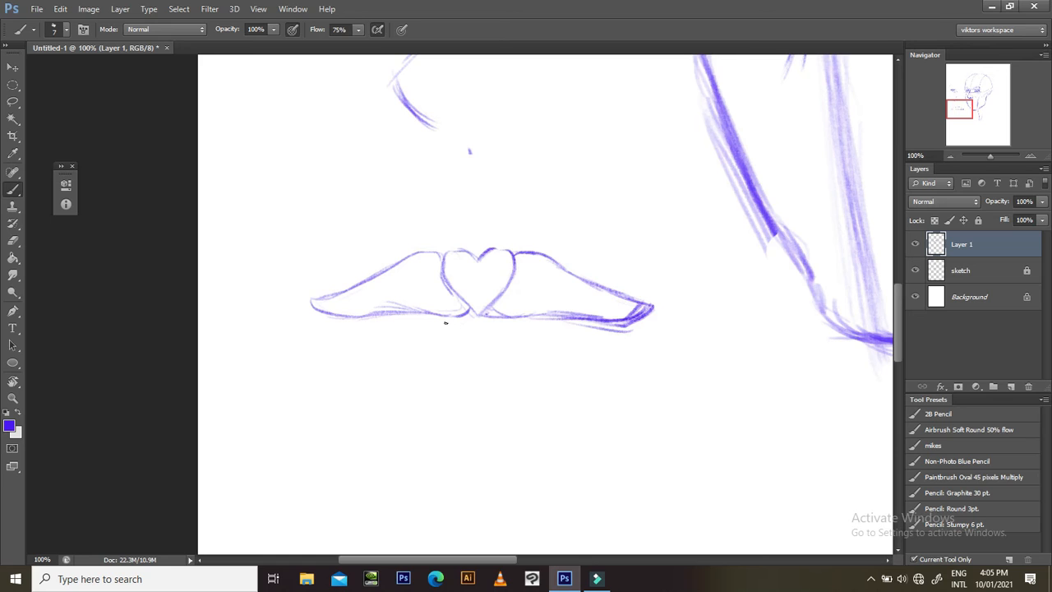
- Sketch a circle directly beneath the heart as the centre of the lower lip, darkening its underside
{"action": "mouse_move", "coordinate": [431, 327]}
{"action": "left_mouse_down"}
{"action": "mouse_move", "coordinate": [441, 353]}
{"action": "mouse_move", "coordinate": [478, 382]}
{"action": "mouse_move", "coordinate": [521, 327]}
{"action": "mouse_move", "coordinate": [503, 383]}
{"action": "left_mouse_up"}
{"action": "left_click_drag", "start_coordinate": [445, 322], "coordinate": [438, 353]}
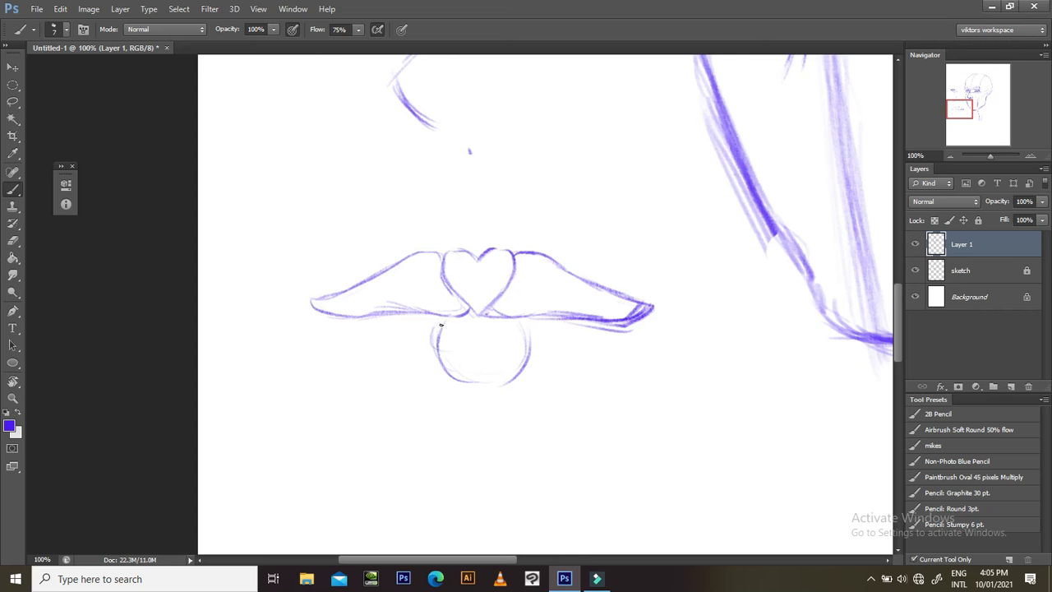
{"action": "left_click_drag", "start_coordinate": [522, 322], "coordinate": [522, 357]}
{"action": "mouse_move", "coordinate": [456, 380]}
{"action": "left_mouse_down"}
{"action": "mouse_move", "coordinate": [496, 386]}
{"action": "mouse_move", "coordinate": [510, 375]}
{"action": "left_mouse_up"}
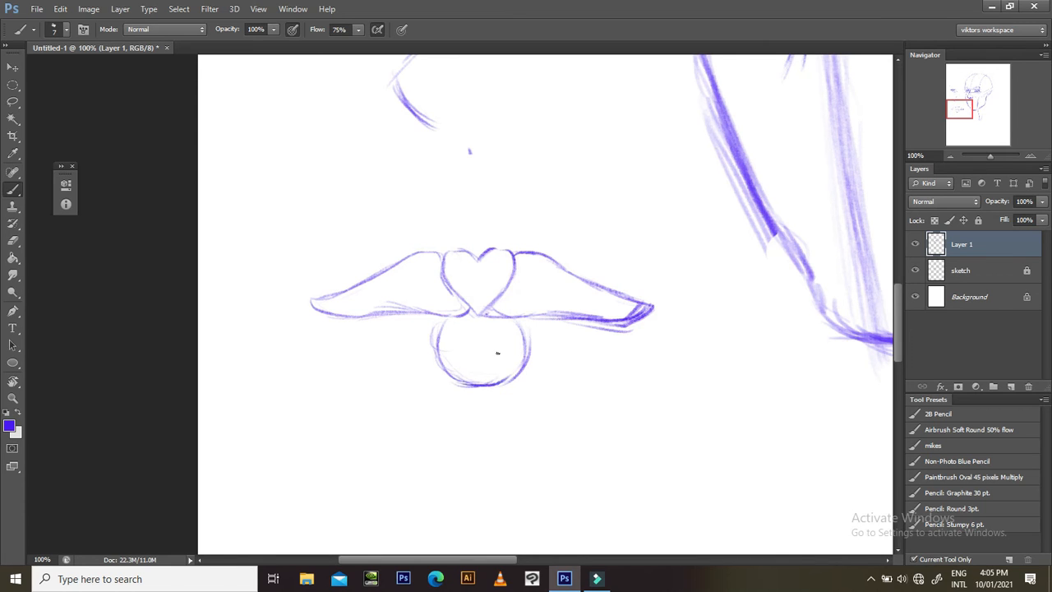
- Draw the lower lip's left contour, curving from the left mouth corner down to the base of the circle
{"action": "key", "text": "r"}
{"action": "left_click_drag", "start_coordinate": [539, 277], "coordinate": [385, 268]}
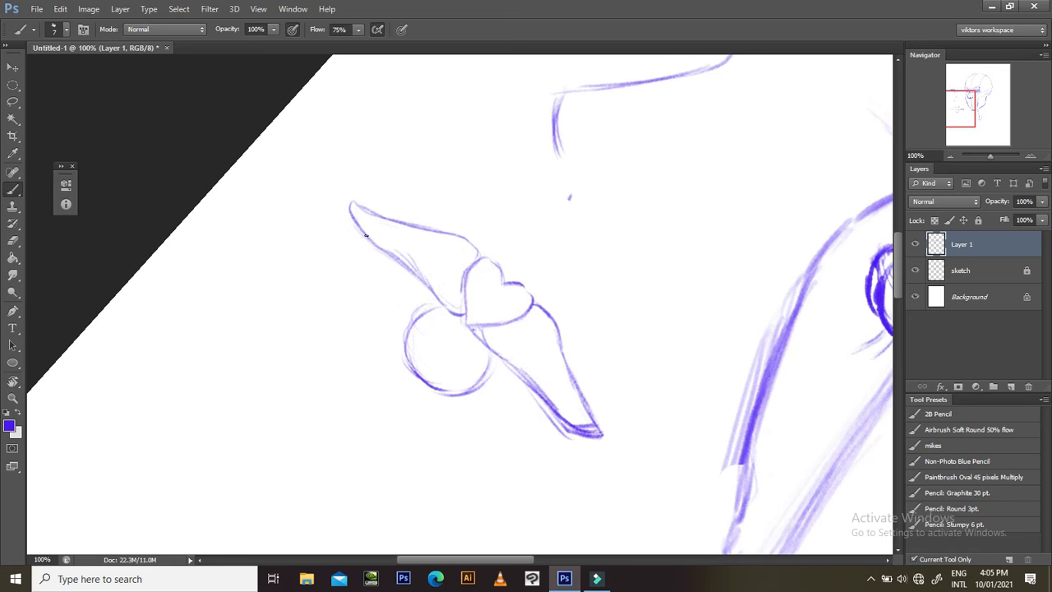
{"action": "mouse_move", "coordinate": [352, 223]}
{"action": "left_mouse_down"}
{"action": "mouse_move", "coordinate": [370, 317]}
{"action": "mouse_move", "coordinate": [398, 363]}
{"action": "left_mouse_up"}
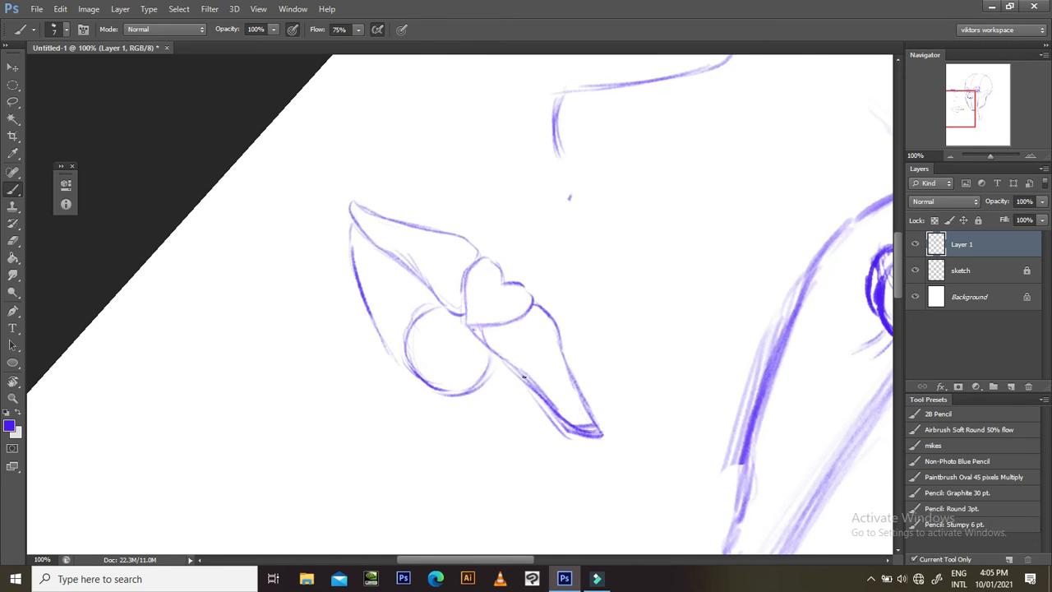
{"action": "key", "text": "Escape"}
- Draw the lower lip's right contour from the right mouth corner to the circle, undoing and redrawing strokes to round it
{"action": "key", "text": "r"}
{"action": "mouse_move", "coordinate": [635, 355]}
{"action": "left_mouse_down"}
{"action": "mouse_move", "coordinate": [674, 272]}
{"action": "mouse_move", "coordinate": [631, 246]}
{"action": "mouse_move", "coordinate": [627, 288]}
{"action": "mouse_move", "coordinate": [601, 325]}
{"action": "left_mouse_up"}
{"action": "left_click_drag", "start_coordinate": [627, 276], "coordinate": [573, 352]}
{"action": "mouse_move", "coordinate": [609, 308]}
{"action": "left_mouse_down"}
{"action": "mouse_move", "coordinate": [568, 357]}
{"action": "mouse_move", "coordinate": [581, 339]}
{"action": "mouse_move", "coordinate": [540, 369]}
{"action": "left_mouse_up"}
{"action": "key", "text": "ctrl+alt+z"}
{"action": "key", "text": "ctrl+alt+z"}
{"action": "left_click_drag", "start_coordinate": [454, 389], "coordinate": [605, 324]}
{"action": "left_click_drag", "start_coordinate": [562, 342], "coordinate": [601, 318]}
{"action": "key", "text": "ctrl+alt+z"}
{"action": "key", "text": "ctrl+alt+z"}
{"action": "key", "text": "ctrl+alt+z"}
{"action": "key", "text": "ctrl+alt+z"}
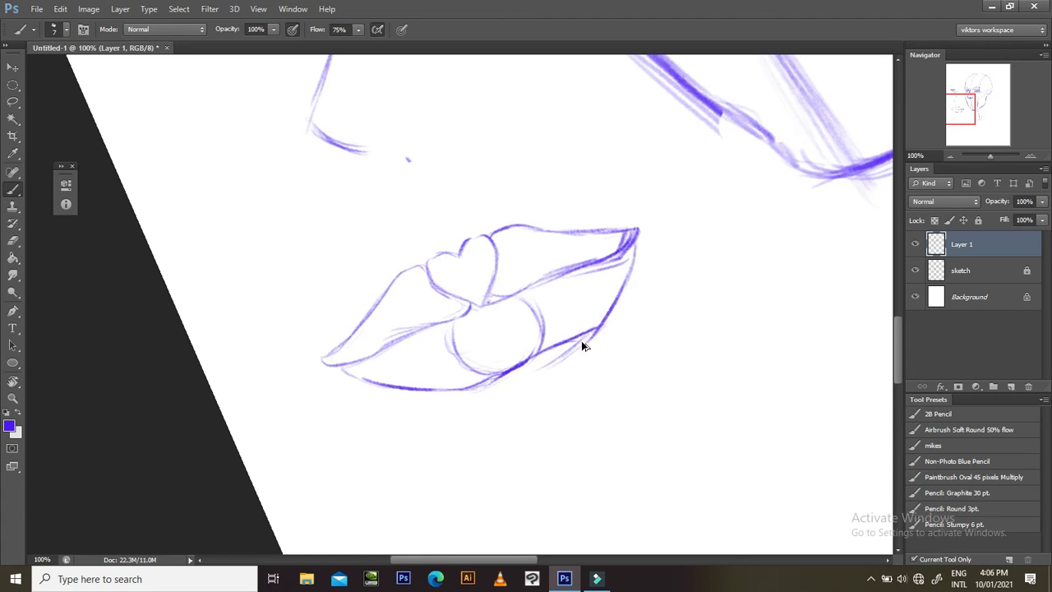
{"action": "mouse_move", "coordinate": [539, 355]}
{"action": "left_mouse_down"}
{"action": "mouse_move", "coordinate": [587, 332]}
{"action": "mouse_move", "coordinate": [616, 300]}
{"action": "mouse_move", "coordinate": [593, 322]}
{"action": "left_mouse_up"}
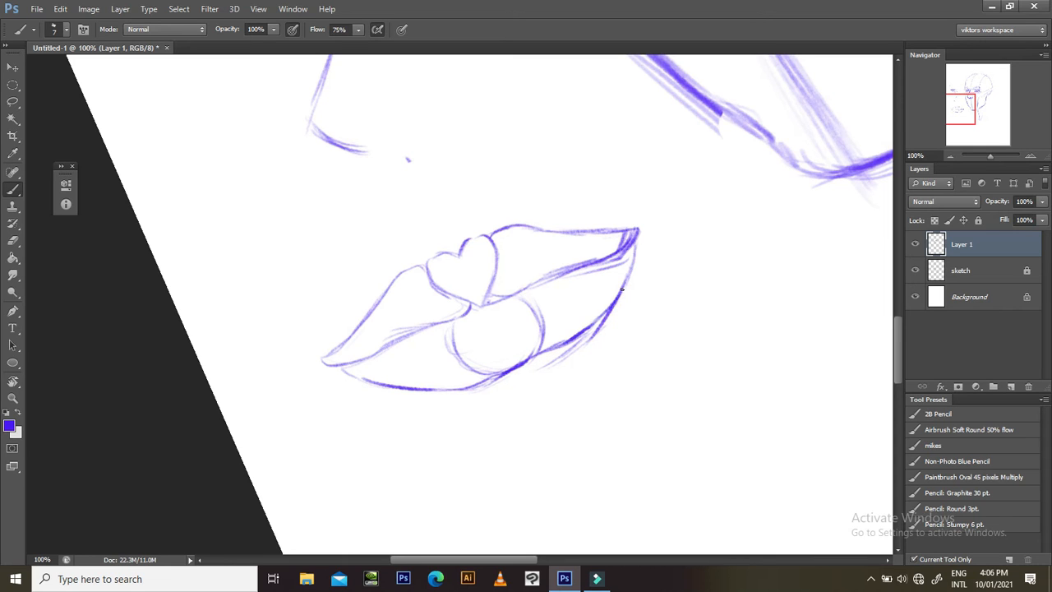
- Reinforce the lower lip outline on the left side and where the right side meets the mouth corner
{"action": "key", "text": "e"}
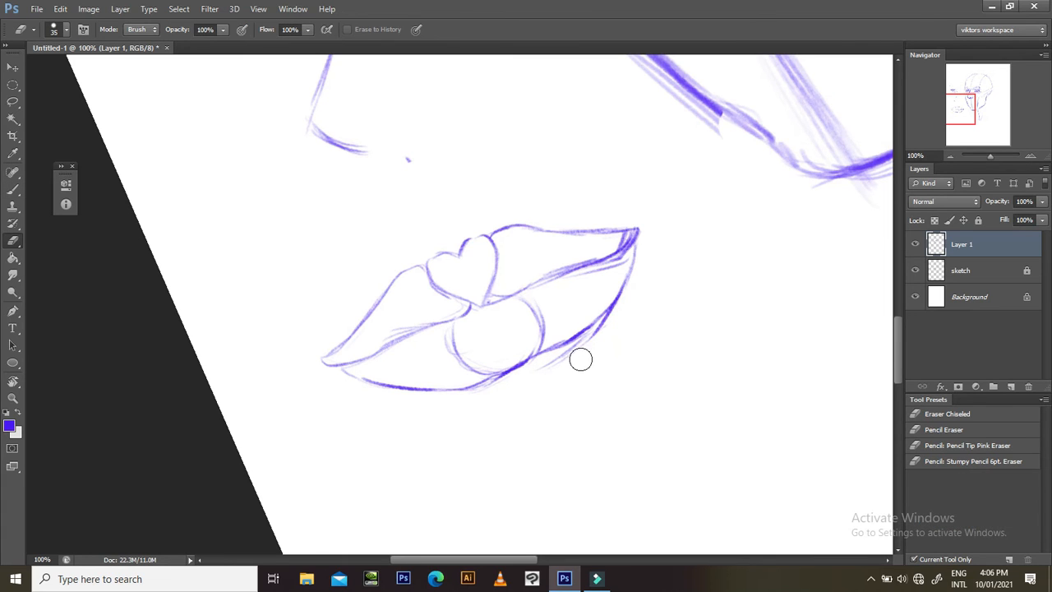
{"action": "key", "text": "Escape"}
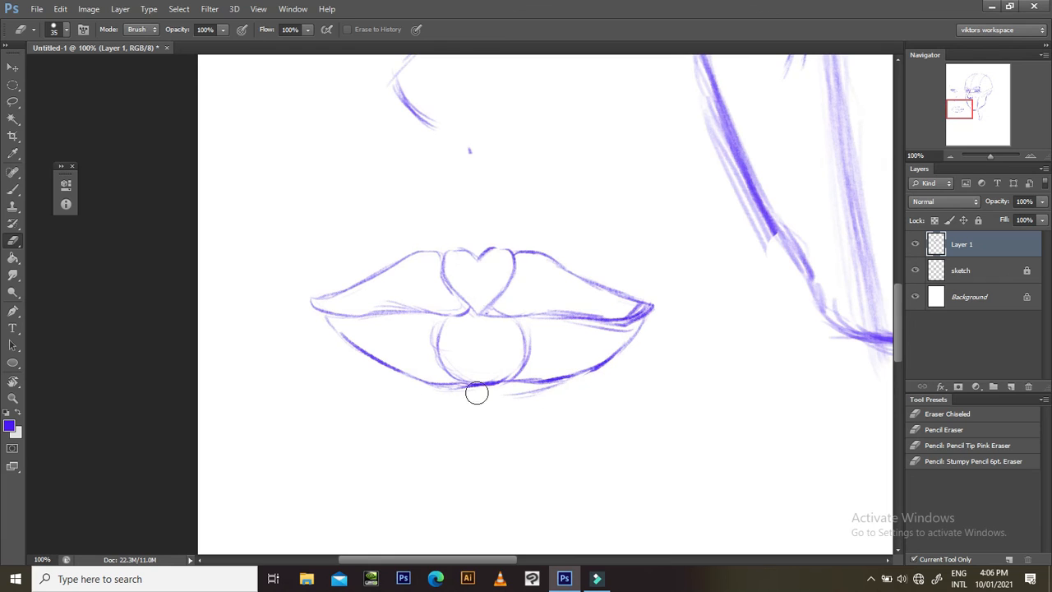
{"action": "key", "text": "r"}
{"action": "mouse_move", "coordinate": [571, 252]}
{"action": "left_mouse_down"}
{"action": "mouse_move", "coordinate": [674, 299]}
{"action": "mouse_move", "coordinate": [453, 291]}
{"action": "left_mouse_up"}
{"action": "key", "text": "b"}
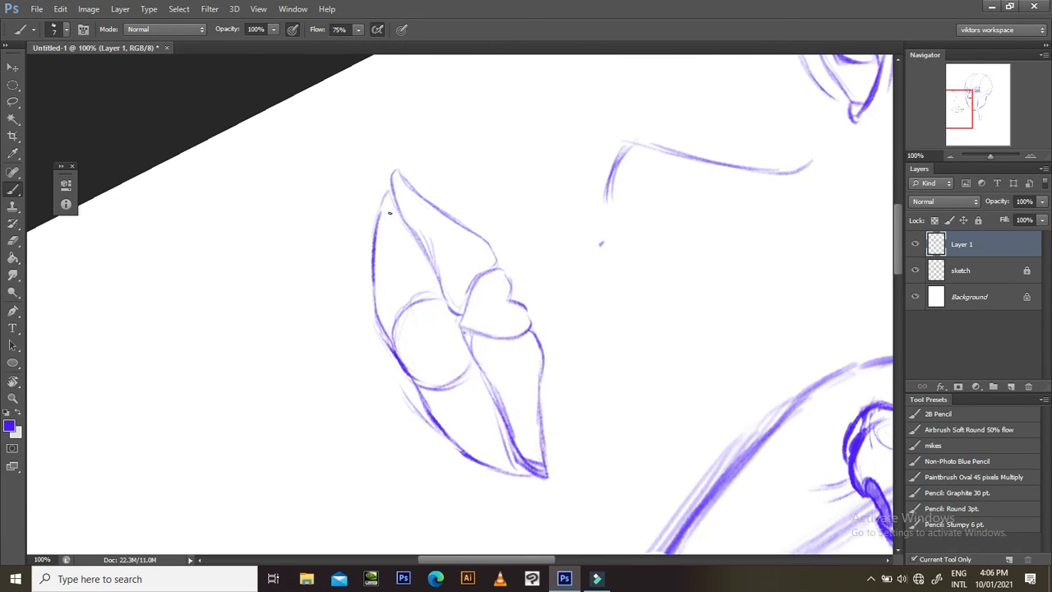
{"action": "mouse_move", "coordinate": [387, 184]}
{"action": "left_mouse_down"}
{"action": "mouse_move", "coordinate": [376, 306]}
{"action": "mouse_move", "coordinate": [395, 343]}
{"action": "left_mouse_up"}
{"action": "key", "text": "Escape"}
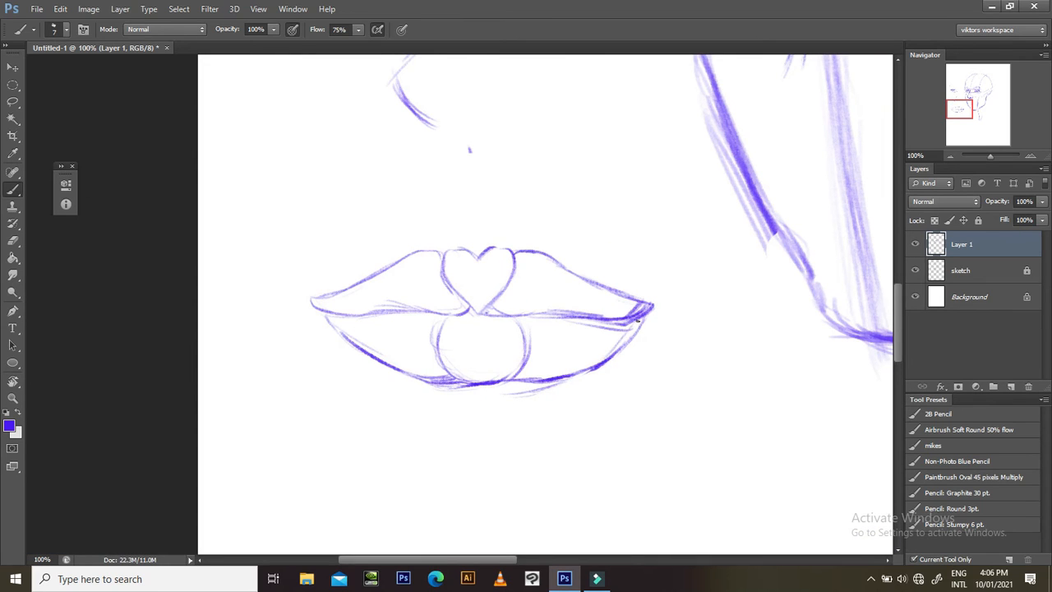
{"action": "left_click_drag", "start_coordinate": [615, 347], "coordinate": [646, 318]}
- Erase the entire heart-based lip drawing below the nose
{"action": "left_click_drag", "start_coordinate": [502, 357], "coordinate": [476, 405]}
{"action": "key", "text": "e"}
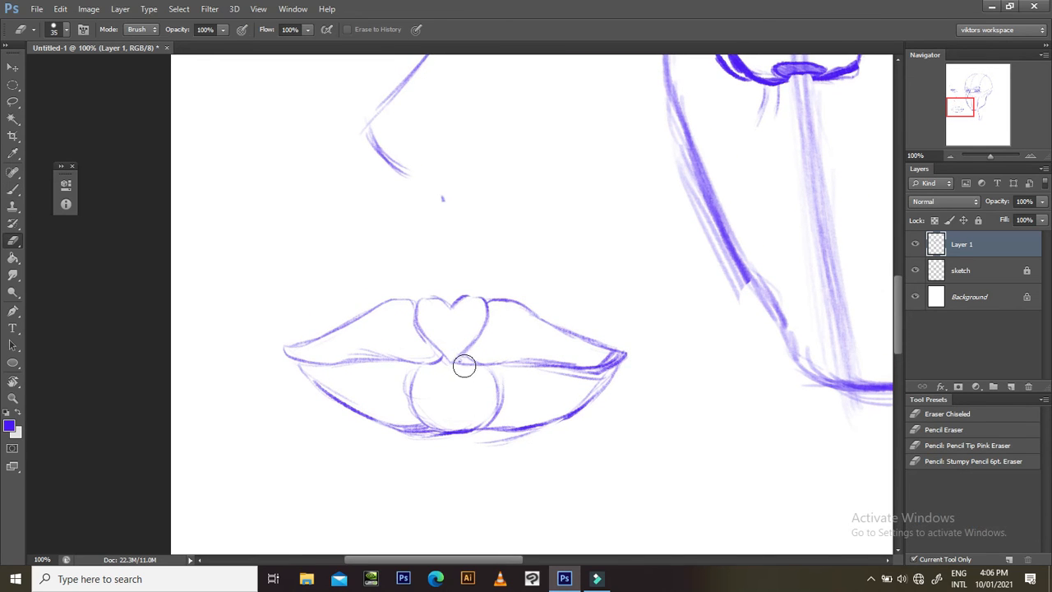
{"action": "left_click_drag", "start_coordinate": [400, 332], "coordinate": [383, 326]}
{"action": "mouse_move", "coordinate": [460, 373]}
{"action": "left_mouse_down"}
{"action": "mouse_move", "coordinate": [477, 308]}
{"action": "mouse_move", "coordinate": [526, 320]}
{"action": "mouse_move", "coordinate": [634, 400]}
{"action": "mouse_move", "coordinate": [414, 415]}
{"action": "mouse_move", "coordinate": [341, 348]}
{"action": "mouse_move", "coordinate": [386, 418]}
{"action": "mouse_move", "coordinate": [406, 389]}
{"action": "left_mouse_up"}
- Draw a small circle for the upper lip's centre and a curved upper lip line leftward, ending in a short upturned corner
{"action": "key", "text": "b"}
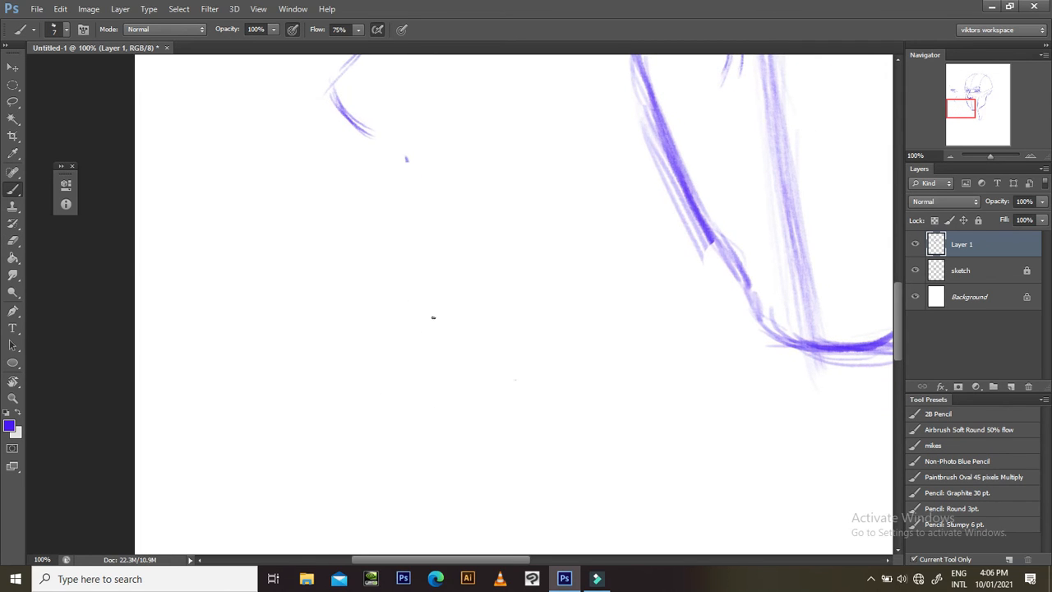
{"action": "mouse_move", "coordinate": [402, 290]}
{"action": "left_mouse_down"}
{"action": "mouse_move", "coordinate": [416, 303]}
{"action": "mouse_move", "coordinate": [409, 282]}
{"action": "mouse_move", "coordinate": [403, 298]}
{"action": "mouse_move", "coordinate": [421, 289]}
{"action": "mouse_move", "coordinate": [400, 286]}
{"action": "left_mouse_up"}
{"action": "left_click_drag", "start_coordinate": [375, 285], "coordinate": [299, 307]}
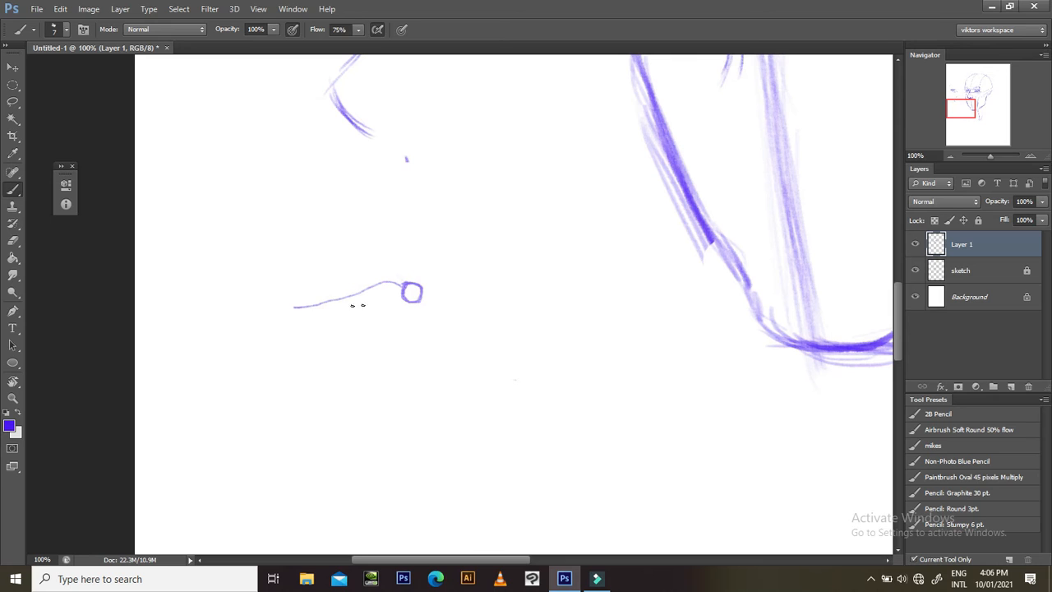
{"action": "left_click_drag", "start_coordinate": [287, 302], "coordinate": [282, 296]}
- Draw the matching upper lip line to the right of the circle, ending in a short upturned corner
{"action": "mouse_move", "coordinate": [424, 293]}
{"action": "left_mouse_down"}
{"action": "mouse_move", "coordinate": [438, 285]}
{"action": "mouse_move", "coordinate": [518, 310]}
{"action": "left_mouse_up"}
{"action": "key", "text": "ctrl+z"}
{"action": "mouse_move", "coordinate": [465, 290]}
{"action": "left_mouse_down"}
{"action": "mouse_move", "coordinate": [519, 310]}
{"action": "mouse_move", "coordinate": [564, 296]}
{"action": "left_mouse_up"}
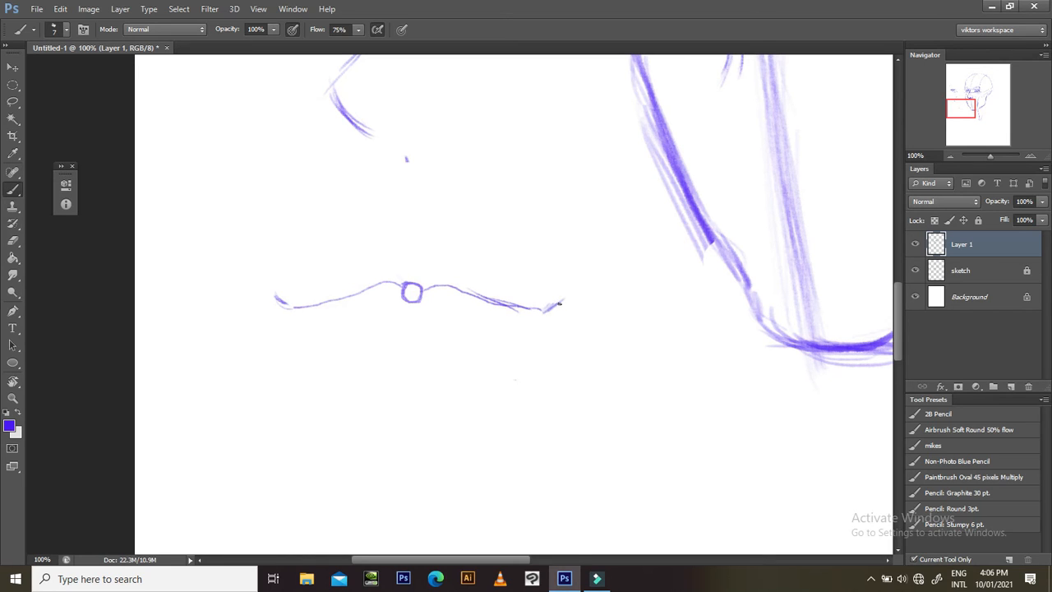
{"action": "left_click_drag", "start_coordinate": [425, 291], "coordinate": [432, 288]}
- Draw the mouth line with a small central dip below the circle, redoing its strokes and angling both ends toward the corners
{"action": "key", "text": "r"}
{"action": "left_click_drag", "start_coordinate": [567, 198], "coordinate": [688, 321]}
{"action": "left_click_drag", "start_coordinate": [346, 201], "coordinate": [500, 375]}
{"action": "key", "text": "ctrl+alt+z"}
{"action": "key", "text": "ctrl+alt+z"}
{"action": "key", "text": "ctrl+alt+z"}
{"action": "key", "text": "ctrl+alt+z"}
{"action": "left_click_drag", "start_coordinate": [430, 300], "coordinate": [501, 378]}
{"action": "left_click_drag", "start_coordinate": [457, 336], "coordinate": [500, 380]}
{"action": "key", "text": "Escape"}
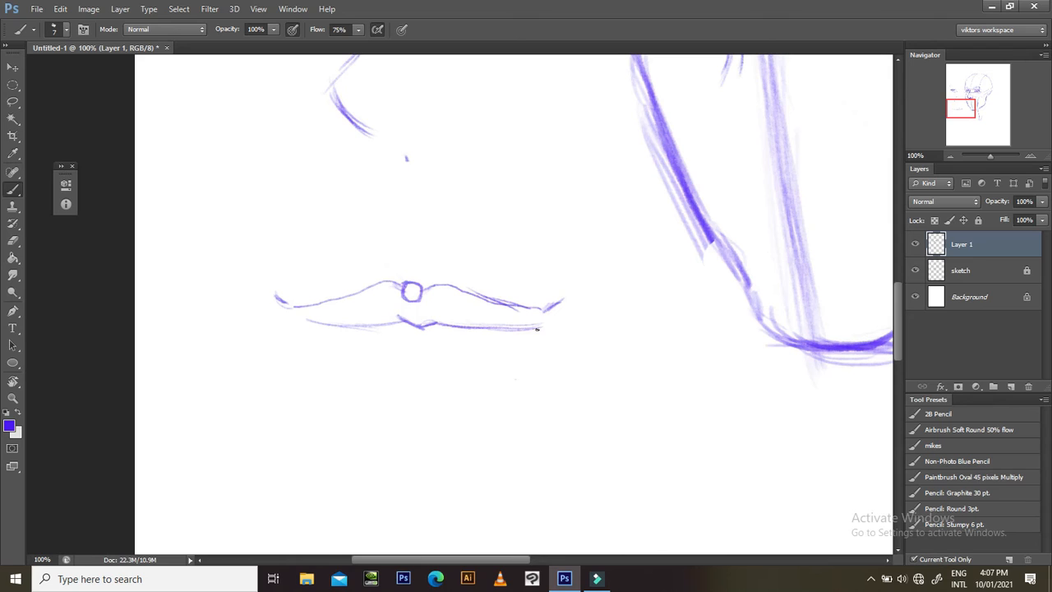
{"action": "mouse_move", "coordinate": [539, 324]}
{"action": "left_mouse_down"}
{"action": "mouse_move", "coordinate": [559, 306]}
{"action": "mouse_move", "coordinate": [551, 317]}
{"action": "left_mouse_up"}
{"action": "left_click_drag", "start_coordinate": [289, 315], "coordinate": [310, 324]}
- Add a shallow V mark above the lips, then darken the Cupid's bow dip and the matching dip in the mouth line
{"action": "left_click_drag", "start_coordinate": [442, 343], "coordinate": [463, 292]}
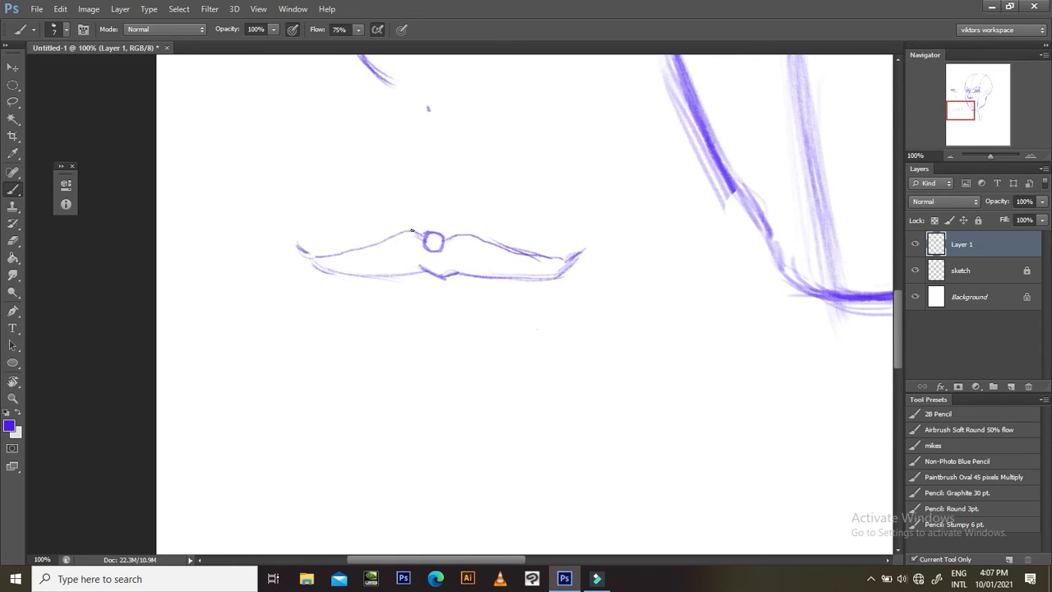
{"action": "mouse_move", "coordinate": [411, 170]}
{"action": "left_mouse_down"}
{"action": "mouse_move", "coordinate": [452, 164]}
{"action": "mouse_move", "coordinate": [431, 177]}
{"action": "left_mouse_up"}
{"action": "mouse_move", "coordinate": [415, 229]}
{"action": "left_mouse_down"}
{"action": "mouse_move", "coordinate": [439, 242]}
{"action": "mouse_move", "coordinate": [474, 239]}
{"action": "left_mouse_up"}
{"action": "left_click_drag", "start_coordinate": [417, 272], "coordinate": [450, 273]}
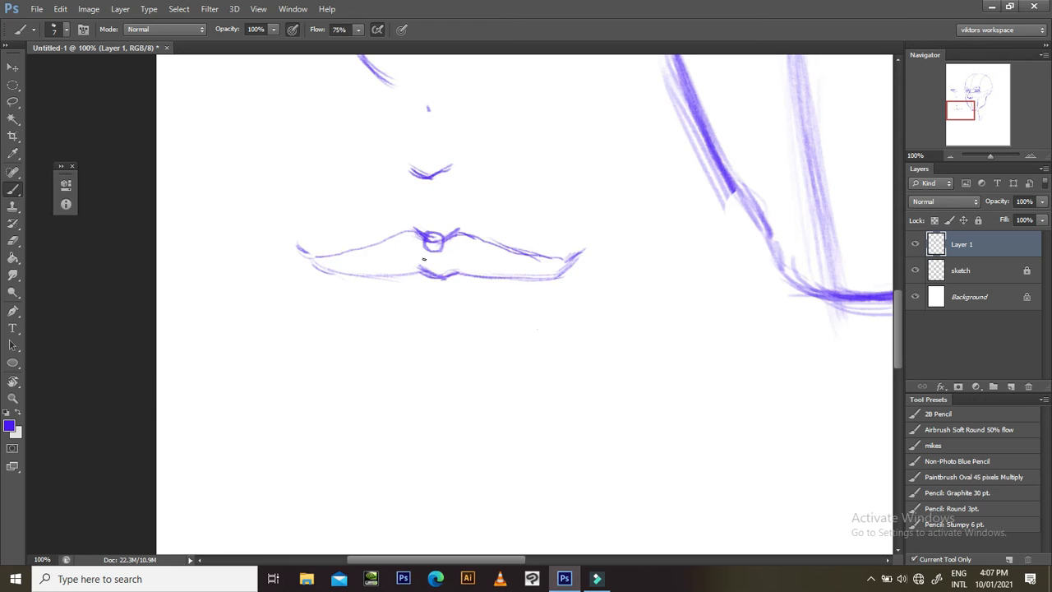
- Erase the lower part of the small circle under the Cupid's bow with a smaller eraser
{"action": "key", "text": "e"}
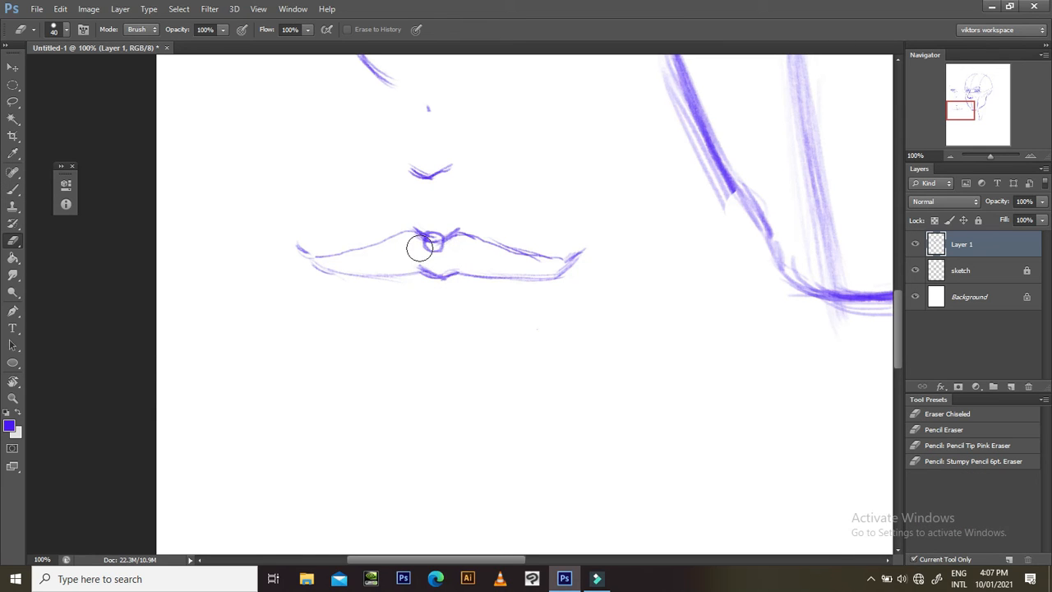
{"action": "key", "text": "["}
{"action": "key", "text": "["}
{"action": "key", "text": "["}
{"action": "left_click_drag", "start_coordinate": [429, 249], "coordinate": [446, 245]}
- Draw the left and right sides of the lower lip, slanting inward from the mouth corners
{"action": "key", "text": "b"}
{"action": "mouse_move", "coordinate": [423, 301]}
{"action": "left_mouse_down"}
{"action": "mouse_move", "coordinate": [434, 331]}
{"action": "mouse_move", "coordinate": [348, 369]}
{"action": "mouse_move", "coordinate": [340, 329]}
{"action": "mouse_move", "coordinate": [356, 365]}
{"action": "left_mouse_up"}
{"action": "left_click_drag", "start_coordinate": [318, 321], "coordinate": [403, 383]}
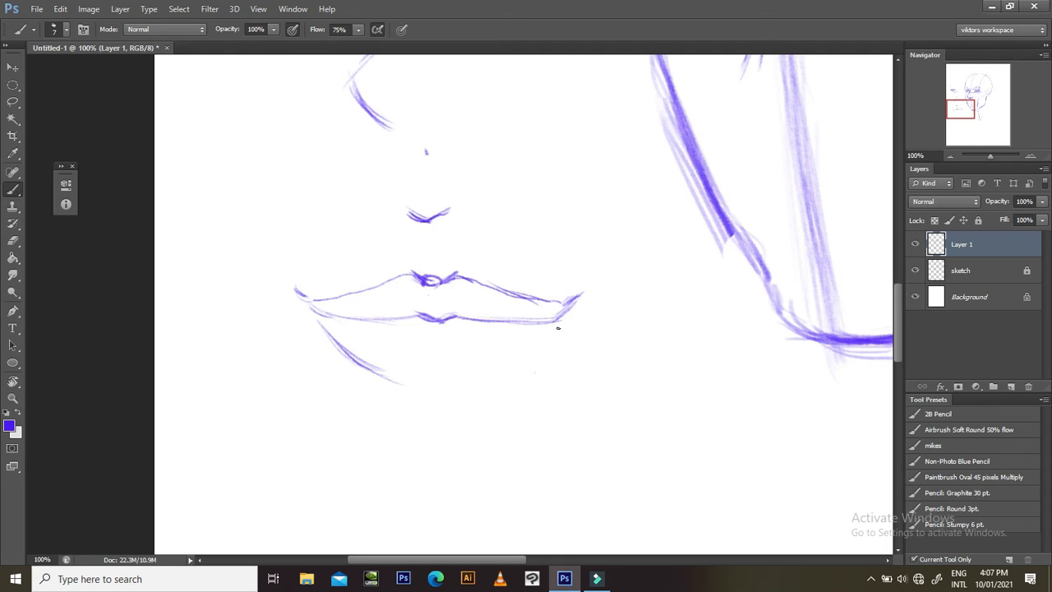
{"action": "left_click_drag", "start_coordinate": [551, 330], "coordinate": [503, 378]}
- Connect the lower lip's sides with a bottom edge that has a slight central indent, strengthening the join on the right
{"action": "key", "text": "r"}
{"action": "left_click_drag", "start_coordinate": [601, 197], "coordinate": [402, 253]}
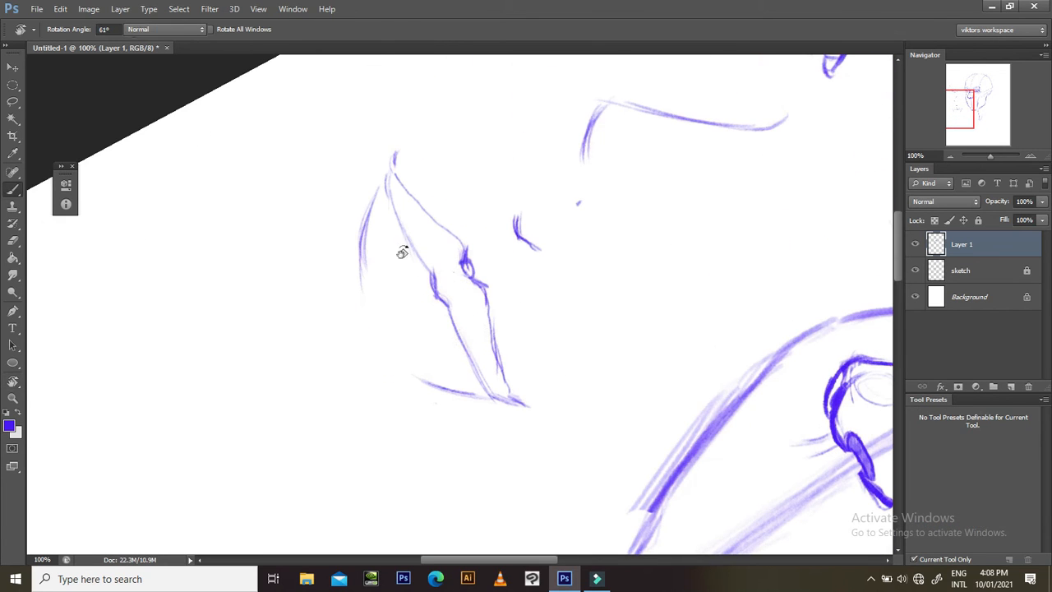
{"action": "key", "text": "b"}
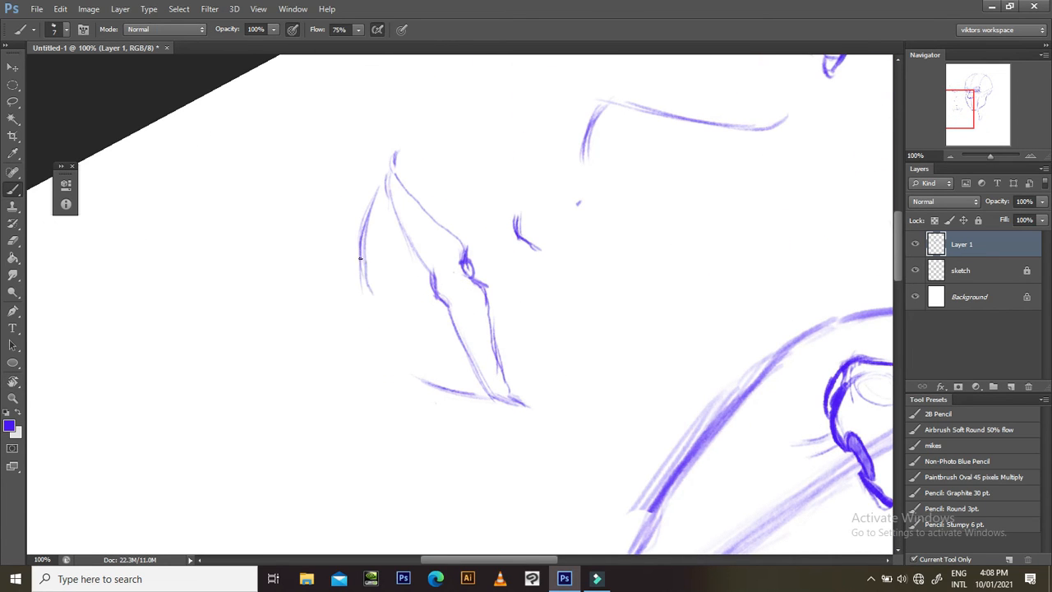
{"action": "left_click_drag", "start_coordinate": [364, 264], "coordinate": [393, 350]}
{"action": "mouse_move", "coordinate": [363, 273]}
{"action": "left_mouse_down"}
{"action": "mouse_move", "coordinate": [403, 364]}
{"action": "mouse_move", "coordinate": [397, 346]}
{"action": "mouse_move", "coordinate": [412, 352]}
{"action": "mouse_move", "coordinate": [397, 347]}
{"action": "mouse_move", "coordinate": [418, 383]}
{"action": "mouse_move", "coordinate": [401, 352]}
{"action": "mouse_move", "coordinate": [428, 380]}
{"action": "left_mouse_up"}
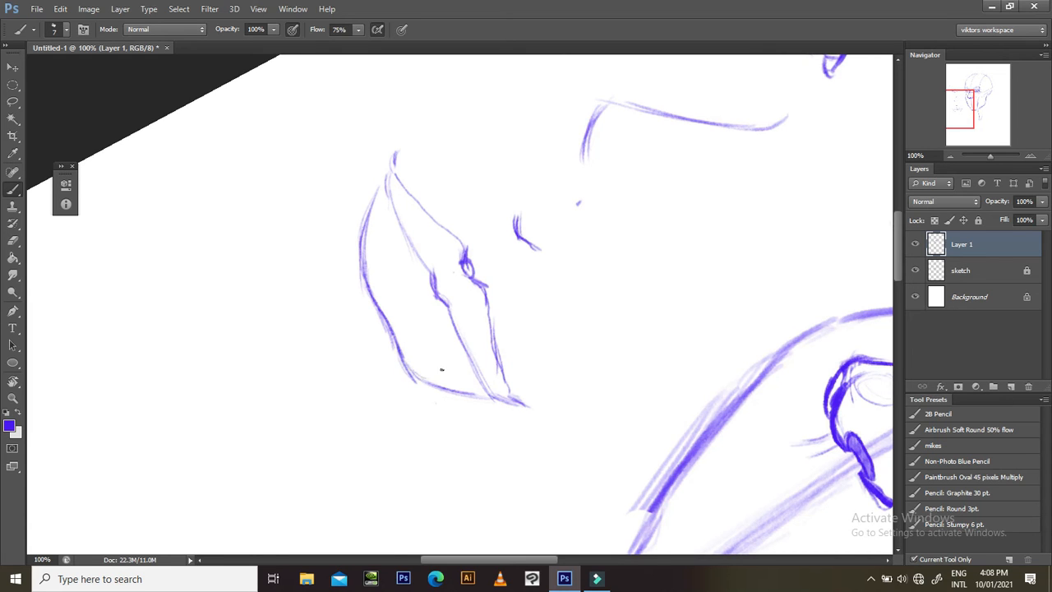
{"action": "key", "text": "Escape"}
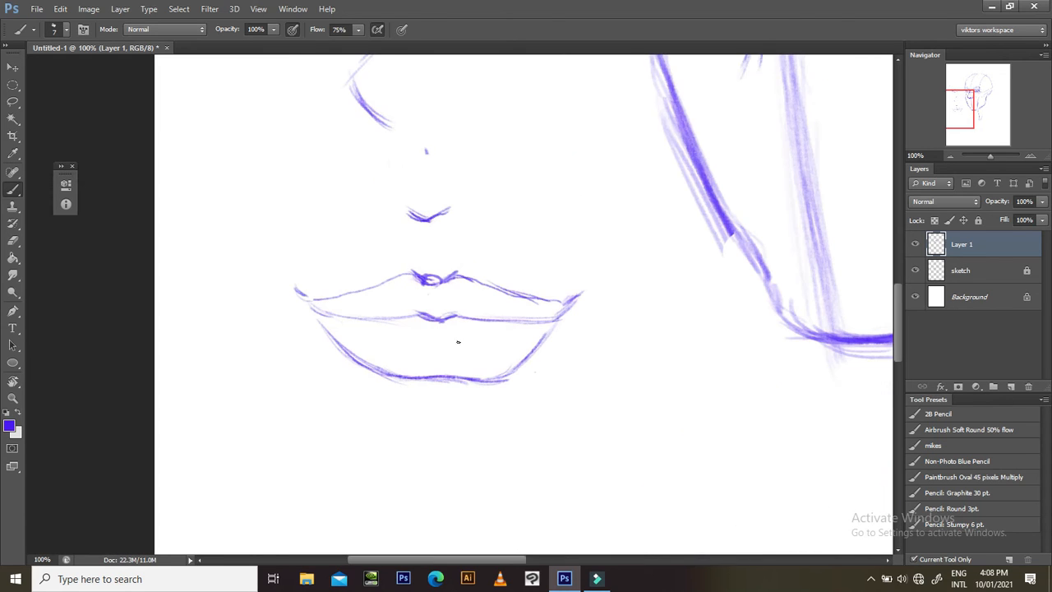
{"action": "key", "text": "r"}
{"action": "left_click_drag", "start_coordinate": [597, 390], "coordinate": [612, 357]}
{"action": "key", "text": "b"}
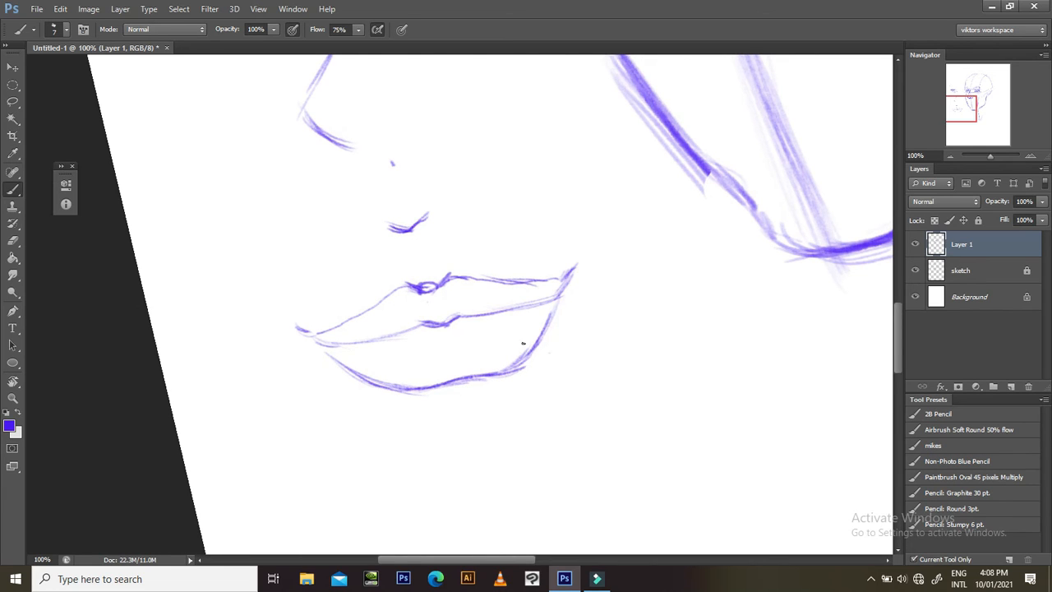
{"action": "key", "text": "Escape"}
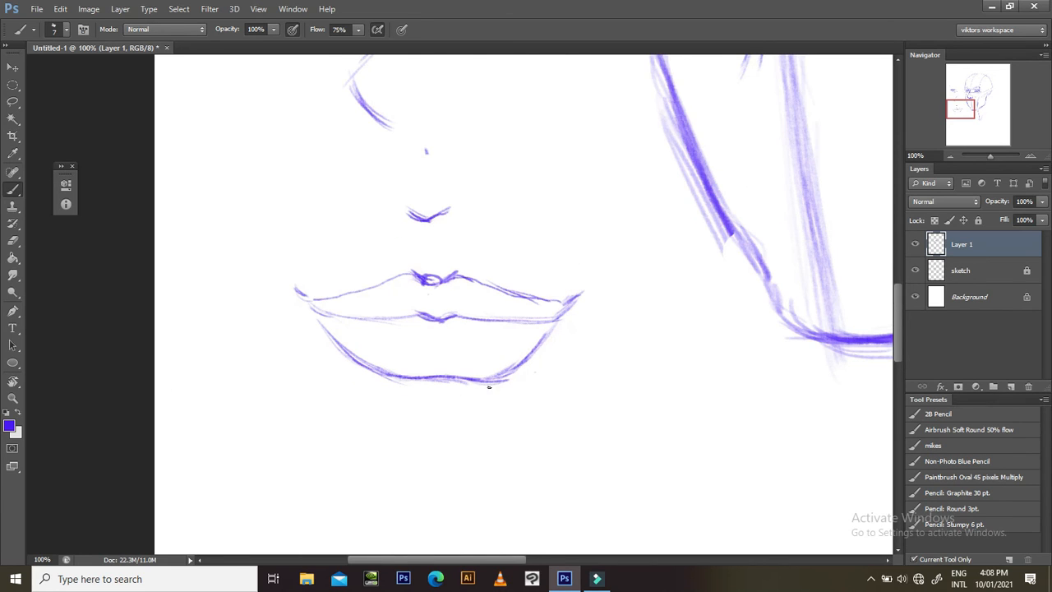
- Erase the middle of the lower lip's bottom edge and redraw it as a smooth, full curve
{"action": "key", "text": "e"}
{"action": "mouse_move", "coordinate": [475, 381]}
{"action": "left_mouse_down"}
{"action": "mouse_move", "coordinate": [423, 381]}
{"action": "mouse_move", "coordinate": [481, 390]}
{"action": "mouse_move", "coordinate": [504, 352]}
{"action": "mouse_move", "coordinate": [650, 255]}
{"action": "mouse_move", "coordinate": [622, 362]}
{"action": "left_mouse_up"}
{"action": "key", "text": "r"}
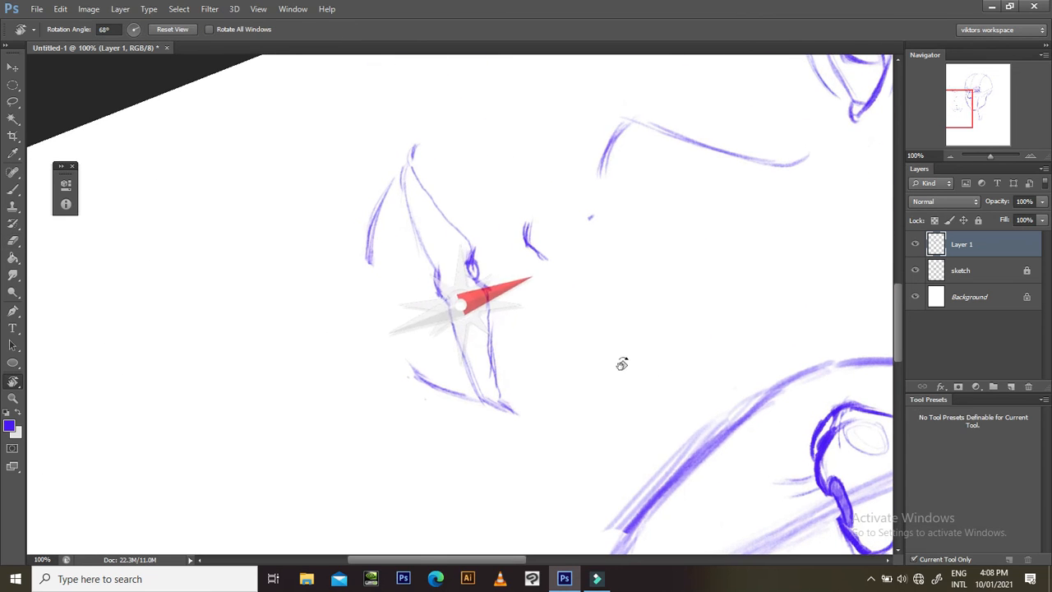
{"action": "key", "text": "b"}
{"action": "left_click_drag", "start_coordinate": [374, 264], "coordinate": [393, 332]}
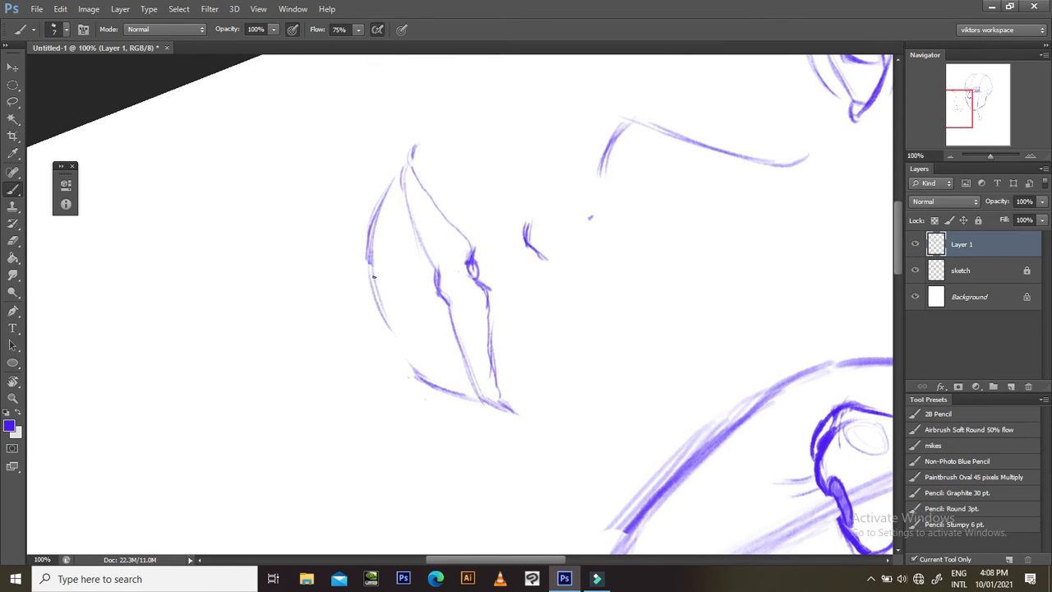
{"action": "left_click_drag", "start_coordinate": [376, 290], "coordinate": [399, 355]}
{"action": "mouse_move", "coordinate": [382, 317]}
{"action": "left_mouse_down"}
{"action": "mouse_move", "coordinate": [402, 360]}
{"action": "mouse_move", "coordinate": [428, 377]}
{"action": "left_mouse_up"}
- Extend both ends of the lower lip outline up to the mouth corners
{"action": "key", "text": "Escape"}
{"action": "mouse_move", "coordinate": [552, 328]}
{"action": "left_mouse_down"}
{"action": "mouse_move", "coordinate": [539, 345]}
{"action": "mouse_move", "coordinate": [558, 318]}
{"action": "left_mouse_up"}
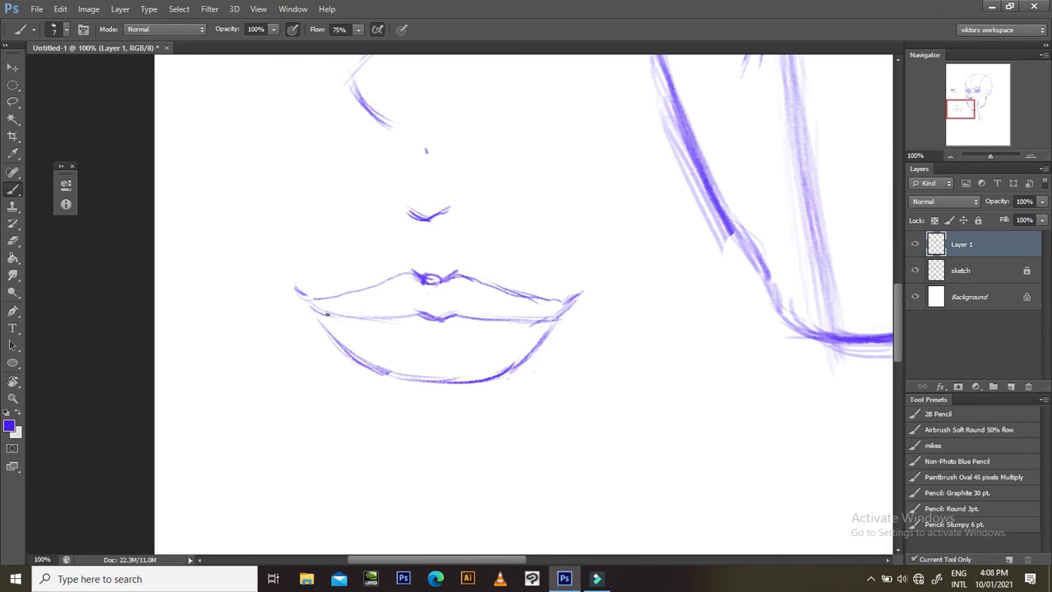
{"action": "left_click_drag", "start_coordinate": [333, 334], "coordinate": [315, 310]}
- Set the brush size to 10 and fill the upper lip with light parallel hatching from corner to corner
{"action": "left_click_drag", "start_coordinate": [495, 346], "coordinate": [436, 357]}
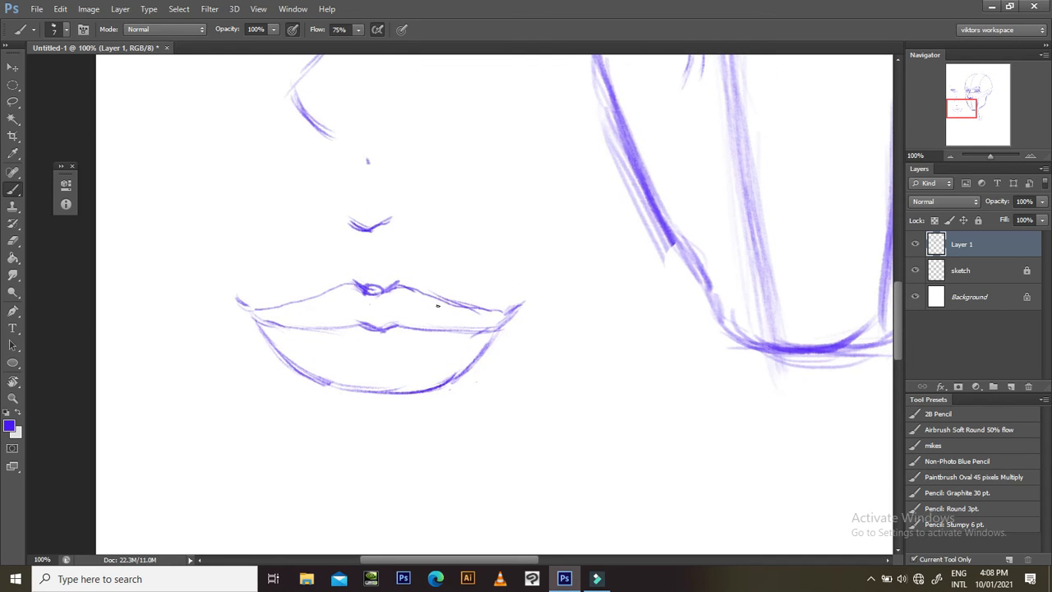
{"action": "key", "text": "r"}
{"action": "mouse_move", "coordinate": [492, 242]}
{"action": "left_mouse_down"}
{"action": "mouse_move", "coordinate": [592, 214]}
{"action": "mouse_move", "coordinate": [369, 219]}
{"action": "left_mouse_up"}
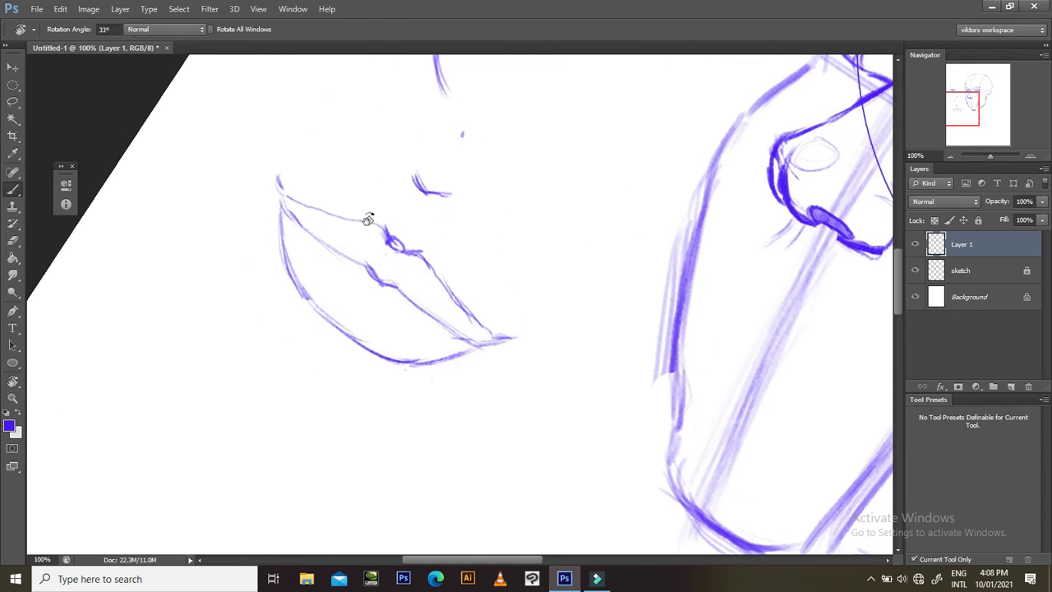
{"action": "key", "text": "bracketright"}
{"action": "key", "text": "bracketright"}
{"action": "key", "text": "bracketright"}
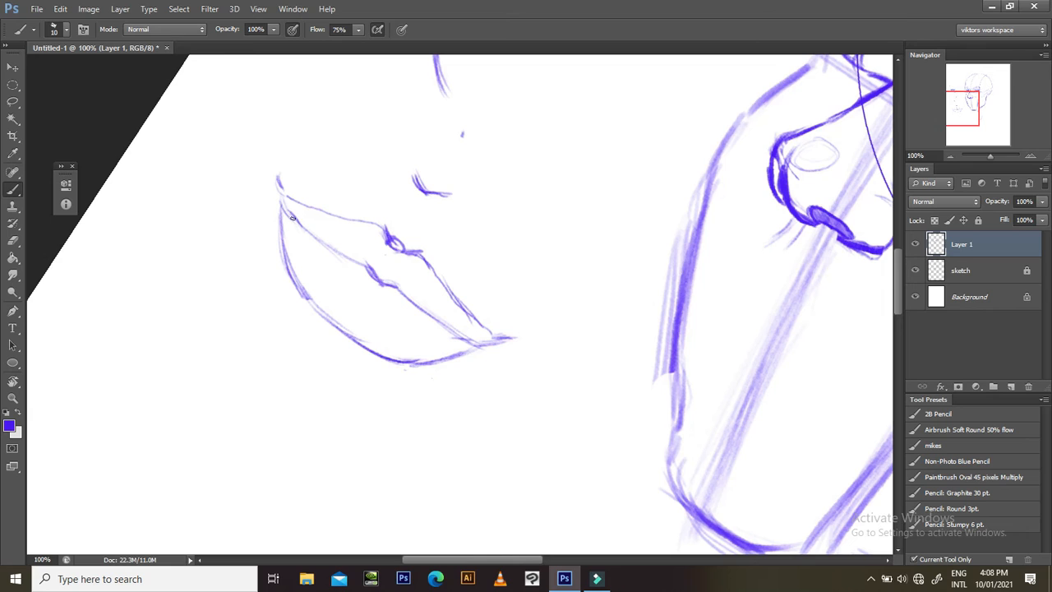
{"action": "mouse_move", "coordinate": [293, 205]}
{"action": "left_mouse_down"}
{"action": "mouse_move", "coordinate": [310, 234]}
{"action": "mouse_move", "coordinate": [307, 208]}
{"action": "mouse_move", "coordinate": [328, 242]}
{"action": "mouse_move", "coordinate": [329, 216]}
{"action": "mouse_move", "coordinate": [349, 260]}
{"action": "mouse_move", "coordinate": [362, 228]}
{"action": "mouse_move", "coordinate": [377, 290]}
{"action": "mouse_move", "coordinate": [380, 237]}
{"action": "mouse_move", "coordinate": [397, 291]}
{"action": "mouse_move", "coordinate": [401, 255]}
{"action": "mouse_move", "coordinate": [428, 308]}
{"action": "mouse_move", "coordinate": [423, 266]}
{"action": "mouse_move", "coordinate": [447, 320]}
{"action": "mouse_move", "coordinate": [458, 331]}
{"action": "mouse_move", "coordinate": [464, 299]}
{"action": "mouse_move", "coordinate": [470, 319]}
{"action": "mouse_move", "coordinate": [432, 319]}
{"action": "left_mouse_up"}
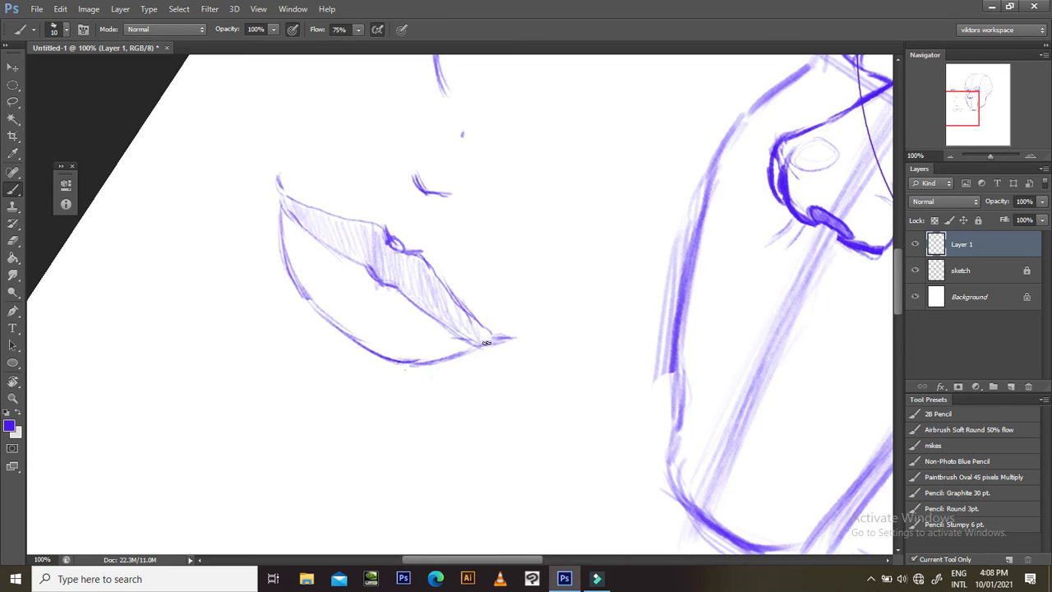
- Hatch light shading inside the lower lip along its left and right sides
{"action": "key", "text": "Escape"}
{"action": "mouse_move", "coordinate": [481, 334]}
{"action": "left_mouse_down"}
{"action": "mouse_move", "coordinate": [554, 286]}
{"action": "mouse_move", "coordinate": [491, 224]}
{"action": "mouse_move", "coordinate": [529, 234]}
{"action": "mouse_move", "coordinate": [515, 260]}
{"action": "mouse_move", "coordinate": [493, 262]}
{"action": "left_mouse_up"}
{"action": "key", "text": "r"}
{"action": "left_click_drag", "start_coordinate": [597, 117], "coordinate": [668, 197]}
{"action": "left_click_drag", "start_coordinate": [385, 158], "coordinate": [392, 194]}
{"action": "mouse_move", "coordinate": [387, 154]}
{"action": "left_mouse_down"}
{"action": "mouse_move", "coordinate": [397, 182]}
{"action": "mouse_move", "coordinate": [381, 158]}
{"action": "mouse_move", "coordinate": [426, 223]}
{"action": "left_mouse_up"}
{"action": "left_click_drag", "start_coordinate": [412, 189], "coordinate": [401, 180]}
{"action": "left_click_drag", "start_coordinate": [384, 146], "coordinate": [408, 171]}
{"action": "key", "text": "Escape"}
{"action": "key", "text": "r"}
{"action": "mouse_move", "coordinate": [559, 249]}
{"action": "left_mouse_down"}
{"action": "mouse_move", "coordinate": [523, 212]}
{"action": "mouse_move", "coordinate": [506, 230]}
{"action": "left_mouse_up"}
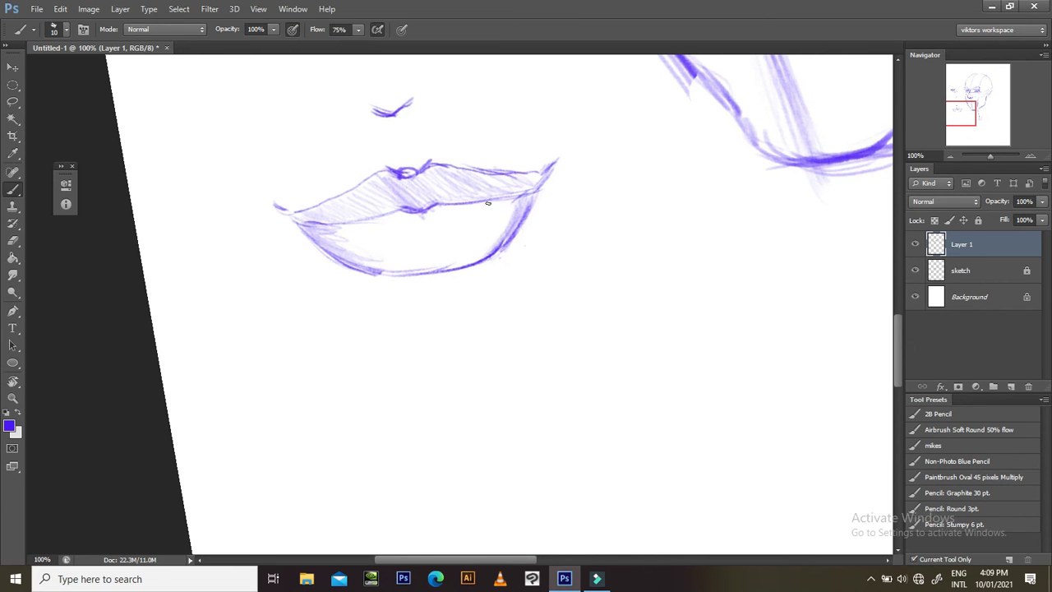
- Draw the Cupid's bow dip of the upper lip below the nose on the face and strengthen the philtrum line above it
{"action": "key", "text": "Escape"}
{"action": "key", "text": "ctrl+minus"}
{"action": "key", "text": "ctrl+minus"}
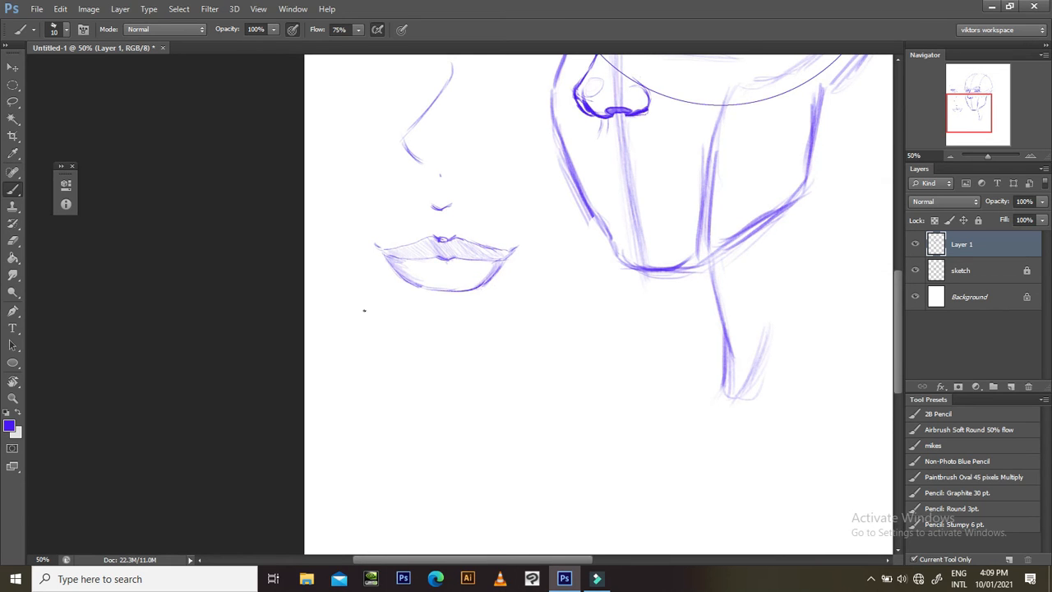
{"action": "key", "text": "e"}
{"action": "left_click_drag", "start_coordinate": [561, 338], "coordinate": [556, 359]}
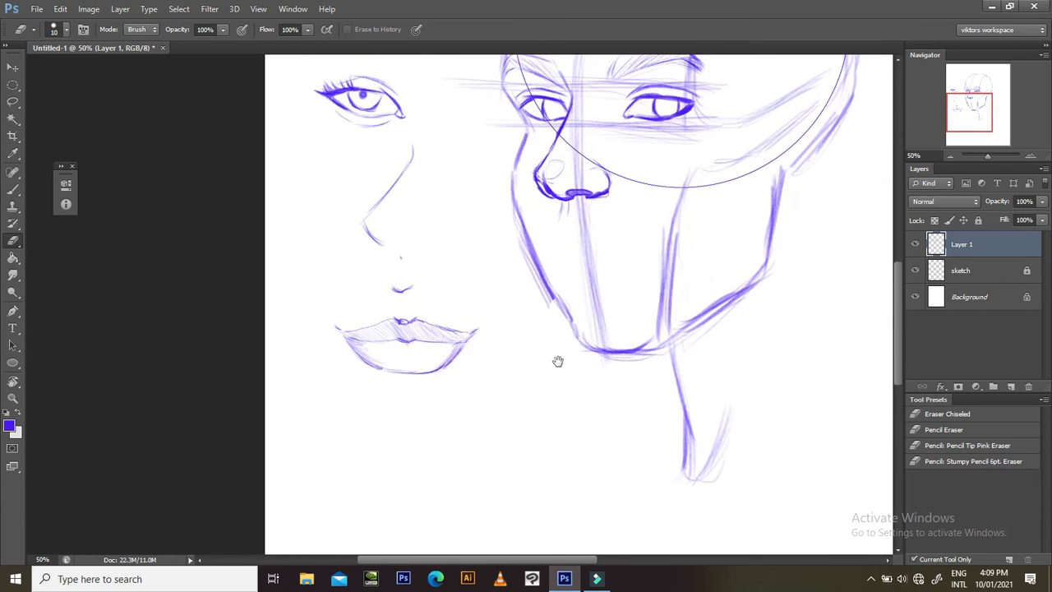
{"action": "key", "text": "b"}
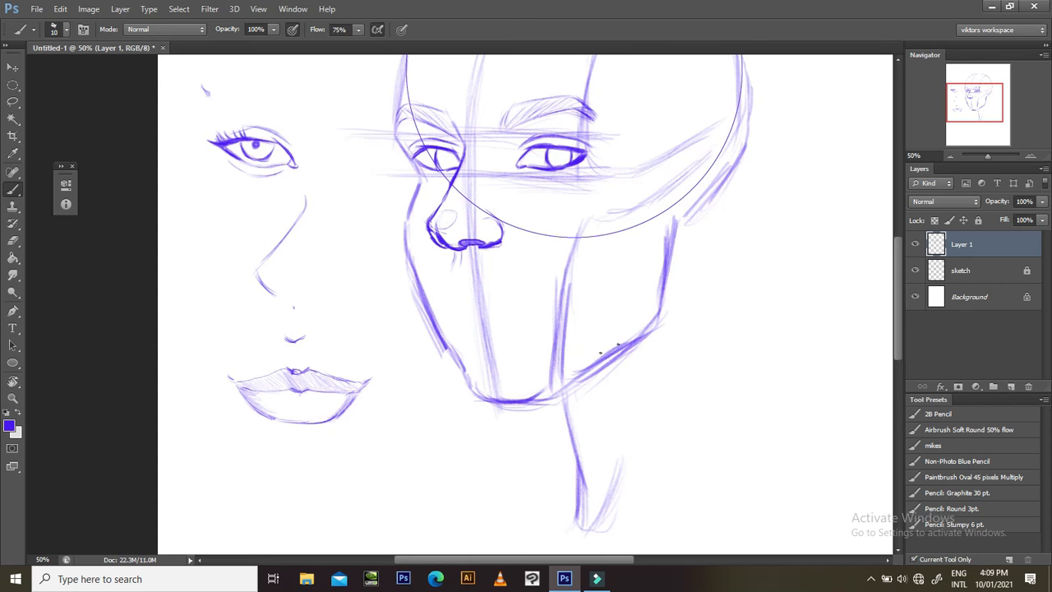
{"action": "key", "text": "ctrl+plus"}
{"action": "key", "text": "ctrl+plus"}
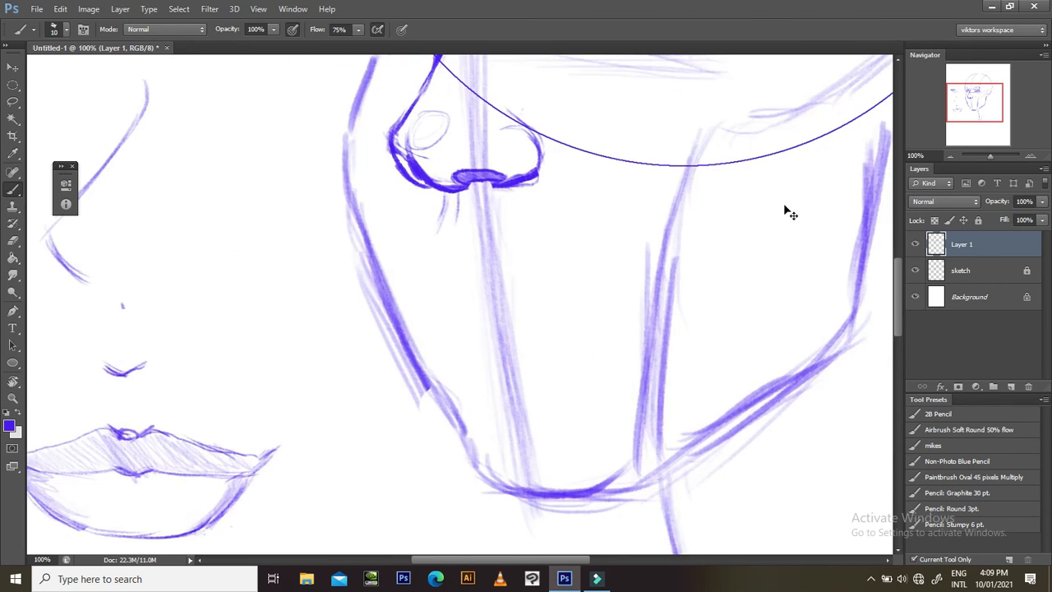
{"action": "key", "text": "ctrl+plus"}
{"action": "mouse_move", "coordinate": [378, 84]}
{"action": "left_mouse_down"}
{"action": "mouse_move", "coordinate": [415, 179]}
{"action": "mouse_move", "coordinate": [390, 256]}
{"action": "left_mouse_up"}
{"action": "left_click_drag", "start_coordinate": [443, 179], "coordinate": [439, 238]}
{"action": "mouse_move", "coordinate": [413, 293]}
{"action": "left_mouse_down"}
{"action": "mouse_move", "coordinate": [398, 290]}
{"action": "mouse_move", "coordinate": [450, 279]}
{"action": "left_mouse_up"}
{"action": "left_click_drag", "start_coordinate": [371, 278], "coordinate": [423, 305]}
{"action": "key", "text": "ctrl+z"}
{"action": "mouse_move", "coordinate": [370, 281]}
{"action": "left_mouse_down"}
{"action": "mouse_move", "coordinate": [424, 292]}
{"action": "mouse_move", "coordinate": [428, 305]}
{"action": "left_mouse_up"}
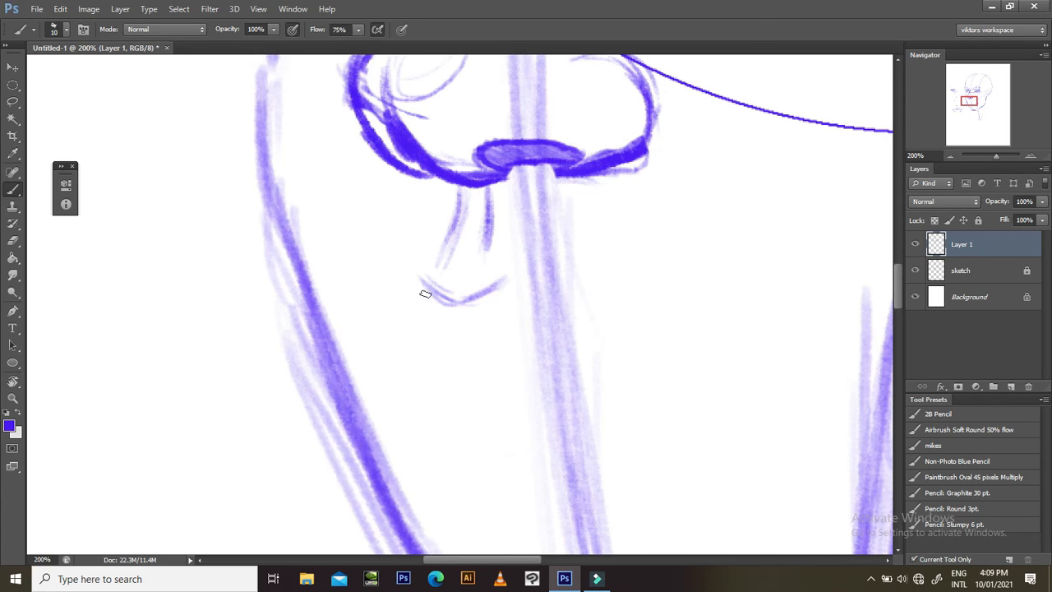
- Draw the short far side of the upper lip's top edge, curving from the Cupid's bow down toward the cheek contour
{"action": "left_click_drag", "start_coordinate": [372, 311], "coordinate": [421, 281]}
{"action": "mouse_move", "coordinate": [401, 293]}
{"action": "left_mouse_down"}
{"action": "mouse_move", "coordinate": [375, 311]}
{"action": "mouse_move", "coordinate": [396, 292]}
{"action": "mouse_move", "coordinate": [351, 352]}
{"action": "left_mouse_up"}
{"action": "left_click_drag", "start_coordinate": [440, 338], "coordinate": [379, 367]}
{"action": "mouse_move", "coordinate": [544, 313]}
{"action": "left_mouse_down"}
{"action": "mouse_move", "coordinate": [688, 338]}
{"action": "mouse_move", "coordinate": [536, 404]}
{"action": "mouse_move", "coordinate": [540, 343]}
{"action": "left_mouse_up"}
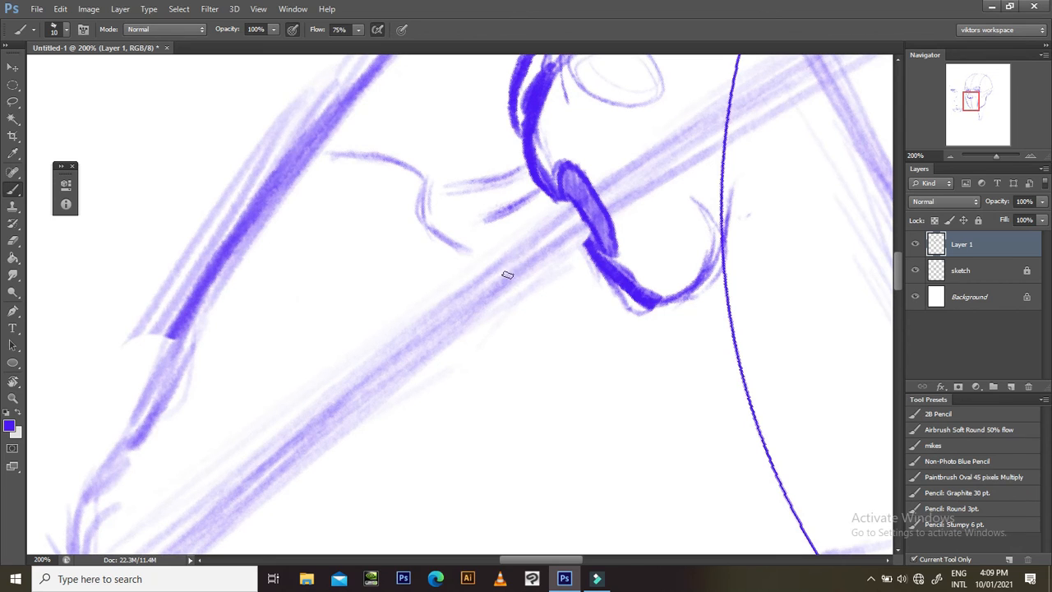
- Draw the long near side of the upper lip's top edge, curving from the Cupid's bow across the face's centre line
{"action": "mouse_move", "coordinate": [477, 260]}
{"action": "left_mouse_down"}
{"action": "mouse_move", "coordinate": [492, 308]}
{"action": "mouse_move", "coordinate": [470, 258]}
{"action": "mouse_move", "coordinate": [509, 363]}
{"action": "left_mouse_up"}
{"action": "left_click_drag", "start_coordinate": [491, 285], "coordinate": [512, 399]}
{"action": "left_click_drag", "start_coordinate": [508, 348], "coordinate": [521, 449]}
{"action": "mouse_move", "coordinate": [524, 479]}
{"action": "left_mouse_down"}
{"action": "mouse_move", "coordinate": [521, 371]}
{"action": "mouse_move", "coordinate": [503, 341]}
{"action": "left_mouse_up"}
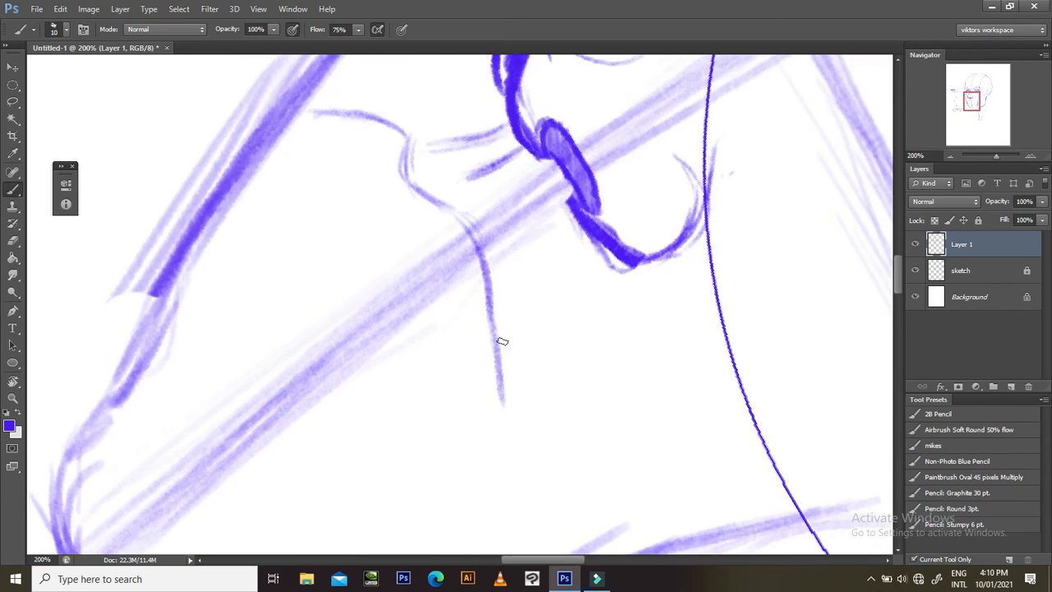
{"action": "mouse_move", "coordinate": [507, 416]}
{"action": "left_mouse_down"}
{"action": "mouse_move", "coordinate": [510, 392]}
{"action": "mouse_move", "coordinate": [510, 407]}
{"action": "left_mouse_up"}
{"action": "key", "text": "Escape"}
{"action": "left_click_drag", "start_coordinate": [583, 354], "coordinate": [544, 378]}
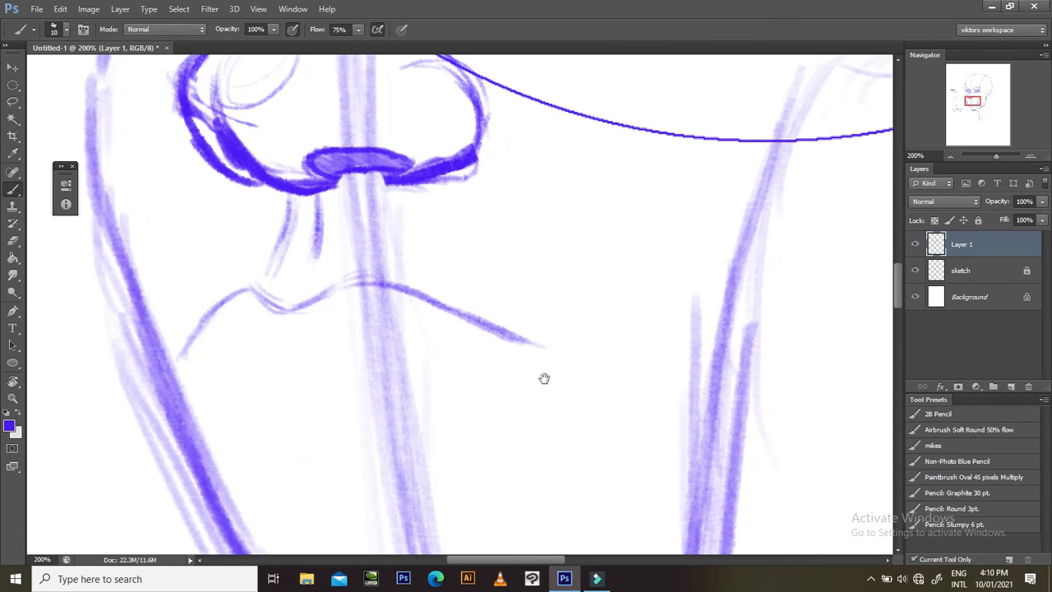
- Extend the near end of the upper lip's top edge to a tapered point at the mouth corner
{"action": "key", "text": "r"}
{"action": "left_click_drag", "start_coordinate": [670, 231], "coordinate": [593, 344]}
{"action": "key", "text": "b"}
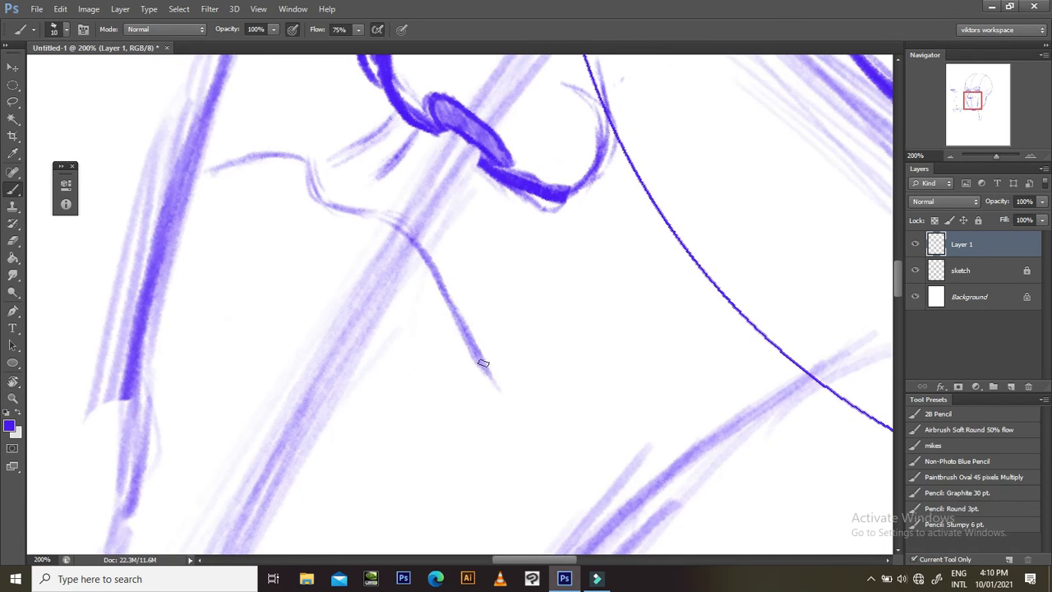
{"action": "mouse_move", "coordinate": [496, 386]}
{"action": "left_mouse_down"}
{"action": "mouse_move", "coordinate": [482, 364]}
{"action": "mouse_move", "coordinate": [527, 423]}
{"action": "left_mouse_up"}
{"action": "key", "text": "Escape"}
{"action": "key", "text": "ctrl+minus"}
{"action": "key", "text": "ctrl+minus"}
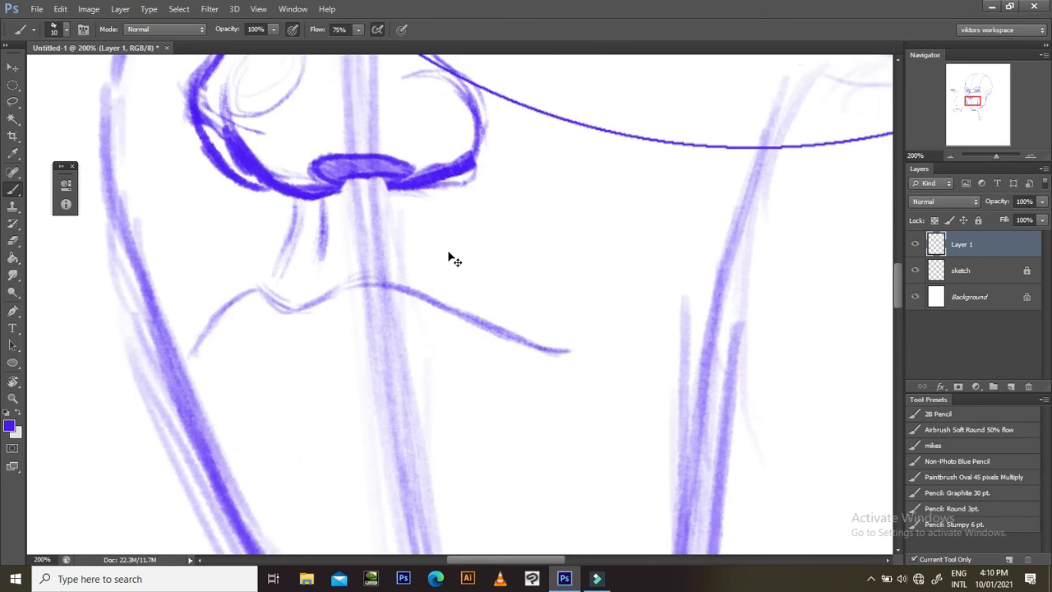
{"action": "key", "text": "ctrl+minus"}
{"action": "key", "text": "ctrl+minus"}
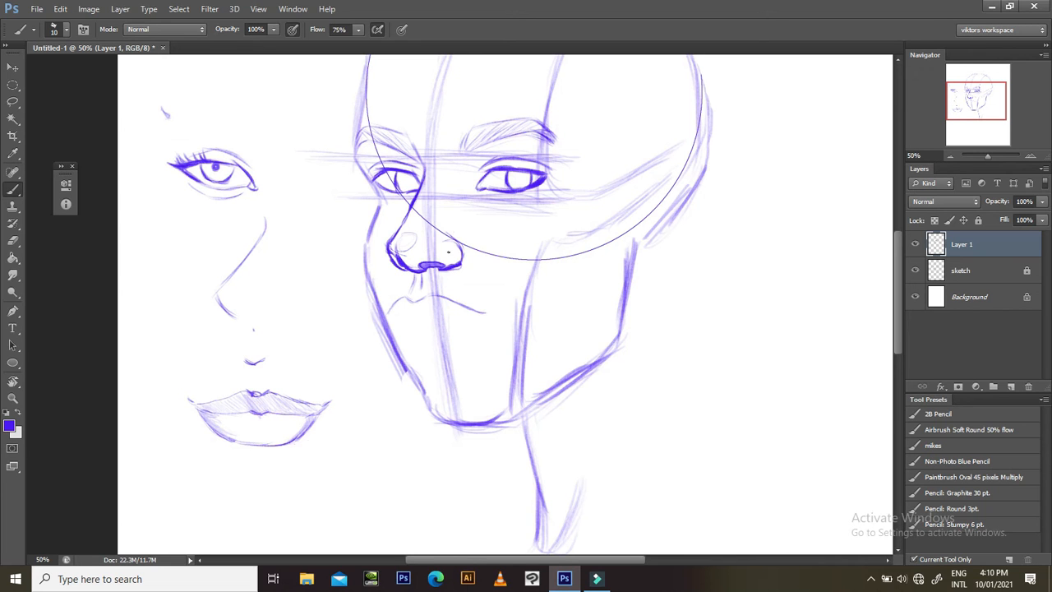
- Mark the far mouth corner with a short stroke and draw the central dip line inside the upper lip
{"action": "key", "text": "ctrl+plus"}
{"action": "key", "text": "ctrl+plus"}
{"action": "key", "text": "ctrl+plus"}
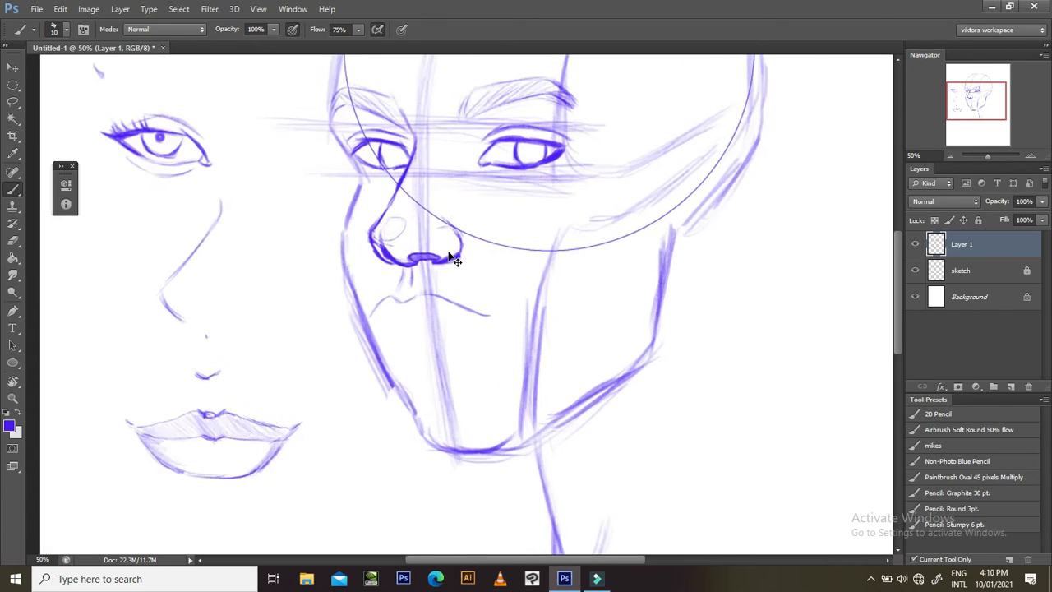
{"action": "left_click_drag", "start_coordinate": [384, 271], "coordinate": [465, 245]}
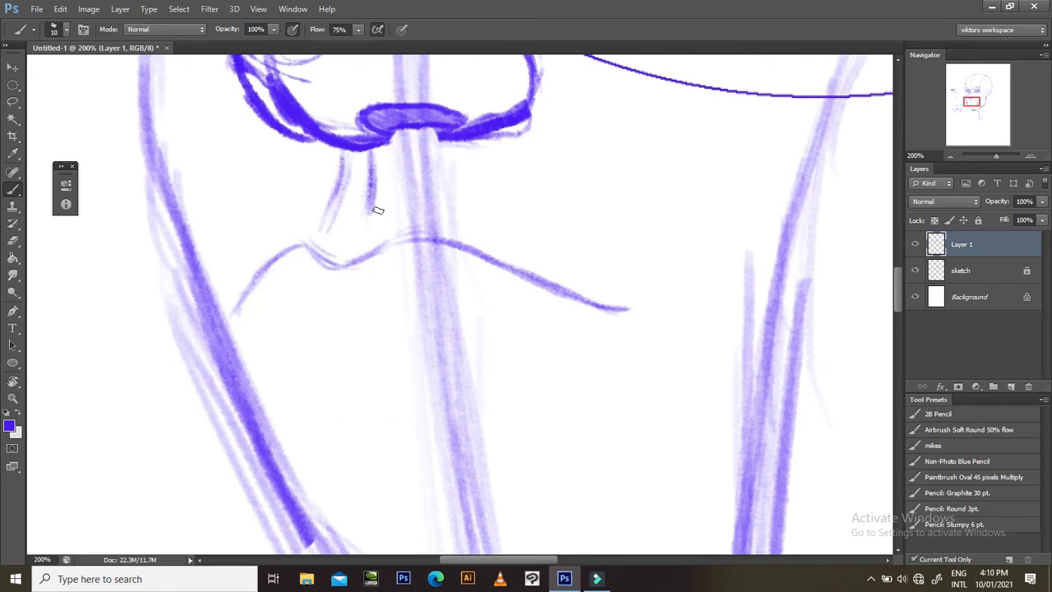
{"action": "key", "text": "r"}
{"action": "mouse_move", "coordinate": [528, 187]}
{"action": "left_mouse_down"}
{"action": "mouse_move", "coordinate": [584, 209]}
{"action": "mouse_move", "coordinate": [603, 230]}
{"action": "left_mouse_up"}
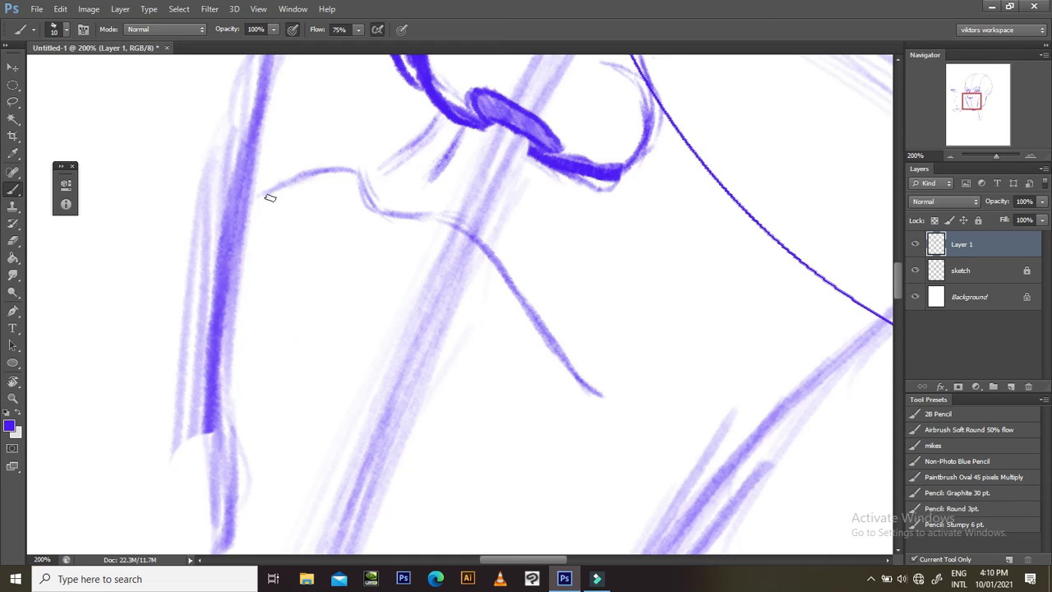
{"action": "left_click_drag", "start_coordinate": [270, 200], "coordinate": [285, 242]}
{"action": "left_click_drag", "start_coordinate": [340, 277], "coordinate": [316, 268]}
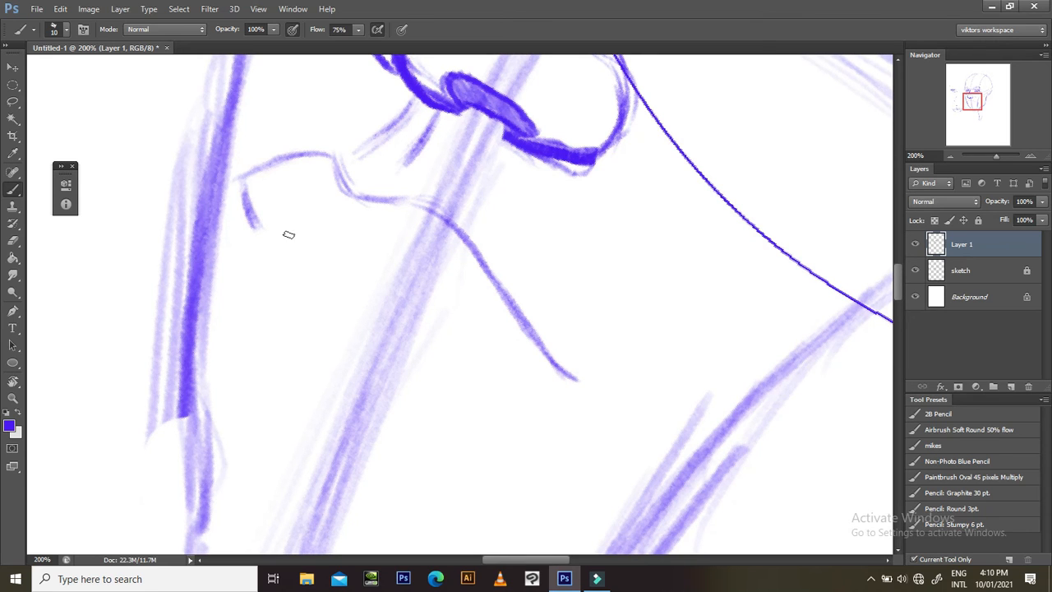
{"action": "left_click_drag", "start_coordinate": [313, 201], "coordinate": [320, 256]}
{"action": "mouse_move", "coordinate": [312, 220]}
{"action": "left_mouse_down"}
{"action": "mouse_move", "coordinate": [328, 260]}
{"action": "mouse_move", "coordinate": [313, 237]}
{"action": "left_mouse_up"}
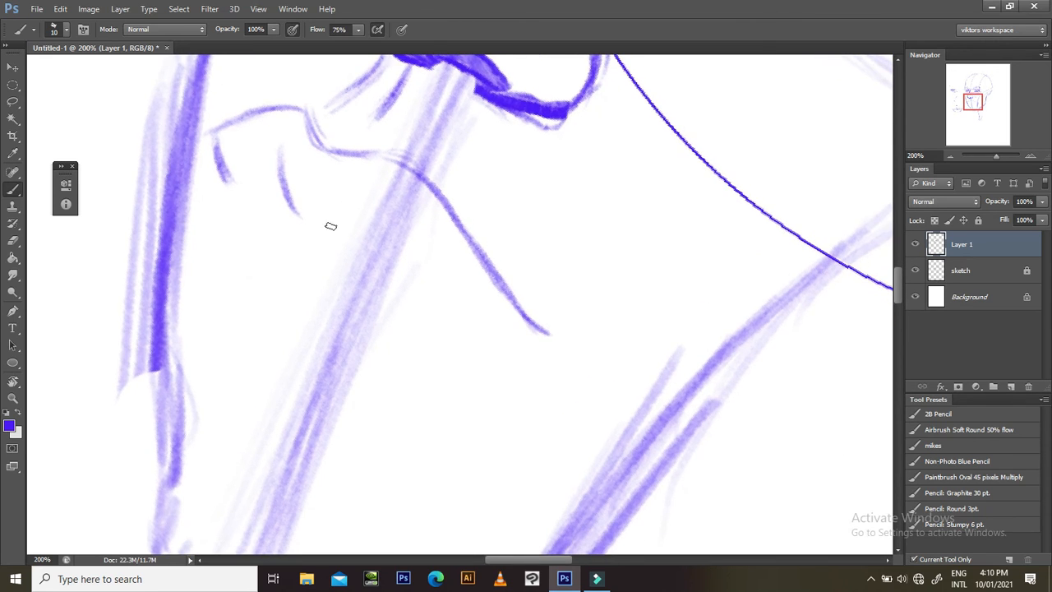
- Continue the upper lip's lower edge as a wavy line from the central dip across to the near mouth corner
{"action": "mouse_move", "coordinate": [300, 216]}
{"action": "left_mouse_down"}
{"action": "mouse_move", "coordinate": [346, 236]}
{"action": "mouse_move", "coordinate": [412, 316]}
{"action": "mouse_move", "coordinate": [474, 348]}
{"action": "mouse_move", "coordinate": [451, 328]}
{"action": "left_mouse_up"}
{"action": "key", "text": "r"}
{"action": "left_click_drag", "start_coordinate": [661, 216], "coordinate": [648, 322]}
{"action": "mouse_move", "coordinate": [393, 247]}
{"action": "left_mouse_down"}
{"action": "mouse_move", "coordinate": [415, 303]}
{"action": "mouse_move", "coordinate": [408, 293]}
{"action": "mouse_move", "coordinate": [436, 327]}
{"action": "left_mouse_up"}
{"action": "left_click_drag", "start_coordinate": [410, 292], "coordinate": [466, 352]}
{"action": "left_click_drag", "start_coordinate": [406, 288], "coordinate": [459, 349]}
{"action": "mouse_move", "coordinate": [421, 304]}
{"action": "left_mouse_down"}
{"action": "mouse_move", "coordinate": [480, 353]}
{"action": "mouse_move", "coordinate": [453, 335]}
{"action": "mouse_move", "coordinate": [459, 368]}
{"action": "mouse_move", "coordinate": [437, 331]}
{"action": "mouse_move", "coordinate": [490, 369]}
{"action": "left_mouse_up"}
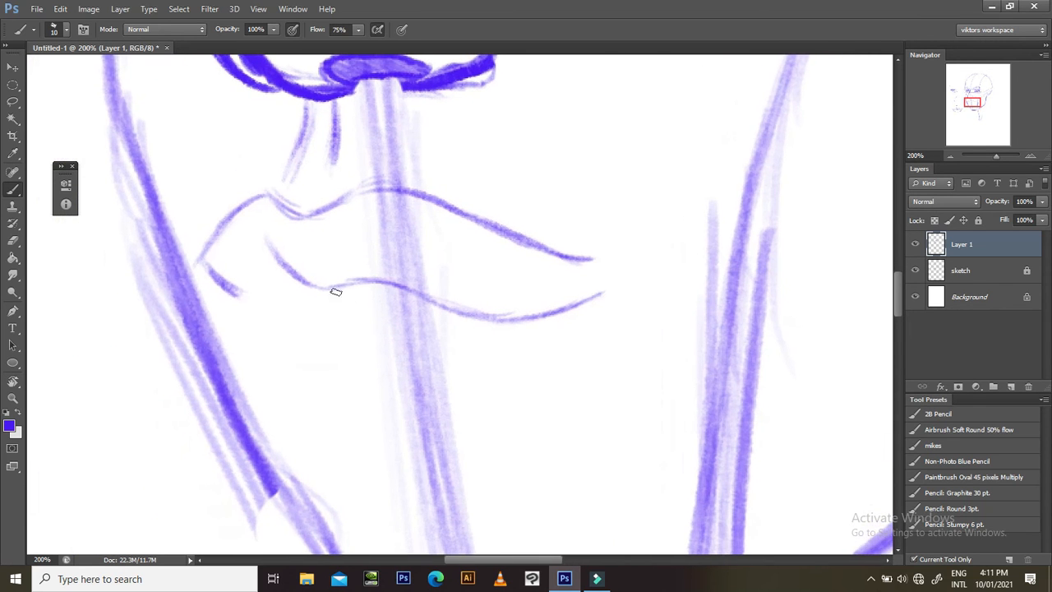
- Join the central dip of the upper lip to the stroke at the far mouth corner with a short curve
{"action": "key", "text": "r"}
{"action": "left_click_drag", "start_coordinate": [574, 271], "coordinate": [503, 189]}
{"action": "left_click_drag", "start_coordinate": [387, 362], "coordinate": [416, 296]}
{"action": "left_click_drag", "start_coordinate": [398, 346], "coordinate": [393, 289]}
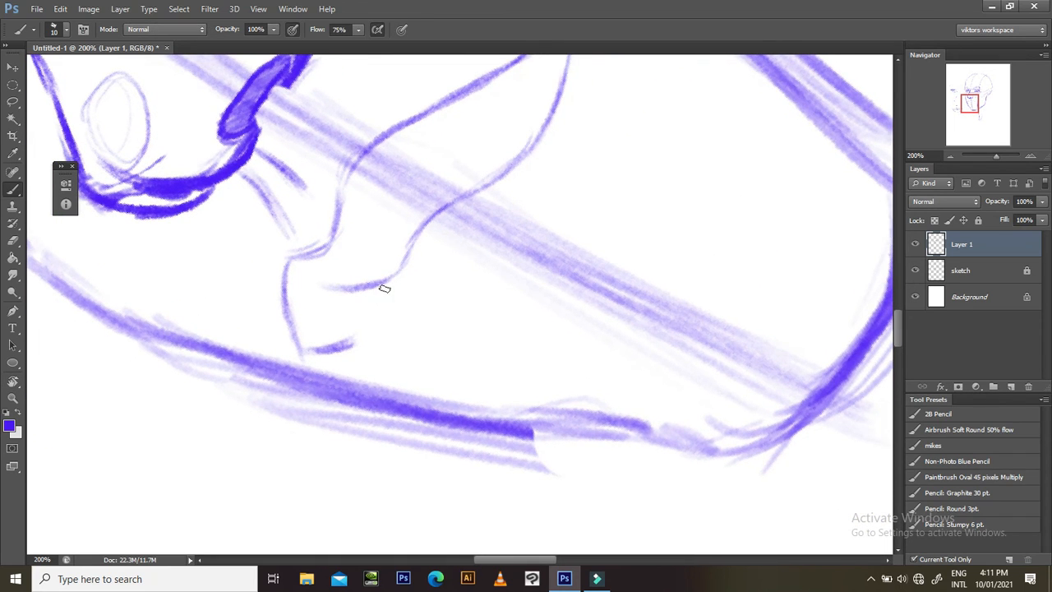
{"action": "left_click_drag", "start_coordinate": [382, 285], "coordinate": [371, 337]}
{"action": "left_click_drag", "start_coordinate": [383, 288], "coordinate": [366, 334]}
{"action": "key", "text": "Escape"}
{"action": "left_click_drag", "start_coordinate": [467, 278], "coordinate": [403, 416]}
{"action": "mouse_move", "coordinate": [461, 360]}
{"action": "left_mouse_down"}
{"action": "mouse_move", "coordinate": [469, 386]}
{"action": "mouse_move", "coordinate": [493, 366]}
{"action": "mouse_move", "coordinate": [486, 354]}
{"action": "left_mouse_up"}
{"action": "left_click_drag", "start_coordinate": [524, 260], "coordinate": [318, 239]}
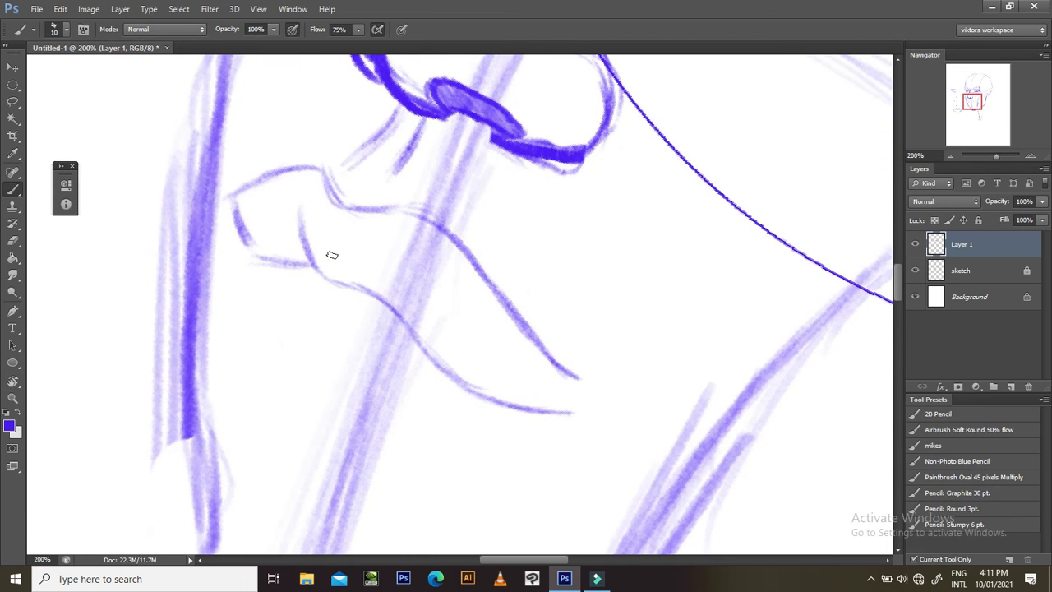
- Draw the far side of the lower lip as curved strokes descending from the far mouth corner
{"action": "left_click_drag", "start_coordinate": [235, 226], "coordinate": [234, 353]}
{"action": "left_click_drag", "start_coordinate": [230, 278], "coordinate": [236, 375]}
{"action": "left_click_drag", "start_coordinate": [269, 413], "coordinate": [242, 328]}
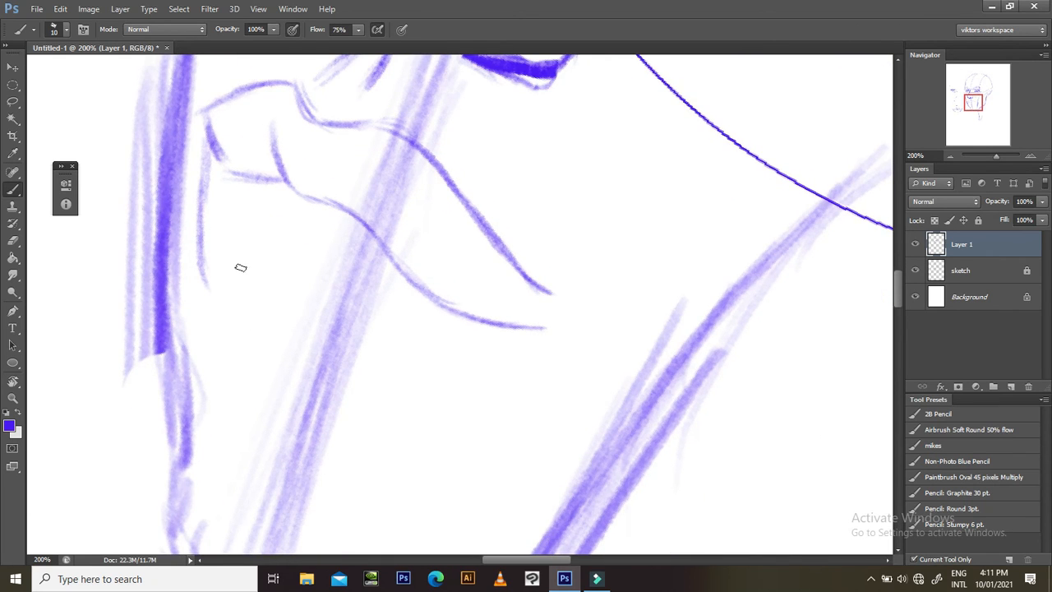
{"action": "left_click_drag", "start_coordinate": [226, 184], "coordinate": [212, 267]}
{"action": "left_click_drag", "start_coordinate": [218, 206], "coordinate": [207, 285]}
{"action": "key", "text": "ctrl+z"}
{"action": "mouse_move", "coordinate": [218, 221]}
{"action": "left_mouse_down"}
{"action": "mouse_move", "coordinate": [240, 330]}
{"action": "mouse_move", "coordinate": [209, 258]}
{"action": "mouse_move", "coordinate": [250, 359]}
{"action": "mouse_move", "coordinate": [209, 298]}
{"action": "mouse_move", "coordinate": [258, 347]}
{"action": "left_mouse_up"}
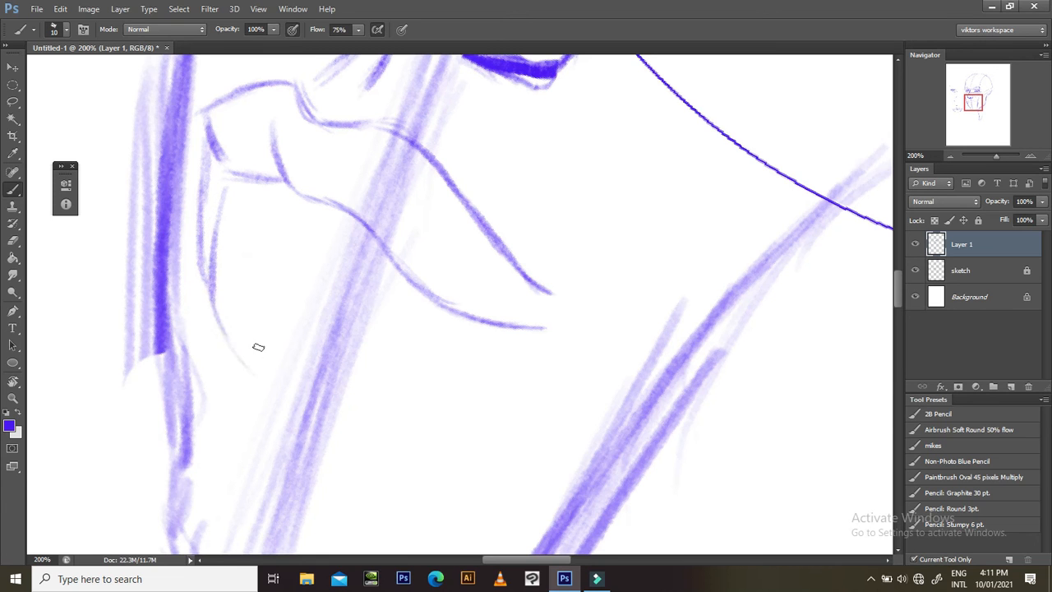
- Draw the rounded bottom edge of the lower lip from its far side to the face's centre line
{"action": "mouse_move", "coordinate": [214, 298]}
{"action": "left_mouse_down"}
{"action": "mouse_move", "coordinate": [267, 373]}
{"action": "mouse_move", "coordinate": [300, 379]}
{"action": "left_mouse_up"}
{"action": "key", "text": "r"}
{"action": "left_click_drag", "start_coordinate": [398, 203], "coordinate": [479, 192]}
{"action": "key", "text": "space"}
{"action": "mouse_move", "coordinate": [301, 179]}
{"action": "left_mouse_down"}
{"action": "mouse_move", "coordinate": [316, 206]}
{"action": "mouse_move", "coordinate": [302, 188]}
{"action": "mouse_move", "coordinate": [295, 268]}
{"action": "left_mouse_up"}
{"action": "left_click_drag", "start_coordinate": [291, 217], "coordinate": [306, 290]}
{"action": "left_click_drag", "start_coordinate": [288, 236], "coordinate": [316, 324]}
- Complete the lower lip outline with a curve rising from its bottom edge to the near mouth corner
{"action": "key", "text": "r"}
{"action": "mouse_move", "coordinate": [666, 299]}
{"action": "left_mouse_down"}
{"action": "mouse_move", "coordinate": [693, 198]}
{"action": "mouse_move", "coordinate": [579, 41]}
{"action": "mouse_move", "coordinate": [474, 8]}
{"action": "mouse_move", "coordinate": [389, 8]}
{"action": "left_mouse_up"}
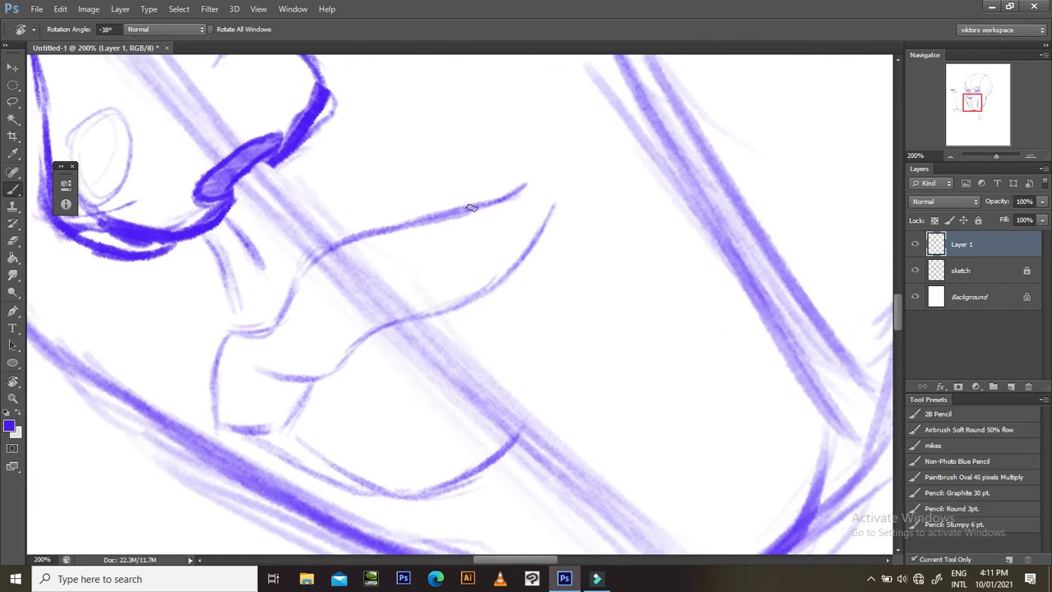
{"action": "key", "text": "space"}
{"action": "left_click_drag", "start_coordinate": [524, 258], "coordinate": [534, 221]}
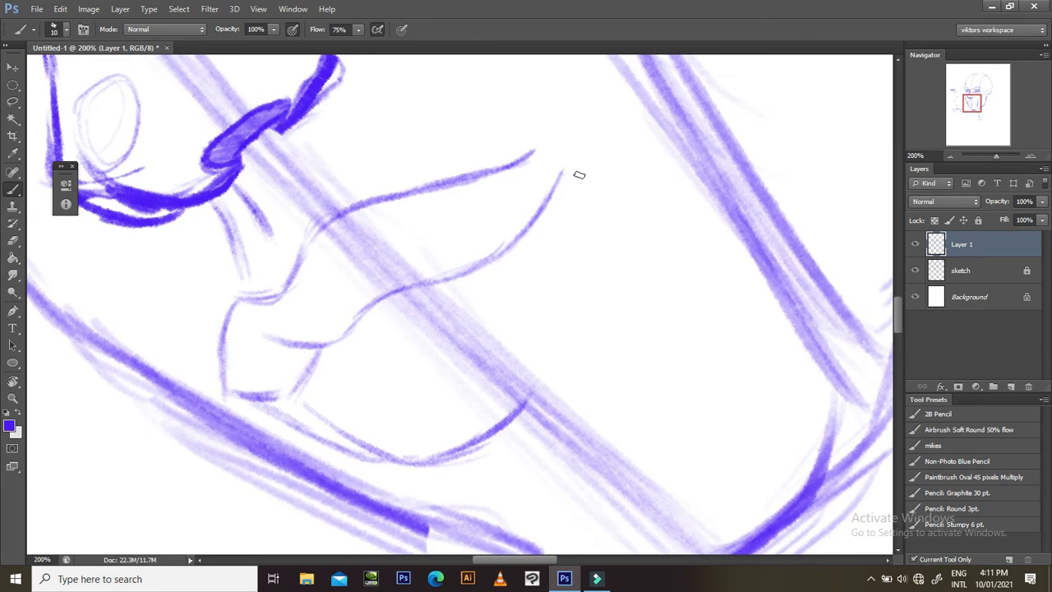
{"action": "left_click_drag", "start_coordinate": [567, 153], "coordinate": [554, 190]}
{"action": "mouse_move", "coordinate": [573, 153]}
{"action": "left_mouse_down"}
{"action": "mouse_move", "coordinate": [570, 282]}
{"action": "mouse_move", "coordinate": [578, 186]}
{"action": "mouse_move", "coordinate": [570, 200]}
{"action": "left_mouse_up"}
{"action": "key", "text": "e"}
{"action": "key", "text": "b"}
{"action": "left_click_drag", "start_coordinate": [577, 154], "coordinate": [567, 230]}
{"action": "left_click_drag", "start_coordinate": [569, 191], "coordinate": [561, 313]}
{"action": "left_click_drag", "start_coordinate": [568, 273], "coordinate": [539, 374]}
{"action": "left_click_drag", "start_coordinate": [552, 331], "coordinate": [525, 400]}
{"action": "key", "text": "Escape"}
{"action": "left_click_drag", "start_coordinate": [589, 325], "coordinate": [589, 390]}
{"action": "key", "text": "ctrl+minus"}
{"action": "key", "text": "ctrl+minus"}
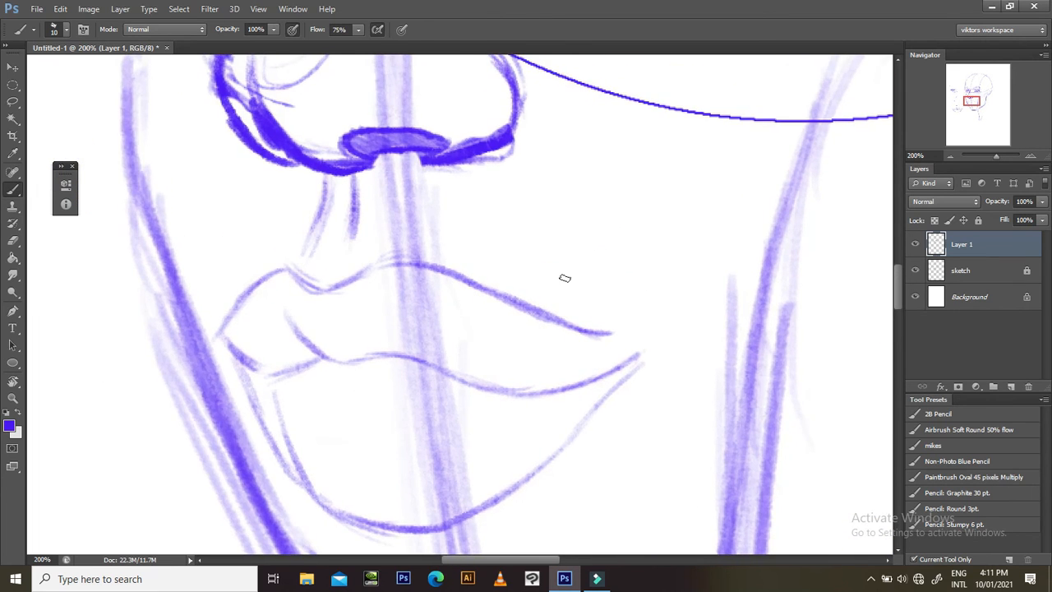
{"action": "key", "text": "ctrl+plus"}
{"action": "key", "text": "ctrl+plus"}
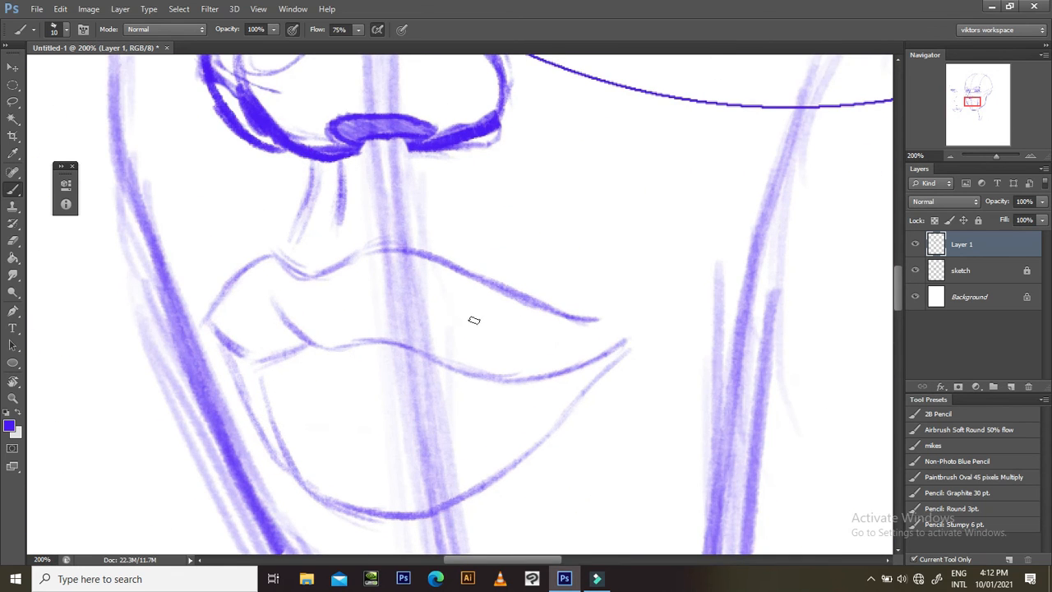
- Erase the near half of the line between the lips and redraw it as a smoother curve toward the mouth corner
{"action": "scroll", "coordinate": [470, 305], "scroll_direction": "down", "scroll_amount": 2}
{"action": "key", "text": "space"}
{"action": "left_click_drag", "start_coordinate": [462, 313], "coordinate": [423, 310]}
{"action": "key", "text": "r"}
{"action": "left_click_drag", "start_coordinate": [592, 149], "coordinate": [668, 288]}
{"action": "key", "text": "e"}
{"action": "left_click_drag", "start_coordinate": [390, 270], "coordinate": [477, 354]}
{"action": "key", "text": "b"}
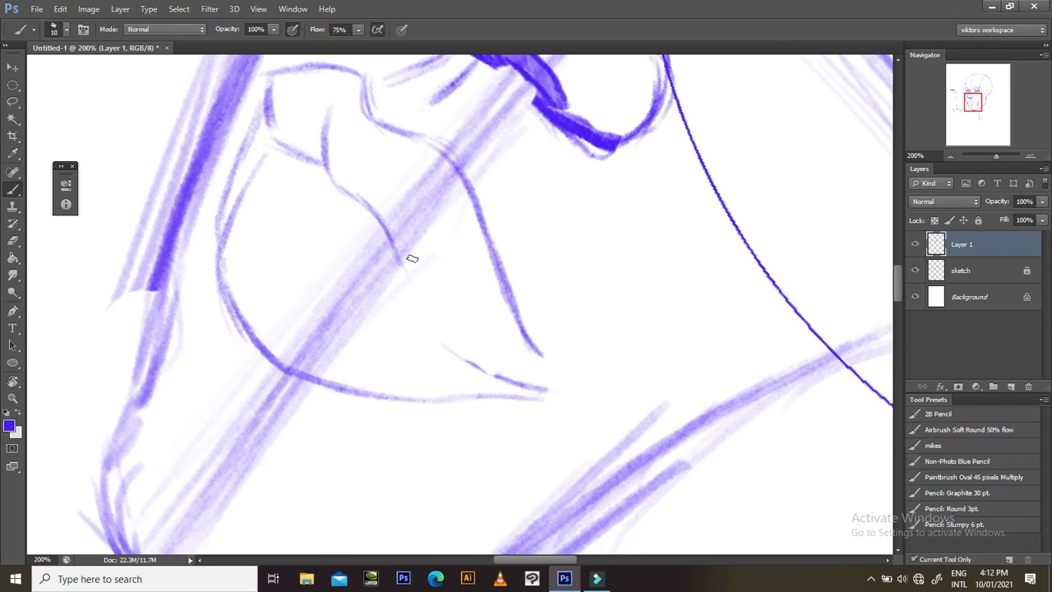
{"action": "mouse_move", "coordinate": [419, 271]}
{"action": "left_mouse_down"}
{"action": "mouse_move", "coordinate": [395, 234]}
{"action": "mouse_move", "coordinate": [467, 345]}
{"action": "mouse_move", "coordinate": [444, 320]}
{"action": "mouse_move", "coordinate": [520, 359]}
{"action": "left_mouse_up"}
{"action": "left_click_drag", "start_coordinate": [412, 287], "coordinate": [423, 326]}
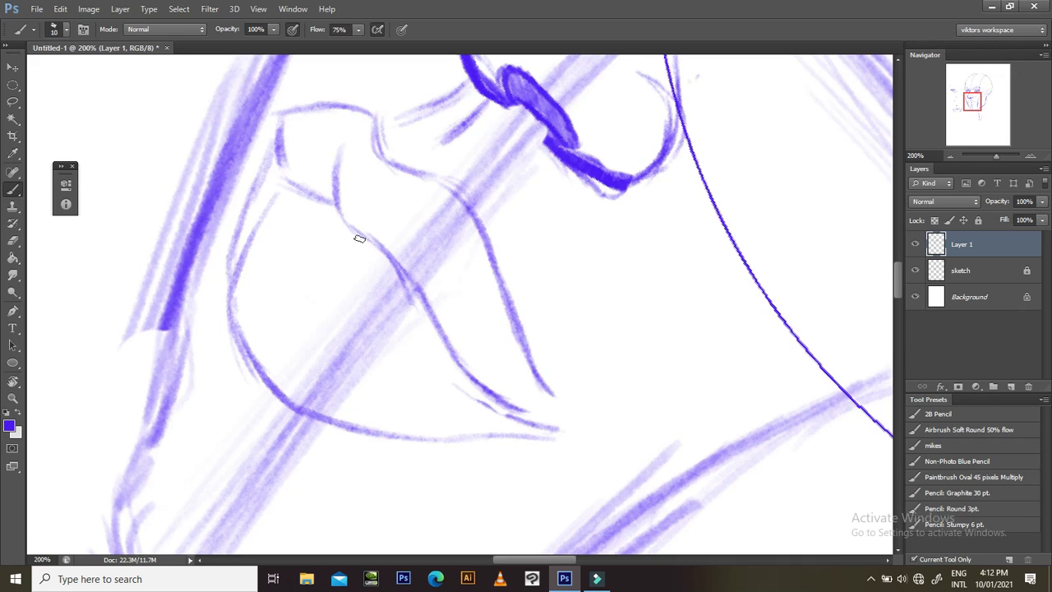
- Draw the lower lip's top edge as a second line below the upper lip, from the far side to the parting line
{"action": "left_click_drag", "start_coordinate": [309, 199], "coordinate": [424, 324]}
{"action": "left_click_drag", "start_coordinate": [388, 288], "coordinate": [446, 355]}
{"action": "left_click_drag", "start_coordinate": [302, 198], "coordinate": [421, 323]}
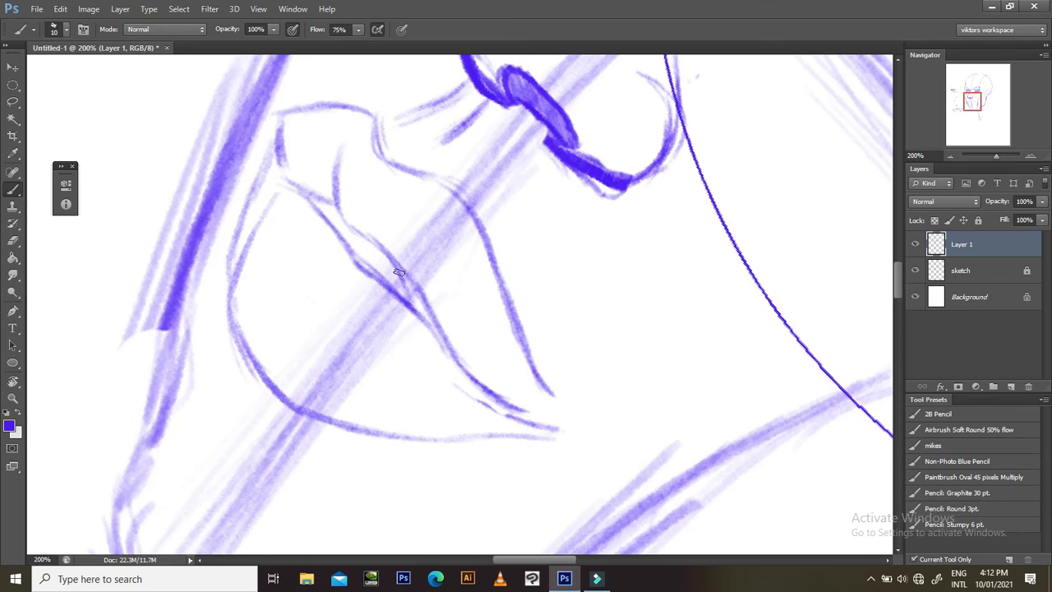
{"action": "key", "text": "Escape"}
{"action": "left_click_drag", "start_coordinate": [424, 414], "coordinate": [439, 364]}
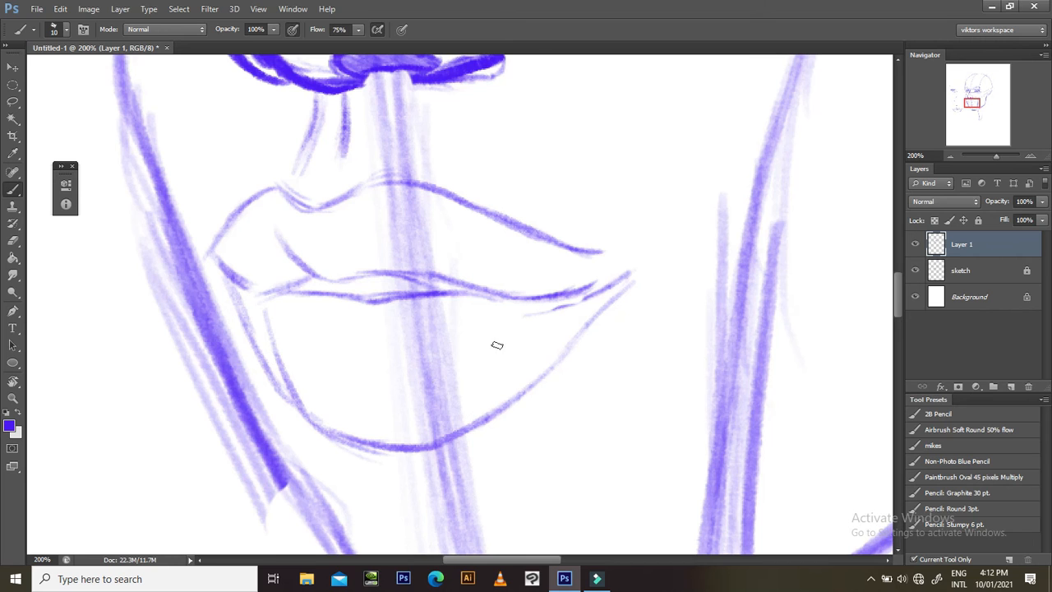
- Clean up the stray line at the near mouth corner and extend darker upper and parting lip lines to meet there
{"action": "key", "text": "e"}
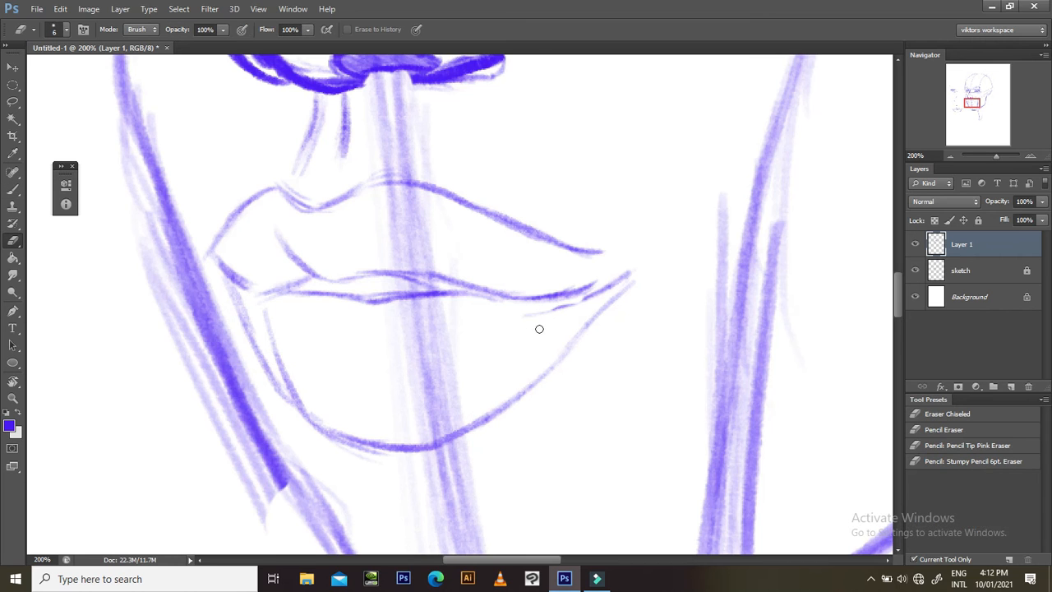
{"action": "mouse_move", "coordinate": [567, 311]}
{"action": "left_mouse_down"}
{"action": "mouse_move", "coordinate": [551, 309]}
{"action": "mouse_move", "coordinate": [615, 288]}
{"action": "left_mouse_up"}
{"action": "key", "text": "r"}
{"action": "mouse_move", "coordinate": [676, 245]}
{"action": "left_mouse_down"}
{"action": "mouse_move", "coordinate": [697, 383]}
{"action": "mouse_move", "coordinate": [615, 413]}
{"action": "left_mouse_up"}
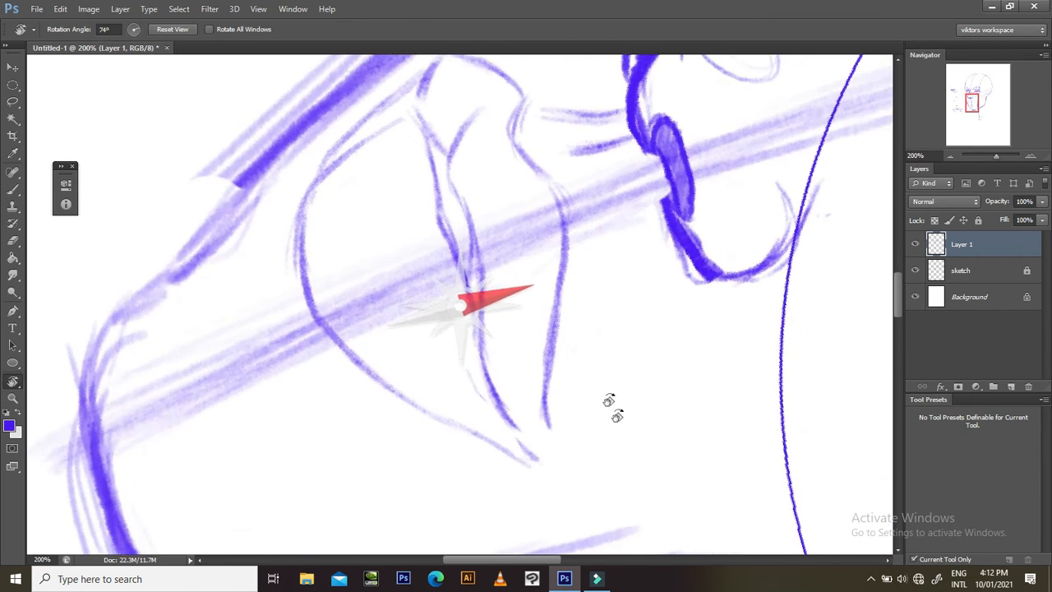
{"action": "key", "text": "b"}
{"action": "left_click_drag", "start_coordinate": [476, 366], "coordinate": [499, 310]}
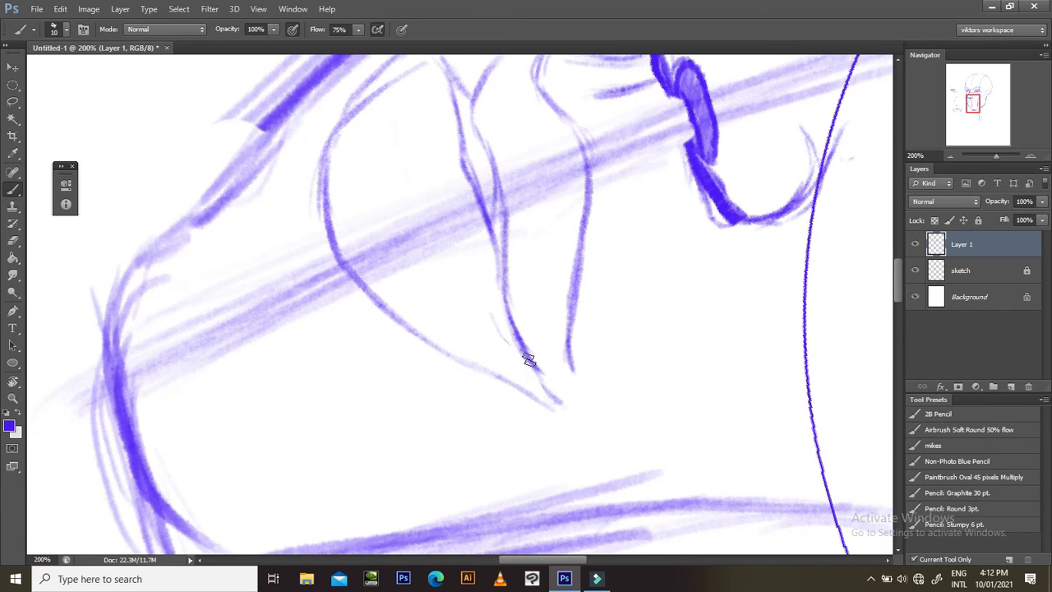
{"action": "mouse_move", "coordinate": [535, 367]}
{"action": "left_mouse_down"}
{"action": "mouse_move", "coordinate": [555, 401]}
{"action": "mouse_move", "coordinate": [567, 336]}
{"action": "mouse_move", "coordinate": [558, 408]}
{"action": "left_mouse_up"}
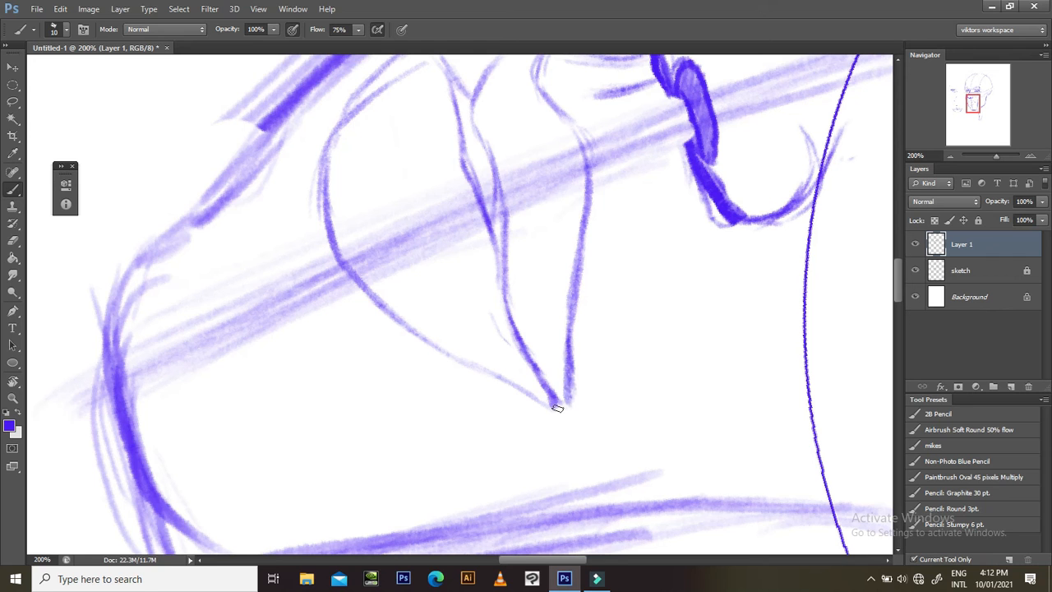
{"action": "scroll", "coordinate": [510, 321], "scroll_direction": "down", "scroll_amount": 4}
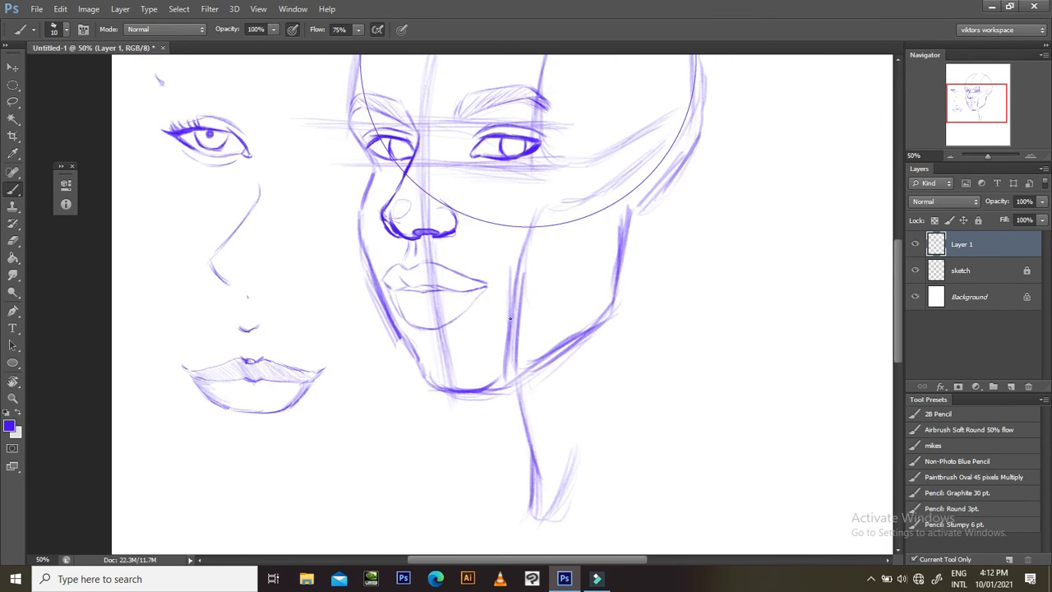
{"action": "scroll", "coordinate": [510, 318], "scroll_direction": "up", "scroll_amount": 4}
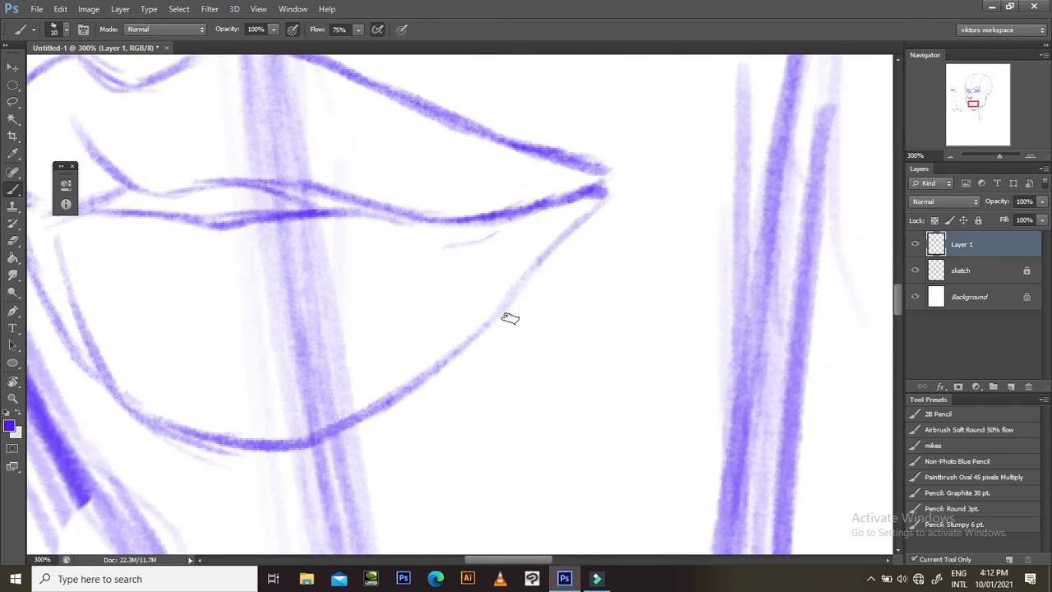
- Erase the loose far end of the lower lip's top edge and redraw it joining the parting line below the centre of the upper lip
{"action": "left_click_drag", "start_coordinate": [398, 347], "coordinate": [569, 485]}
{"action": "left_click_drag", "start_coordinate": [365, 336], "coordinate": [414, 340]}
{"action": "key", "text": "r"}
{"action": "mouse_move", "coordinate": [477, 190]}
{"action": "left_mouse_down"}
{"action": "mouse_move", "coordinate": [536, 199]}
{"action": "mouse_move", "coordinate": [574, 256]}
{"action": "left_mouse_up"}
{"action": "key", "text": "e"}
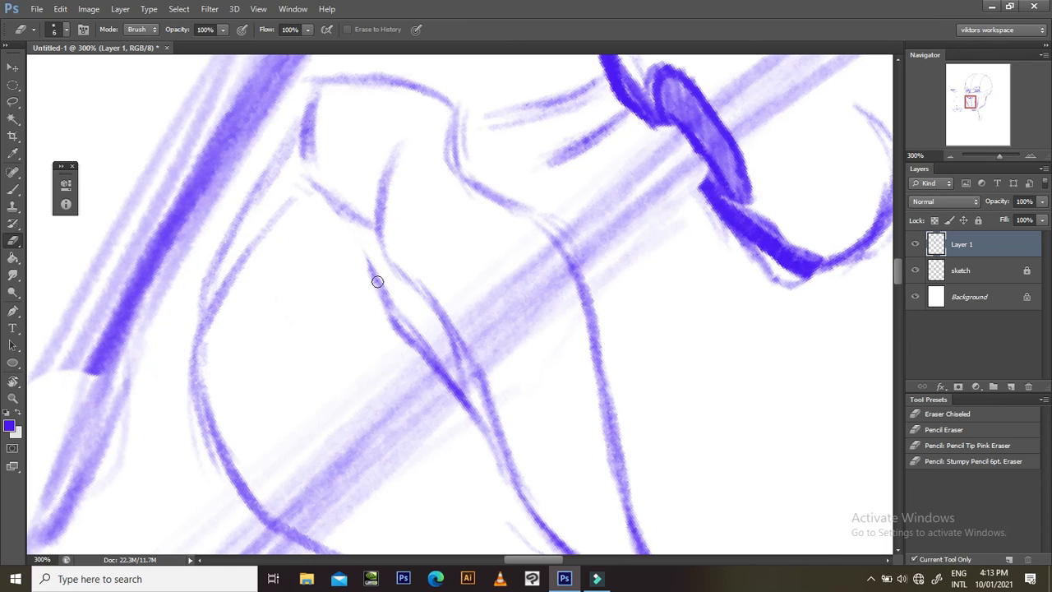
{"action": "key", "text": "b"}
{"action": "mouse_move", "coordinate": [342, 207]}
{"action": "left_mouse_down"}
{"action": "mouse_move", "coordinate": [370, 242]}
{"action": "mouse_move", "coordinate": [392, 327]}
{"action": "mouse_move", "coordinate": [369, 324]}
{"action": "left_mouse_up"}
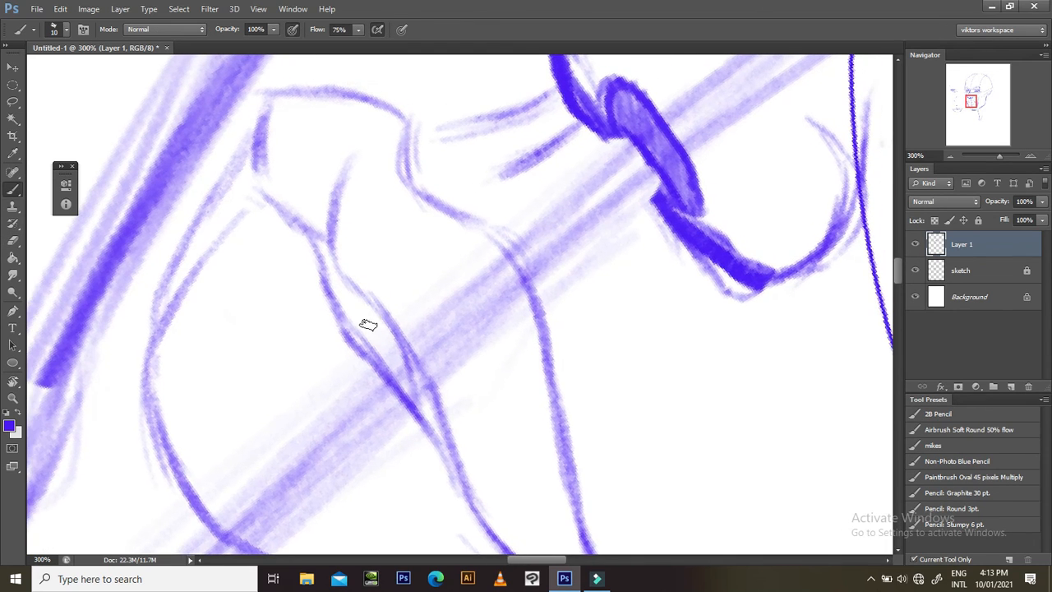
{"action": "left_click_drag", "start_coordinate": [325, 261], "coordinate": [349, 319]}
{"action": "mouse_move", "coordinate": [332, 277]}
{"action": "left_mouse_down"}
{"action": "mouse_move", "coordinate": [353, 334]}
{"action": "mouse_move", "coordinate": [386, 355]}
{"action": "left_mouse_up"}
{"action": "left_click_drag", "start_coordinate": [365, 337], "coordinate": [421, 395]}
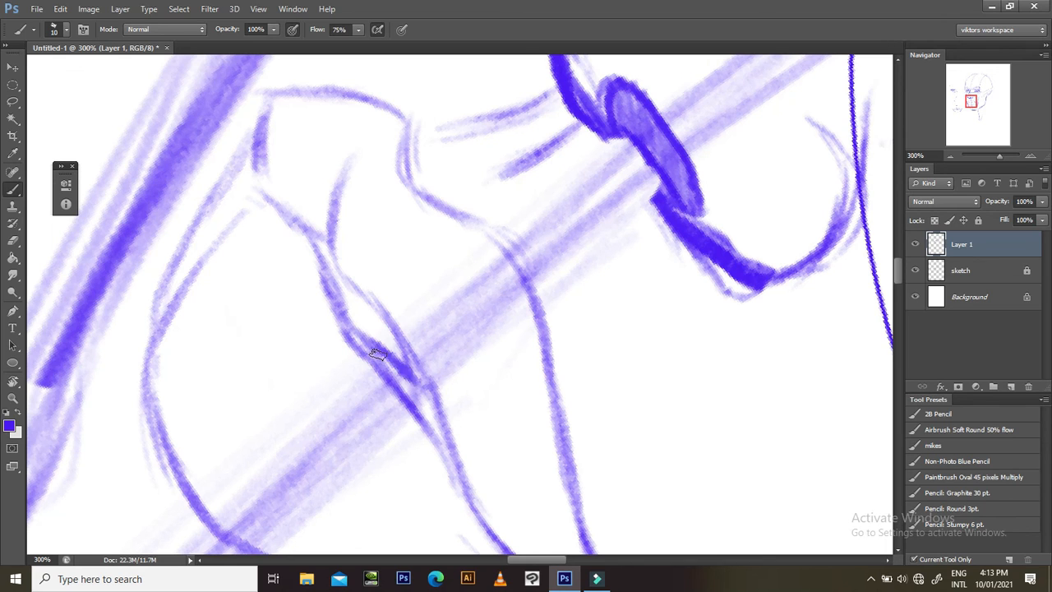
{"action": "key", "text": "ctrl+z"}
{"action": "mouse_move", "coordinate": [358, 330]}
{"action": "left_mouse_down"}
{"action": "mouse_move", "coordinate": [417, 407]}
{"action": "mouse_move", "coordinate": [361, 339]}
{"action": "mouse_move", "coordinate": [429, 429]}
{"action": "left_mouse_up"}
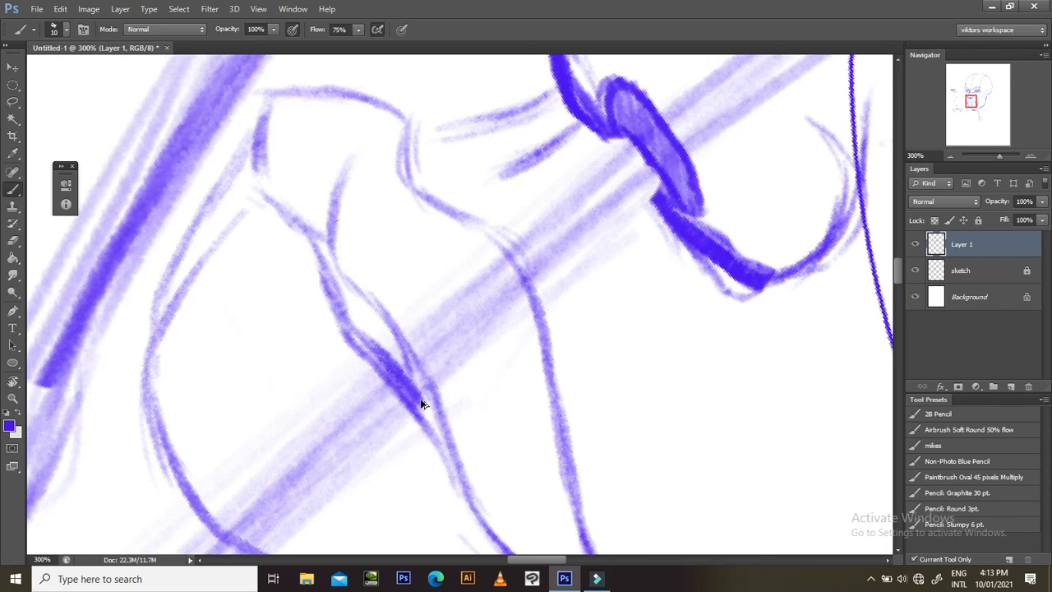
{"action": "key", "text": "ctrl+z"}
- Reduce the brush size to 6, darken the middle of the lower lip's top edge, and clean up the line with the eraser
{"action": "key", "text": "bracketleft"}
{"action": "key", "text": "bracketleft"}
{"action": "key", "text": "bracketleft"}
{"action": "key", "text": "bracketleft"}
{"action": "left_click_drag", "start_coordinate": [362, 339], "coordinate": [436, 431]}
{"action": "left_click_drag", "start_coordinate": [397, 383], "coordinate": [431, 436]}
{"action": "key", "text": "e"}
{"action": "mouse_move", "coordinate": [351, 350]}
{"action": "left_mouse_down"}
{"action": "mouse_move", "coordinate": [384, 393]}
{"action": "mouse_move", "coordinate": [335, 336]}
{"action": "mouse_move", "coordinate": [441, 458]}
{"action": "left_mouse_up"}
{"action": "mouse_move", "coordinate": [297, 273]}
{"action": "left_mouse_down"}
{"action": "mouse_move", "coordinate": [331, 305]}
{"action": "mouse_move", "coordinate": [338, 350]}
{"action": "left_mouse_up"}
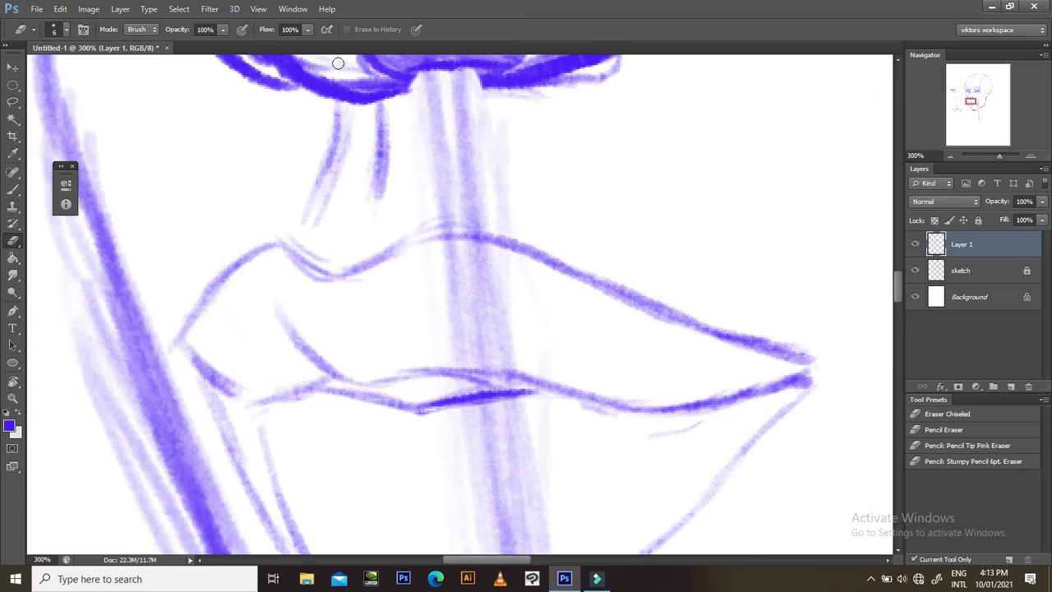
- Select the lower lip outline freehand and shift it slightly upward to make the lower lip thinner
{"action": "key", "text": "ctrl+minus"}
{"action": "key", "text": "ctrl+minus"}
{"action": "key", "text": "ctrl+minus"}
{"action": "key", "text": "ctrl+minus"}
{"action": "key", "text": "ctrl+plus"}
{"action": "key", "text": "ctrl+plus"}
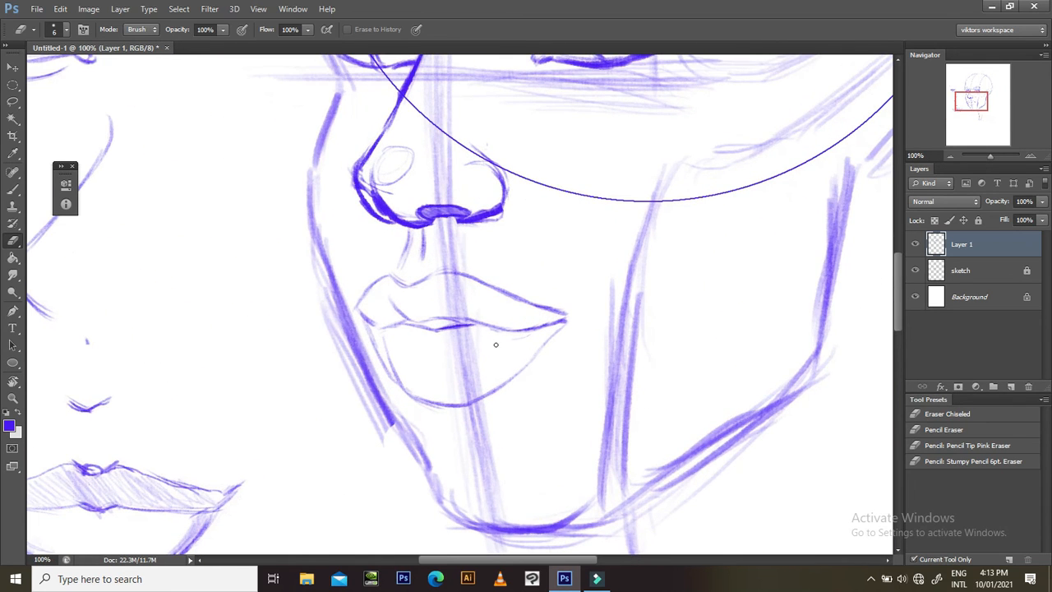
{"action": "key", "text": "l"}
{"action": "mouse_move", "coordinate": [522, 348]}
{"action": "left_mouse_down"}
{"action": "mouse_move", "coordinate": [512, 422]}
{"action": "mouse_move", "coordinate": [439, 420]}
{"action": "mouse_move", "coordinate": [392, 402]}
{"action": "mouse_move", "coordinate": [375, 371]}
{"action": "mouse_move", "coordinate": [418, 341]}
{"action": "left_mouse_up"}
{"action": "key", "text": "ctrl+t"}
{"action": "left_click_drag", "start_coordinate": [494, 399], "coordinate": [496, 388]}
{"action": "key", "text": "Return"}
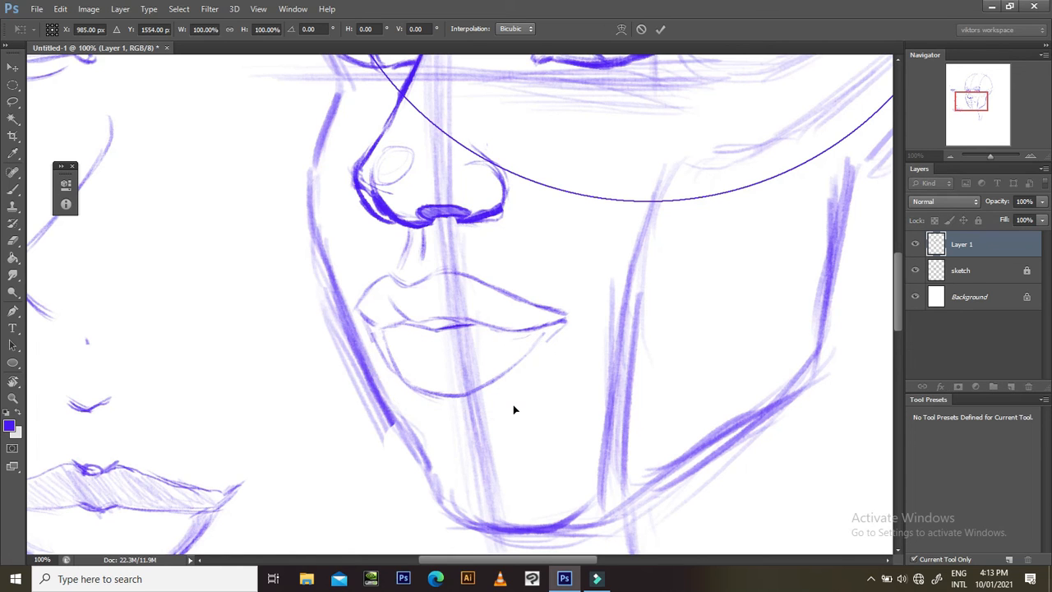
{"action": "key", "text": "ctrl+h"}
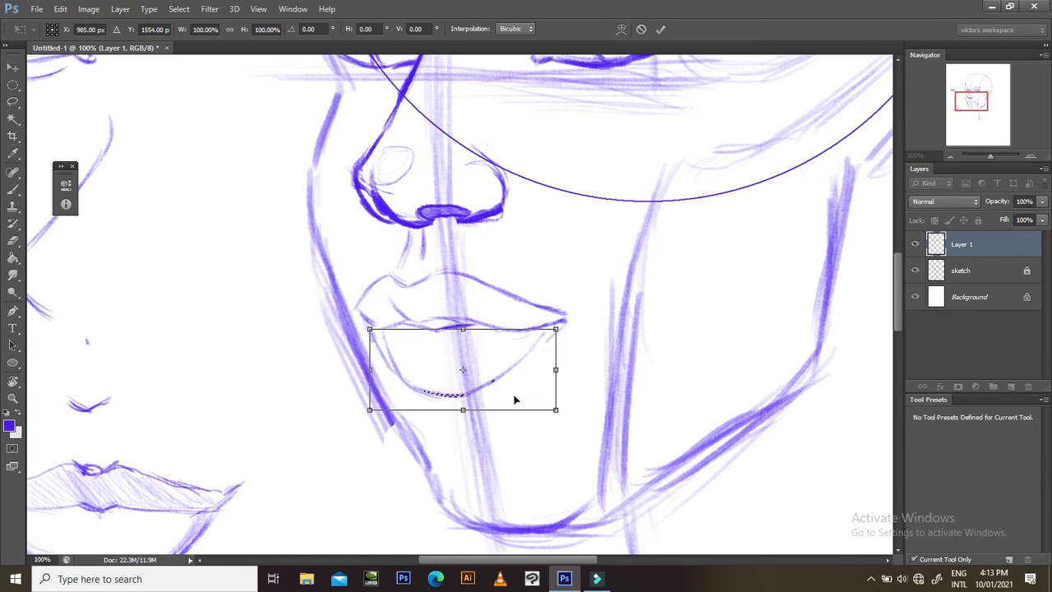
{"action": "key", "text": "Return"}
{"action": "key", "text": "l"}
{"action": "key", "text": "ctrl+minus"}
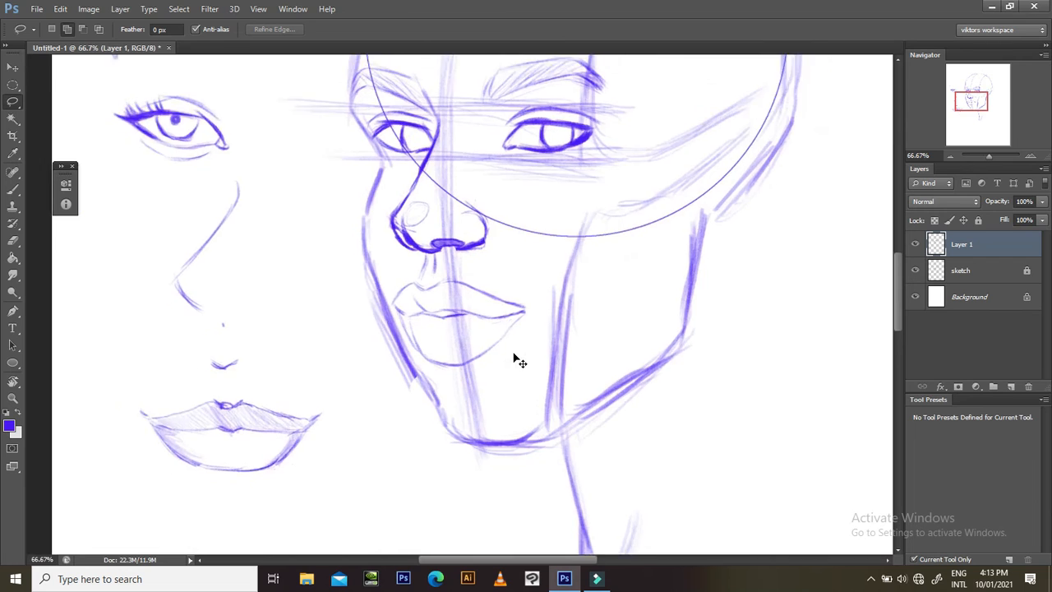
{"action": "key", "text": "ctrl+minus"}
{"action": "key", "text": "ctrl+minus"}
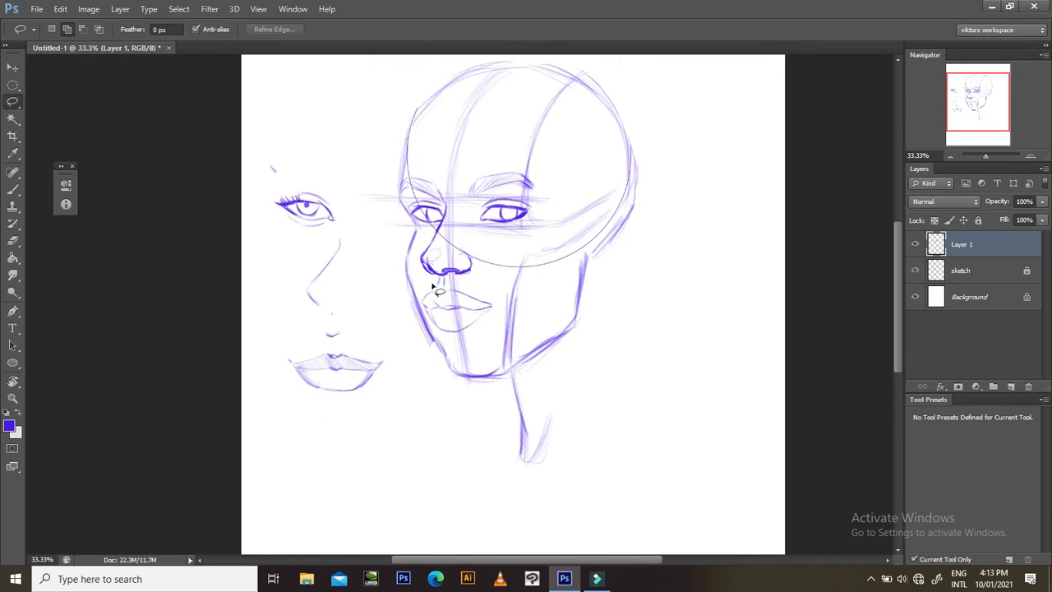
- Redraw the near side of the lower lip outline so it runs unbroken up to the near mouth corner
{"action": "key", "text": "b"}
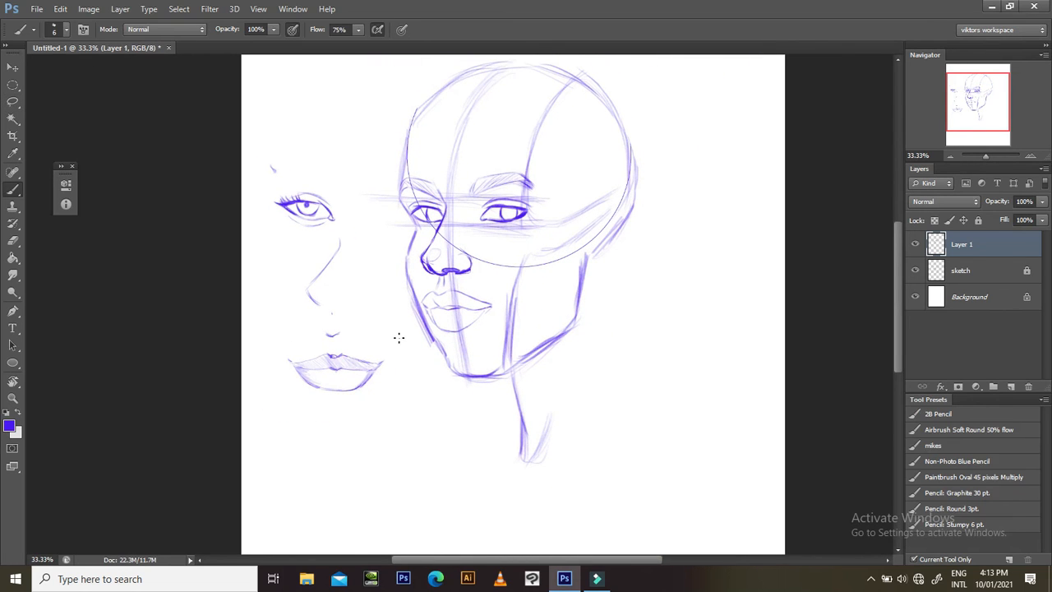
{"action": "key", "text": "ctrl+plus"}
{"action": "key", "text": "ctrl+plus"}
{"action": "key", "text": "ctrl+plus"}
{"action": "key", "text": "ctrl+plus"}
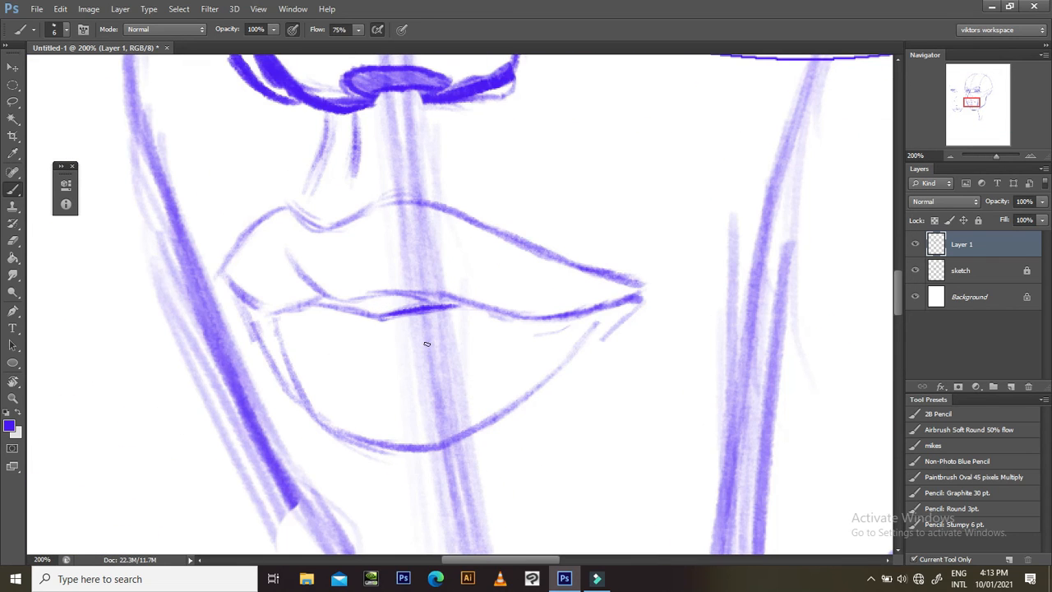
{"action": "key", "text": "r"}
{"action": "left_click_drag", "start_coordinate": [669, 282], "coordinate": [716, 145]}
{"action": "key", "text": "b"}
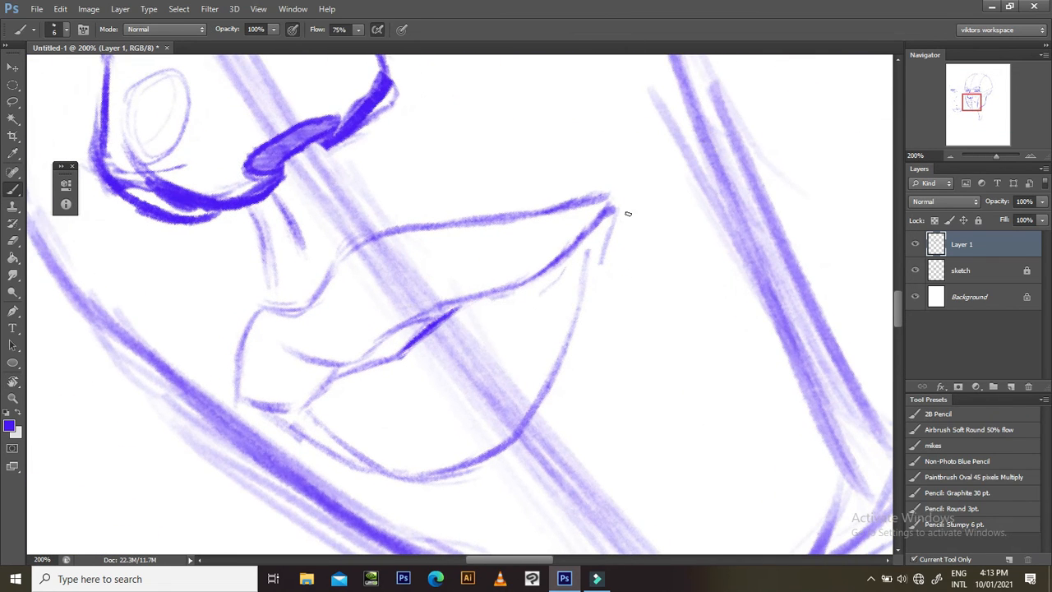
{"action": "left_click_drag", "start_coordinate": [595, 265], "coordinate": [565, 348]}
{"action": "left_click_drag", "start_coordinate": [578, 305], "coordinate": [550, 395]}
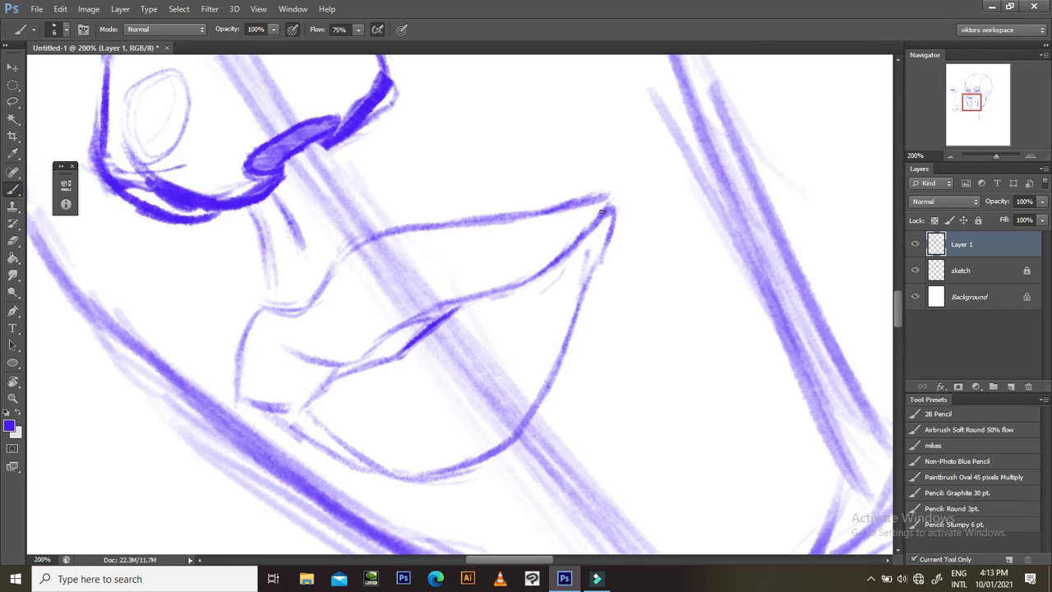
{"action": "key", "text": "Escape"}
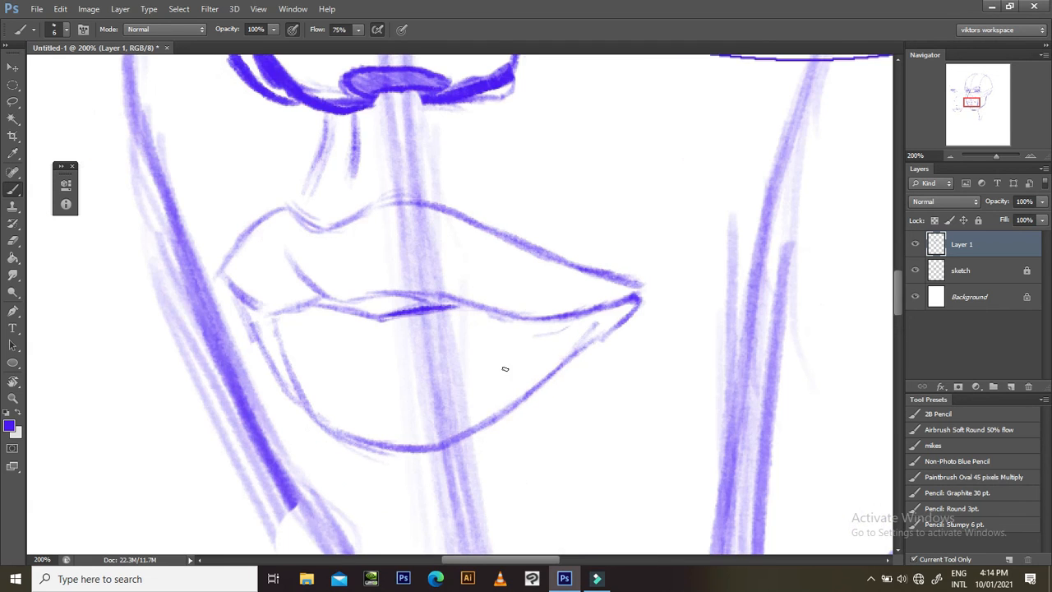
- Shade the narrow gap between the upper lip and the lower lip's top edge at the middle of the mouth
{"action": "mouse_move", "coordinate": [591, 238]}
{"action": "left_mouse_down"}
{"action": "mouse_move", "coordinate": [658, 235]}
{"action": "mouse_move", "coordinate": [559, 247]}
{"action": "left_mouse_up"}
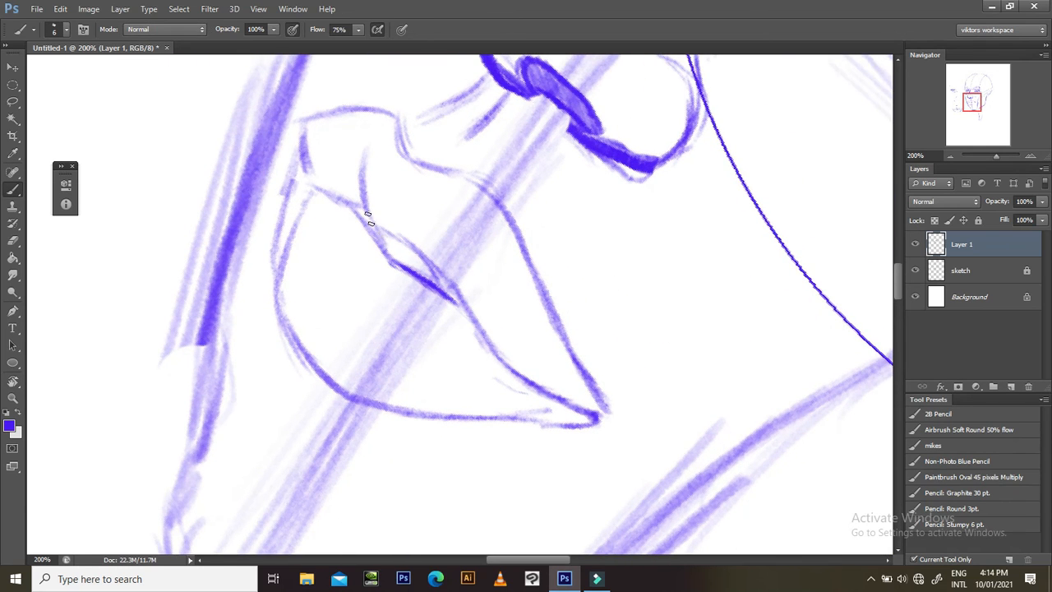
{"action": "left_click_drag", "start_coordinate": [385, 254], "coordinate": [407, 259]}
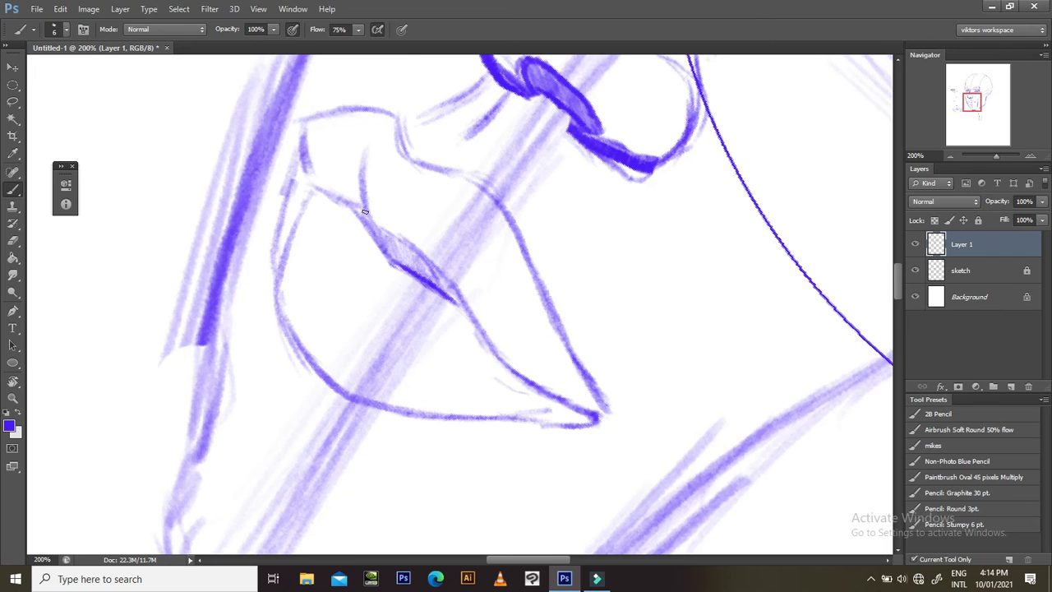
{"action": "key", "text": "Escape"}
{"action": "scroll", "coordinate": [454, 272], "scroll_direction": "down", "scroll_amount": 5}
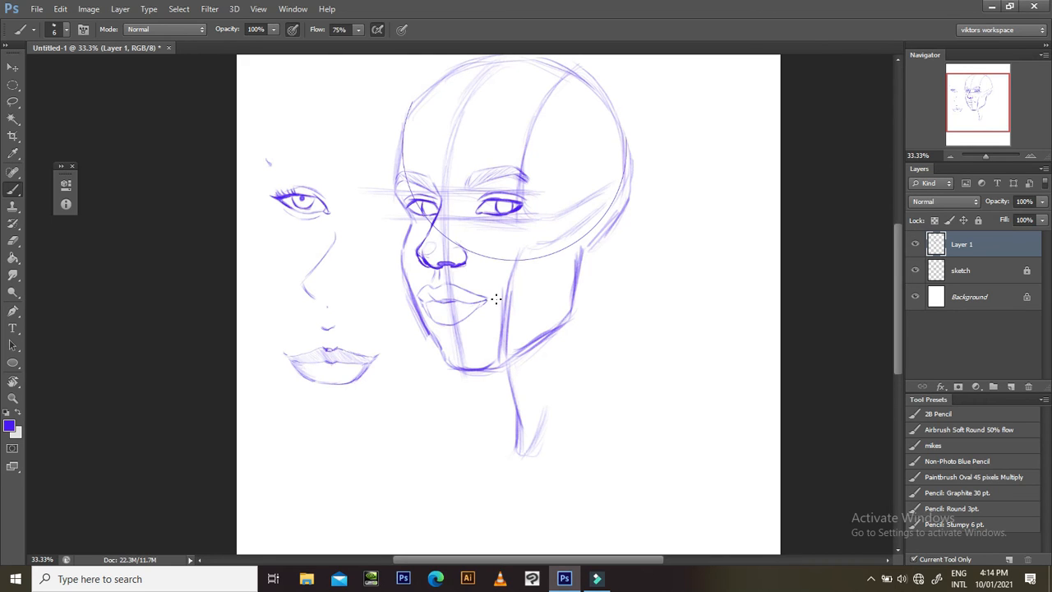
{"action": "scroll", "coordinate": [567, 329], "scroll_direction": "down", "scroll_amount": 1}
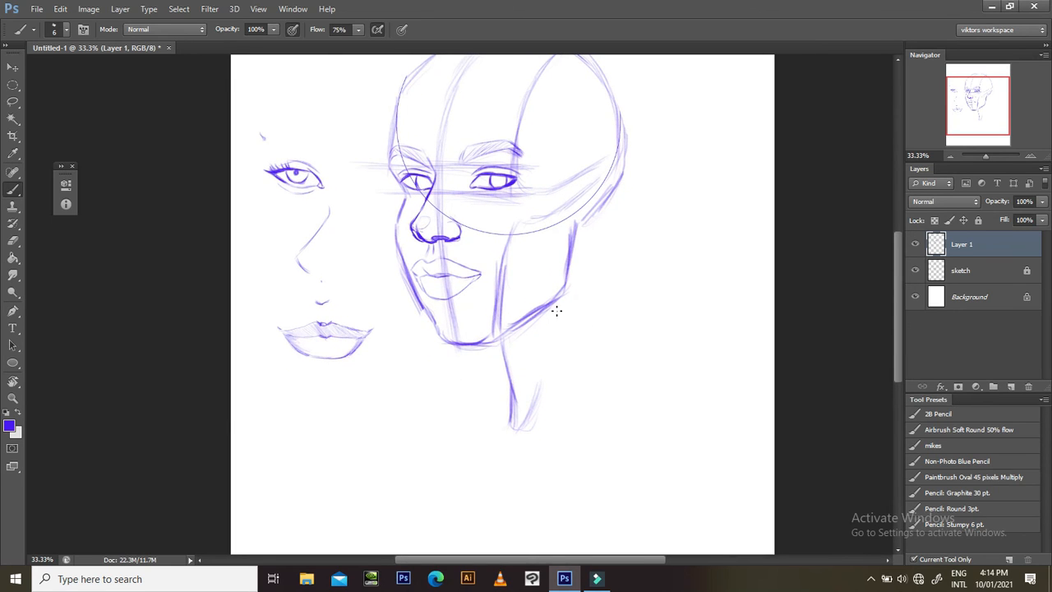
- Draw the near-side hairline as a light curve across the upper forehead and down the temple beside the eyebrow
{"action": "left_click_drag", "start_coordinate": [976, 114], "coordinate": [980, 112]}
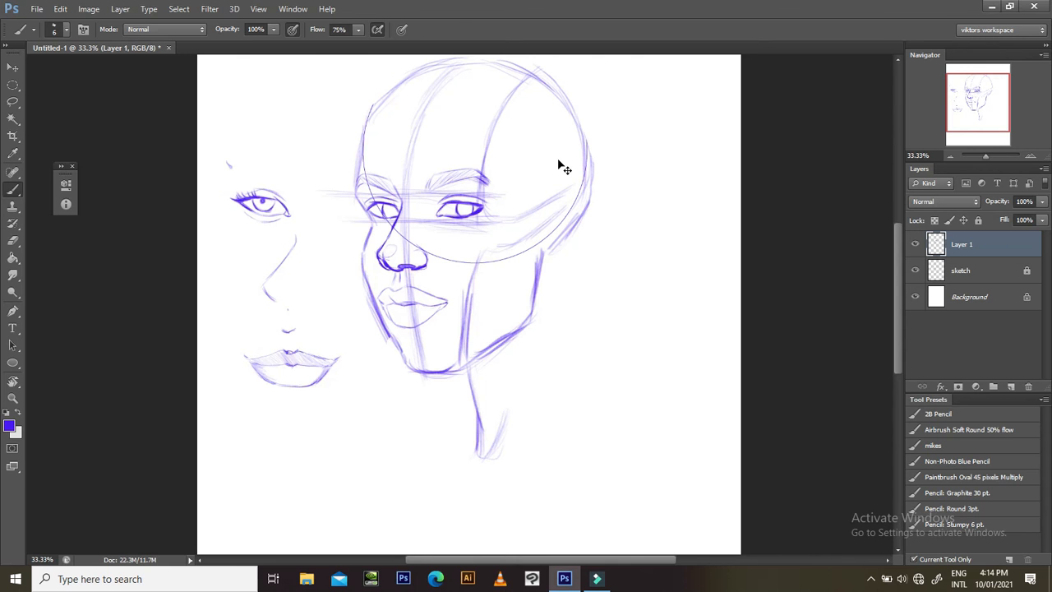
{"action": "key", "text": "ctrl+plus"}
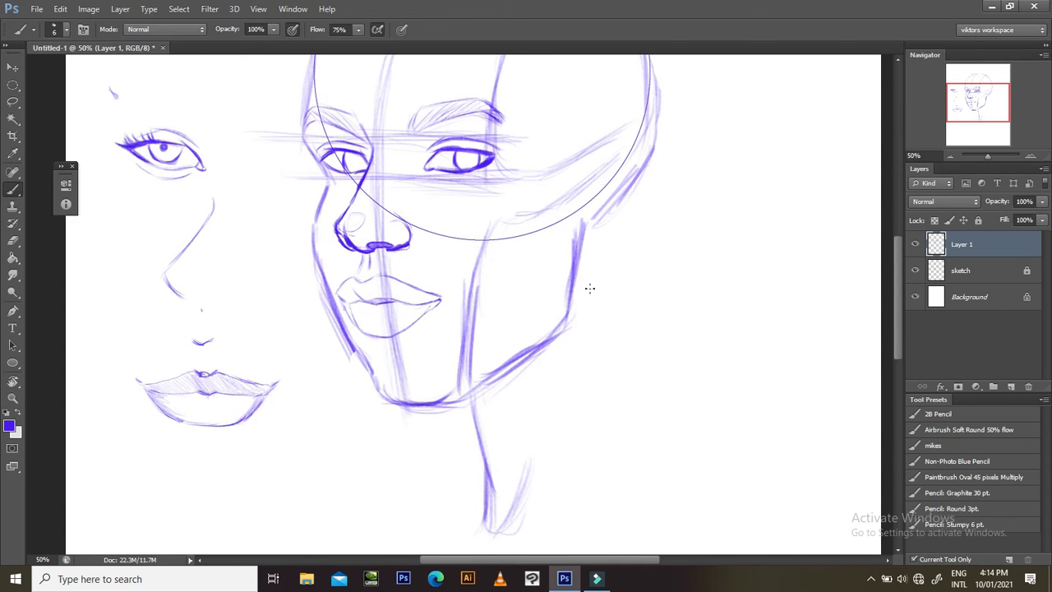
{"action": "scroll", "coordinate": [590, 288], "scroll_direction": "up", "scroll_amount": 3}
{"action": "scroll", "coordinate": [481, 271], "scroll_direction": "up", "scroll_amount": 3}
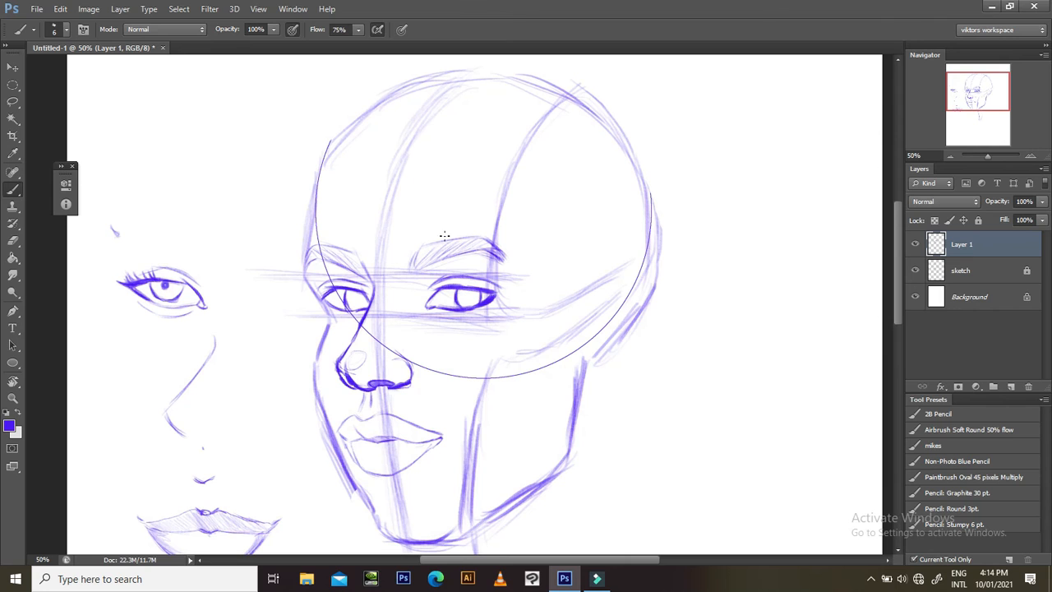
{"action": "scroll", "coordinate": [447, 228], "scroll_direction": "up", "scroll_amount": 2}
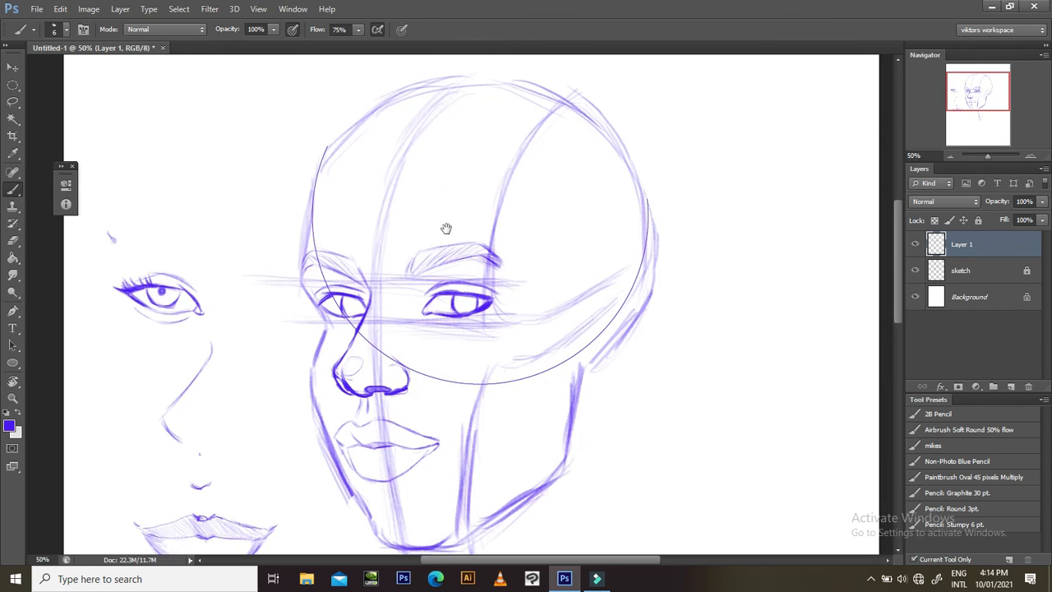
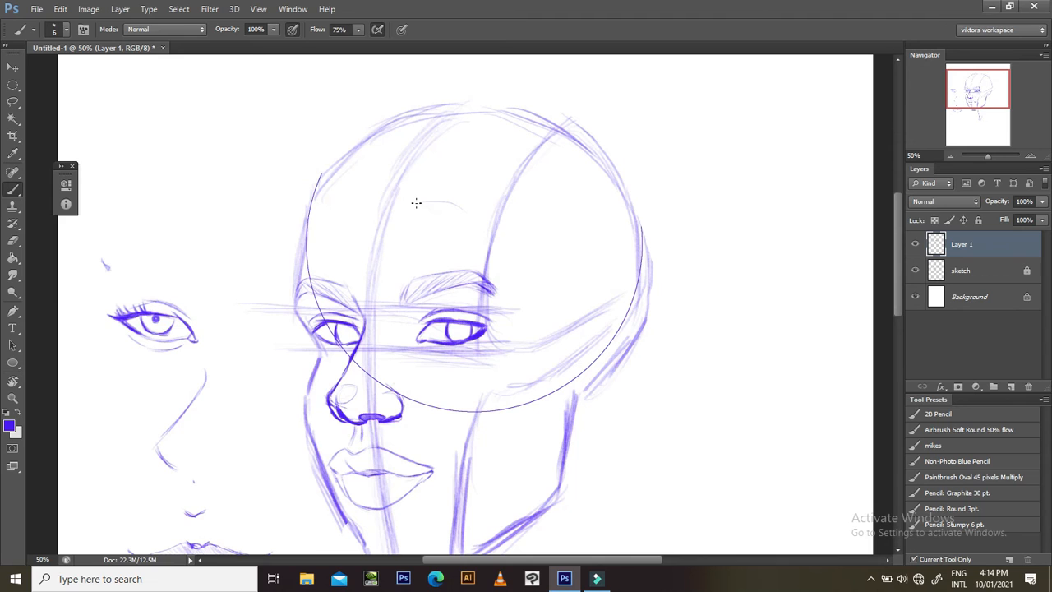
{"action": "left_click_drag", "start_coordinate": [424, 189], "coordinate": [465, 215]}
{"action": "mouse_move", "coordinate": [493, 263]}
{"action": "left_mouse_down"}
{"action": "mouse_move", "coordinate": [459, 205]}
{"action": "mouse_move", "coordinate": [493, 267]}
{"action": "mouse_move", "coordinate": [481, 221]}
{"action": "mouse_move", "coordinate": [473, 207]}
{"action": "mouse_move", "coordinate": [497, 272]}
{"action": "mouse_move", "coordinate": [467, 207]}
{"action": "mouse_move", "coordinate": [507, 303]}
{"action": "left_mouse_up"}
{"action": "mouse_move", "coordinate": [480, 215]}
{"action": "left_mouse_down"}
{"action": "mouse_move", "coordinate": [497, 333]}
{"action": "mouse_move", "coordinate": [505, 291]}
{"action": "left_mouse_up"}
{"action": "left_click_drag", "start_coordinate": [508, 245], "coordinate": [507, 349]}
{"action": "key", "text": "ctrl+z"}
{"action": "left_click_drag", "start_coordinate": [507, 311], "coordinate": [513, 290]}
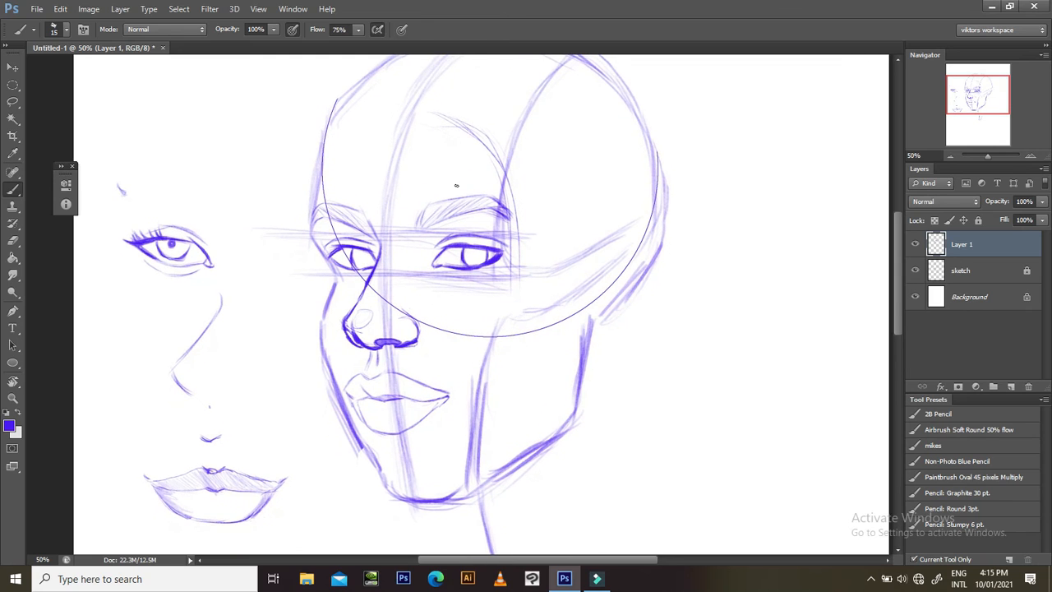
- Extend the near-side hair line from the temple down past the cheek to the jaw with overlapping size 15 strokes
{"action": "mouse_move", "coordinate": [511, 253]}
{"action": "left_mouse_down"}
{"action": "mouse_move", "coordinate": [531, 430]}
{"action": "mouse_move", "coordinate": [511, 368]}
{"action": "left_mouse_up"}
{"action": "key", "text": "ctrl+z"}
{"action": "left_click_drag", "start_coordinate": [505, 247], "coordinate": [502, 403]}
{"action": "mouse_move", "coordinate": [503, 328]}
{"action": "left_mouse_down"}
{"action": "mouse_move", "coordinate": [502, 439]}
{"action": "mouse_move", "coordinate": [497, 381]}
{"action": "mouse_move", "coordinate": [507, 433]}
{"action": "mouse_move", "coordinate": [510, 383]}
{"action": "left_mouse_up"}
{"action": "left_click_drag", "start_coordinate": [503, 346], "coordinate": [506, 409]}
{"action": "left_click_drag", "start_coordinate": [507, 367], "coordinate": [500, 451]}
{"action": "left_click_drag", "start_coordinate": [506, 395], "coordinate": [500, 448]}
{"action": "left_click_drag", "start_coordinate": [527, 348], "coordinate": [505, 502], "text": "space"}
- Draw the far-side hairline curve on the forehead and bring both hairlines up to a parting near the face's centre line
{"action": "left_click_drag", "start_coordinate": [549, 375], "coordinate": [557, 326]}
{"action": "left_click_drag", "start_coordinate": [357, 242], "coordinate": [379, 233]}
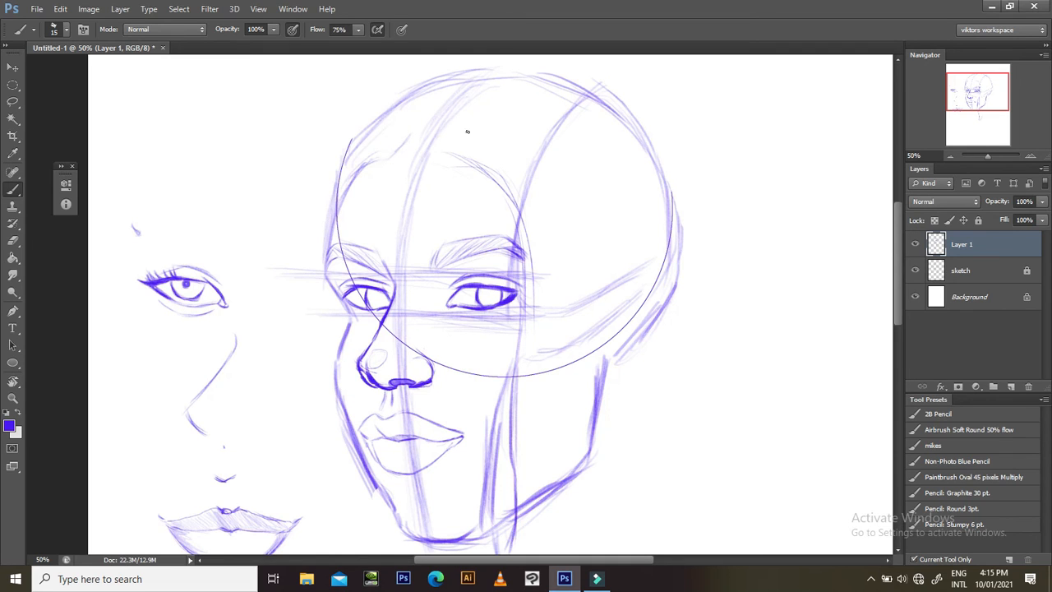
{"action": "mouse_move", "coordinate": [429, 140]}
{"action": "left_mouse_down"}
{"action": "mouse_move", "coordinate": [471, 157]}
{"action": "mouse_move", "coordinate": [434, 153]}
{"action": "left_mouse_up"}
{"action": "left_click_drag", "start_coordinate": [457, 178], "coordinate": [468, 216]}
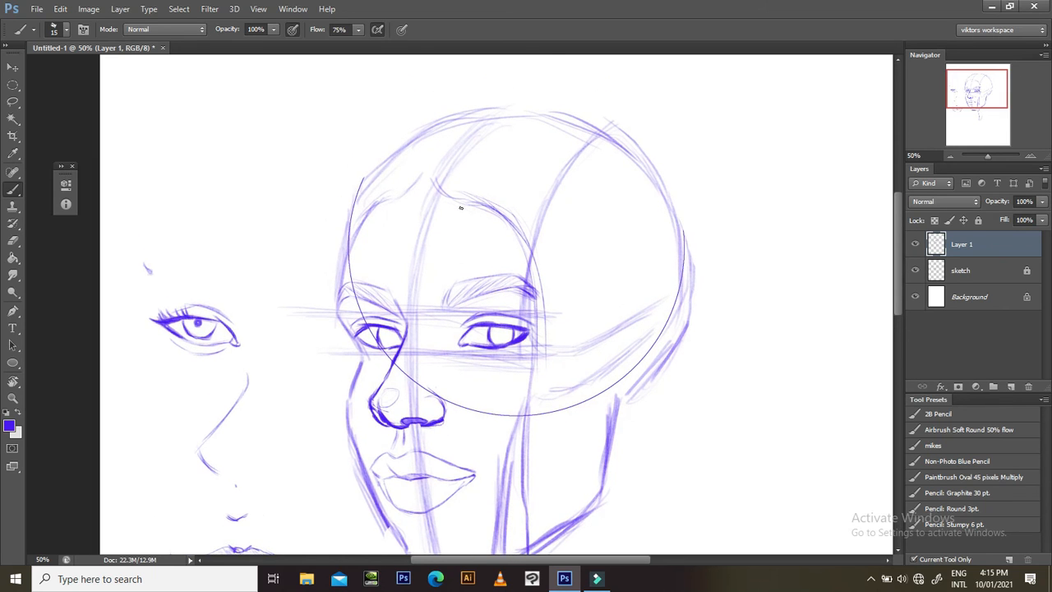
{"action": "mouse_move", "coordinate": [413, 183]}
{"action": "left_mouse_down"}
{"action": "mouse_move", "coordinate": [433, 160]}
{"action": "mouse_move", "coordinate": [421, 180]}
{"action": "left_mouse_up"}
{"action": "scroll", "coordinate": [416, 207], "scroll_direction": "down", "scroll_amount": 3}
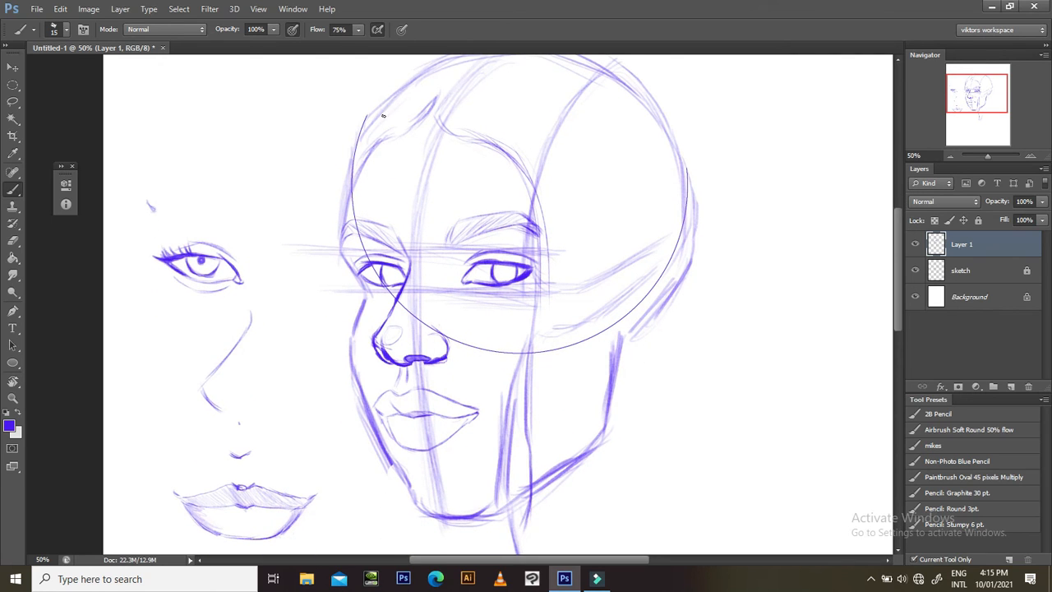
- Draw the outer hair outline on the far side, curving from the top of the head down past the temple and cheek
{"action": "mouse_move", "coordinate": [398, 106]}
{"action": "left_mouse_down"}
{"action": "mouse_move", "coordinate": [349, 146]}
{"action": "mouse_move", "coordinate": [332, 220]}
{"action": "left_mouse_up"}
{"action": "left_click_drag", "start_coordinate": [330, 274], "coordinate": [328, 290]}
{"action": "left_click_drag", "start_coordinate": [334, 184], "coordinate": [323, 324]}
{"action": "key", "text": "ctrl+z"}
{"action": "left_click_drag", "start_coordinate": [338, 167], "coordinate": [321, 324]}
{"action": "key", "text": "ctrl+alt+z"}
{"action": "key", "text": "ctrl+alt+z"}
{"action": "mouse_move", "coordinate": [343, 143]}
{"action": "left_mouse_down"}
{"action": "mouse_move", "coordinate": [322, 239]}
{"action": "mouse_move", "coordinate": [323, 347]}
{"action": "mouse_move", "coordinate": [347, 282]}
{"action": "left_mouse_up"}
{"action": "left_click_drag", "start_coordinate": [334, 159], "coordinate": [328, 288]}
{"action": "left_click_drag", "start_coordinate": [330, 242], "coordinate": [326, 367]}
{"action": "left_click_drag", "start_coordinate": [431, 205], "coordinate": [397, 388]}
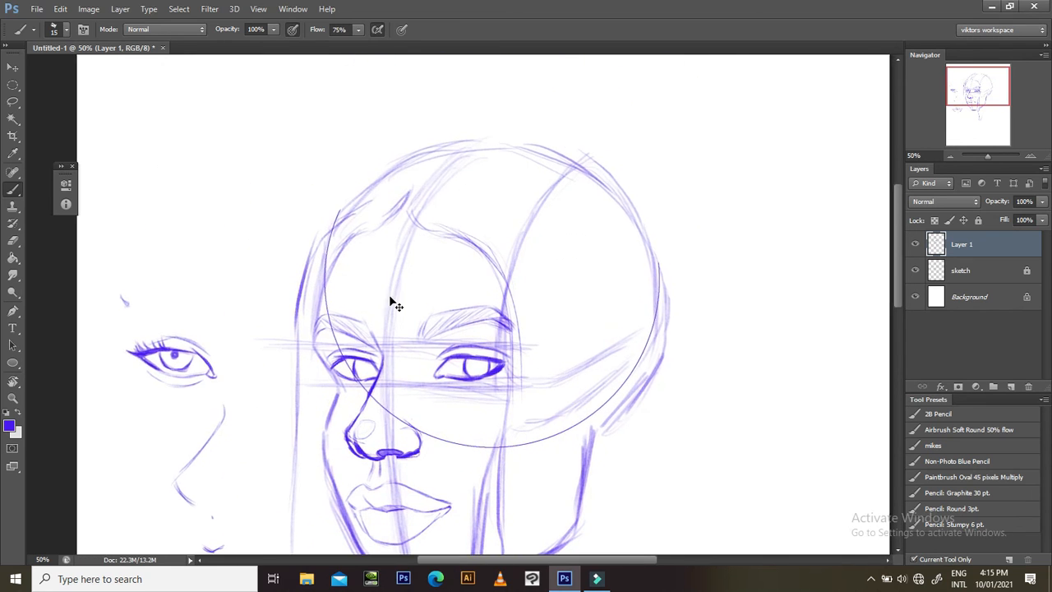
- Select the far-side hair outline freehand and shift it slightly outward, away from the face
{"action": "key", "text": "ctrl+minus"}
{"action": "left_click_drag", "start_coordinate": [574, 382], "coordinate": [554, 296]}
{"action": "left_click_drag", "start_coordinate": [427, 388], "coordinate": [426, 345]}
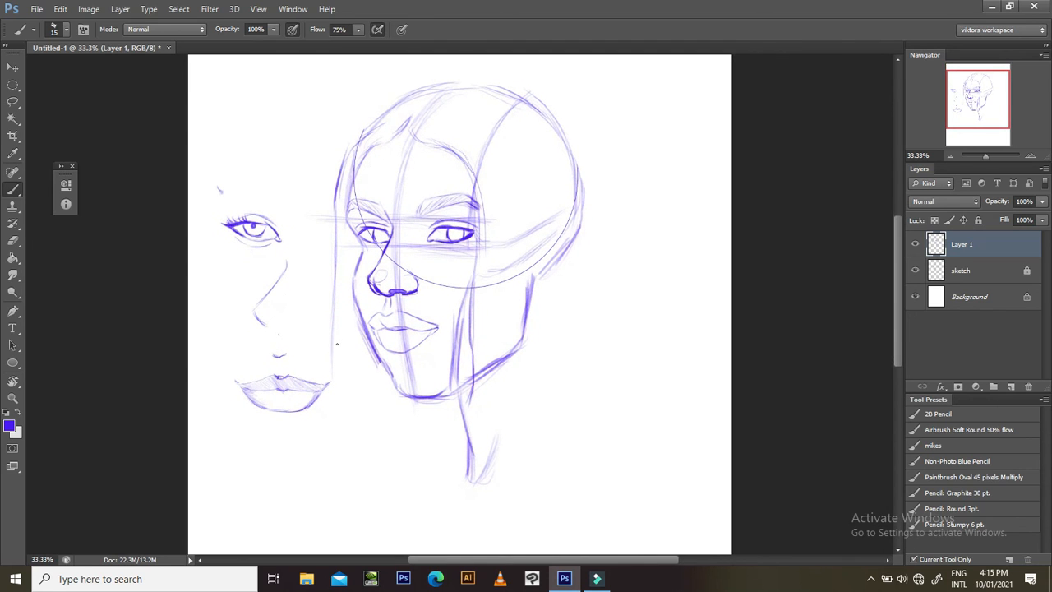
{"action": "key", "text": "ctrl+plus"}
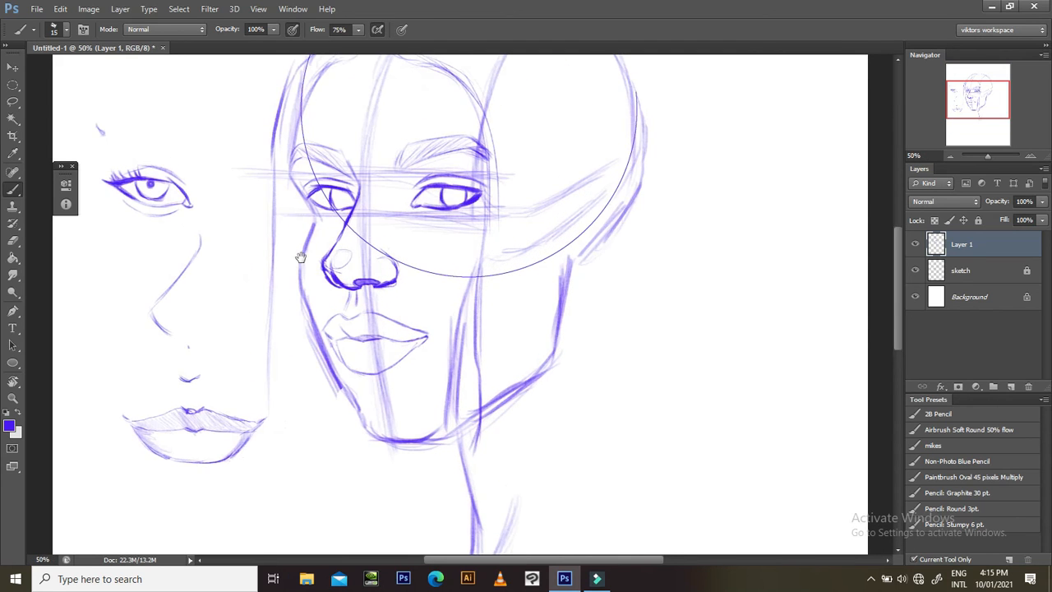
{"action": "scroll", "coordinate": [272, 213], "scroll_direction": "down", "scroll_amount": 2}
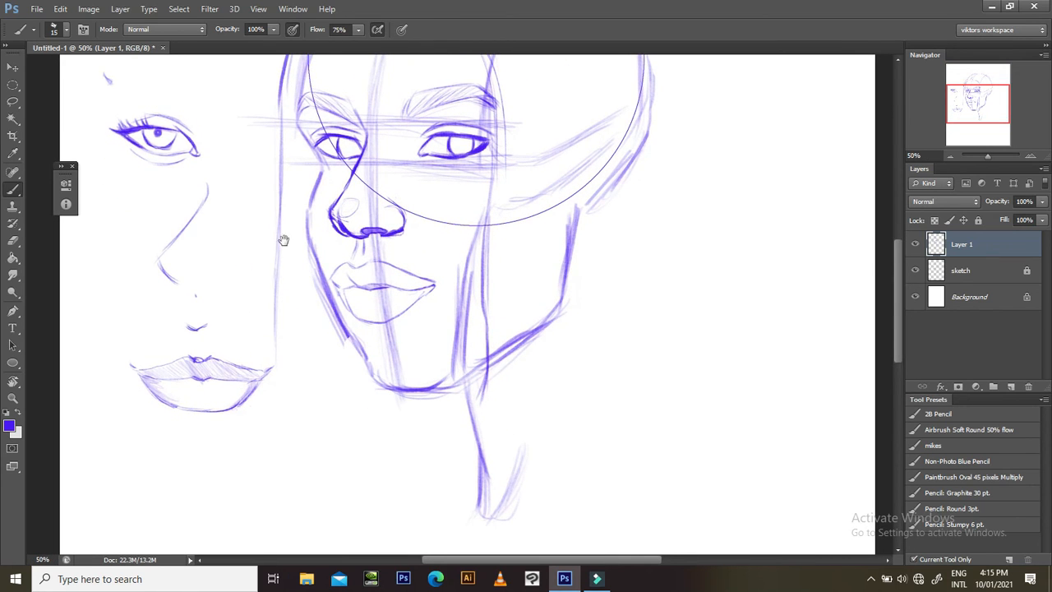
{"action": "scroll", "coordinate": [282, 238], "scroll_direction": "up", "scroll_amount": 2}
{"action": "key", "text": "l"}
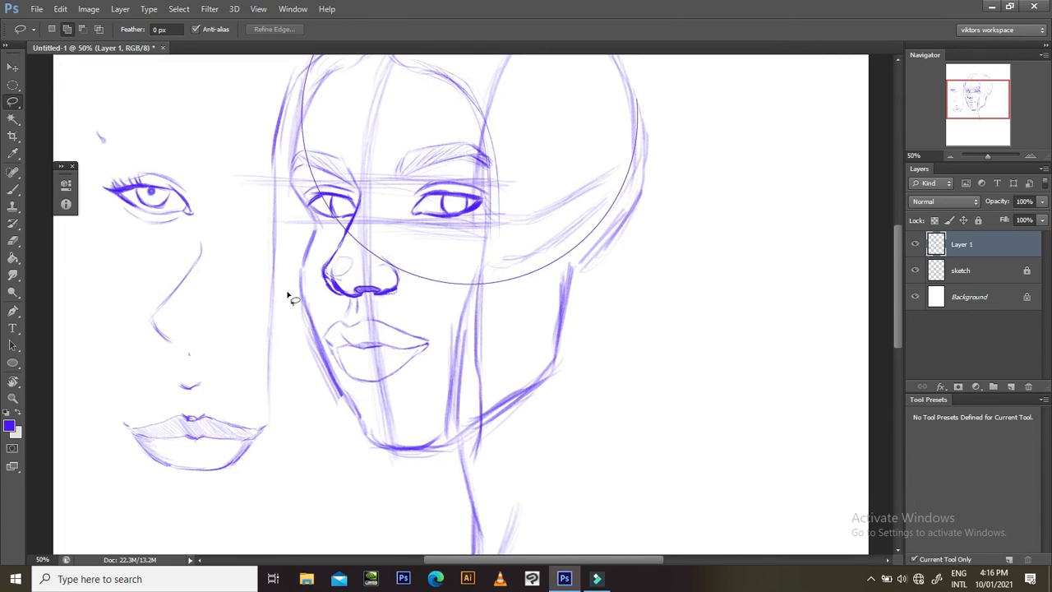
{"action": "mouse_move", "coordinate": [265, 146]}
{"action": "left_mouse_down"}
{"action": "mouse_move", "coordinate": [290, 81]}
{"action": "mouse_move", "coordinate": [292, 348]}
{"action": "mouse_move", "coordinate": [249, 289]}
{"action": "left_mouse_up"}
{"action": "key", "text": "ctrl+t"}
{"action": "left_click_drag", "start_coordinate": [279, 365], "coordinate": [276, 363]}
{"action": "key", "text": "Return"}
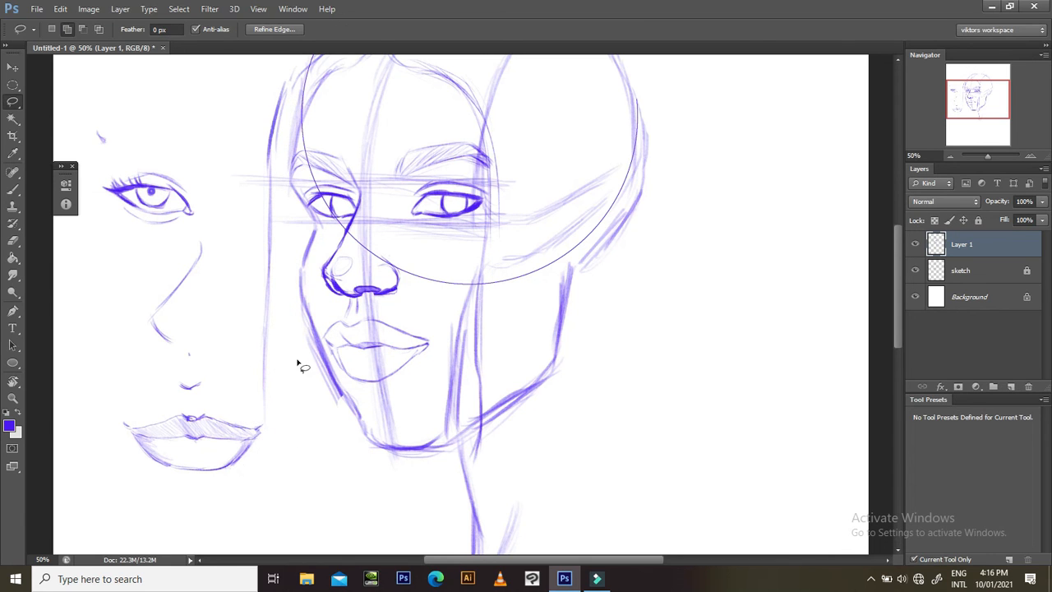
- Extend the far-side outer hair outline straight down past the chin with overlapping size 15 brush strokes
{"action": "key", "text": "b"}
{"action": "scroll", "coordinate": [317, 386], "scroll_direction": "down", "scroll_amount": 5}
{"action": "left_click_drag", "start_coordinate": [276, 264], "coordinate": [273, 351]}
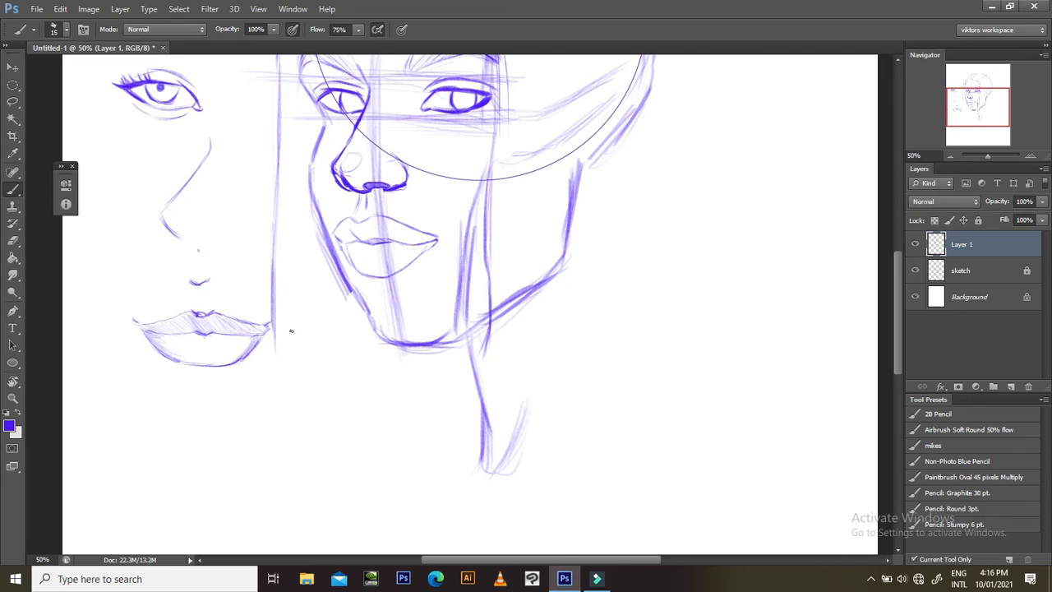
{"action": "mouse_move", "coordinate": [273, 332]}
{"action": "left_mouse_down"}
{"action": "mouse_move", "coordinate": [278, 417]}
{"action": "mouse_move", "coordinate": [277, 365]}
{"action": "mouse_move", "coordinate": [275, 412]}
{"action": "mouse_move", "coordinate": [276, 378]}
{"action": "mouse_move", "coordinate": [272, 412]}
{"action": "left_mouse_up"}
{"action": "left_click_drag", "start_coordinate": [344, 342], "coordinate": [327, 374]}
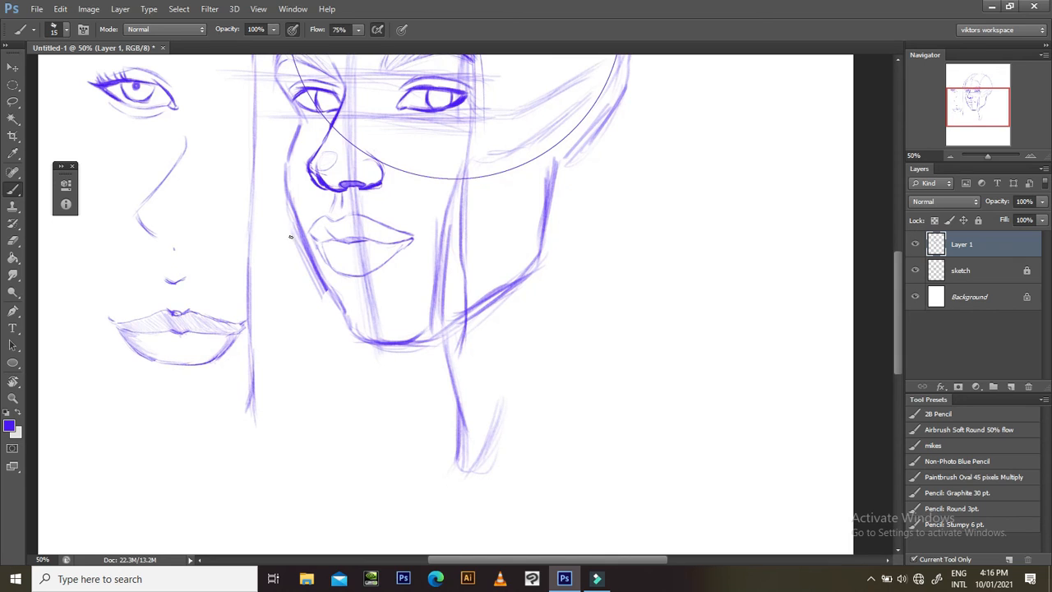
- Draw the inner strand lines of the far-side hair beside the cheek and jaw, with short jagged tips at the bottom
{"action": "mouse_move", "coordinate": [280, 150]}
{"action": "left_mouse_down"}
{"action": "mouse_move", "coordinate": [276, 255]}
{"action": "mouse_move", "coordinate": [289, 332]}
{"action": "left_mouse_up"}
{"action": "left_click_drag", "start_coordinate": [281, 239], "coordinate": [300, 380]}
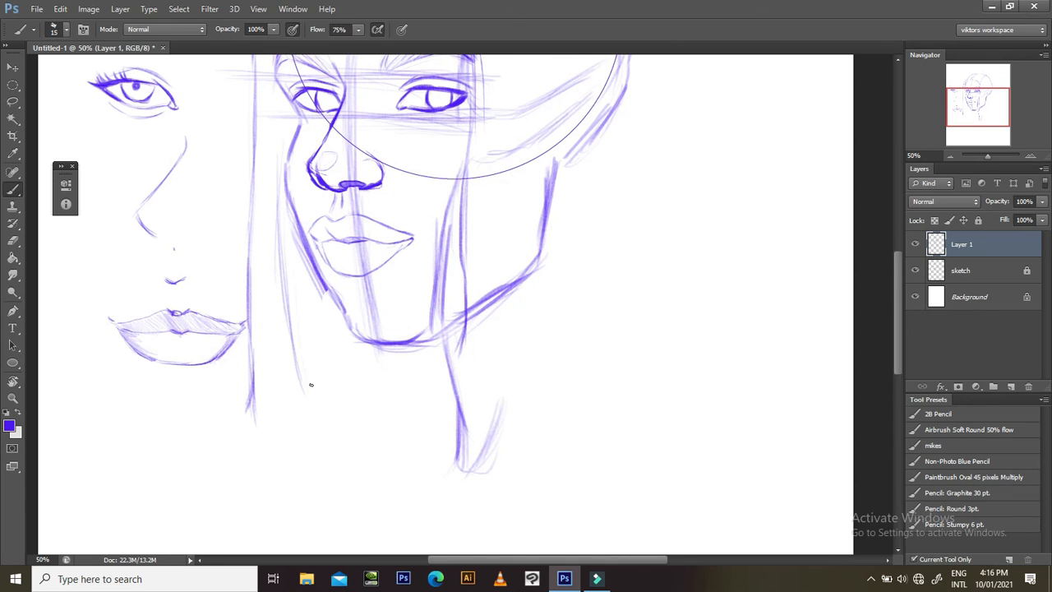
{"action": "scroll", "coordinate": [311, 384], "scroll_direction": "down", "scroll_amount": 2}
{"action": "mouse_move", "coordinate": [298, 302]}
{"action": "left_mouse_down"}
{"action": "mouse_move", "coordinate": [312, 372]}
{"action": "mouse_move", "coordinate": [313, 353]}
{"action": "mouse_move", "coordinate": [277, 363]}
{"action": "left_mouse_up"}
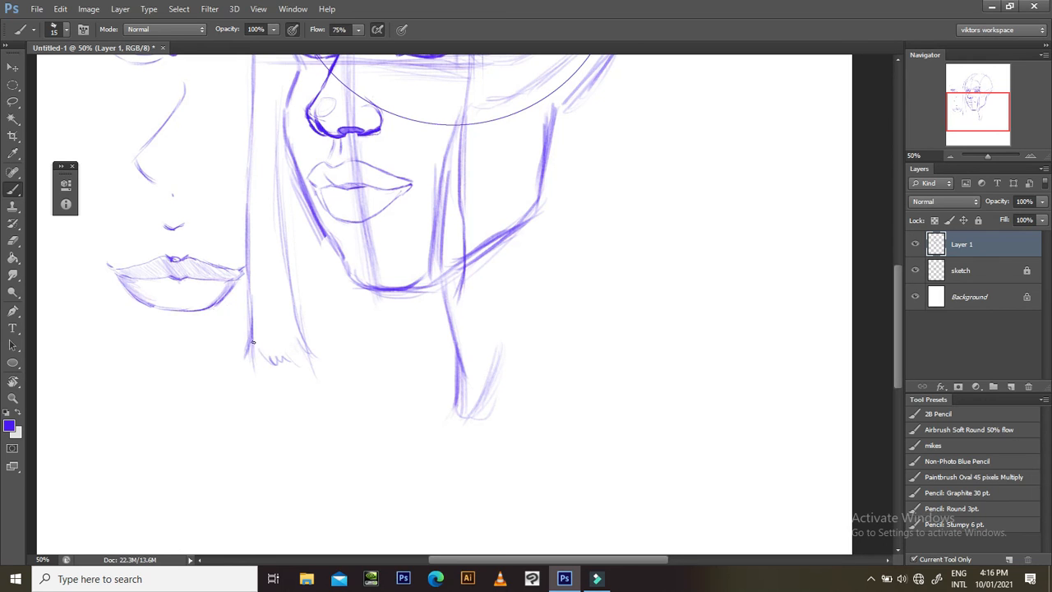
{"action": "scroll", "coordinate": [296, 378], "scroll_direction": "right", "scroll_amount": 3}
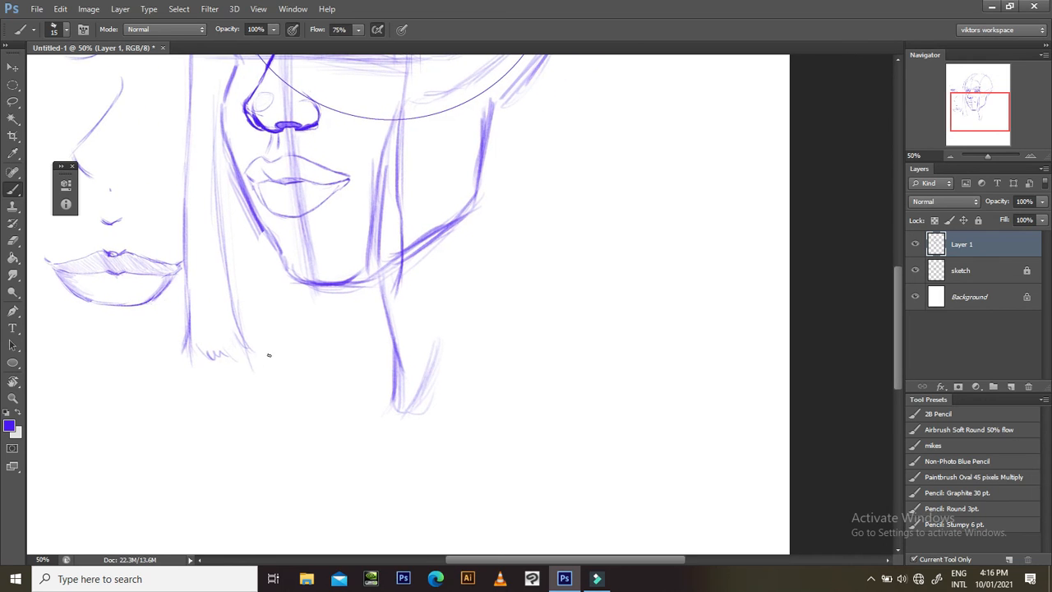
- Draw the hair's bottom edge beneath the chin across to the neck and fill above it with light vertical strand strokes
{"action": "left_click_drag", "start_coordinate": [280, 351], "coordinate": [359, 348]}
{"action": "left_click_drag", "start_coordinate": [348, 297], "coordinate": [359, 350]}
{"action": "left_click_drag", "start_coordinate": [321, 295], "coordinate": [324, 339]}
{"action": "left_click_drag", "start_coordinate": [308, 295], "coordinate": [309, 339]}
{"action": "left_click_drag", "start_coordinate": [246, 251], "coordinate": [254, 304]}
{"action": "left_click_drag", "start_coordinate": [260, 255], "coordinate": [278, 337]}
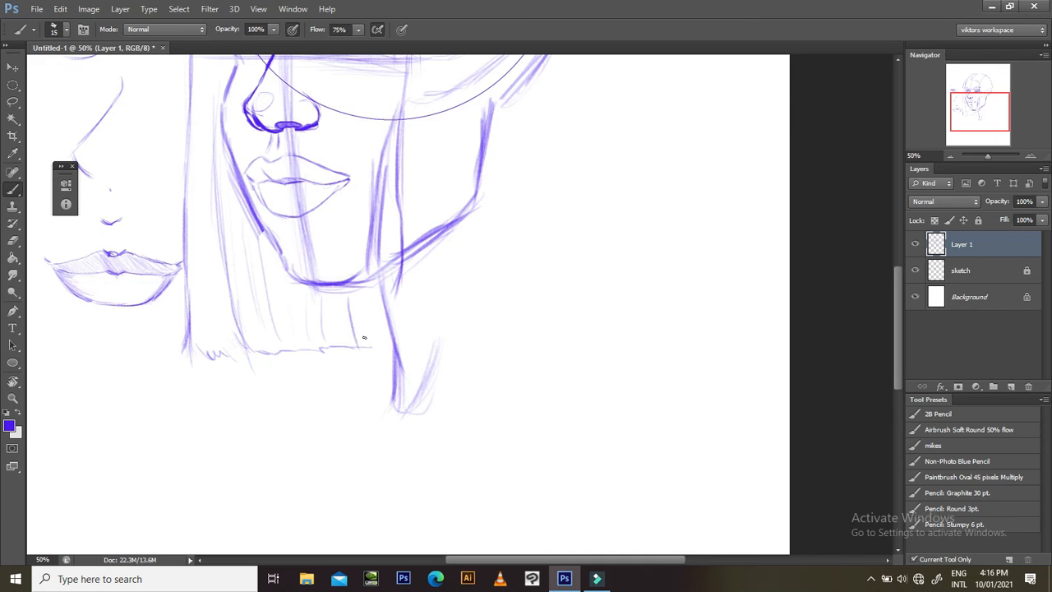
{"action": "mouse_move", "coordinate": [357, 293]}
{"action": "left_mouse_down"}
{"action": "mouse_move", "coordinate": [363, 347]}
{"action": "mouse_move", "coordinate": [391, 344]}
{"action": "left_mouse_up"}
{"action": "scroll", "coordinate": [416, 320], "scroll_direction": "up", "scroll_amount": 3}
{"action": "key", "text": "ctrl+minus"}
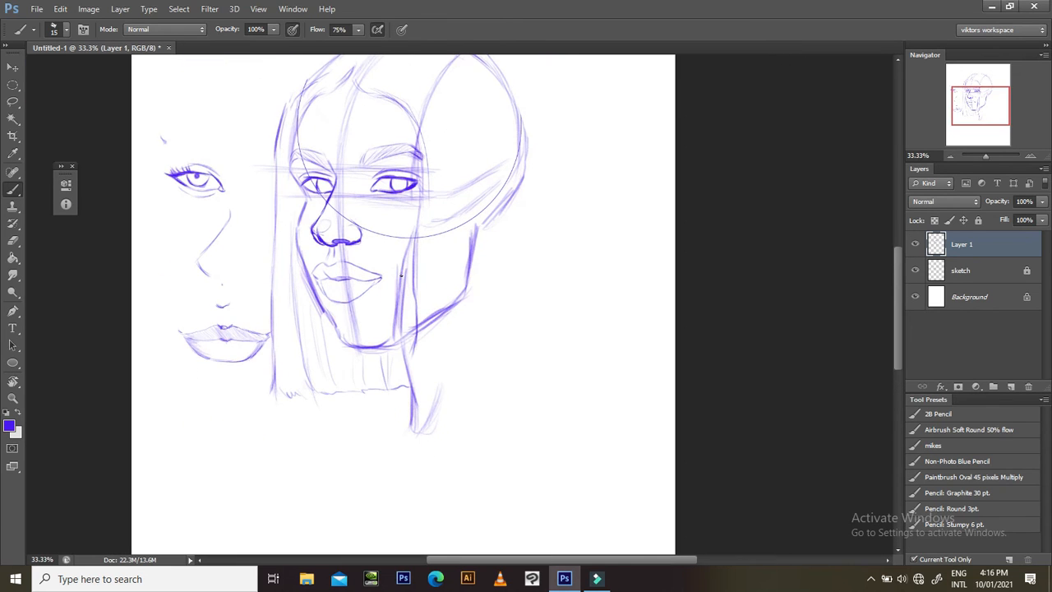
{"action": "left_click_drag", "start_coordinate": [380, 276], "coordinate": [323, 318]}
{"action": "mouse_move", "coordinate": [395, 220]}
{"action": "left_mouse_down"}
{"action": "mouse_move", "coordinate": [385, 216]}
{"action": "mouse_move", "coordinate": [414, 200]}
{"action": "left_mouse_up"}
{"action": "left_click_drag", "start_coordinate": [458, 88], "coordinate": [466, 151]}
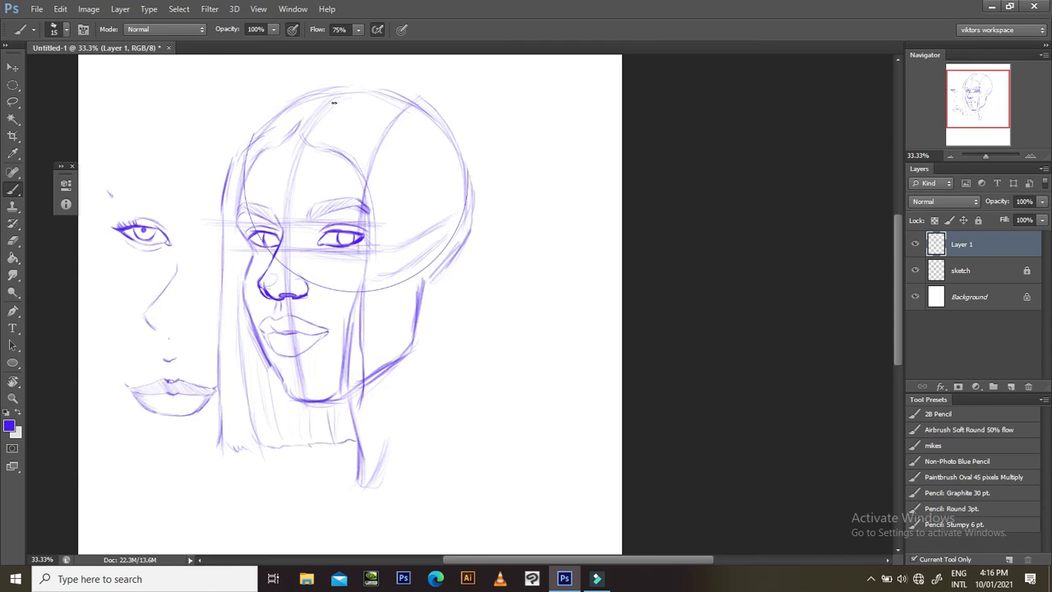
{"action": "mouse_move", "coordinate": [352, 97]}
{"action": "left_mouse_down"}
{"action": "mouse_move", "coordinate": [413, 91]}
{"action": "mouse_move", "coordinate": [352, 100]}
{"action": "mouse_move", "coordinate": [437, 100]}
{"action": "left_mouse_up"}
{"action": "key", "text": "ctrl+z"}
{"action": "mouse_move", "coordinate": [374, 88]}
{"action": "left_mouse_down"}
{"action": "mouse_move", "coordinate": [438, 104]}
{"action": "mouse_move", "coordinate": [476, 139]}
{"action": "mouse_move", "coordinate": [480, 158]}
{"action": "left_mouse_up"}
{"action": "key", "text": "ctrl+z"}
- Draw the near-side outer hair outline, curving from the crown around the back of the skull and down past the ear area
{"action": "left_click_drag", "start_coordinate": [453, 118], "coordinate": [490, 175]}
{"action": "mouse_move", "coordinate": [468, 140]}
{"action": "left_mouse_down"}
{"action": "mouse_move", "coordinate": [495, 195]}
{"action": "mouse_move", "coordinate": [498, 303]}
{"action": "left_mouse_up"}
{"action": "key", "text": "space"}
{"action": "mouse_move", "coordinate": [499, 259]}
{"action": "left_mouse_down"}
{"action": "mouse_move", "coordinate": [496, 330]}
{"action": "mouse_move", "coordinate": [515, 242]}
{"action": "left_mouse_up"}
{"action": "left_click_drag", "start_coordinate": [512, 156], "coordinate": [513, 298]}
{"action": "left_click_drag", "start_coordinate": [509, 195], "coordinate": [515, 296]}
- Extend the near-side outer hair outline below chin level with overlapping strokes and add jagged tips at its lower end
{"action": "left_click_drag", "start_coordinate": [514, 372], "coordinate": [524, 299]}
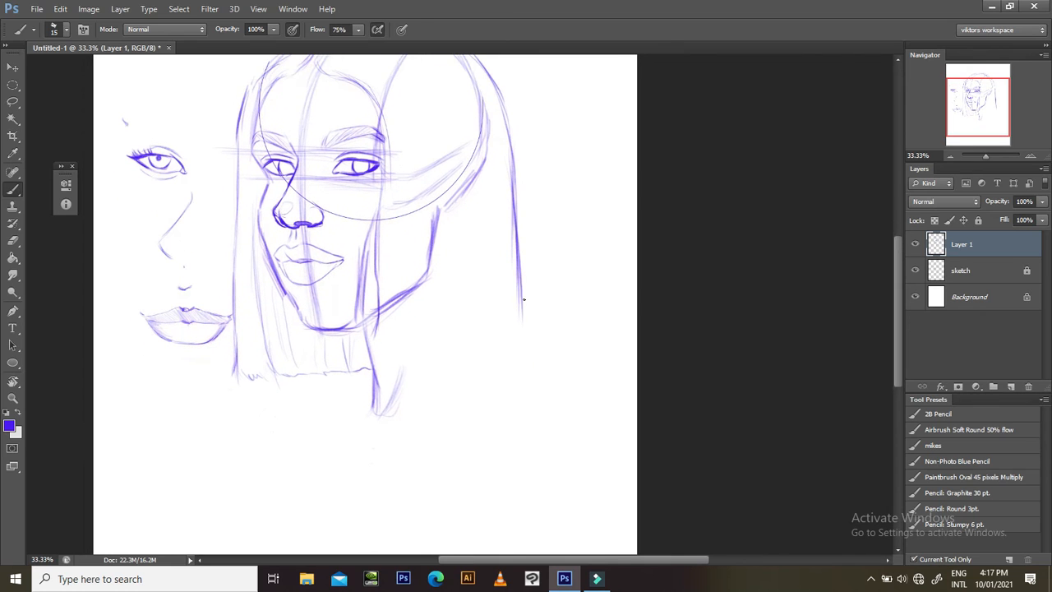
{"action": "left_click_drag", "start_coordinate": [518, 256], "coordinate": [521, 335]}
{"action": "left_click_drag", "start_coordinate": [522, 355], "coordinate": [521, 311]}
{"action": "left_click_drag", "start_coordinate": [525, 299], "coordinate": [532, 360]}
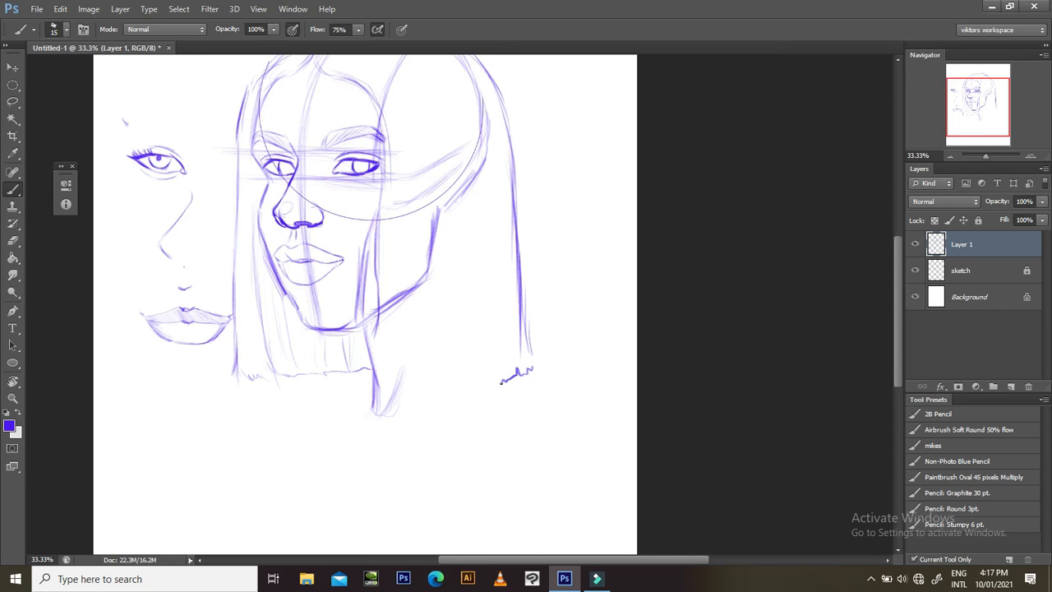
{"action": "left_click_drag", "start_coordinate": [458, 411], "coordinate": [489, 397]}
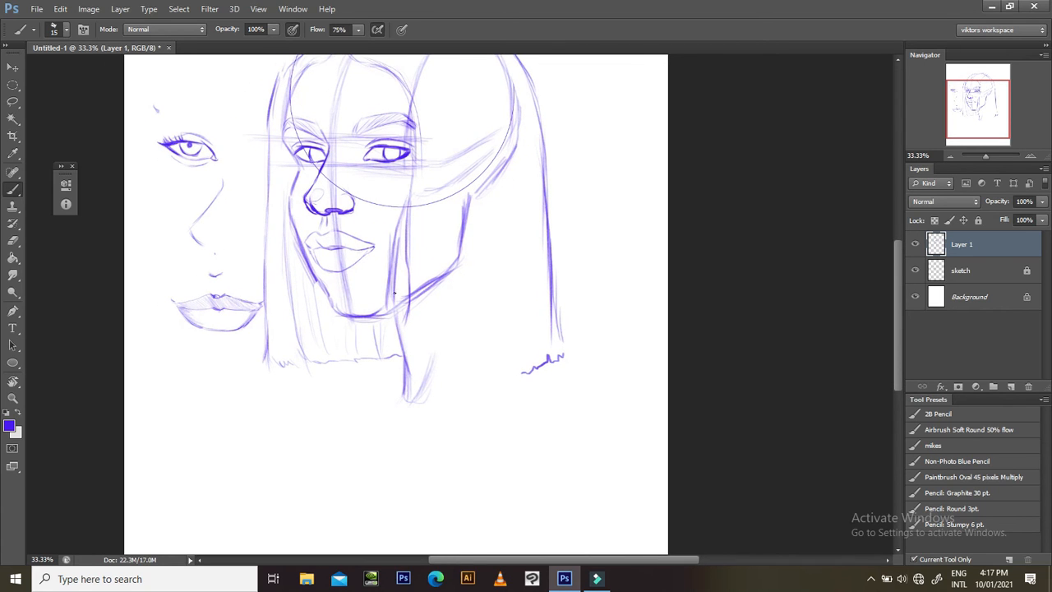
- Select the near-side inner hair line beside the cheek and jaw freehand, nudge its position slightly, and deselect it
{"action": "scroll", "coordinate": [405, 233], "scroll_direction": "up", "scroll_amount": 3}
{"action": "scroll", "coordinate": [405, 233], "scroll_direction": "right", "scroll_amount": 1}
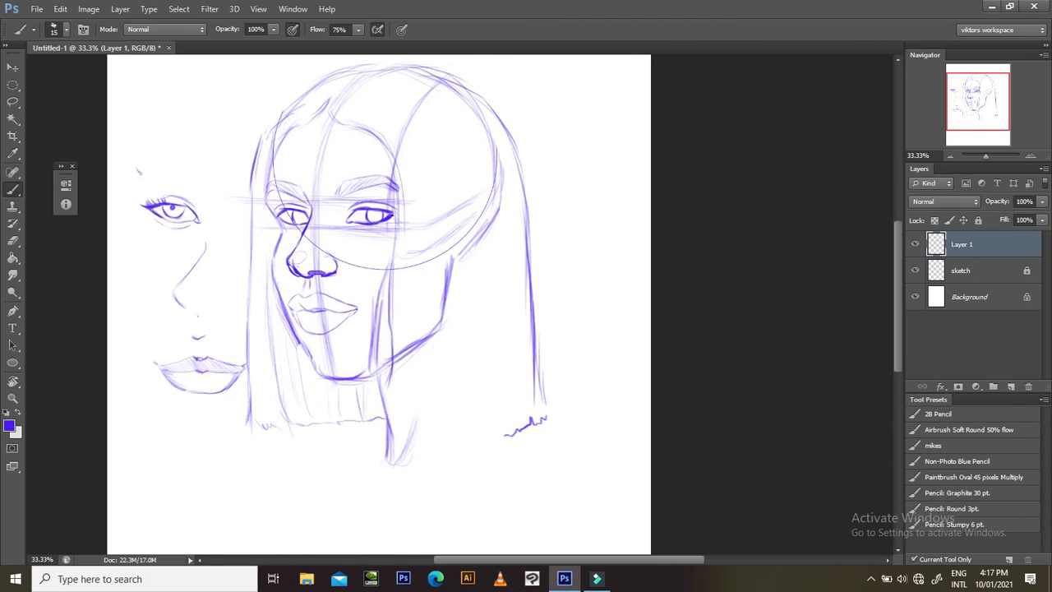
{"action": "key", "text": "l"}
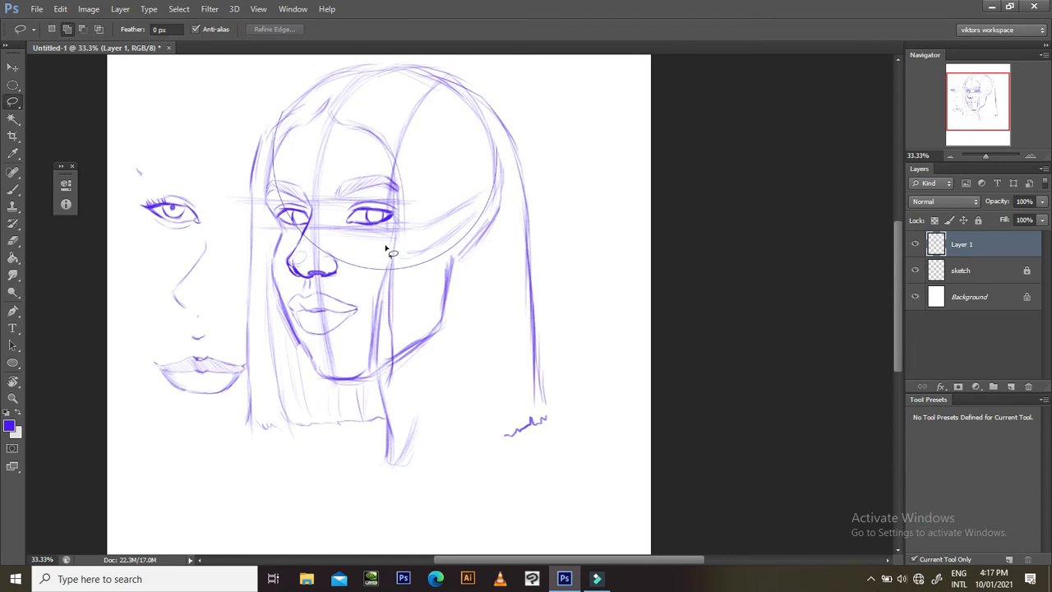
{"action": "mouse_move", "coordinate": [388, 238]}
{"action": "left_mouse_down"}
{"action": "mouse_move", "coordinate": [408, 295]}
{"action": "mouse_move", "coordinate": [408, 396]}
{"action": "mouse_move", "coordinate": [393, 398]}
{"action": "mouse_move", "coordinate": [383, 349]}
{"action": "mouse_move", "coordinate": [389, 242]}
{"action": "left_mouse_up"}
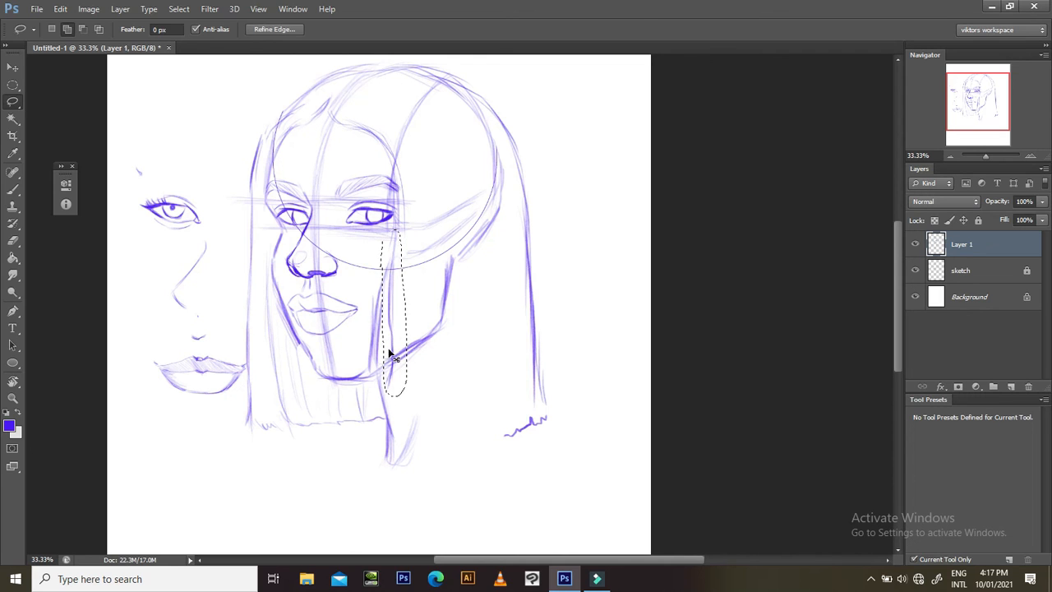
{"action": "key", "text": "ctrl+t"}
{"action": "mouse_move", "coordinate": [394, 375]}
{"action": "left_mouse_down"}
{"action": "mouse_move", "coordinate": [391, 360]}
{"action": "mouse_move", "coordinate": [388, 378]}
{"action": "left_mouse_up"}
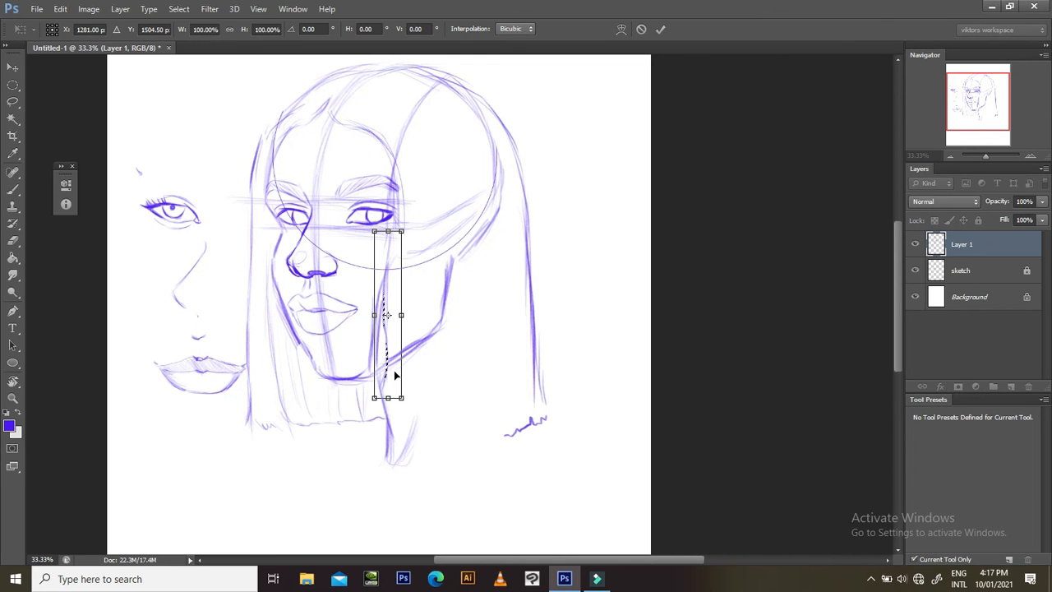
{"action": "left_click_drag", "start_coordinate": [393, 374], "coordinate": [399, 375]}
{"action": "key", "text": "Return"}
{"action": "key", "text": "l"}
{"action": "key", "text": "ctrl+d"}
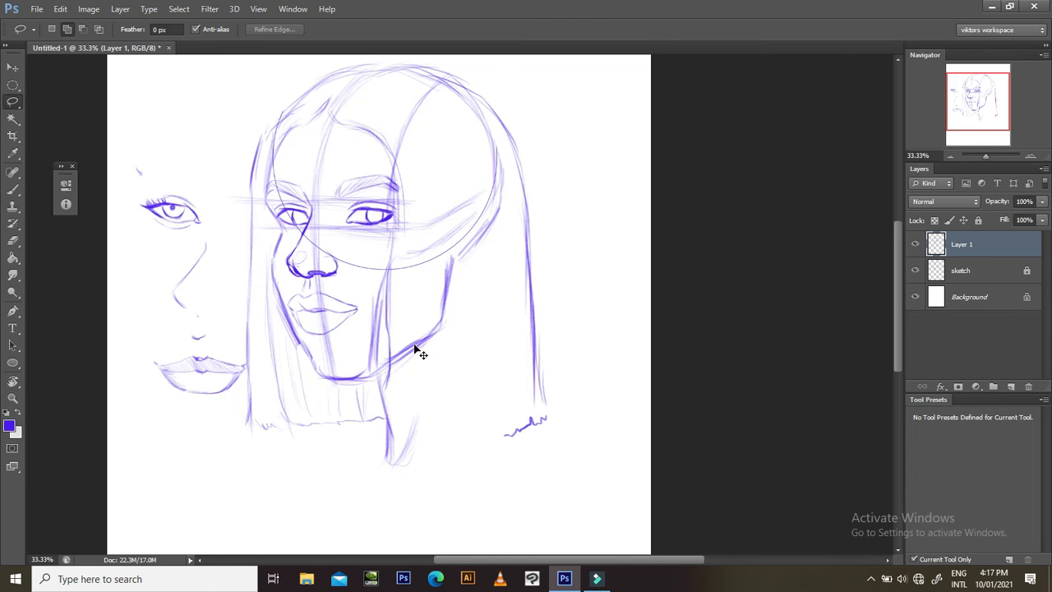
- Draw jagged strand tips where the near-side inner hair line ends beside the neck
{"action": "key", "text": "ctrl+plus"}
{"action": "key", "text": "b"}
{"action": "left_click_drag", "start_coordinate": [312, 344], "coordinate": [386, 250]}
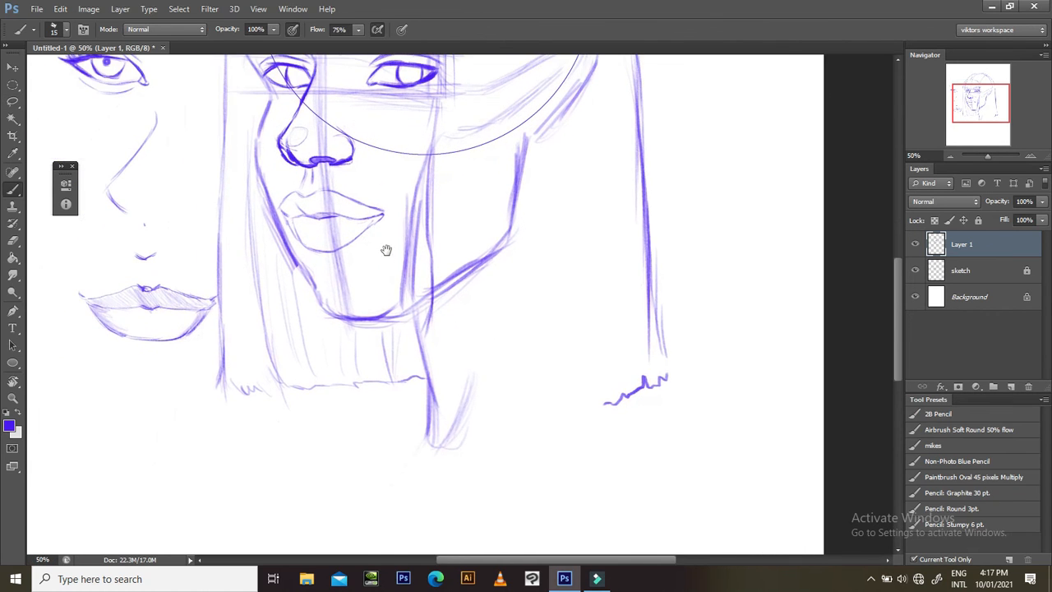
{"action": "scroll", "coordinate": [469, 301], "scroll_direction": "down", "scroll_amount": 2}
{"action": "scroll", "coordinate": [469, 300], "scroll_direction": "right", "scroll_amount": 1}
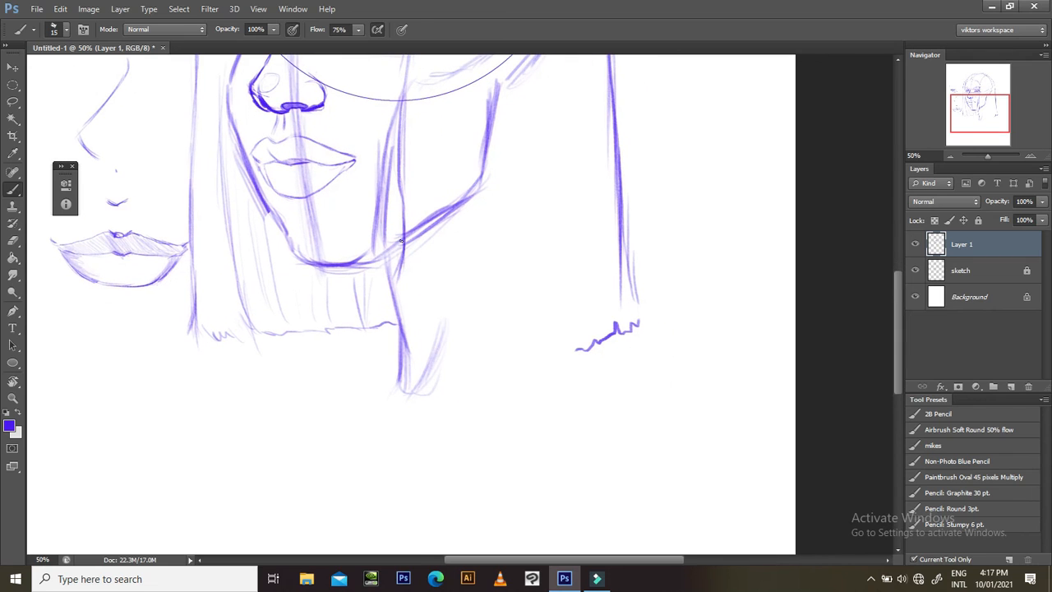
{"action": "left_click_drag", "start_coordinate": [391, 300], "coordinate": [400, 319]}
{"action": "left_click_drag", "start_coordinate": [455, 355], "coordinate": [468, 306]}
- Draw the ragged bottom edge of the near-side hair, linking the strand tips by the neck to the outer outline
{"action": "mouse_move", "coordinate": [456, 360]}
{"action": "left_mouse_down"}
{"action": "mouse_move", "coordinate": [469, 321]}
{"action": "mouse_move", "coordinate": [468, 353]}
{"action": "mouse_move", "coordinate": [570, 352]}
{"action": "left_mouse_up"}
{"action": "key", "text": "space"}
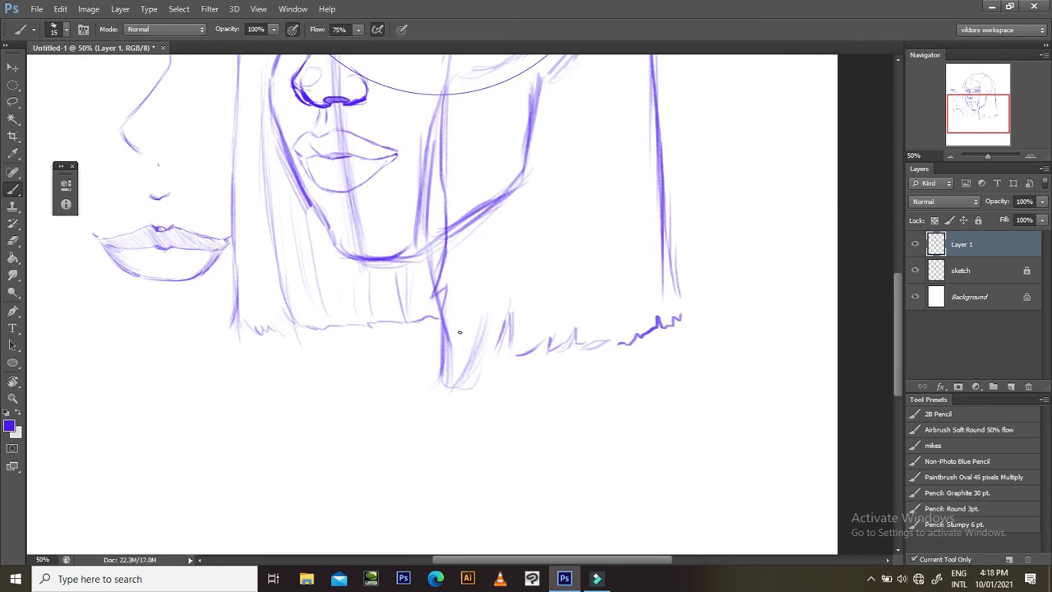
{"action": "mouse_move", "coordinate": [443, 304]}
{"action": "left_mouse_down"}
{"action": "mouse_move", "coordinate": [438, 336]}
{"action": "mouse_move", "coordinate": [449, 332]}
{"action": "left_mouse_up"}
{"action": "key", "text": "ctrl+z"}
{"action": "mouse_move", "coordinate": [458, 298]}
{"action": "left_mouse_down"}
{"action": "mouse_move", "coordinate": [451, 337]}
{"action": "mouse_move", "coordinate": [499, 346]}
{"action": "mouse_move", "coordinate": [511, 320]}
{"action": "mouse_move", "coordinate": [542, 338]}
{"action": "mouse_move", "coordinate": [511, 420]}
{"action": "left_mouse_up"}
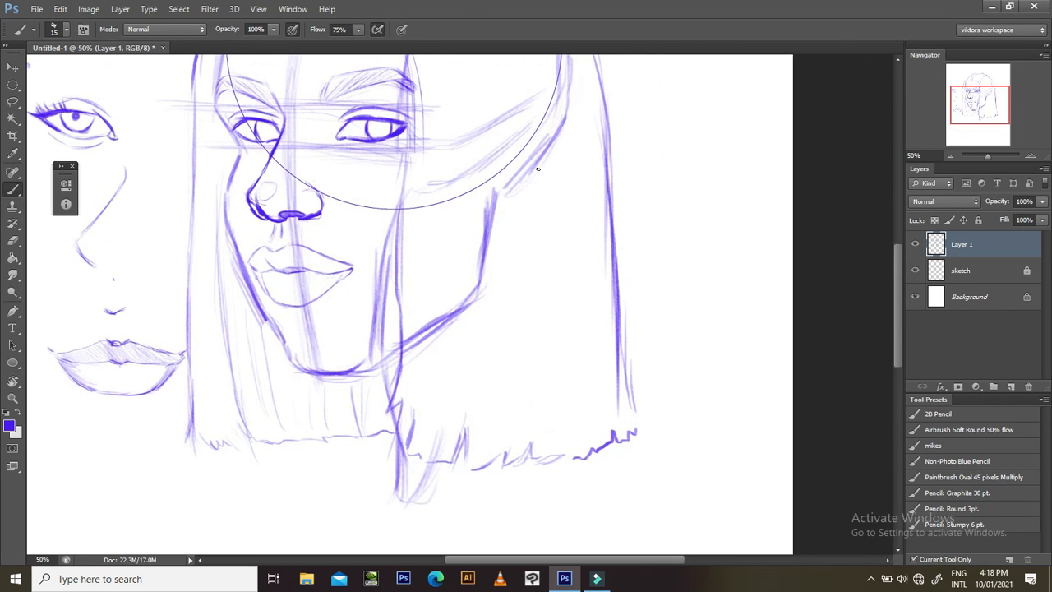
- Darken the lower part of the near-side outer hair outline down to the jagged tips
{"action": "left_click_drag", "start_coordinate": [606, 267], "coordinate": [580, 194]}
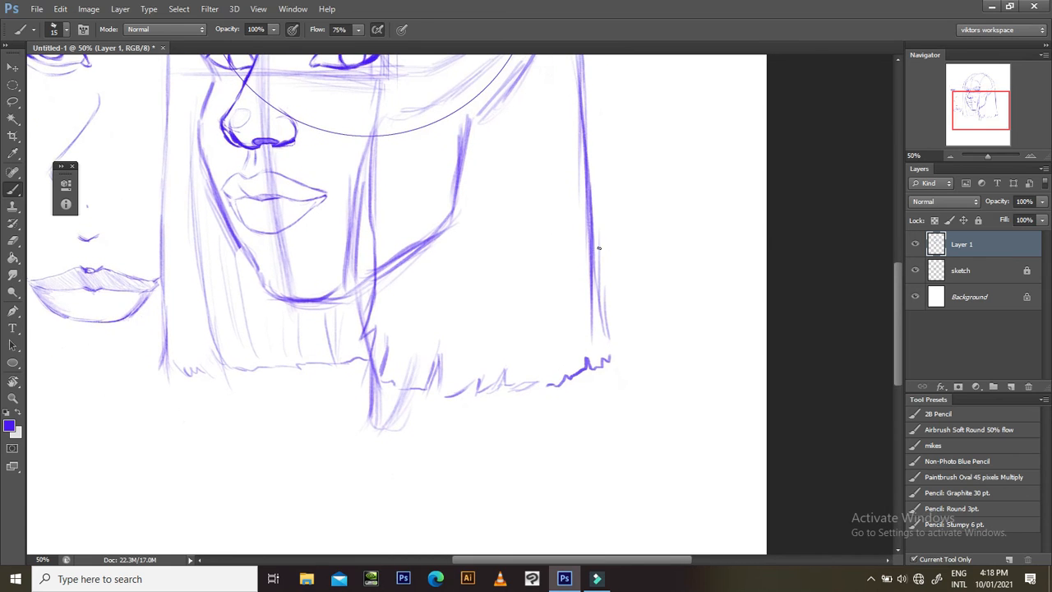
{"action": "left_click_drag", "start_coordinate": [592, 252], "coordinate": [605, 357]}
{"action": "key", "text": "ctrl+minus"}
{"action": "key", "text": "ctrl+minus"}
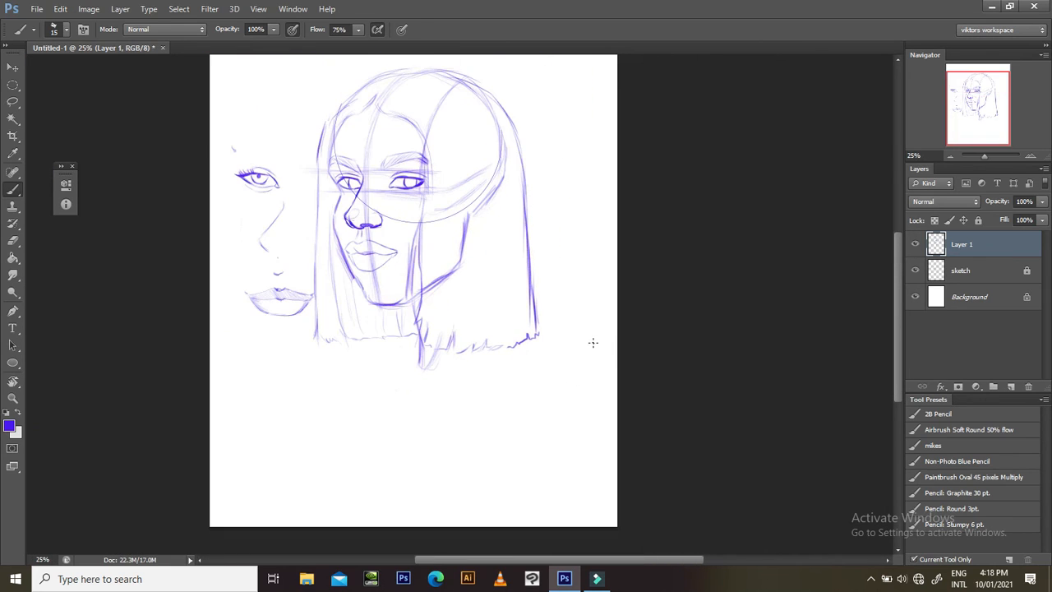
- Select the near-side hair's ragged bottom edge freehand, move it slightly up and outward, and deselect it
{"action": "key", "text": "ctrl+plus"}
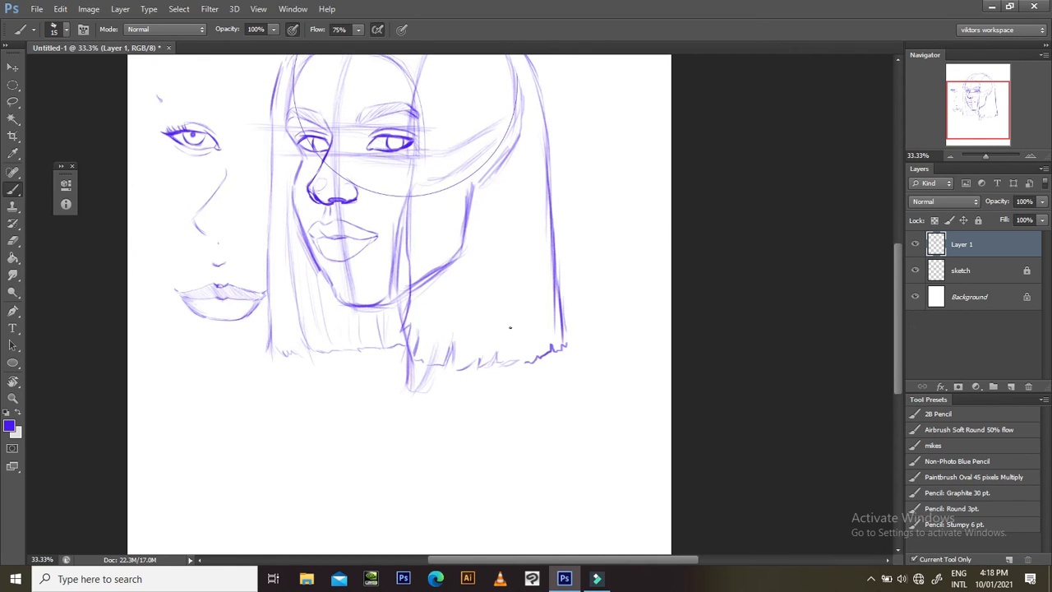
{"action": "key", "text": "l"}
{"action": "mouse_move", "coordinate": [401, 314]}
{"action": "left_mouse_down"}
{"action": "mouse_move", "coordinate": [515, 305]}
{"action": "mouse_move", "coordinate": [571, 323]}
{"action": "mouse_move", "coordinate": [553, 395]}
{"action": "mouse_move", "coordinate": [415, 372]}
{"action": "mouse_move", "coordinate": [398, 318]}
{"action": "left_mouse_up"}
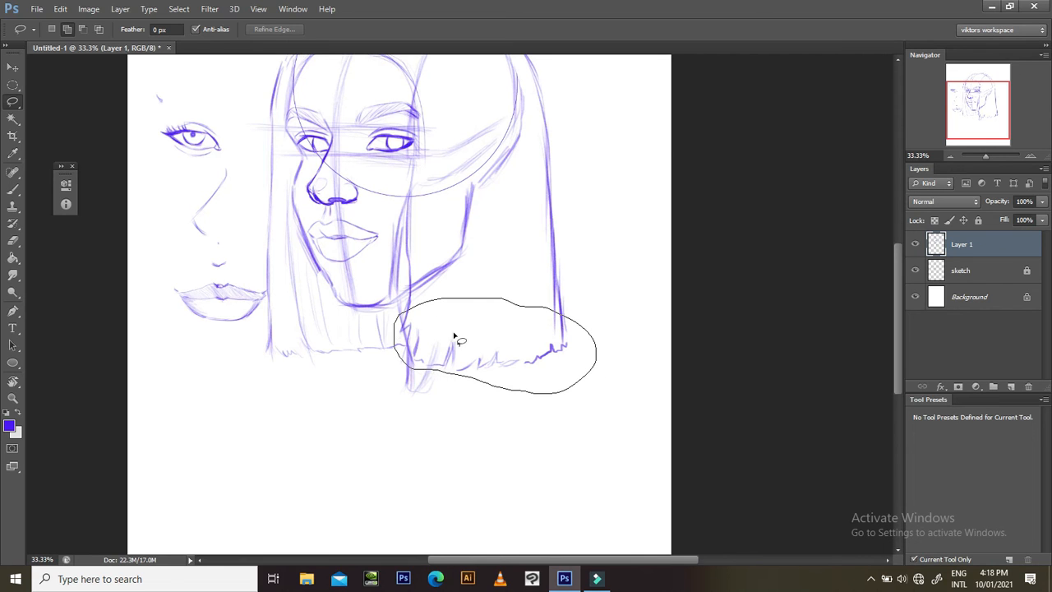
{"action": "key", "text": "ctrl+t"}
{"action": "left_click_drag", "start_coordinate": [510, 338], "coordinate": [520, 347]}
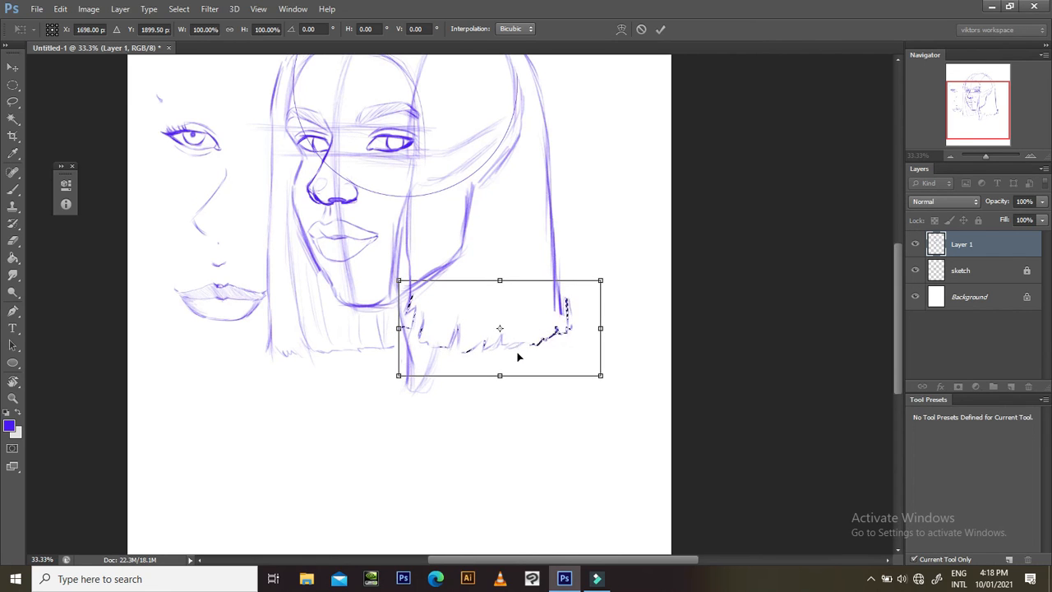
{"action": "key", "text": "Return"}
{"action": "key", "text": "ctrl+d"}
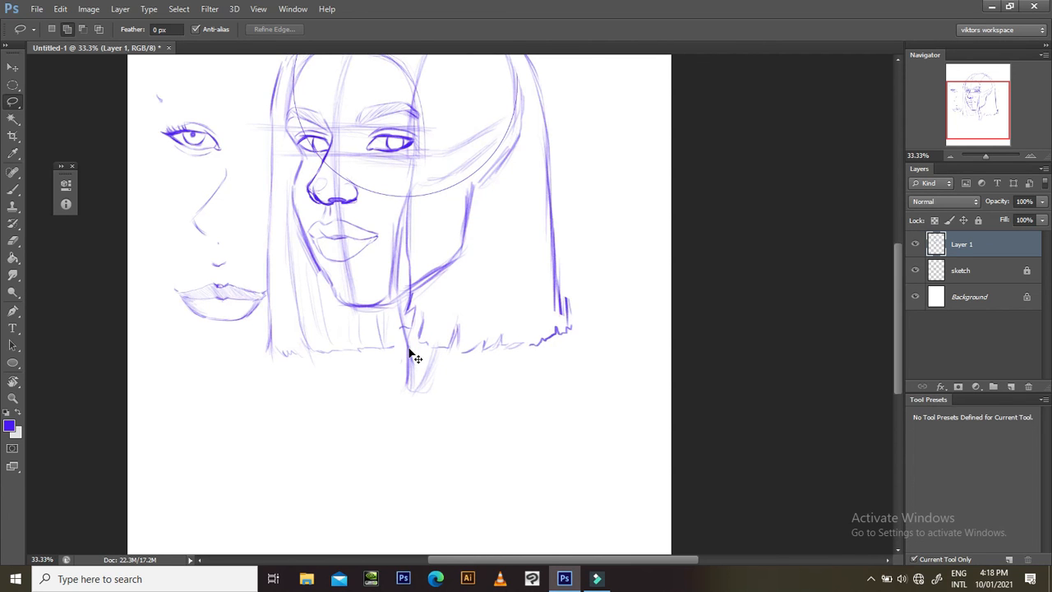
- Erase the stray strand ends at the outer lower corner of the near-side hair with an enlarged eraser
{"action": "key", "text": "ctrl+plus"}
{"action": "scroll", "coordinate": [361, 201], "scroll_direction": "up", "scroll_amount": 3}
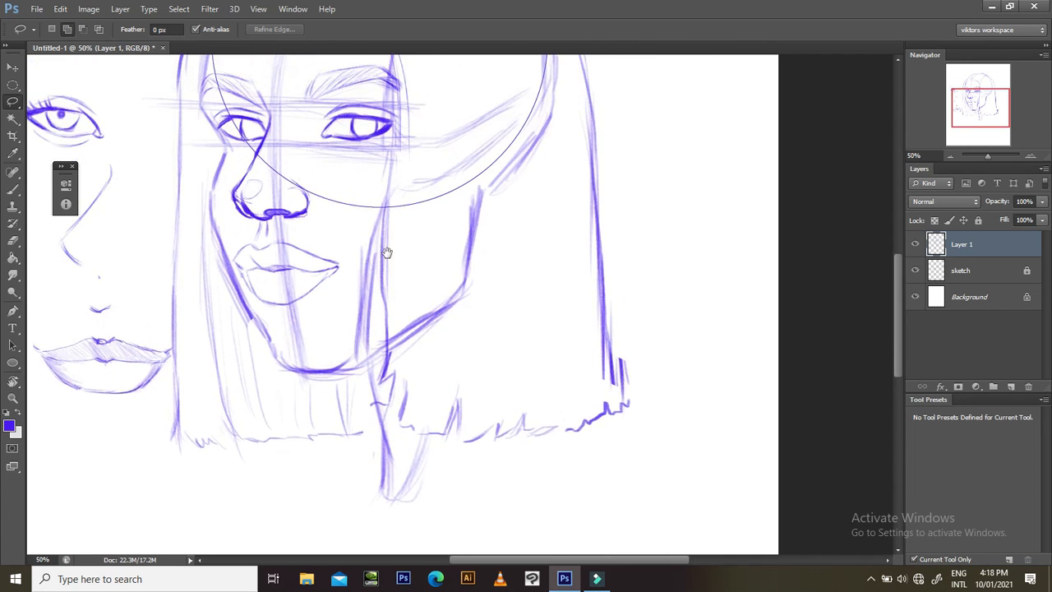
{"action": "key", "text": "b"}
{"action": "scroll", "coordinate": [432, 285], "scroll_direction": "up", "scroll_amount": 2}
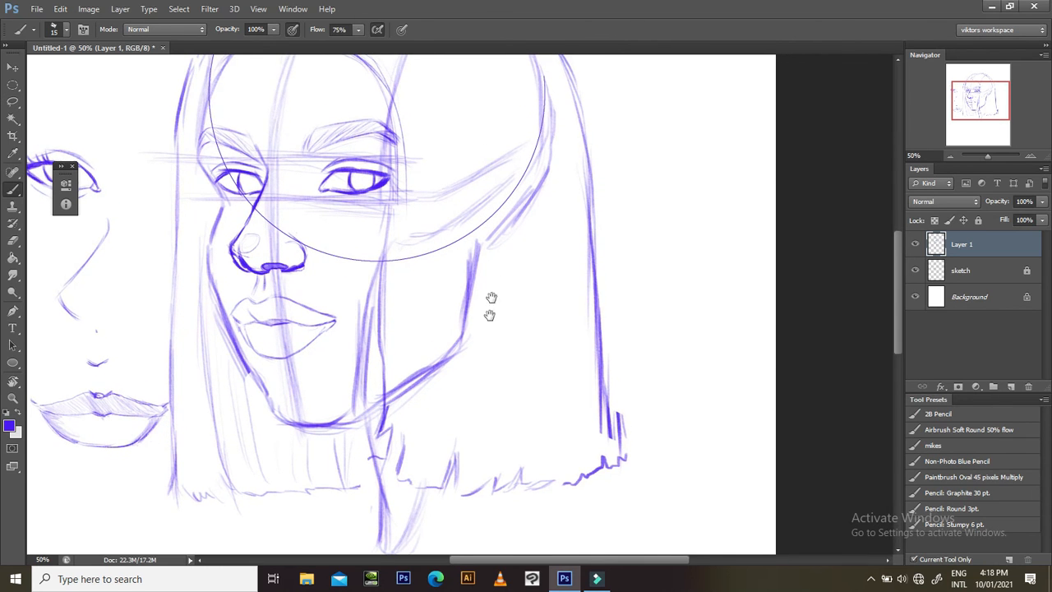
{"action": "scroll", "coordinate": [489, 301], "scroll_direction": "down", "scroll_amount": 6}
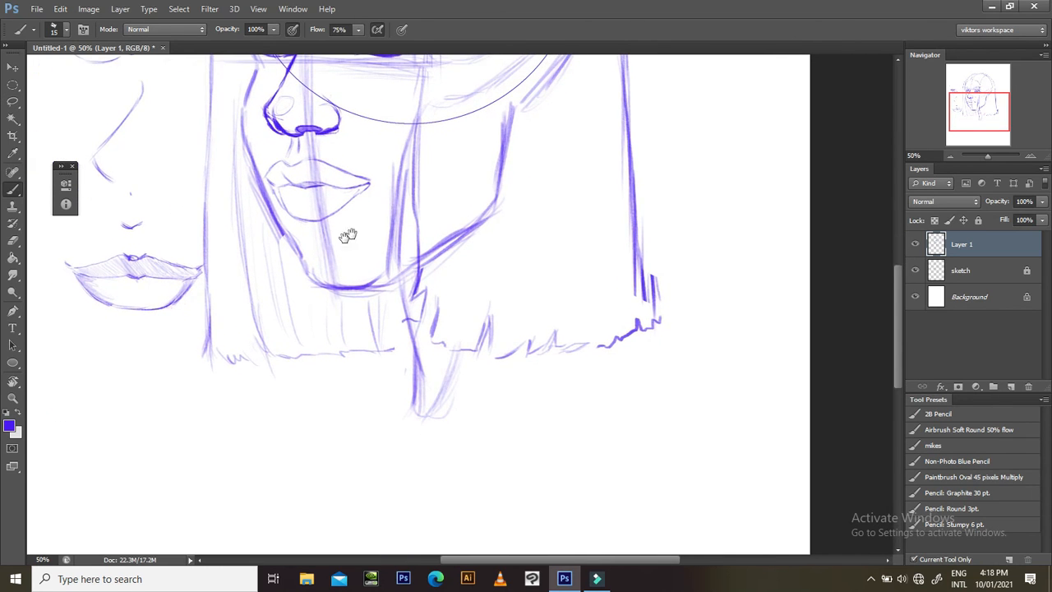
{"action": "scroll", "coordinate": [352, 247], "scroll_direction": "up", "scroll_amount": 5}
{"action": "left_click_drag", "start_coordinate": [498, 336], "coordinate": [462, 183]}
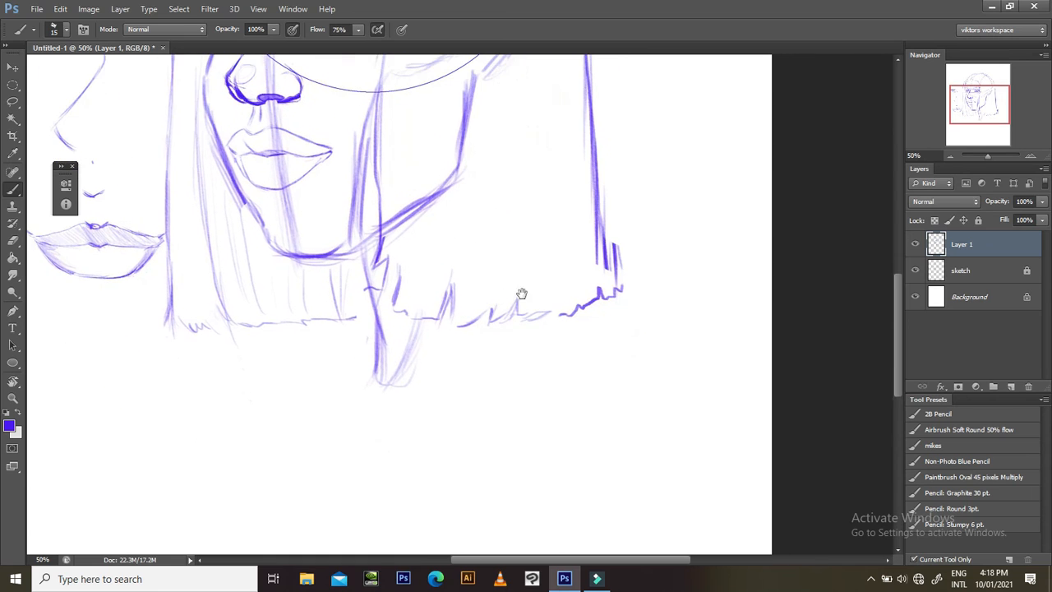
{"action": "key", "text": "e"}
{"action": "key", "text": "bracketright"}
{"action": "key", "text": "bracketright"}
{"action": "key", "text": "bracketright"}
{"action": "key", "text": "bracketright"}
{"action": "key", "text": "bracketright"}
{"action": "key", "text": "bracketright"}
{"action": "key", "text": "bracketright"}
{"action": "key", "text": "bracketright"}
{"action": "mouse_move", "coordinate": [614, 279]}
{"action": "left_mouse_down"}
{"action": "mouse_move", "coordinate": [614, 256]}
{"action": "mouse_move", "coordinate": [631, 309]}
{"action": "left_mouse_up"}
{"action": "key", "text": "b"}
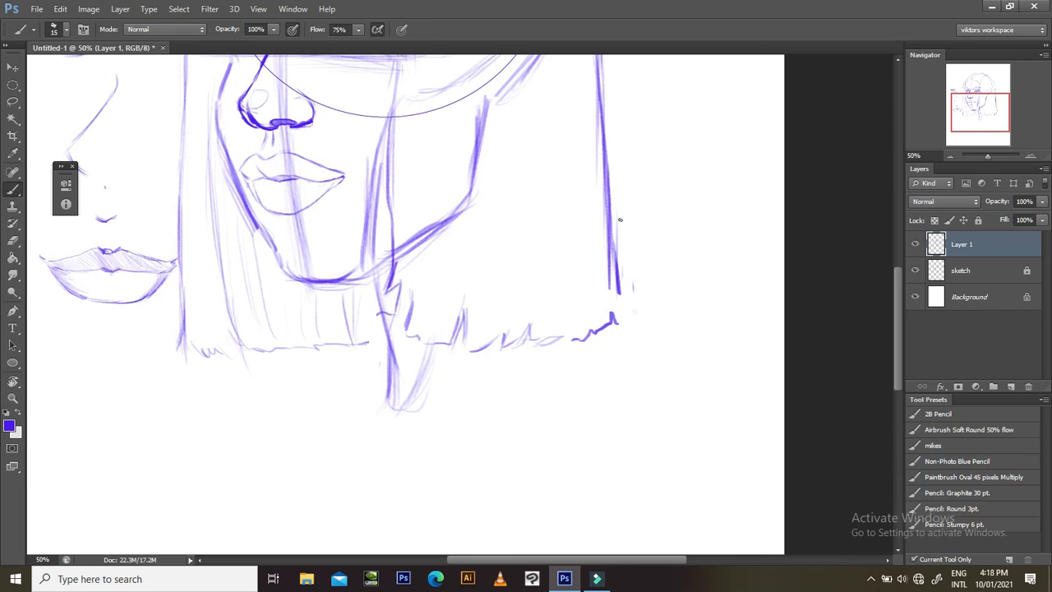
- Select the near-side hair's long outer outline freehand, move it slightly outward, and deselect it
{"action": "scroll", "coordinate": [625, 209], "scroll_direction": "up", "scroll_amount": 3}
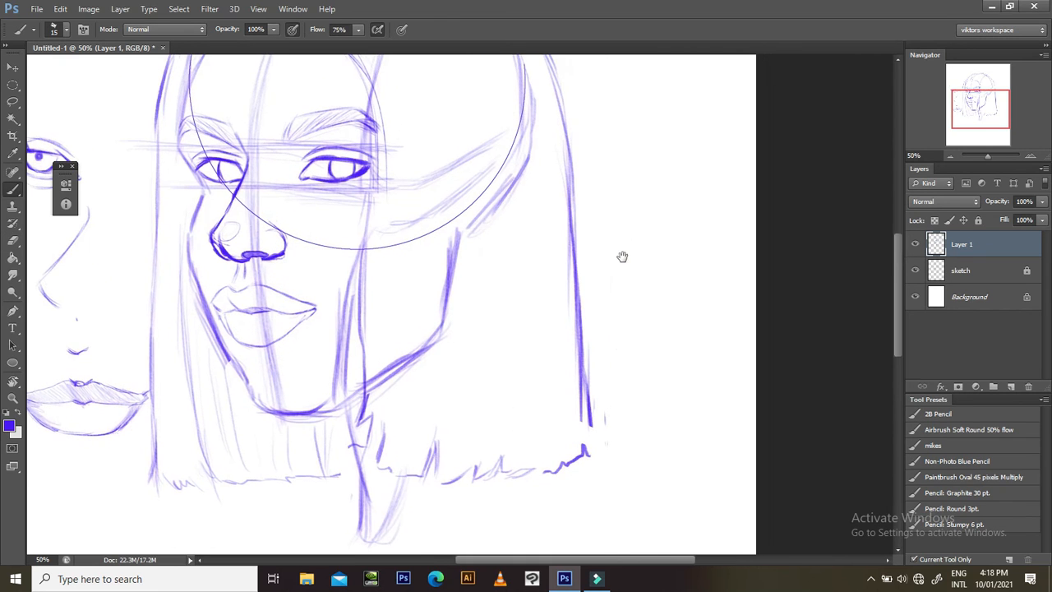
{"action": "key", "text": "ctrl+minus"}
{"action": "key", "text": "ctrl+minus"}
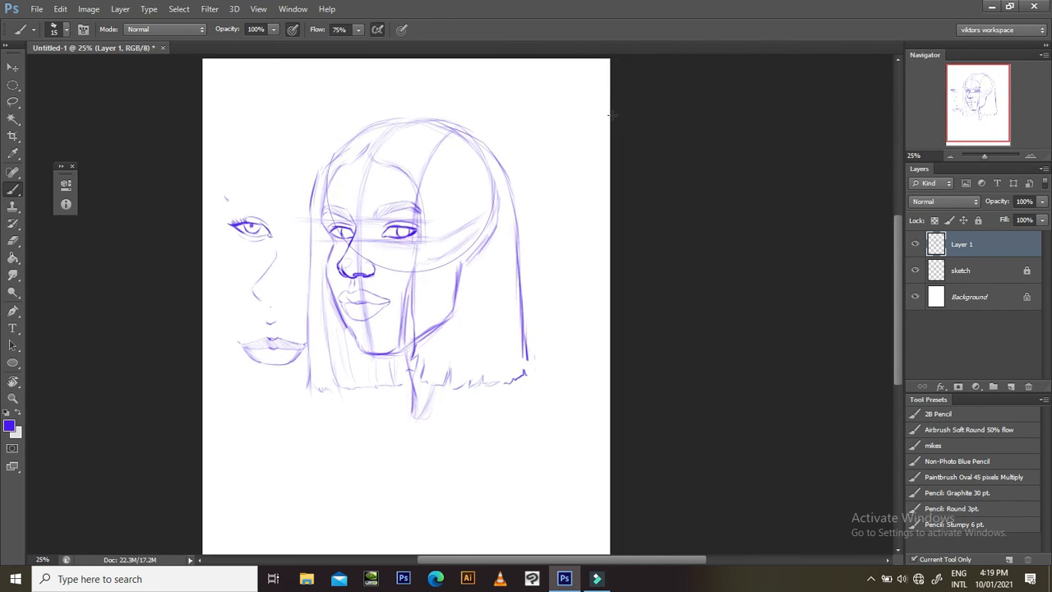
{"action": "key", "text": "l"}
{"action": "mouse_move", "coordinate": [490, 168]}
{"action": "left_mouse_down"}
{"action": "mouse_move", "coordinate": [518, 132]}
{"action": "mouse_move", "coordinate": [558, 271]}
{"action": "mouse_move", "coordinate": [548, 362]}
{"action": "mouse_move", "coordinate": [535, 380]}
{"action": "mouse_move", "coordinate": [522, 379]}
{"action": "mouse_move", "coordinate": [508, 235]}
{"action": "left_mouse_up"}
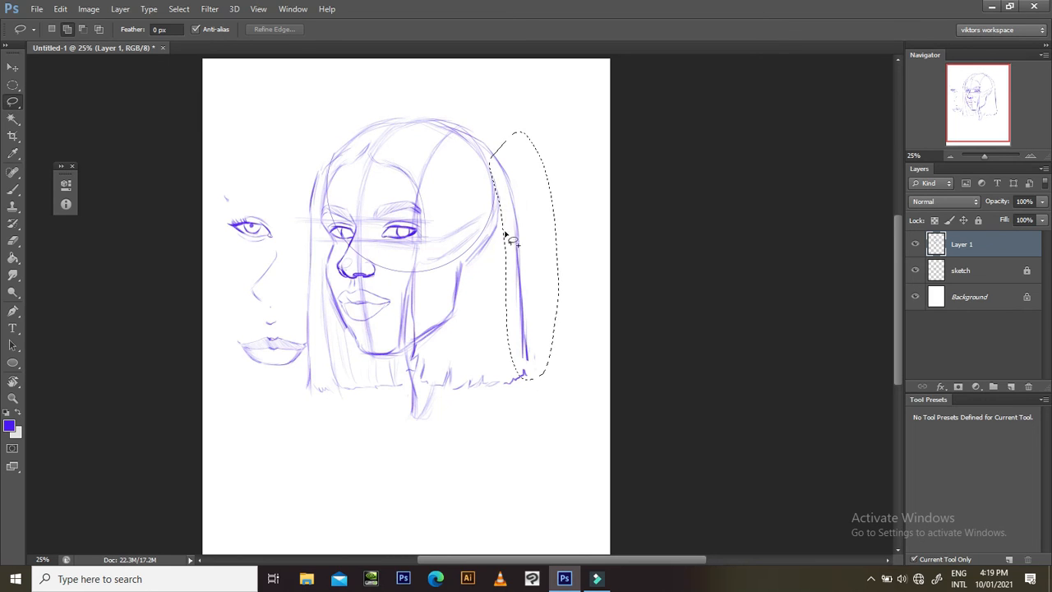
{"action": "key", "text": "ctrl+t"}
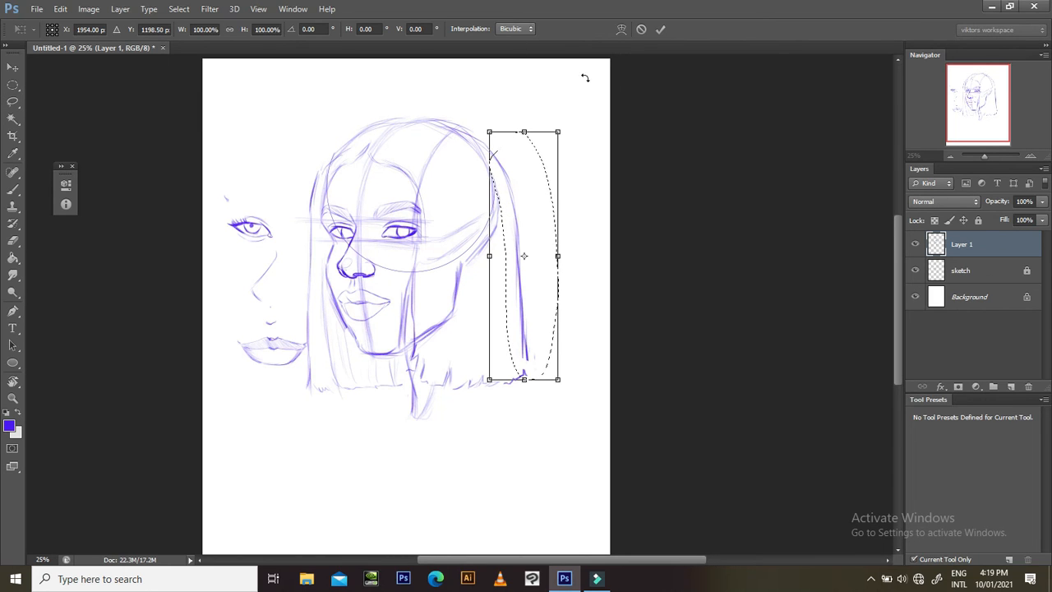
{"action": "left_click_drag", "start_coordinate": [524, 193], "coordinate": [528, 194]}
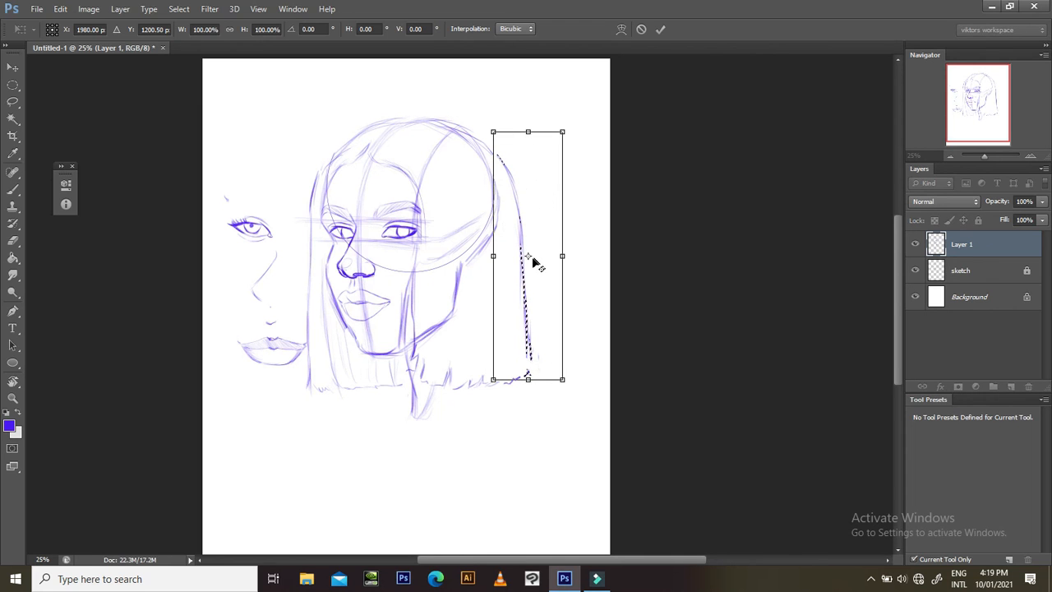
{"action": "key", "text": "Return"}
{"action": "key", "text": "ctrl+d"}
- Darken the near-side upper hair outline from the crown down to the long side edge
{"action": "key", "text": "r"}
{"action": "mouse_move", "coordinate": [564, 183]}
{"action": "left_mouse_down"}
{"action": "mouse_move", "coordinate": [656, 193]}
{"action": "mouse_move", "coordinate": [595, 204]}
{"action": "left_mouse_up"}
{"action": "key", "text": "b"}
{"action": "left_click_drag", "start_coordinate": [570, 168], "coordinate": [585, 196]}
{"action": "mouse_move", "coordinate": [562, 149]}
{"action": "left_mouse_down"}
{"action": "mouse_move", "coordinate": [580, 181]}
{"action": "mouse_move", "coordinate": [585, 227]}
{"action": "left_mouse_up"}
{"action": "mouse_move", "coordinate": [579, 174]}
{"action": "left_mouse_down"}
{"action": "mouse_move", "coordinate": [586, 234]}
{"action": "mouse_move", "coordinate": [588, 220]}
{"action": "left_mouse_up"}
{"action": "key", "text": "Escape"}
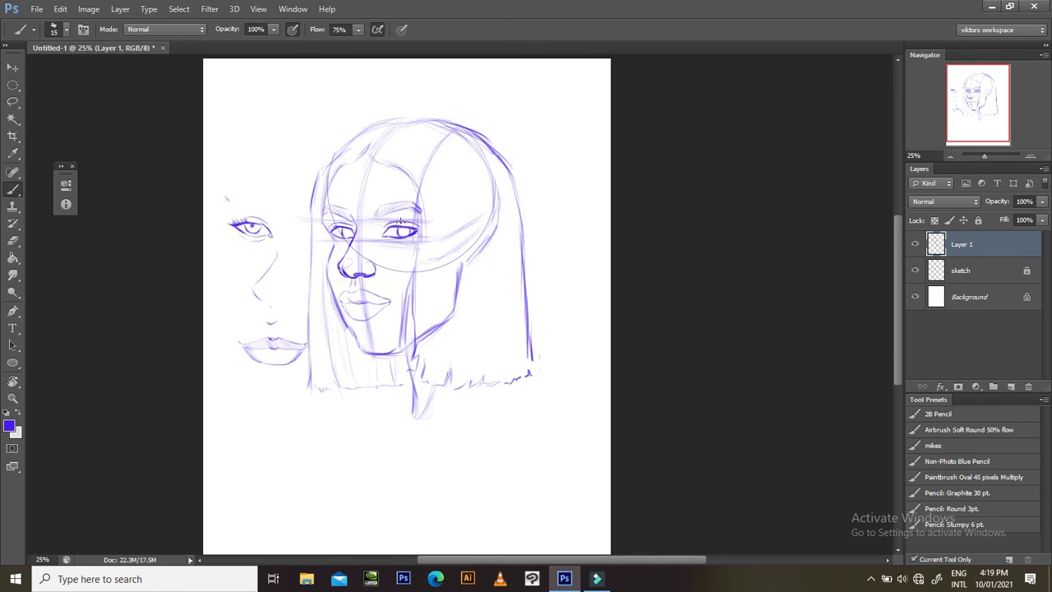
- Strengthen the far-side hair outline where it bends from the top of the head down beside the face
{"action": "left_click_drag", "start_coordinate": [342, 142], "coordinate": [415, 169]}
{"action": "key", "text": "ctrl+plus"}
{"action": "key", "text": "ctrl+plus"}
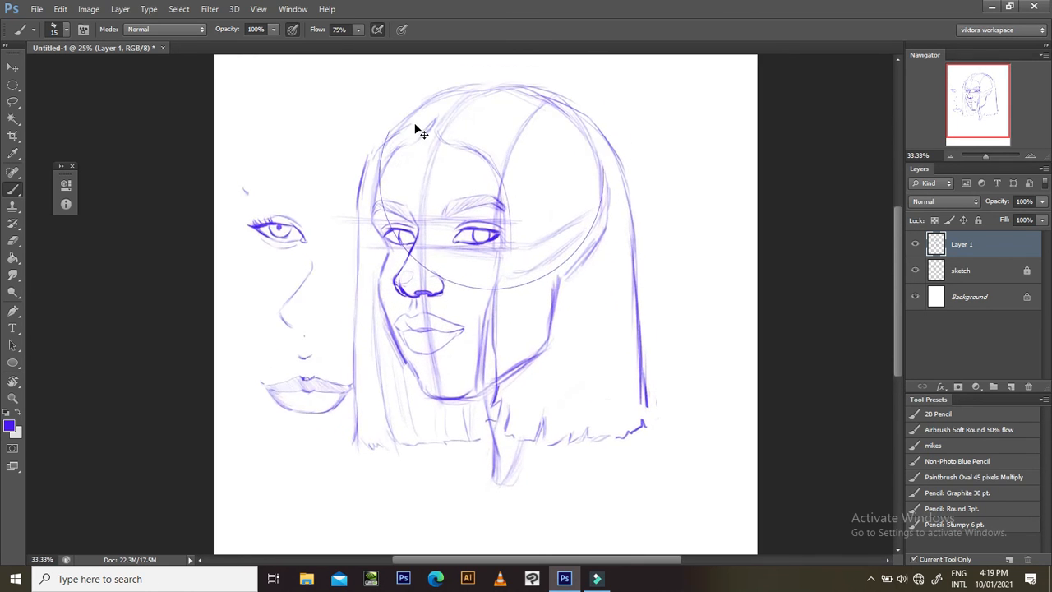
{"action": "left_click_drag", "start_coordinate": [392, 246], "coordinate": [436, 349]}
{"action": "key", "text": "r"}
{"action": "mouse_move", "coordinate": [607, 242]}
{"action": "left_mouse_down"}
{"action": "mouse_move", "coordinate": [662, 171]}
{"action": "mouse_move", "coordinate": [658, 163]}
{"action": "left_mouse_up"}
{"action": "left_click_drag", "start_coordinate": [394, 135], "coordinate": [402, 174]}
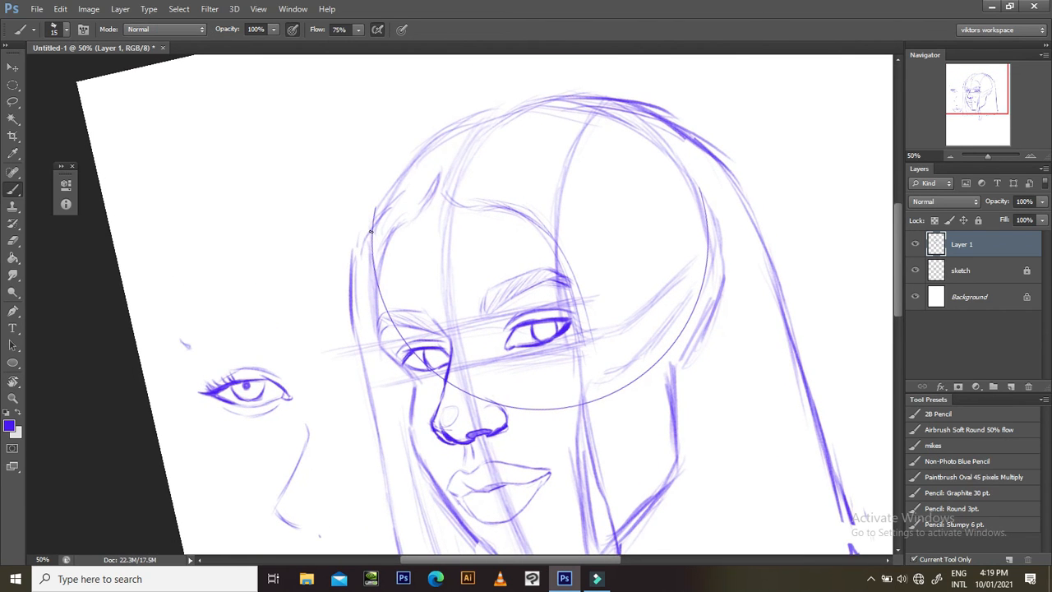
{"action": "mouse_move", "coordinate": [375, 221]}
{"action": "left_mouse_down"}
{"action": "mouse_move", "coordinate": [353, 256]}
{"action": "mouse_move", "coordinate": [400, 215]}
{"action": "left_mouse_up"}
- Reinforce the far-side crown outline and add short strokes along the hair parting above the forehead
{"action": "mouse_move", "coordinate": [421, 161]}
{"action": "left_mouse_down"}
{"action": "mouse_move", "coordinate": [467, 122]}
{"action": "mouse_move", "coordinate": [485, 122]}
{"action": "left_mouse_up"}
{"action": "left_click_drag", "start_coordinate": [456, 183], "coordinate": [478, 139]}
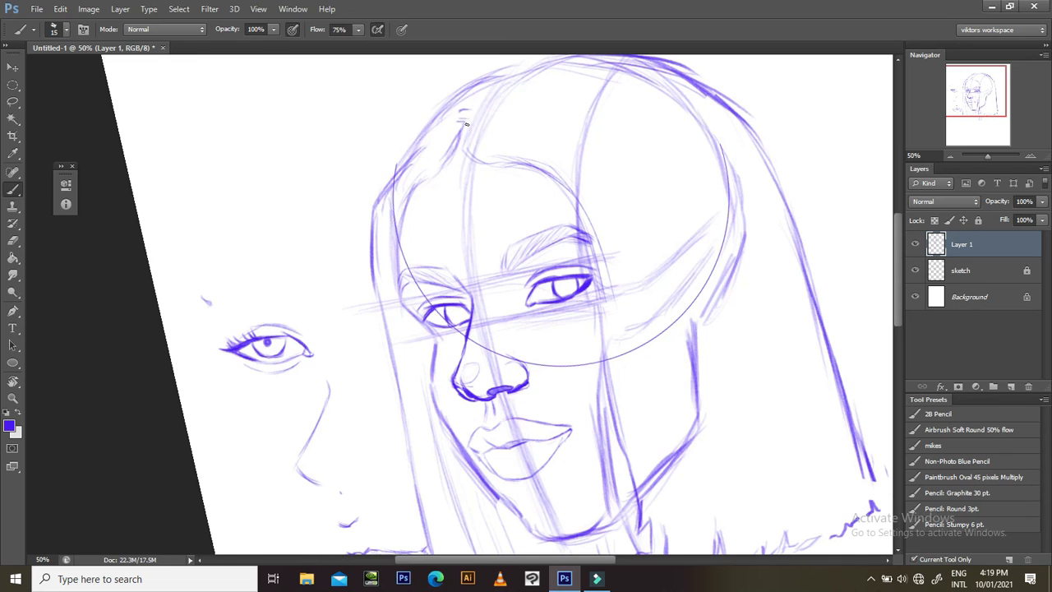
{"action": "left_click_drag", "start_coordinate": [473, 120], "coordinate": [466, 151]}
{"action": "key", "text": "Escape"}
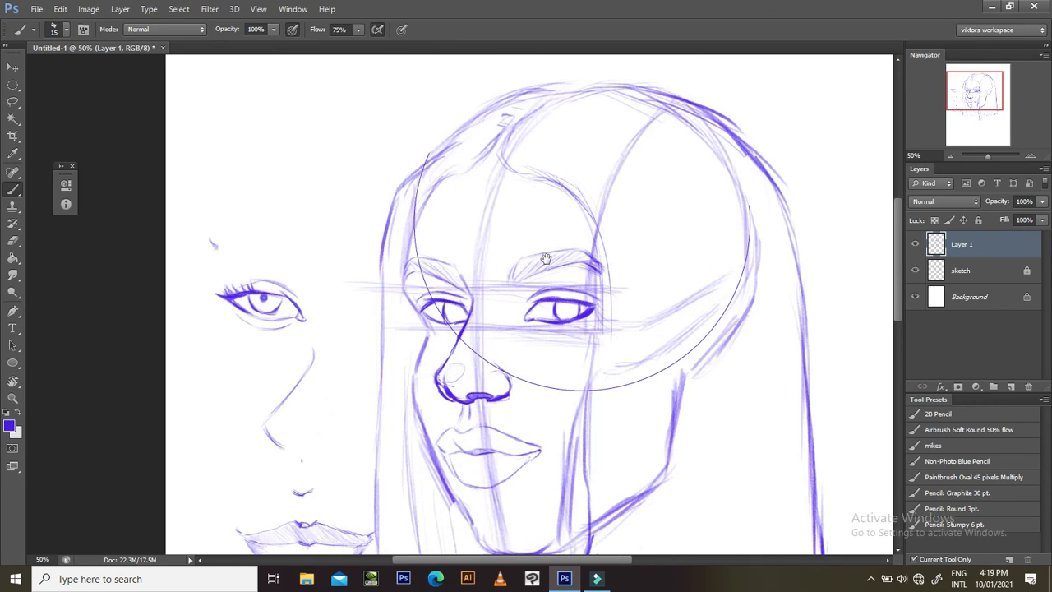
{"action": "left_click_drag", "start_coordinate": [547, 256], "coordinate": [490, 152], "text": "space"}
{"action": "key", "text": "ctrl+minus"}
{"action": "key", "text": "ctrl+minus"}
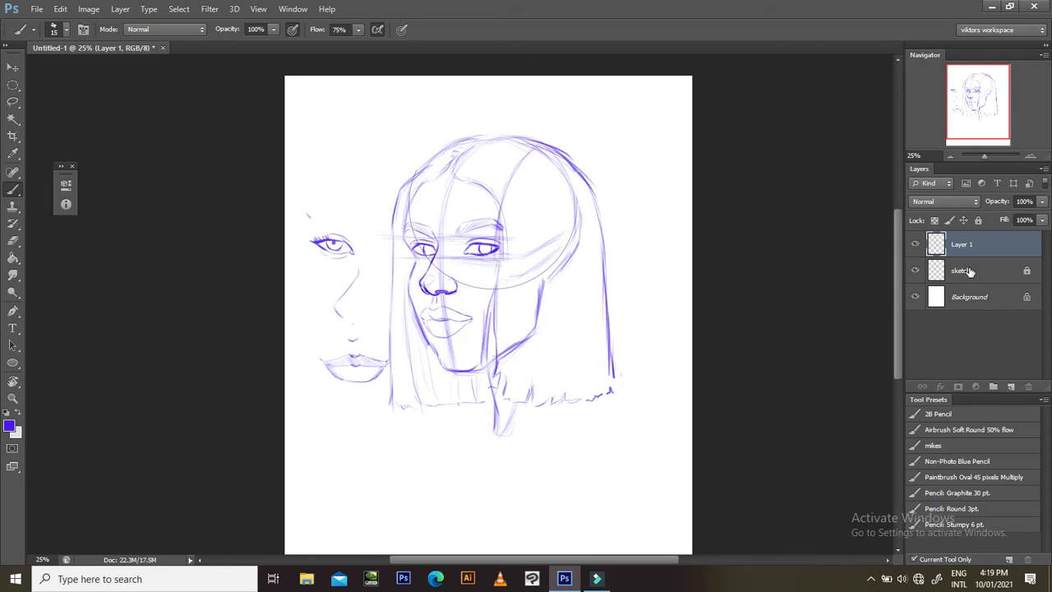
- Unlock the sketch layer and erase the construction lines over the near-side hair and far-side hairline with a size 150 eraser
{"action": "left_click", "coordinate": [968, 274]}
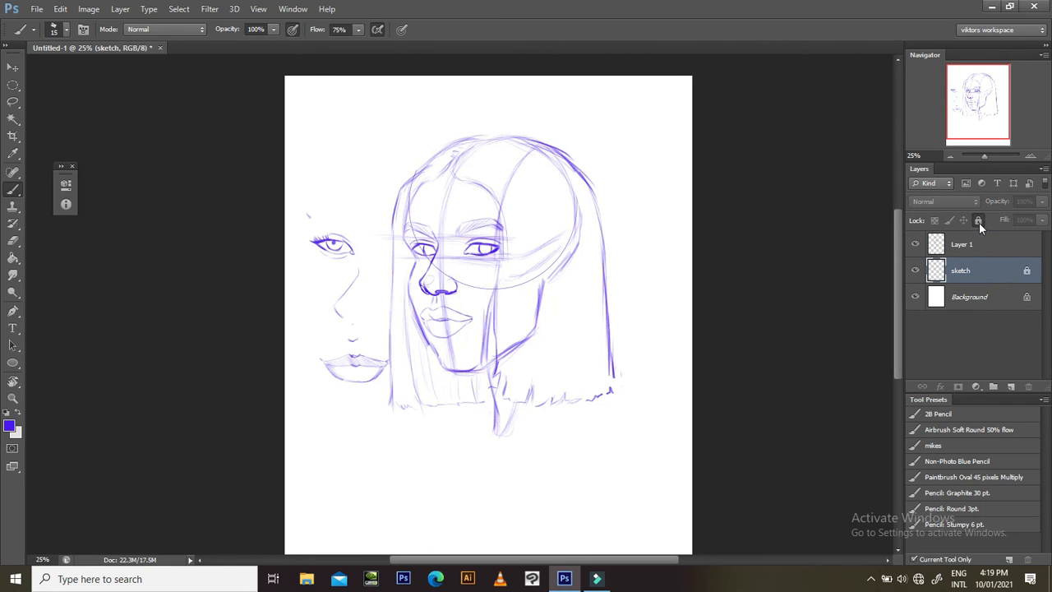
{"action": "left_click", "coordinate": [978, 221]}
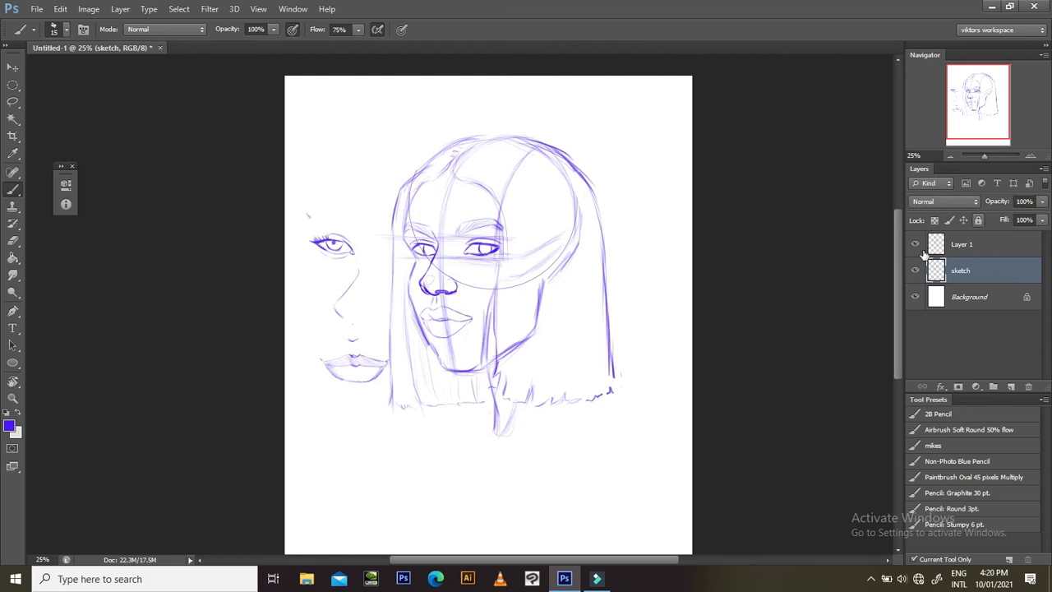
{"action": "key", "text": "e"}
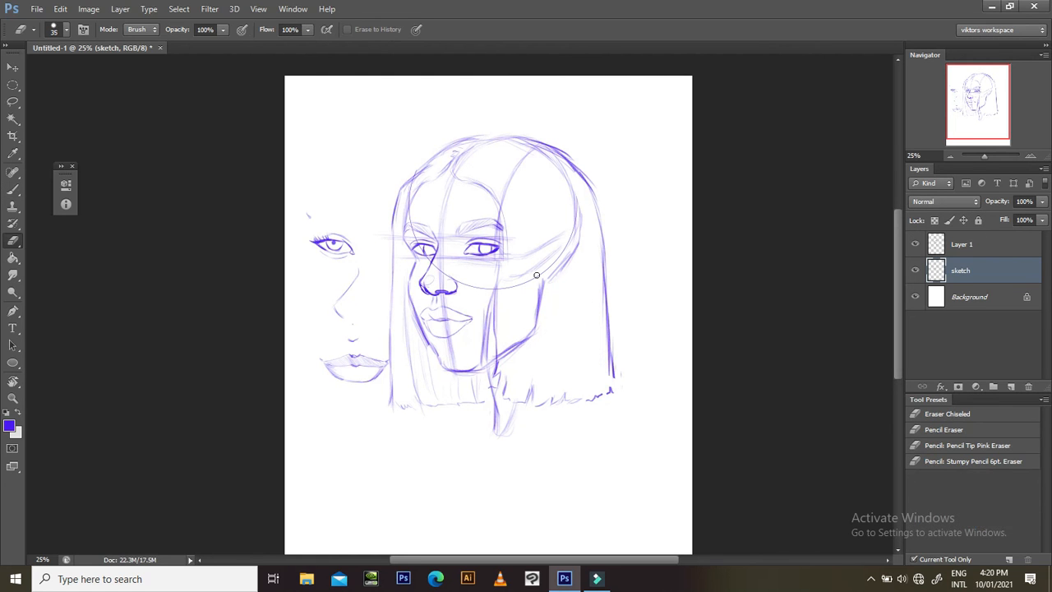
{"action": "key", "text": "ctrl+plus"}
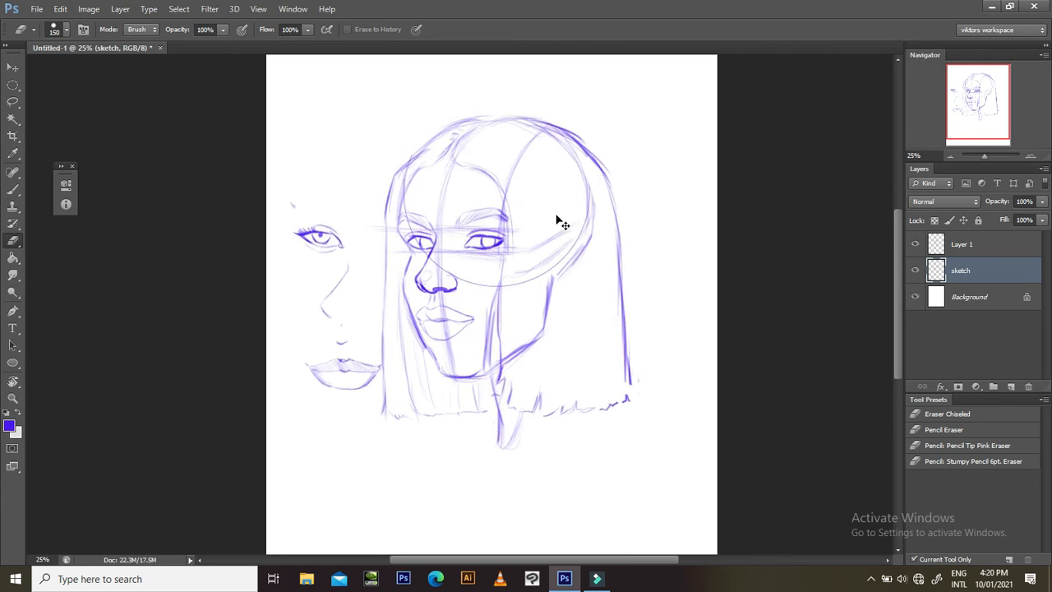
{"action": "mouse_move", "coordinate": [577, 293]}
{"action": "left_mouse_down"}
{"action": "mouse_move", "coordinate": [563, 264]}
{"action": "mouse_move", "coordinate": [518, 269]}
{"action": "mouse_move", "coordinate": [515, 292]}
{"action": "mouse_move", "coordinate": [566, 230]}
{"action": "left_mouse_up"}
{"action": "scroll", "coordinate": [567, 239], "scroll_direction": "up", "scroll_amount": 2}
{"action": "mouse_move", "coordinate": [570, 179]}
{"action": "left_mouse_down"}
{"action": "mouse_move", "coordinate": [506, 125]}
{"action": "mouse_move", "coordinate": [527, 118]}
{"action": "mouse_move", "coordinate": [476, 113]}
{"action": "mouse_move", "coordinate": [435, 126]}
{"action": "mouse_move", "coordinate": [486, 148]}
{"action": "mouse_move", "coordinate": [476, 244]}
{"action": "mouse_move", "coordinate": [525, 218]}
{"action": "left_mouse_up"}
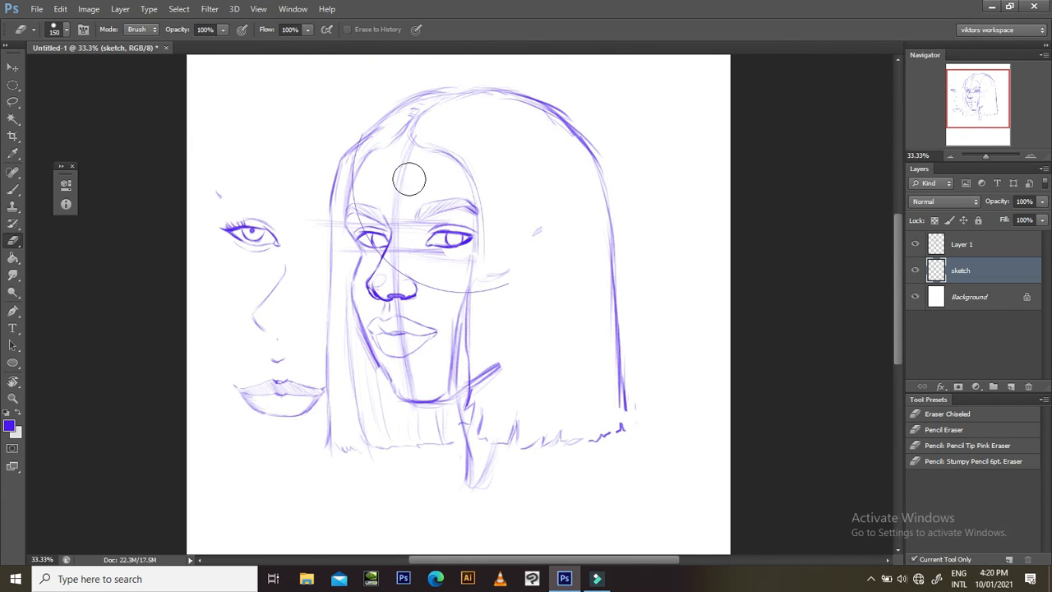
{"action": "mouse_move", "coordinate": [372, 145]}
{"action": "left_mouse_down"}
{"action": "mouse_move", "coordinate": [346, 147]}
{"action": "mouse_move", "coordinate": [333, 173]}
{"action": "left_mouse_up"}
{"action": "mouse_move", "coordinate": [408, 90]}
{"action": "left_mouse_down"}
{"action": "mouse_move", "coordinate": [385, 101]}
{"action": "mouse_move", "coordinate": [412, 90]}
{"action": "left_mouse_up"}
{"action": "mouse_move", "coordinate": [342, 177]}
{"action": "left_mouse_down"}
{"action": "mouse_move", "coordinate": [372, 240]}
{"action": "mouse_move", "coordinate": [409, 264]}
{"action": "mouse_move", "coordinate": [410, 250]}
{"action": "mouse_move", "coordinate": [419, 256]}
{"action": "mouse_move", "coordinate": [403, 194]}
{"action": "mouse_move", "coordinate": [414, 164]}
{"action": "mouse_move", "coordinate": [415, 236]}
{"action": "mouse_move", "coordinate": [396, 302]}
{"action": "mouse_move", "coordinate": [407, 350]}
{"action": "mouse_move", "coordinate": [417, 313]}
{"action": "mouse_move", "coordinate": [438, 291]}
{"action": "mouse_move", "coordinate": [440, 302]}
{"action": "mouse_move", "coordinate": [447, 292]}
{"action": "mouse_move", "coordinate": [520, 289]}
{"action": "mouse_move", "coordinate": [471, 300]}
{"action": "mouse_move", "coordinate": [461, 322]}
{"action": "mouse_move", "coordinate": [448, 371]}
{"action": "mouse_move", "coordinate": [464, 362]}
{"action": "mouse_move", "coordinate": [500, 373]}
{"action": "mouse_move", "coordinate": [489, 389]}
{"action": "mouse_move", "coordinate": [400, 377]}
{"action": "left_mouse_up"}
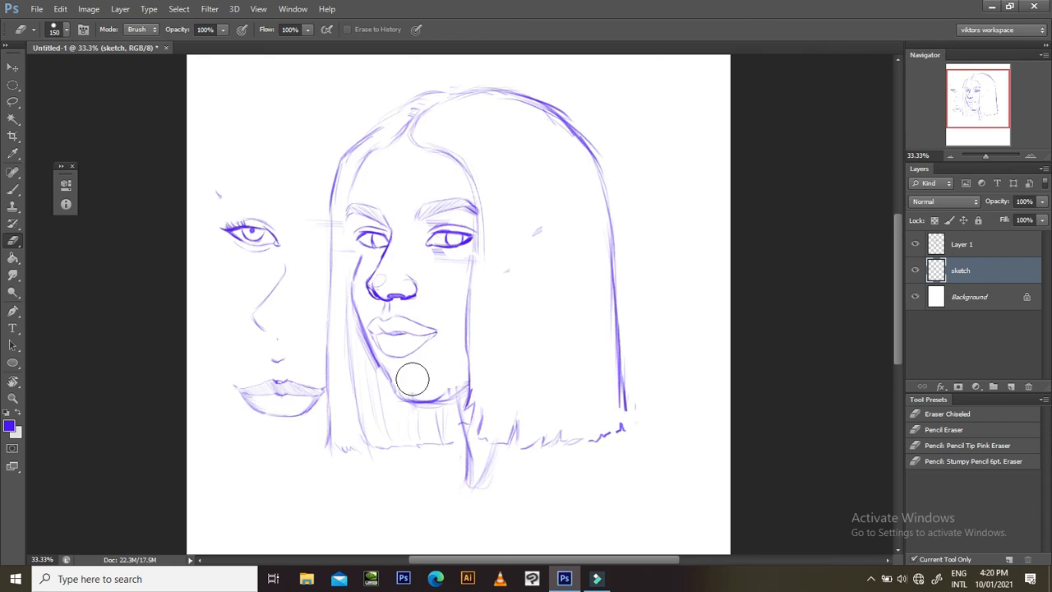
{"action": "scroll", "coordinate": [461, 329], "scroll_direction": "up", "scroll_amount": 3}
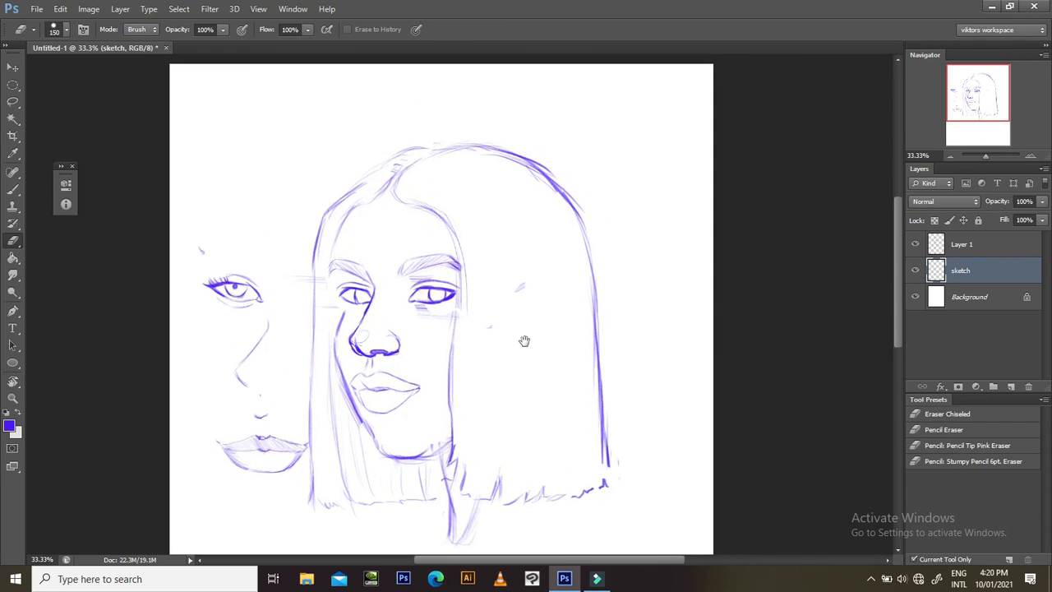
{"action": "left_click_drag", "start_coordinate": [532, 384], "coordinate": [517, 308]}
{"action": "key", "text": "ctrl+alt+z"}
{"action": "key", "text": "ctrl+alt+z"}
{"action": "key", "text": "ctrl+alt+z"}
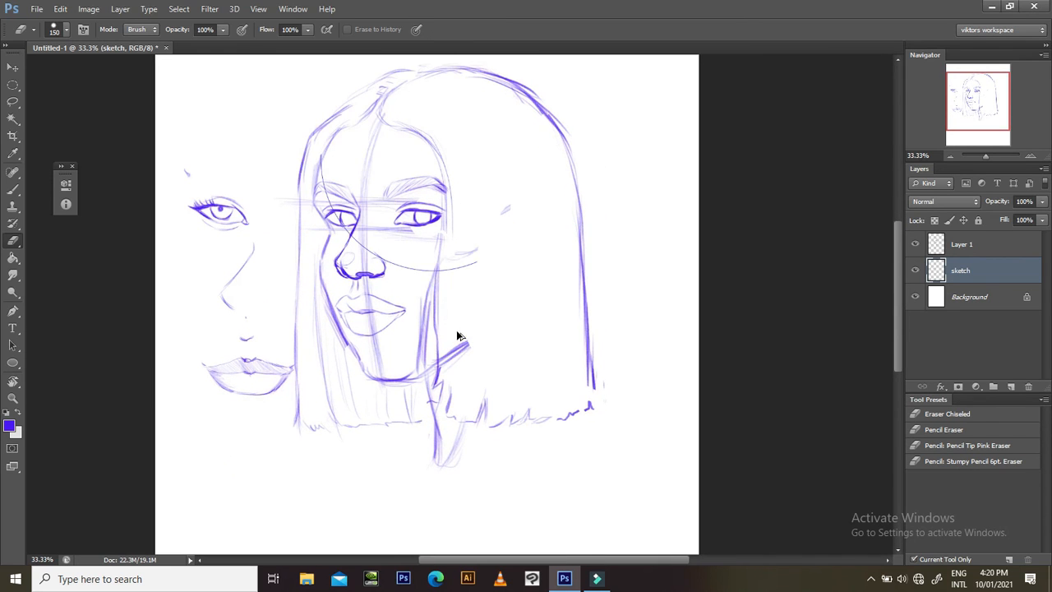
- Erase the face's vertical centre line, the eye guides, and the jaw stub extending into the near-side hair
{"action": "mouse_move", "coordinate": [338, 178]}
{"action": "left_mouse_down"}
{"action": "mouse_move", "coordinate": [363, 241]}
{"action": "mouse_move", "coordinate": [373, 241]}
{"action": "mouse_move", "coordinate": [375, 146]}
{"action": "mouse_move", "coordinate": [377, 207]}
{"action": "mouse_move", "coordinate": [402, 202]}
{"action": "mouse_move", "coordinate": [392, 242]}
{"action": "mouse_move", "coordinate": [416, 276]}
{"action": "mouse_move", "coordinate": [481, 266]}
{"action": "mouse_move", "coordinate": [441, 297]}
{"action": "mouse_move", "coordinate": [380, 302]}
{"action": "mouse_move", "coordinate": [381, 351]}
{"action": "mouse_move", "coordinate": [375, 257]}
{"action": "mouse_move", "coordinate": [346, 162]}
{"action": "left_mouse_up"}
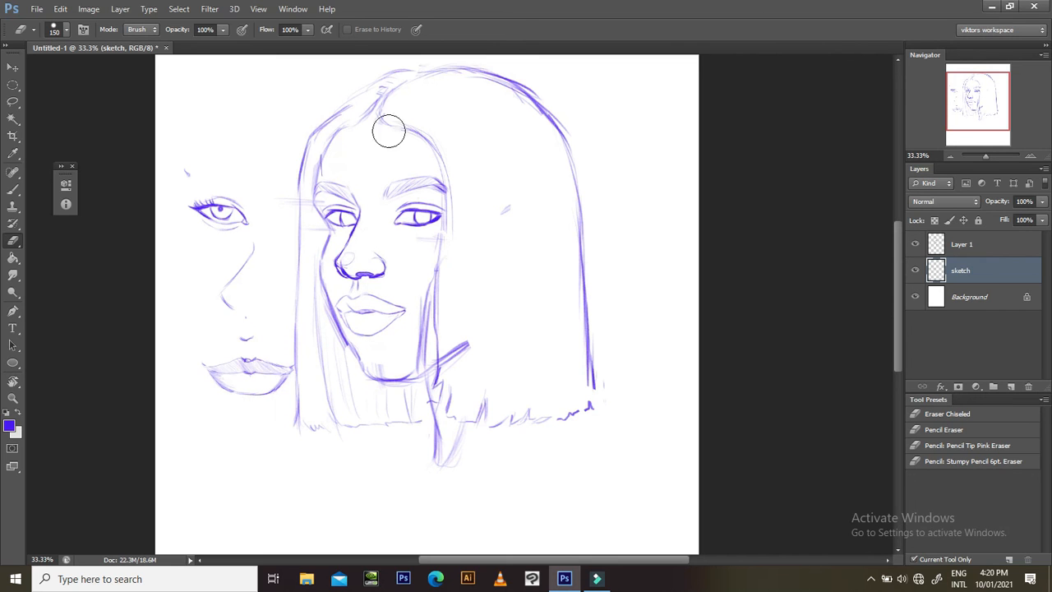
{"action": "mouse_move", "coordinate": [531, 318]}
{"action": "left_mouse_down"}
{"action": "mouse_move", "coordinate": [496, 228]}
{"action": "mouse_move", "coordinate": [425, 261]}
{"action": "mouse_move", "coordinate": [448, 246]}
{"action": "left_mouse_up"}
{"action": "key", "text": "ctrl+minus"}
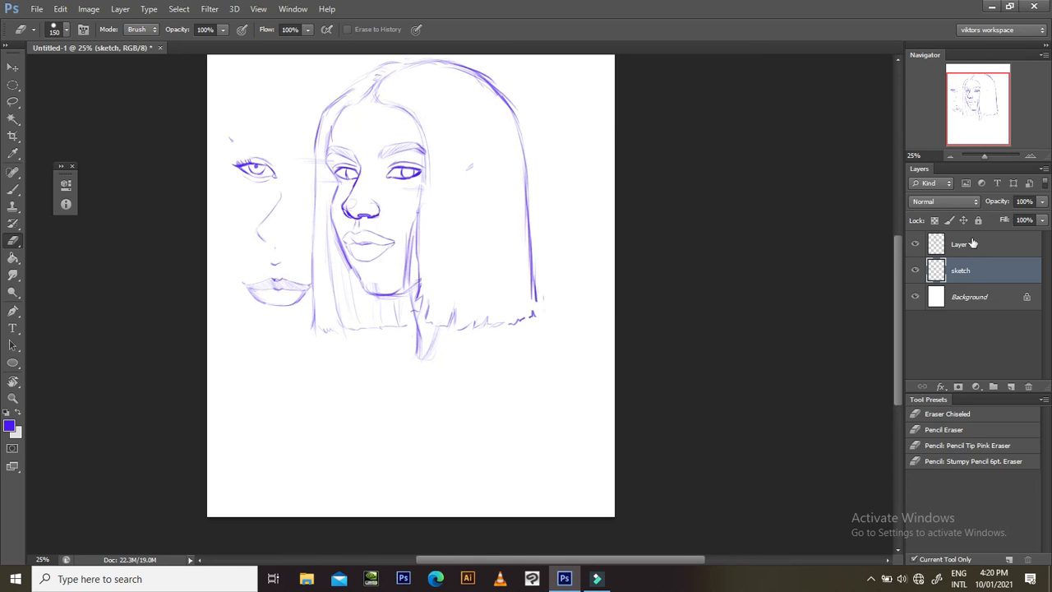
- Darken the far-side jaw contour from the cheek down toward the chin with the brush
{"action": "key", "text": "ctrl+plus"}
{"action": "key", "text": "ctrl+plus"}
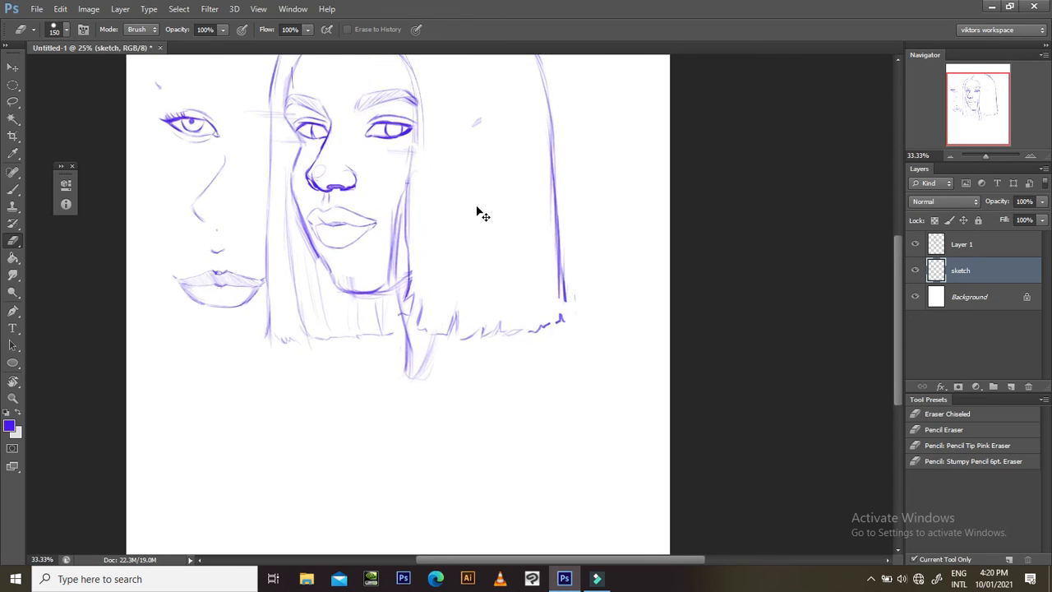
{"action": "mouse_move", "coordinate": [248, 250]}
{"action": "left_mouse_down"}
{"action": "mouse_move", "coordinate": [308, 362]}
{"action": "mouse_move", "coordinate": [304, 420]}
{"action": "left_mouse_up"}
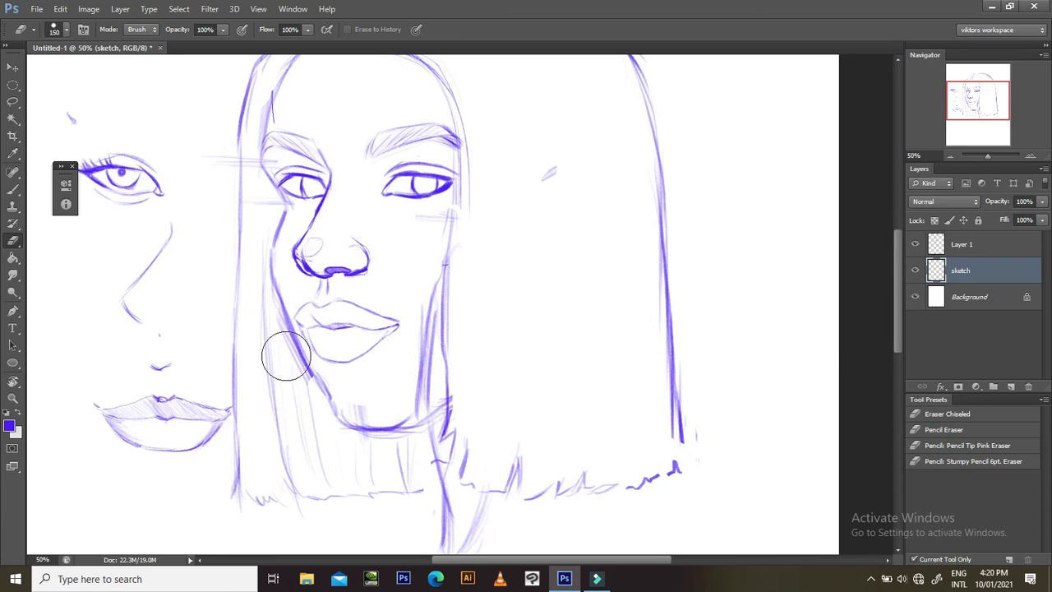
{"action": "key", "text": "b"}
{"action": "left_click_drag", "start_coordinate": [497, 384], "coordinate": [543, 372]}
{"action": "key", "text": "ctrl+plus"}
{"action": "key", "text": "ctrl+plus"}
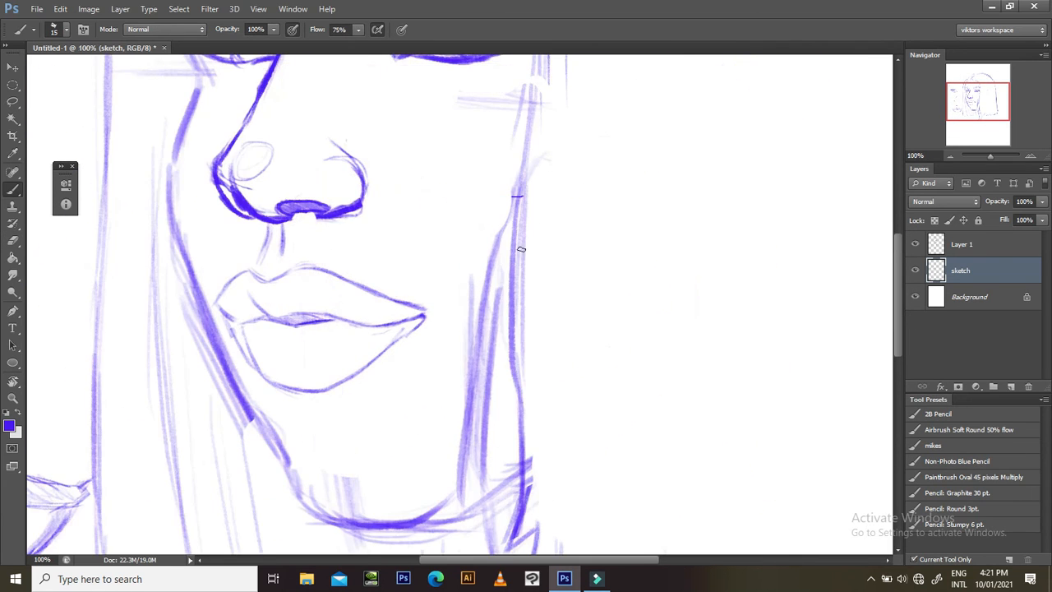
{"action": "left_click_drag", "start_coordinate": [409, 272], "coordinate": [460, 152]}
{"action": "left_click_drag", "start_coordinate": [357, 246], "coordinate": [408, 241]}
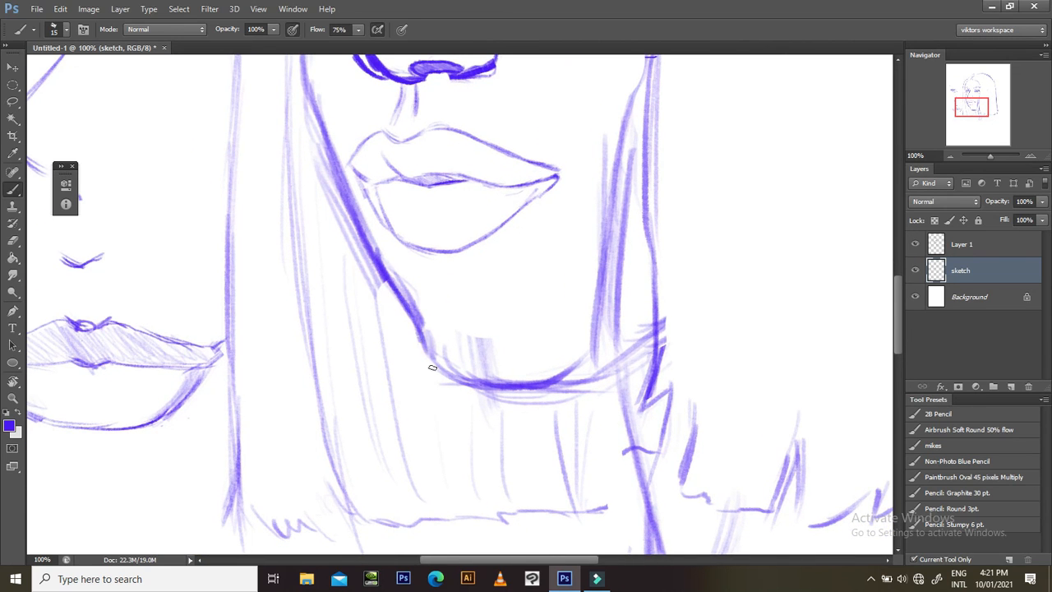
{"action": "mouse_move", "coordinate": [503, 335]}
{"action": "left_mouse_down"}
{"action": "mouse_move", "coordinate": [499, 388]}
{"action": "mouse_move", "coordinate": [500, 351]}
{"action": "left_mouse_up"}
- Redraw the curve joining the far-side jaw to the chin as one darker line
{"action": "key", "text": "r"}
{"action": "mouse_move", "coordinate": [765, 256]}
{"action": "left_mouse_down"}
{"action": "mouse_move", "coordinate": [768, 272]}
{"action": "mouse_move", "coordinate": [699, 391]}
{"action": "left_mouse_up"}
{"action": "key", "text": "b"}
{"action": "left_click_drag", "start_coordinate": [540, 371], "coordinate": [556, 314]}
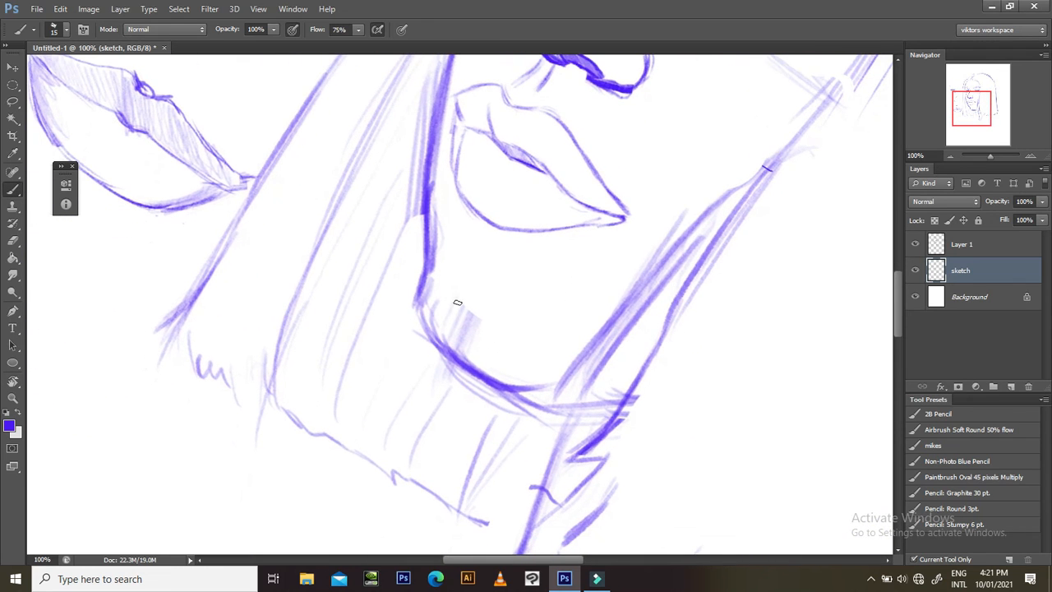
{"action": "left_click_drag", "start_coordinate": [442, 326], "coordinate": [428, 291]}
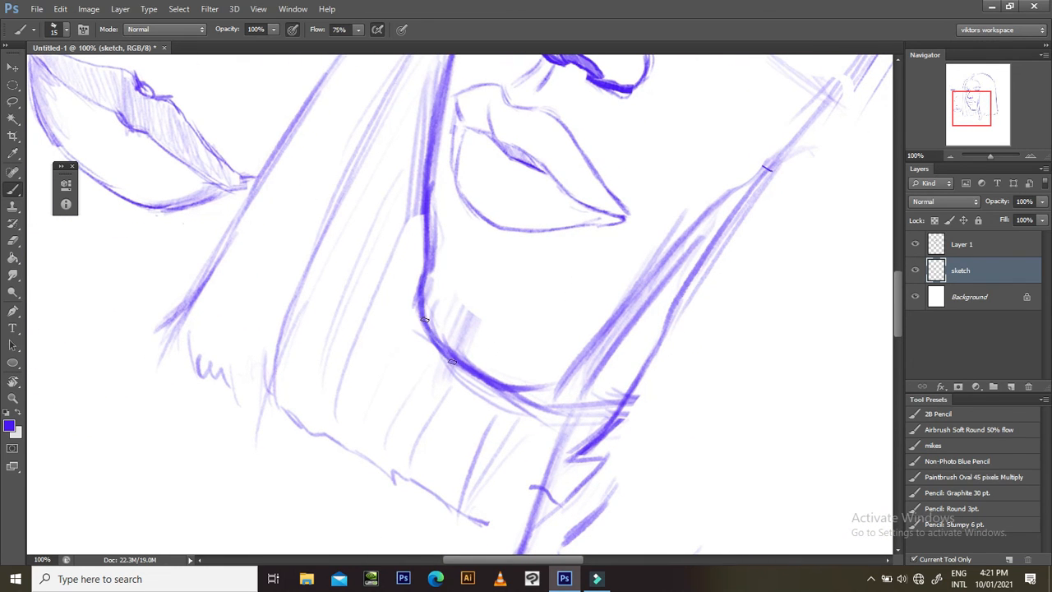
- Erase the leftover centre-line strokes inside the chin below the lips
{"action": "key", "text": "e"}
{"action": "mouse_move", "coordinate": [470, 340]}
{"action": "left_mouse_down"}
{"action": "mouse_move", "coordinate": [486, 327]}
{"action": "mouse_move", "coordinate": [483, 300]}
{"action": "left_mouse_up"}
{"action": "key", "text": "ctrl+z"}
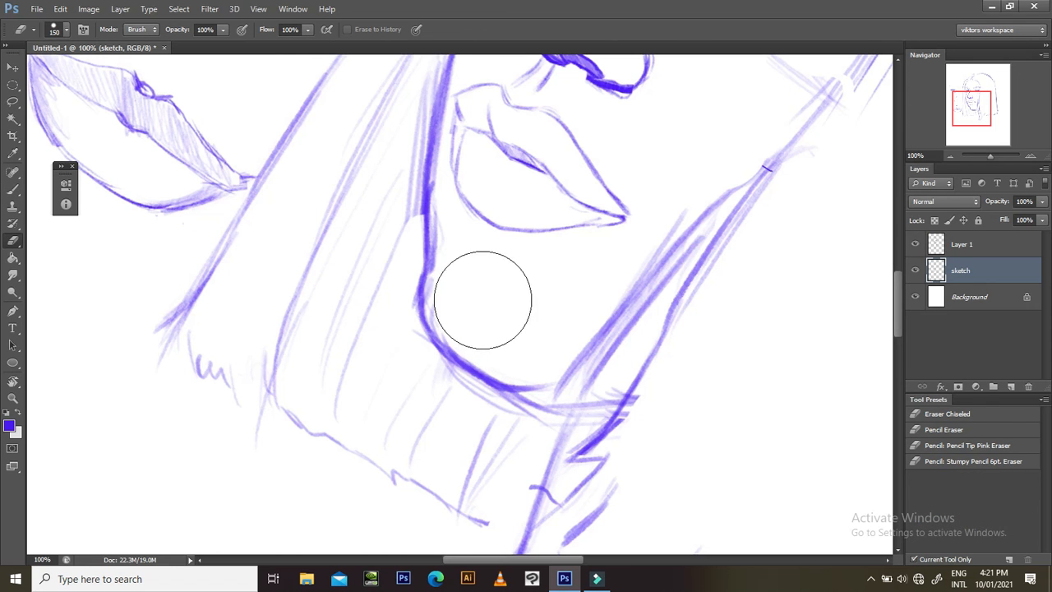
{"action": "left_click_drag", "start_coordinate": [462, 213], "coordinate": [507, 338]}
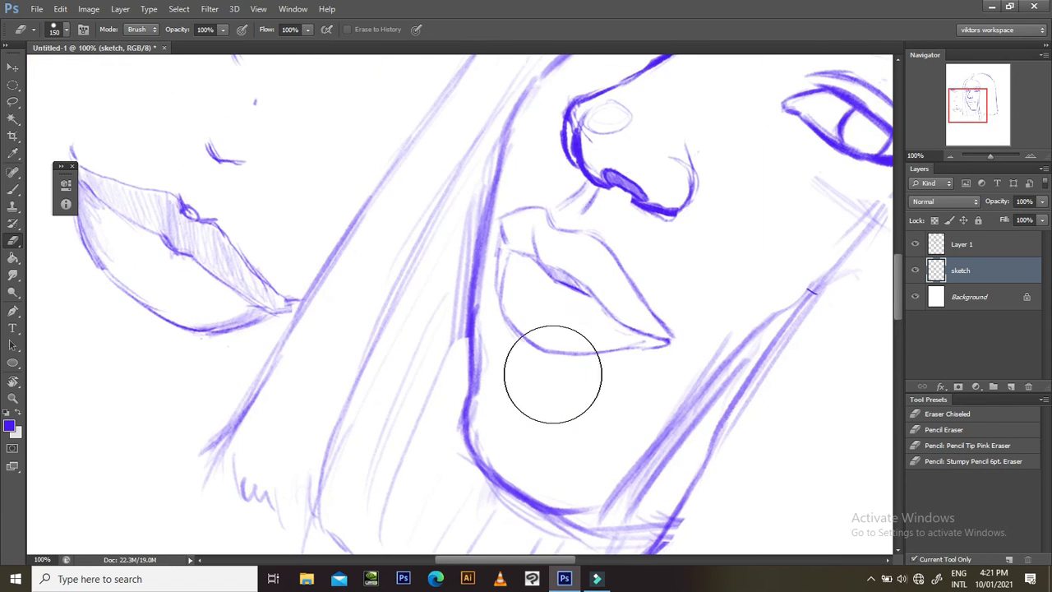
{"action": "key", "text": "Escape"}
{"action": "left_click_drag", "start_coordinate": [673, 293], "coordinate": [653, 368]}
{"action": "left_click_drag", "start_coordinate": [635, 288], "coordinate": [622, 338]}
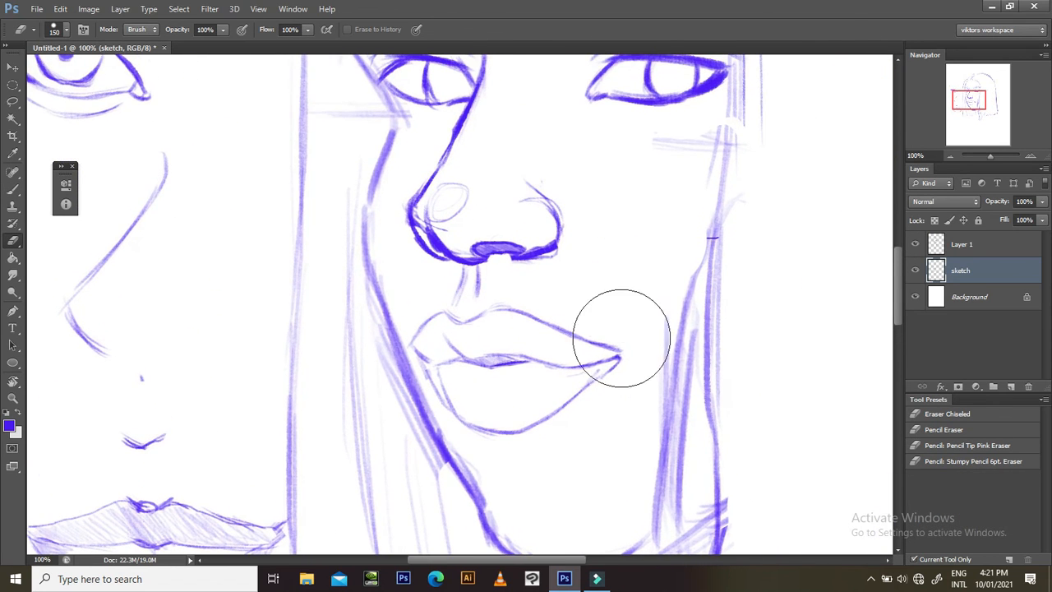
{"action": "left_click_drag", "start_coordinate": [760, 300], "coordinate": [707, 315]}
- Lock the sketch layer, then select the lips freehand on Layer 1 and scale them down to about 93%
{"action": "left_click", "coordinate": [979, 220]}
{"action": "left_click", "coordinate": [983, 244]}
{"action": "key", "text": "l"}
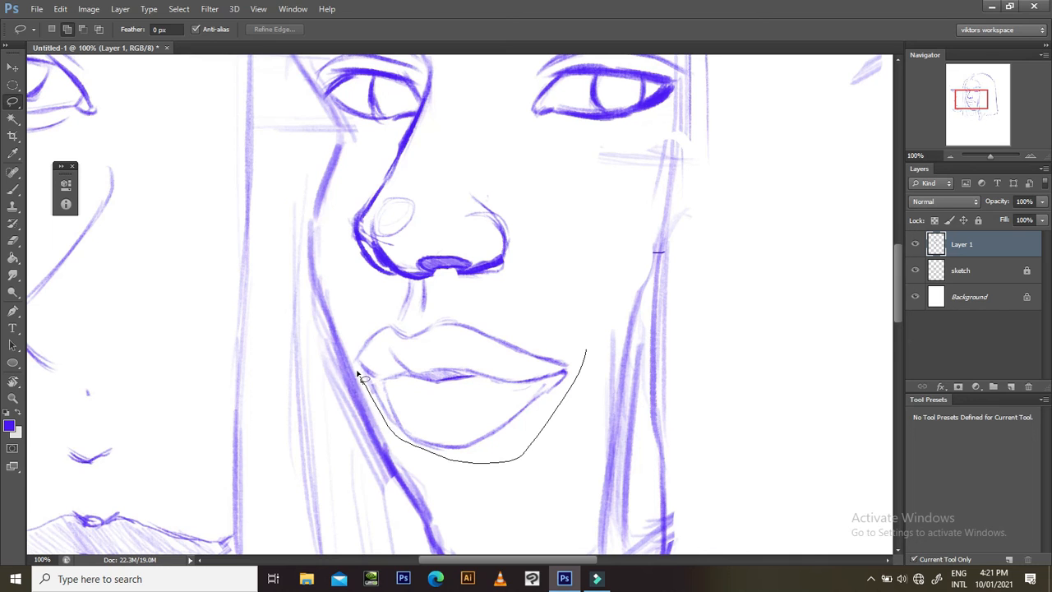
{"action": "left_click_drag", "start_coordinate": [530, 319], "coordinate": [579, 344]}
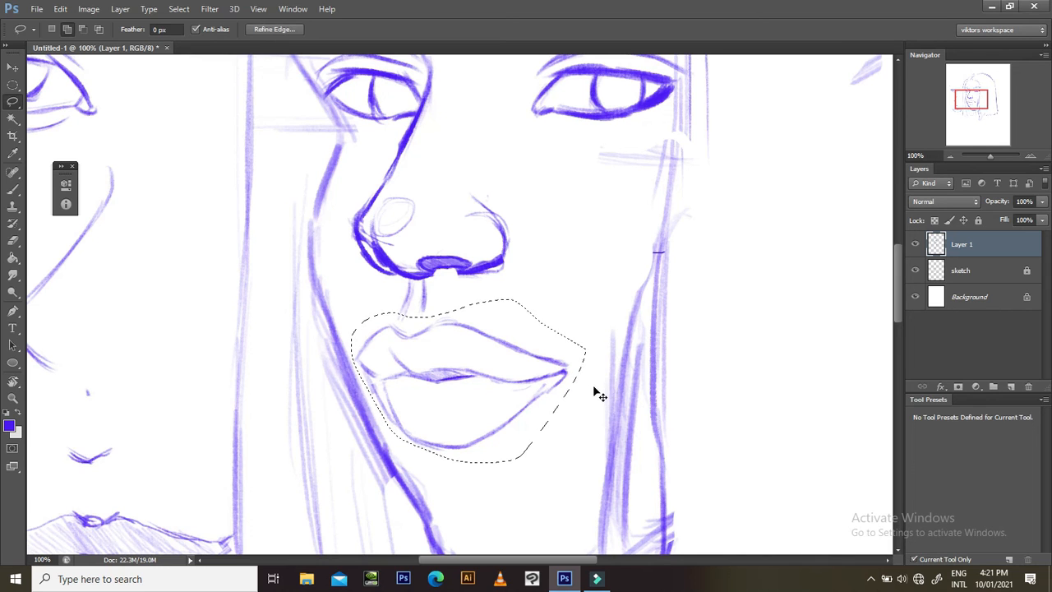
{"action": "key", "text": "ctrl+t"}
{"action": "left_click_drag", "start_coordinate": [585, 299], "coordinate": [571, 311]}
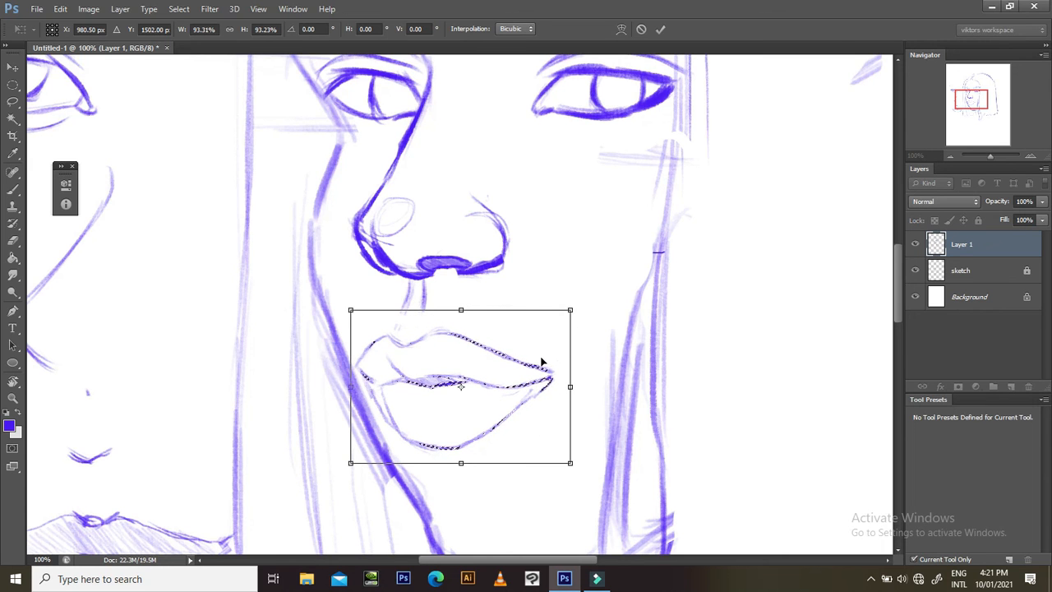
{"action": "key", "text": "Return"}
{"action": "key", "text": "ctrl+minus"}
{"action": "key", "text": "ctrl+minus"}
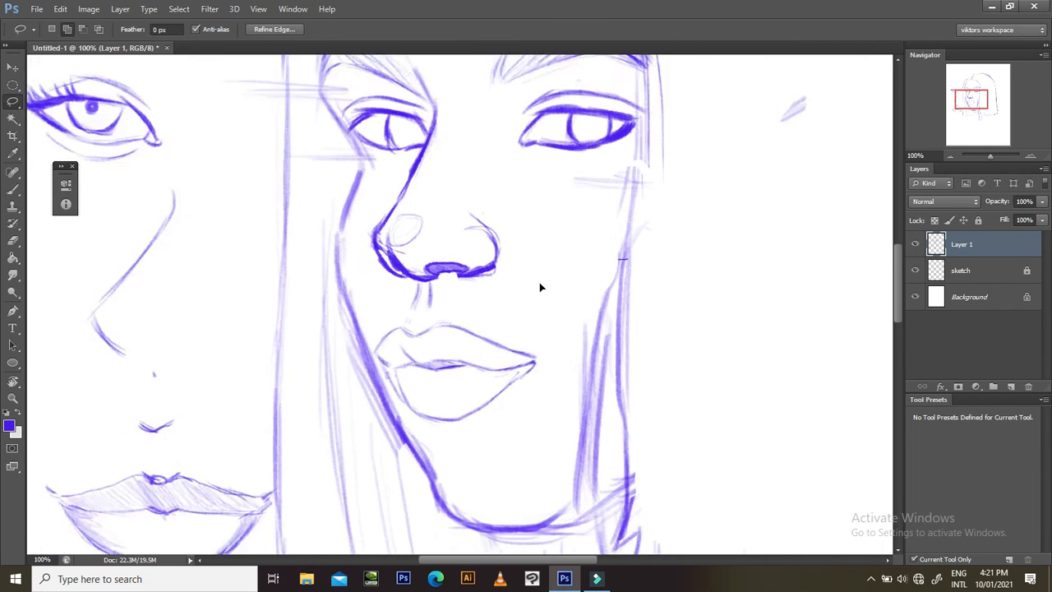
{"action": "key", "text": "ctrl+plus"}
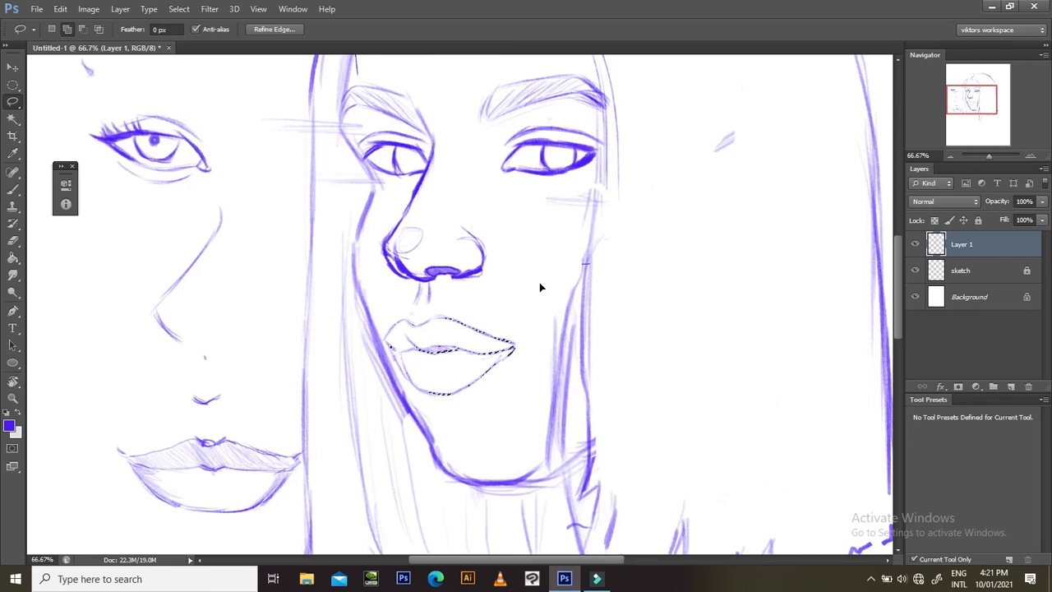
- Scale the selected lips up to about 106% and shift them slightly upward toward the nose
{"action": "key", "text": "ctrl+plus"}
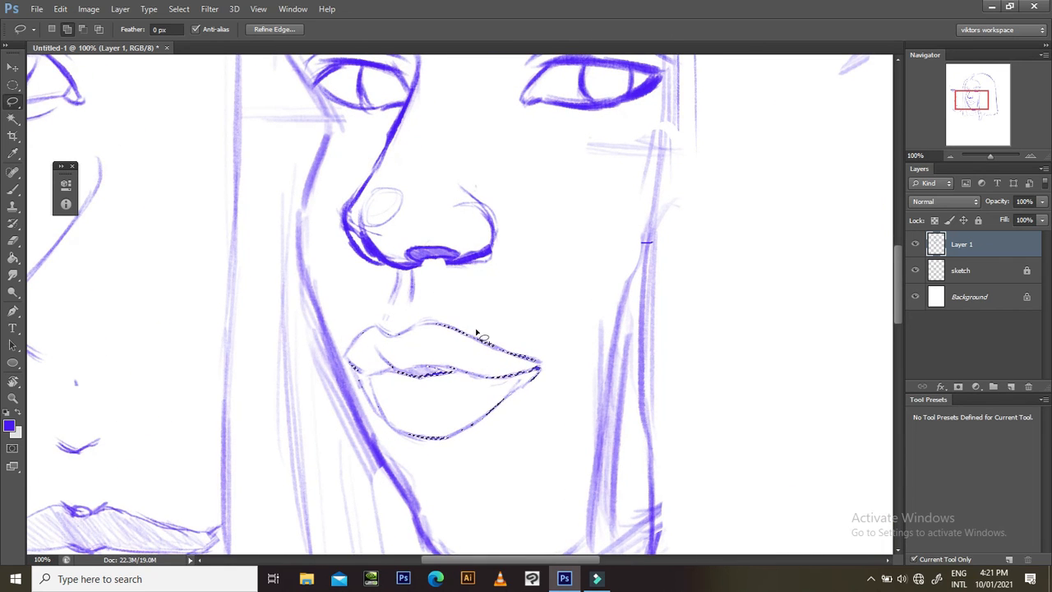
{"action": "key", "text": "ctrl+t"}
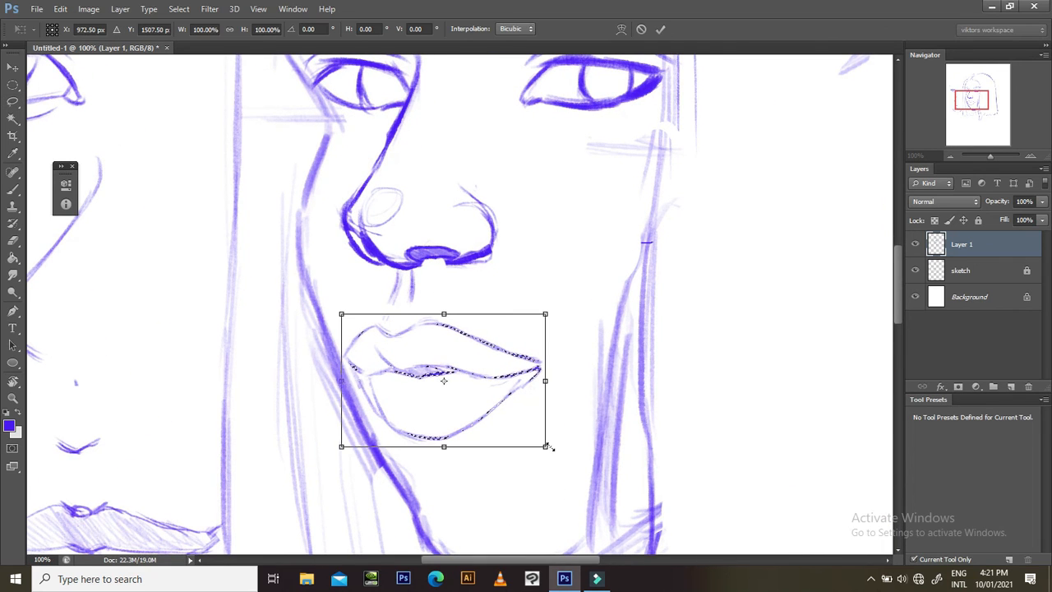
{"action": "left_click_drag", "start_coordinate": [546, 446], "coordinate": [559, 454]}
{"action": "left_click_drag", "start_coordinate": [509, 427], "coordinate": [507, 418]}
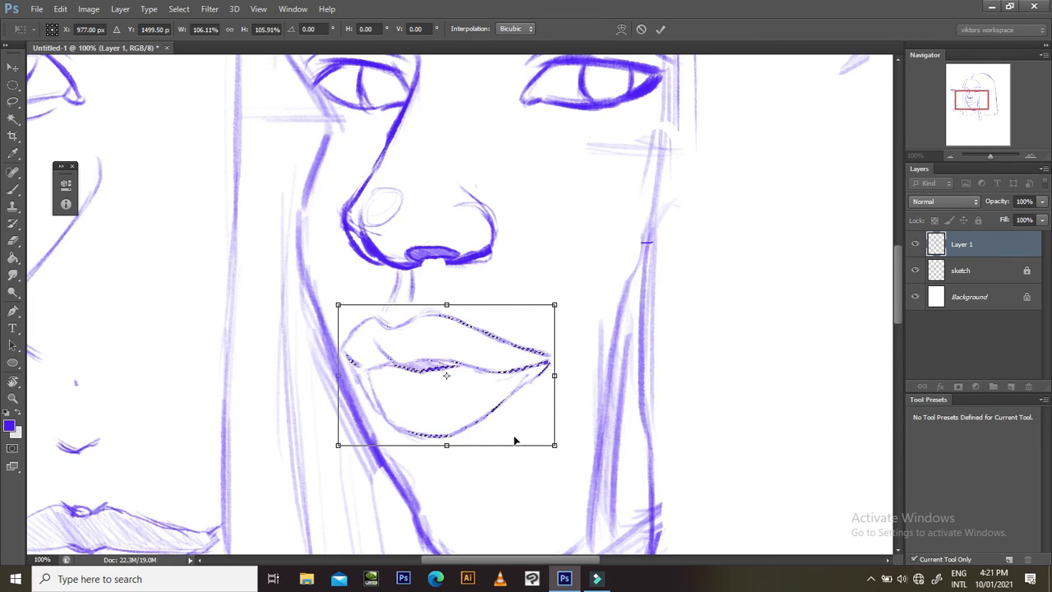
{"action": "scroll", "coordinate": [516, 455], "scroll_direction": "down", "scroll_amount": 3}
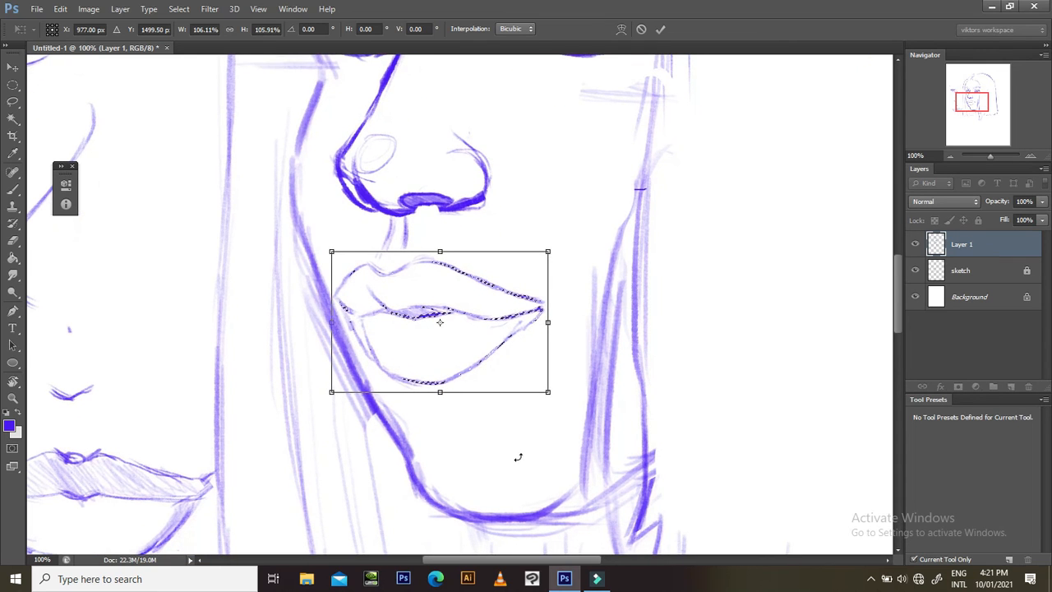
{"action": "key", "text": "Return"}
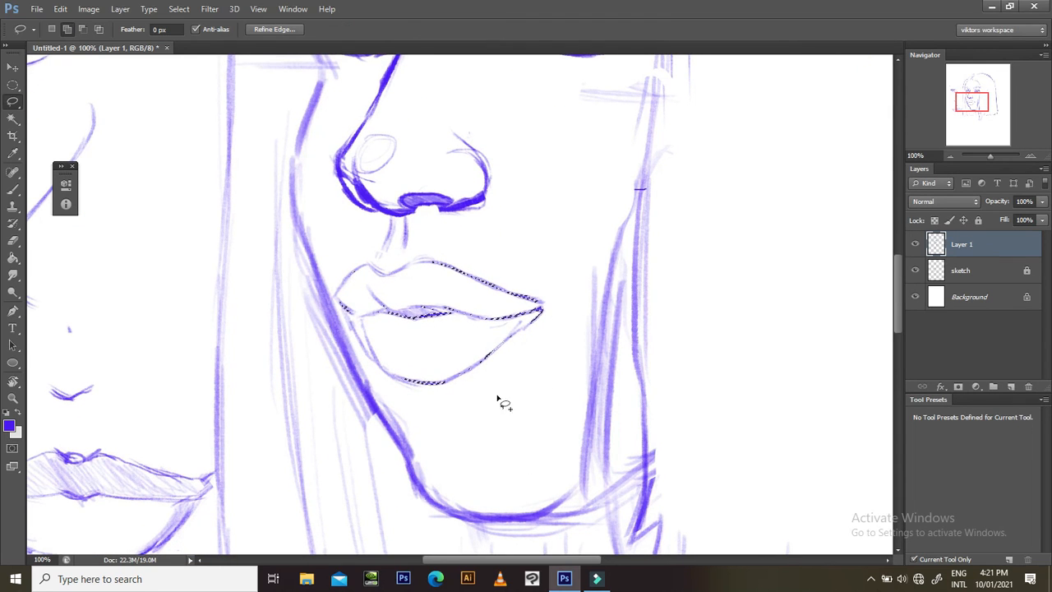
- Nudge the selected lips about 6 px to the right and clear the selection
{"action": "key", "text": "ctrl+t"}
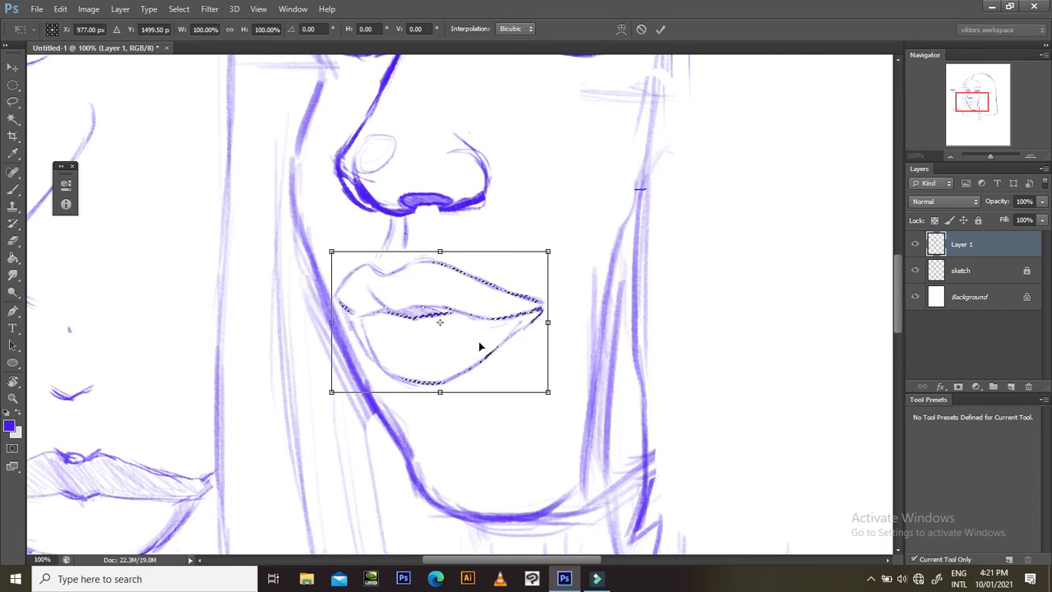
{"action": "left_click_drag", "start_coordinate": [479, 348], "coordinate": [483, 347]}
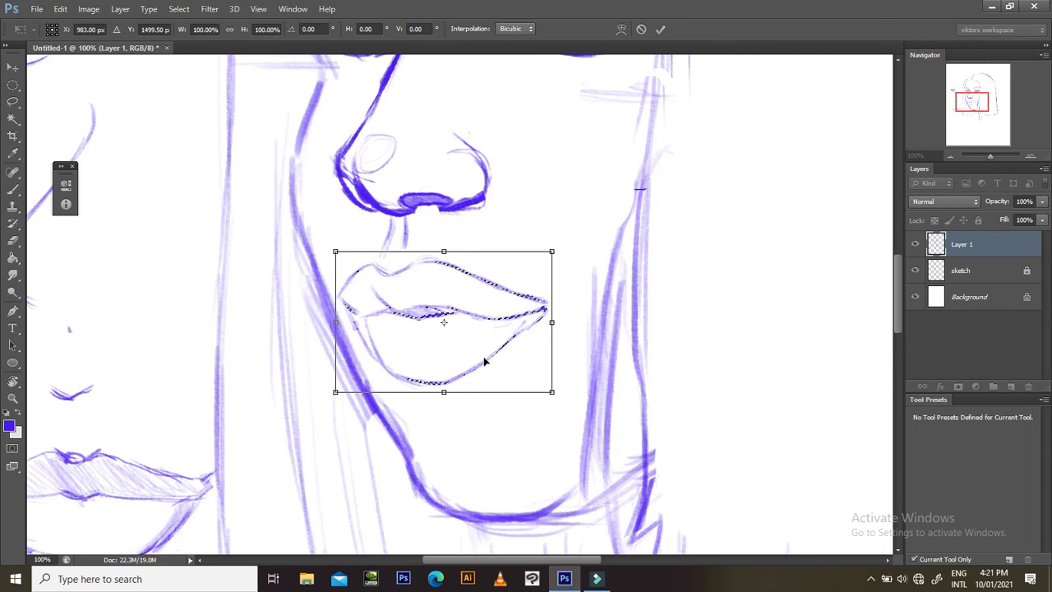
{"action": "key", "text": "Return"}
{"action": "key", "text": "ctrl+d"}
- Erase the separate eye, nose and lips studies beside the face from Layer 1
{"action": "scroll", "coordinate": [485, 328], "scroll_direction": "down", "scroll_amount": 3}
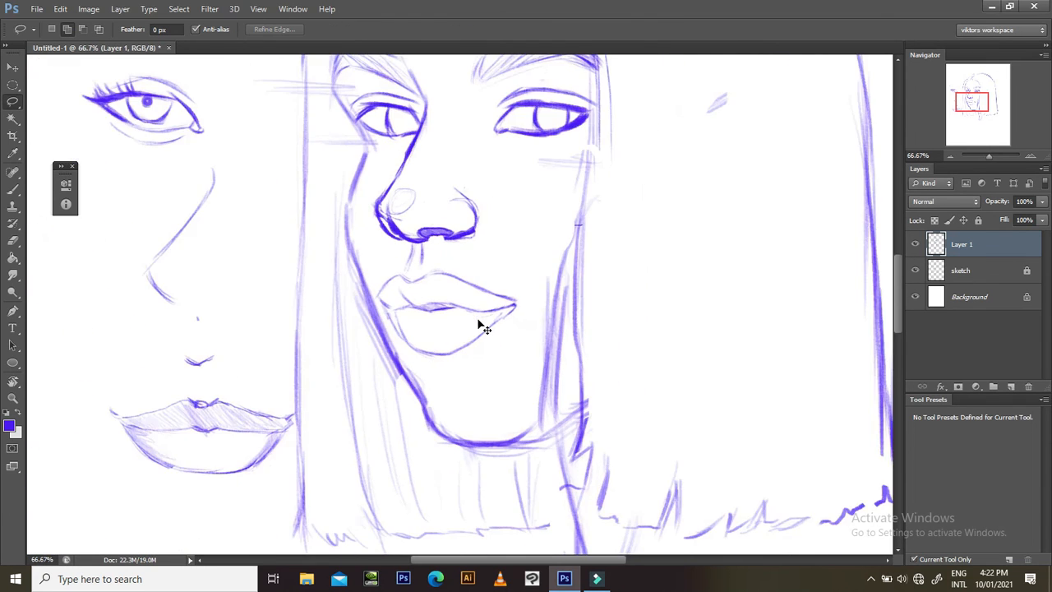
{"action": "scroll", "coordinate": [485, 328], "scroll_direction": "down", "scroll_amount": 1}
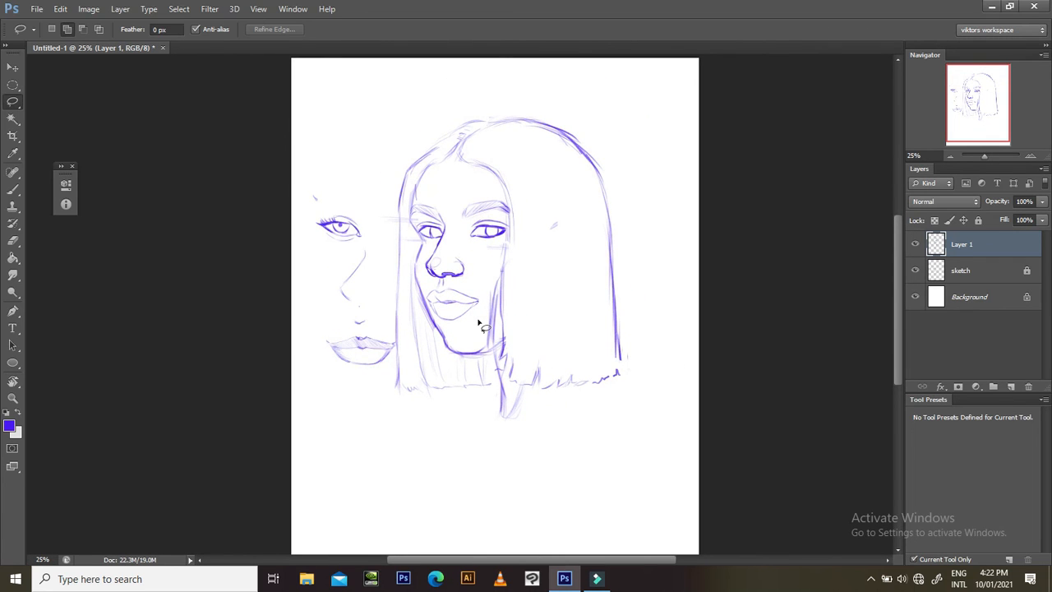
{"action": "key", "text": "e"}
{"action": "mouse_move", "coordinate": [319, 210]}
{"action": "left_mouse_down"}
{"action": "mouse_move", "coordinate": [331, 216]}
{"action": "mouse_move", "coordinate": [354, 304]}
{"action": "mouse_move", "coordinate": [343, 369]}
{"action": "mouse_move", "coordinate": [367, 337]}
{"action": "left_mouse_up"}
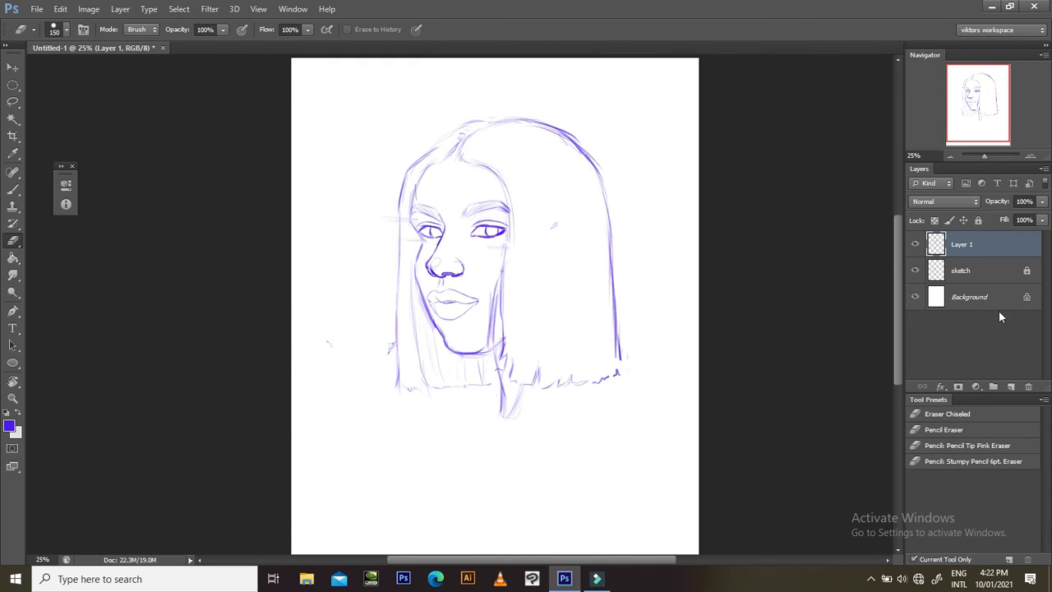
- Unlock the sketch layer and select it together with Layer 1
{"action": "left_click", "coordinate": [996, 274]}
{"action": "left_click", "coordinate": [978, 221]}
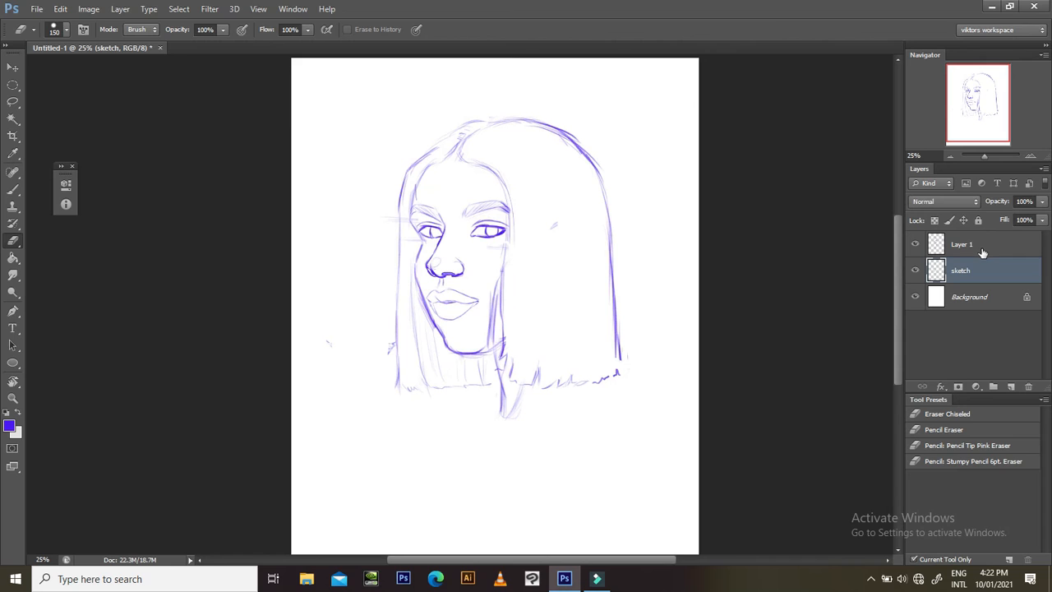
{"action": "left_click", "coordinate": [977, 250], "text": "shift"}
- Scale the whole head drawing on both layers up to about 126% and reposition it on the canvas
{"action": "key", "text": "ctrl+t"}
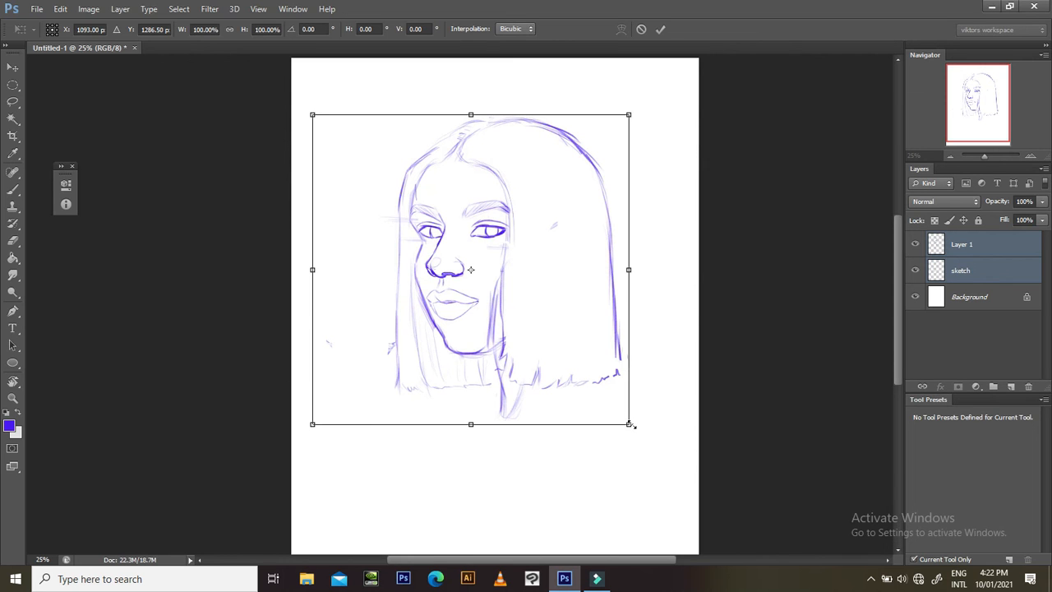
{"action": "left_click_drag", "start_coordinate": [631, 427], "coordinate": [670, 465]}
{"action": "left_click_drag", "start_coordinate": [307, 468], "coordinate": [293, 485]}
{"action": "left_click_drag", "start_coordinate": [496, 445], "coordinate": [474, 425]}
{"action": "key", "text": "space"}
{"action": "left_click_drag", "start_coordinate": [552, 521], "coordinate": [548, 453]}
{"action": "left_click_drag", "start_coordinate": [645, 393], "coordinate": [665, 416]}
{"action": "key", "text": "space"}
{"action": "left_click_drag", "start_coordinate": [742, 423], "coordinate": [698, 434]}
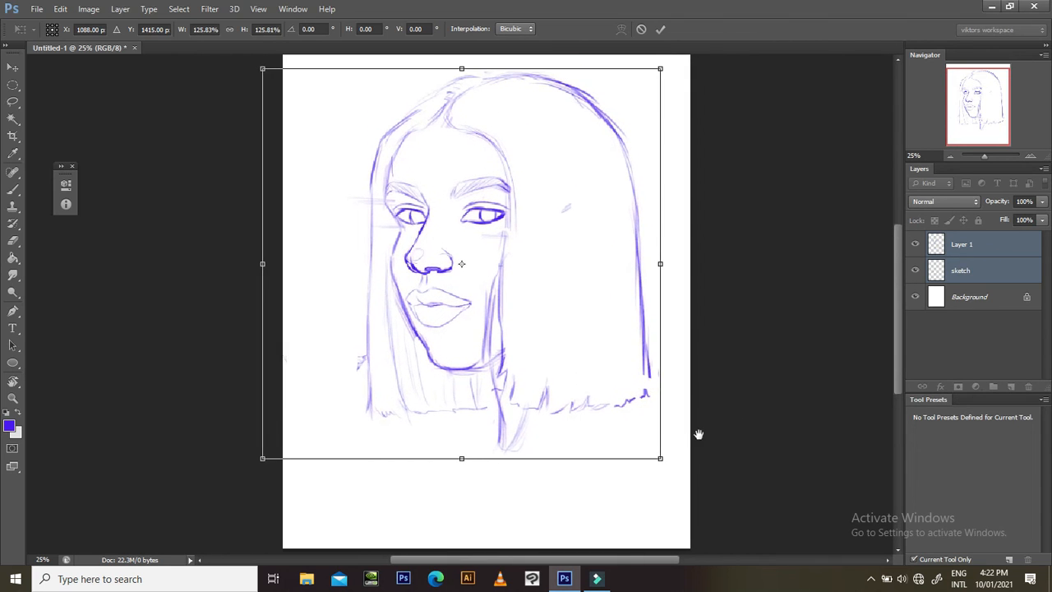
- Shift the enlarged head left and slightly down, scale it up a little further, and apply the transformation
{"action": "mouse_move", "coordinate": [468, 410]}
{"action": "left_mouse_down"}
{"action": "mouse_move", "coordinate": [451, 414]}
{"action": "mouse_move", "coordinate": [459, 409]}
{"action": "left_mouse_up"}
{"action": "key", "text": "space"}
{"action": "left_click_drag", "start_coordinate": [752, 200], "coordinate": [754, 270]}
{"action": "scroll", "coordinate": [445, 362], "scroll_direction": "down", "scroll_amount": 5}
{"action": "left_click_drag", "start_coordinate": [273, 351], "coordinate": [262, 359]}
{"action": "left_click_drag", "start_coordinate": [702, 303], "coordinate": [626, 396]}
{"action": "key", "text": "space"}
{"action": "left_click_drag", "start_coordinate": [739, 282], "coordinate": [740, 324]}
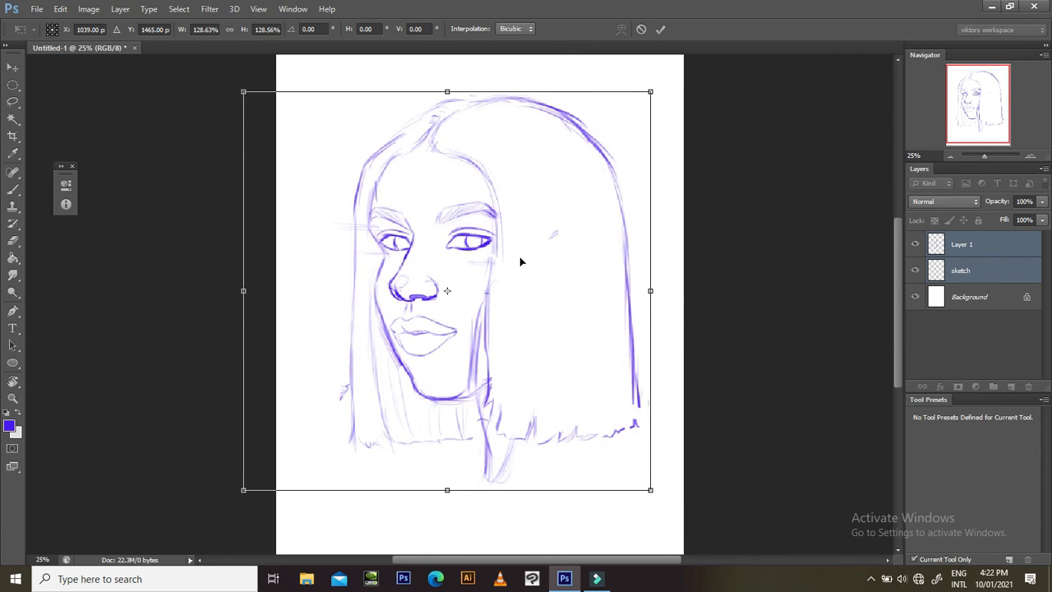
{"action": "left_click_drag", "start_coordinate": [241, 89], "coordinate": [233, 82]}
{"action": "left_click_drag", "start_coordinate": [787, 371], "coordinate": [788, 338]}
{"action": "key", "text": "e"}
{"action": "left_click_drag", "start_coordinate": [711, 392], "coordinate": [658, 426]}
- Lock the sketch layer again and make Layer 1 the active layer for the brush
{"action": "key", "text": "b"}
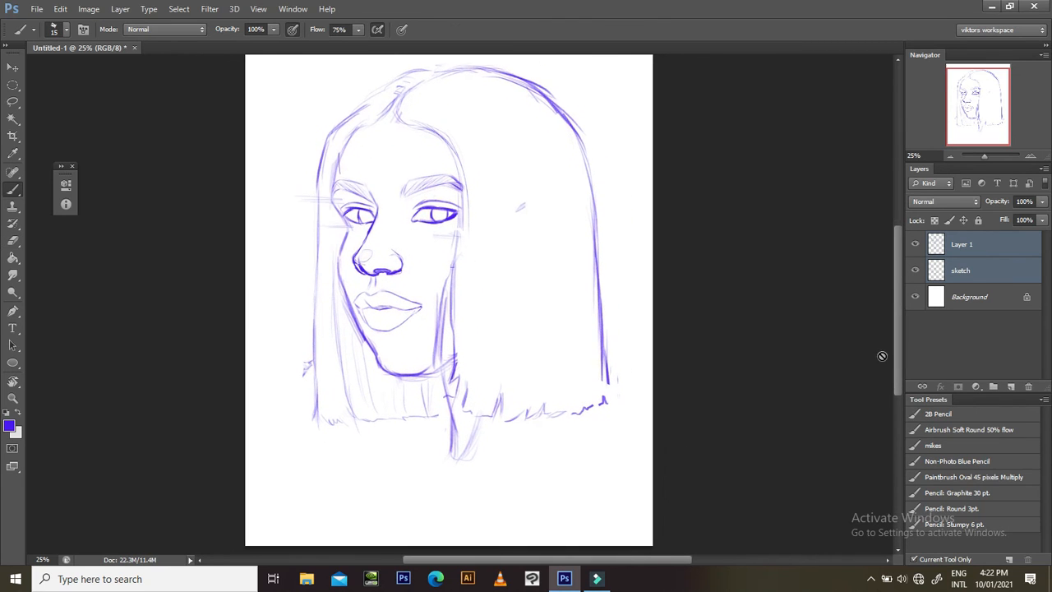
{"action": "left_click", "coordinate": [973, 263], "text": "ctrl"}
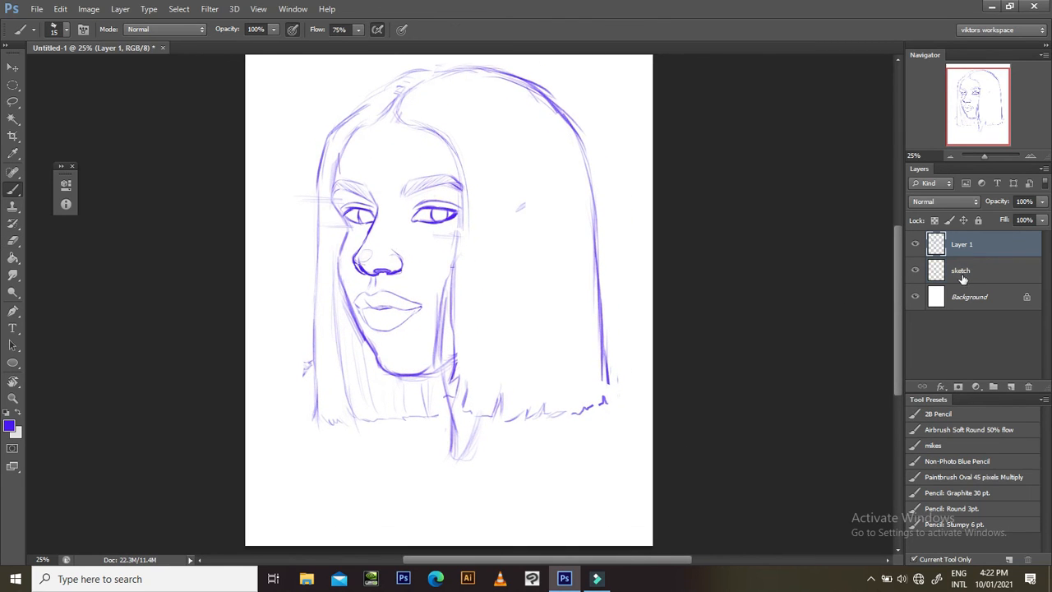
{"action": "left_click", "coordinate": [963, 278]}
{"action": "left_click", "coordinate": [978, 220]}
{"action": "left_click", "coordinate": [970, 244]}
- Brush short slanted strokes at the base of the neck and below the hair ends on the near side
{"action": "left_click_drag", "start_coordinate": [692, 354], "coordinate": [722, 324]}
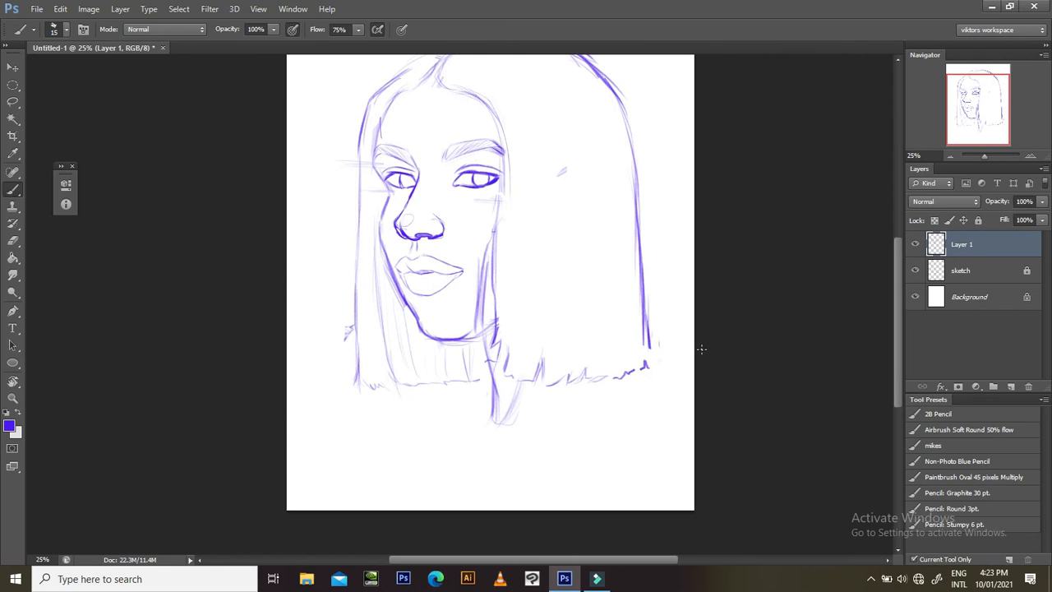
{"action": "key", "text": "ctrl+plus"}
{"action": "key", "text": "ctrl+plus"}
{"action": "left_click_drag", "start_coordinate": [488, 408], "coordinate": [533, 209]}
{"action": "left_click_drag", "start_coordinate": [698, 277], "coordinate": [611, 270]}
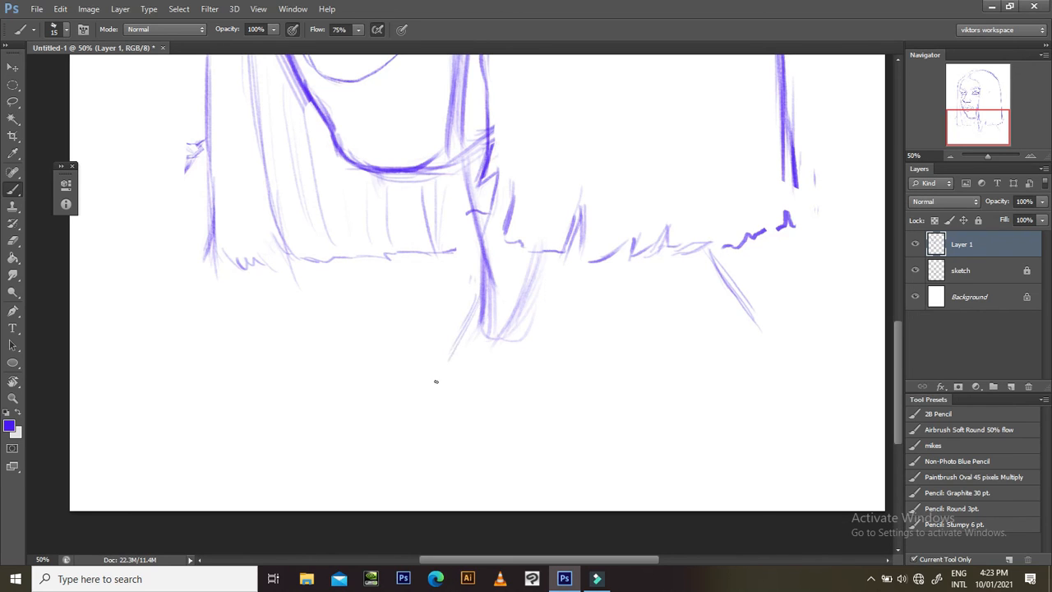
- Sketch the rounded far-side shoulder curving from the neck base down into the upper arm
{"action": "left_click_drag", "start_coordinate": [479, 303], "coordinate": [397, 359]}
{"action": "mouse_move", "coordinate": [480, 297]}
{"action": "left_mouse_down"}
{"action": "mouse_move", "coordinate": [386, 326]}
{"action": "mouse_move", "coordinate": [372, 362]}
{"action": "mouse_move", "coordinate": [405, 319]}
{"action": "left_mouse_up"}
{"action": "mouse_move", "coordinate": [351, 413]}
{"action": "left_mouse_down"}
{"action": "mouse_move", "coordinate": [396, 331]}
{"action": "mouse_move", "coordinate": [450, 309]}
{"action": "left_mouse_up"}
{"action": "left_click_drag", "start_coordinate": [390, 330], "coordinate": [467, 303]}
{"action": "left_click_drag", "start_coordinate": [507, 374], "coordinate": [480, 334]}
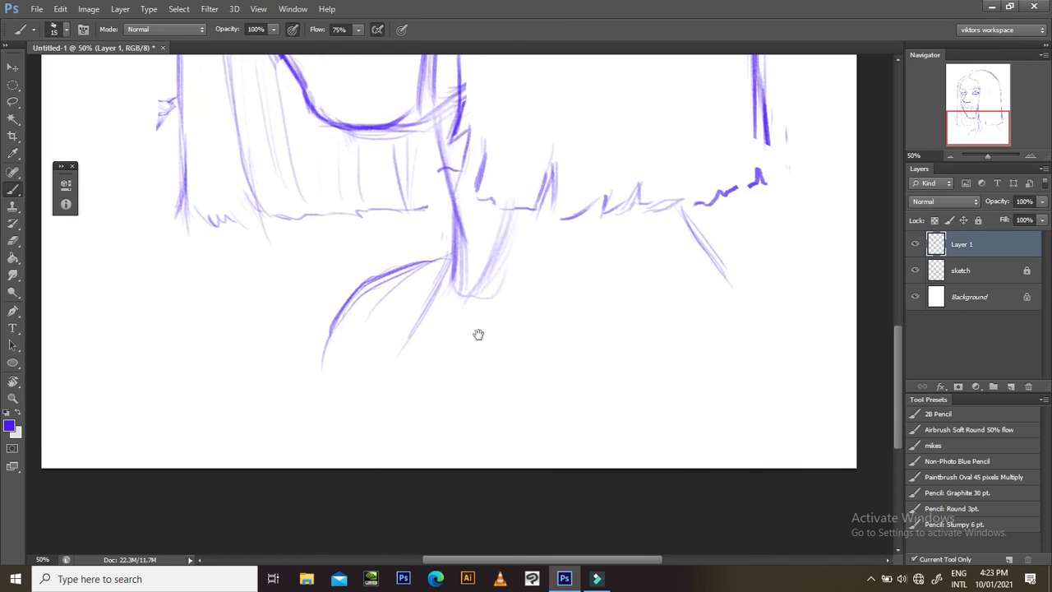
- Sketch a long diagonal line rising from the arm's lower end to the near-side shoulder stroke
{"action": "left_click_drag", "start_coordinate": [342, 415], "coordinate": [576, 316]}
{"action": "mouse_move", "coordinate": [415, 402]}
{"action": "left_mouse_down"}
{"action": "mouse_move", "coordinate": [625, 302]}
{"action": "mouse_move", "coordinate": [682, 295]}
{"action": "left_mouse_up"}
{"action": "left_click_drag", "start_coordinate": [529, 343], "coordinate": [724, 281]}
{"action": "mouse_move", "coordinate": [335, 333]}
{"action": "left_mouse_down"}
{"action": "mouse_move", "coordinate": [326, 433]}
{"action": "mouse_move", "coordinate": [328, 342]}
{"action": "mouse_move", "coordinate": [316, 426]}
{"action": "mouse_move", "coordinate": [304, 436]}
{"action": "mouse_move", "coordinate": [394, 383]}
{"action": "left_mouse_up"}
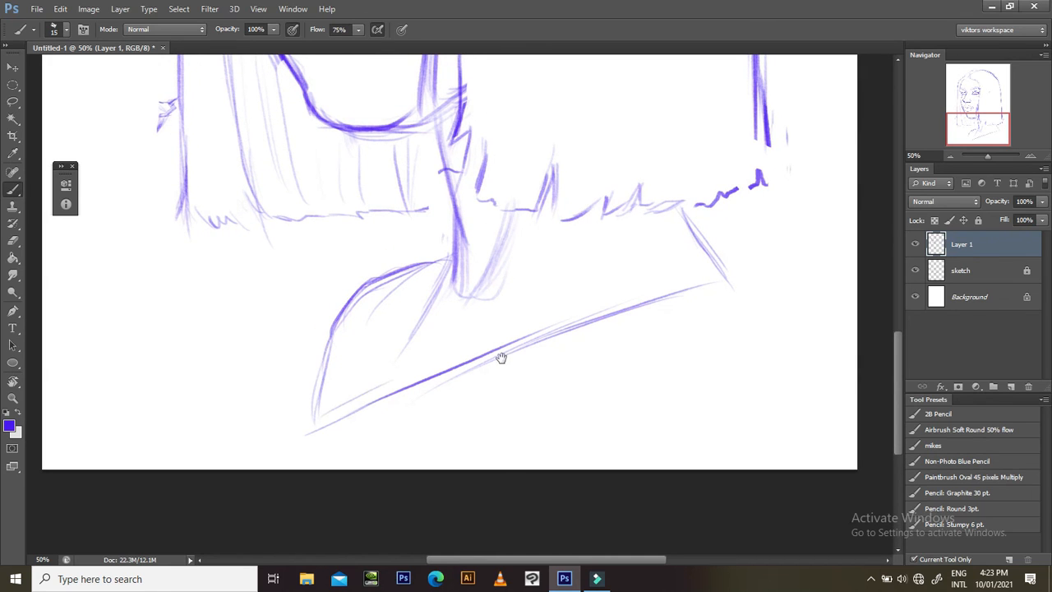
- Select the far-side shoulder curve freehand, move it outward away from the neck, and clear the selection
{"action": "left_click_drag", "start_coordinate": [501, 357], "coordinate": [473, 472]}
{"action": "key", "text": "ctrl+minus"}
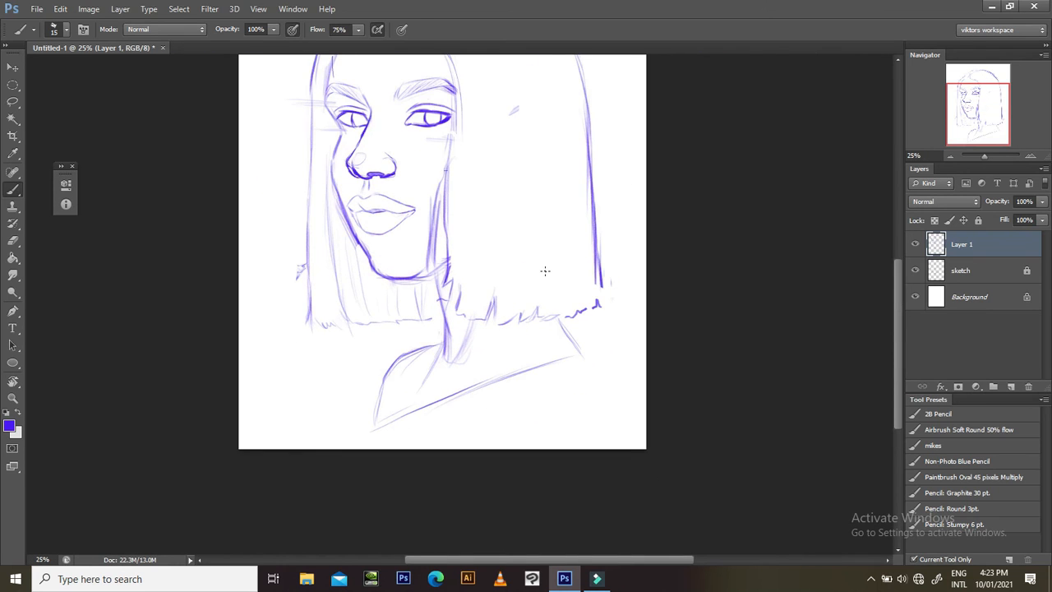
{"action": "key", "text": "ctrl+minus"}
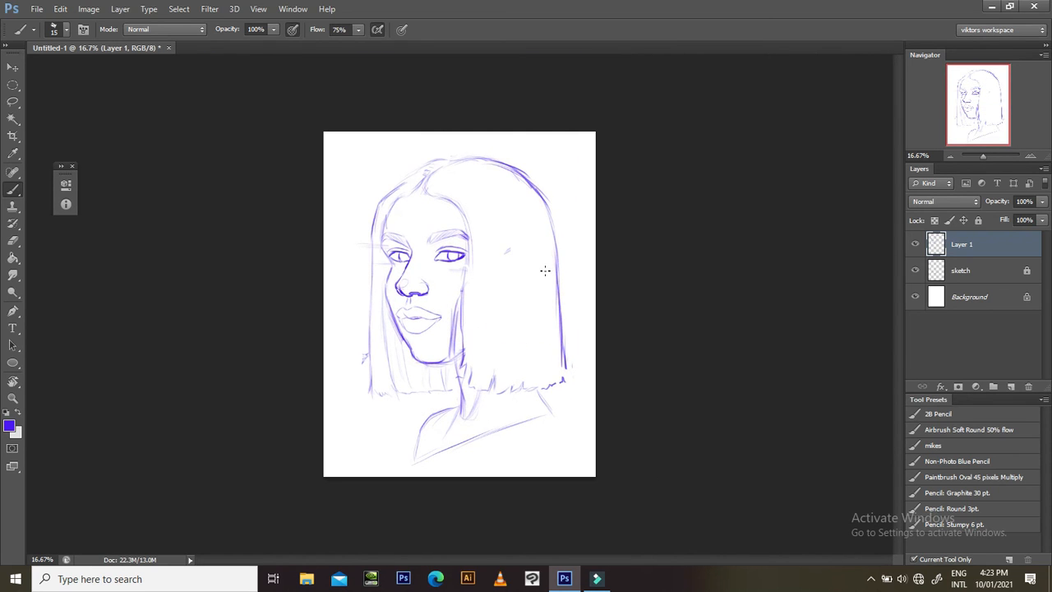
{"action": "key", "text": "ctrl+plus"}
{"action": "key", "text": "ctrl+plus"}
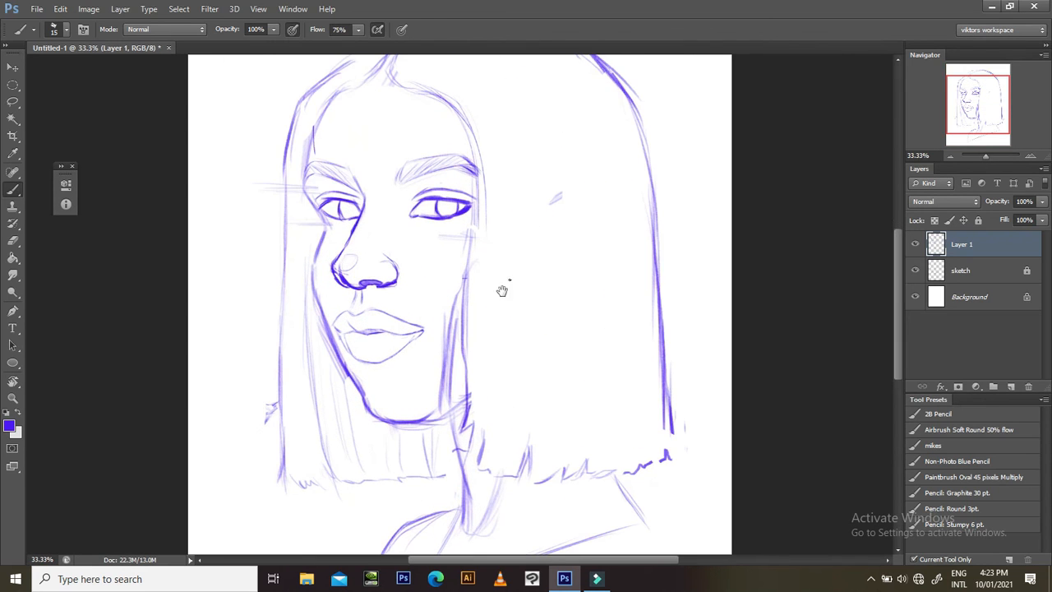
{"action": "left_click_drag", "start_coordinate": [502, 290], "coordinate": [557, 240]}
{"action": "key", "text": "l"}
{"action": "mouse_move", "coordinate": [606, 202]}
{"action": "left_mouse_down"}
{"action": "mouse_move", "coordinate": [552, 279]}
{"action": "mouse_move", "coordinate": [537, 258]}
{"action": "mouse_move", "coordinate": [543, 289]}
{"action": "mouse_move", "coordinate": [482, 304]}
{"action": "mouse_move", "coordinate": [493, 305]}
{"action": "left_mouse_up"}
{"action": "key", "text": "ctrl+t"}
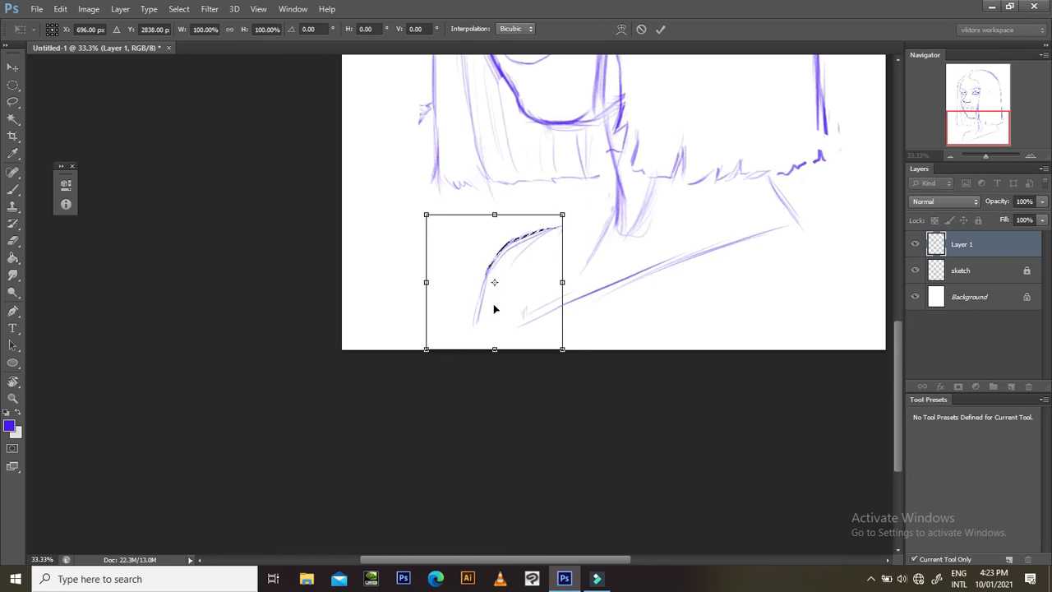
{"action": "key", "text": "Return"}
{"action": "key", "text": "ctrl+d"}
- Rotate the canvas view and redraw the shoulder contour, joining the moved curve to the neck base
{"action": "key", "text": "b"}
{"action": "key", "text": "r"}
{"action": "mouse_move", "coordinate": [615, 301]}
{"action": "left_mouse_down"}
{"action": "mouse_move", "coordinate": [754, 200]}
{"action": "mouse_move", "coordinate": [529, 216]}
{"action": "mouse_move", "coordinate": [567, 281]}
{"action": "left_mouse_up"}
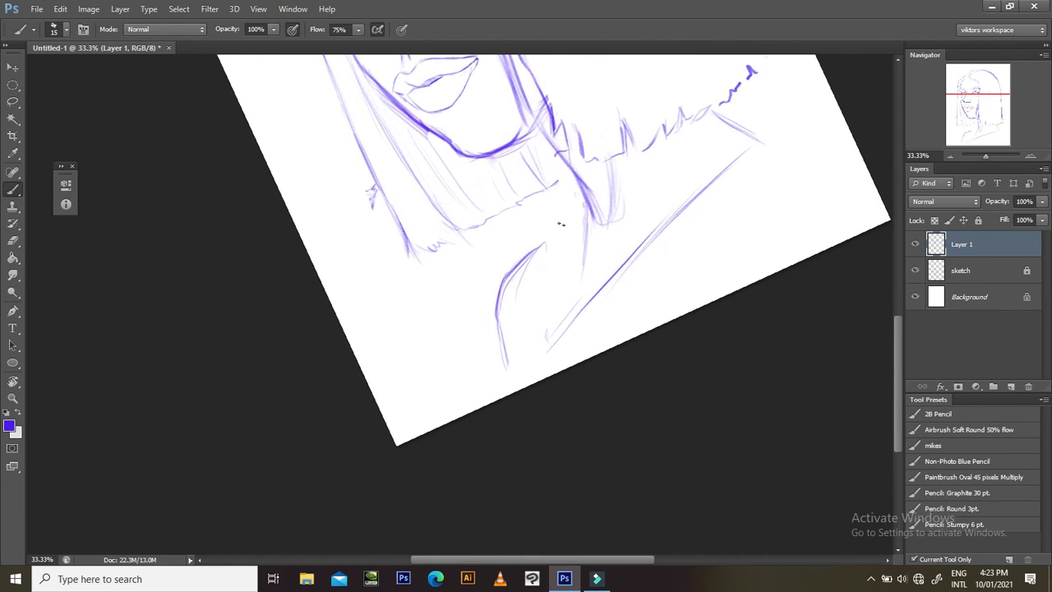
{"action": "mouse_move", "coordinate": [587, 206]}
{"action": "left_mouse_down"}
{"action": "mouse_move", "coordinate": [524, 281]}
{"action": "mouse_move", "coordinate": [540, 236]}
{"action": "mouse_move", "coordinate": [495, 305]}
{"action": "left_mouse_up"}
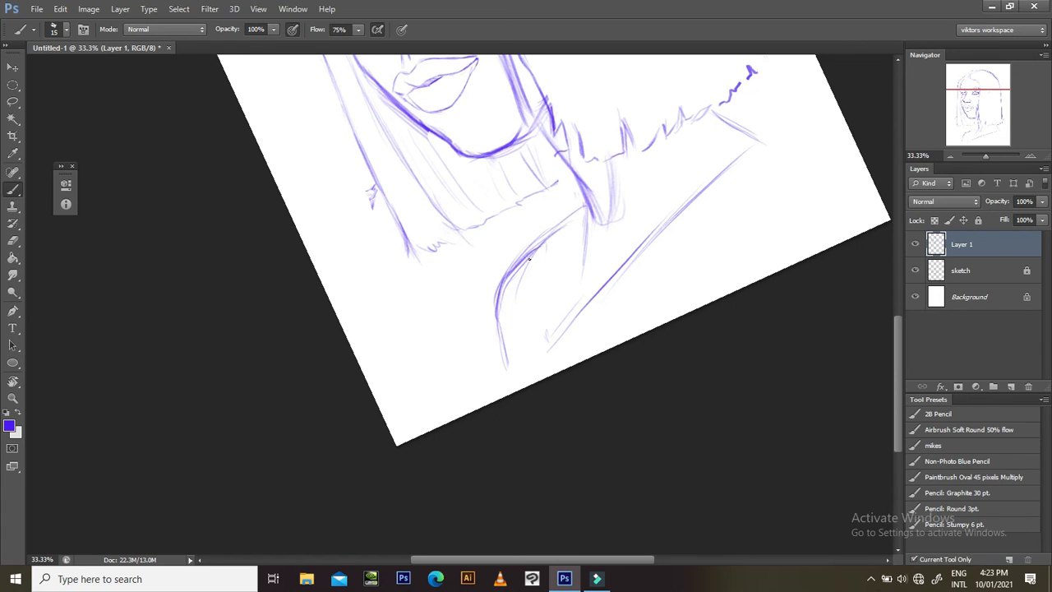
{"action": "left_click_drag", "start_coordinate": [582, 210], "coordinate": [584, 269]}
{"action": "mouse_move", "coordinate": [583, 216]}
{"action": "left_mouse_down"}
{"action": "mouse_move", "coordinate": [505, 289]}
{"action": "mouse_move", "coordinate": [507, 355]}
{"action": "left_mouse_up"}
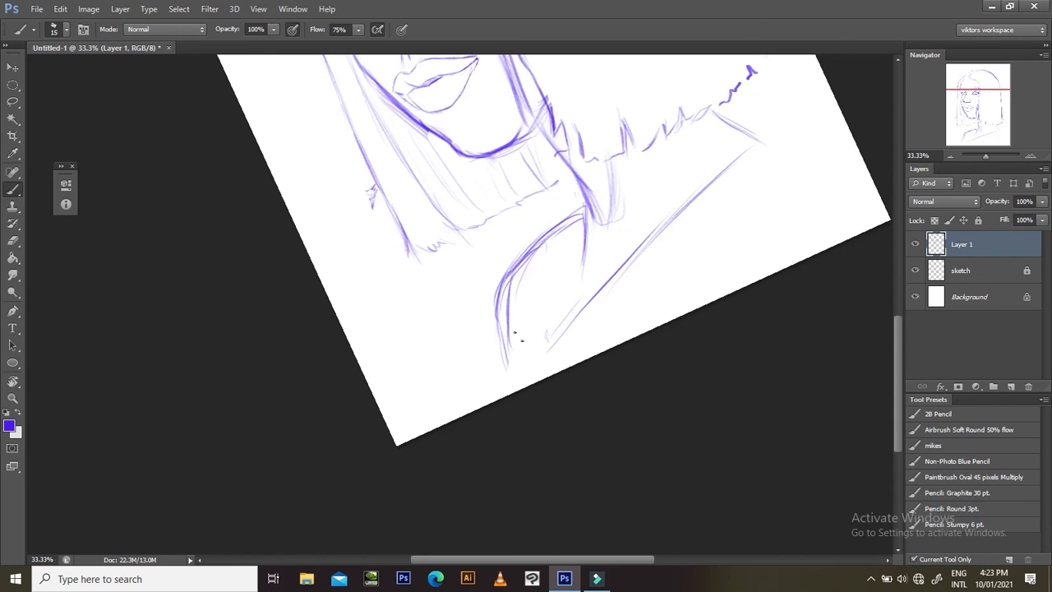
- Erase the outer arm line below the shoulder, redraw it as one contour, and reset the view rotation
{"action": "key", "text": "e"}
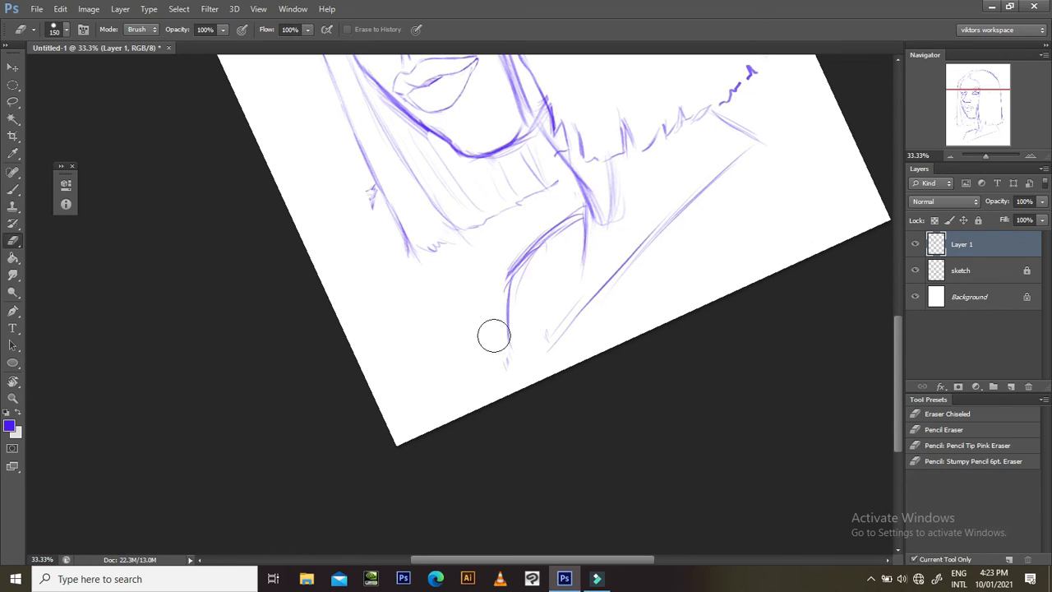
{"action": "key", "text": "b"}
{"action": "mouse_move", "coordinate": [510, 276]}
{"action": "left_mouse_down"}
{"action": "mouse_move", "coordinate": [504, 329]}
{"action": "mouse_move", "coordinate": [514, 332]}
{"action": "left_mouse_up"}
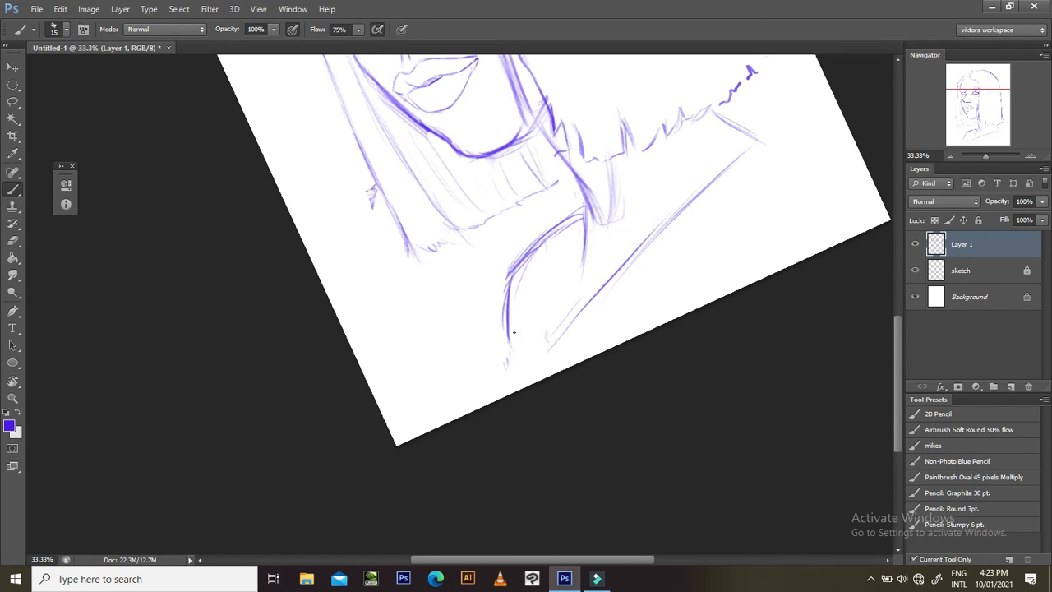
{"action": "key", "text": "Escape"}
- Extend the arm line downward and continue the diagonal body line until the two meet in a corner
{"action": "left_click_drag", "start_coordinate": [592, 336], "coordinate": [526, 343]}
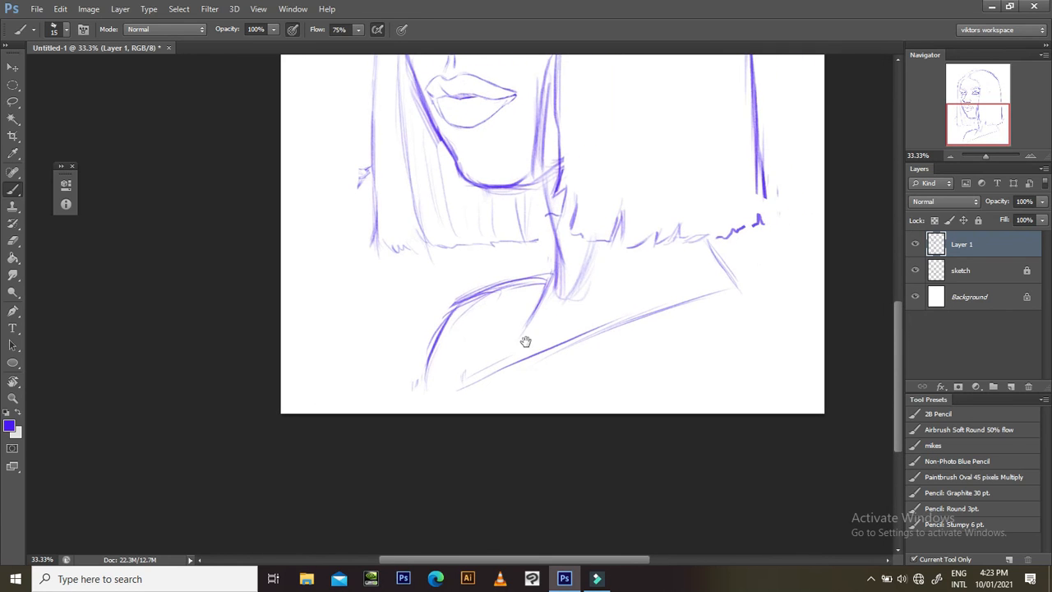
{"action": "mouse_move", "coordinate": [418, 408]}
{"action": "left_mouse_down"}
{"action": "mouse_move", "coordinate": [446, 388]}
{"action": "mouse_move", "coordinate": [424, 403]}
{"action": "left_mouse_up"}
{"action": "left_click_drag", "start_coordinate": [469, 383], "coordinate": [431, 402]}
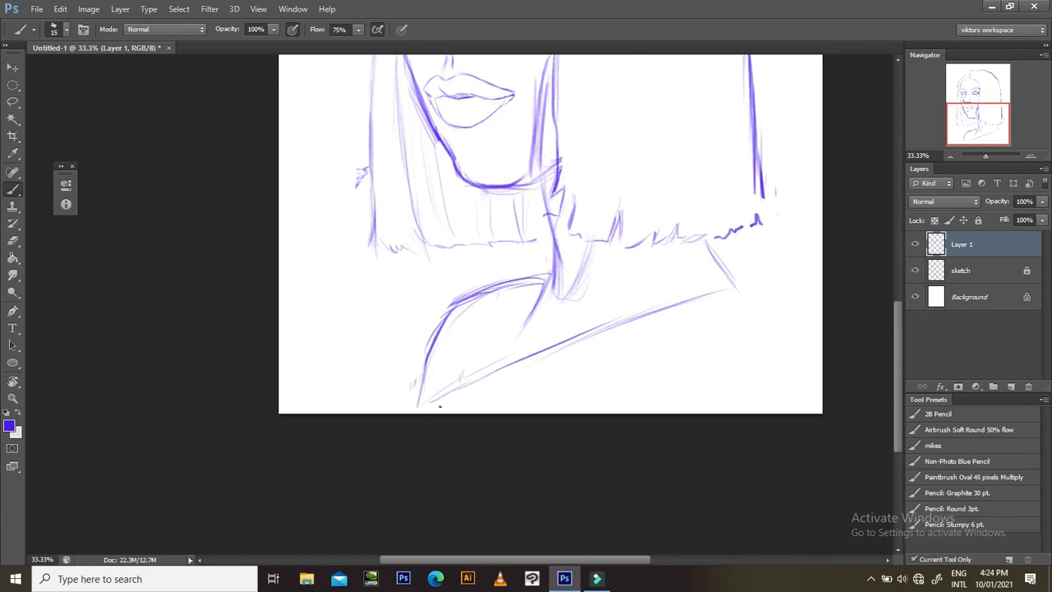
{"action": "left_click_drag", "start_coordinate": [484, 377], "coordinate": [426, 404]}
{"action": "left_click_drag", "start_coordinate": [542, 369], "coordinate": [472, 400]}
{"action": "left_click_drag", "start_coordinate": [664, 309], "coordinate": [638, 280]}
{"action": "scroll", "coordinate": [681, 286], "scroll_direction": "up", "scroll_amount": 4}
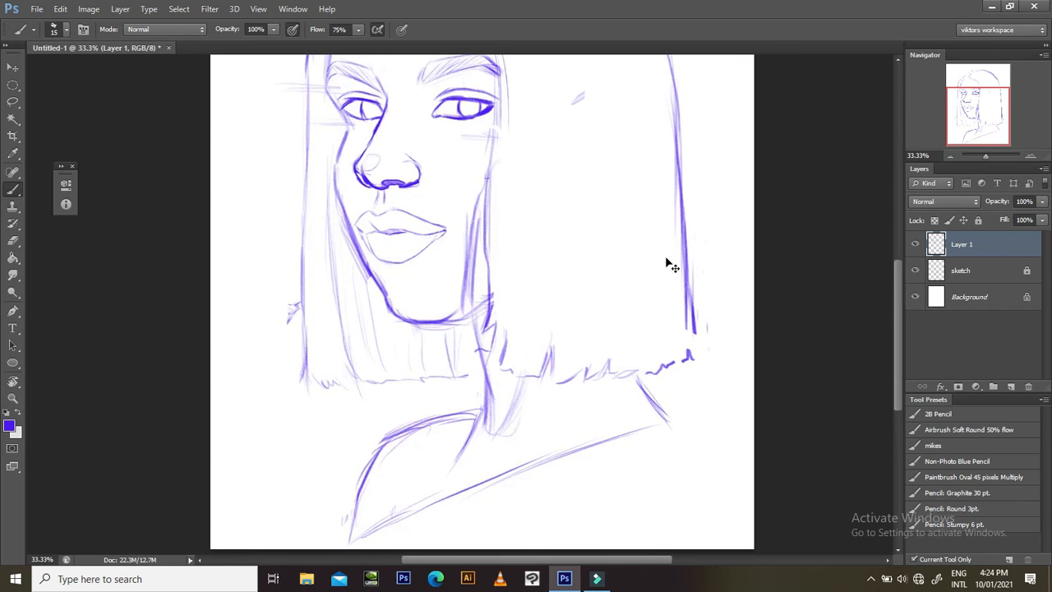
{"action": "scroll", "coordinate": [670, 264], "scroll_direction": "down", "scroll_amount": 2}
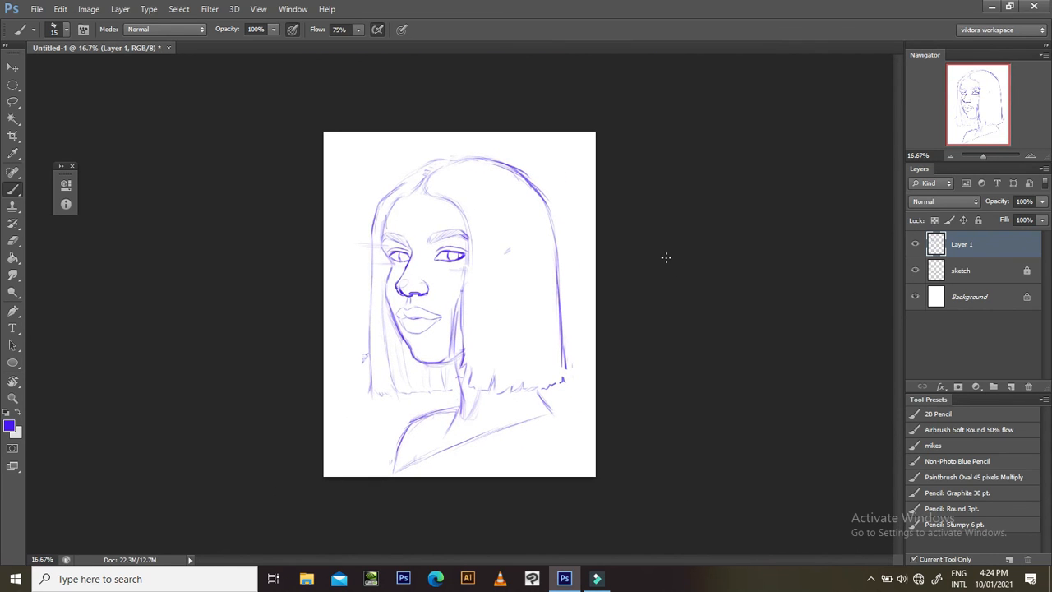
{"action": "scroll", "coordinate": [666, 257], "scroll_direction": "up", "scroll_amount": 2}
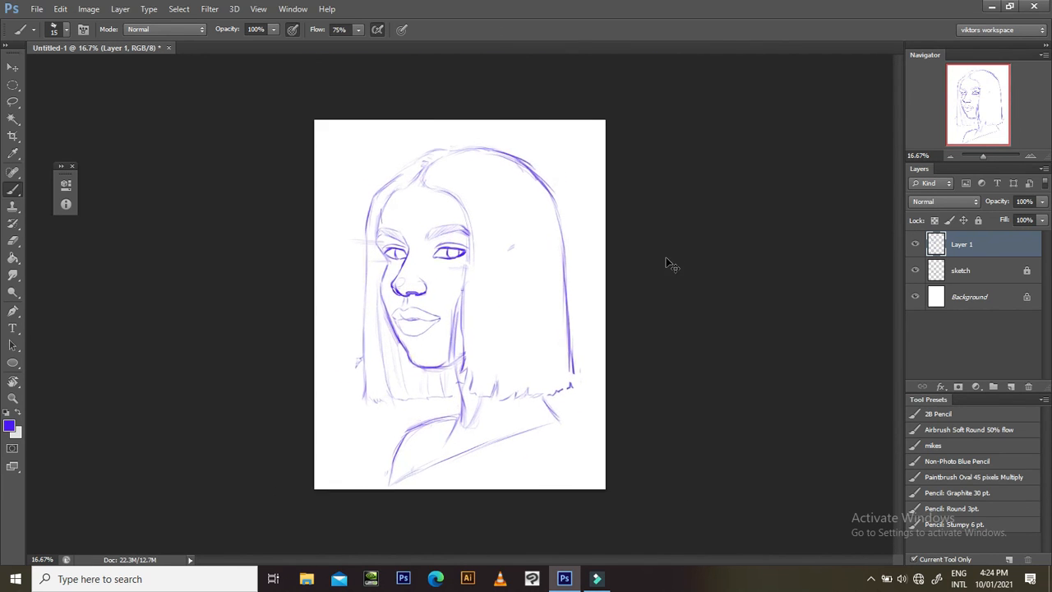
{"action": "scroll", "coordinate": [666, 259], "scroll_direction": "down", "scroll_amount": 1}
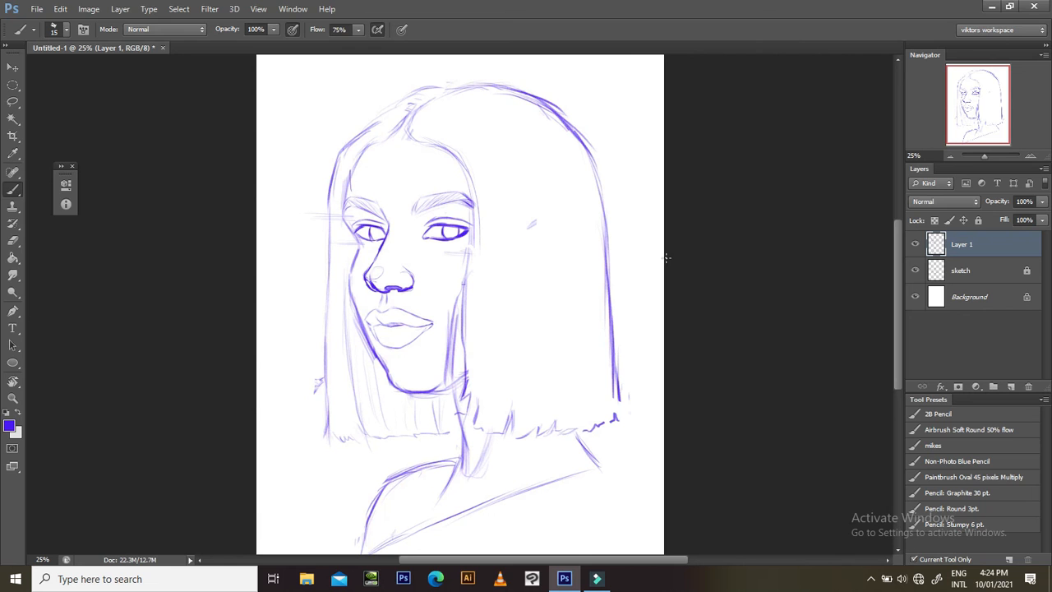
- Sketch a short, light crease under the lower lip, between the mouth and the chin
{"action": "scroll", "coordinate": [670, 261], "scroll_direction": "up", "scroll_amount": 2}
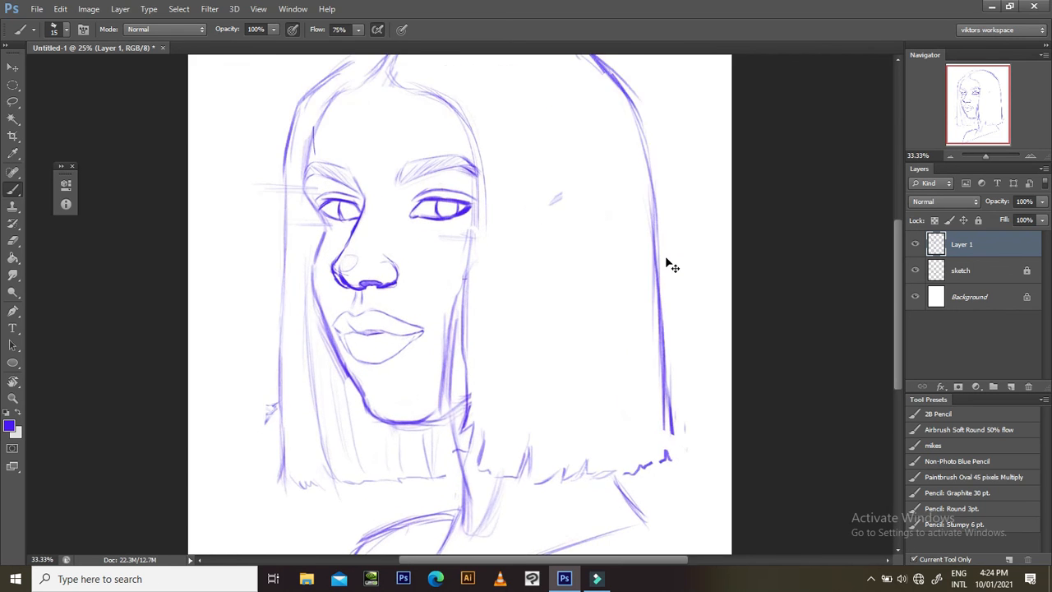
{"action": "left_click_drag", "start_coordinate": [489, 254], "coordinate": [509, 372]}
{"action": "left_click_drag", "start_coordinate": [498, 312], "coordinate": [518, 223]}
{"action": "mouse_move", "coordinate": [424, 361]}
{"action": "left_mouse_down"}
{"action": "mouse_move", "coordinate": [421, 311]}
{"action": "mouse_move", "coordinate": [509, 370]}
{"action": "left_mouse_up"}
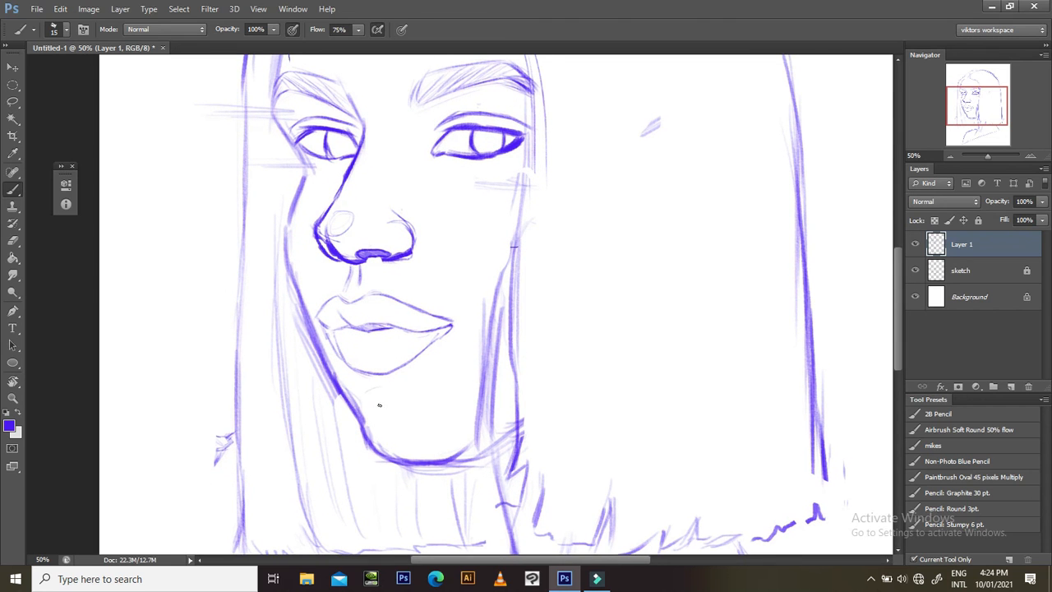
{"action": "mouse_move", "coordinate": [439, 448]}
{"action": "left_mouse_down"}
{"action": "mouse_move", "coordinate": [441, 376]}
{"action": "mouse_move", "coordinate": [492, 283]}
{"action": "left_mouse_up"}
{"action": "left_click_drag", "start_coordinate": [452, 387], "coordinate": [512, 337]}
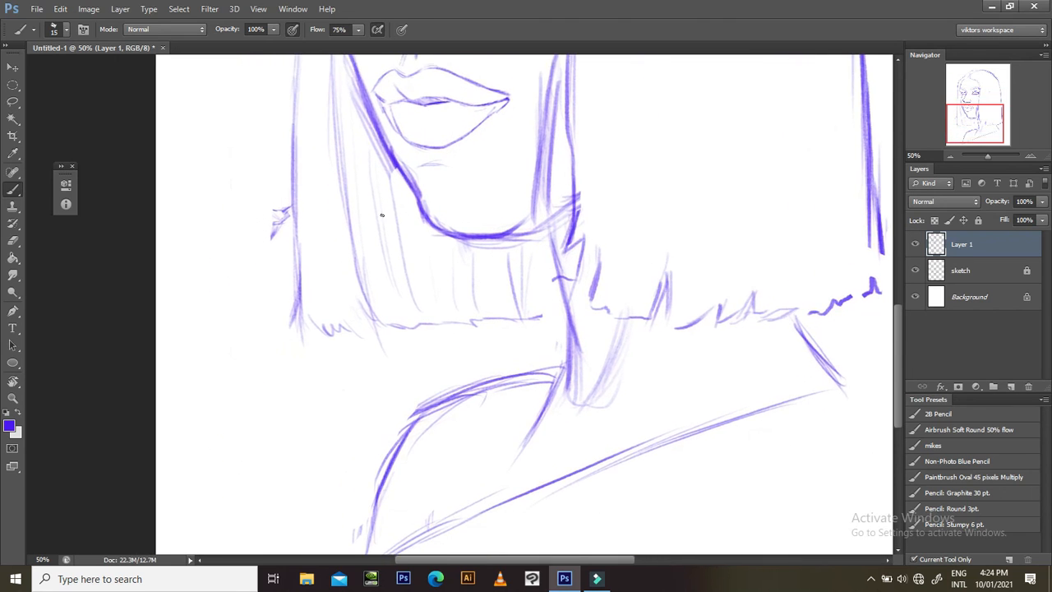
- Reinforce the long hair strands beside the far cheek, carrying the strokes down to the hair's lower edge
{"action": "left_click_drag", "start_coordinate": [361, 175], "coordinate": [362, 224]}
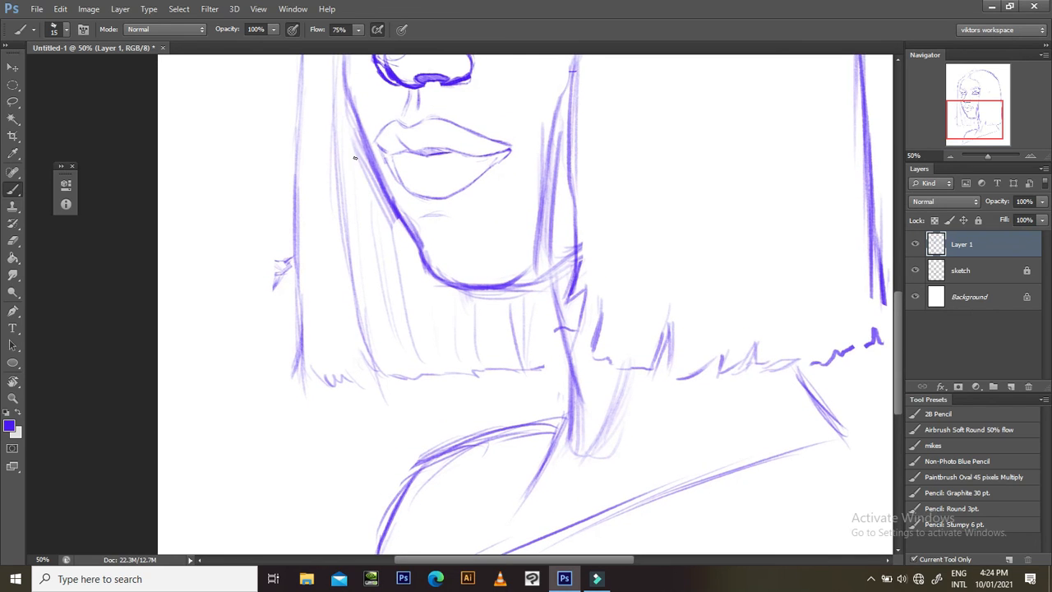
{"action": "left_click_drag", "start_coordinate": [342, 110], "coordinate": [346, 209]}
{"action": "left_click_drag", "start_coordinate": [347, 167], "coordinate": [365, 304]}
{"action": "left_click_drag", "start_coordinate": [353, 210], "coordinate": [381, 366]}
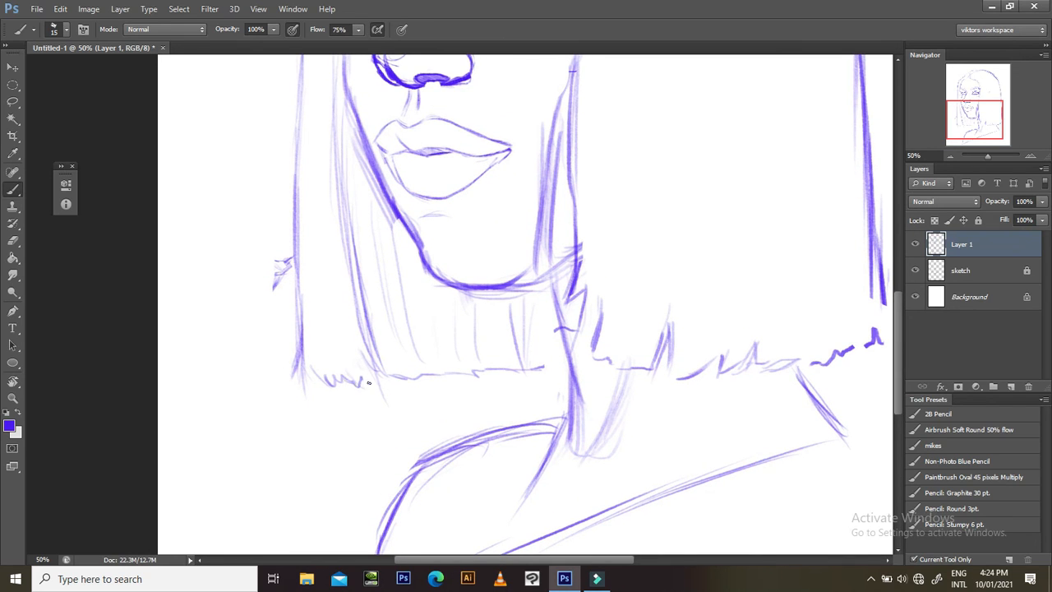
{"action": "left_click_drag", "start_coordinate": [300, 355], "coordinate": [298, 368]}
- Add a strand line alongside the far temple and strengthen the far-side hair contour up to the parting
{"action": "left_click_drag", "start_coordinate": [387, 351], "coordinate": [367, 587]}
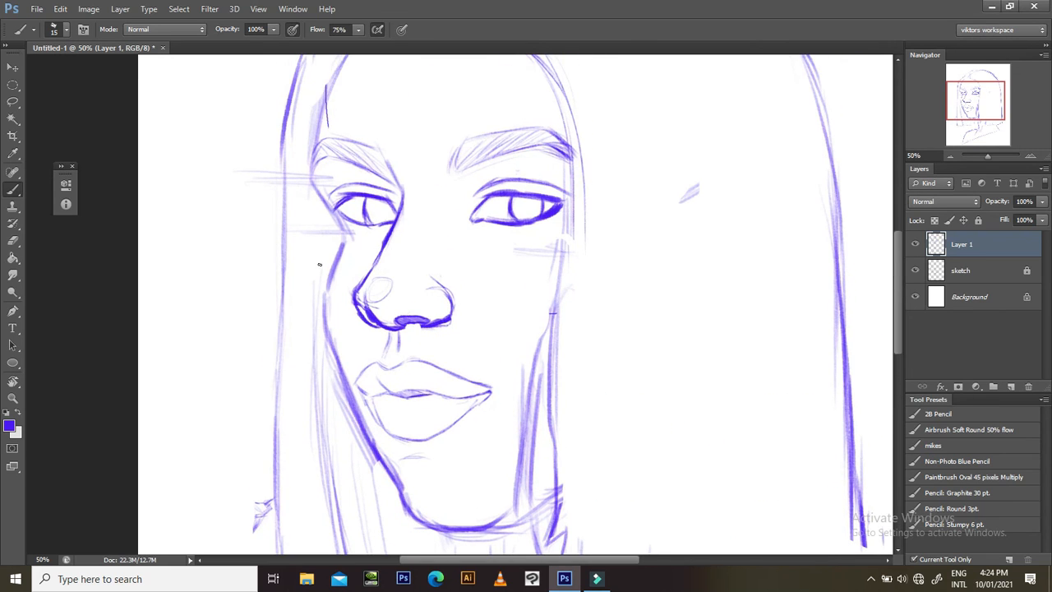
{"action": "left_click_drag", "start_coordinate": [319, 195], "coordinate": [312, 332]}
{"action": "left_click_drag", "start_coordinate": [329, 127], "coordinate": [342, 314]}
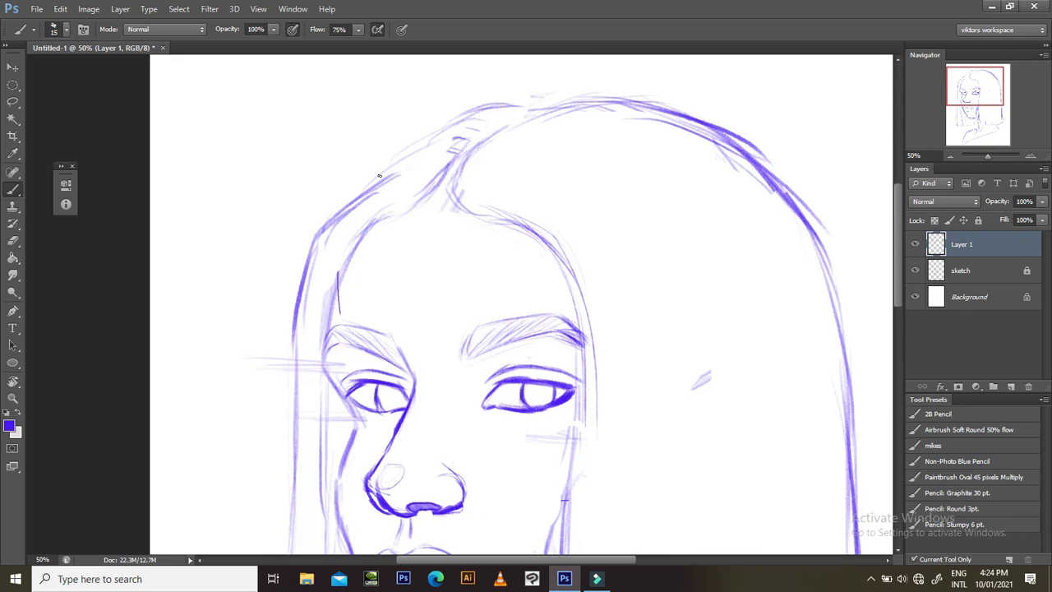
{"action": "mouse_move", "coordinate": [337, 217]}
{"action": "left_mouse_down"}
{"action": "mouse_move", "coordinate": [486, 109]}
{"action": "mouse_move", "coordinate": [443, 134]}
{"action": "mouse_move", "coordinate": [511, 116]}
{"action": "mouse_move", "coordinate": [440, 132]}
{"action": "mouse_move", "coordinate": [511, 110]}
{"action": "left_mouse_up"}
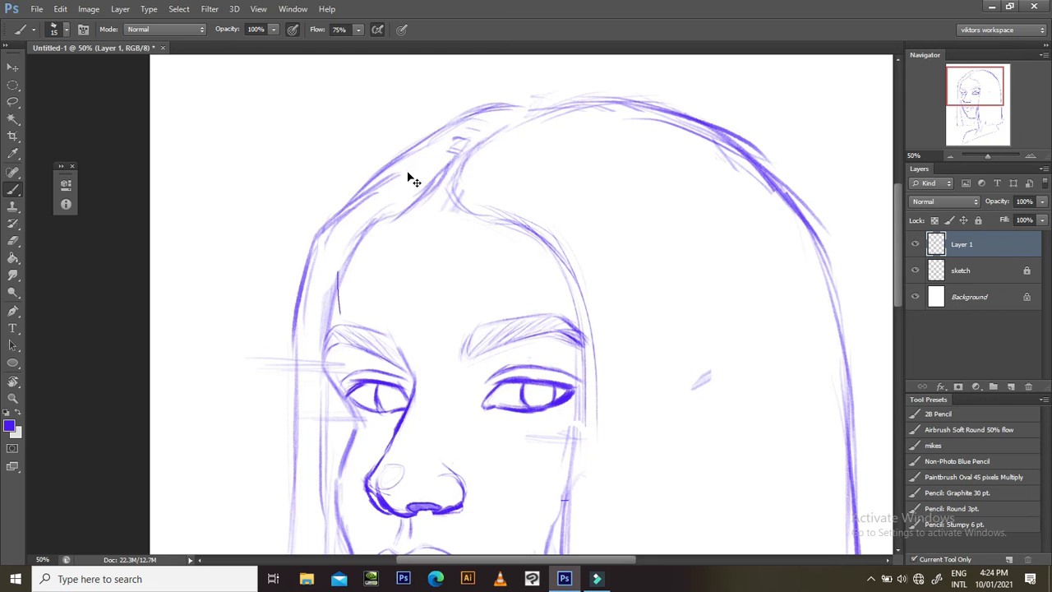
- Flip the whole canvas horizontally to get a mirrored view of the portrait
{"action": "key", "text": "ctrl+minus"}
{"action": "key", "text": "ctrl+minus"}
{"action": "key", "text": "ctrl+minus"}
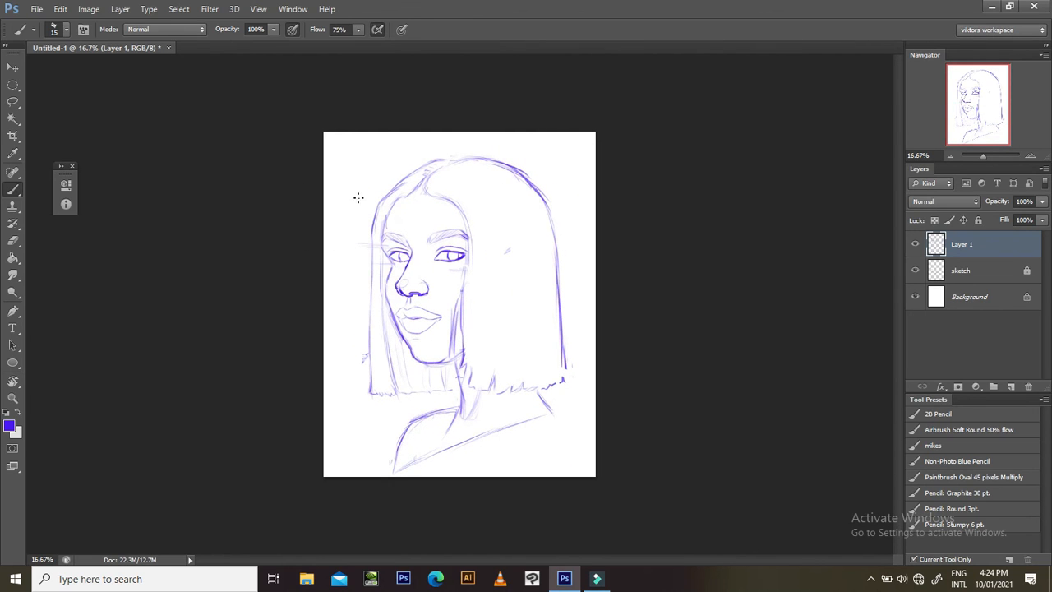
{"action": "left_click", "coordinate": [89, 9]}
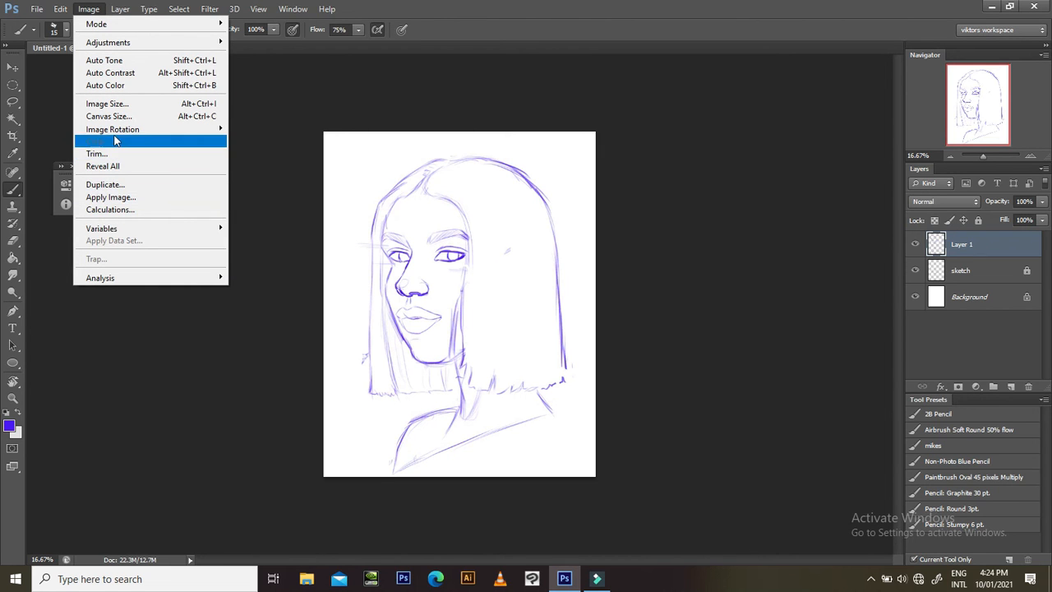
{"action": "mouse_move", "coordinate": [115, 134]}
{"action": "left_click", "coordinate": [257, 186]}
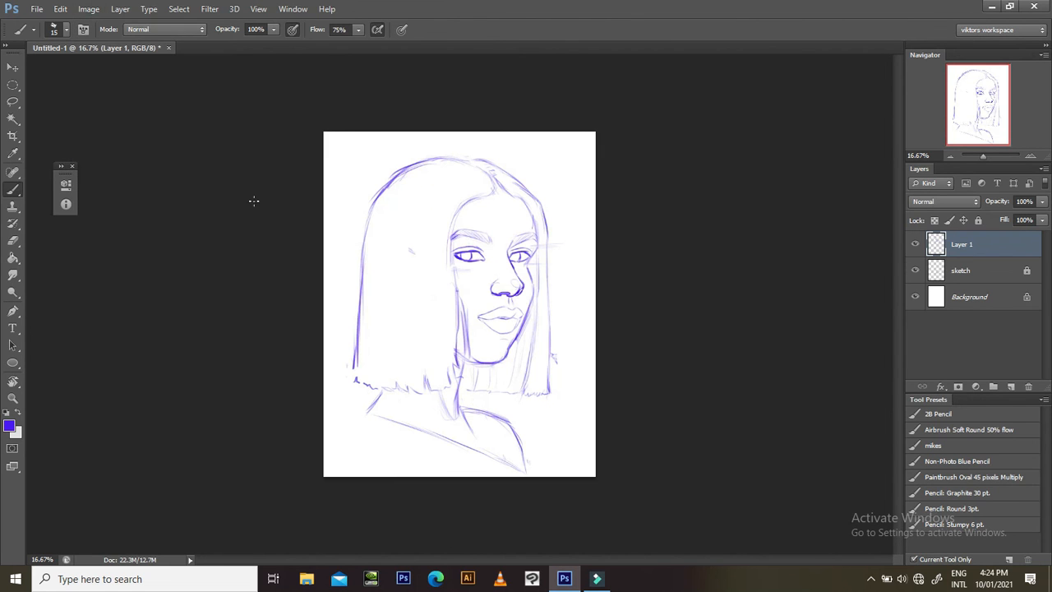
- Redraw the near end of the jaw line where it meets the edge of the hair
{"action": "key", "text": "ctrl+plus"}
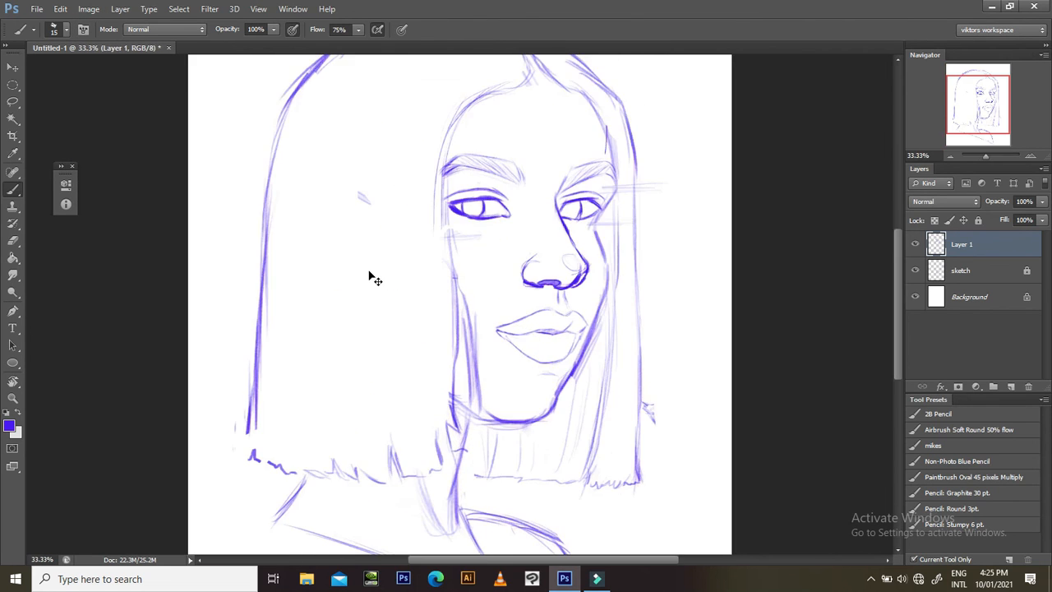
{"action": "left_click_drag", "start_coordinate": [617, 292], "coordinate": [531, 277]}
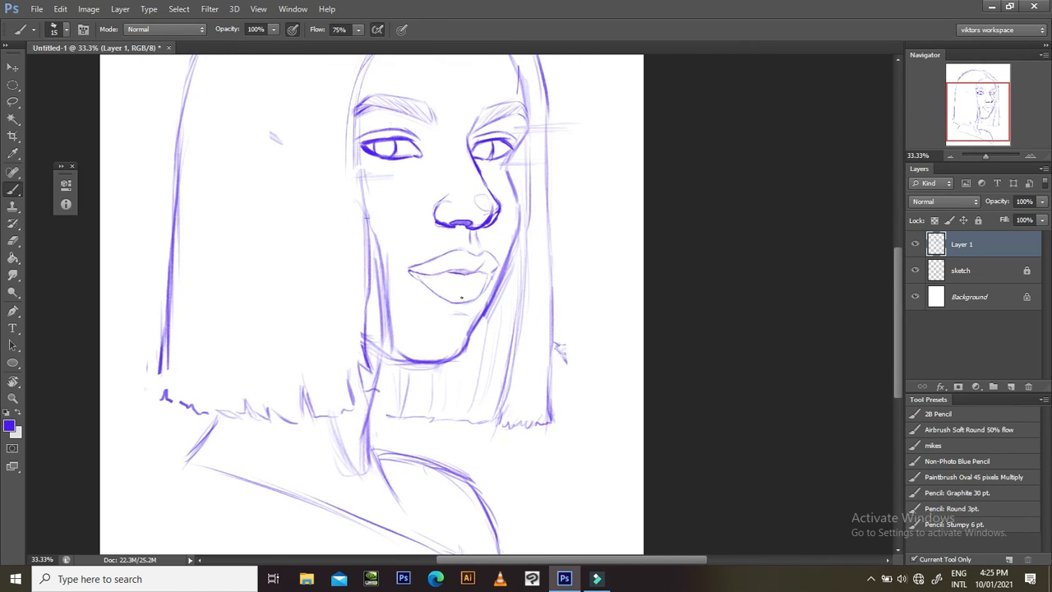
{"action": "left_click_drag", "start_coordinate": [412, 315], "coordinate": [387, 394]}
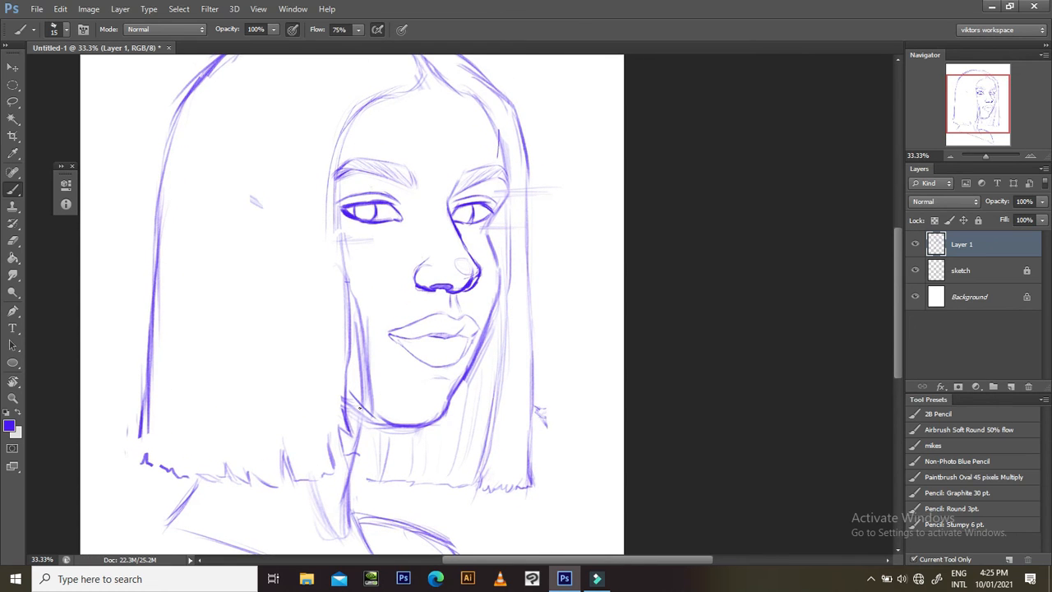
{"action": "key", "text": "ctrl+z"}
{"action": "mouse_move", "coordinate": [345, 397]}
{"action": "left_mouse_down"}
{"action": "mouse_move", "coordinate": [373, 416]}
{"action": "mouse_move", "coordinate": [351, 390]}
{"action": "mouse_move", "coordinate": [390, 419]}
{"action": "mouse_move", "coordinate": [359, 401]}
{"action": "left_mouse_up"}
- Examine the mirrored face, hairline and hair contours both up close and as a whole
{"action": "left_click_drag", "start_coordinate": [601, 264], "coordinate": [569, 332]}
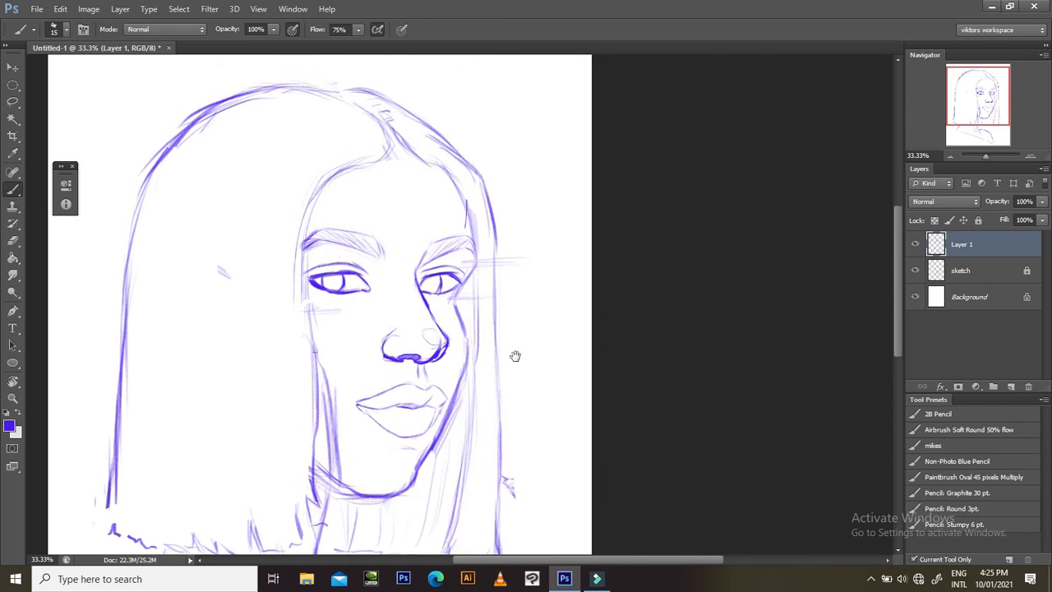
{"action": "left_click_drag", "start_coordinate": [517, 356], "coordinate": [523, 289]}
{"action": "key", "text": "ctrl+plus"}
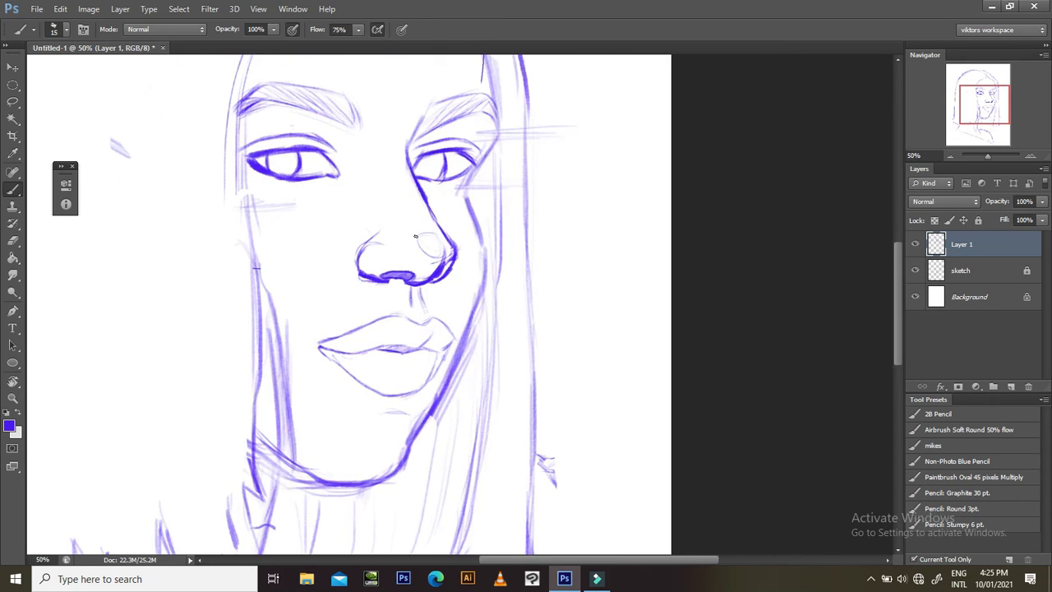
{"action": "key", "text": "ctrl+minus"}
{"action": "key", "text": "ctrl+minus"}
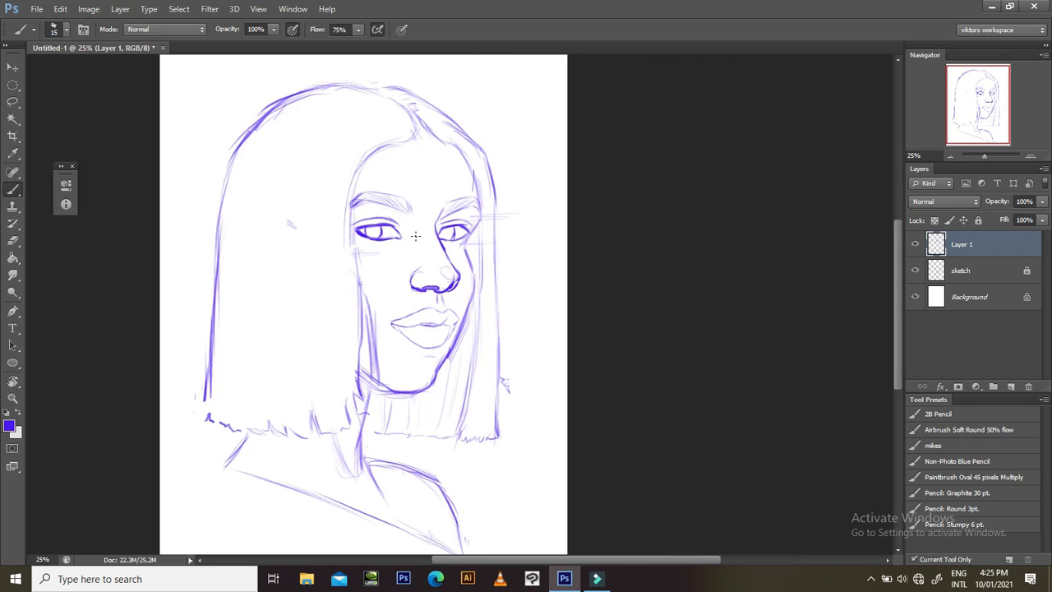
{"action": "key", "text": "ctrl+plus"}
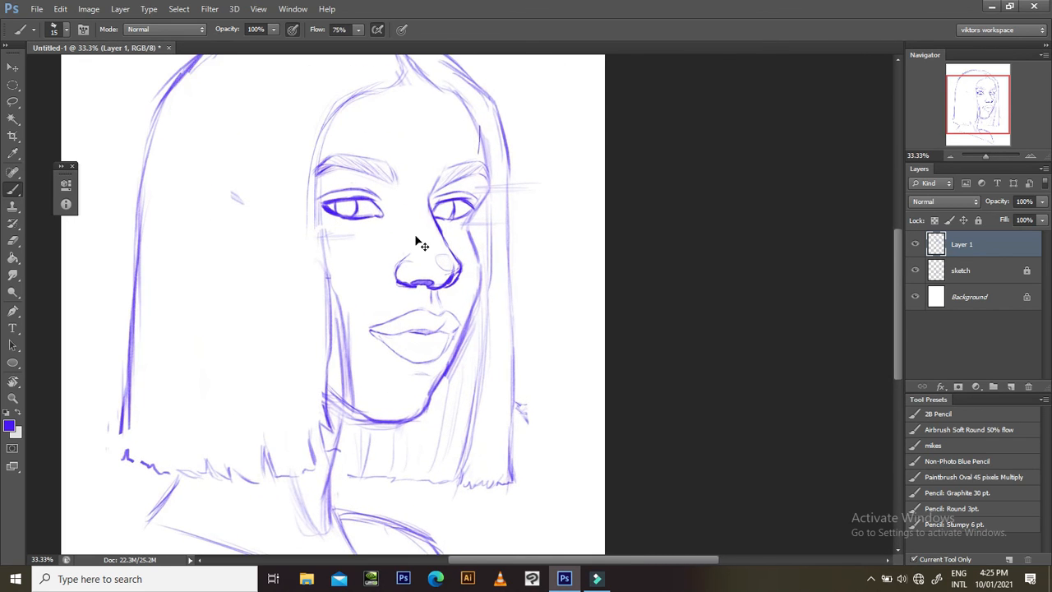
{"action": "key", "text": "ctrl+plus"}
{"action": "scroll", "coordinate": [604, 230], "scroll_direction": "up", "scroll_amount": 3}
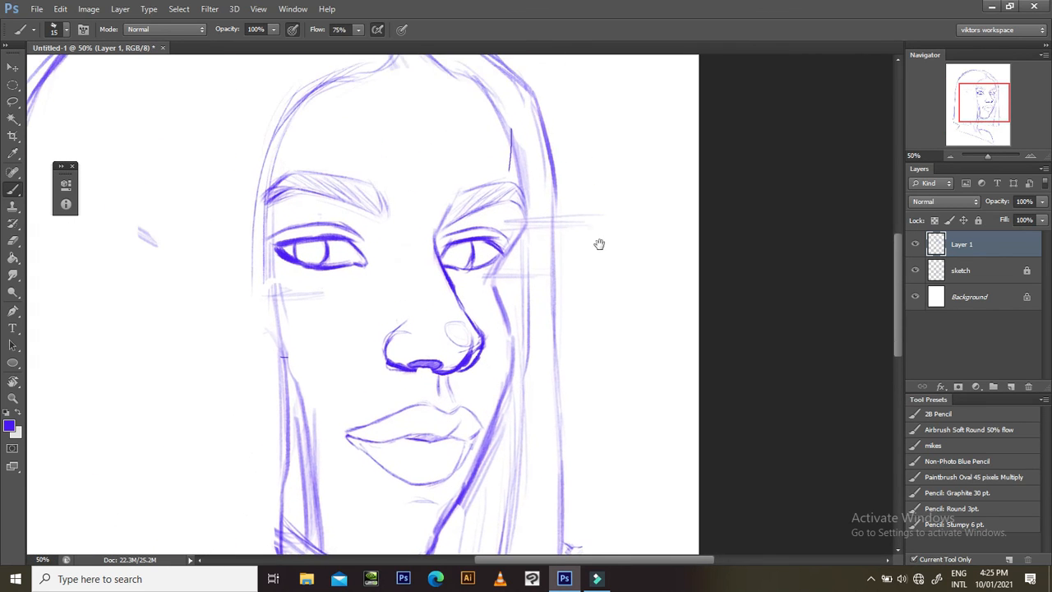
{"action": "scroll", "coordinate": [518, 231], "scroll_direction": "up", "scroll_amount": 3}
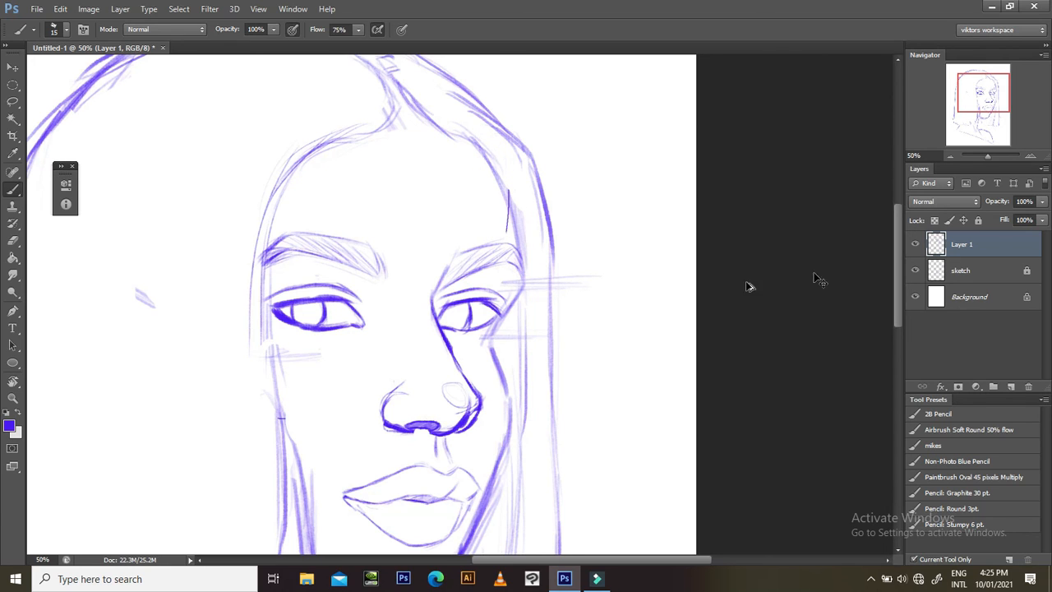
- Unlock the sketch layer and shift the freehand-selected hairline at the far temple slightly inward toward the face
{"action": "left_click", "coordinate": [958, 272]}
{"action": "left_click", "coordinate": [979, 221]}
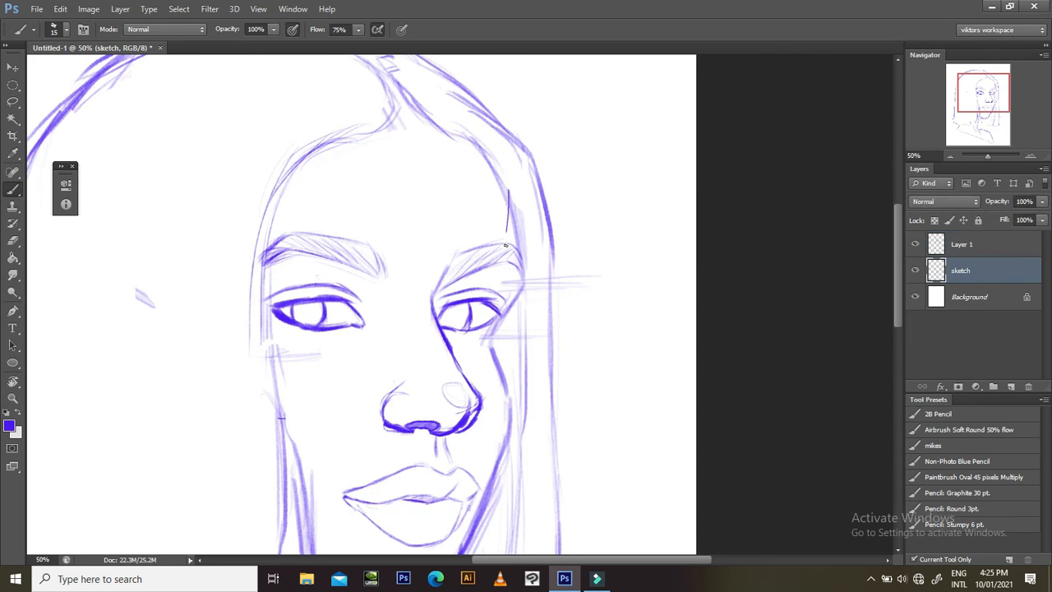
{"action": "key", "text": "l"}
{"action": "mouse_move", "coordinate": [488, 188]}
{"action": "left_mouse_down"}
{"action": "mouse_move", "coordinate": [481, 148]}
{"action": "mouse_move", "coordinate": [522, 211]}
{"action": "mouse_move", "coordinate": [536, 304]}
{"action": "mouse_move", "coordinate": [518, 290]}
{"action": "mouse_move", "coordinate": [492, 201]}
{"action": "left_mouse_up"}
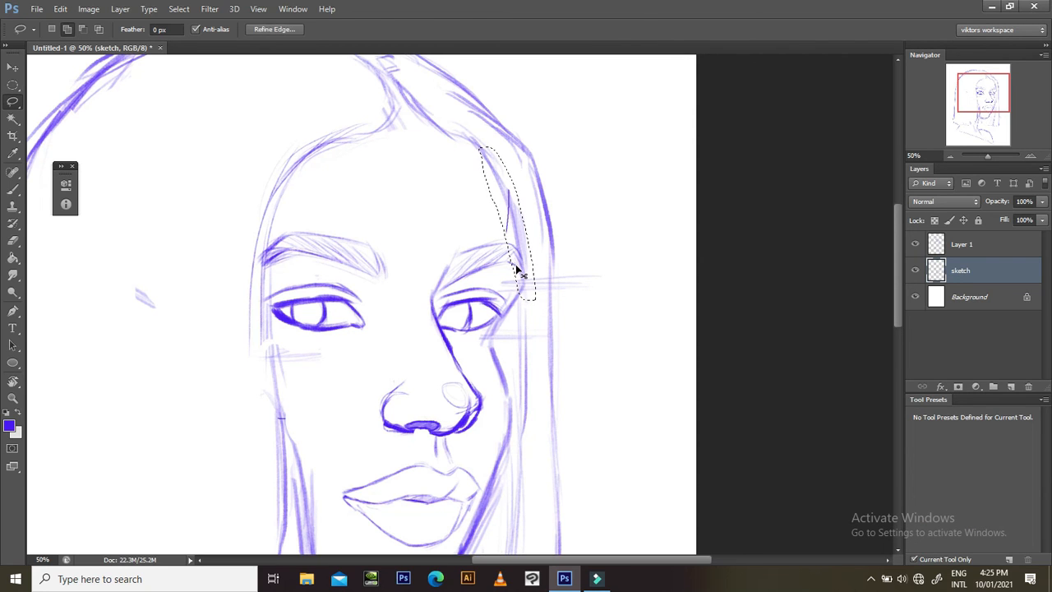
{"action": "key", "text": "ctrl+t"}
{"action": "left_click_drag", "start_coordinate": [516, 268], "coordinate": [517, 267]}
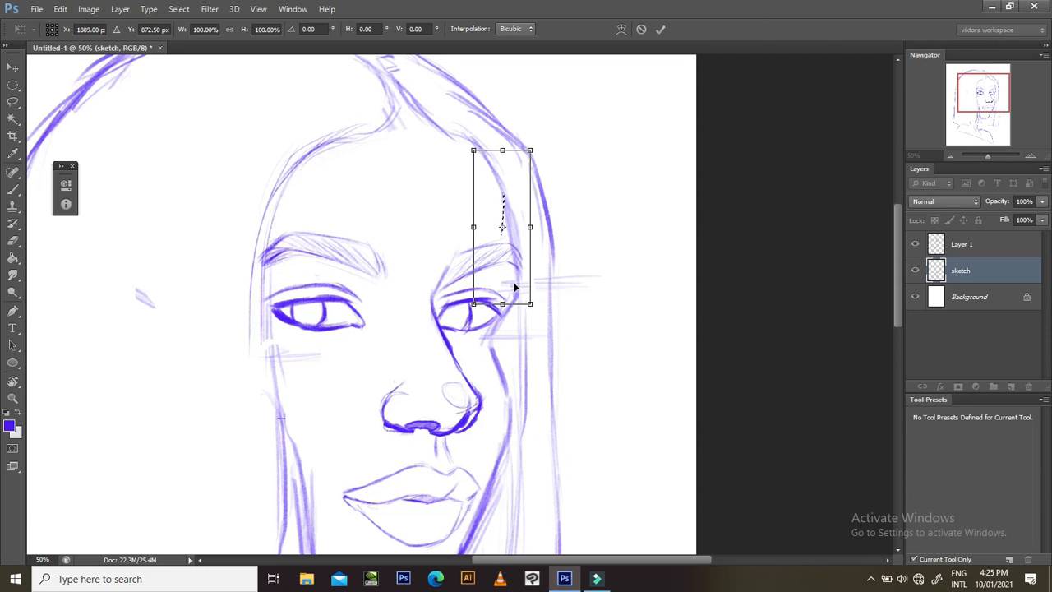
{"action": "key", "text": "Return"}
{"action": "left_click_drag", "start_coordinate": [537, 308], "coordinate": [548, 272]}
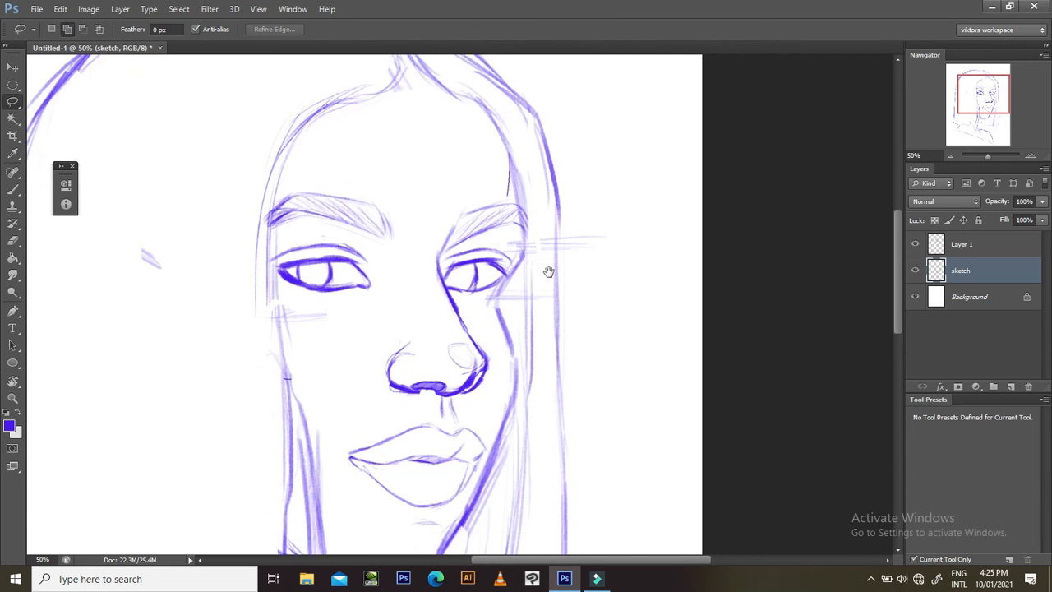
- Examine the adjusted temple and the overall proportions of the mirrored portrait
{"action": "key", "text": "ctrl+minus"}
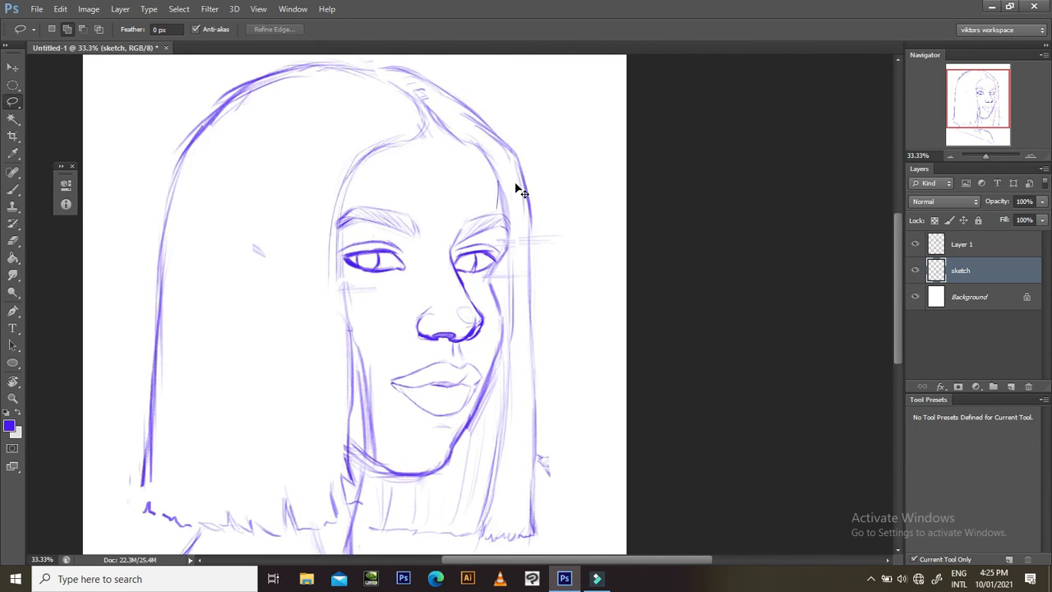
{"action": "key", "text": "ctrl+minus"}
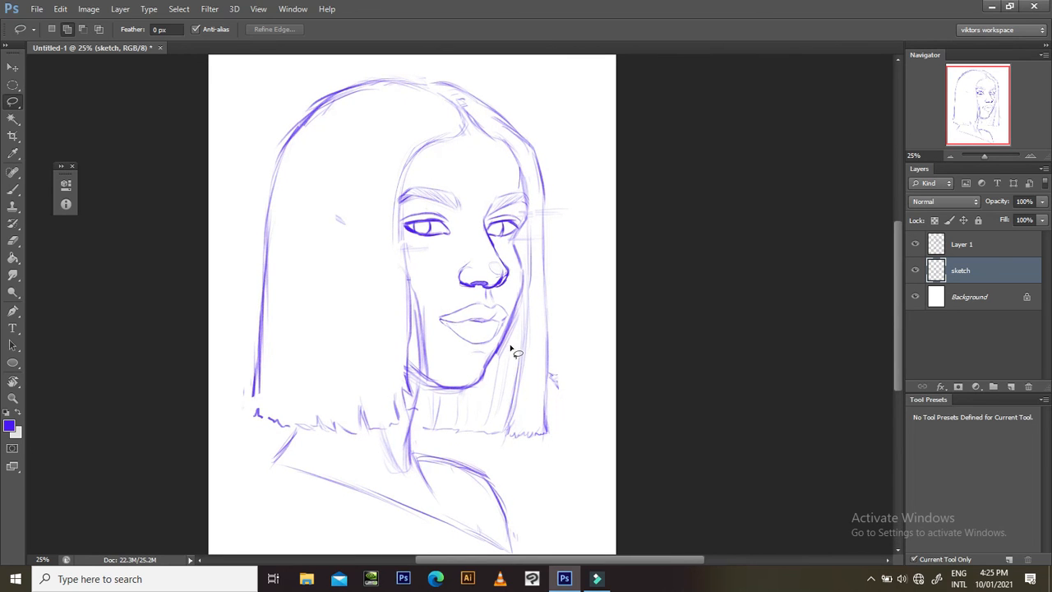
{"action": "left_click_drag", "start_coordinate": [402, 262], "coordinate": [391, 189]}
{"action": "left_click_drag", "start_coordinate": [454, 276], "coordinate": [455, 336]}
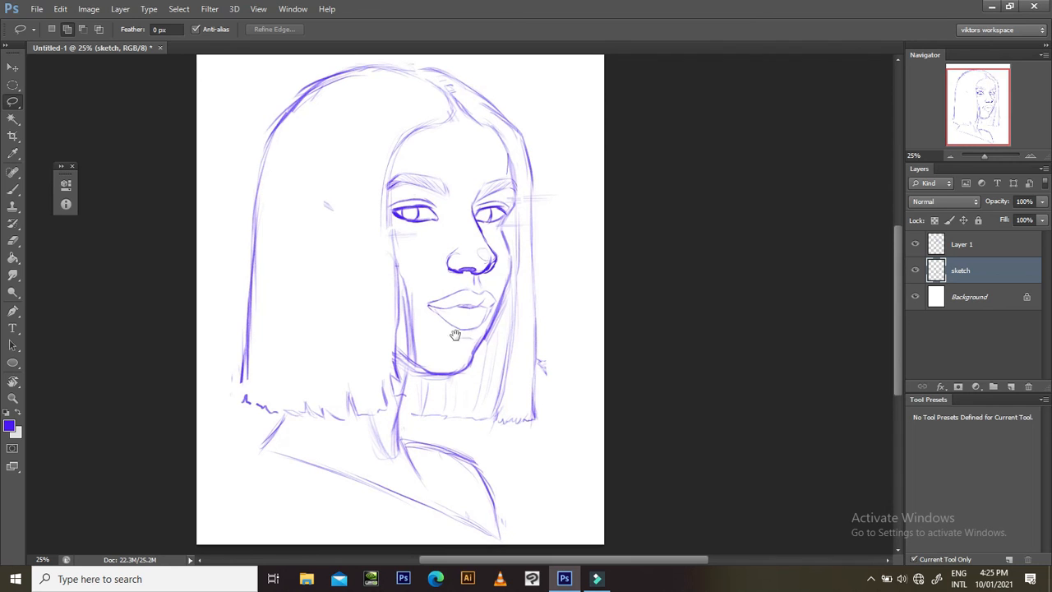
{"action": "key", "text": "ctrl+plus"}
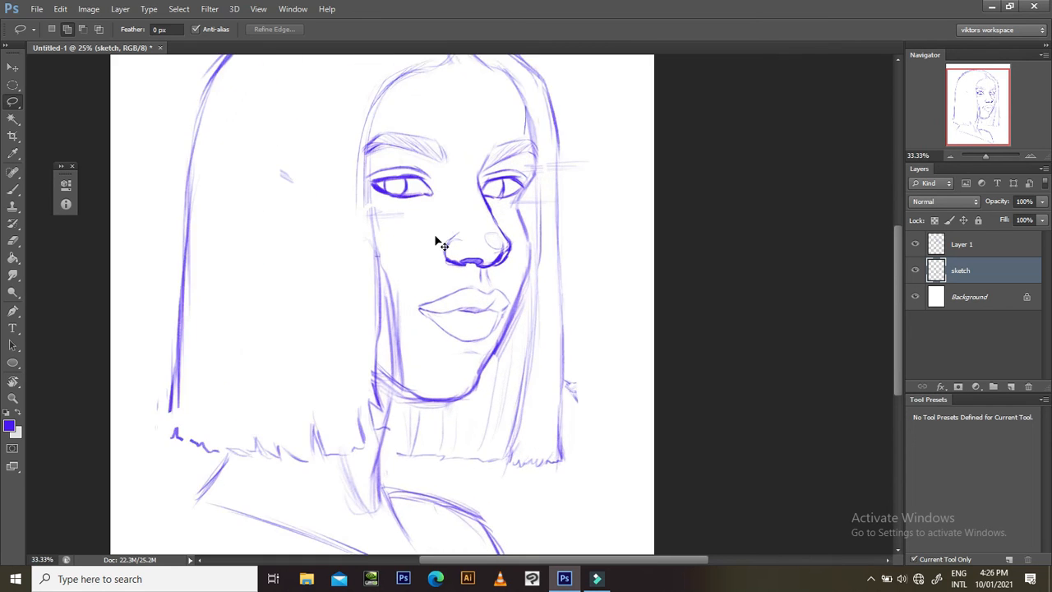
{"action": "key", "text": "ctrl+plus"}
{"action": "key", "text": "ctrl+minus"}
{"action": "key", "text": "ctrl+minus"}
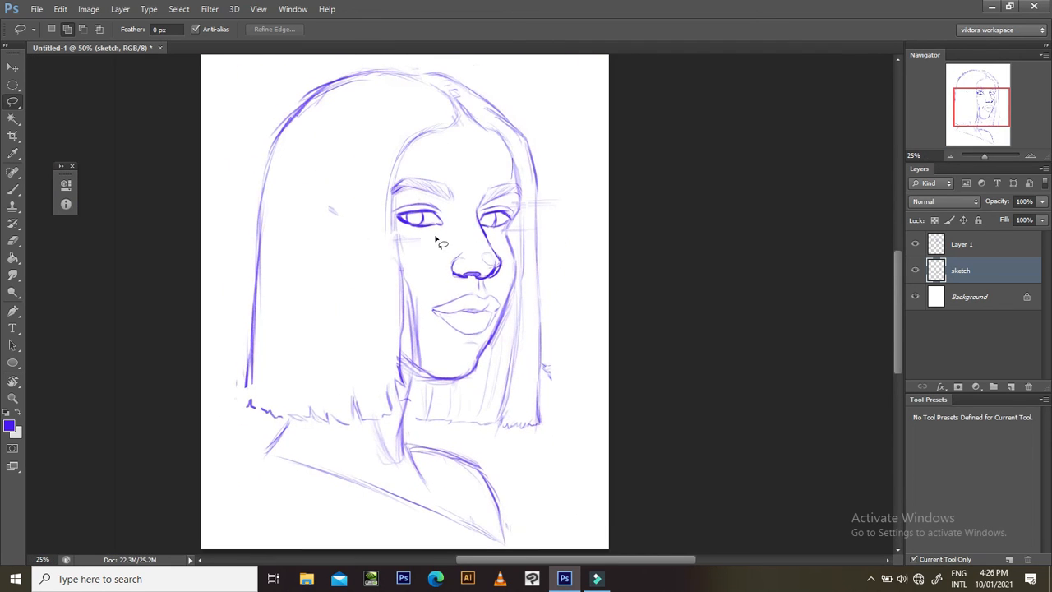
- Flip the canvas horizontally back to its original orientation
{"action": "left_click", "coordinate": [64, 9]}
{"action": "mouse_move", "coordinate": [90, 12]}
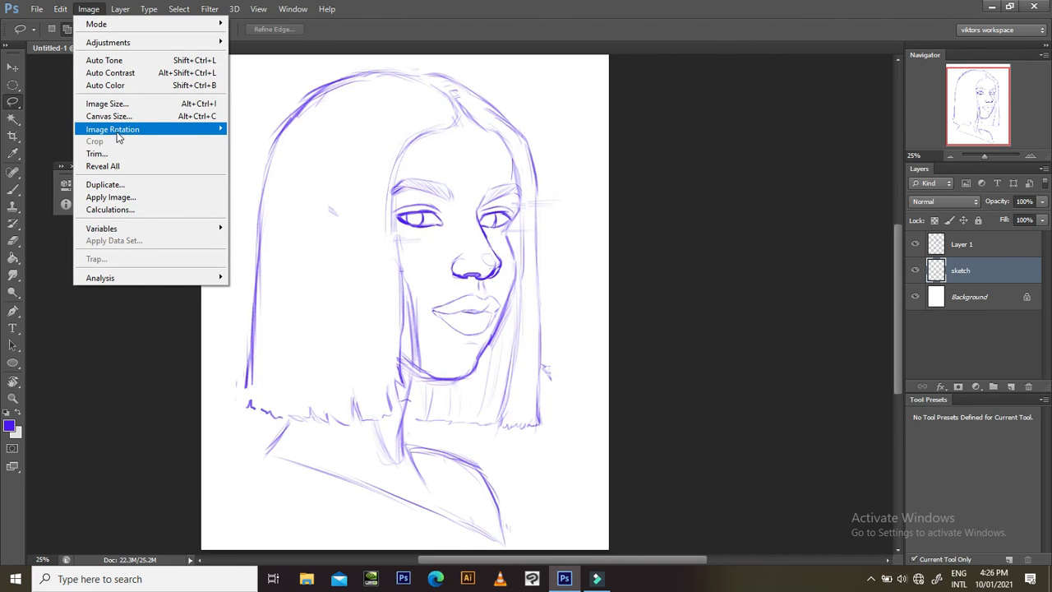
{"action": "mouse_move", "coordinate": [117, 137]}
{"action": "left_click", "coordinate": [271, 184]}
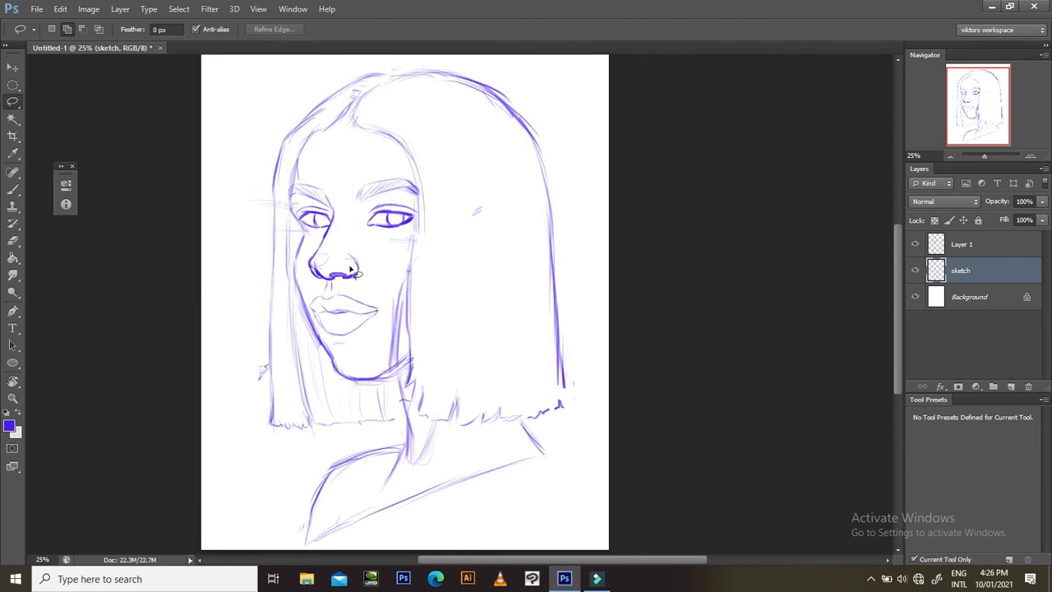
- Try to erase the inner strokes along the near side of the jaw, beside the hair edge
{"action": "key", "text": "b"}
{"action": "key", "text": "e"}
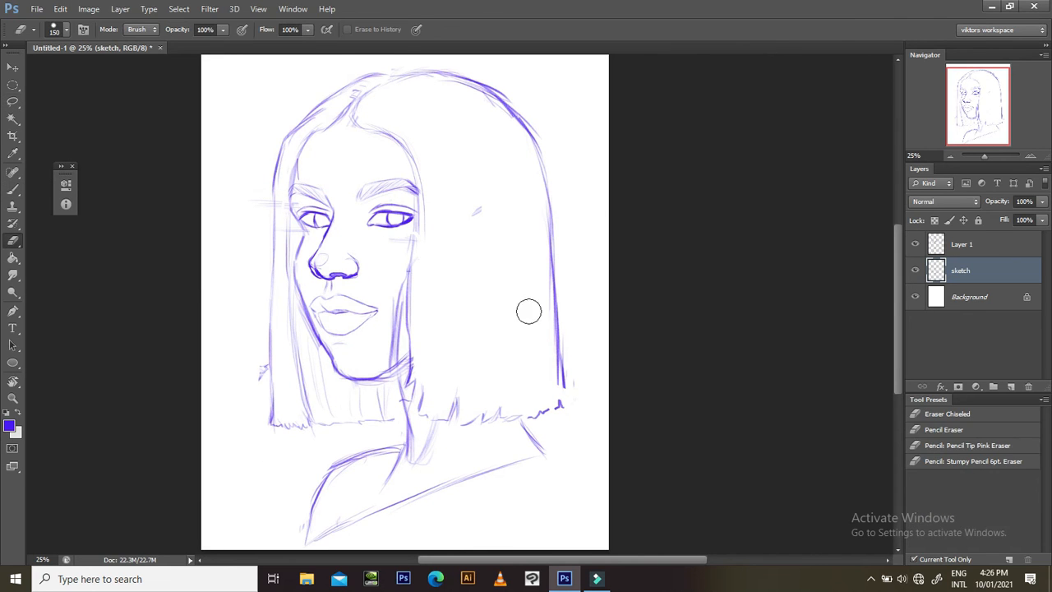
{"action": "mouse_move", "coordinate": [393, 338]}
{"action": "left_mouse_down"}
{"action": "mouse_move", "coordinate": [385, 362]}
{"action": "mouse_move", "coordinate": [458, 277]}
{"action": "left_mouse_up"}
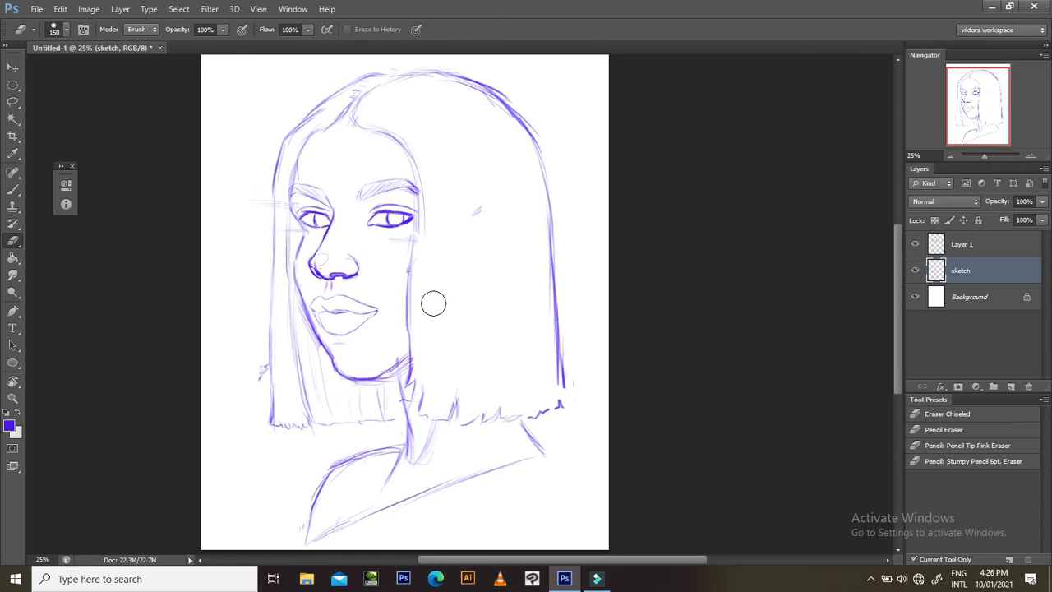
{"action": "key", "text": "b"}
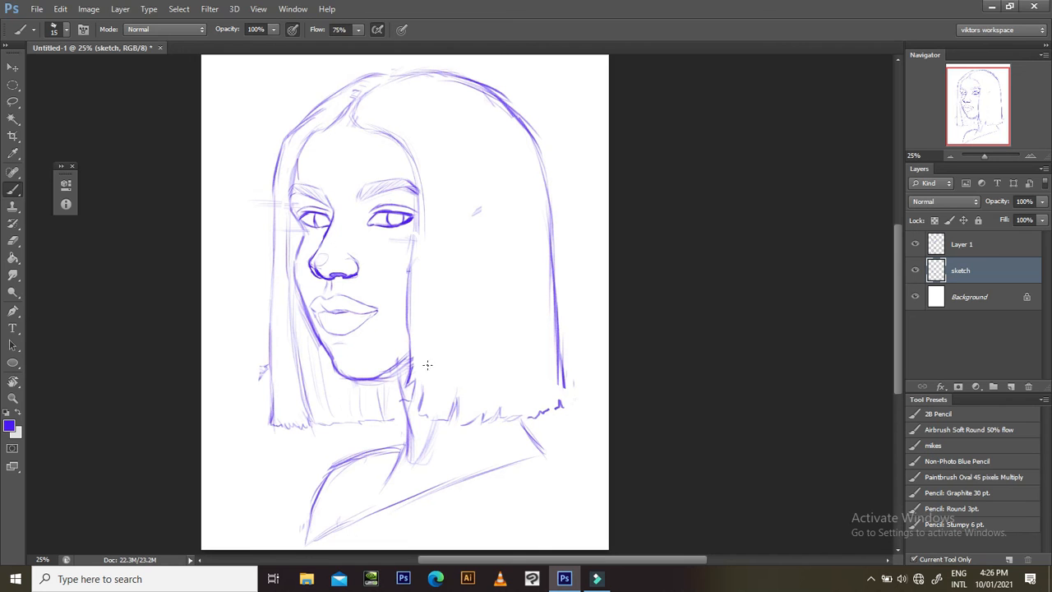
{"action": "key", "text": "ctrl+shift+h"}
{"action": "key", "text": "ctrl+plus"}
{"action": "key", "text": "ctrl+plus"}
{"action": "key", "text": "ctrl+shift+h"}
{"action": "key", "text": "ctrl+plus"}
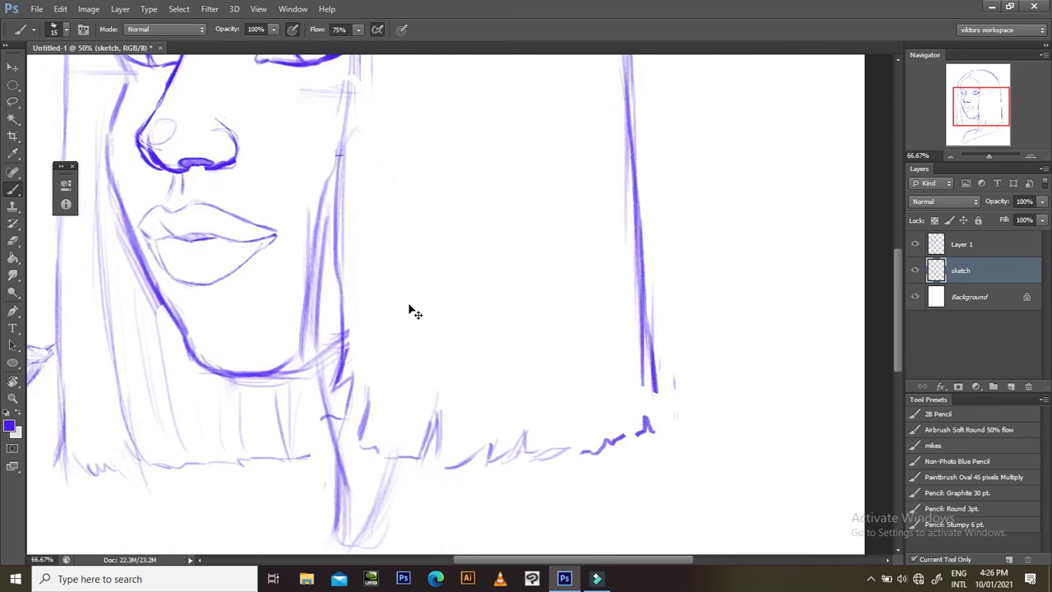
- Lock the sketch layer and make Layer 1 the active drawing layer
{"action": "left_click_drag", "start_coordinate": [491, 352], "coordinate": [617, 481]}
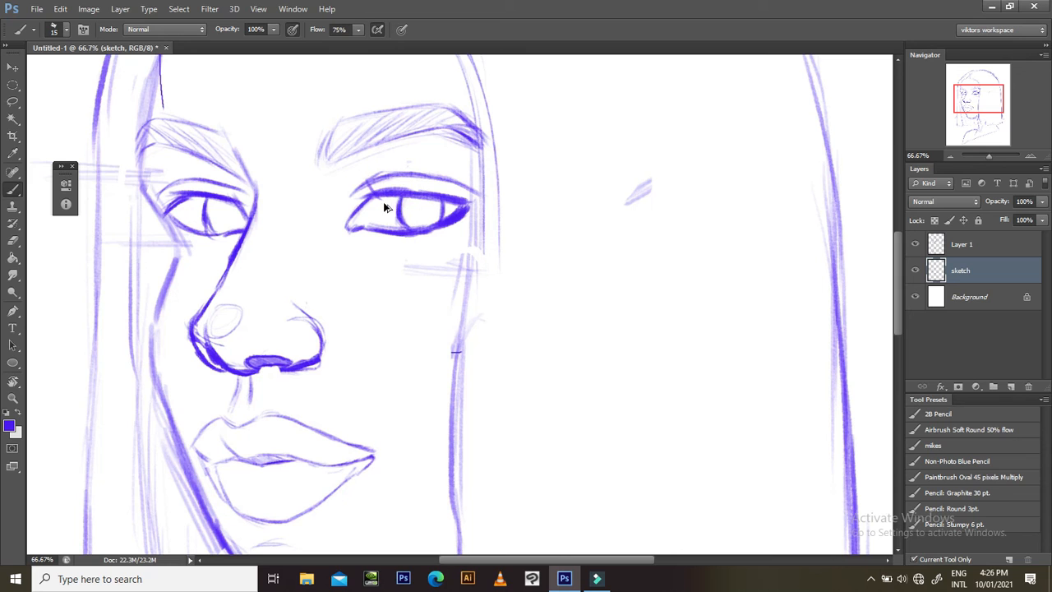
{"action": "left_click", "coordinate": [978, 221]}
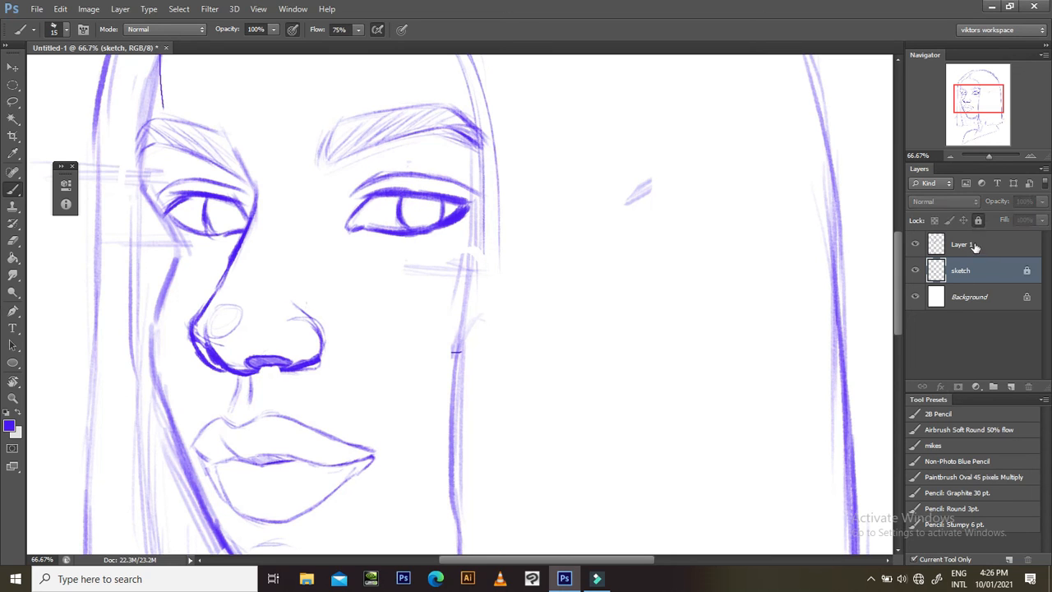
{"action": "left_click", "coordinate": [966, 244]}
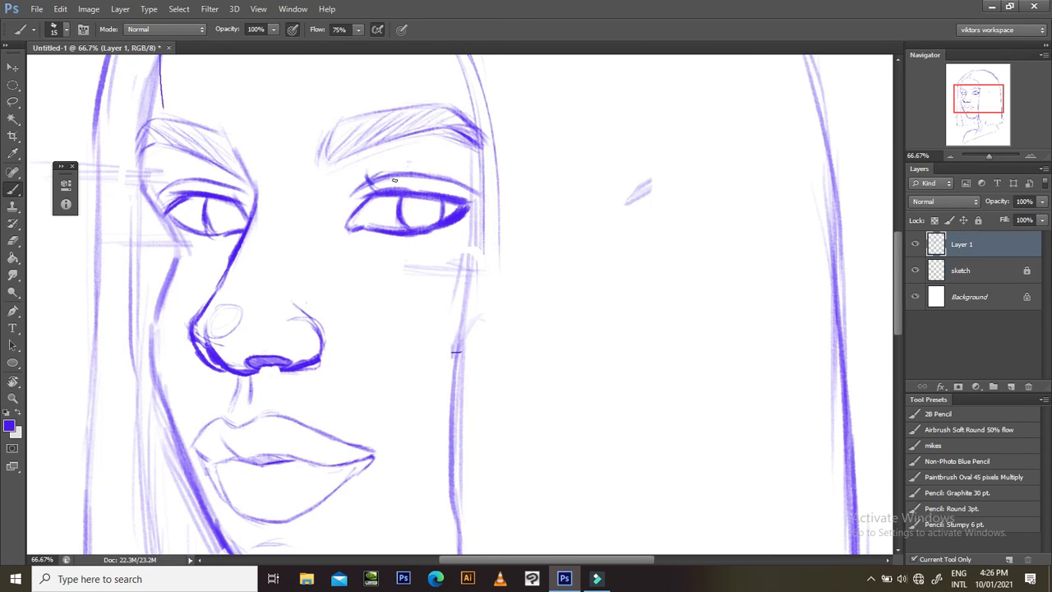
- Draw short curved eyelashes along the near eye's upper lid with a 9 px brush, plus small sample lash strokes beside the face
{"action": "scroll", "coordinate": [404, 152], "scroll_direction": "up", "scroll_amount": 2}
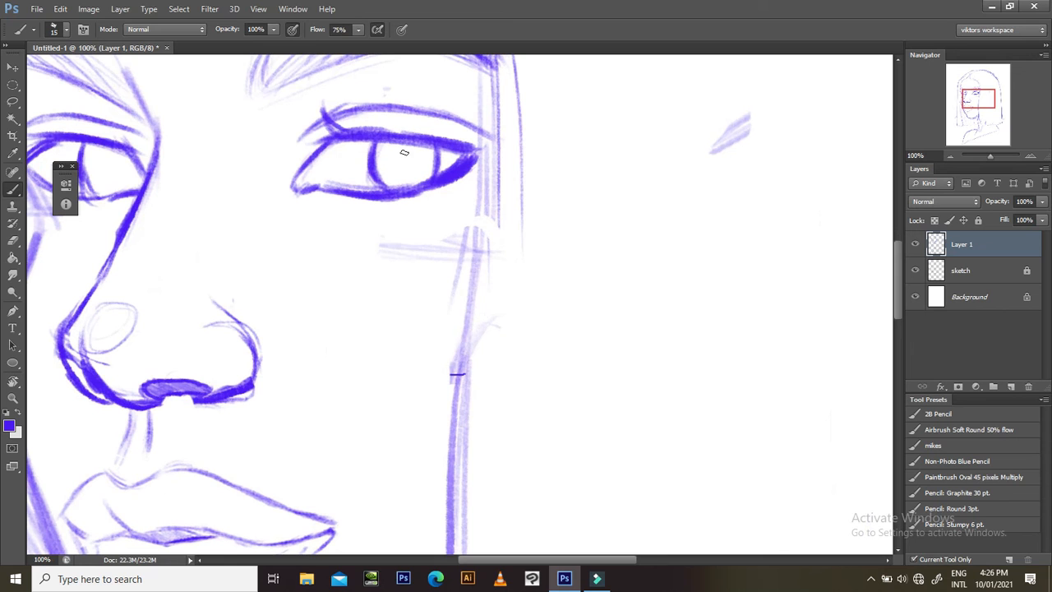
{"action": "left_click_drag", "start_coordinate": [326, 206], "coordinate": [386, 280]}
{"action": "left_click_drag", "start_coordinate": [362, 201], "coordinate": [383, 217]}
{"action": "key", "text": "["}
{"action": "key", "text": "bracketleft"}
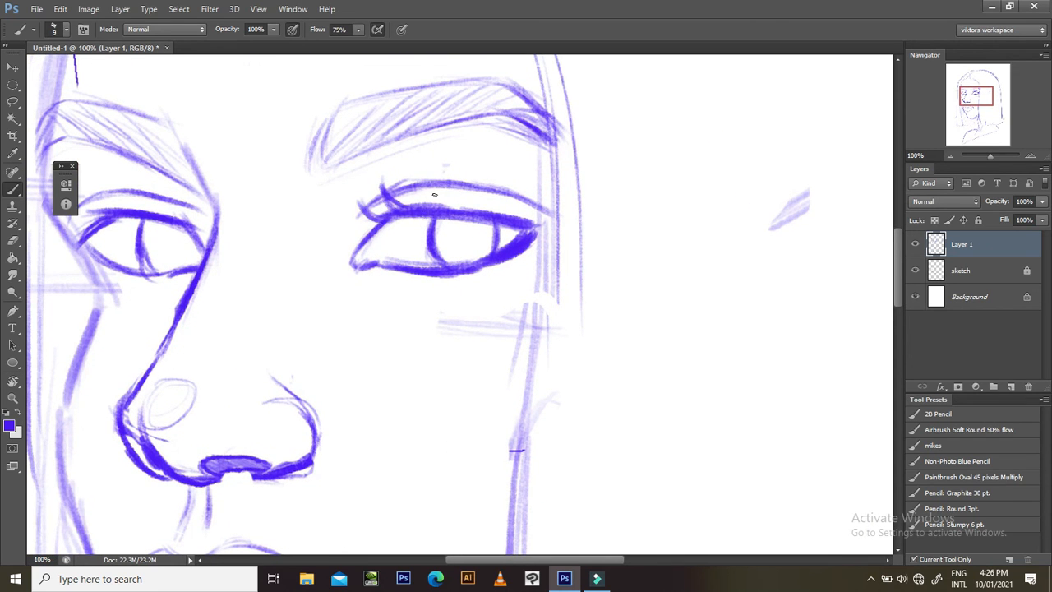
{"action": "mouse_move", "coordinate": [407, 180]}
{"action": "left_mouse_down"}
{"action": "mouse_move", "coordinate": [419, 206]}
{"action": "mouse_move", "coordinate": [491, 212]}
{"action": "left_mouse_up"}
{"action": "mouse_move", "coordinate": [484, 188]}
{"action": "left_mouse_down"}
{"action": "mouse_move", "coordinate": [480, 212]}
{"action": "mouse_move", "coordinate": [497, 194]}
{"action": "mouse_move", "coordinate": [481, 203]}
{"action": "mouse_move", "coordinate": [515, 213]}
{"action": "left_mouse_up"}
{"action": "key", "text": "ctrl+z"}
{"action": "mouse_move", "coordinate": [659, 161]}
{"action": "left_mouse_down"}
{"action": "mouse_move", "coordinate": [647, 190]}
{"action": "mouse_move", "coordinate": [691, 167]}
{"action": "mouse_move", "coordinate": [672, 196]}
{"action": "left_mouse_up"}
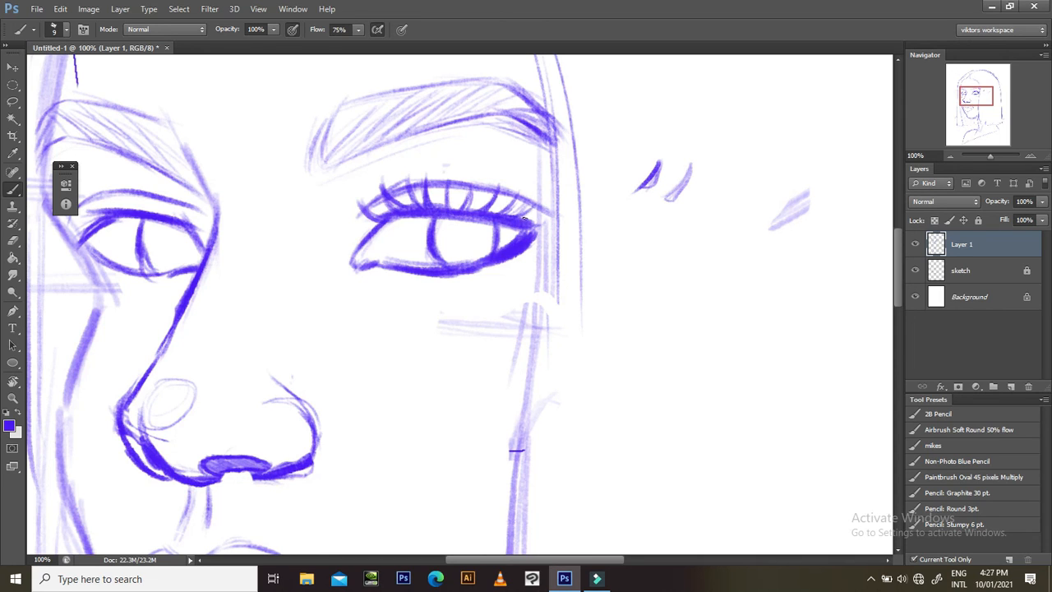
- Add lashes at the near eye's outer and inner corners, rotating the canvas as needed, and refine the tear duct line
{"action": "mouse_move", "coordinate": [531, 216]}
{"action": "left_mouse_down"}
{"action": "mouse_move", "coordinate": [506, 197]}
{"action": "mouse_move", "coordinate": [525, 193]}
{"action": "left_mouse_up"}
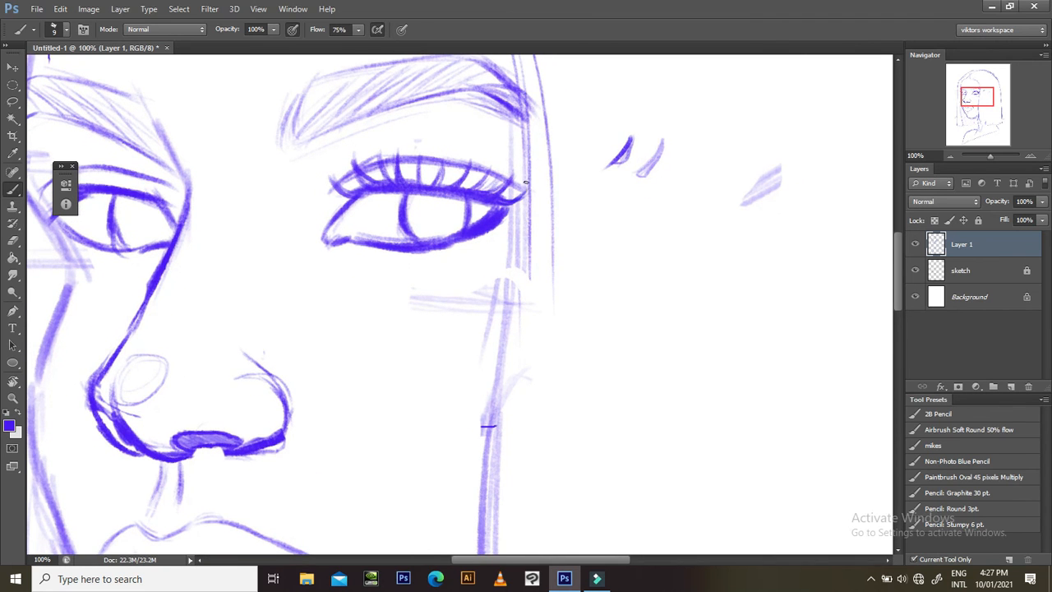
{"action": "left_click_drag", "start_coordinate": [429, 190], "coordinate": [489, 197]}
{"action": "key", "text": "r"}
{"action": "left_click_drag", "start_coordinate": [585, 80], "coordinate": [703, 222]}
{"action": "left_click_drag", "start_coordinate": [475, 173], "coordinate": [503, 209]}
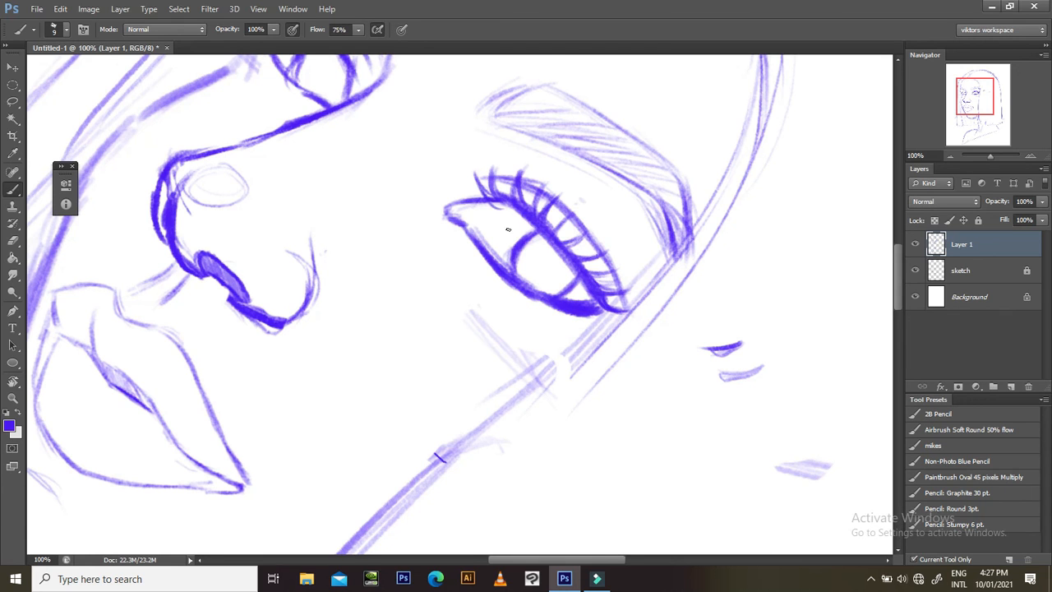
{"action": "key", "text": "Escape"}
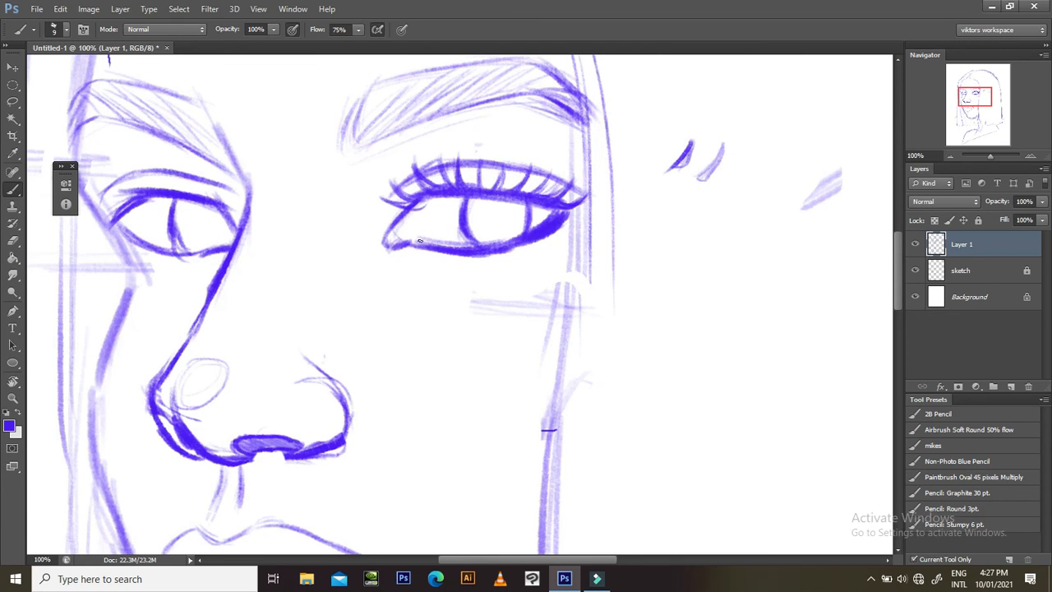
{"action": "left_click_drag", "start_coordinate": [510, 238], "coordinate": [458, 241]}
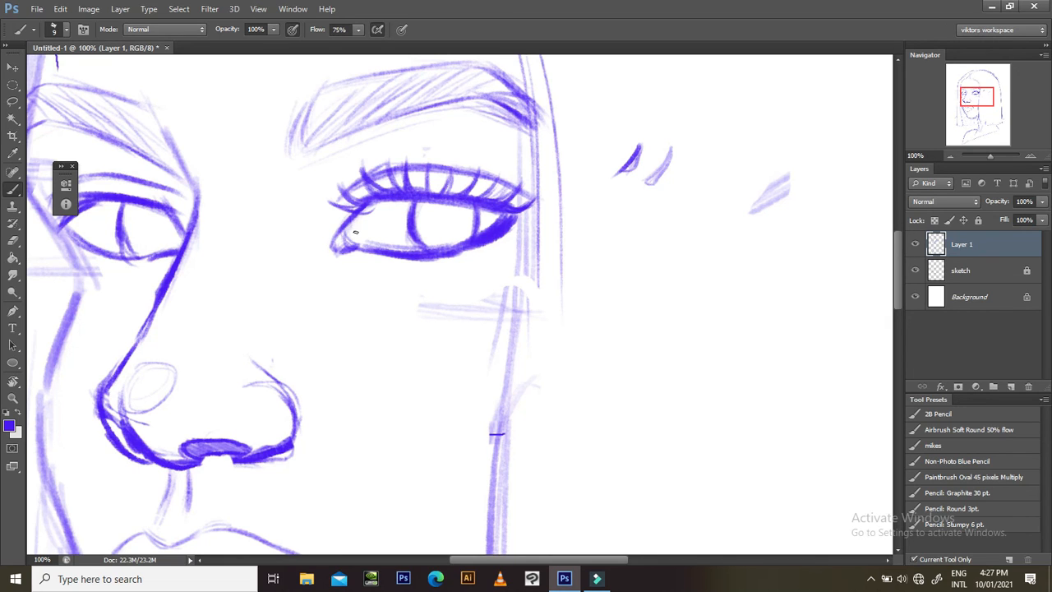
- Draw long curved lashes sweeping outward from the far eye's outer corner on a rotated canvas, then restore the upright view
{"action": "scroll", "coordinate": [355, 233], "scroll_direction": "left", "scroll_amount": 2}
{"action": "scroll", "coordinate": [355, 233], "scroll_direction": "up", "scroll_amount": 2}
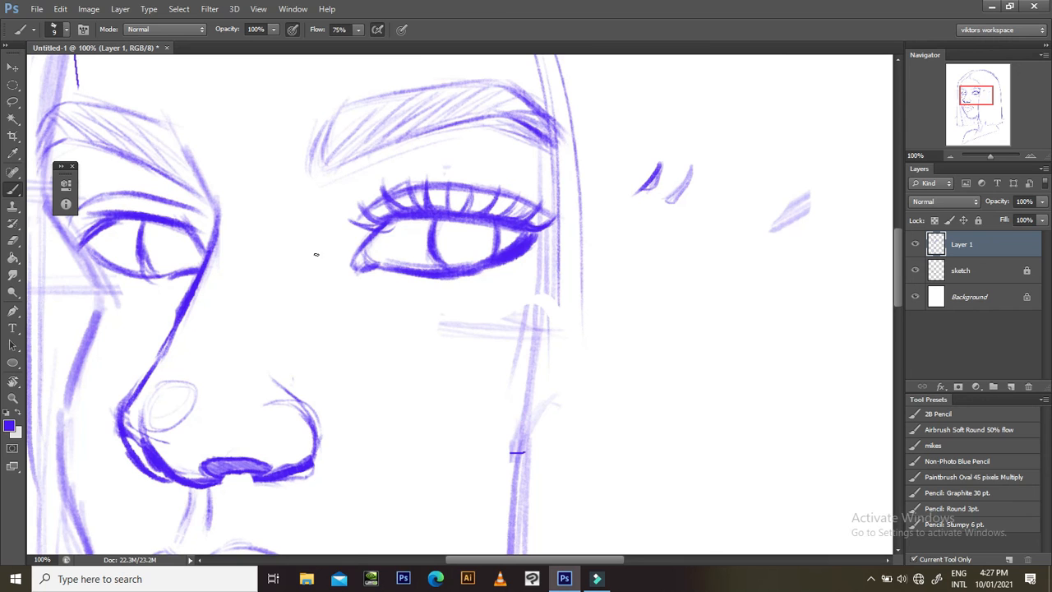
{"action": "scroll", "coordinate": [315, 254], "scroll_direction": "left", "scroll_amount": 4}
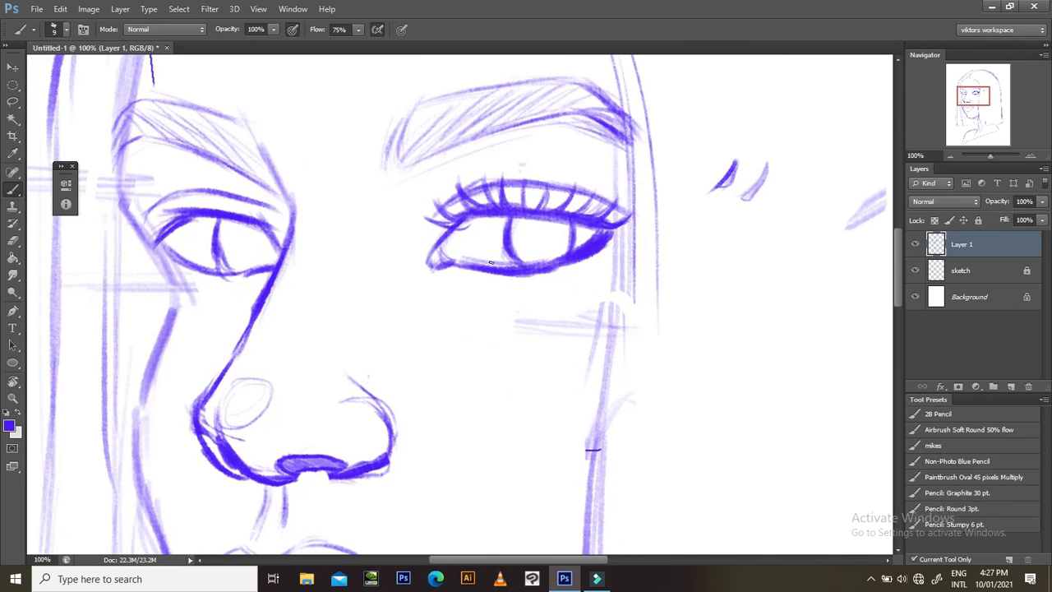
{"action": "scroll", "coordinate": [392, 261], "scroll_direction": "left", "scroll_amount": 3}
{"action": "scroll", "coordinate": [393, 261], "scroll_direction": "up", "scroll_amount": 1}
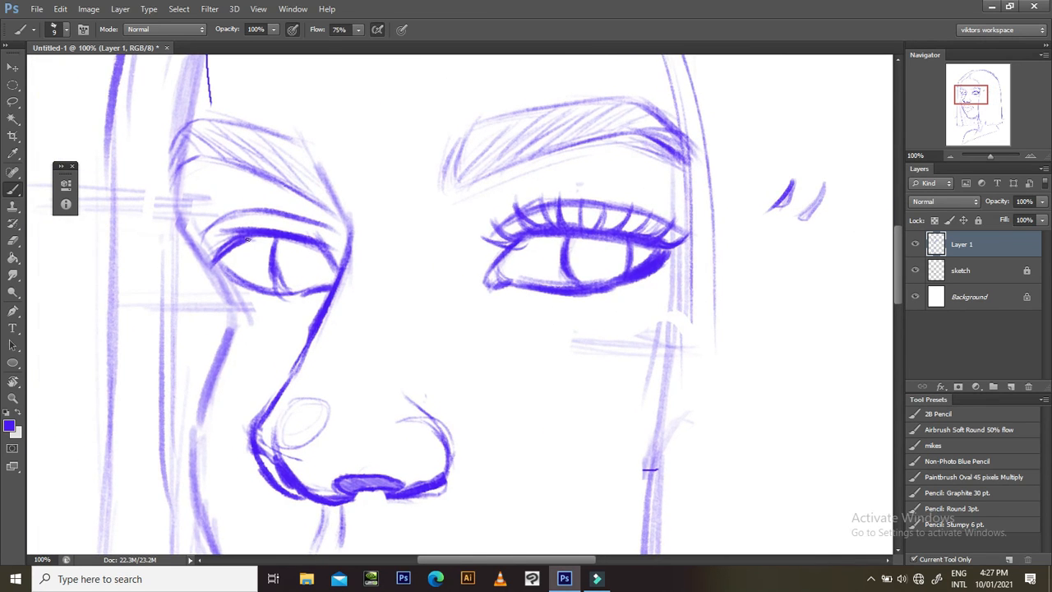
{"action": "mouse_move", "coordinate": [226, 249]}
{"action": "left_mouse_down"}
{"action": "mouse_move", "coordinate": [225, 269]}
{"action": "mouse_move", "coordinate": [238, 276]}
{"action": "left_mouse_up"}
{"action": "scroll", "coordinate": [237, 243], "scroll_direction": "left", "scroll_amount": 1}
{"action": "scroll", "coordinate": [236, 243], "scroll_direction": "up", "scroll_amount": 1}
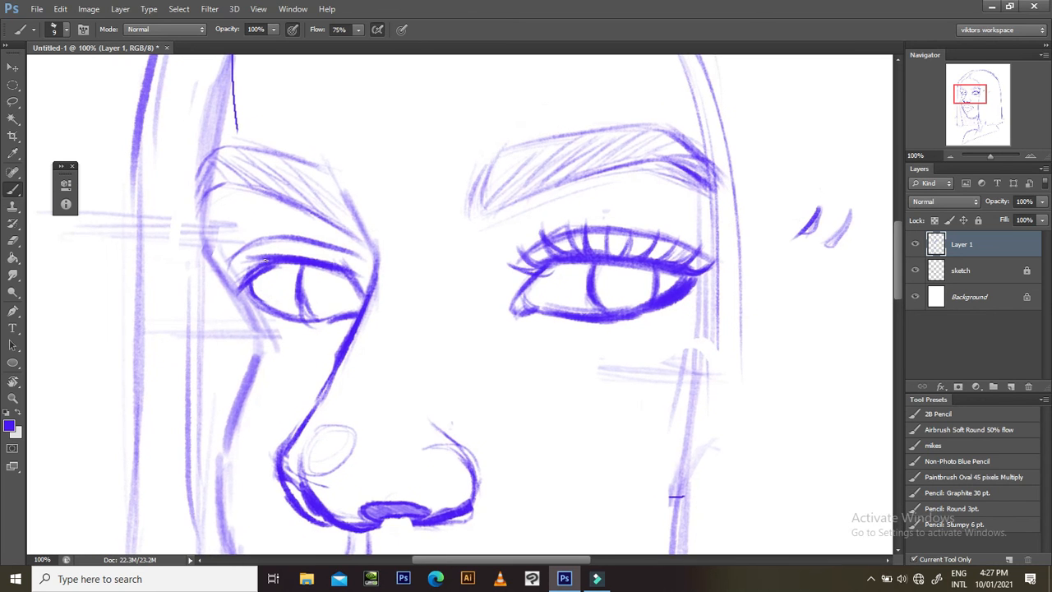
{"action": "key", "text": "r"}
{"action": "left_click_drag", "start_coordinate": [387, 189], "coordinate": [516, 212]}
{"action": "key", "text": "b"}
{"action": "mouse_move", "coordinate": [416, 177]}
{"action": "left_mouse_down"}
{"action": "mouse_move", "coordinate": [421, 207]}
{"action": "mouse_move", "coordinate": [413, 166]}
{"action": "mouse_move", "coordinate": [434, 212]}
{"action": "mouse_move", "coordinate": [413, 163]}
{"action": "mouse_move", "coordinate": [410, 207]}
{"action": "left_mouse_up"}
{"action": "mouse_move", "coordinate": [398, 149]}
{"action": "left_mouse_down"}
{"action": "mouse_move", "coordinate": [409, 207]}
{"action": "mouse_move", "coordinate": [385, 151]}
{"action": "left_mouse_up"}
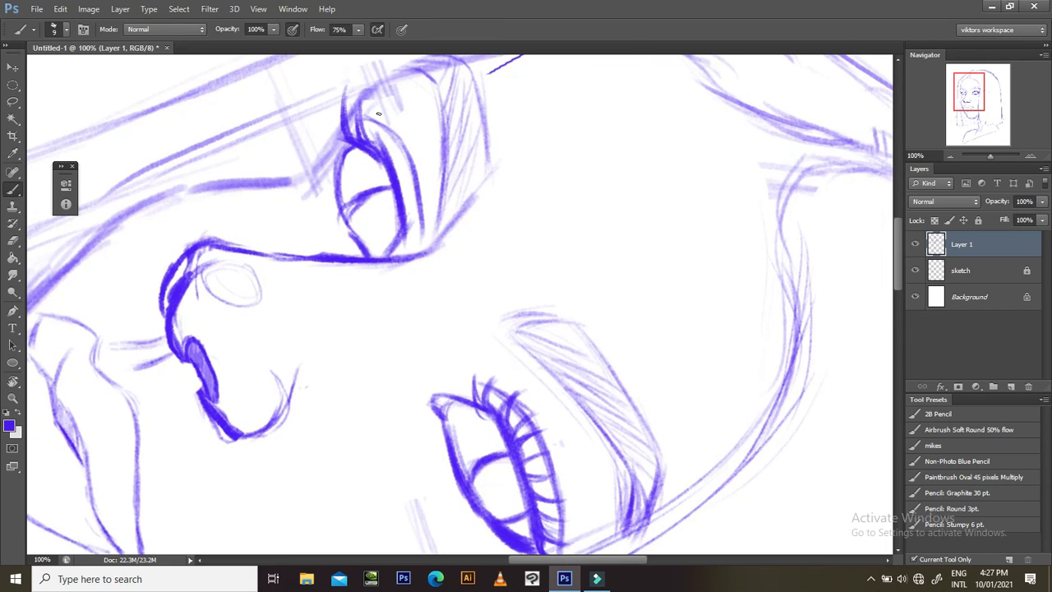
{"action": "mouse_move", "coordinate": [378, 113]}
{"action": "left_mouse_down"}
{"action": "mouse_move", "coordinate": [371, 161]}
{"action": "mouse_move", "coordinate": [396, 219]}
{"action": "left_mouse_up"}
{"action": "left_click_drag", "start_coordinate": [372, 172], "coordinate": [402, 220]}
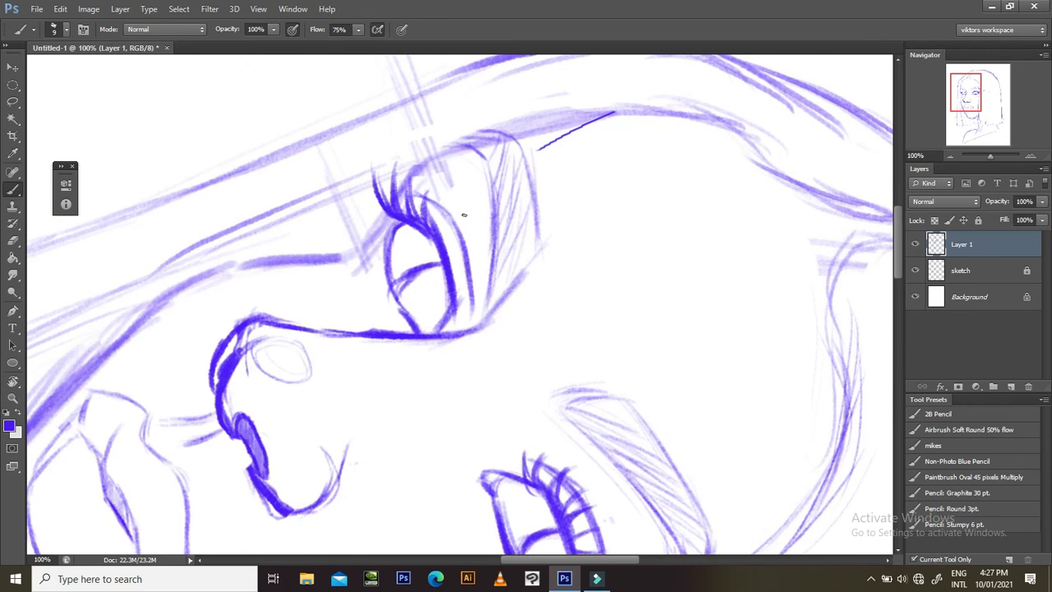
{"action": "key", "text": "Escape"}
- Fill in short upright lashes along the rest of the far eye's upper lid
{"action": "mouse_move", "coordinate": [429, 279]}
{"action": "left_mouse_down"}
{"action": "mouse_move", "coordinate": [425, 241]}
{"action": "mouse_move", "coordinate": [389, 261]}
{"action": "left_mouse_up"}
{"action": "key", "text": "ctrl+z"}
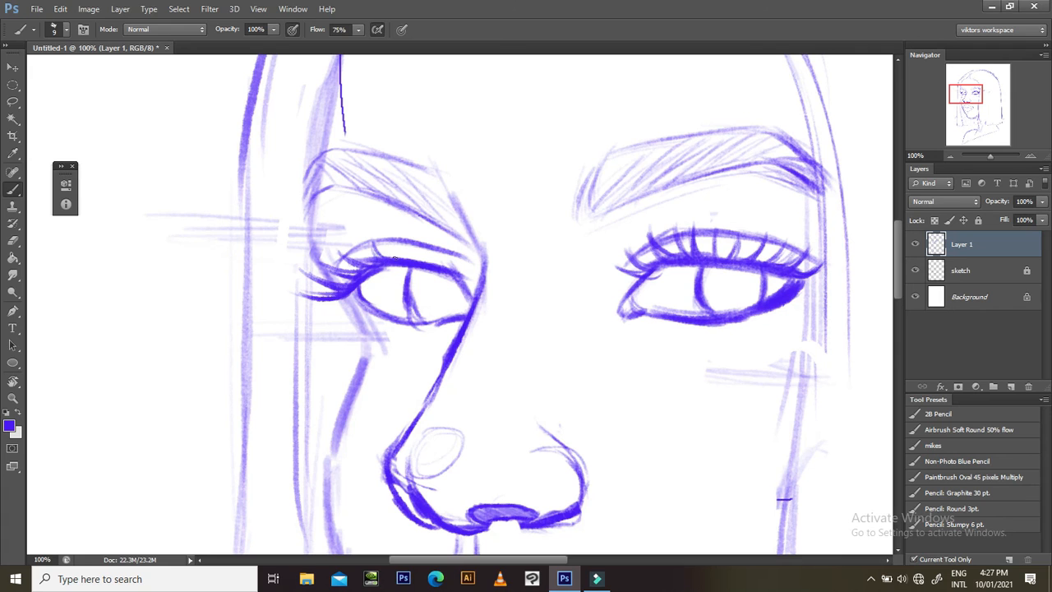
{"action": "left_click_drag", "start_coordinate": [435, 257], "coordinate": [412, 238]}
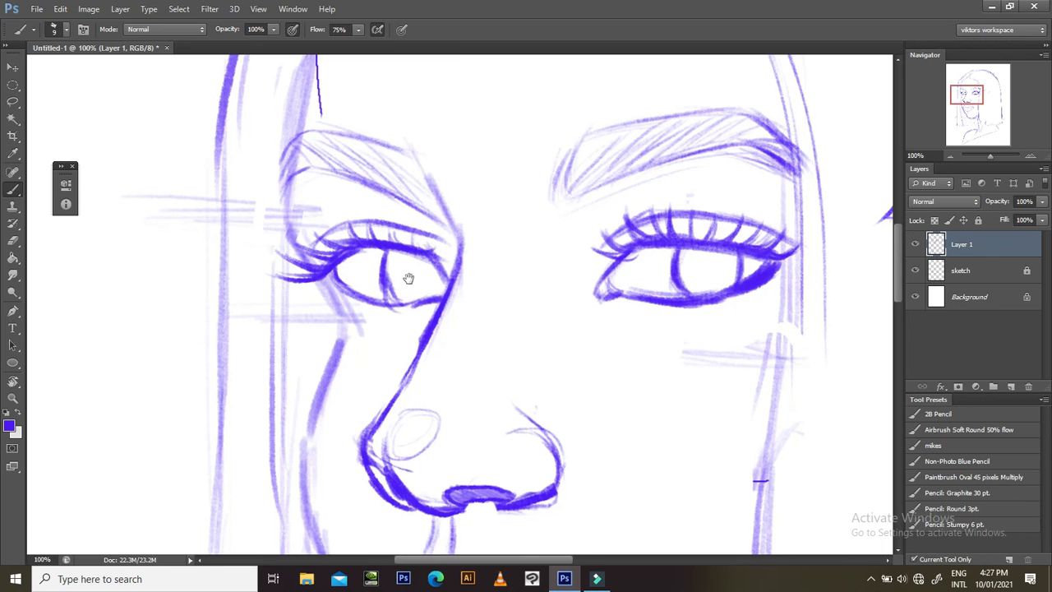
- Sketch light curved crease lines beneath the lower lids of both eyes
{"action": "left_click_drag", "start_coordinate": [409, 280], "coordinate": [440, 258]}
{"action": "key", "text": "r"}
{"action": "mouse_move", "coordinate": [561, 194]}
{"action": "left_mouse_down"}
{"action": "mouse_move", "coordinate": [636, 252]}
{"action": "mouse_move", "coordinate": [645, 323]}
{"action": "left_mouse_up"}
{"action": "mouse_move", "coordinate": [452, 263]}
{"action": "left_mouse_down"}
{"action": "mouse_move", "coordinate": [432, 250]}
{"action": "mouse_move", "coordinate": [416, 257]}
{"action": "mouse_move", "coordinate": [441, 281]}
{"action": "mouse_move", "coordinate": [448, 274]}
{"action": "mouse_move", "coordinate": [425, 247]}
{"action": "mouse_move", "coordinate": [448, 311]}
{"action": "mouse_move", "coordinate": [492, 337]}
{"action": "mouse_move", "coordinate": [481, 336]}
{"action": "left_mouse_up"}
{"action": "mouse_move", "coordinate": [443, 303]}
{"action": "left_mouse_down"}
{"action": "mouse_move", "coordinate": [480, 336]}
{"action": "mouse_move", "coordinate": [512, 290]}
{"action": "left_mouse_up"}
{"action": "key", "text": "Escape"}
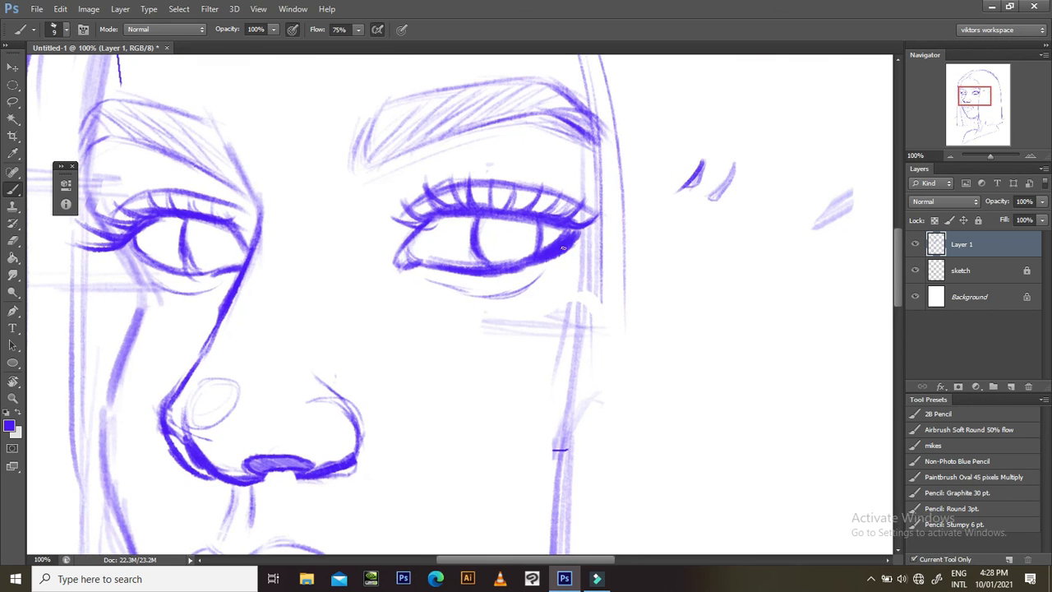
- Draw short lower lashes under both eyes and darken the cheek contour below the far eye
{"action": "left_click_drag", "start_coordinate": [573, 255], "coordinate": [567, 249]}
{"action": "mouse_move", "coordinate": [525, 267]}
{"action": "left_mouse_down"}
{"action": "mouse_move", "coordinate": [486, 286]}
{"action": "mouse_move", "coordinate": [487, 277]}
{"action": "mouse_move", "coordinate": [489, 285]}
{"action": "mouse_move", "coordinate": [469, 275]}
{"action": "mouse_move", "coordinate": [477, 308]}
{"action": "left_mouse_up"}
{"action": "mouse_move", "coordinate": [489, 297]}
{"action": "left_mouse_down"}
{"action": "mouse_move", "coordinate": [485, 307]}
{"action": "mouse_move", "coordinate": [631, 315]}
{"action": "left_mouse_up"}
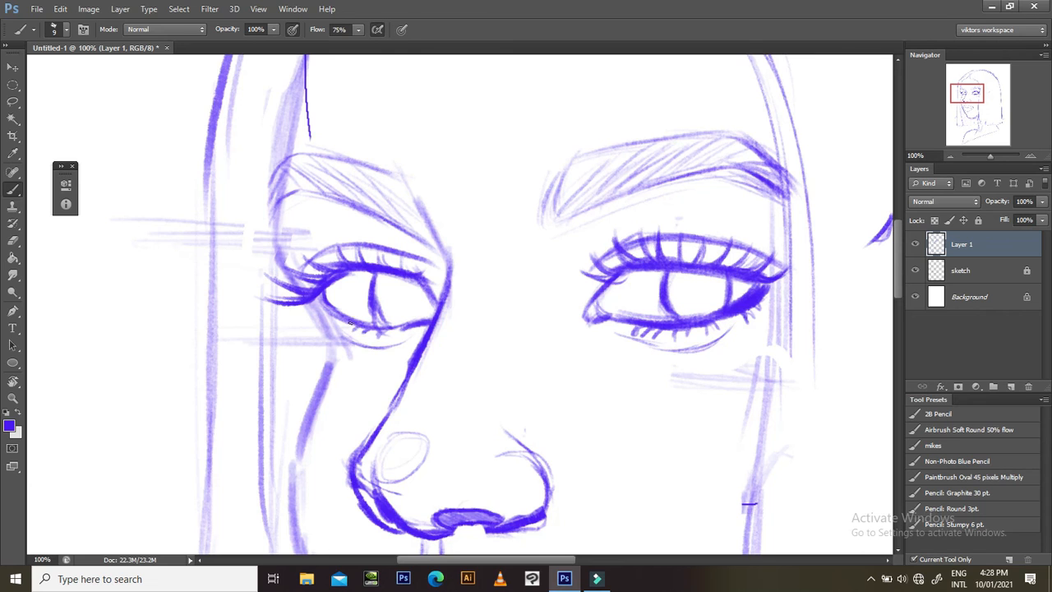
{"action": "mouse_move", "coordinate": [343, 329]}
{"action": "left_mouse_down"}
{"action": "mouse_move", "coordinate": [363, 297]}
{"action": "mouse_move", "coordinate": [377, 315]}
{"action": "left_mouse_up"}
{"action": "mouse_move", "coordinate": [360, 274]}
{"action": "left_mouse_down"}
{"action": "mouse_move", "coordinate": [372, 337]}
{"action": "mouse_move", "coordinate": [393, 284]}
{"action": "mouse_move", "coordinate": [381, 277]}
{"action": "mouse_move", "coordinate": [366, 329]}
{"action": "left_mouse_up"}
{"action": "left_click_drag", "start_coordinate": [502, 275], "coordinate": [439, 273]}
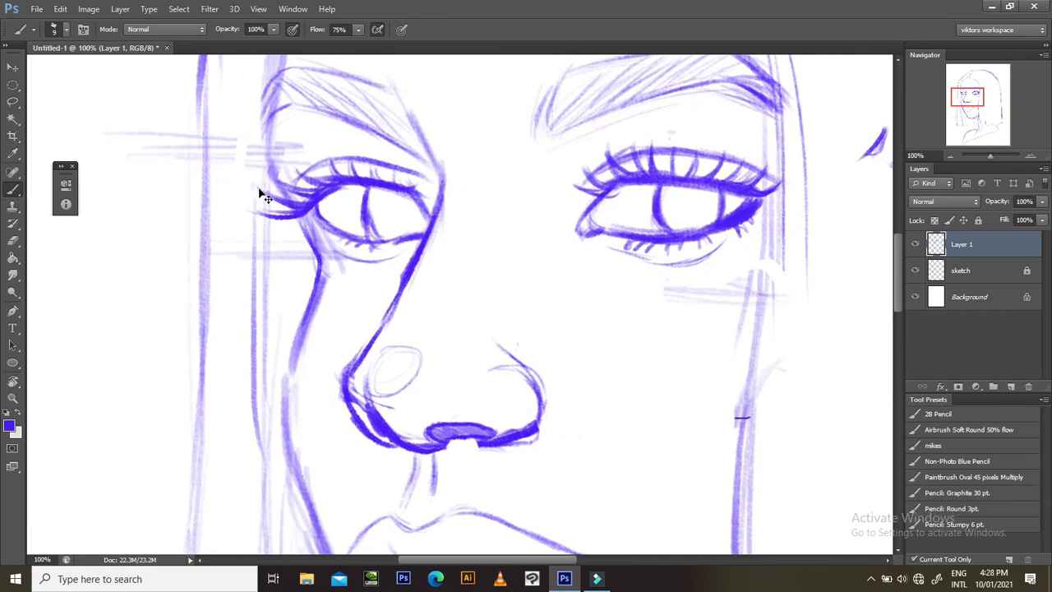
- Examine the eyelashes and overall proportions with the whole portrait in view
{"action": "key", "text": "ctrl+minus"}
{"action": "key", "text": "ctrl+minus"}
{"action": "key", "text": "ctrl+minus"}
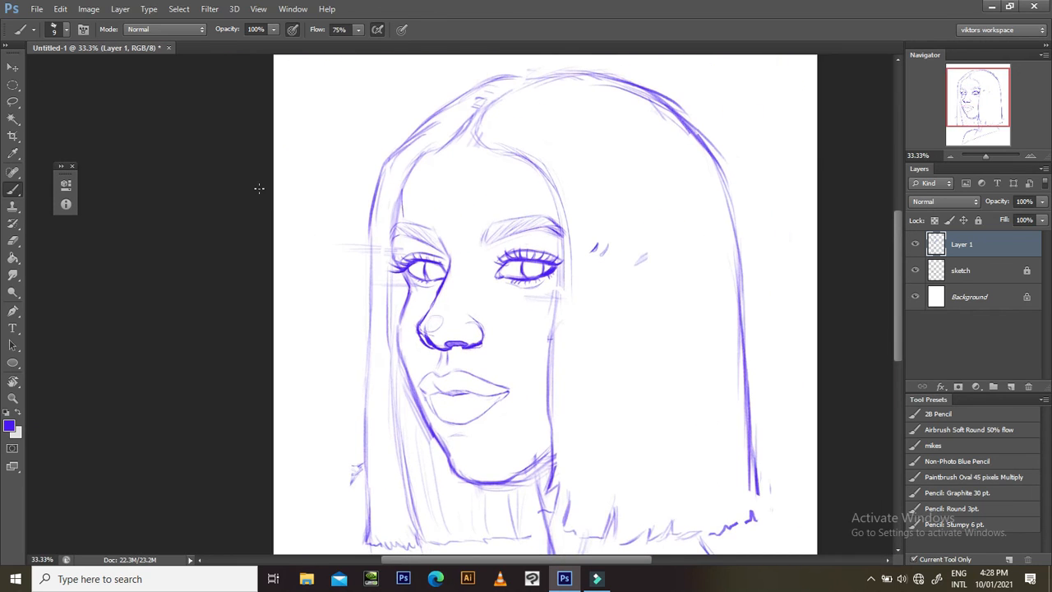
{"action": "key", "text": "ctrl+minus"}
{"action": "key", "text": "ctrl+minus"}
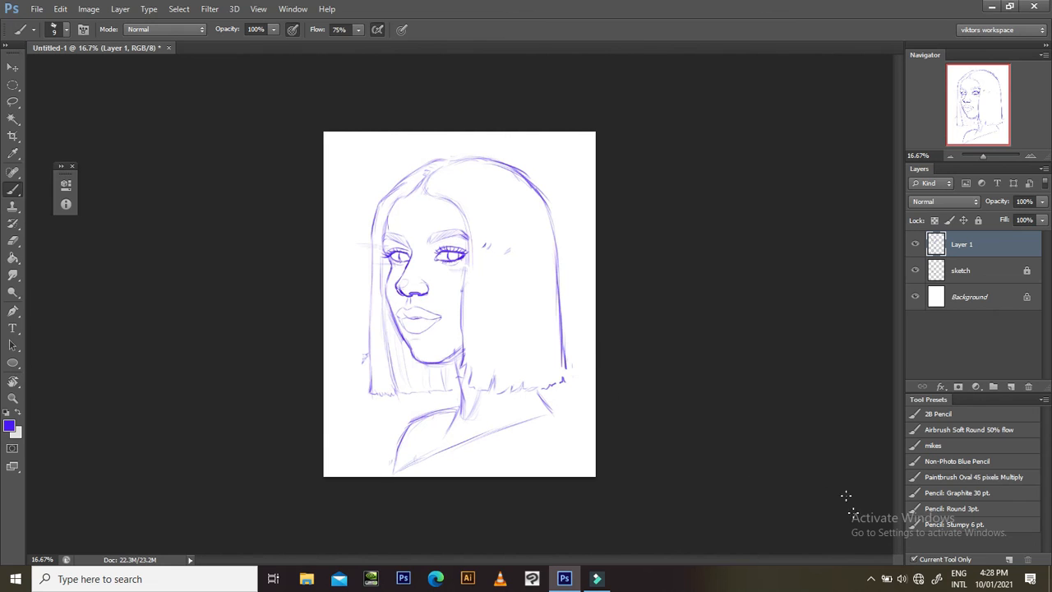
{"action": "left_click", "coordinate": [872, 578]}
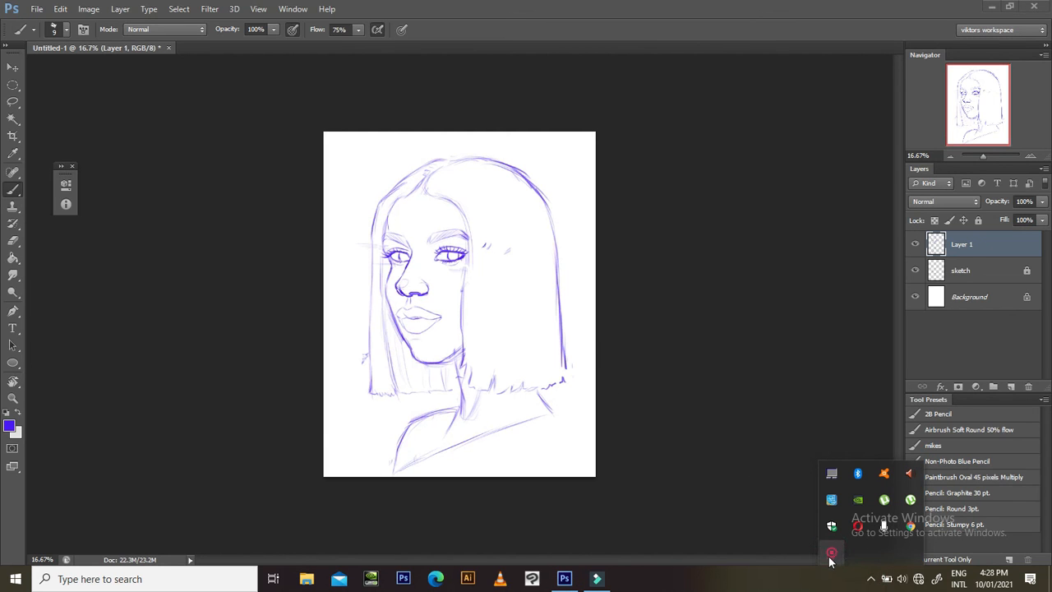